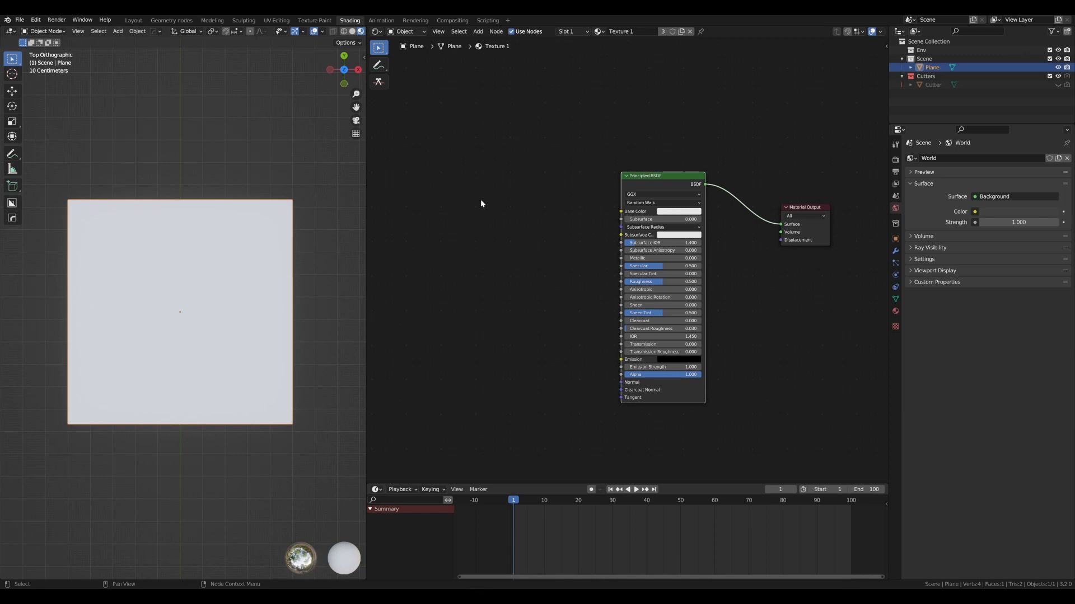
- Shift the Material Output node slightly and delete the Principled BSDF node from the Texture 1 material
{"action": "left_click_drag", "start_coordinate": [686, 180], "coordinate": [649, 182]}
{"action": "left_click_drag", "start_coordinate": [799, 207], "coordinate": [807, 215]}
{"action": "left_click", "coordinate": [687, 178]}
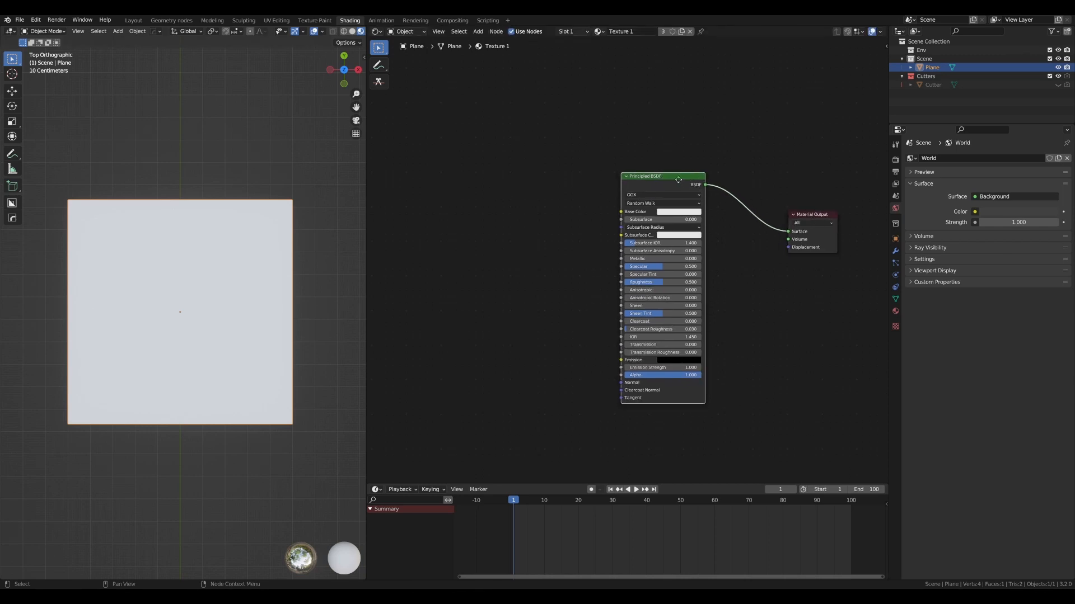
{"action": "left_click_drag", "start_coordinate": [680, 178], "coordinate": [688, 184]}
{"action": "key", "text": "x"}
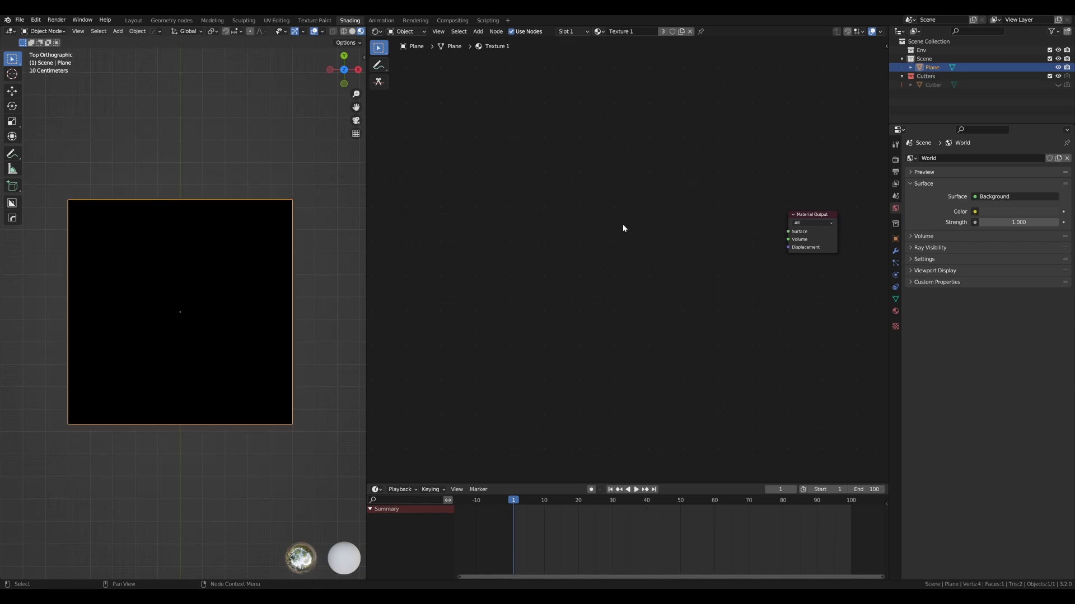
- Add a Noise Texture node and connect its Fac output to the Material Output's Surface input
{"action": "key", "text": "shift+a"}
{"action": "type", "text": "noise"}
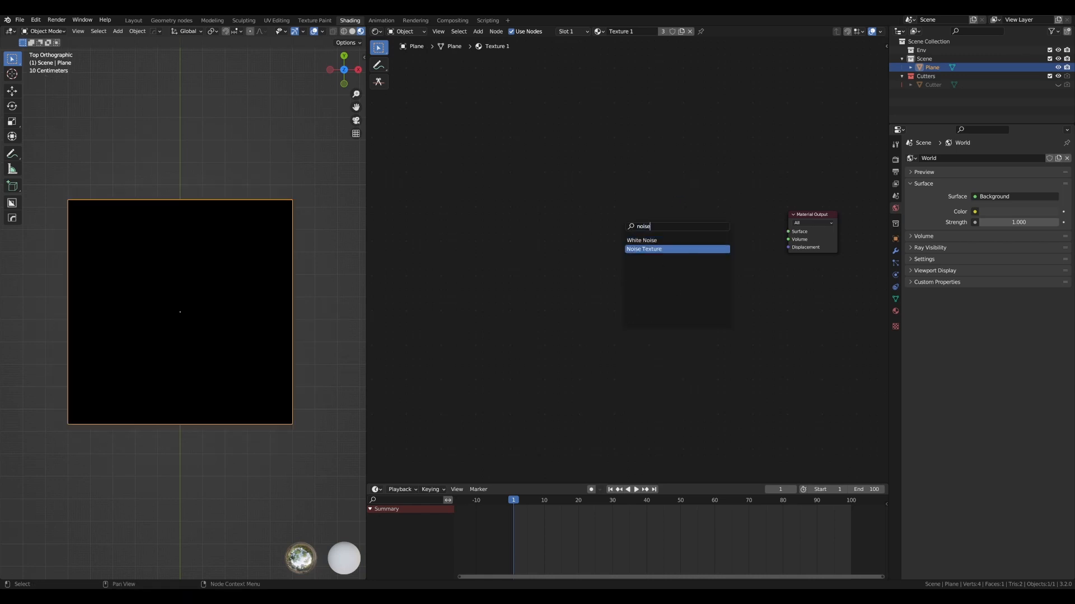
{"action": "key", "text": "Return"}
{"action": "left_click", "coordinate": [651, 221]}
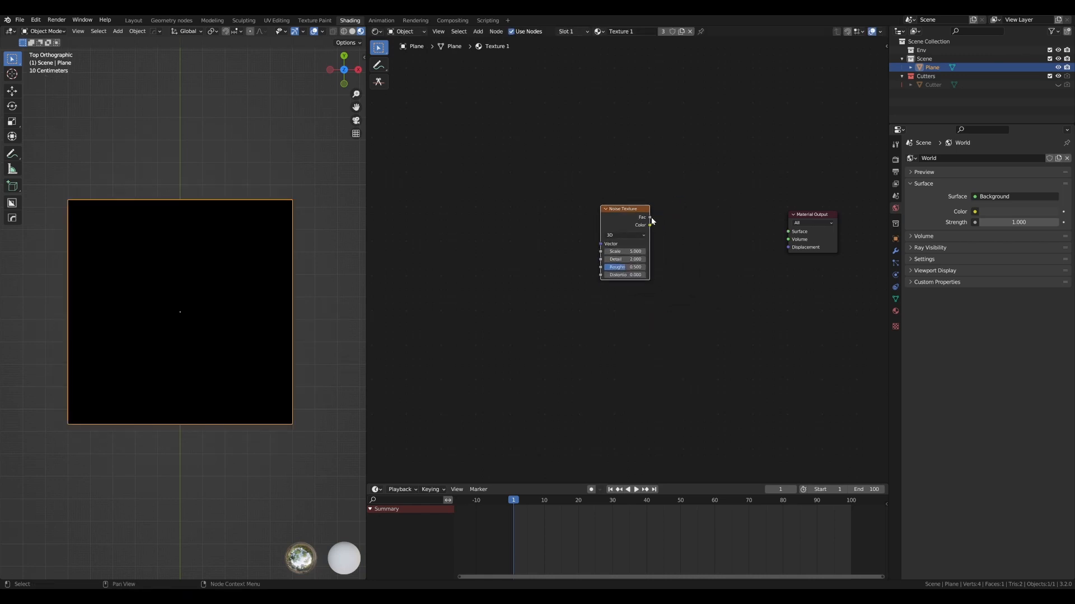
{"action": "mouse_move", "coordinate": [652, 221]}
{"action": "left_mouse_down"}
{"action": "mouse_move", "coordinate": [794, 235]}
{"action": "mouse_move", "coordinate": [659, 204]}
{"action": "left_mouse_up"}
{"action": "scroll", "coordinate": [179, 280], "scroll_direction": "up", "scroll_amount": 1}
{"action": "scroll", "coordinate": [177, 281], "scroll_direction": "down", "scroll_amount": 2}
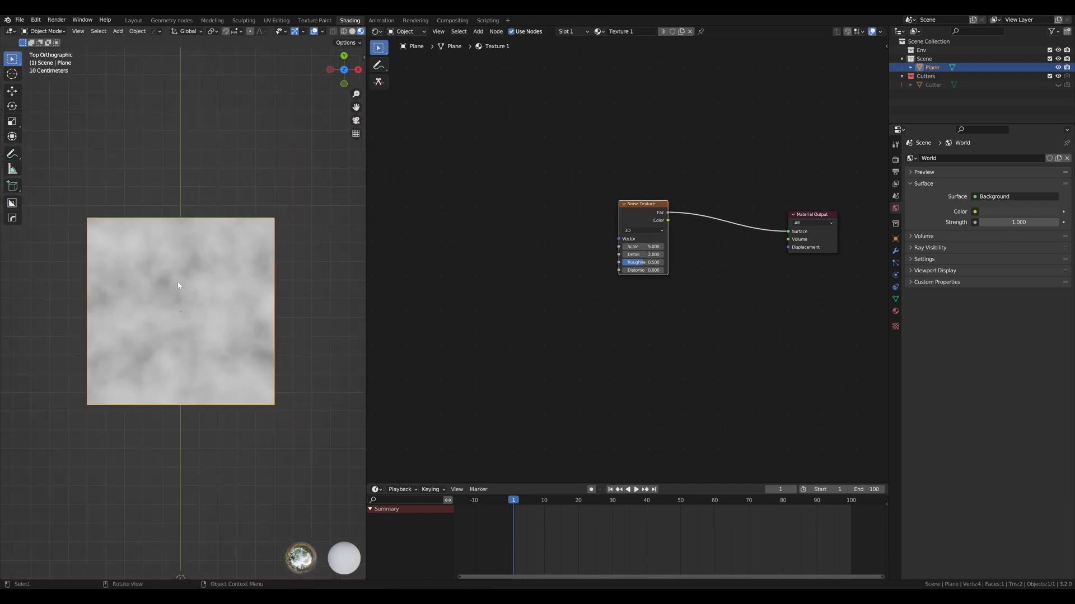
{"action": "scroll", "coordinate": [176, 281], "scroll_direction": "up", "scroll_amount": 3}
{"action": "scroll", "coordinate": [516, 199], "scroll_direction": "down", "scroll_amount": 1}
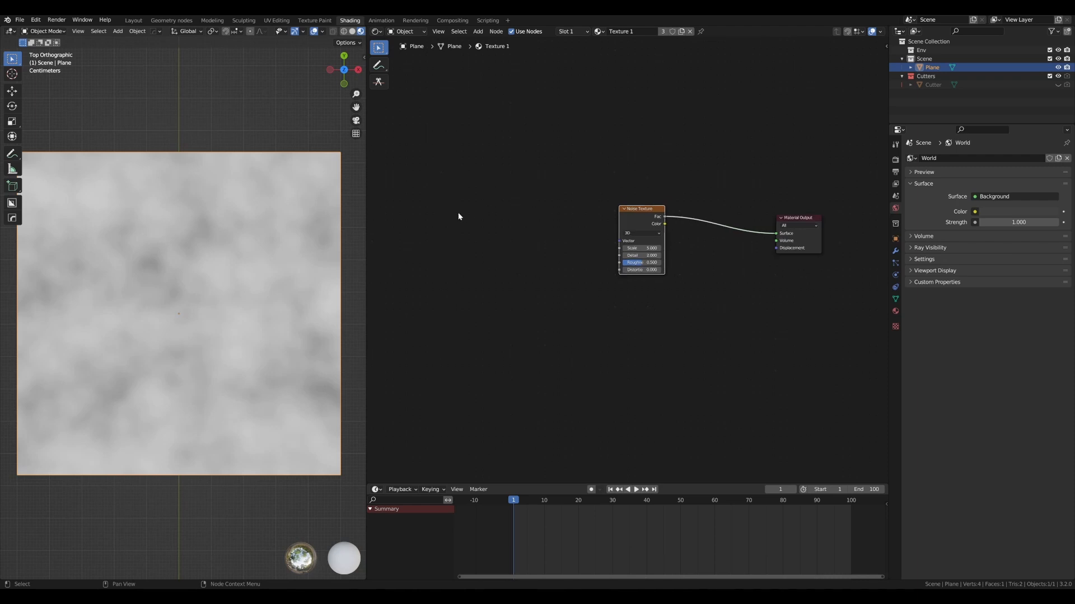
- Add a Texture Coordinate node well ahead of the Noise Texture node
{"action": "left_click", "coordinate": [458, 212]}
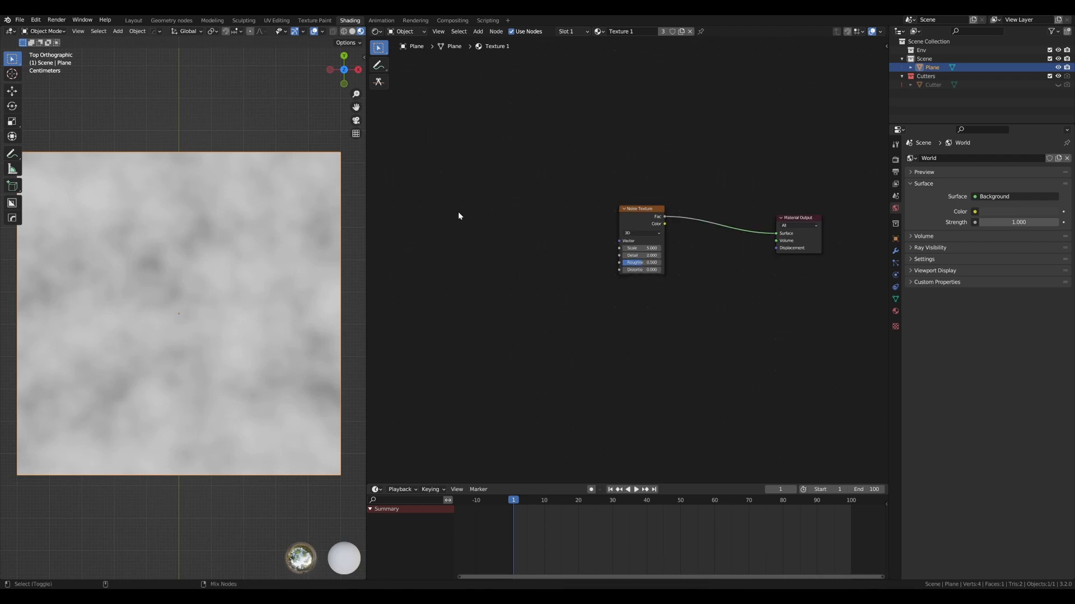
{"action": "key", "text": "shift+a"}
{"action": "type", "text": "stexture"}
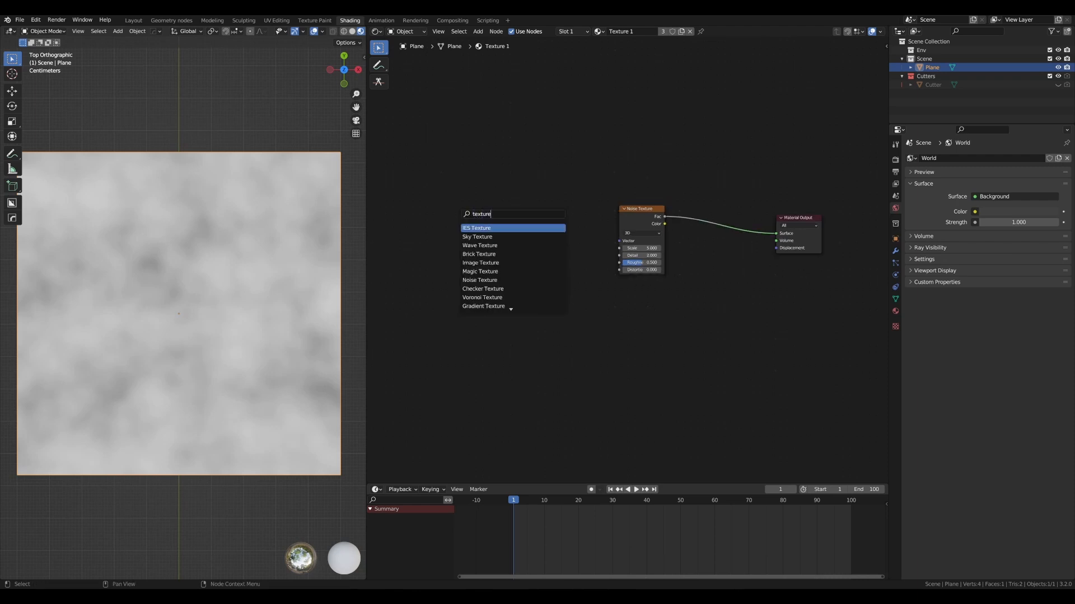
{"action": "type", "text": " coord"}
{"action": "key", "text": "Return"}
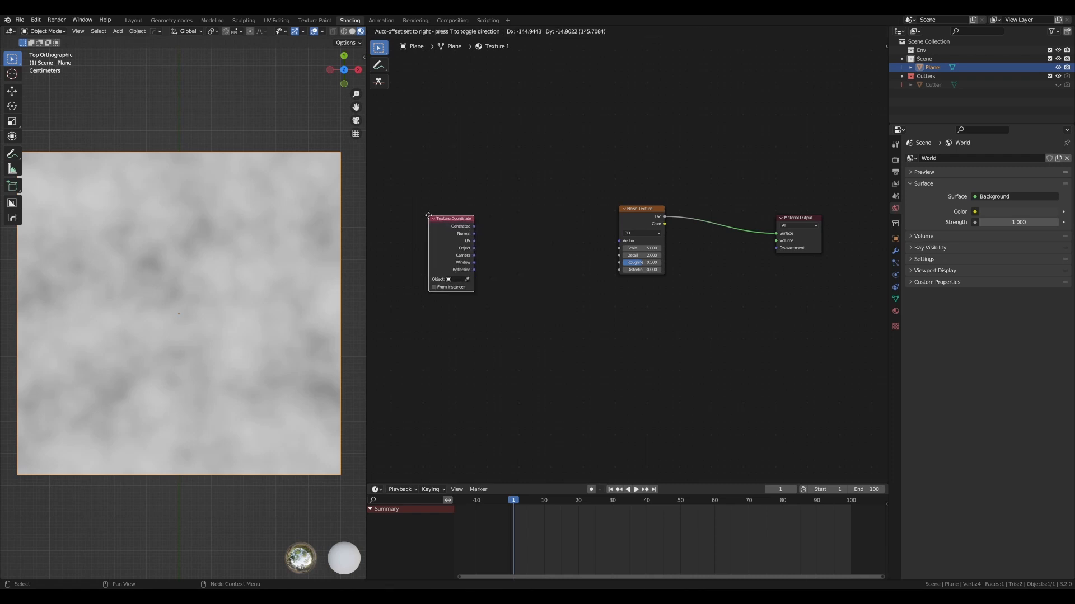
{"action": "left_click", "coordinate": [412, 211]}
- Connect the Texture Coordinate's UV output to the Noise Texture's Vector input and tidy the placement of both nodes
{"action": "left_click_drag", "start_coordinate": [457, 235], "coordinate": [624, 241]}
{"action": "left_click_drag", "start_coordinate": [450, 213], "coordinate": [452, 209]}
{"action": "left_click_drag", "start_coordinate": [649, 211], "coordinate": [658, 215]}
{"action": "left_click_drag", "start_coordinate": [436, 210], "coordinate": [444, 204]}
{"action": "scroll", "coordinate": [223, 217], "scroll_direction": "down", "scroll_amount": 2}
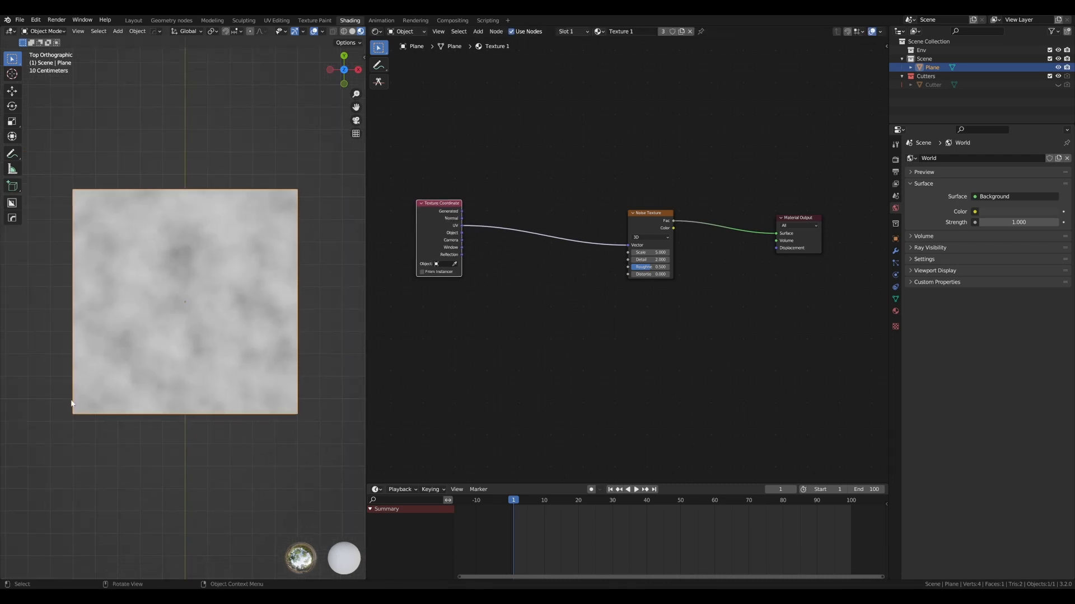
- Mark the plane's corners with annotation strokes and undo them
{"action": "key", "text": "d"}
{"action": "left_click_drag", "start_coordinate": [77, 424], "coordinate": [80, 429]}
{"action": "left_click_drag", "start_coordinate": [69, 185], "coordinate": [68, 187]}
{"action": "key", "text": "ctrl+z"}
{"action": "key", "text": "ctrl+z"}
{"action": "key", "text": "ctrl+z"}
{"action": "key", "text": "d"}
- Duplicate the plane 1 m along the X axis so the copy sits edge to edge with the original
{"action": "scroll", "coordinate": [255, 297], "scroll_direction": "down", "scroll_amount": 2}
{"action": "middle_click_drag", "start_coordinate": [248, 291], "coordinate": [209, 267], "text": "shift"}
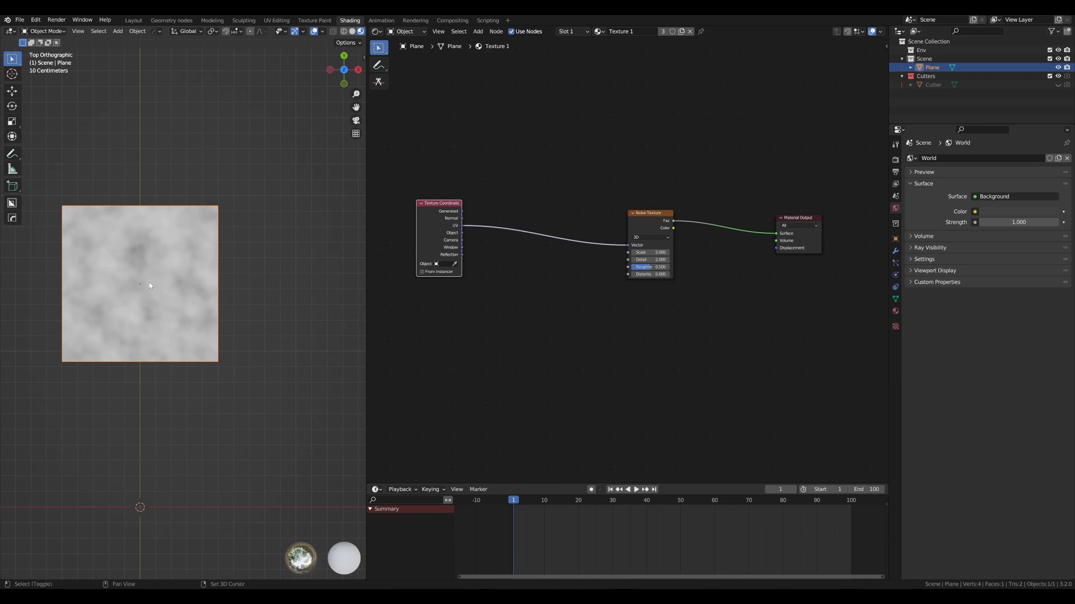
{"action": "key", "text": "shift+d"}
{"action": "key", "text": "x"}
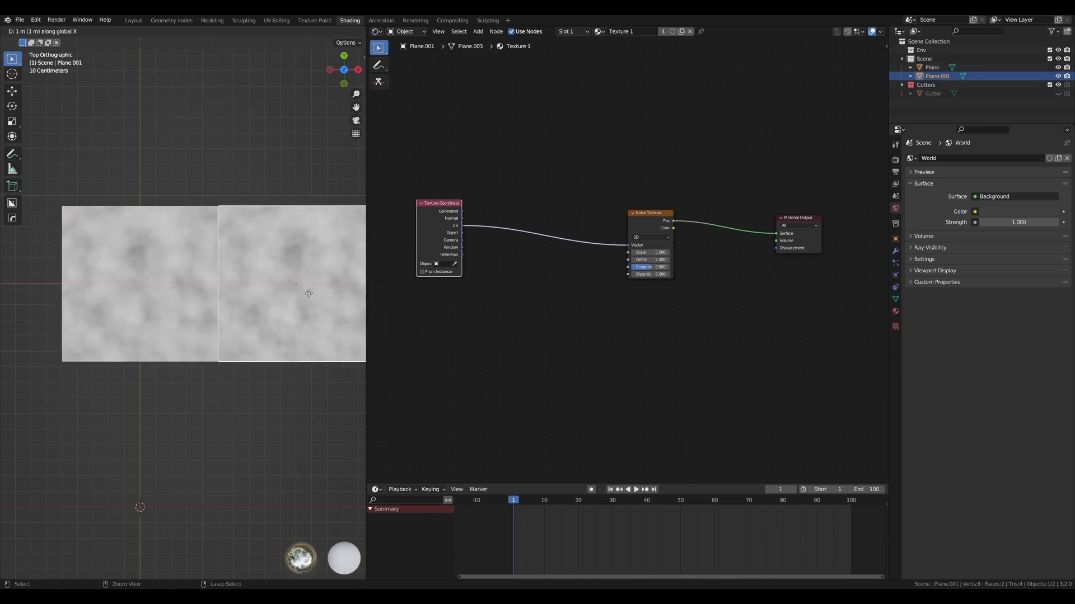
{"action": "left_click", "coordinate": [310, 294]}
{"action": "scroll", "coordinate": [232, 188], "scroll_direction": "up", "scroll_amount": 2}
{"action": "key", "text": "alt+a"}
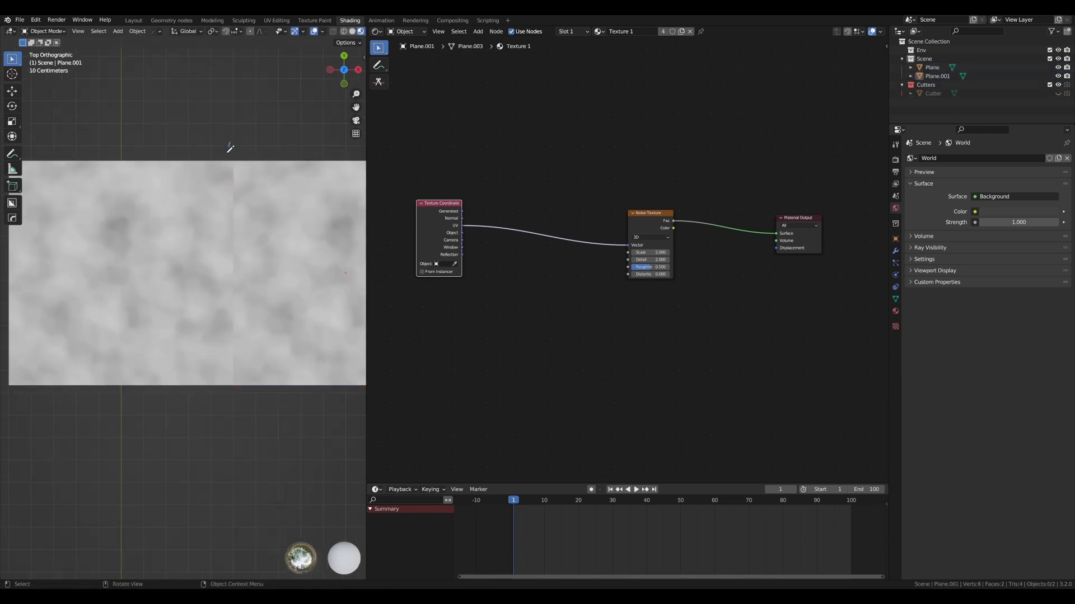
- Duplicate the original plane downward along the Y axis until the copy meets its lower edge, and deselect everything
{"action": "mouse_move", "coordinate": [229, 148]}
{"action": "right_mouse_down", "text": "ctrl"}
{"action": "mouse_move", "coordinate": [224, 392]}
{"action": "mouse_move", "coordinate": [263, 173]}
{"action": "mouse_move", "coordinate": [226, 171]}
{"action": "right_mouse_up", "text": "ctrl"}
{"action": "scroll", "coordinate": [235, 168], "scroll_direction": "down", "scroll_amount": 2}
{"action": "key", "text": "shift+d"}
{"action": "key", "text": "y"}
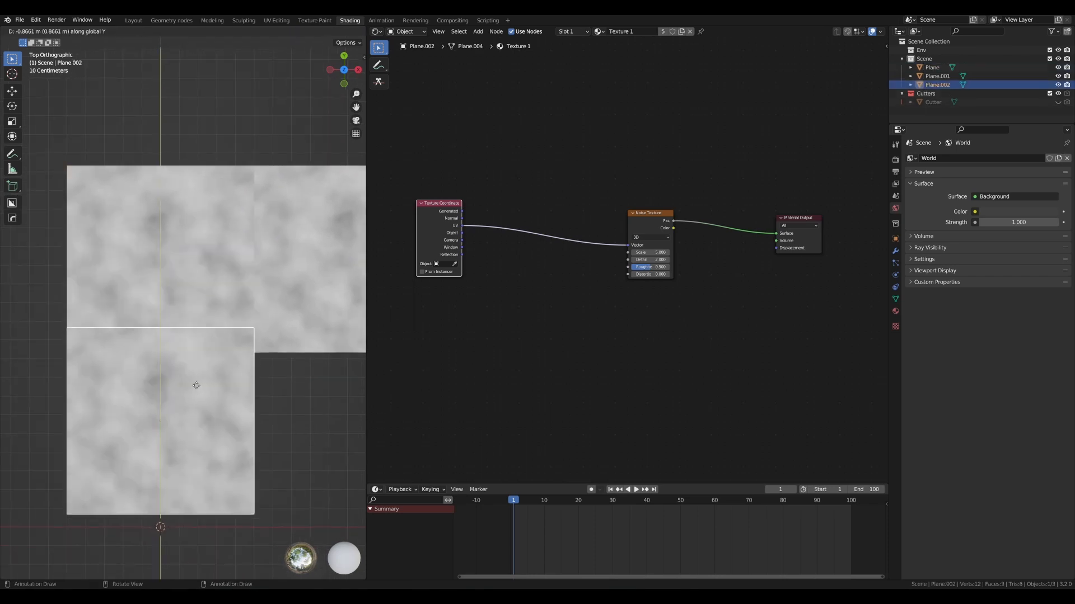
{"action": "left_click", "coordinate": [192, 401]}
{"action": "scroll", "coordinate": [214, 373], "scroll_direction": "down", "scroll_amount": 2}
{"action": "key", "text": "alt+a"}
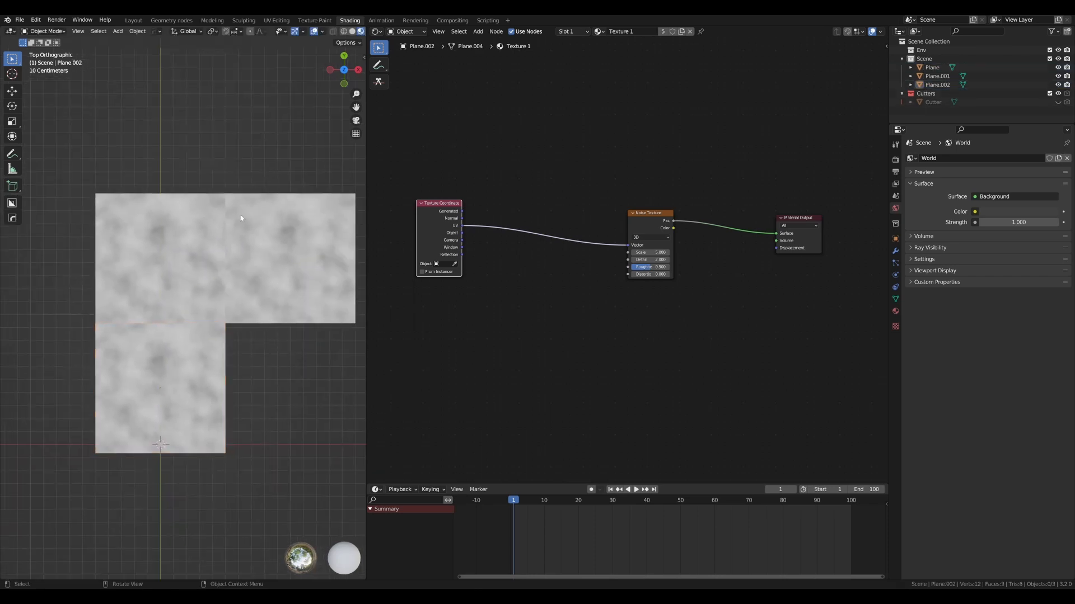
- Circle the vertical and horizontal seams between the planes with annotation strokes and undo them
{"action": "mouse_move", "coordinate": [210, 176]}
{"action": "right_mouse_down", "text": "ctrl"}
{"action": "mouse_move", "coordinate": [213, 268]}
{"action": "mouse_move", "coordinate": [235, 196]}
{"action": "mouse_move", "coordinate": [235, 334]}
{"action": "right_mouse_up", "text": "ctrl"}
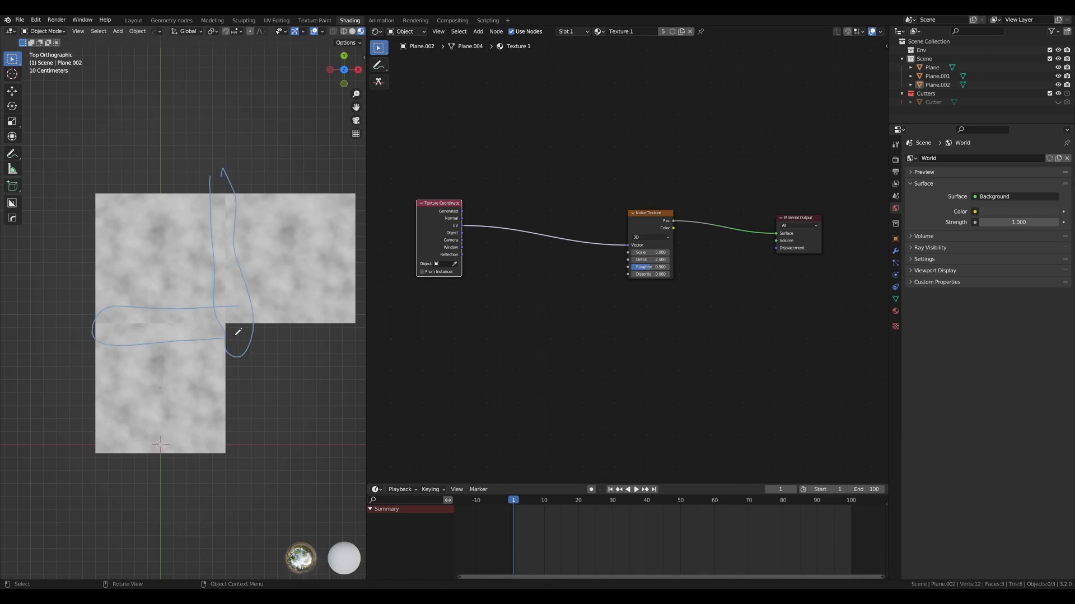
{"action": "left_click_drag", "start_coordinate": [236, 334], "coordinate": [235, 317]}
{"action": "scroll", "coordinate": [235, 316], "scroll_direction": "up", "scroll_amount": 5}
{"action": "scroll", "coordinate": [234, 313], "scroll_direction": "down", "scroll_amount": 2}
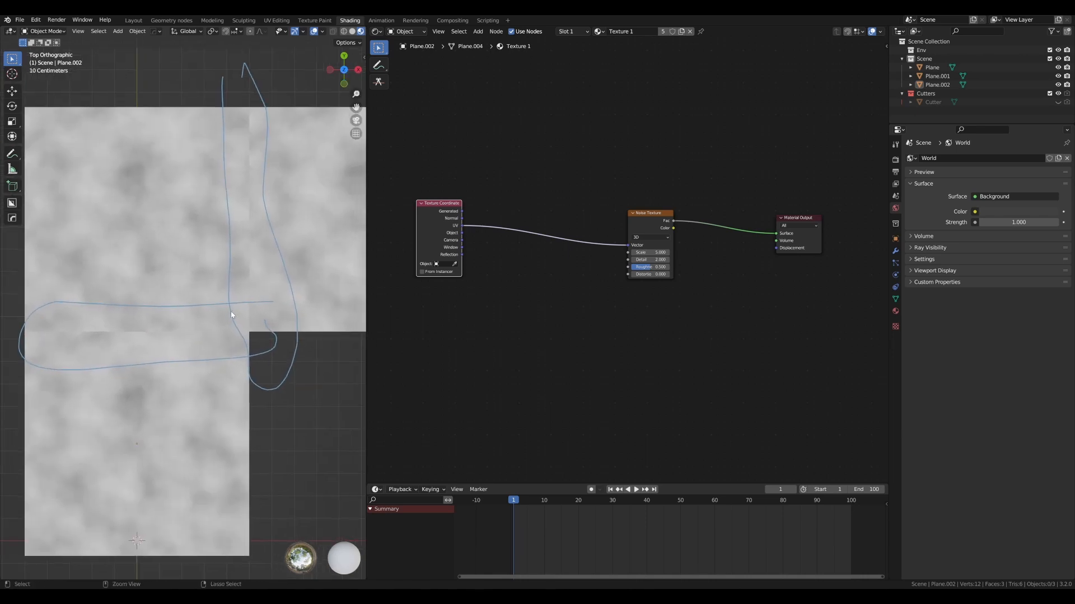
{"action": "key", "text": "ctrl+z"}
{"action": "key", "text": "ctrl+z"}
{"action": "scroll", "coordinate": [232, 308], "scroll_direction": "down", "scroll_amount": 2}
{"action": "middle_click_drag", "start_coordinate": [236, 255], "coordinate": [233, 258], "text": "shift"}
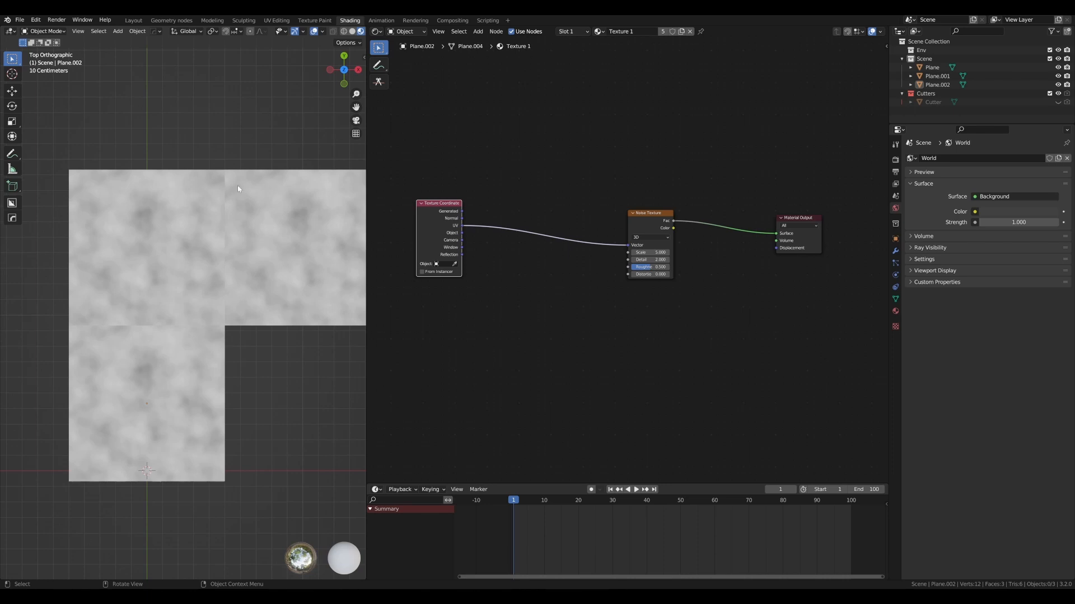
- Spread the Texture Coordinate and Noise Texture nodes apart to make room for more nodes between them
{"action": "left_click_drag", "start_coordinate": [647, 212], "coordinate": [683, 219]}
{"action": "left_click_drag", "start_coordinate": [458, 201], "coordinate": [449, 181]}
{"action": "left_click_drag", "start_coordinate": [694, 219], "coordinate": [704, 240]}
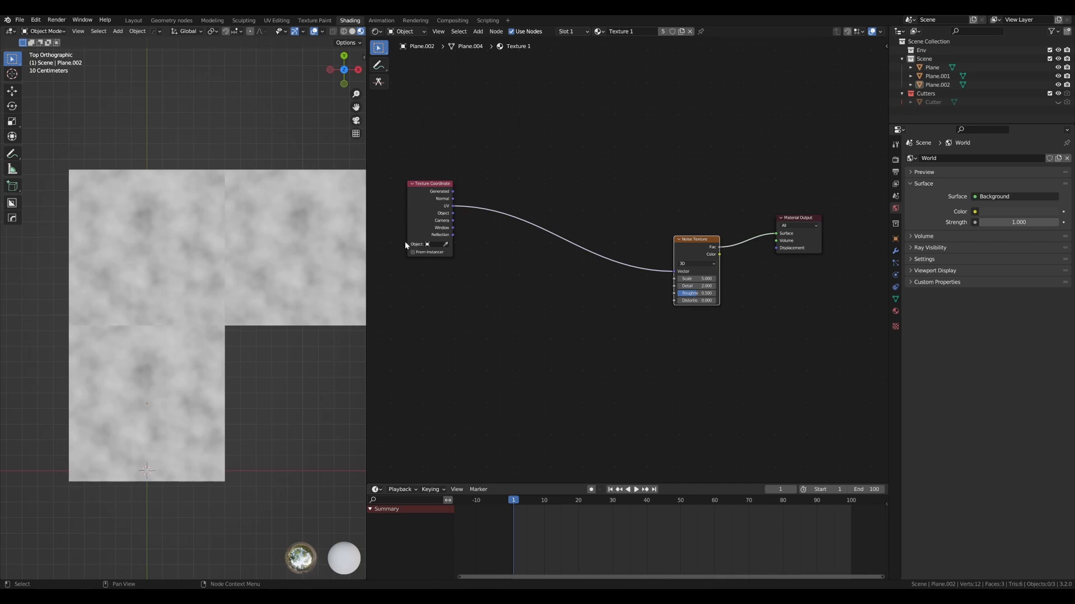
{"action": "scroll", "coordinate": [520, 263], "scroll_direction": "down", "scroll_amount": 2}
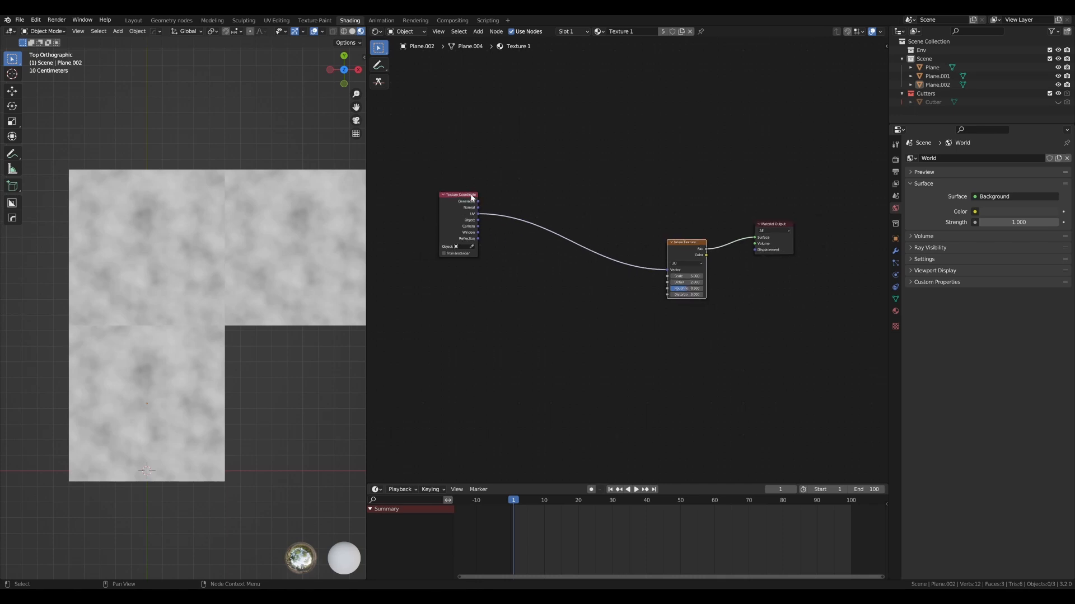
{"action": "left_click_drag", "start_coordinate": [472, 194], "coordinate": [445, 188]}
{"action": "left_click_drag", "start_coordinate": [688, 241], "coordinate": [696, 239]}
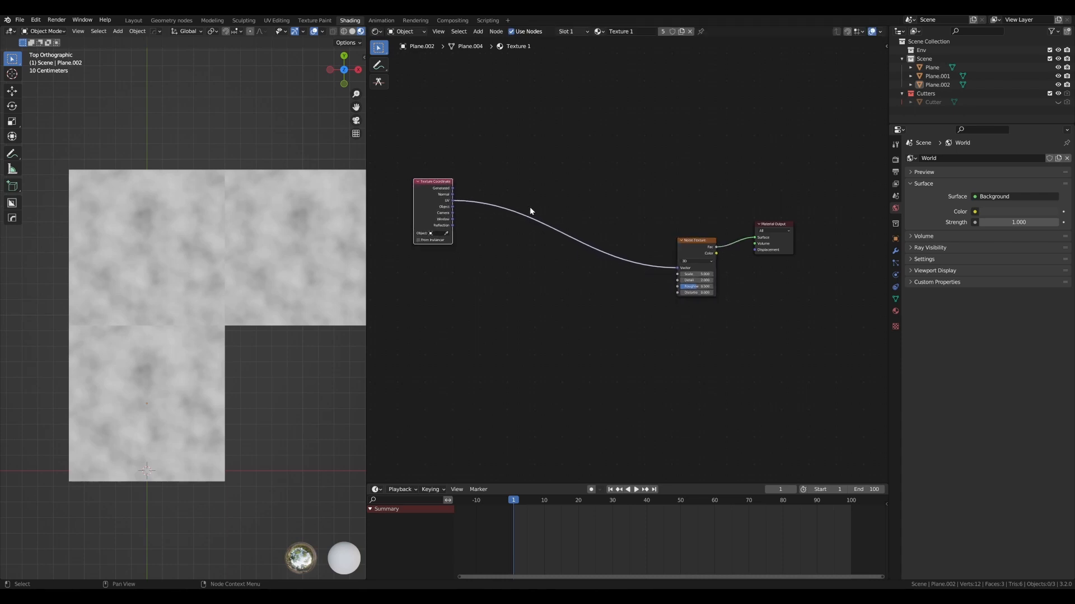
- Draw annotation axes for a graph above the nodes, marking 0, π and 2π along the horizontal axis
{"action": "scroll", "coordinate": [531, 208], "scroll_direction": "down", "scroll_amount": 2}
{"action": "left_click_drag", "start_coordinate": [582, 177], "coordinate": [611, 236], "text": "alt"}
{"action": "scroll", "coordinate": [550, 272], "scroll_direction": "up", "scroll_amount": 2}
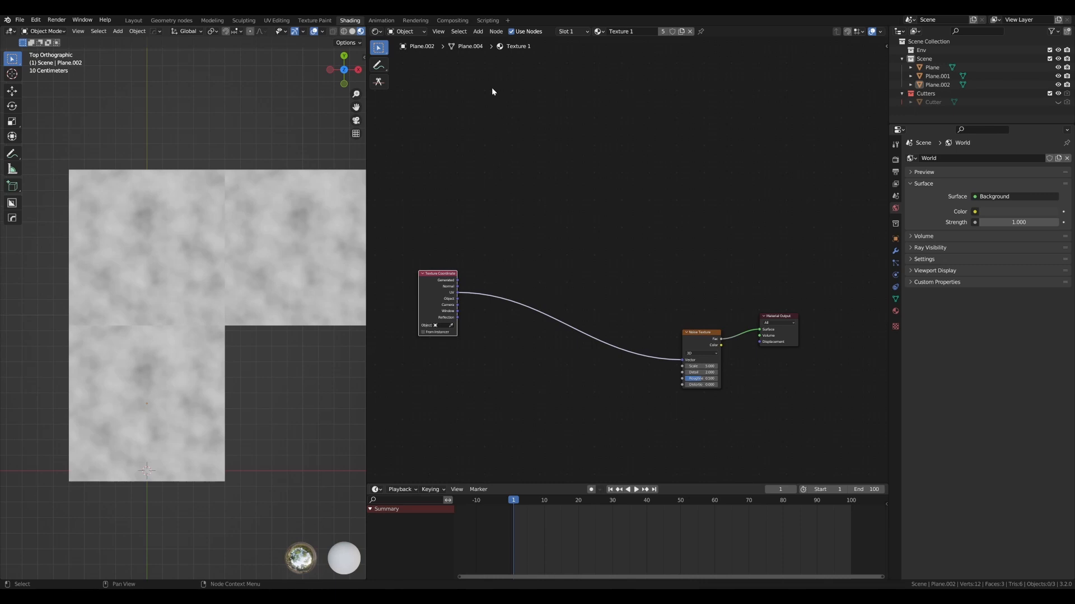
{"action": "mouse_move", "coordinate": [485, 70]}
{"action": "left_mouse_down"}
{"action": "mouse_move", "coordinate": [483, 224]}
{"action": "mouse_move", "coordinate": [834, 240]}
{"action": "left_mouse_up"}
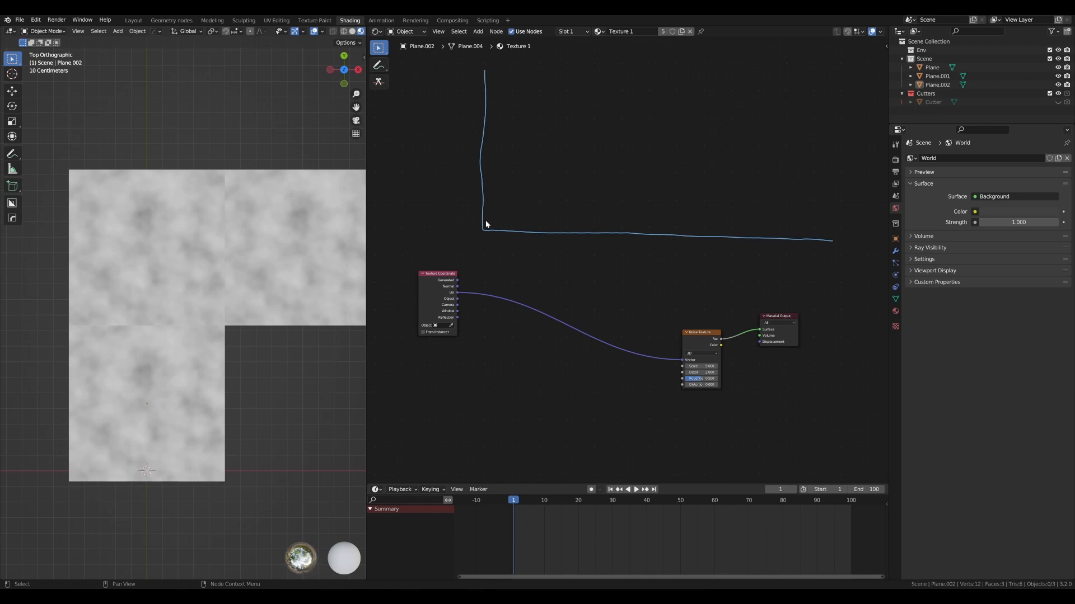
{"action": "left_click_drag", "start_coordinate": [475, 237], "coordinate": [477, 238]}
{"action": "mouse_move", "coordinate": [646, 245]}
{"action": "left_mouse_down"}
{"action": "mouse_move", "coordinate": [659, 243]}
{"action": "mouse_move", "coordinate": [653, 253]}
{"action": "left_mouse_up"}
{"action": "left_click_drag", "start_coordinate": [657, 246], "coordinate": [660, 255]}
{"action": "left_click_drag", "start_coordinate": [819, 254], "coordinate": [826, 260]}
{"action": "mouse_move", "coordinate": [832, 251]}
{"action": "left_mouse_down"}
{"action": "mouse_move", "coordinate": [839, 260]}
{"action": "mouse_move", "coordinate": [841, 247]}
{"action": "left_mouse_up"}
- Sketch one full sine period from 0 to 2π on the axes, circle its start and end, and undo all the annotations
{"action": "mouse_move", "coordinate": [486, 225]}
{"action": "left_mouse_down"}
{"action": "mouse_move", "coordinate": [507, 161]}
{"action": "mouse_move", "coordinate": [552, 85]}
{"action": "mouse_move", "coordinate": [605, 94]}
{"action": "mouse_move", "coordinate": [689, 376]}
{"action": "mouse_move", "coordinate": [750, 400]}
{"action": "mouse_move", "coordinate": [810, 282]}
{"action": "mouse_move", "coordinate": [861, 121]}
{"action": "left_mouse_up"}
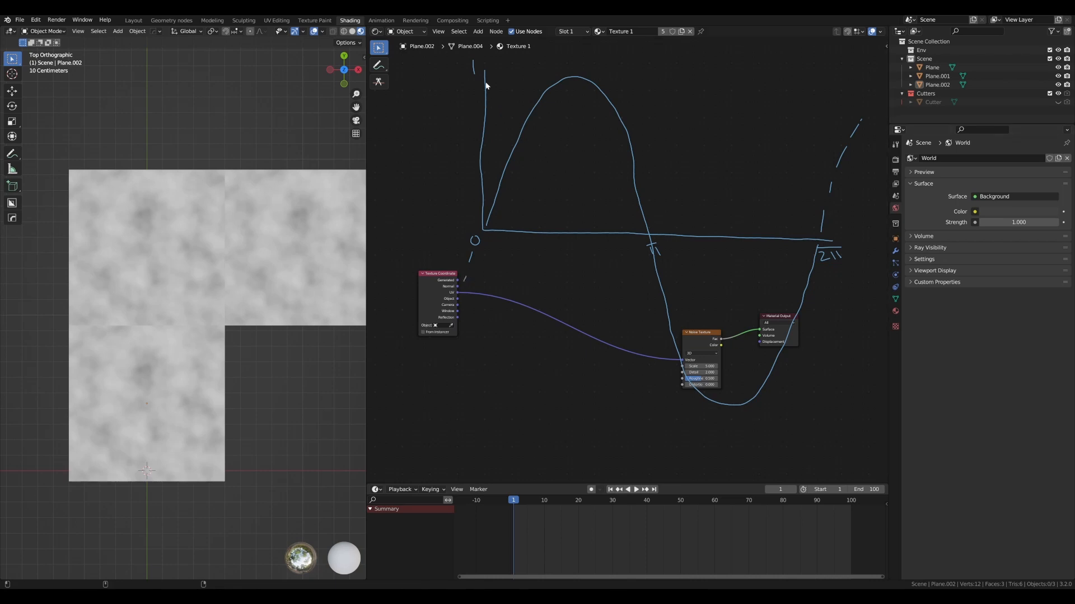
{"action": "mouse_move", "coordinate": [485, 70]}
{"action": "left_mouse_down"}
{"action": "mouse_move", "coordinate": [542, 86]}
{"action": "mouse_move", "coordinate": [583, 200]}
{"action": "mouse_move", "coordinate": [618, 385]}
{"action": "mouse_move", "coordinate": [697, 274]}
{"action": "mouse_move", "coordinate": [764, 117]}
{"action": "mouse_move", "coordinate": [787, 106]}
{"action": "left_mouse_up"}
{"action": "key", "text": "ctrl+z"}
{"action": "left_click_drag", "start_coordinate": [497, 204], "coordinate": [509, 202]}
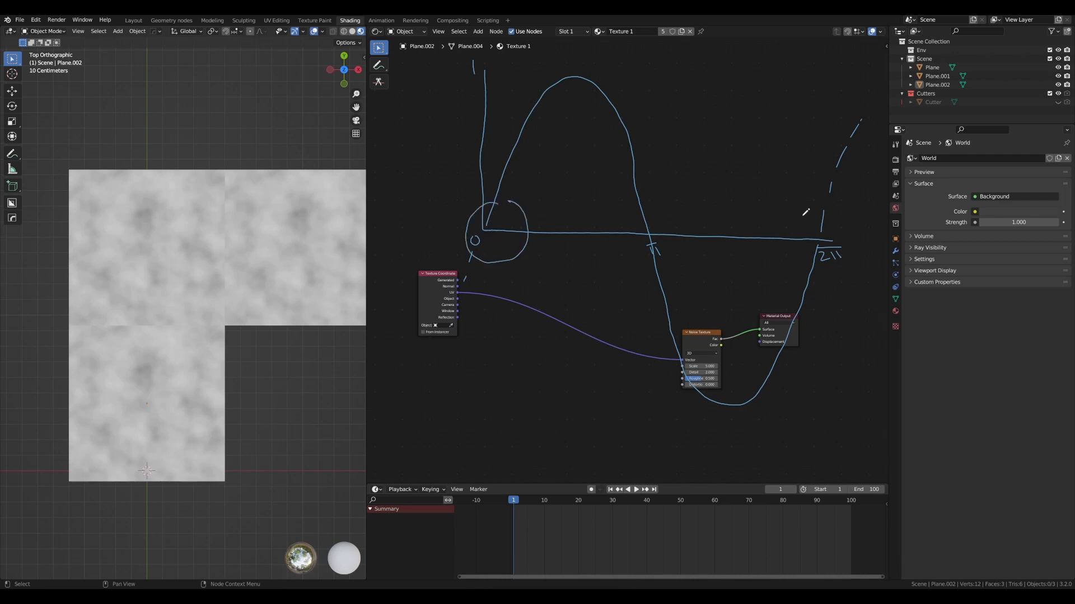
{"action": "left_click_drag", "start_coordinate": [806, 214], "coordinate": [817, 224]}
{"action": "key", "text": "ctrl+z"}
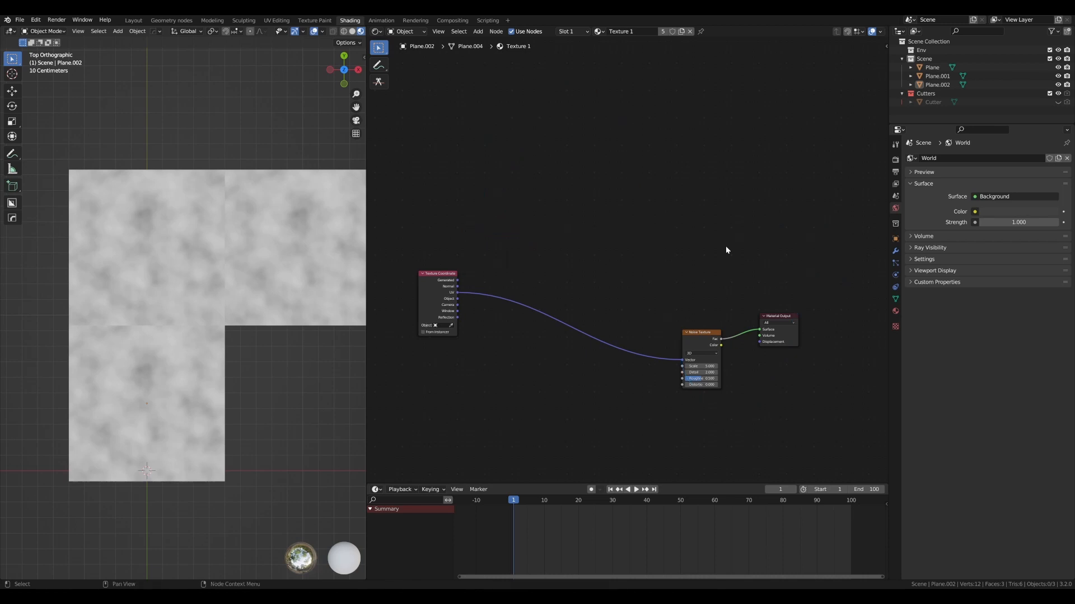
- Move the Texture Coordinate node slightly farther away from the Noise Texture node
{"action": "scroll", "coordinate": [578, 253], "scroll_direction": "up", "scroll_amount": 2}
{"action": "scroll", "coordinate": [578, 253], "scroll_direction": "down", "scroll_amount": 2}
{"action": "middle_click_drag", "start_coordinate": [580, 250], "coordinate": [600, 220]}
{"action": "scroll", "coordinate": [530, 224], "scroll_direction": "up", "scroll_amount": 2}
{"action": "left_click", "coordinate": [437, 241]}
{"action": "scroll", "coordinate": [543, 221], "scroll_direction": "down", "scroll_amount": 1}
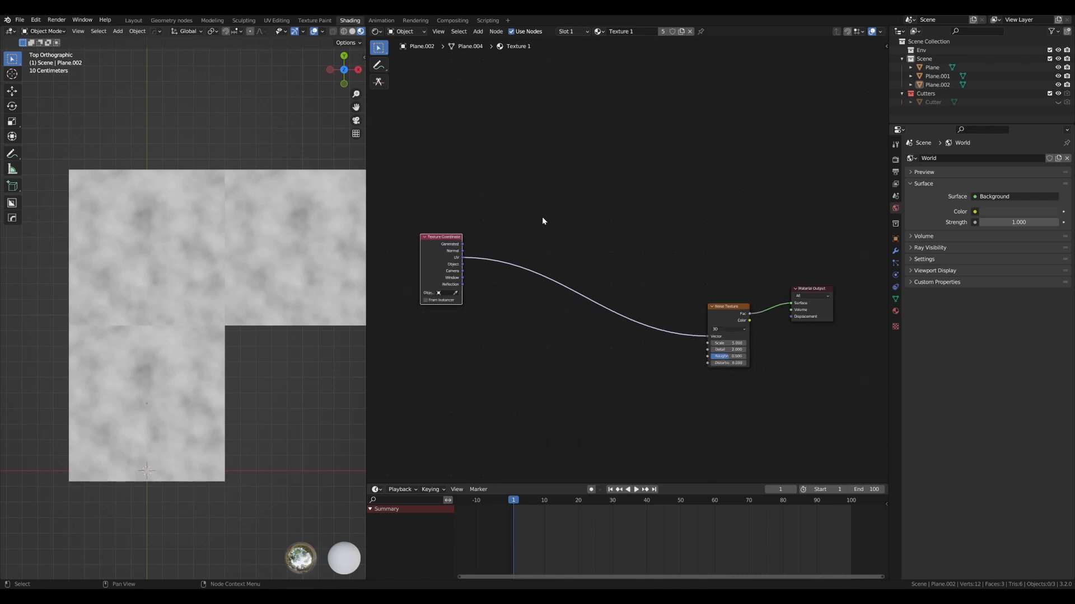
{"action": "left_click_drag", "start_coordinate": [438, 239], "coordinate": [434, 232]}
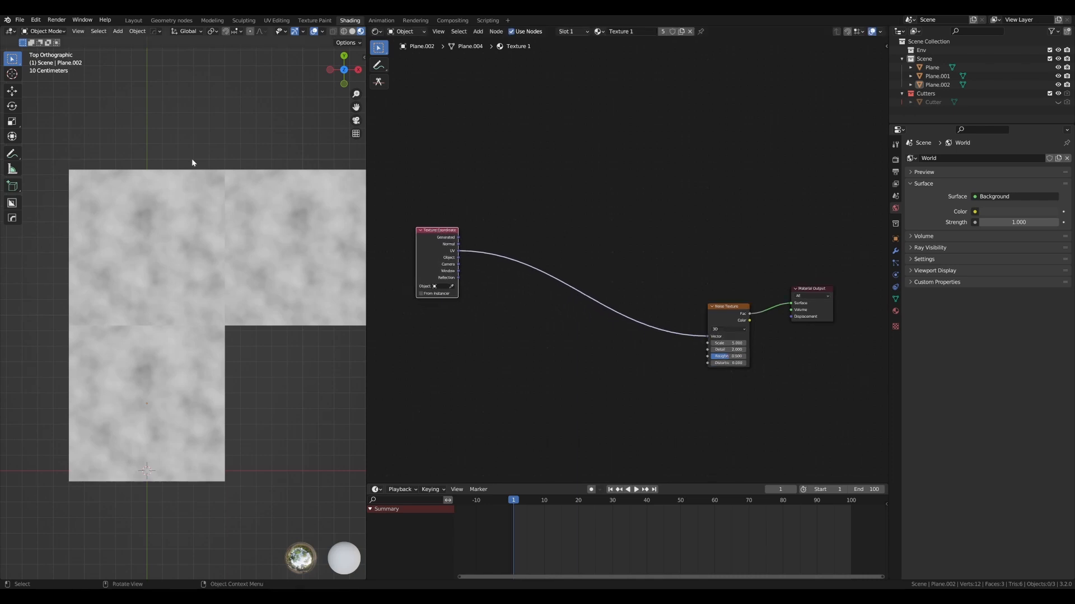
- Trace the upper and left edges of the original plane with annotation strokes and remove them
{"action": "left_click_drag", "start_coordinate": [111, 157], "coordinate": [219, 155]}
{"action": "left_click_drag", "start_coordinate": [58, 166], "coordinate": [61, 311]}
{"action": "scroll", "coordinate": [556, 247], "scroll_direction": "down", "scroll_amount": 1}
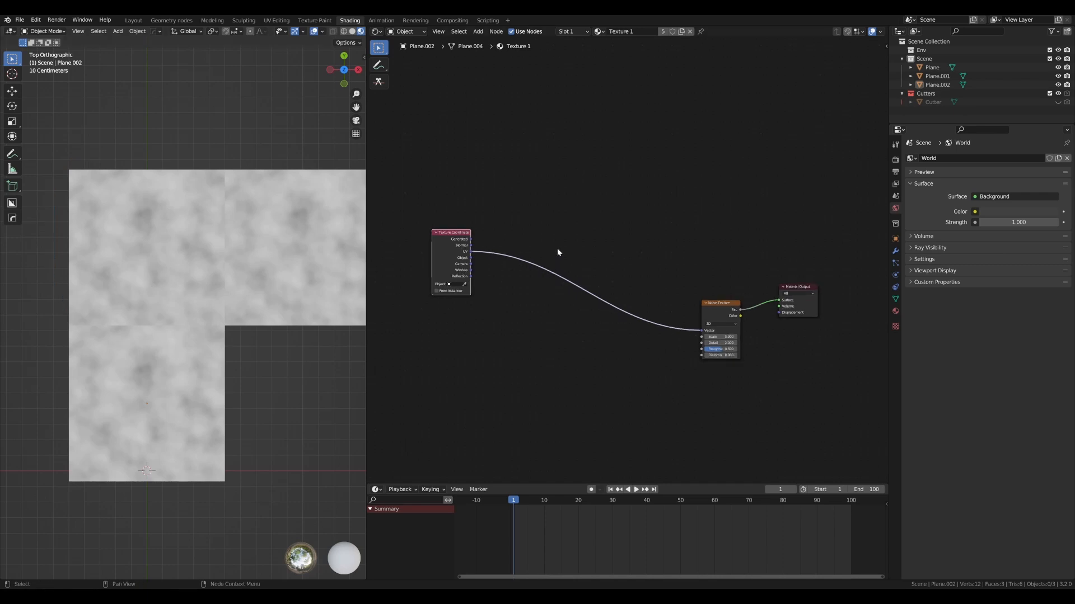
{"action": "scroll", "coordinate": [556, 204], "scroll_direction": "up", "scroll_amount": 2}
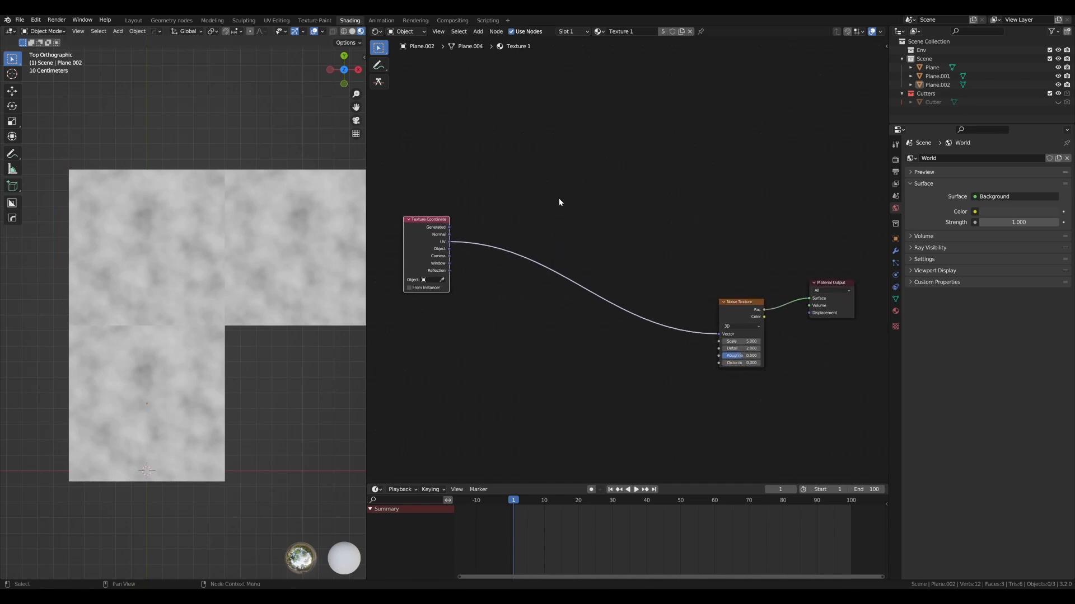
- Add a Separate XYZ node and insert it into the link between the UV output and the Noise Texture's Vector input
{"action": "key", "text": "shift+a"}
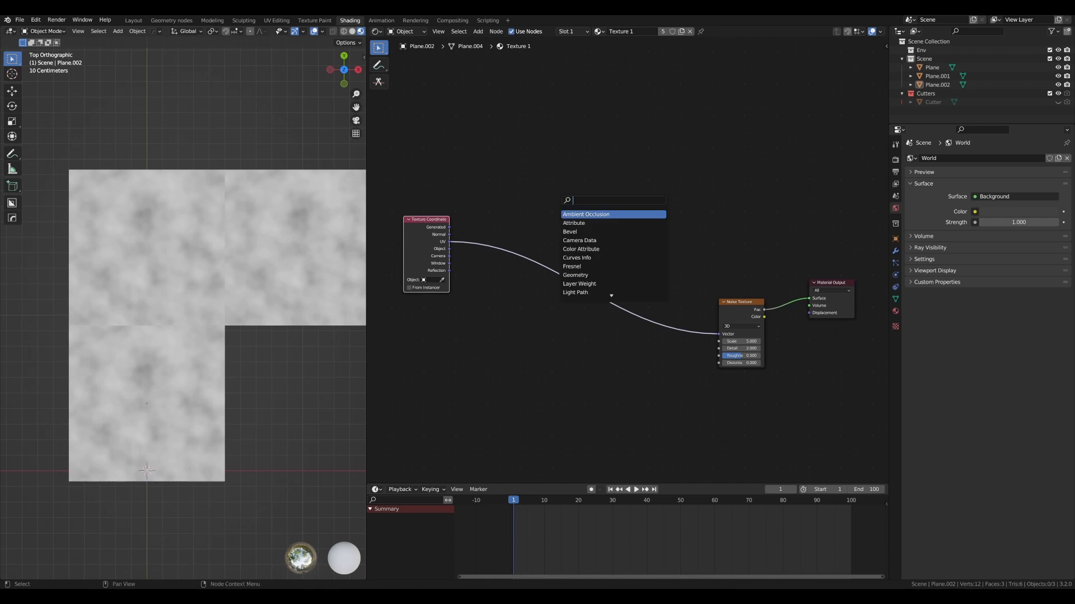
{"action": "type", "text": "separ"}
{"action": "key", "text": "Down"}
{"action": "key", "text": "Down"}
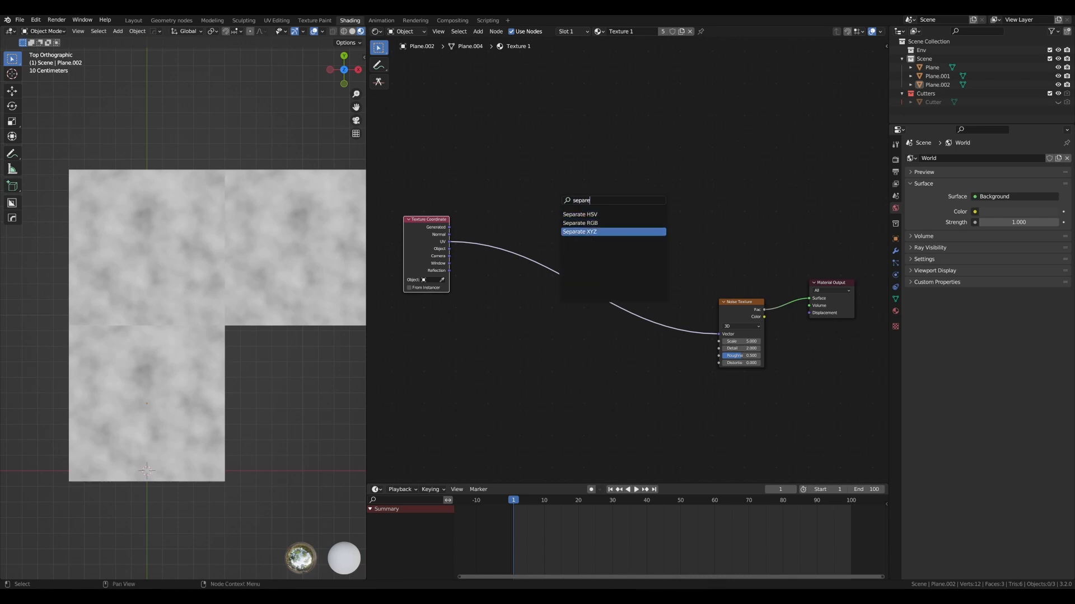
{"action": "key", "text": "Return"}
{"action": "left_click", "coordinate": [531, 167]}
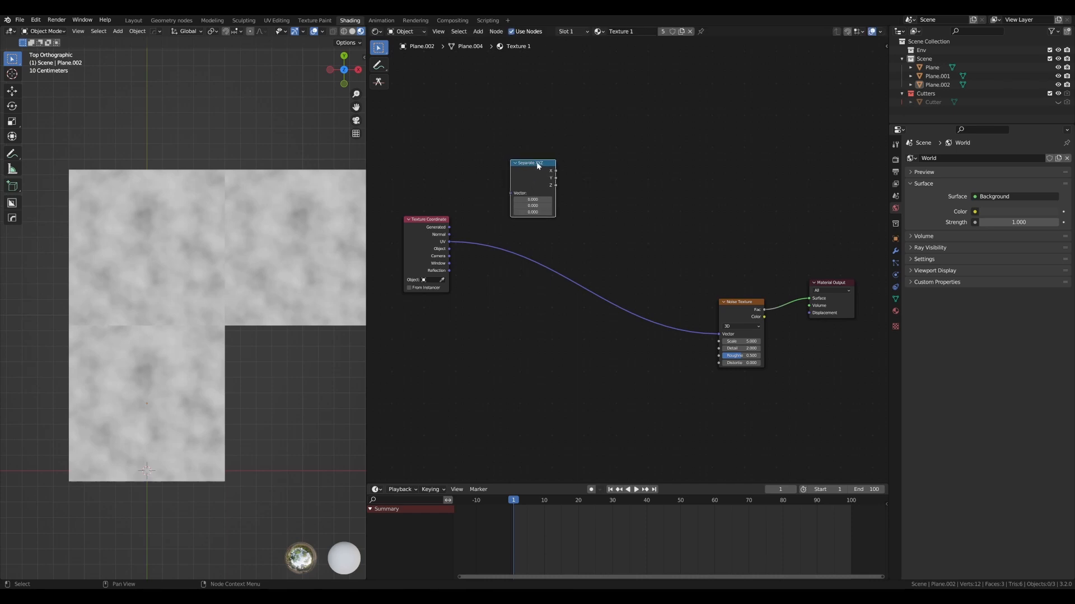
{"action": "left_click_drag", "start_coordinate": [537, 168], "coordinate": [547, 173]}
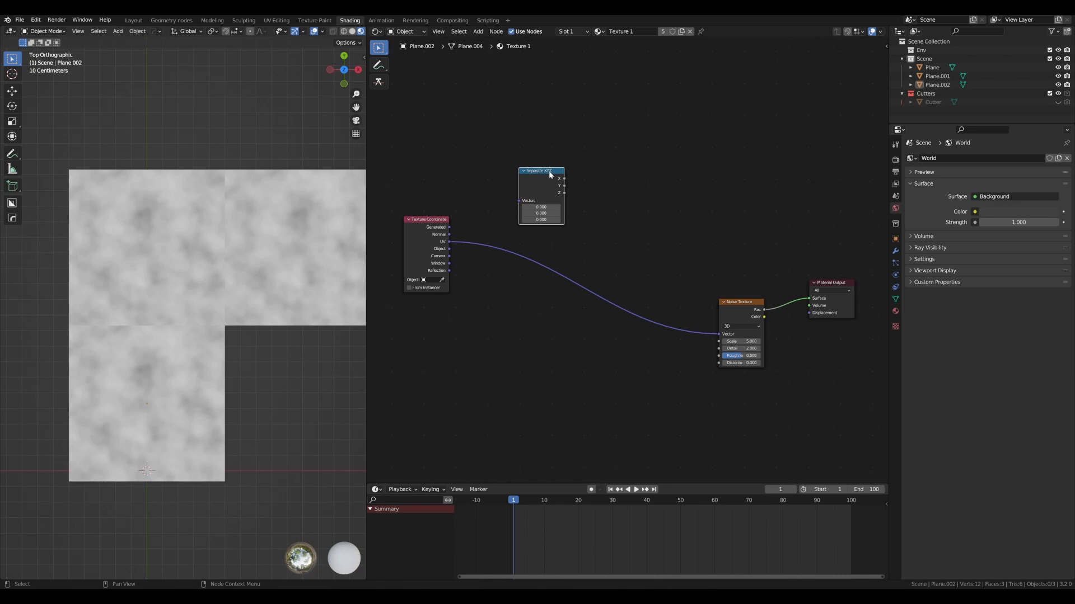
{"action": "left_click_drag", "start_coordinate": [550, 174], "coordinate": [507, 218]}
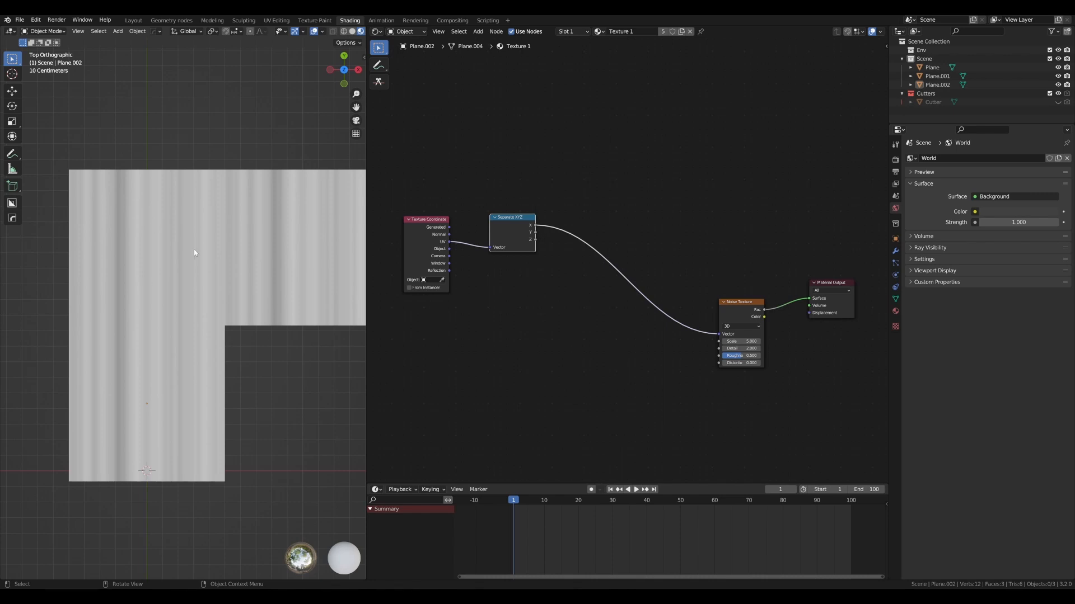
- Add a Combine XYZ node and insert it into the link between the Separate XYZ node and the Noise Texture's Vector input
{"action": "left_click_drag", "start_coordinate": [500, 217], "coordinate": [497, 215]}
{"action": "left_click", "coordinate": [532, 160]}
{"action": "key", "text": "shift+a"}
{"action": "type", "text": "s"}
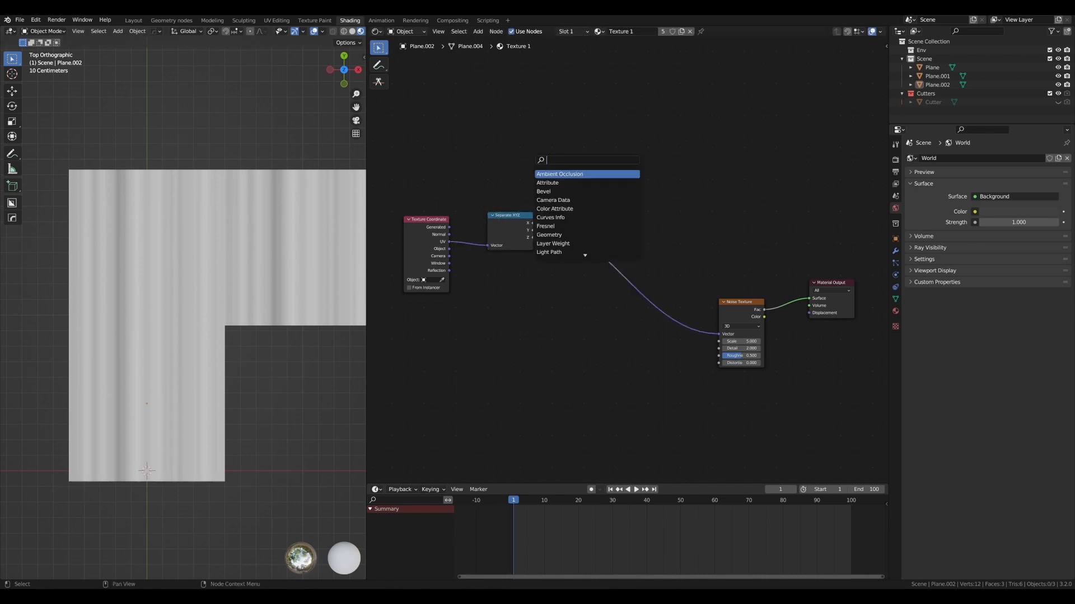
{"action": "type", "text": "comb"}
{"action": "left_click", "coordinate": [553, 191]}
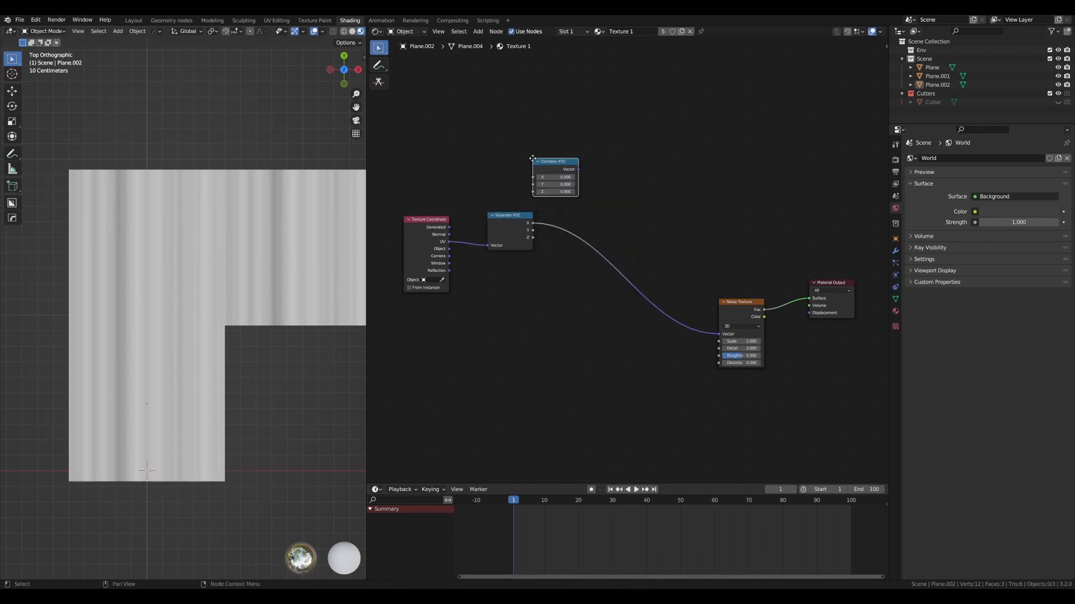
{"action": "left_click", "coordinate": [677, 319]}
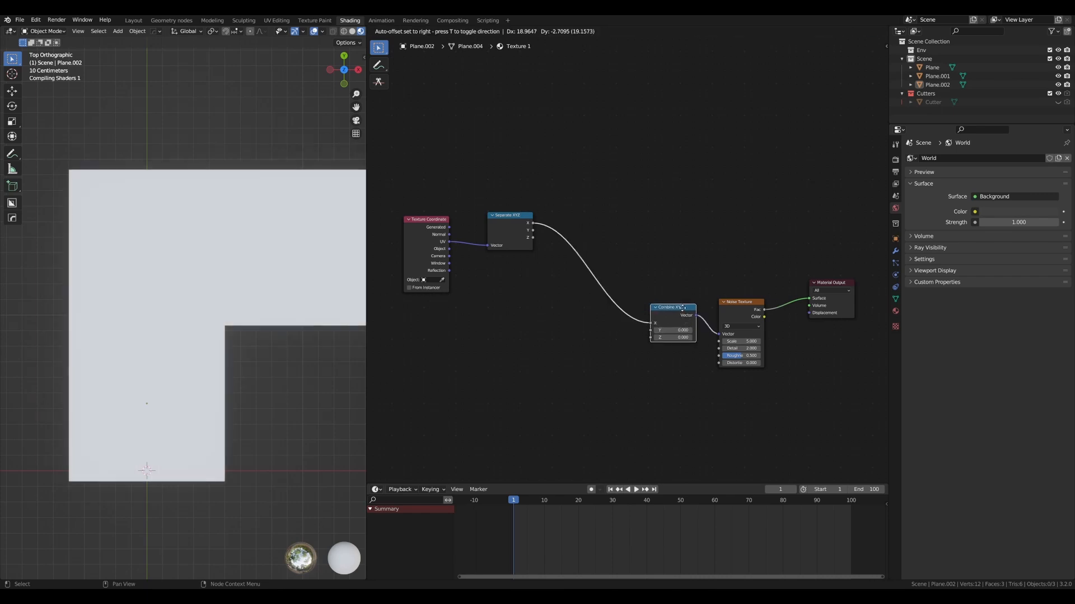
- Link the Separate XYZ node's Y and Z outputs to the matching Y and Z inputs of Combine XYZ
{"action": "scroll", "coordinate": [748, 318], "scroll_direction": "up", "scroll_amount": 1}
{"action": "left_click_drag", "start_coordinate": [747, 318], "coordinate": [693, 315]}
{"action": "left_click_drag", "start_coordinate": [517, 226], "coordinate": [665, 340]}
{"action": "left_click_drag", "start_coordinate": [517, 236], "coordinate": [666, 349]}
- Spread out the node layout by moving the Texture Coordinate and Separate XYZ nodes farther away from the Combine XYZ node
{"action": "left_click_drag", "start_coordinate": [691, 314], "coordinate": [697, 294]}
{"action": "left_click_drag", "start_coordinate": [510, 211], "coordinate": [515, 208]}
{"action": "scroll", "coordinate": [557, 198], "scroll_direction": "down", "scroll_amount": 2}
{"action": "middle_click_drag", "start_coordinate": [559, 199], "coordinate": [615, 219]}
{"action": "left_click_drag", "start_coordinate": [558, 227], "coordinate": [529, 226]}
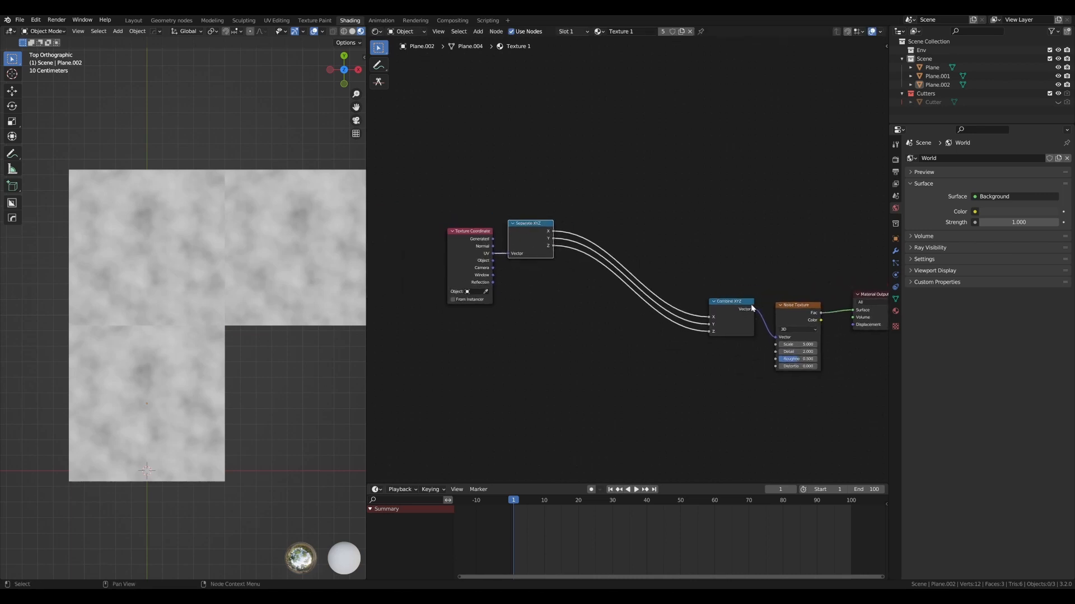
{"action": "scroll", "coordinate": [220, 188], "scroll_direction": "up", "scroll_amount": 1}
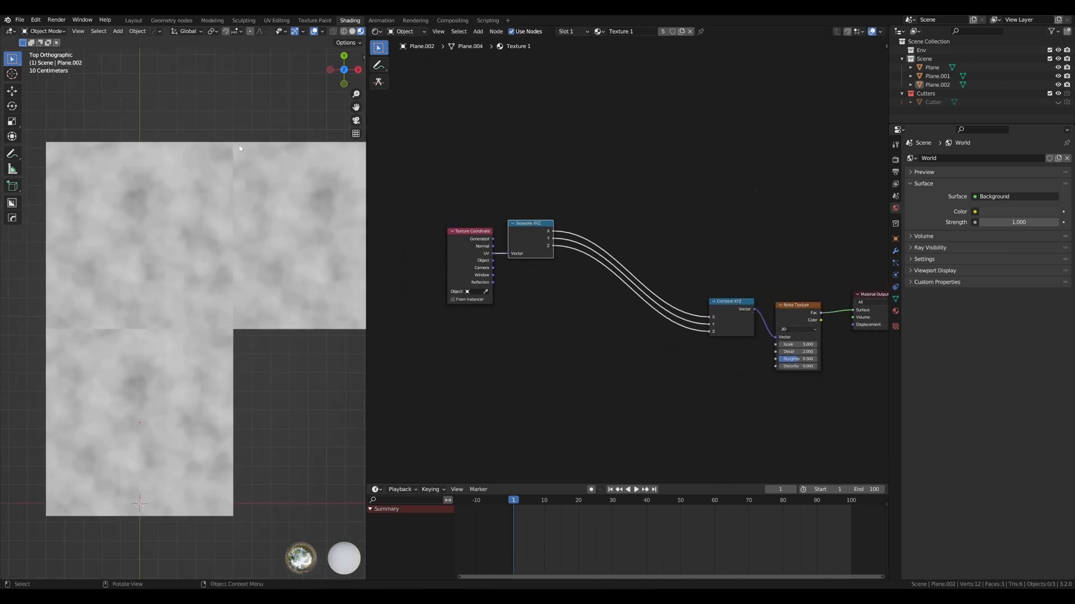
{"action": "scroll", "coordinate": [570, 237], "scroll_direction": "down", "scroll_amount": 1}
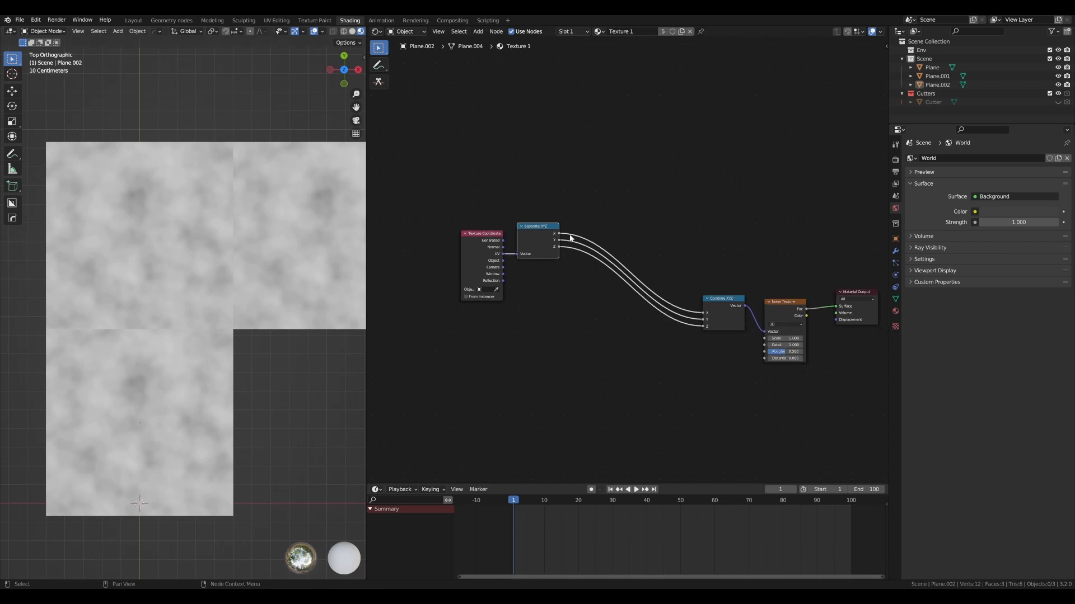
{"action": "left_click_drag", "start_coordinate": [532, 223], "coordinate": [530, 221]}
{"action": "left_click_drag", "start_coordinate": [484, 234], "coordinate": [443, 230]}
{"action": "left_click_drag", "start_coordinate": [539, 226], "coordinate": [509, 223]}
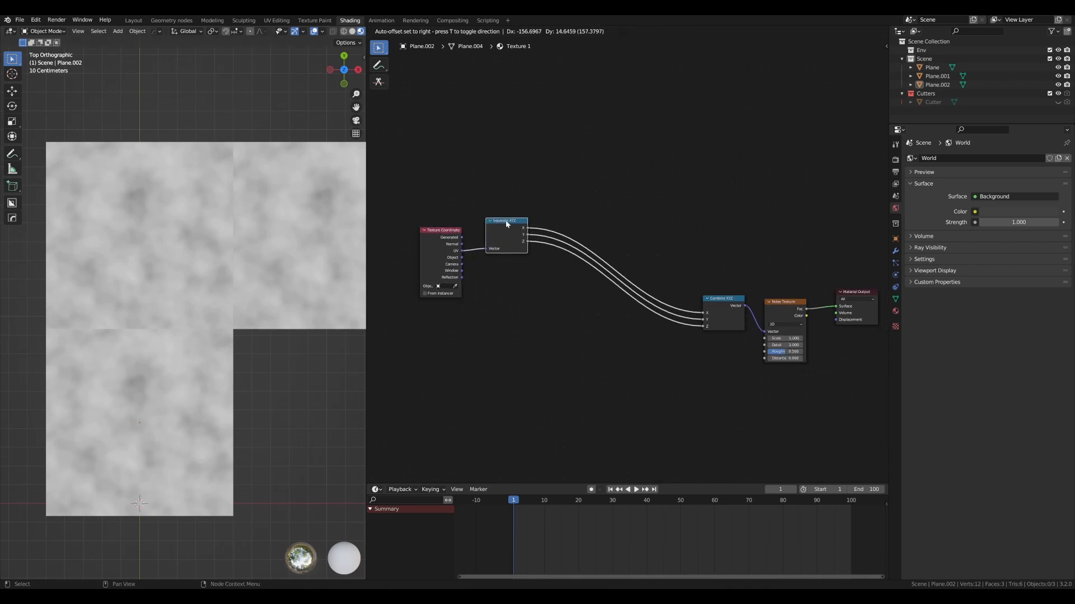
- Add a Math node set to Sine and insert it into the X link between Separate XYZ and Combine XYZ
{"action": "key", "text": "shift+a"}
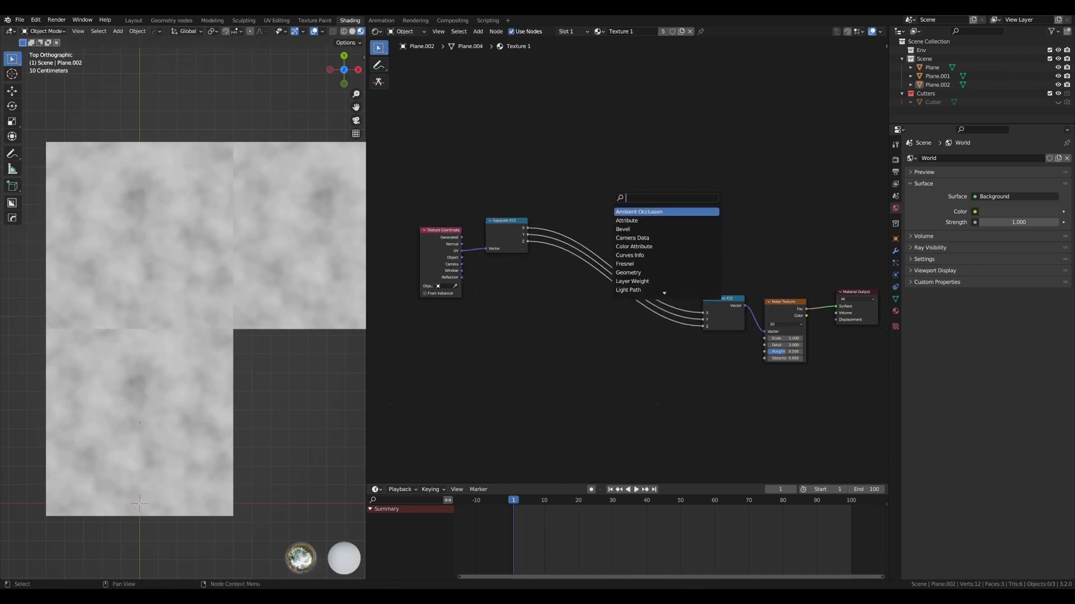
{"action": "type", "text": "add"}
{"action": "key", "text": "Return"}
{"action": "left_click", "coordinate": [591, 159]}
{"action": "scroll", "coordinate": [603, 175], "scroll_direction": "up", "scroll_amount": 1}
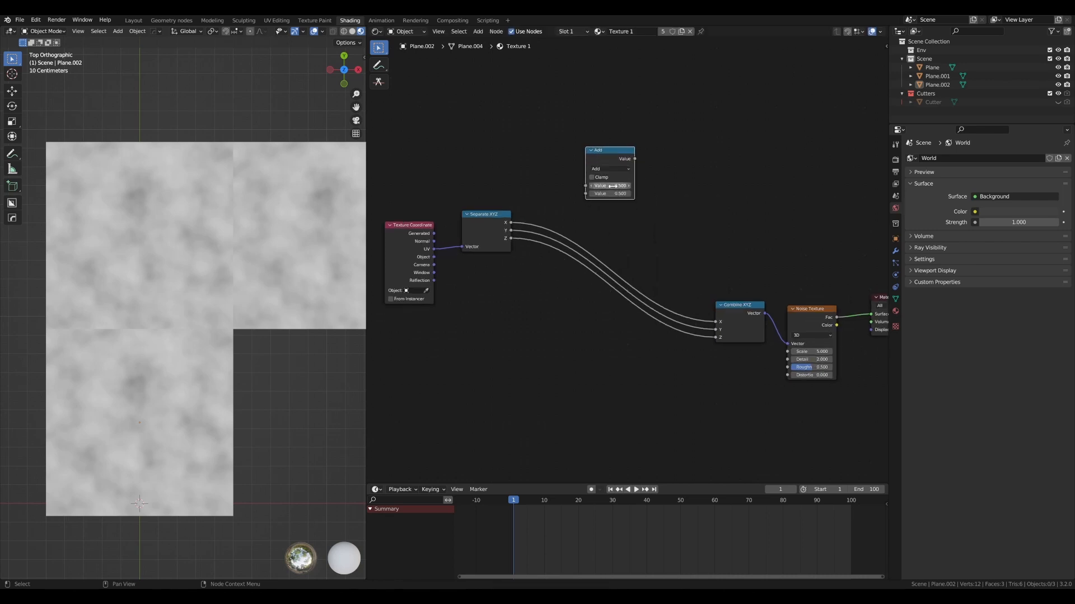
{"action": "left_click", "coordinate": [609, 170]}
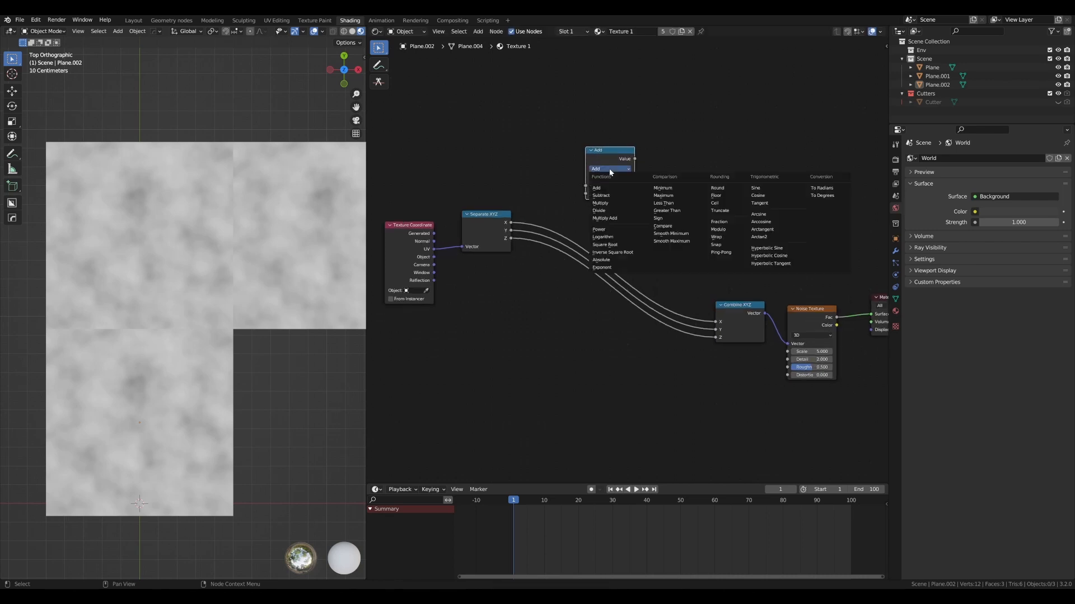
{"action": "left_click", "coordinate": [757, 189]}
{"action": "left_click_drag", "start_coordinate": [605, 150], "coordinate": [603, 185]}
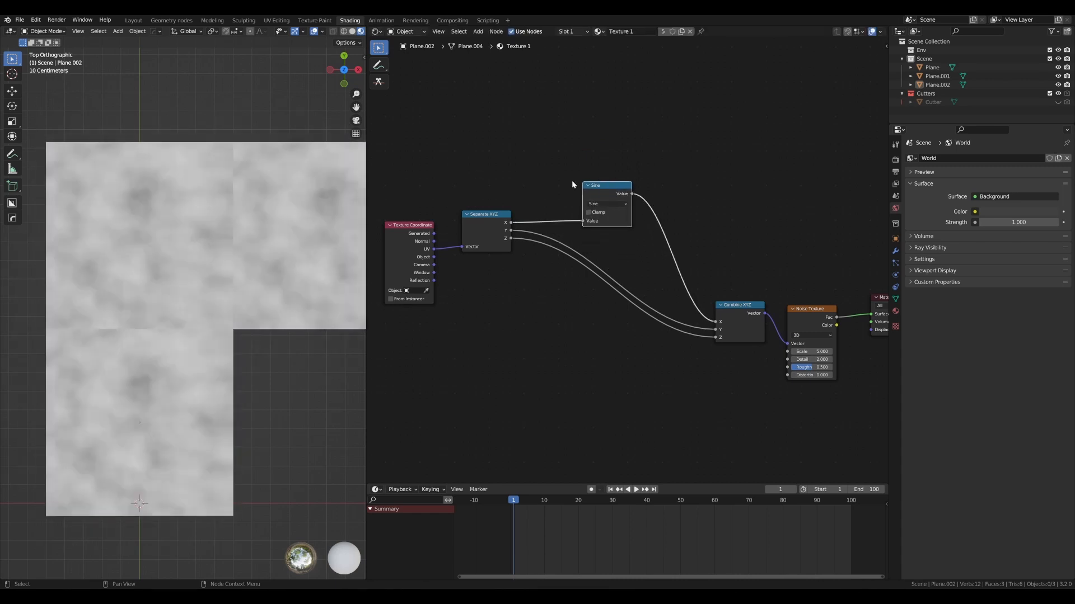
- Shift the Separate XYZ and Sine nodes slightly closer to the Combine XYZ node
{"action": "scroll", "coordinate": [555, 173], "scroll_direction": "up", "scroll_amount": 1}
{"action": "scroll", "coordinate": [555, 173], "scroll_direction": "down", "scroll_amount": 2}
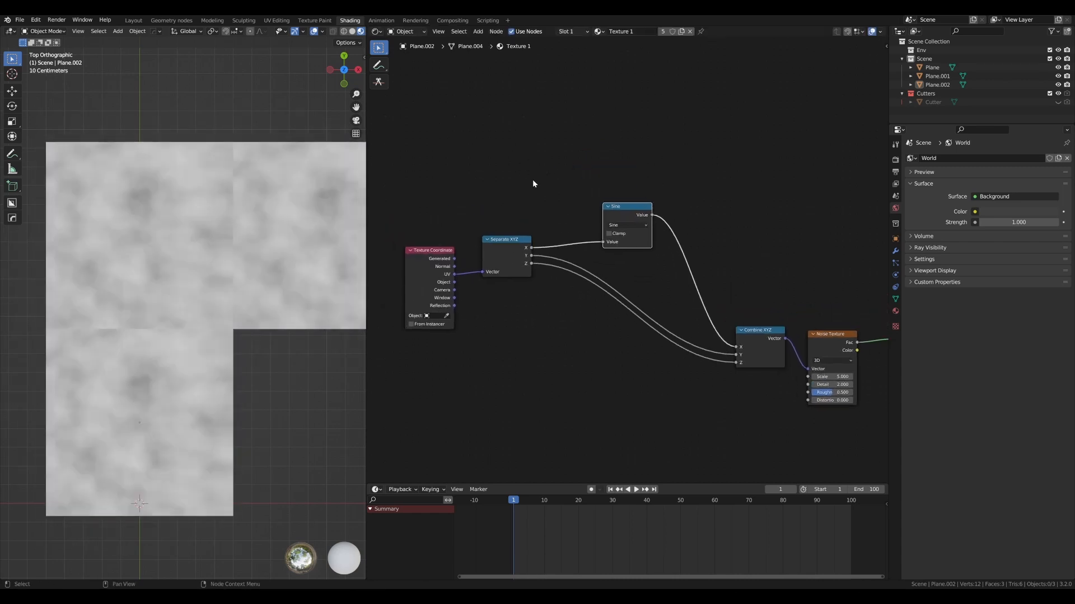
{"action": "left_click_drag", "start_coordinate": [518, 242], "coordinate": [516, 247]}
{"action": "left_click_drag", "start_coordinate": [629, 206], "coordinate": [626, 202]}
{"action": "scroll", "coordinate": [209, 222], "scroll_direction": "down", "scroll_amount": 1}
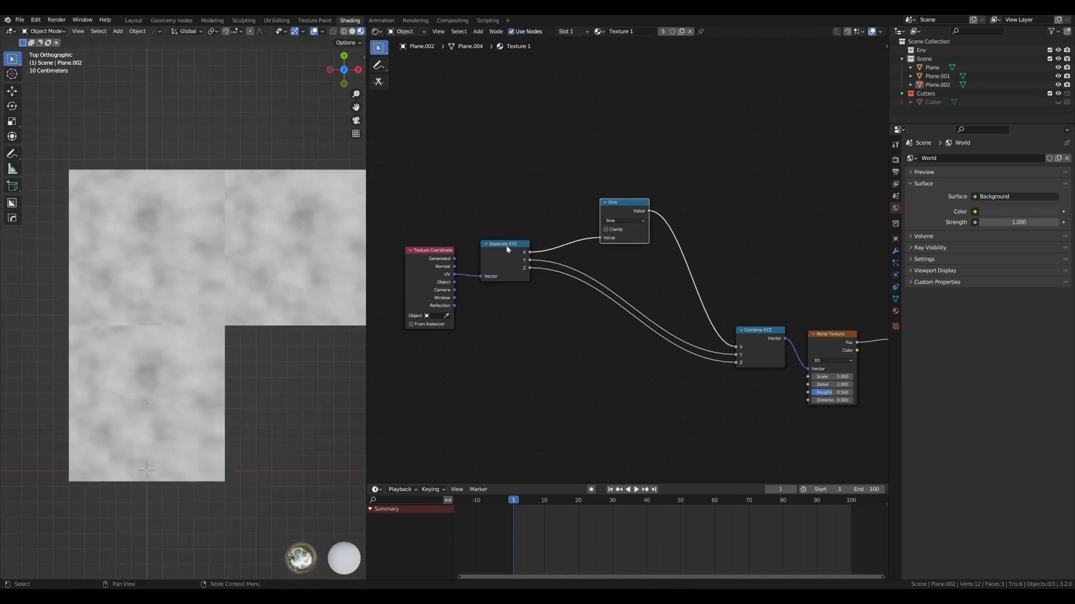
{"action": "left_click_drag", "start_coordinate": [507, 249], "coordinate": [527, 254]}
{"action": "left_click_drag", "start_coordinate": [618, 206], "coordinate": [631, 204]}
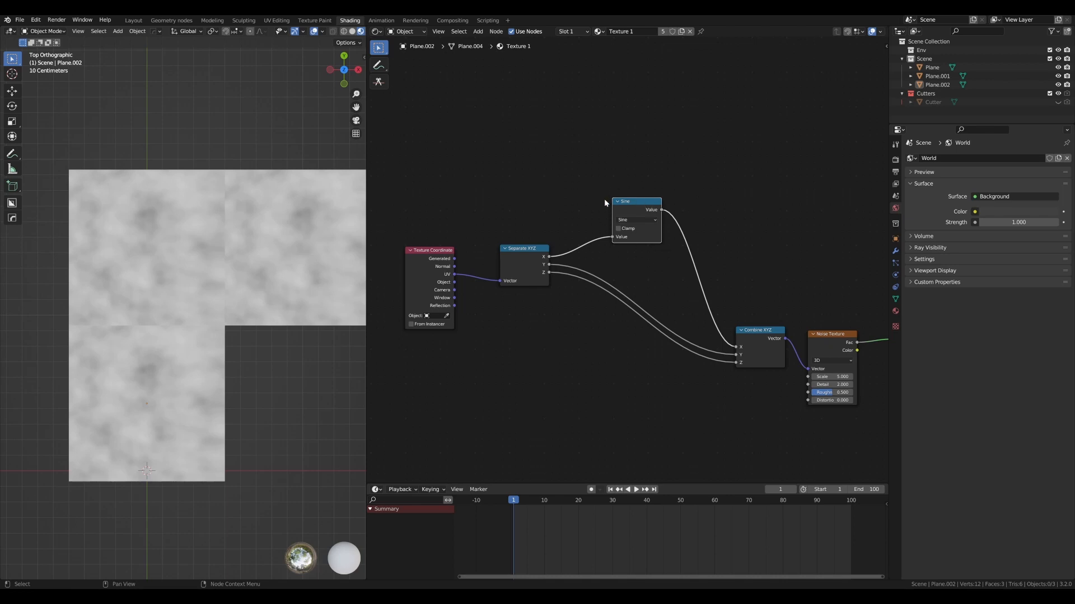
- Search the add-ons in Preferences for "node" to check that Node Wrangler is enabled, and close the window
{"action": "key", "text": "F3"}
{"action": "type", "text": "pref"}
{"action": "key", "text": "Return"}
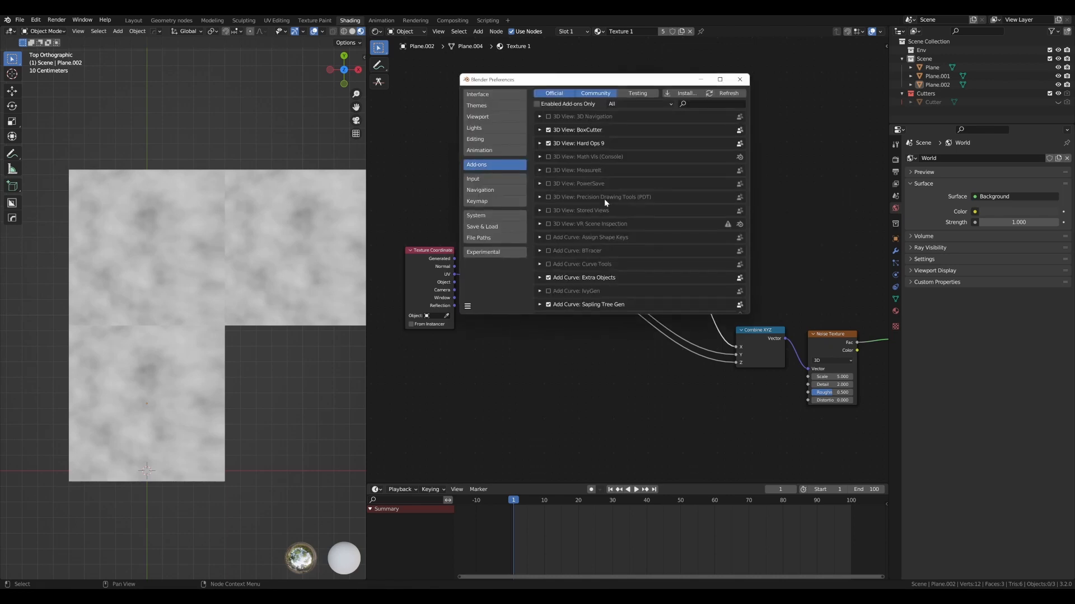
{"action": "left_click_drag", "start_coordinate": [636, 80], "coordinate": [609, 88]}
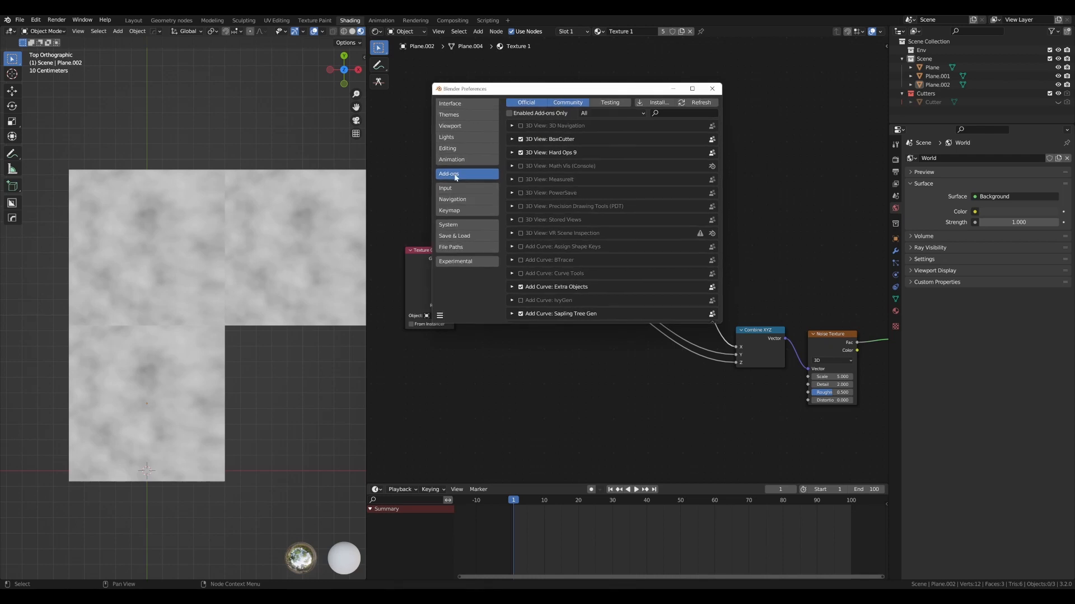
{"action": "type", "text": "node"}
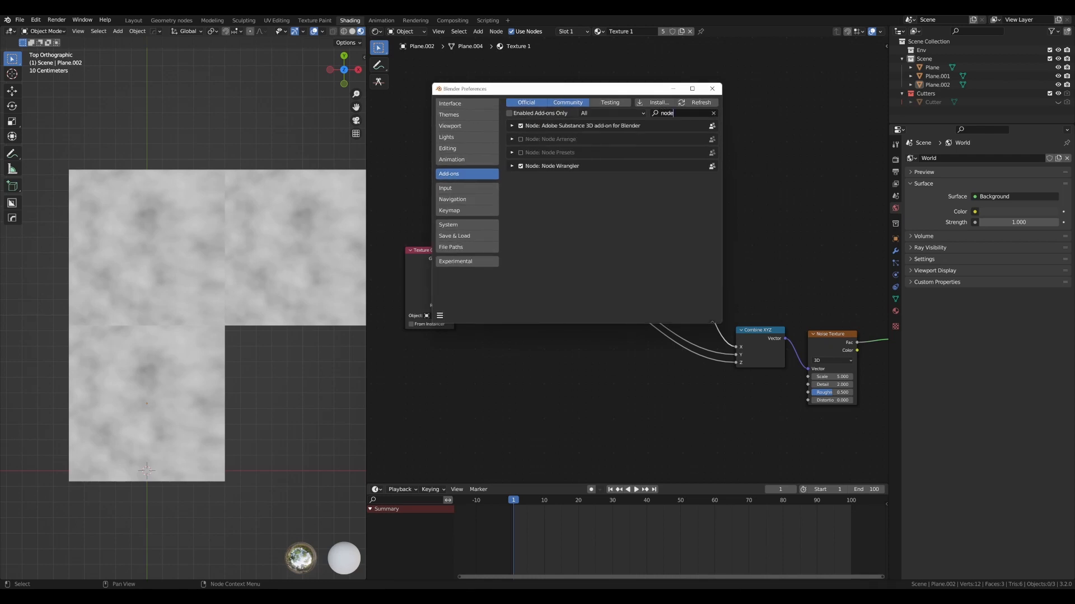
{"action": "left_click", "coordinate": [712, 89]}
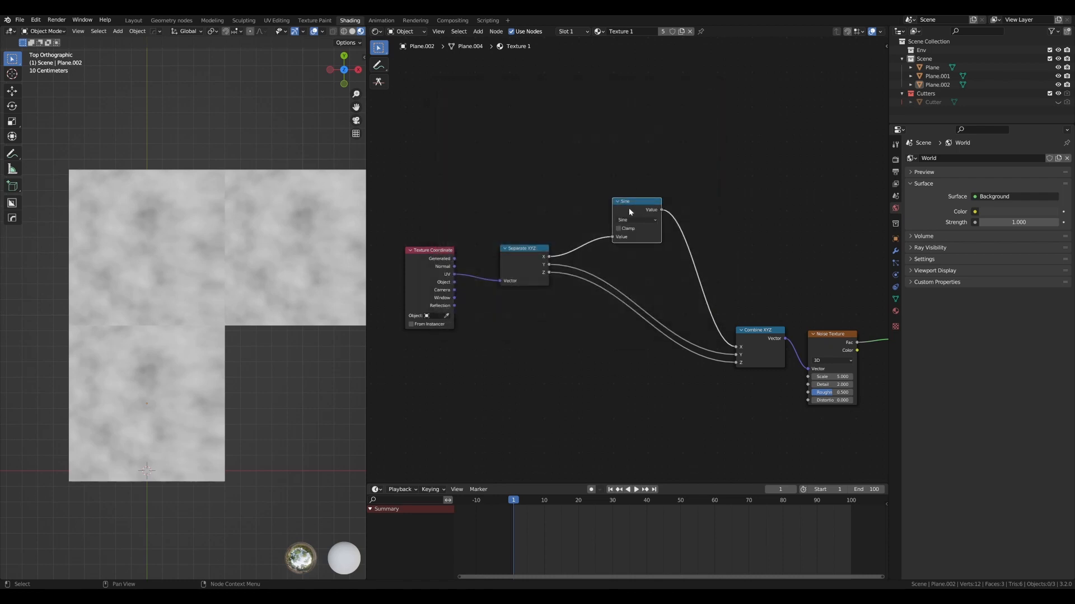
- Route the Sine node's output through a Viewer node to the Material Output and inspect the gradient on the planes
{"action": "left_click_drag", "start_coordinate": [629, 209], "coordinate": [628, 201]}
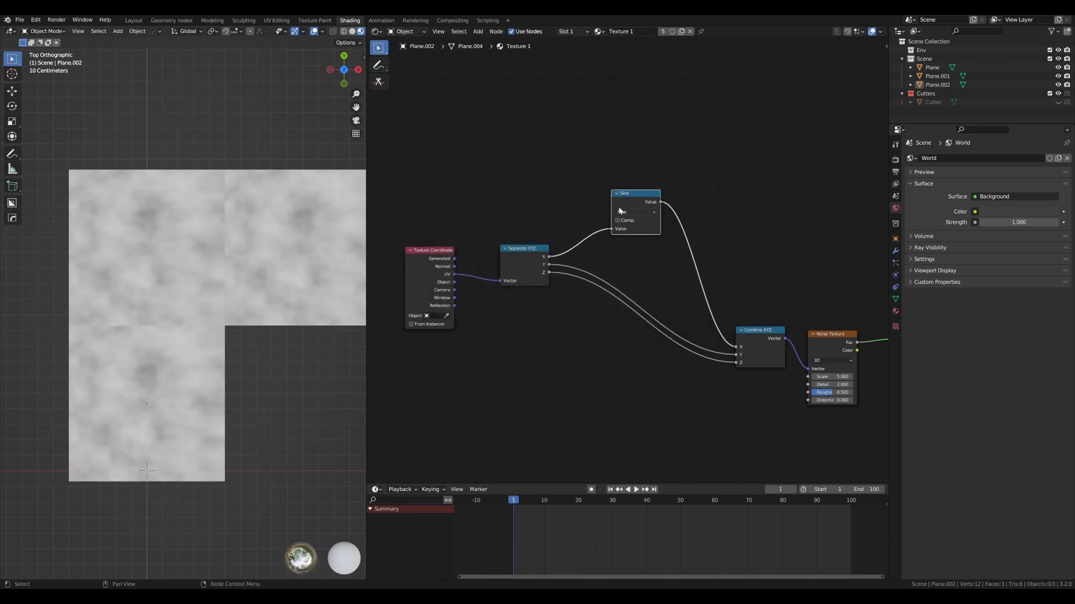
{"action": "left_click", "coordinate": [642, 196], "text": "ctrl+shift"}
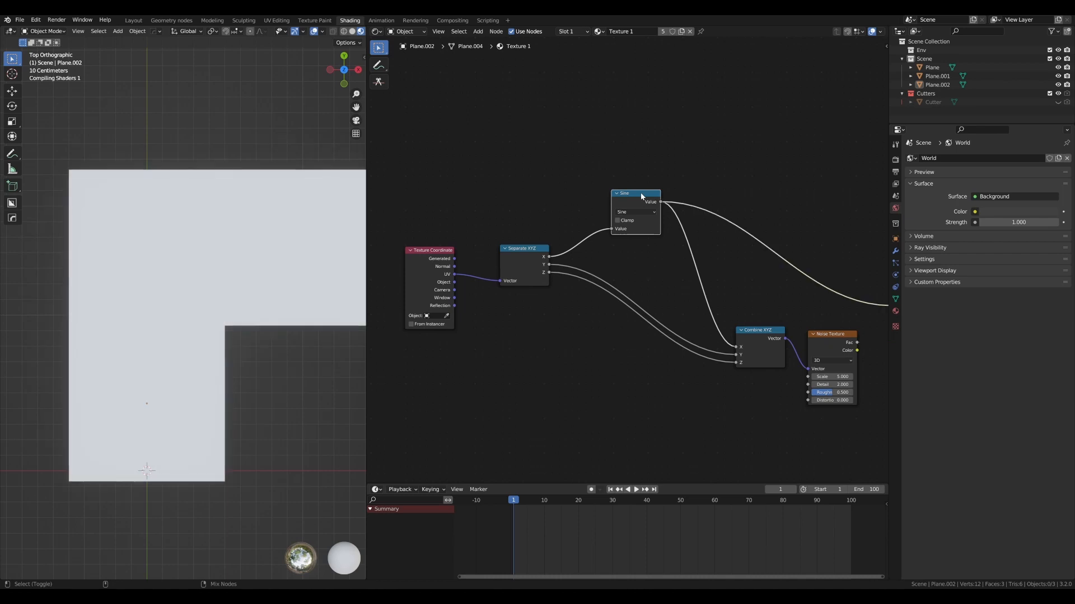
{"action": "middle_click_drag", "start_coordinate": [696, 183], "coordinate": [597, 181]}
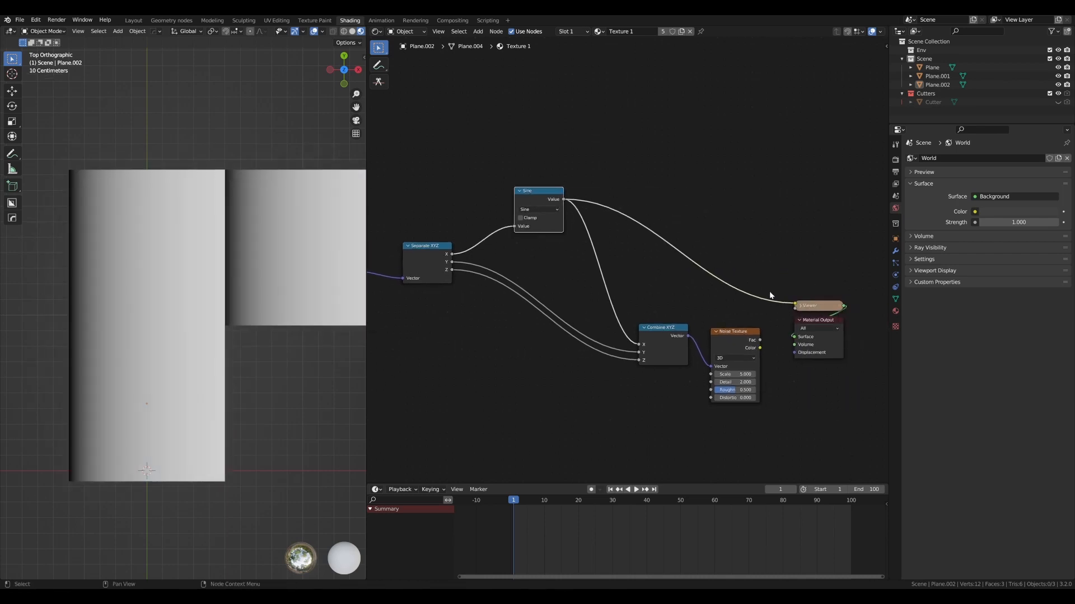
{"action": "scroll", "coordinate": [770, 296], "scroll_direction": "up", "scroll_amount": 1}
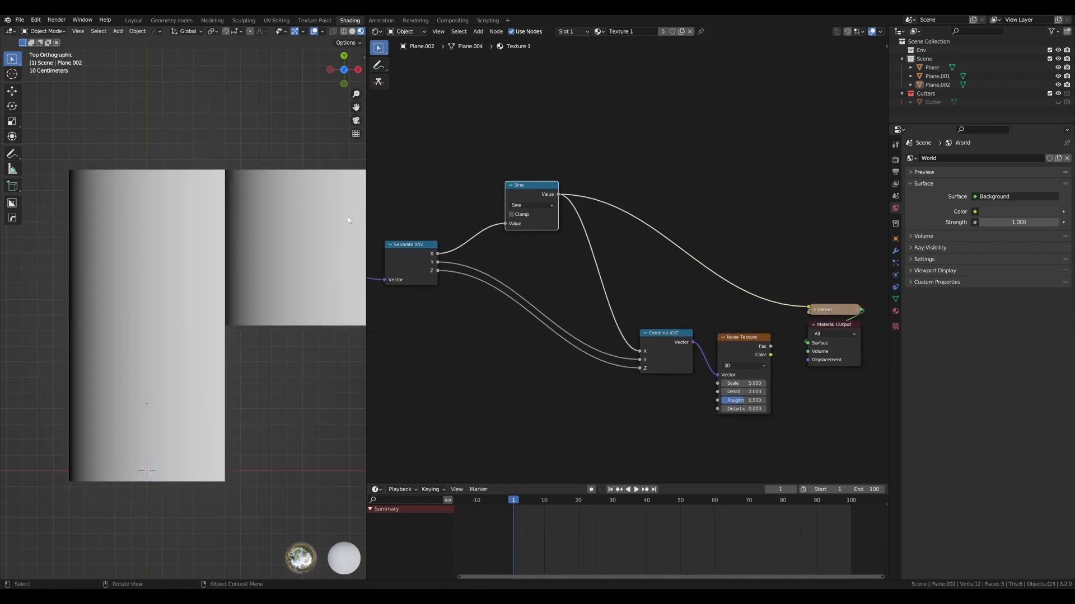
{"action": "middle_click_drag", "start_coordinate": [347, 220], "coordinate": [224, 257], "text": "shift"}
{"action": "scroll", "coordinate": [227, 258], "scroll_direction": "down", "scroll_amount": 2}
{"action": "scroll", "coordinate": [163, 279], "scroll_direction": "up", "scroll_amount": 1}
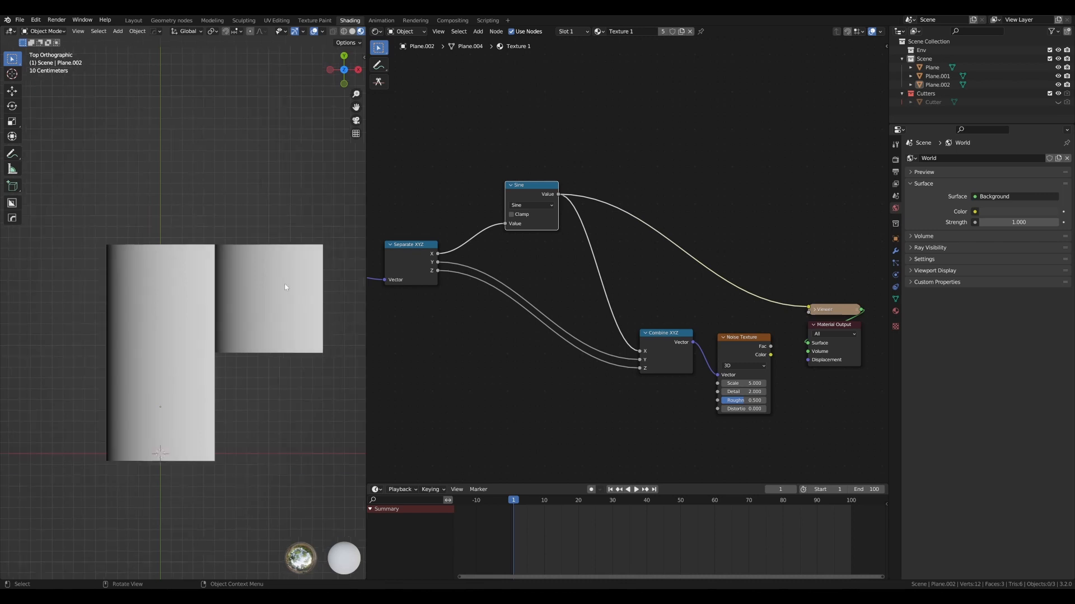
{"action": "scroll", "coordinate": [276, 281], "scroll_direction": "down", "scroll_amount": 2}
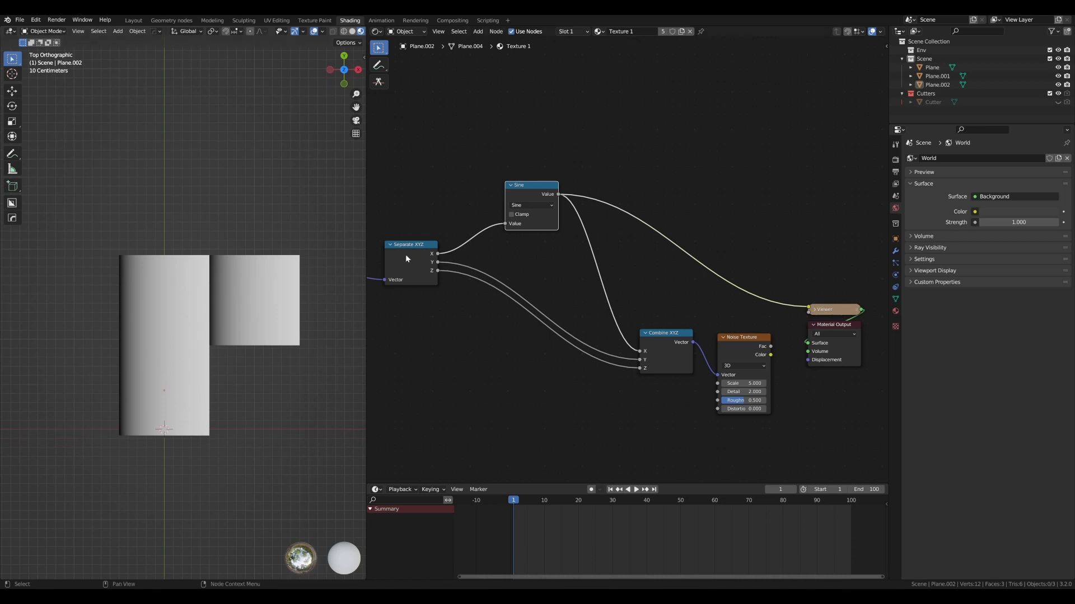
- Sketch graph axes above the nodes, label them 0, π, 2π and 1, and draw one full sine period
{"action": "scroll", "coordinate": [560, 222], "scroll_direction": "down", "scroll_amount": 3}
{"action": "middle_click_drag", "start_coordinate": [573, 178], "coordinate": [566, 236]}
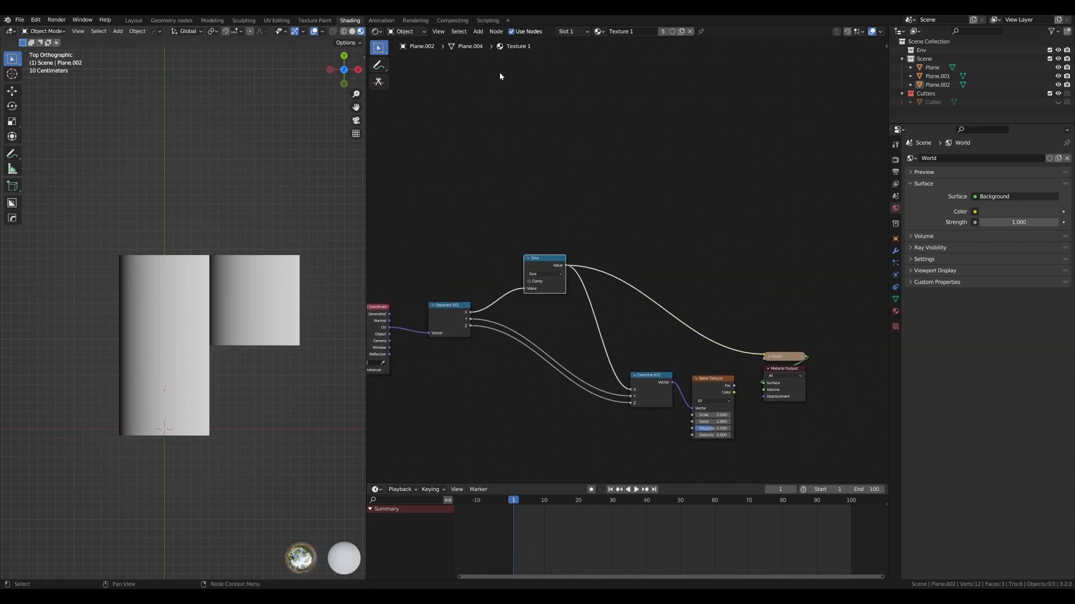
{"action": "mouse_move", "coordinate": [499, 74]}
{"action": "left_mouse_down"}
{"action": "mouse_move", "coordinate": [512, 218]}
{"action": "mouse_move", "coordinate": [835, 224]}
{"action": "left_mouse_up"}
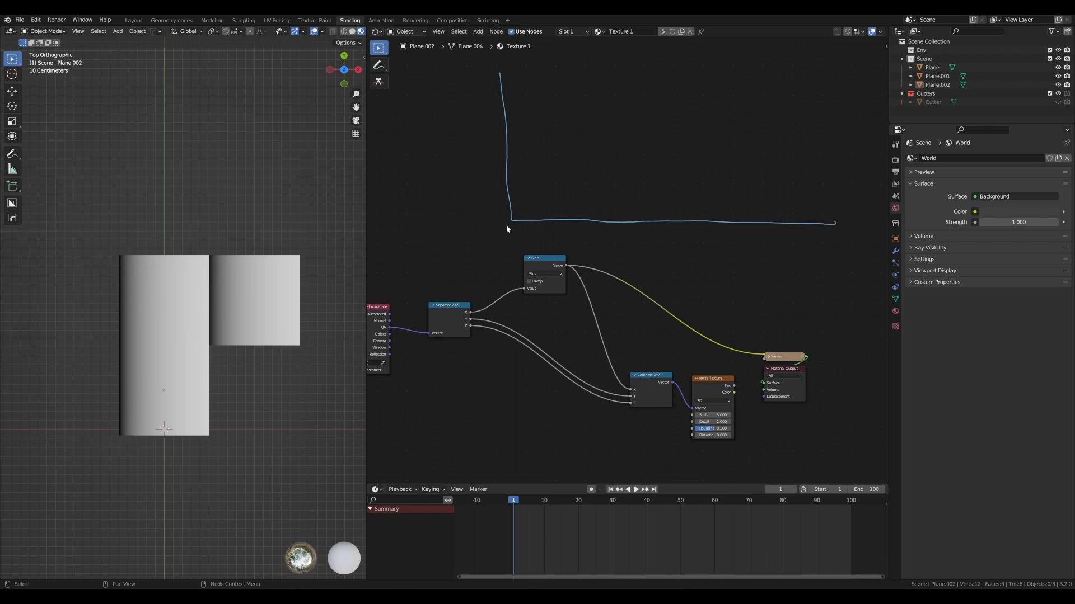
{"action": "left_click_drag", "start_coordinate": [507, 229], "coordinate": [509, 227]}
{"action": "left_click_drag", "start_coordinate": [675, 238], "coordinate": [677, 243]}
{"action": "left_click_drag", "start_coordinate": [826, 240], "coordinate": [825, 246]}
{"action": "left_click_drag", "start_coordinate": [829, 240], "coordinate": [830, 248]}
{"action": "mouse_move", "coordinate": [513, 218]}
{"action": "left_mouse_down"}
{"action": "mouse_move", "coordinate": [517, 170]}
{"action": "mouse_move", "coordinate": [555, 88]}
{"action": "mouse_move", "coordinate": [599, 75]}
{"action": "mouse_move", "coordinate": [650, 140]}
{"action": "mouse_move", "coordinate": [703, 336]}
{"action": "mouse_move", "coordinate": [760, 378]}
{"action": "mouse_move", "coordinate": [800, 296]}
{"action": "mouse_move", "coordinate": [815, 225]}
{"action": "left_mouse_up"}
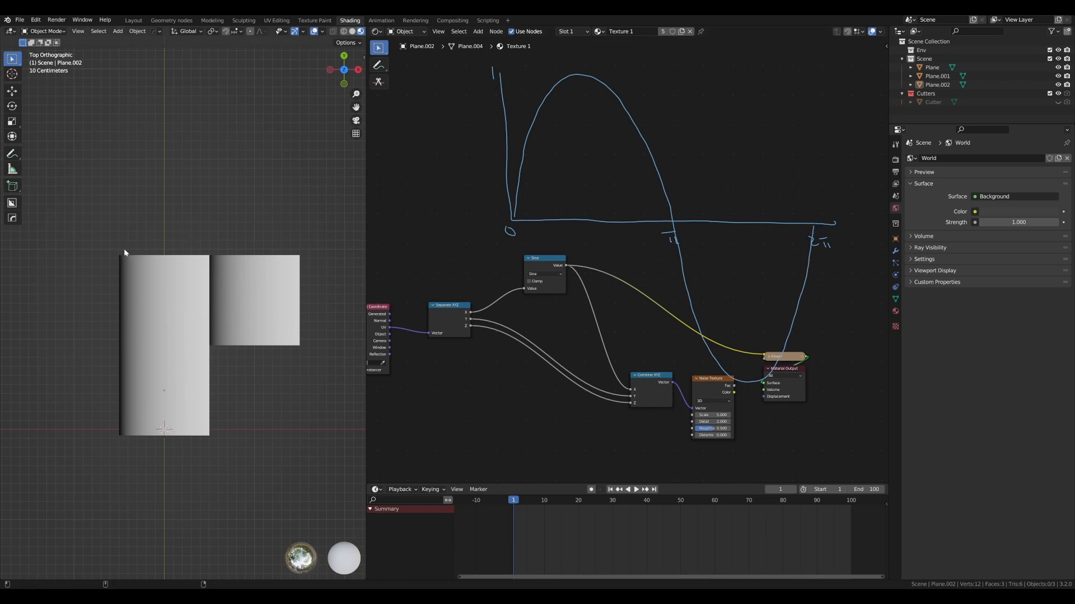
- Delete the two duplicate planes below and beside the original plane
{"action": "left_click", "coordinate": [181, 385]}
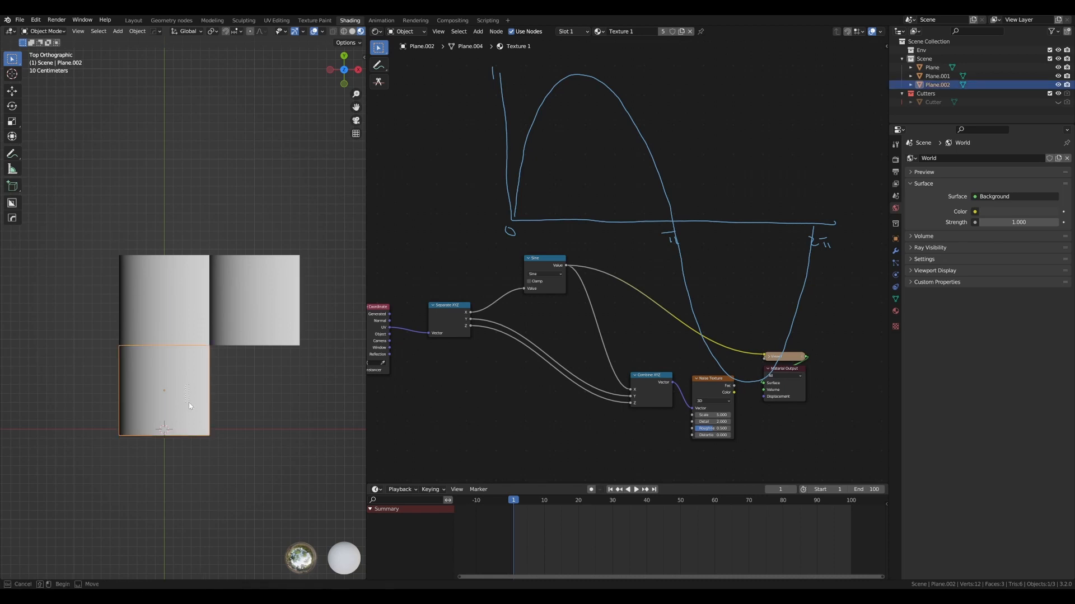
{"action": "left_click_drag", "start_coordinate": [189, 402], "coordinate": [190, 402]}
{"action": "key", "text": "Delete"}
{"action": "left_click", "coordinate": [255, 317]}
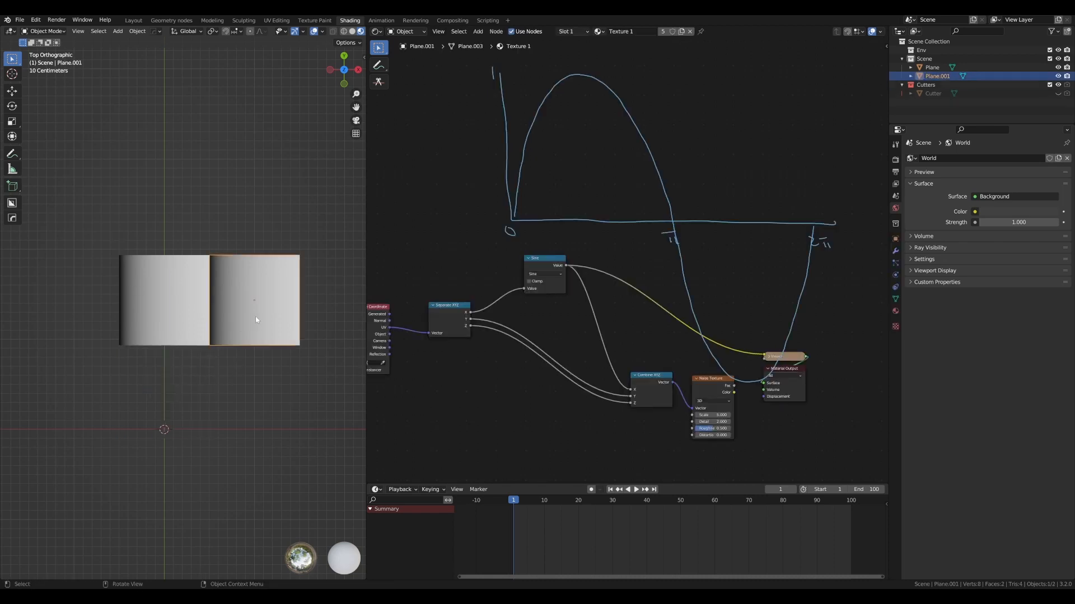
{"action": "key", "text": "x"}
{"action": "left_click", "coordinate": [224, 317]}
- Select the remaining plane and annotate its corners with 0 at the origin and 1 at the end of each axis
{"action": "left_click", "coordinate": [181, 307]}
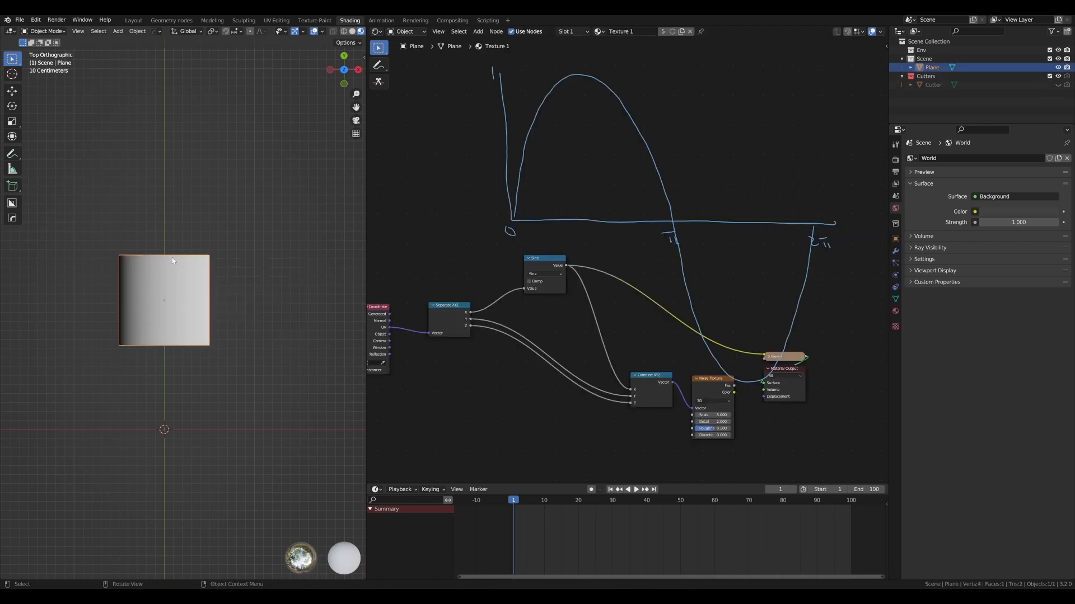
{"action": "scroll", "coordinate": [181, 308], "scroll_direction": "up", "scroll_amount": 3}
{"action": "middle_click_drag", "start_coordinate": [161, 227], "coordinate": [202, 264], "text": "shift"}
{"action": "scroll", "coordinate": [193, 242], "scroll_direction": "up", "scroll_amount": 1}
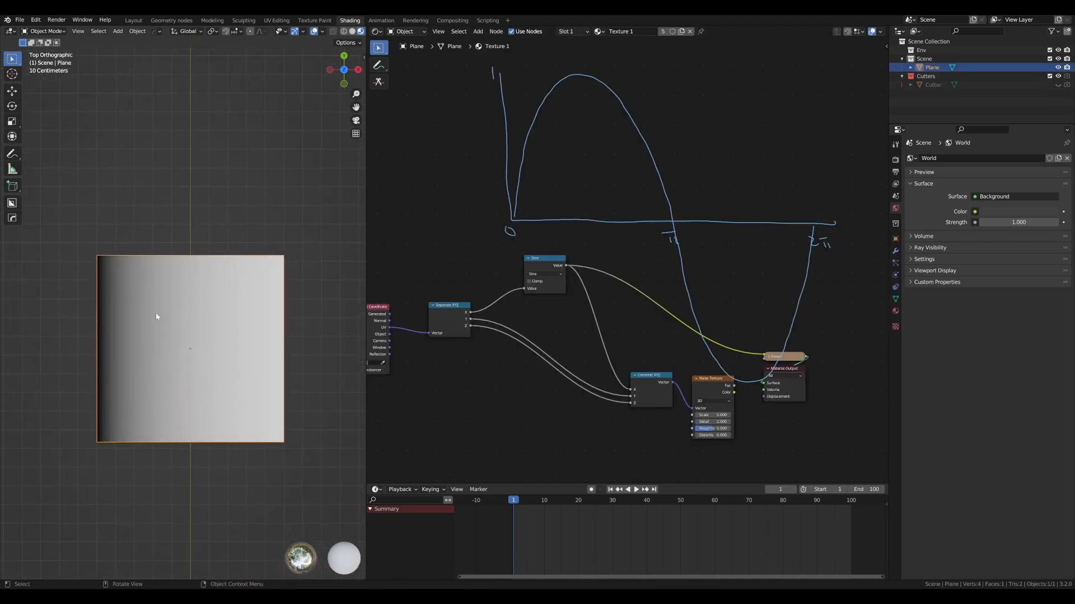
{"action": "left_click_drag", "start_coordinate": [285, 452], "coordinate": [284, 464]}
{"action": "left_click_drag", "start_coordinate": [87, 240], "coordinate": [88, 256]}
- Mark the 0 to 1 interval and π on the sketched axis, with a dashed line up to the curve, and trace that part of the sine
{"action": "mouse_move", "coordinate": [520, 230]}
{"action": "left_mouse_down"}
{"action": "mouse_move", "coordinate": [563, 229]}
{"action": "mouse_move", "coordinate": [577, 235]}
{"action": "mouse_move", "coordinate": [568, 241]}
{"action": "mouse_move", "coordinate": [572, 227]}
{"action": "left_mouse_up"}
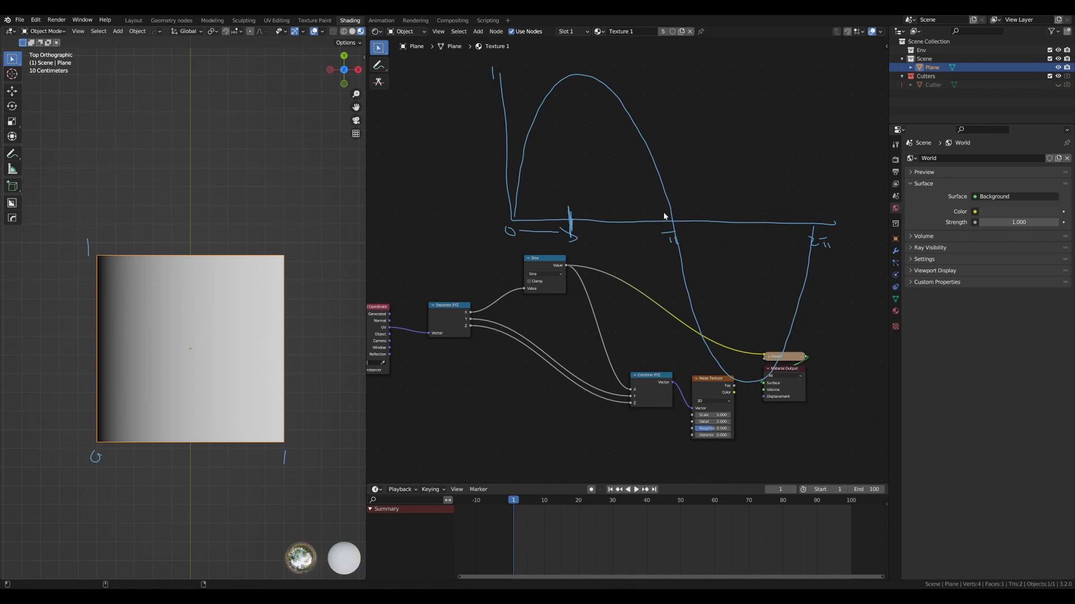
{"action": "left_click_drag", "start_coordinate": [670, 209], "coordinate": [671, 223]}
{"action": "left_click_drag", "start_coordinate": [565, 180], "coordinate": [565, 183]}
{"action": "left_click_drag", "start_coordinate": [567, 166], "coordinate": [566, 146]}
{"action": "left_click_drag", "start_coordinate": [567, 140], "coordinate": [567, 130]}
{"action": "left_click_drag", "start_coordinate": [567, 124], "coordinate": [568, 115]}
{"action": "left_click_drag", "start_coordinate": [515, 219], "coordinate": [557, 77]}
- Duplicate the plane along the X axis and place the copy flush against the original's side edge
{"action": "scroll", "coordinate": [145, 283], "scroll_direction": "down", "scroll_amount": 6}
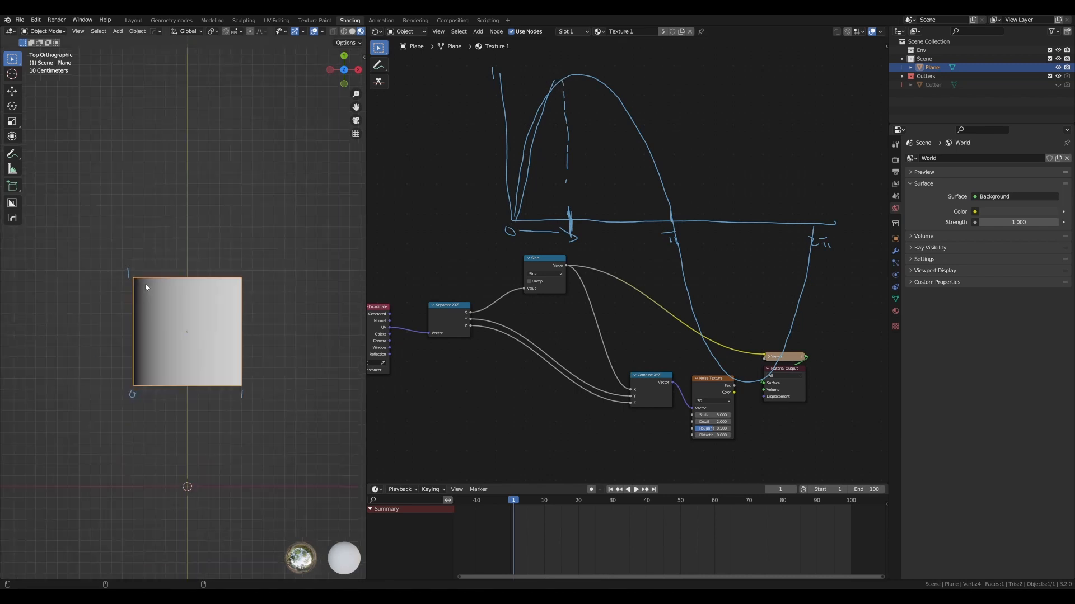
{"action": "key", "text": "shift+d"}
{"action": "key", "text": "x"}
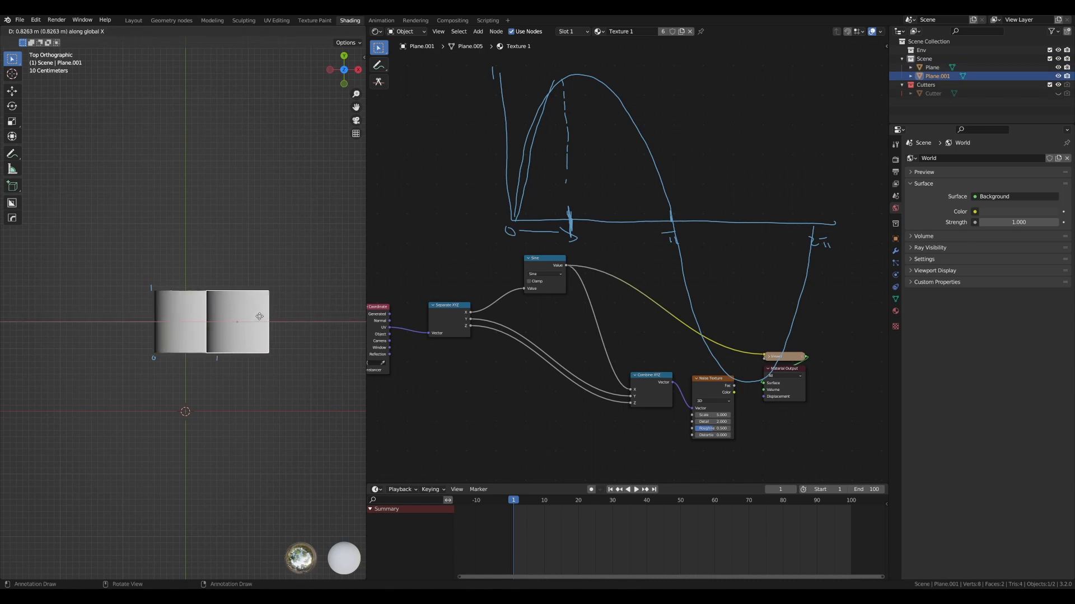
{"action": "key", "text": "Return"}
{"action": "scroll", "coordinate": [189, 276], "scroll_direction": "up", "scroll_amount": 4}
{"action": "scroll", "coordinate": [189, 276], "scroll_direction": "up", "scroll_amount": 2}
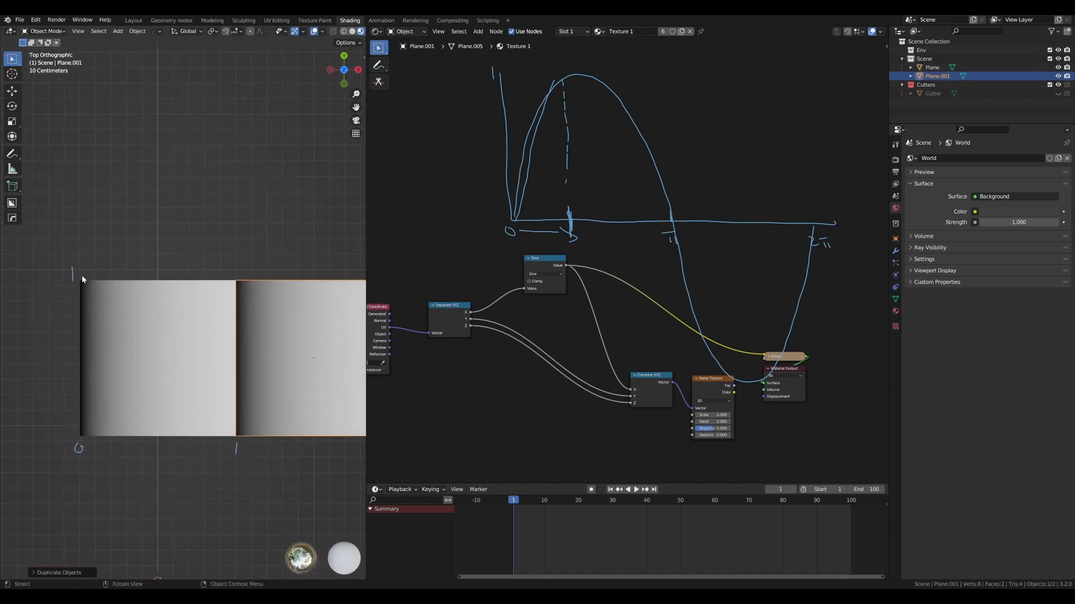
- Sketch the same rising sine segment above each of the two adjacent planes
{"action": "mouse_move", "coordinate": [83, 277]}
{"action": "left_mouse_down"}
{"action": "mouse_move", "coordinate": [183, 127]}
{"action": "mouse_move", "coordinate": [205, 113]}
{"action": "left_mouse_up"}
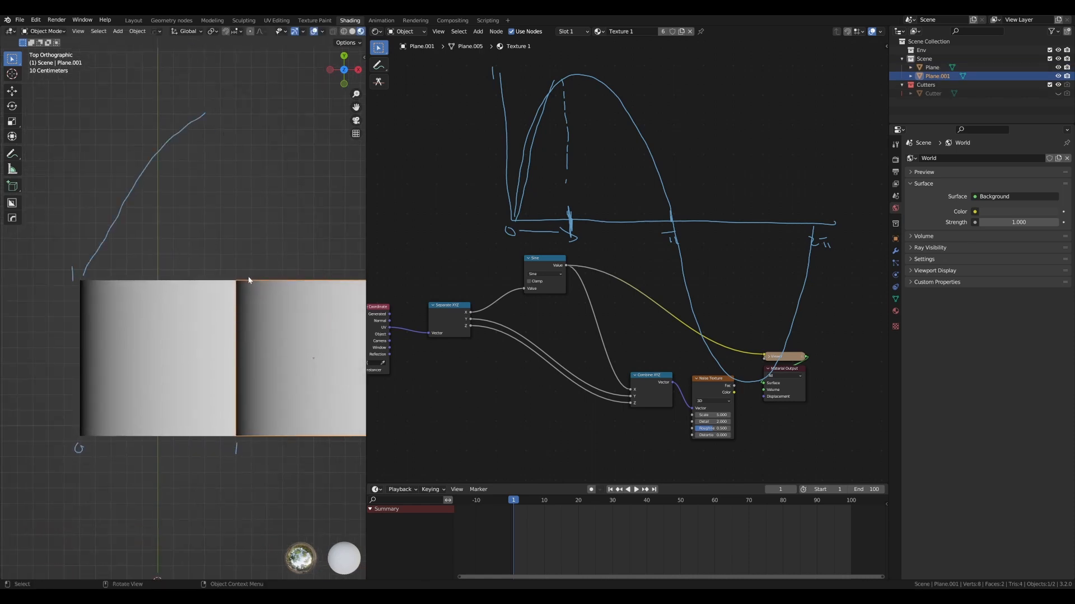
{"action": "left_click_drag", "start_coordinate": [252, 247], "coordinate": [330, 130]}
{"action": "scroll", "coordinate": [270, 169], "scroll_direction": "down", "scroll_amount": 1}
{"action": "middle_click_drag", "start_coordinate": [271, 173], "coordinate": [267, 174], "text": "shift"}
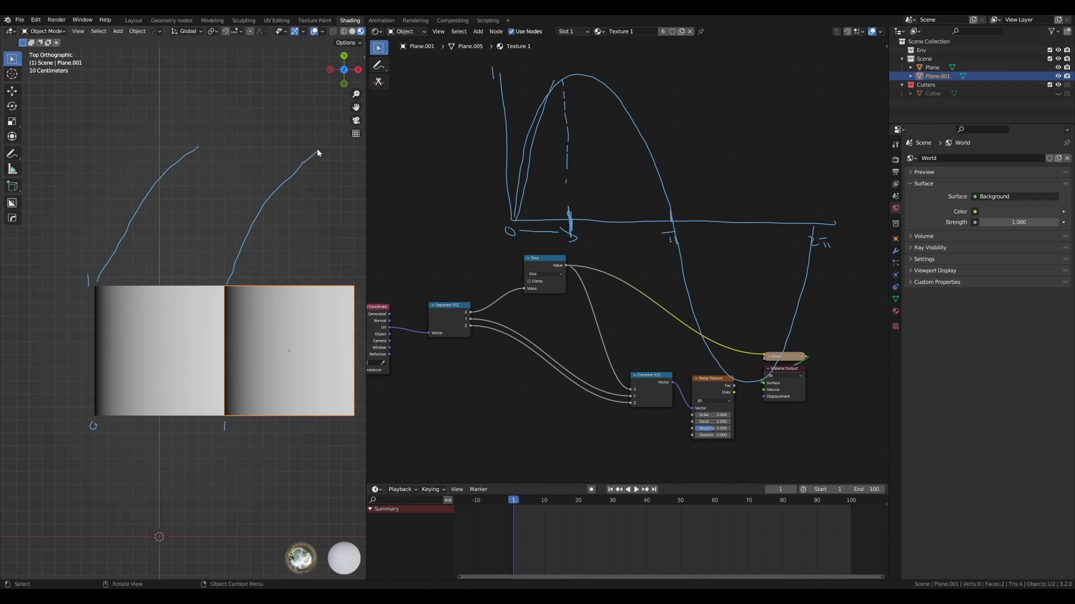
{"action": "scroll", "coordinate": [303, 220], "scroll_direction": "down", "scroll_amount": 2}
{"action": "scroll", "coordinate": [225, 259], "scroll_direction": "up", "scroll_amount": 1}
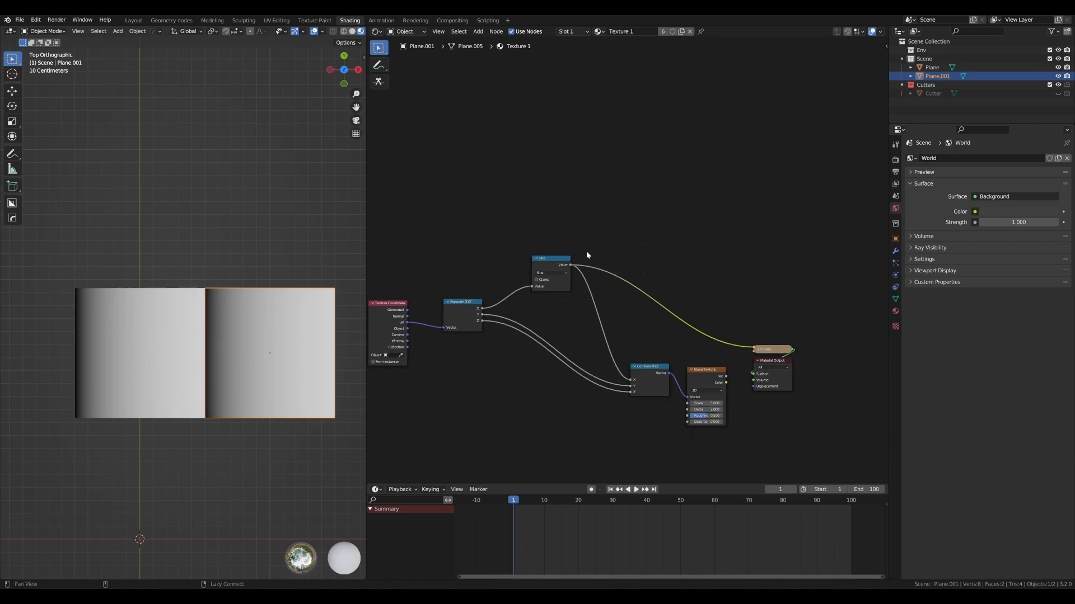
- Move the Texture Coordinate node away from the Separate XYZ node to make room between them
{"action": "scroll", "coordinate": [586, 251], "scroll_direction": "down", "scroll_amount": 2}
{"action": "middle_click_drag", "start_coordinate": [586, 251], "coordinate": [646, 222]}
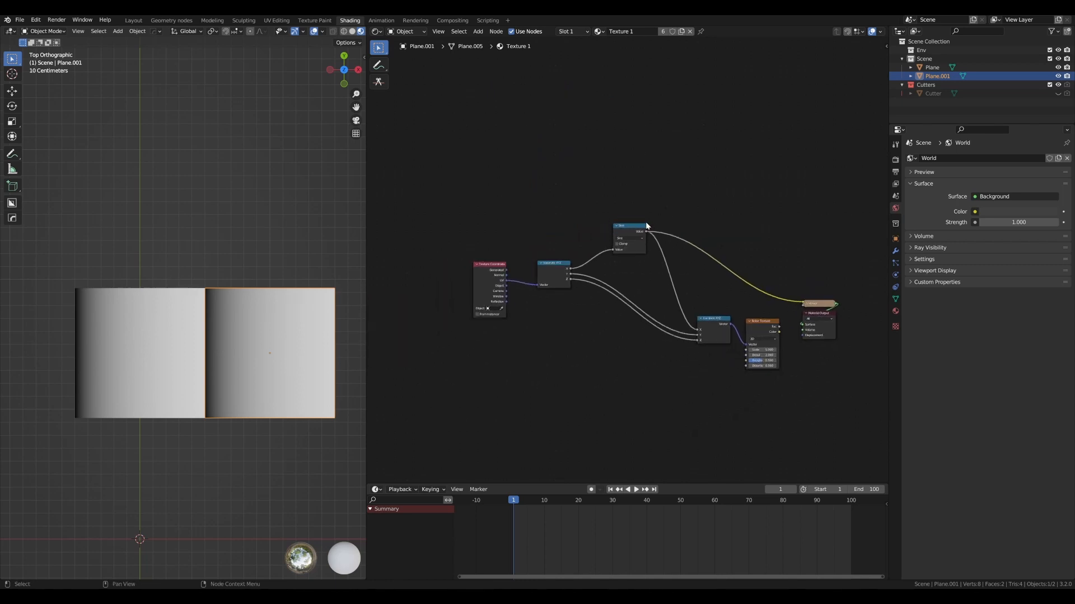
{"action": "left_click_drag", "start_coordinate": [519, 262], "coordinate": [472, 257]}
{"action": "left_click_drag", "start_coordinate": [576, 262], "coordinate": [580, 258]}
{"action": "left_click_drag", "start_coordinate": [460, 258], "coordinate": [451, 257]}
{"action": "left_click", "coordinate": [466, 235]}
{"action": "scroll", "coordinate": [468, 235], "scroll_direction": "up", "scroll_amount": 2}
{"action": "scroll", "coordinate": [468, 234], "scroll_direction": "down", "scroll_amount": 1}
{"action": "middle_click_drag", "start_coordinate": [468, 234], "coordinate": [473, 231]}
{"action": "left_click_drag", "start_coordinate": [455, 256], "coordinate": [446, 251]}
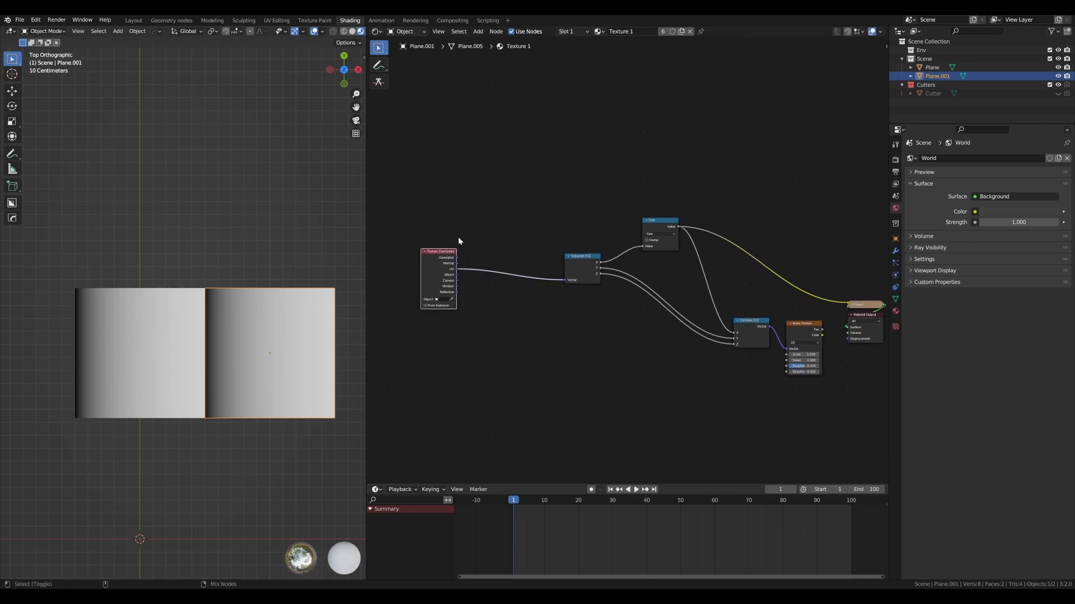
- Sketch one full sine wave with a horizontal axis above the nodes, and undo the sketch
{"action": "left_click", "coordinate": [531, 207]}
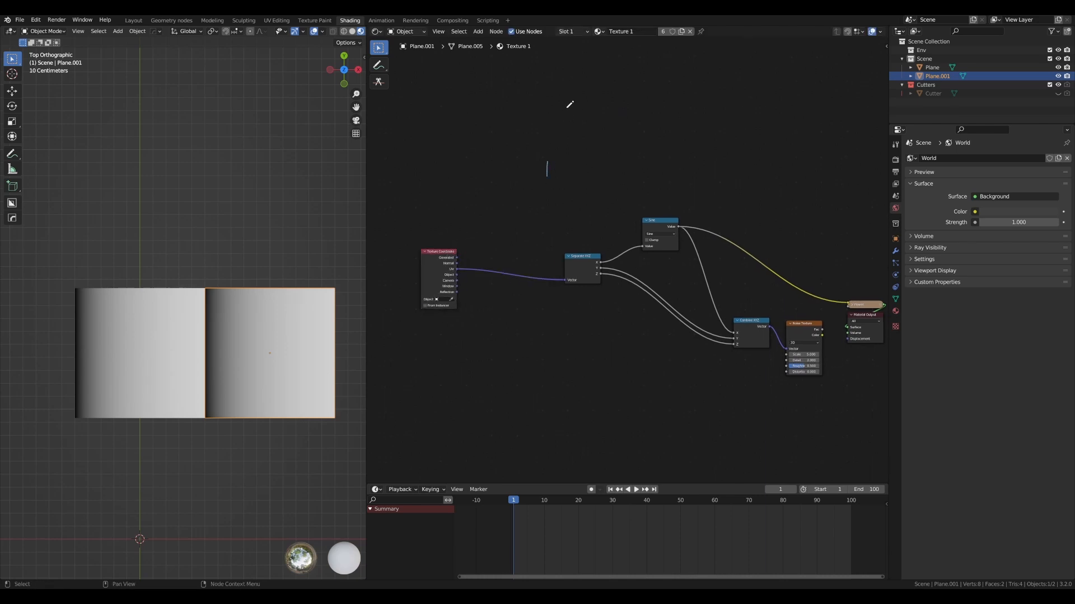
{"action": "left_click_drag", "start_coordinate": [547, 175], "coordinate": [646, 151]}
{"action": "left_click_drag", "start_coordinate": [520, 172], "coordinate": [671, 167]}
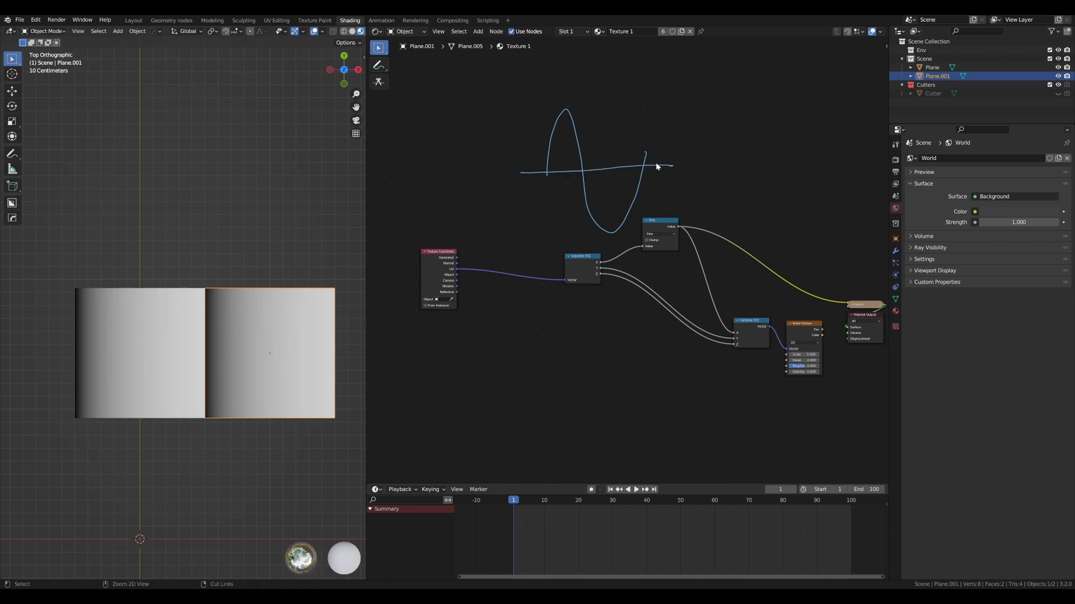
{"action": "key", "text": "ctrl+z"}
{"action": "key", "text": "ctrl+z"}
- Add a Vector Math node into the link between the Texture Coordinate and Separate XYZ nodes
{"action": "key", "text": "shift+a"}
{"action": "type", "text": "sbvec"}
{"action": "key", "text": "BackSpace"}
{"action": "key", "text": "BackSpace"}
{"action": "key", "text": "BackSpace"}
{"action": "key", "text": "BackSpace"}
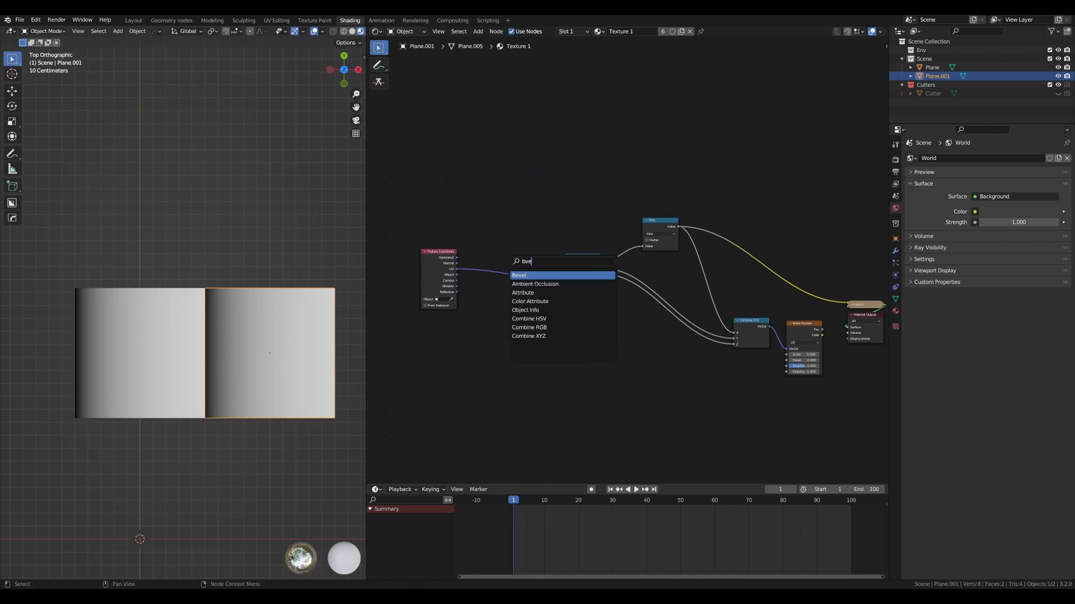
{"action": "type", "text": "vect"}
{"action": "key", "text": "Return"}
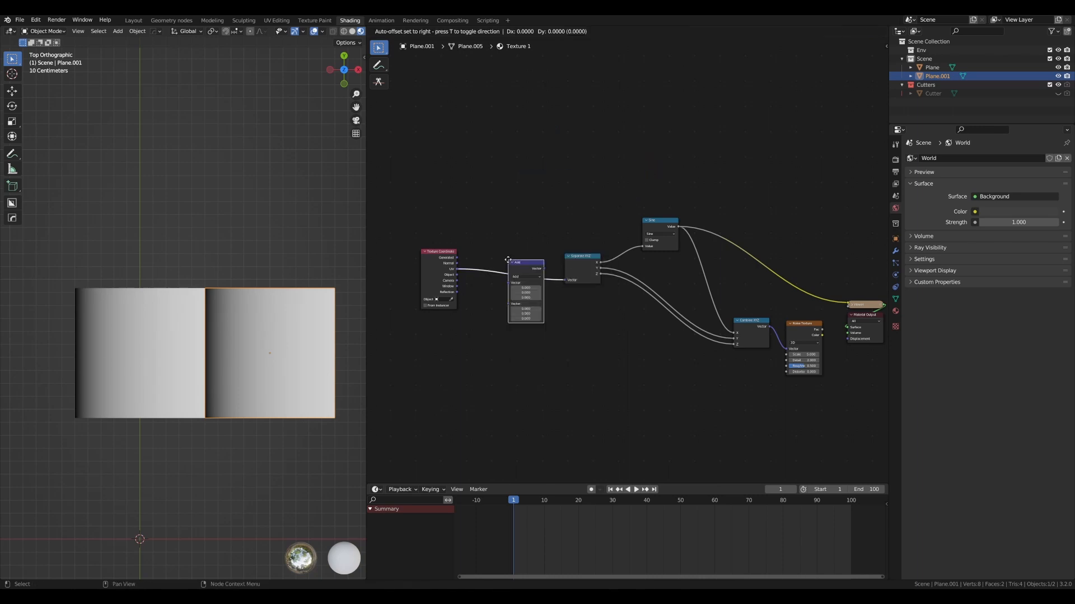
{"action": "left_click", "coordinate": [503, 256]}
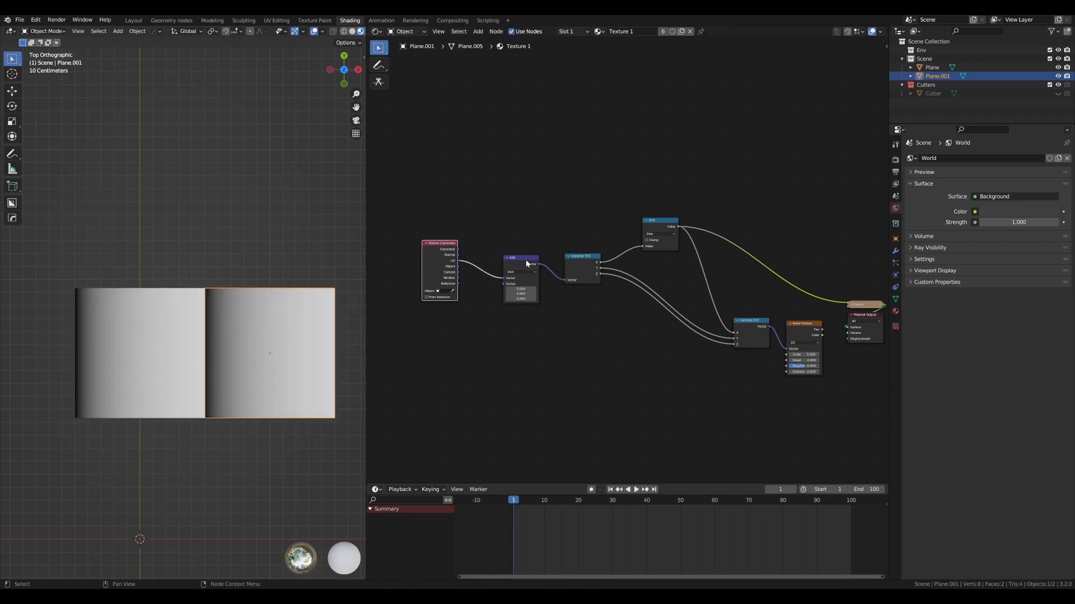
- Set the new Vector Math node's operation to Scale and its scale value to tau
{"action": "scroll", "coordinate": [526, 263], "scroll_direction": "up", "scroll_amount": 2}
{"action": "left_click", "coordinate": [475, 271]}
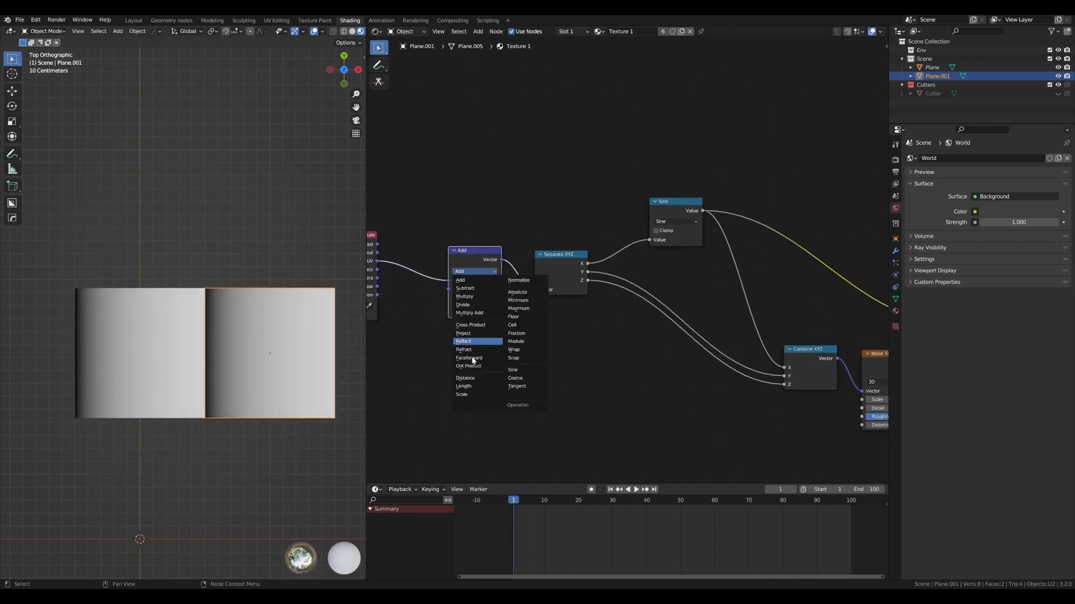
{"action": "left_click", "coordinate": [462, 394]}
{"action": "scroll", "coordinate": [425, 243], "scroll_direction": "down", "scroll_amount": 1}
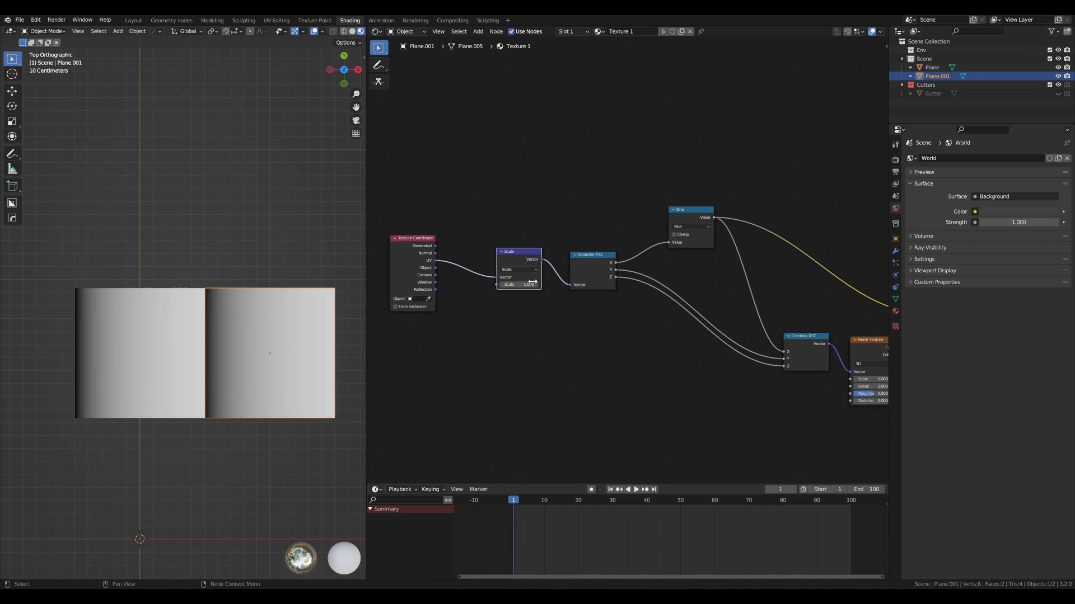
{"action": "left_click_drag", "start_coordinate": [526, 286], "coordinate": [816, 286]}
{"action": "scroll", "coordinate": [523, 293], "scroll_direction": "up", "scroll_amount": 2}
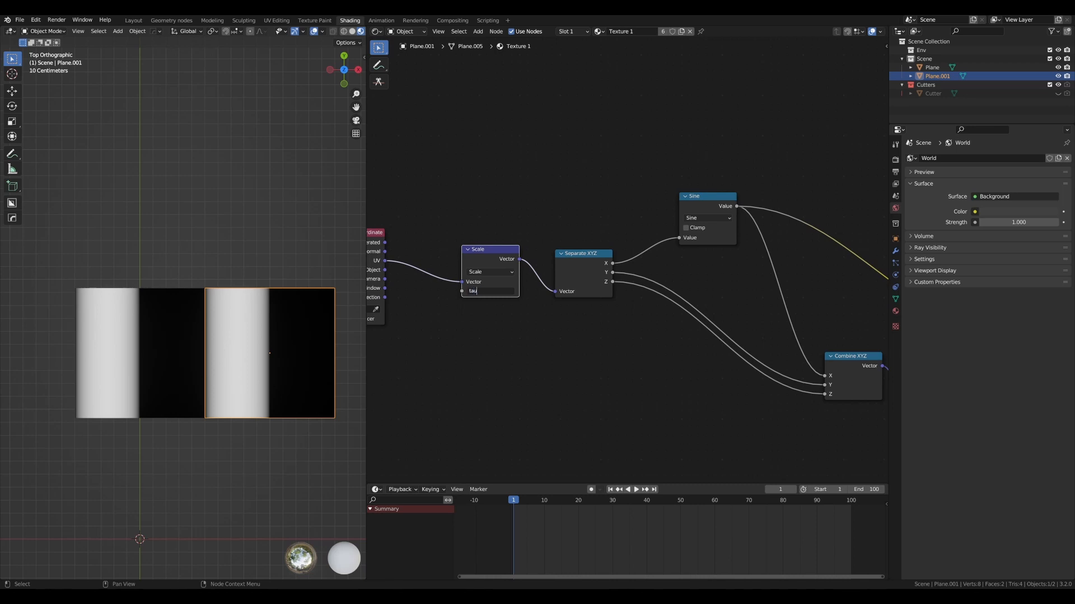
{"action": "key", "text": "Return"}
{"action": "left_click_drag", "start_coordinate": [495, 253], "coordinate": [493, 252]}
- Duplicate the second plane along the X axis and place the copy flush against its free side edge
{"action": "left_click", "coordinate": [193, 271]}
{"action": "scroll", "coordinate": [204, 243], "scroll_direction": "up", "scroll_amount": 3}
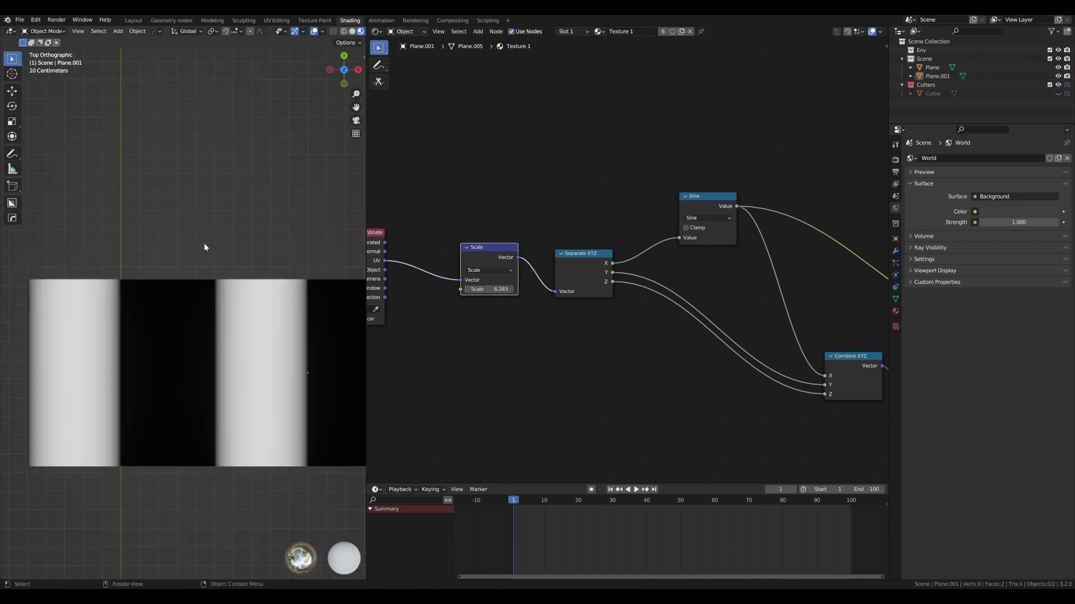
{"action": "scroll", "coordinate": [233, 247], "scroll_direction": "down", "scroll_amount": 3}
{"action": "left_click", "coordinate": [241, 314]}
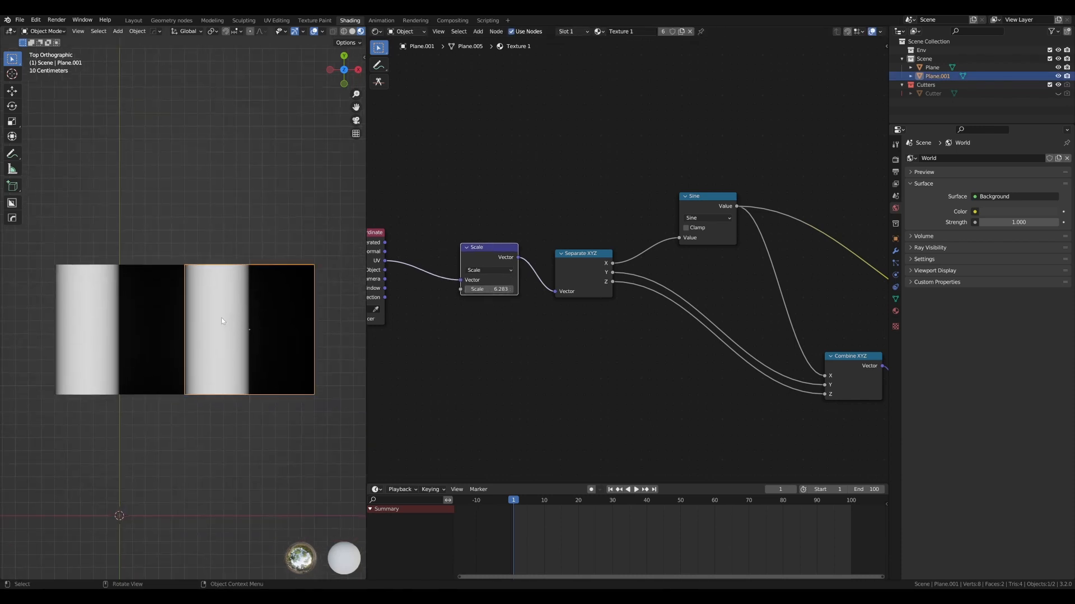
{"action": "key", "text": "shift+d"}
{"action": "left_click", "coordinate": [354, 323]}
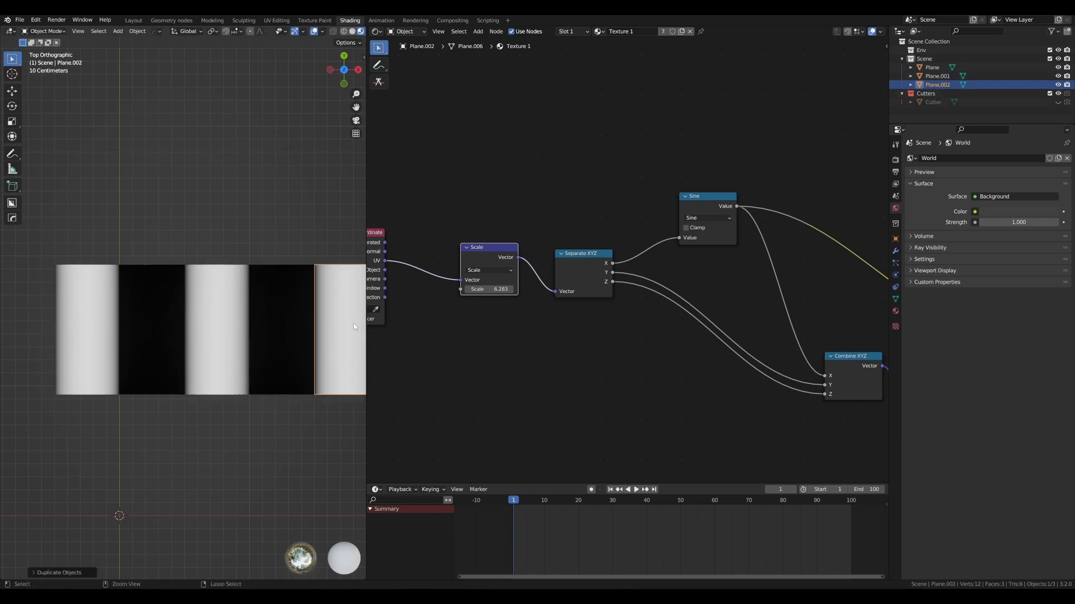
{"action": "left_click", "coordinate": [264, 261]}
- Check the stripe pattern across the plane seams and widen the node editor against the 3D viewport
{"action": "scroll", "coordinate": [187, 306], "scroll_direction": "up", "scroll_amount": 4}
{"action": "middle_click_drag", "start_coordinate": [129, 307], "coordinate": [166, 298], "text": "shift"}
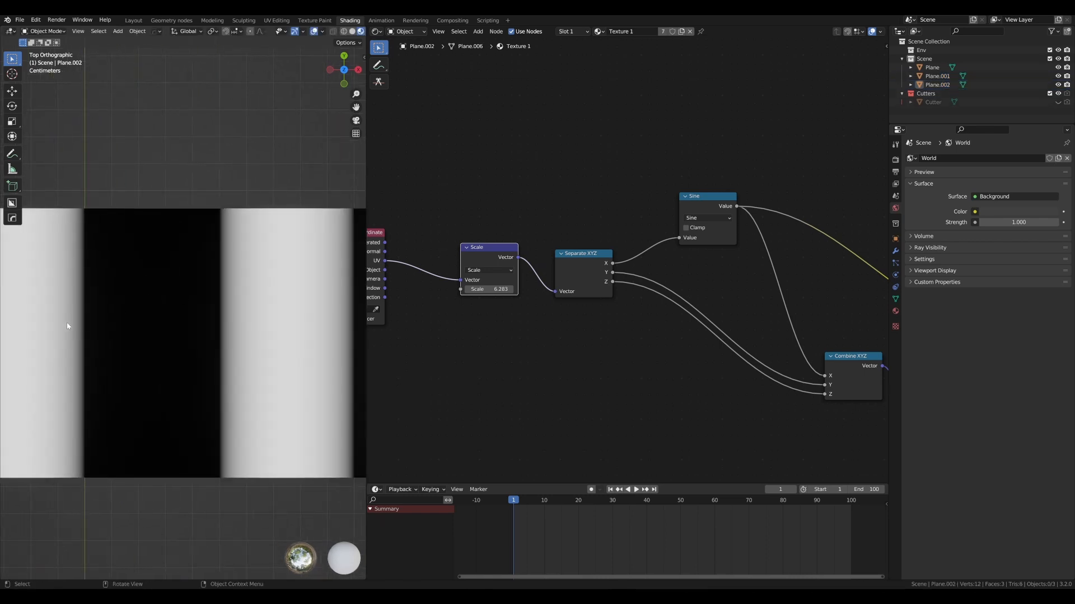
{"action": "scroll", "coordinate": [211, 324], "scroll_direction": "down", "scroll_amount": 7}
{"action": "scroll", "coordinate": [507, 276], "scroll_direction": "down", "scroll_amount": 2}
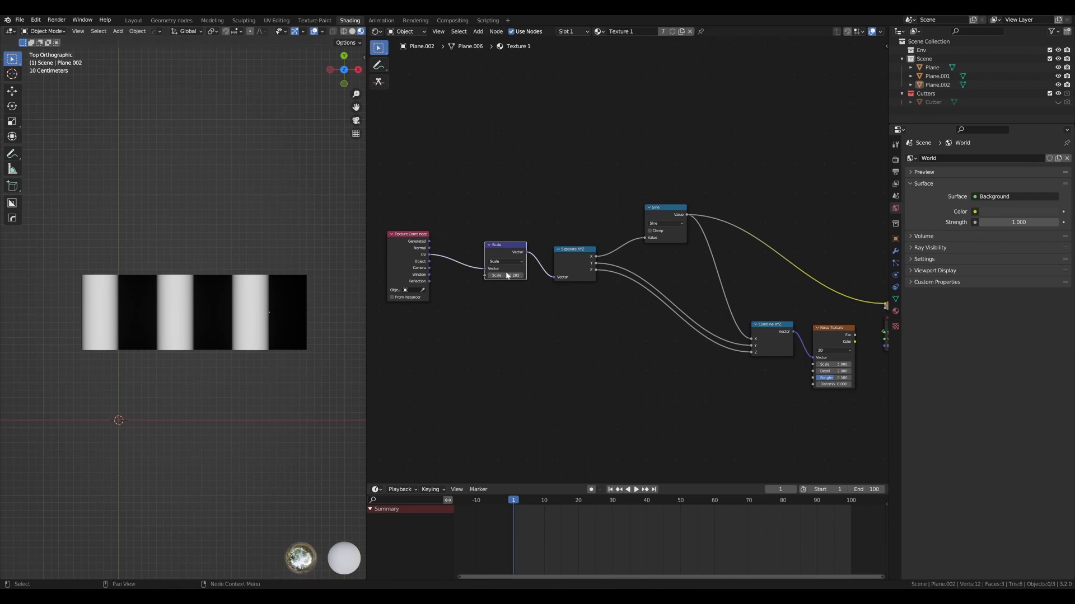
{"action": "scroll", "coordinate": [507, 275], "scroll_direction": "up", "scroll_amount": 1}
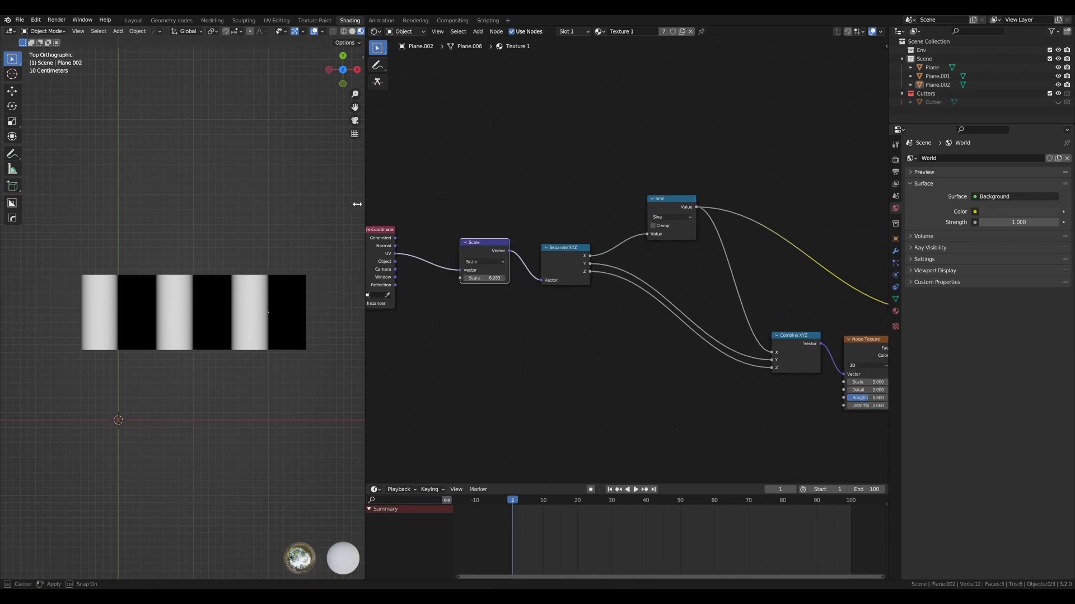
{"action": "left_click_drag", "start_coordinate": [364, 203], "coordinate": [305, 204]}
{"action": "scroll", "coordinate": [493, 321], "scroll_direction": "down", "scroll_amount": 1}
{"action": "middle_click_drag", "start_coordinate": [488, 308], "coordinate": [500, 307]}
{"action": "scroll", "coordinate": [500, 307], "scroll_direction": "up", "scroll_amount": 1}
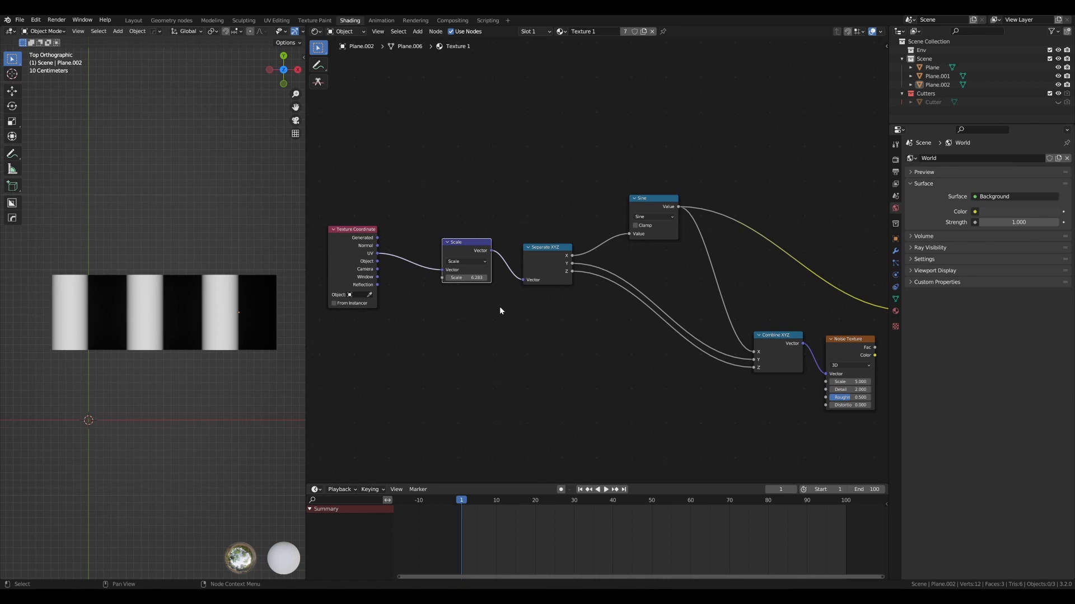
{"action": "scroll", "coordinate": [511, 297], "scroll_direction": "down", "scroll_amount": 2}
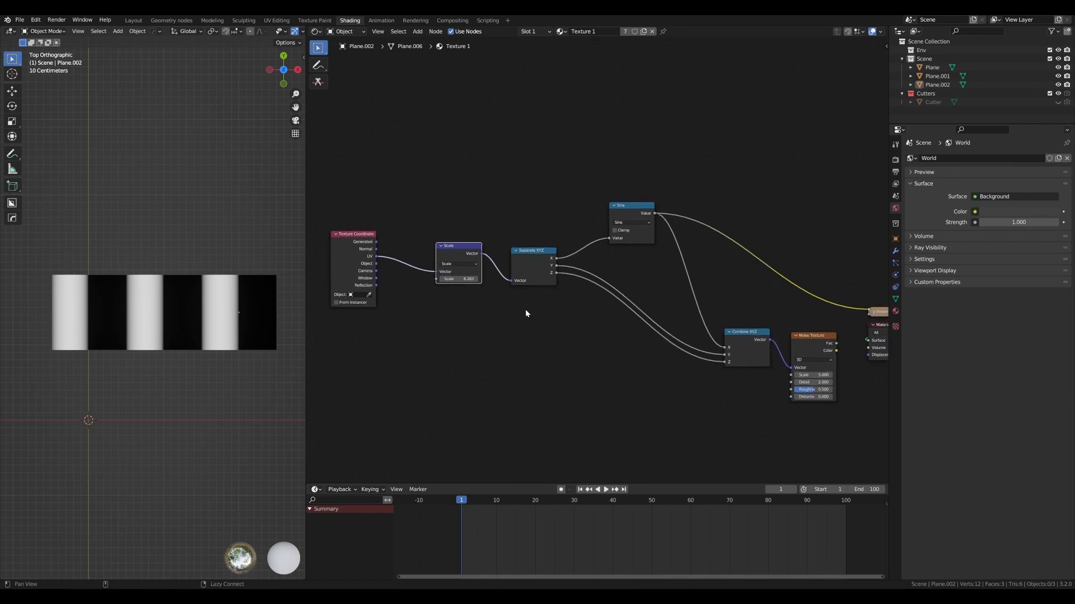
- Duplicate the Sine node, insert the copy into the Y link to Combine XYZ, and change its operation to Cosine
{"action": "left_click", "coordinate": [620, 213]}
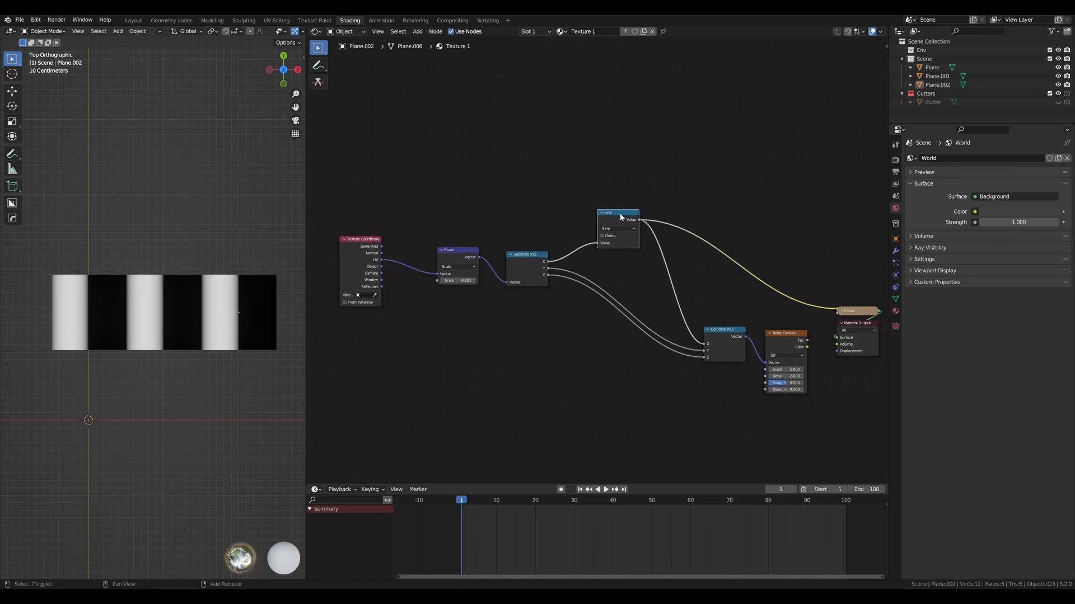
{"action": "key", "text": "shift+d"}
{"action": "left_click", "coordinate": [625, 265]}
{"action": "left_click_drag", "start_coordinate": [625, 262], "coordinate": [624, 261]}
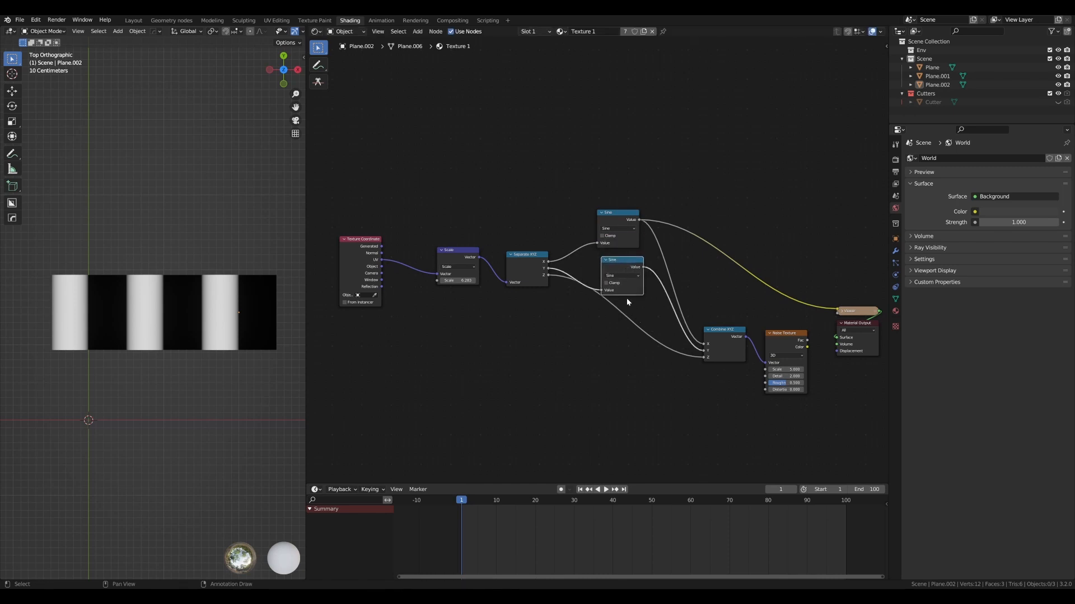
{"action": "left_click", "coordinate": [626, 280]}
{"action": "left_click", "coordinate": [764, 301]}
- Feed the Separate XYZ node's X output into the Cosine node and line up the Cosine node beneath Sine
{"action": "left_click", "coordinate": [549, 265]}
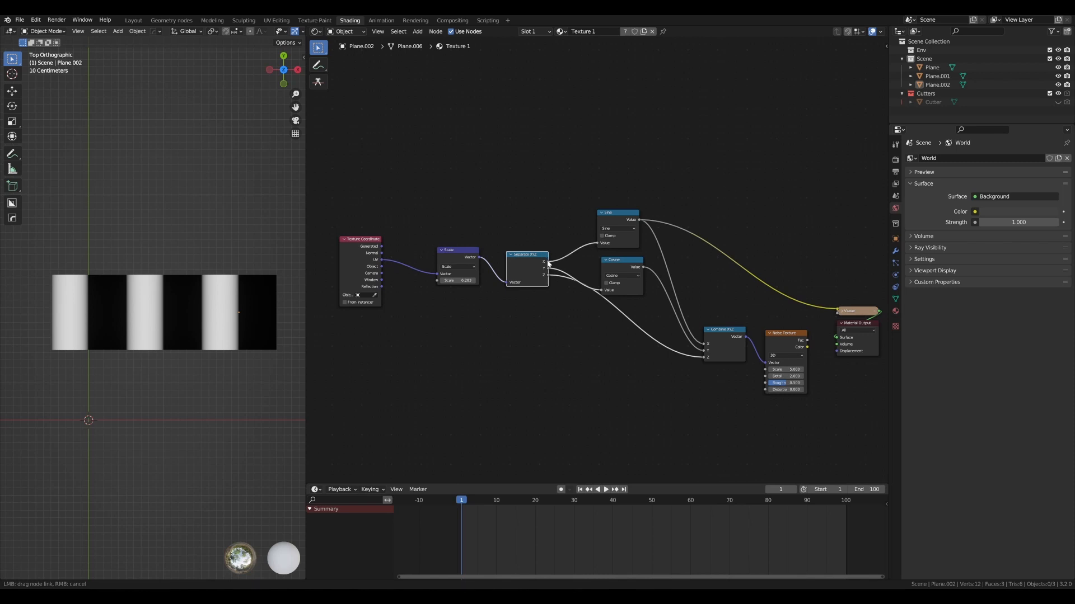
{"action": "left_click_drag", "start_coordinate": [626, 272], "coordinate": [627, 275]}
{"action": "scroll", "coordinate": [625, 276], "scroll_direction": "up", "scroll_amount": 2}
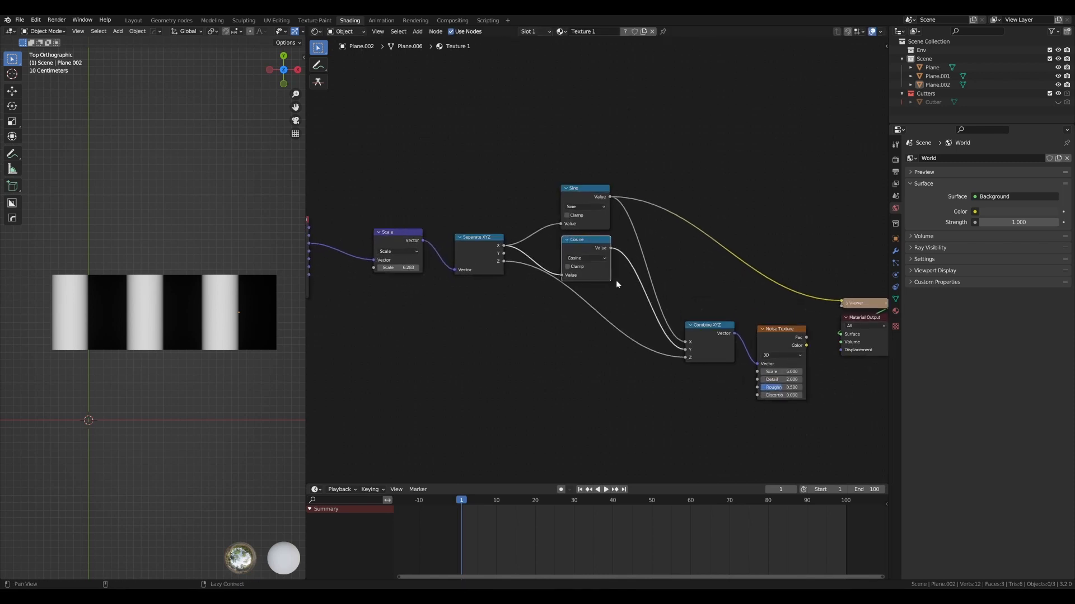
- Preview the Noise Texture node on the planes and widen the 3D viewport to inspect the tiling
{"action": "left_click", "coordinate": [779, 330], "text": "ctrl+shift"}
{"action": "scroll", "coordinate": [222, 304], "scroll_direction": "up", "scroll_amount": 3}
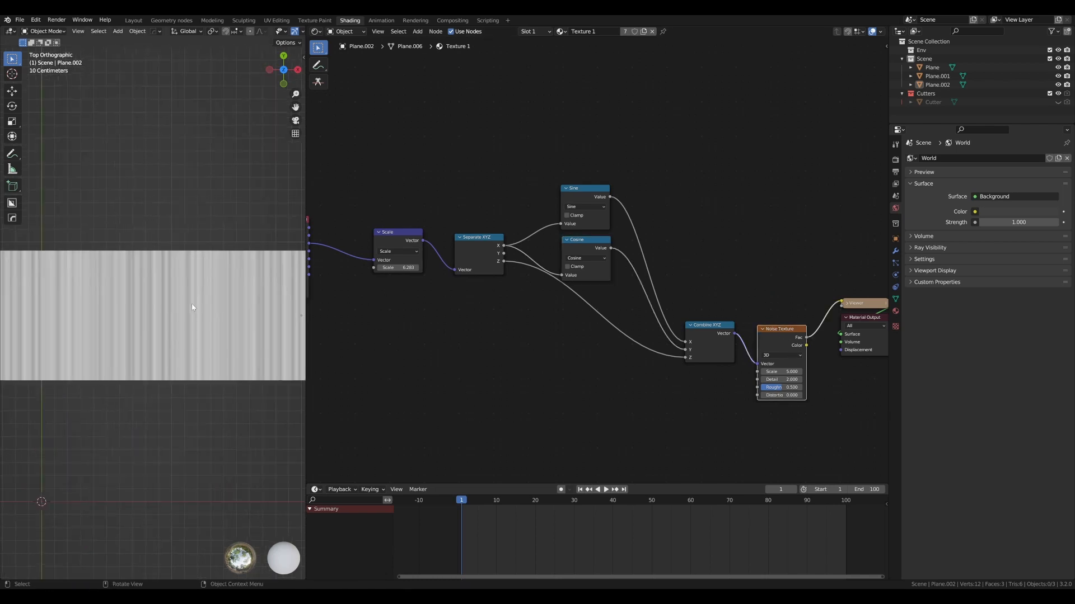
{"action": "left_click_drag", "start_coordinate": [306, 213], "coordinate": [391, 218]}
{"action": "scroll", "coordinate": [271, 269], "scroll_direction": "down", "scroll_amount": 2}
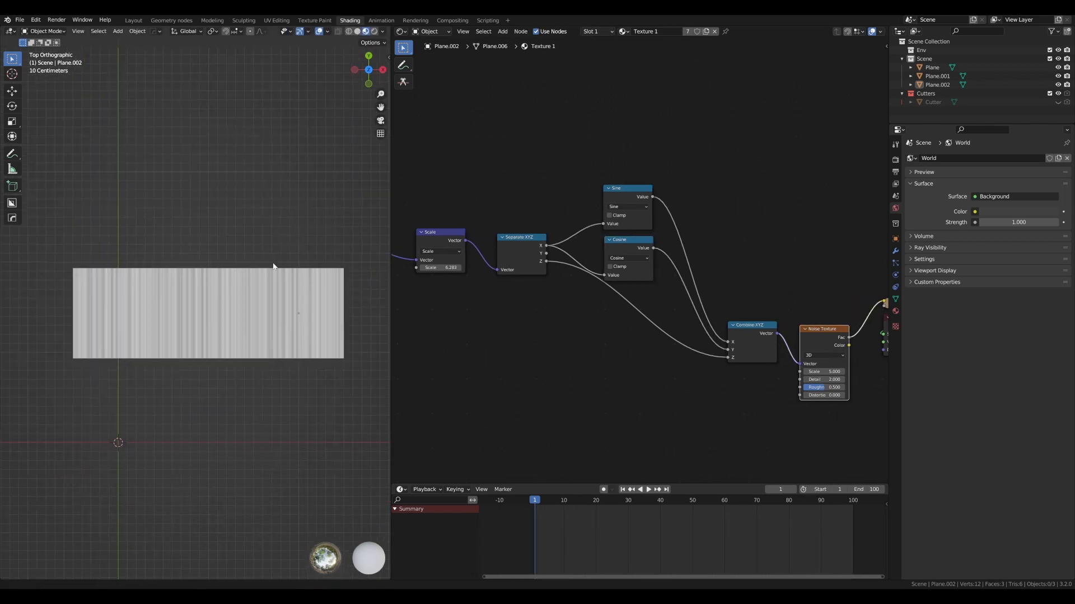
{"action": "scroll", "coordinate": [270, 257], "scroll_direction": "up", "scroll_amount": 2}
{"action": "scroll", "coordinate": [266, 254], "scroll_direction": "down", "scroll_amount": 1}
{"action": "middle_click_drag", "start_coordinate": [266, 254], "coordinate": [252, 253], "text": "shift"}
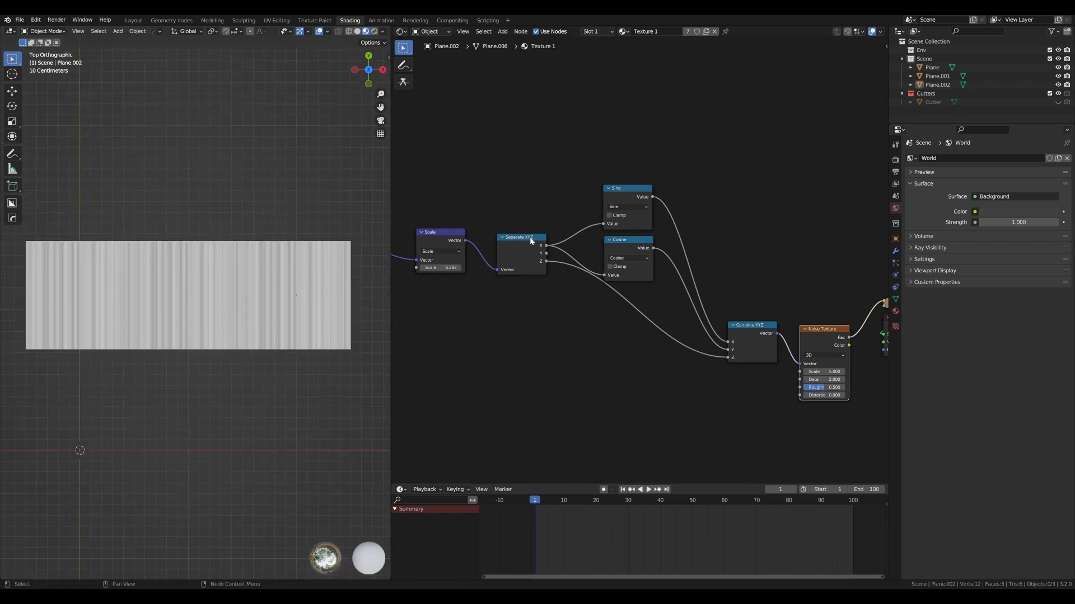
- Move the Separate XYZ node down and the Sine and Cosine pair up to make room beneath them
{"action": "left_click_drag", "start_coordinate": [531, 241], "coordinate": [510, 257]}
{"action": "left_click_drag", "start_coordinate": [646, 169], "coordinate": [618, 261]}
{"action": "key", "text": "g"}
{"action": "left_click", "coordinate": [619, 207]}
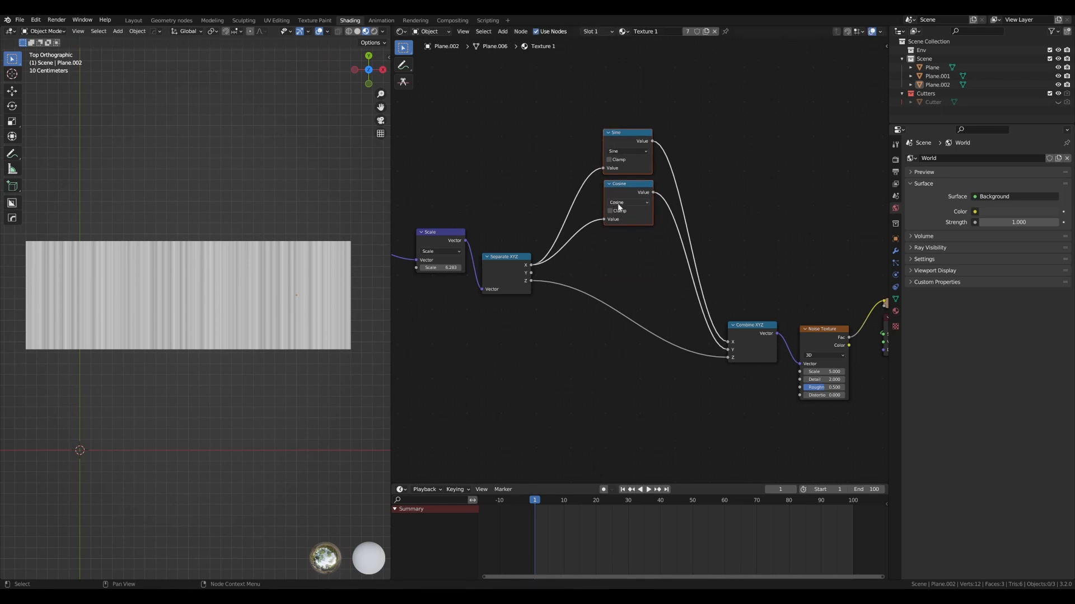
{"action": "key", "text": "g"}
{"action": "left_click", "coordinate": [641, 204]}
- Duplicate the Sine and Cosine pair, place the copies below the originals, and adjust the spacing of both pairs
{"action": "key", "text": "shift+d"}
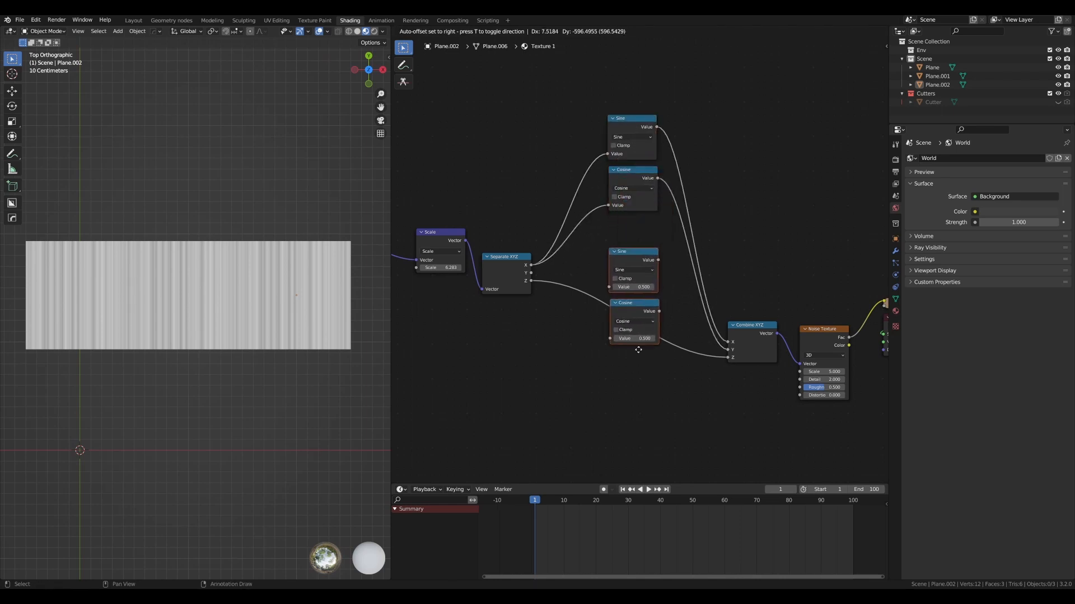
{"action": "left_click", "coordinate": [642, 440]}
{"action": "left_click_drag", "start_coordinate": [635, 94], "coordinate": [627, 223]}
{"action": "key", "text": "g"}
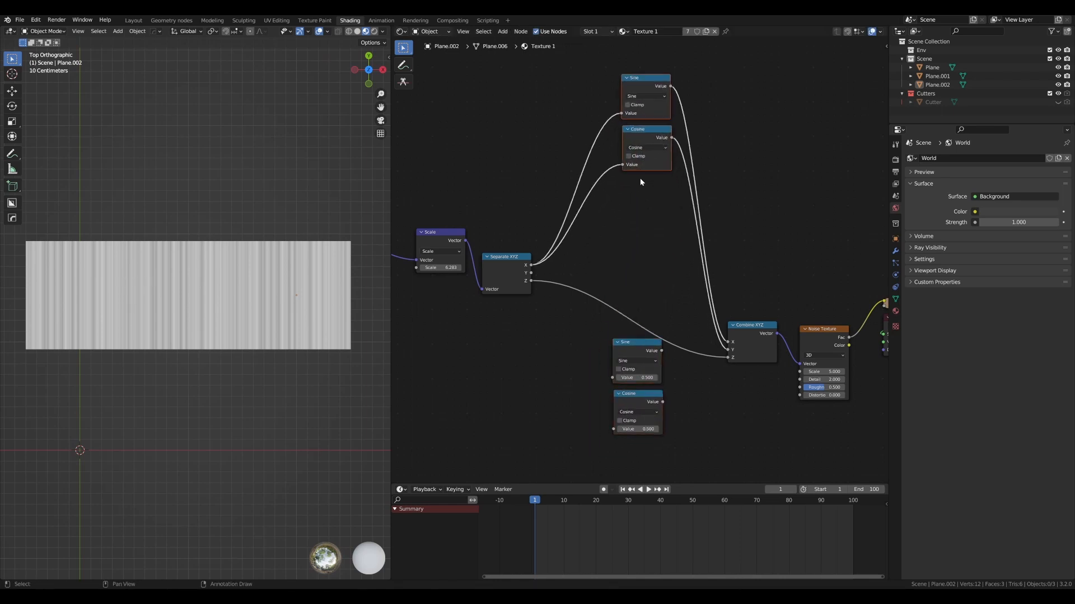
{"action": "left_click", "coordinate": [641, 183]}
{"action": "left_click_drag", "start_coordinate": [706, 440], "coordinate": [618, 365]}
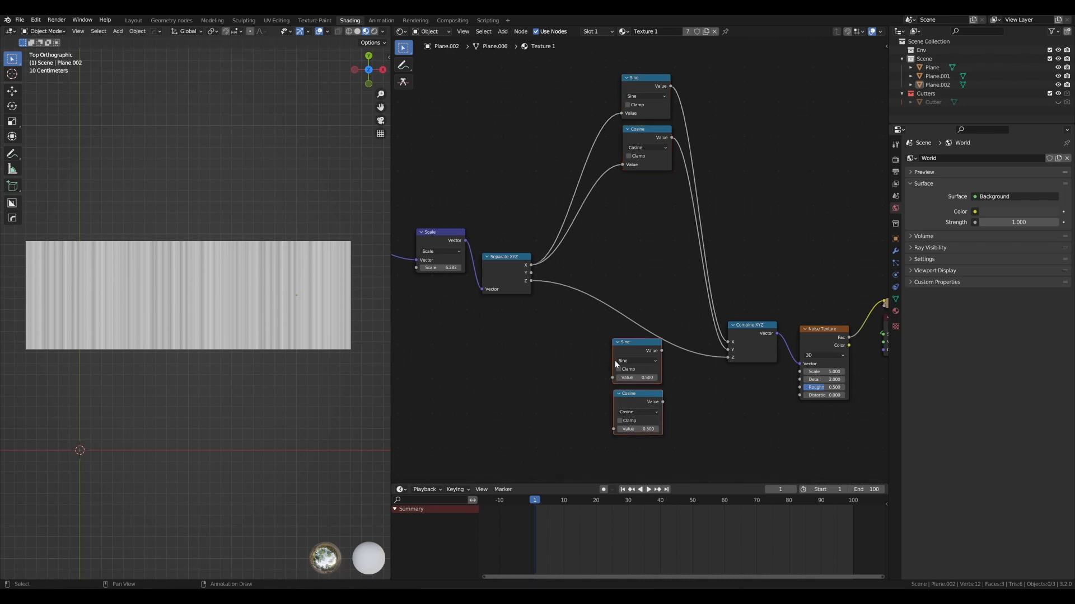
{"action": "key", "text": "g"}
{"action": "left_click", "coordinate": [630, 231]}
- Connect the Separate XYZ Y output to the lower Sine and Cosine nodes, and the lower Sine output to Combine XYZ's Z input
{"action": "mouse_move", "coordinate": [531, 273]}
{"action": "left_mouse_down"}
{"action": "mouse_move", "coordinate": [625, 245]}
{"action": "mouse_move", "coordinate": [623, 295]}
{"action": "mouse_move", "coordinate": [524, 261]}
{"action": "left_mouse_up"}
{"action": "scroll", "coordinate": [638, 274], "scroll_direction": "down", "scroll_amount": 1}
{"action": "middle_click_drag", "start_coordinate": [662, 264], "coordinate": [608, 281]}
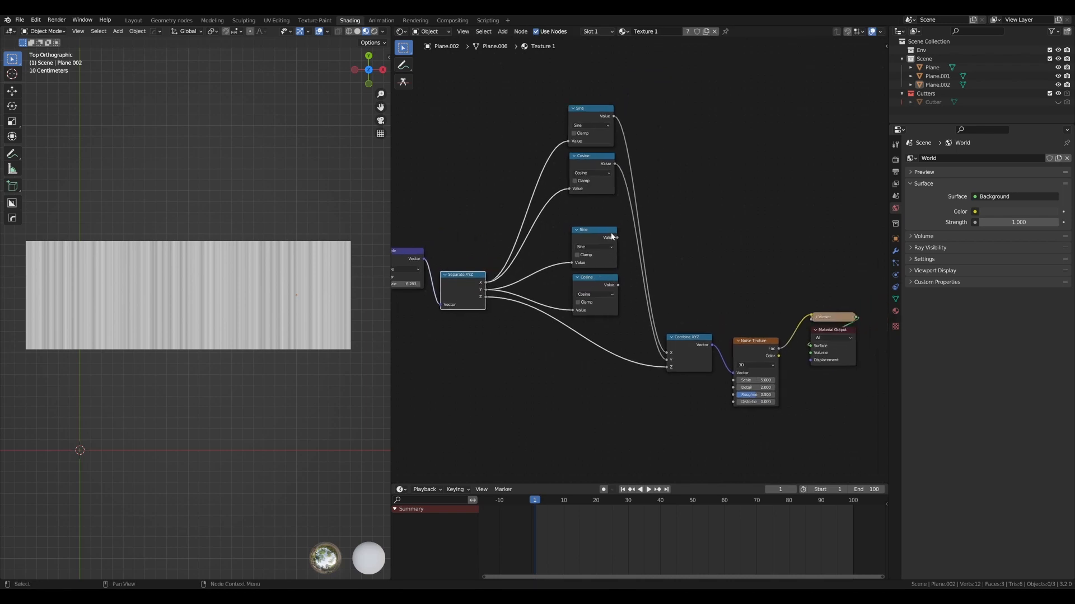
{"action": "left_click_drag", "start_coordinate": [613, 236], "coordinate": [666, 369]}
{"action": "left_click_drag", "start_coordinate": [601, 285], "coordinate": [590, 285]}
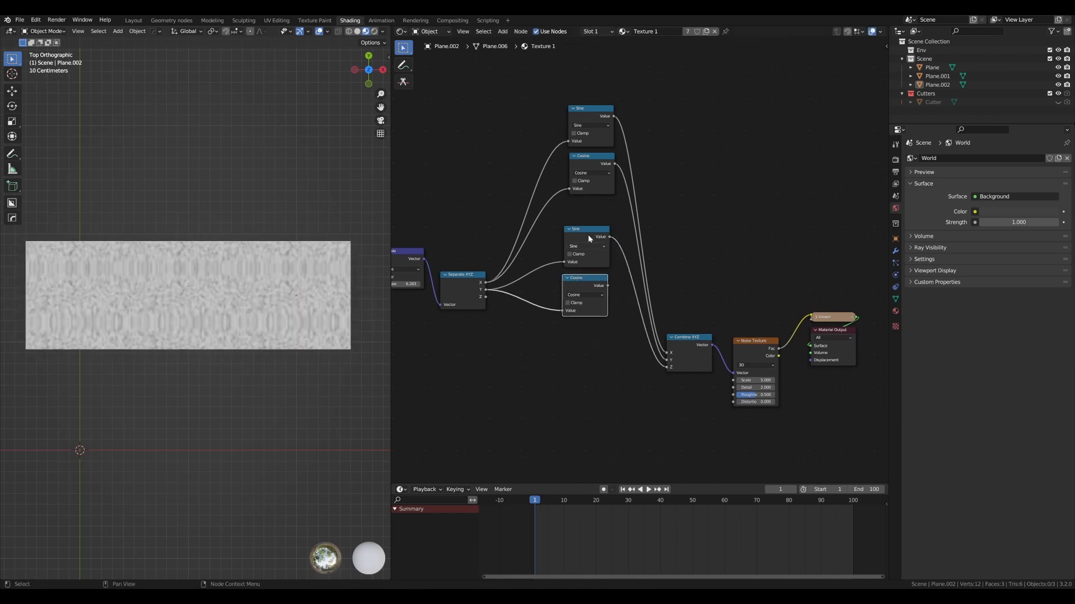
- Move all four Sine and Cosine nodes down together, closer in line with the Combine XYZ node
{"action": "left_click_drag", "start_coordinate": [647, 52], "coordinate": [569, 337]}
{"action": "key", "text": "g"}
{"action": "left_click", "coordinate": [574, 419]}
{"action": "scroll", "coordinate": [684, 299], "scroll_direction": "up", "scroll_amount": 2}
{"action": "middle_click_drag", "start_coordinate": [684, 299], "coordinate": [654, 271]}
{"action": "scroll", "coordinate": [654, 275], "scroll_direction": "down", "scroll_amount": 1}
{"action": "scroll", "coordinate": [186, 301], "scroll_direction": "up", "scroll_amount": 1}
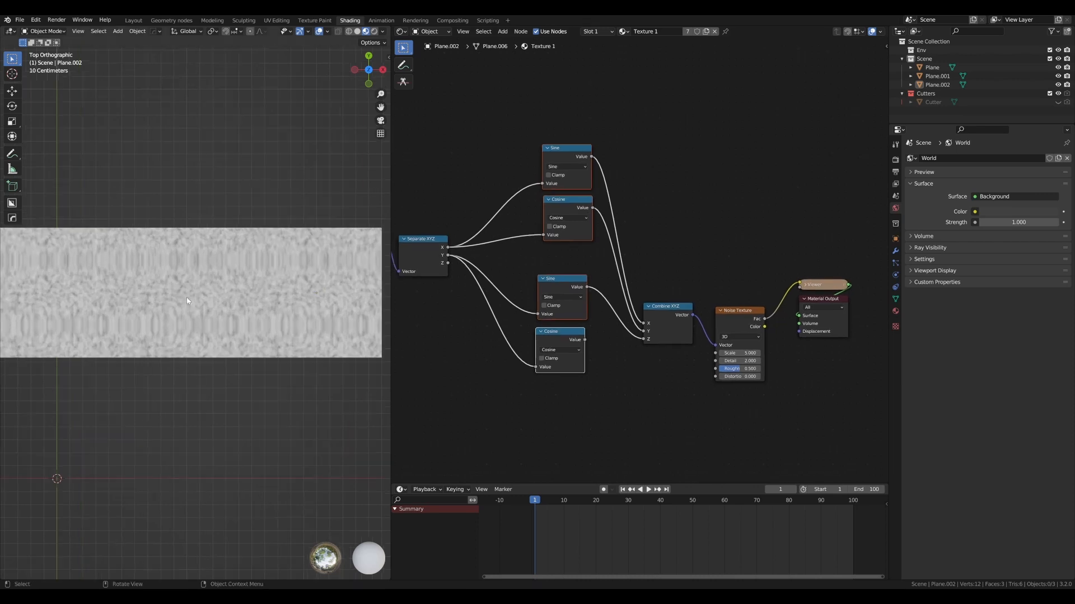
- Examine how the noise pattern runs across the three adjoining planes, selecting each plane in turn to see its boundaries
{"action": "left_click", "coordinate": [101, 275]}
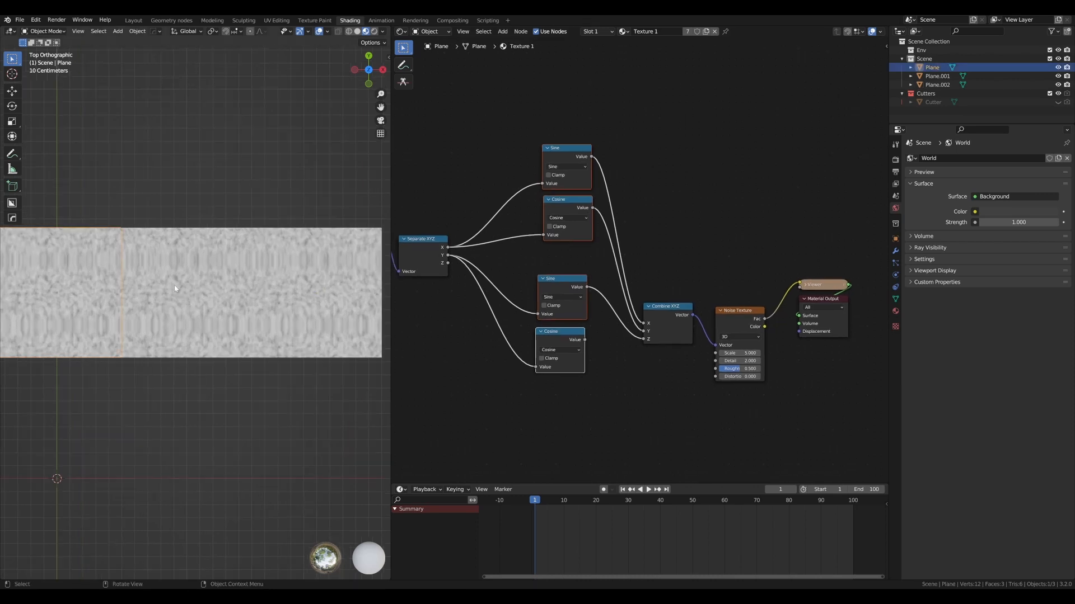
{"action": "left_click", "coordinate": [126, 275]}
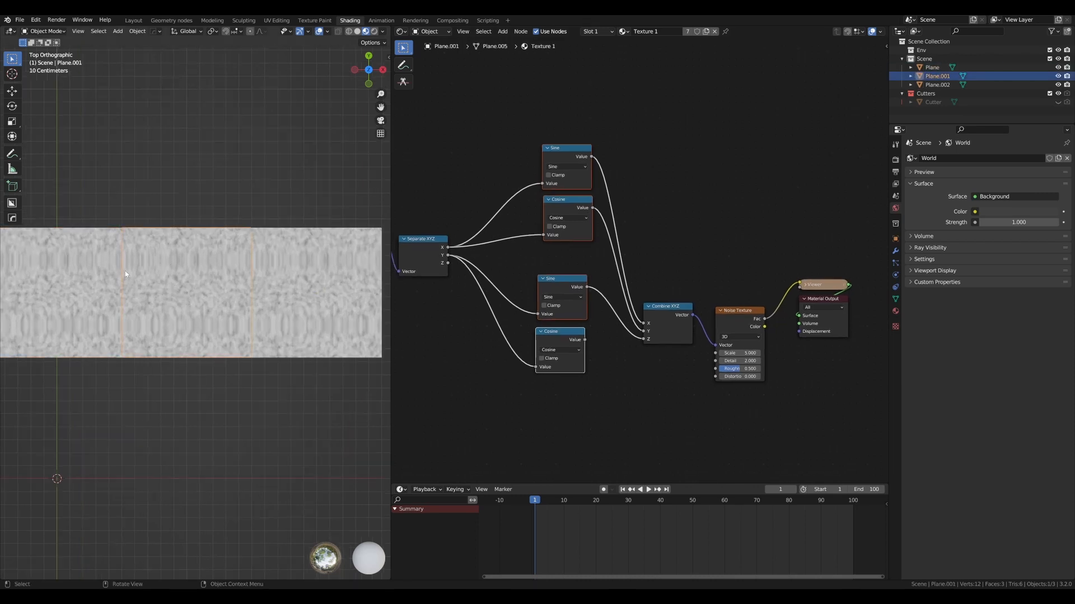
{"action": "left_click", "coordinate": [293, 272]}
{"action": "left_click", "coordinate": [227, 193]}
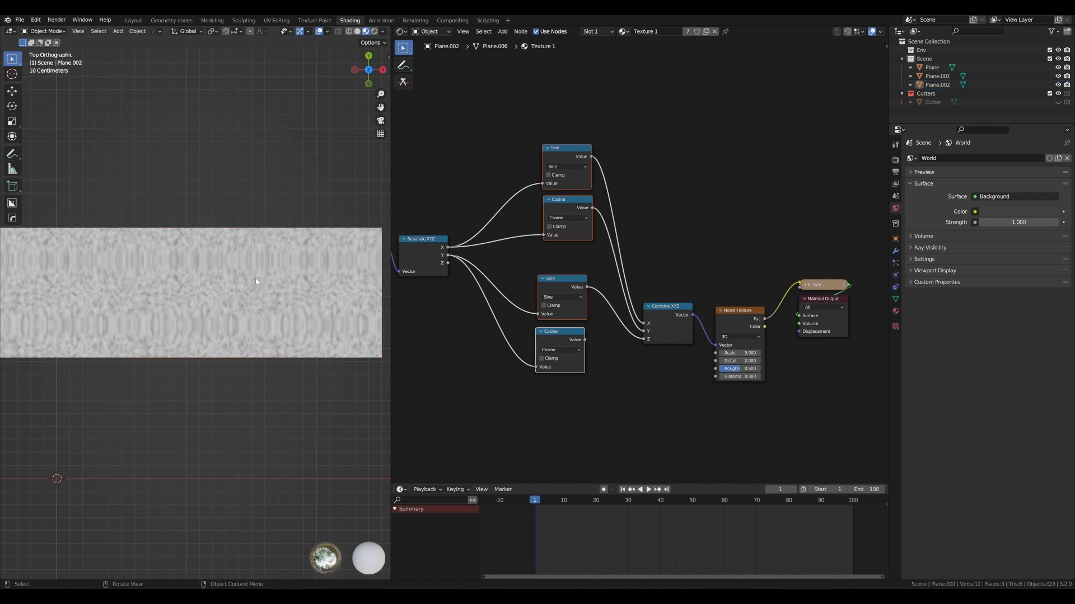
{"action": "scroll", "coordinate": [256, 278], "scroll_direction": "up", "scroll_amount": 5}
{"action": "scroll", "coordinate": [253, 250], "scroll_direction": "down", "scroll_amount": 5}
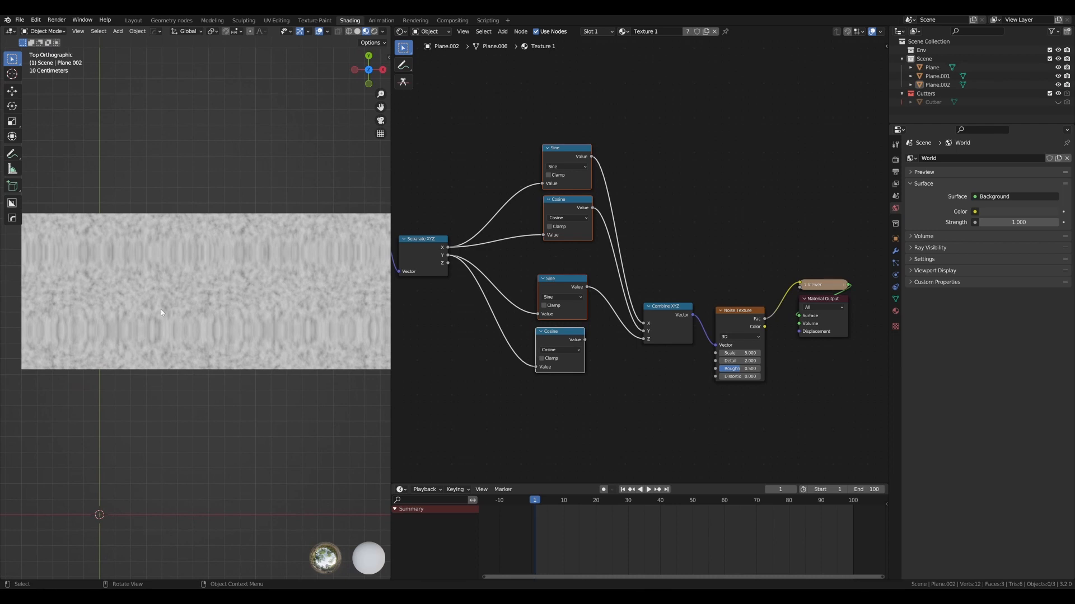
{"action": "scroll", "coordinate": [161, 313], "scroll_direction": "down", "scroll_amount": 1}
- Nudge the lower Cosine node into line with the lower Sine node and switch the Noise Texture to 4D
{"action": "left_click_drag", "start_coordinate": [574, 334], "coordinate": [574, 336]}
{"action": "left_click", "coordinate": [579, 323]}
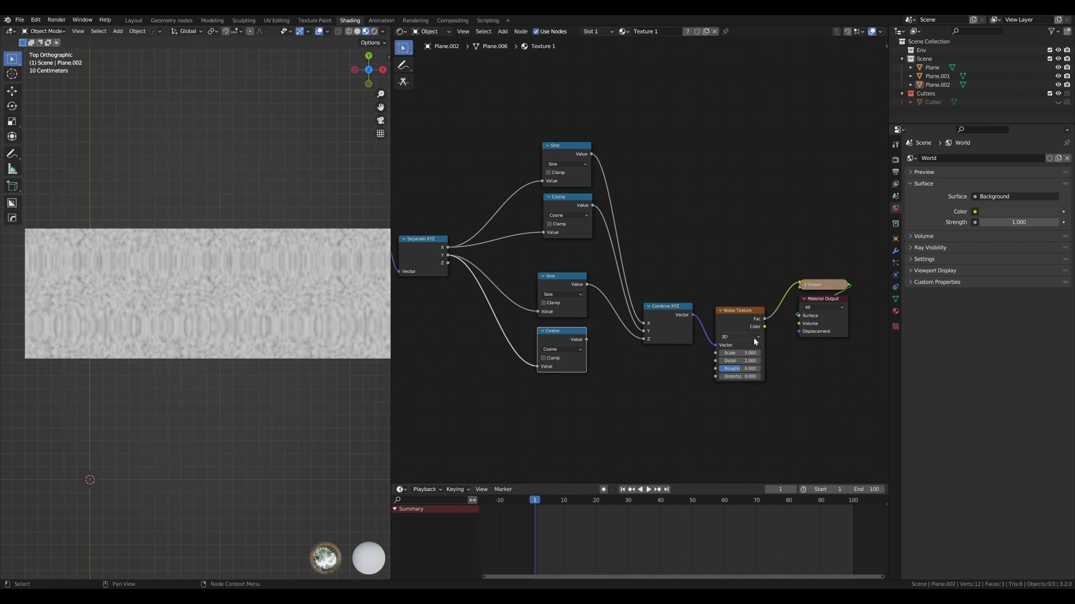
{"action": "left_click", "coordinate": [750, 337]}
{"action": "left_click", "coordinate": [740, 371]}
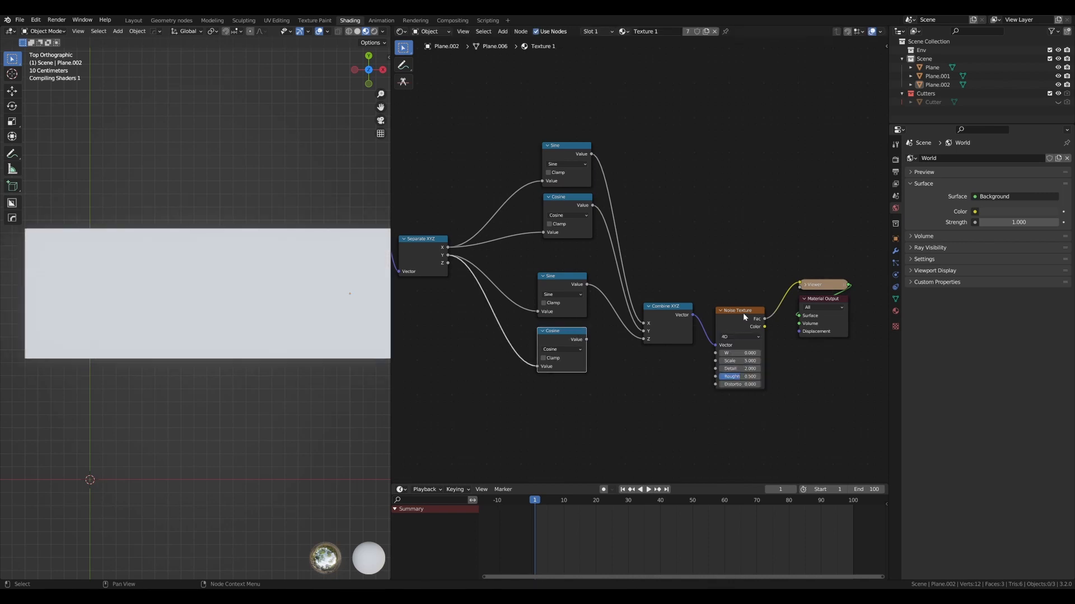
- Tidy the spacing of the Combine XYZ, Noise Texture and lower Cosine nodes, and connect the lower Cosine output to the noise's W input
{"action": "left_click_drag", "start_coordinate": [743, 313], "coordinate": [679, 299]}
{"action": "left_click_drag", "start_coordinate": [552, 346], "coordinate": [577, 347]}
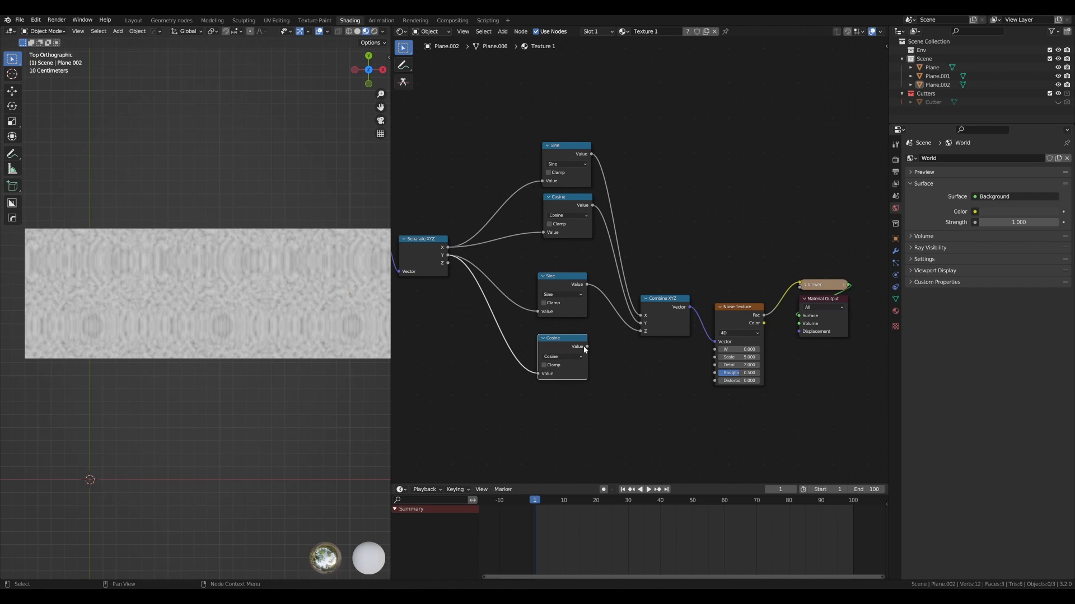
{"action": "scroll", "coordinate": [435, 267], "scroll_direction": "down", "scroll_amount": 3}
{"action": "mouse_move", "coordinate": [436, 267]}
{"action": "left_mouse_down", "text": "alt"}
{"action": "mouse_move", "coordinate": [520, 283]}
{"action": "mouse_move", "coordinate": [453, 275]}
{"action": "left_mouse_up", "text": "alt"}
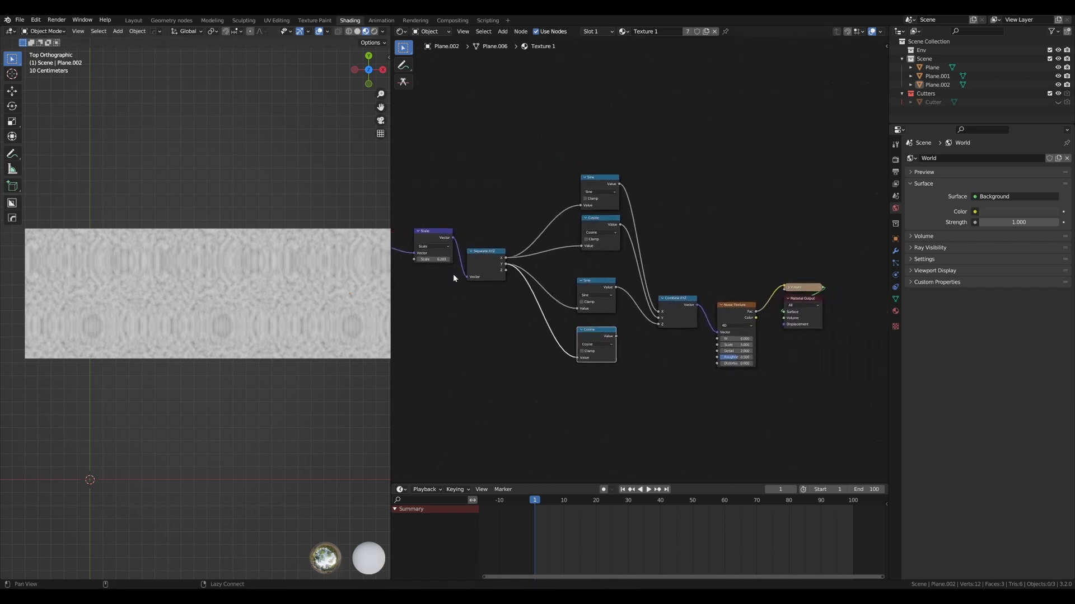
{"action": "scroll", "coordinate": [453, 278], "scroll_direction": "up", "scroll_amount": 1}
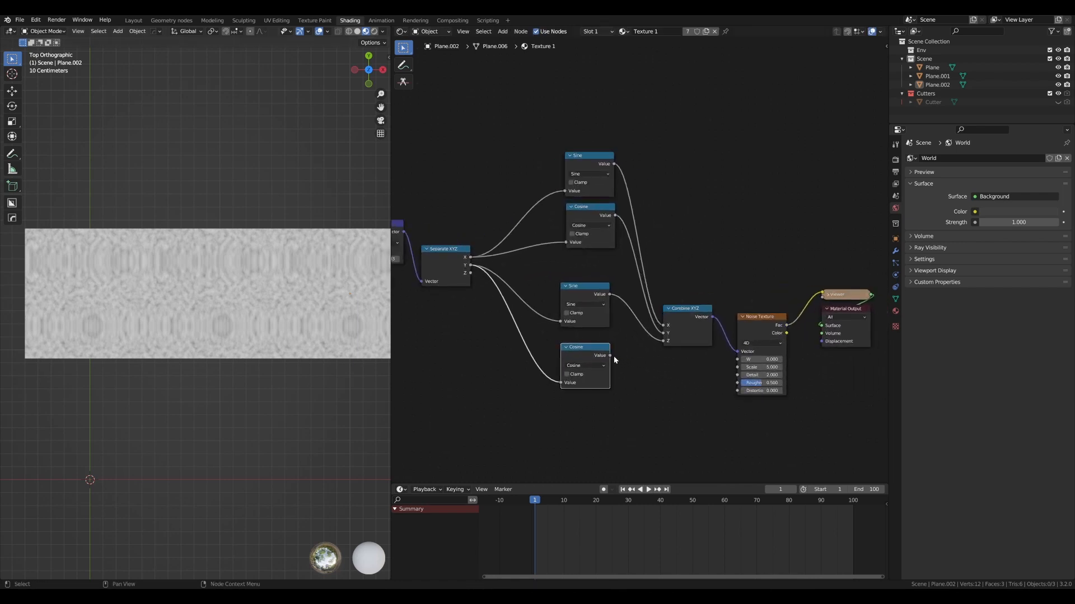
{"action": "left_click_drag", "start_coordinate": [610, 356], "coordinate": [738, 359]}
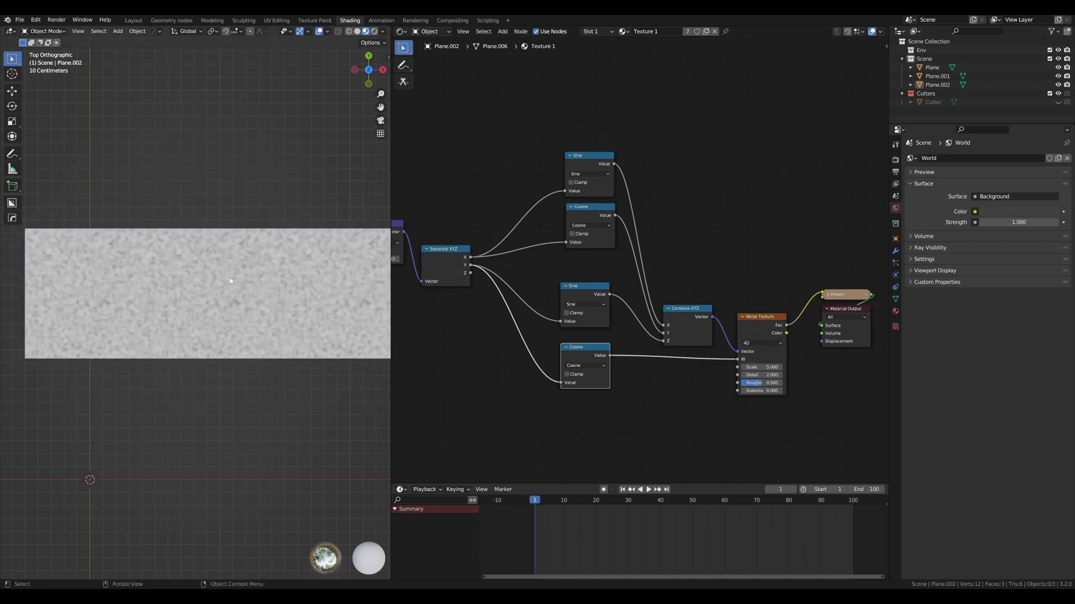
- Inspect the noise on the planes and lower the Noise Texture's Scale to about 1.8
{"action": "scroll", "coordinate": [190, 293], "scroll_direction": "up", "scroll_amount": 3}
{"action": "scroll", "coordinate": [190, 293], "scroll_direction": "down", "scroll_amount": 2}
{"action": "middle_click_drag", "start_coordinate": [190, 293], "coordinate": [260, 297], "text": "shift"}
{"action": "scroll", "coordinate": [280, 305], "scroll_direction": "down", "scroll_amount": 1}
{"action": "scroll", "coordinate": [279, 305], "scroll_direction": "up", "scroll_amount": 3}
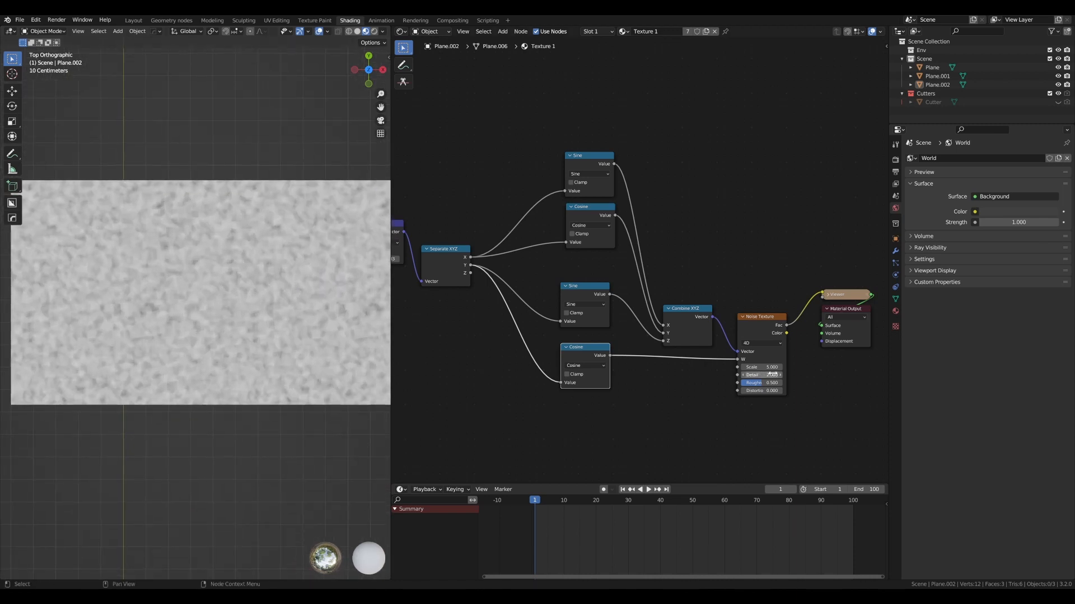
{"action": "left_click_drag", "start_coordinate": [761, 367], "coordinate": [702, 367]}
{"action": "scroll", "coordinate": [300, 277], "scroll_direction": "down", "scroll_amount": 4}
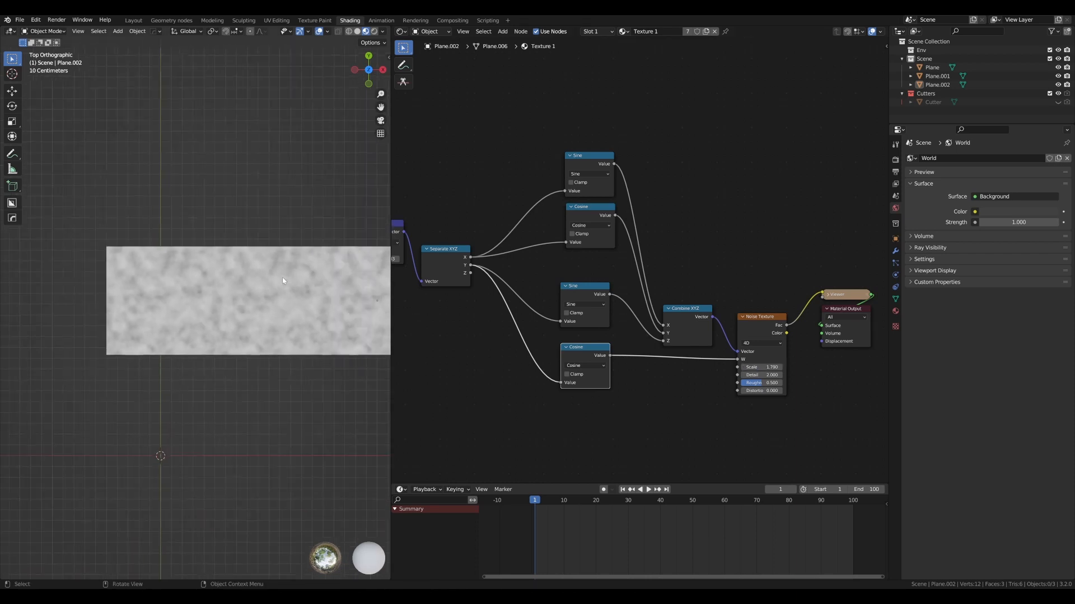
- Duplicate the first plane, place the copy edge to edge directly beneath it along Y, and clear the selection
{"action": "middle_click_drag", "start_coordinate": [282, 277], "coordinate": [301, 259], "text": "shift"}
{"action": "left_click", "coordinate": [187, 290]}
{"action": "key", "text": "shift+d"}
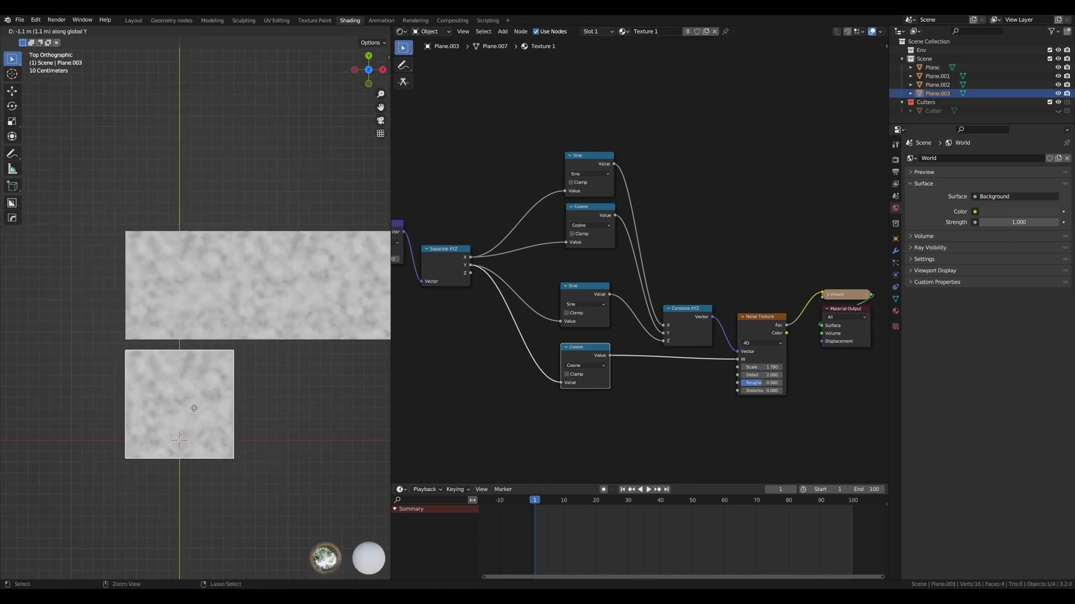
{"action": "left_click", "coordinate": [192, 402]}
{"action": "scroll", "coordinate": [206, 241], "scroll_direction": "up", "scroll_amount": 2}
{"action": "key", "text": "alt+a"}
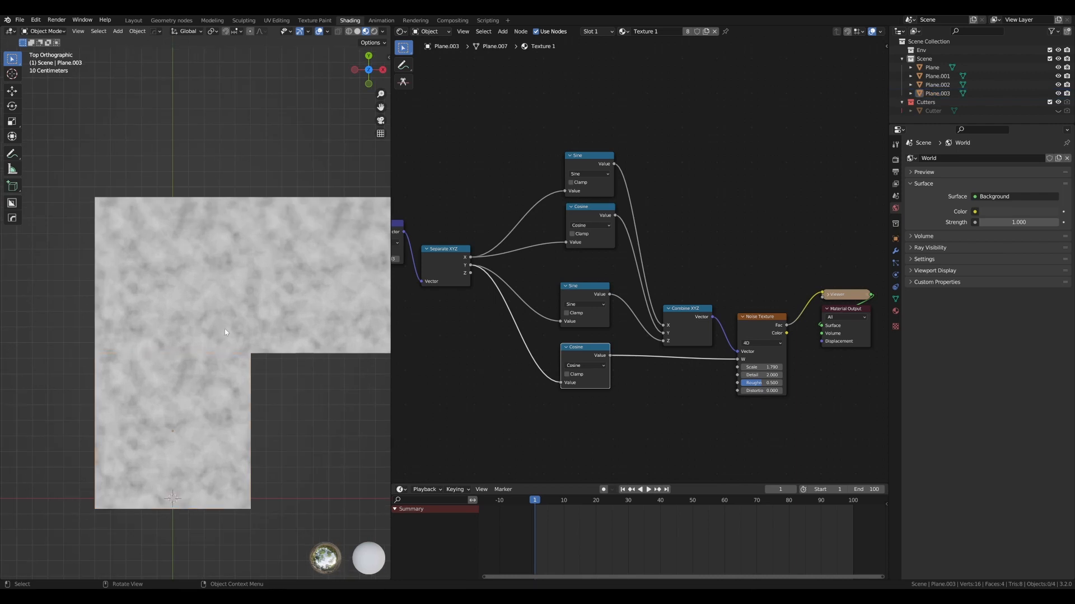
- Circle the horizontal and vertical seams between the planes with annotation strokes, and undo both strokes
{"action": "mouse_move", "coordinate": [229, 334]}
{"action": "left_mouse_down"}
{"action": "mouse_move", "coordinate": [95, 380]}
{"action": "mouse_move", "coordinate": [259, 353]}
{"action": "left_mouse_up"}
{"action": "mouse_move", "coordinate": [235, 184]}
{"action": "left_mouse_down"}
{"action": "mouse_move", "coordinate": [288, 358]}
{"action": "mouse_move", "coordinate": [274, 194]}
{"action": "left_mouse_up"}
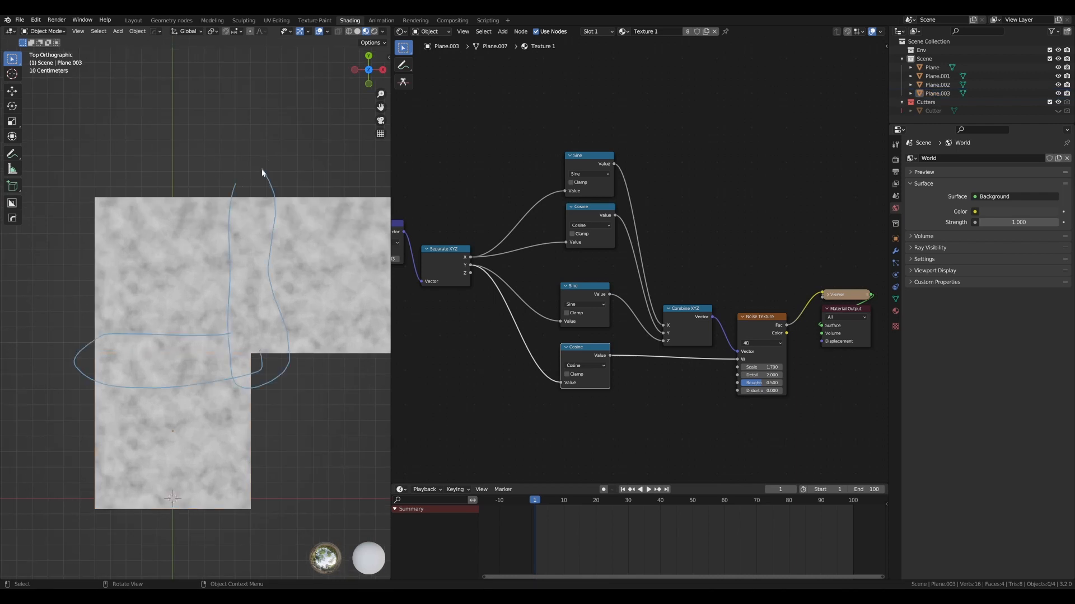
{"action": "key", "text": "ctrl+z"}
{"action": "key", "text": "ctrl+z"}
{"action": "scroll", "coordinate": [262, 178], "scroll_direction": "down", "scroll_amount": 2}
{"action": "middle_click_drag", "start_coordinate": [264, 182], "coordinate": [224, 169], "text": "shift"}
{"action": "scroll", "coordinate": [643, 201], "scroll_direction": "down", "scroll_amount": 1}
{"action": "middle_click_drag", "start_coordinate": [651, 195], "coordinate": [744, 196]}
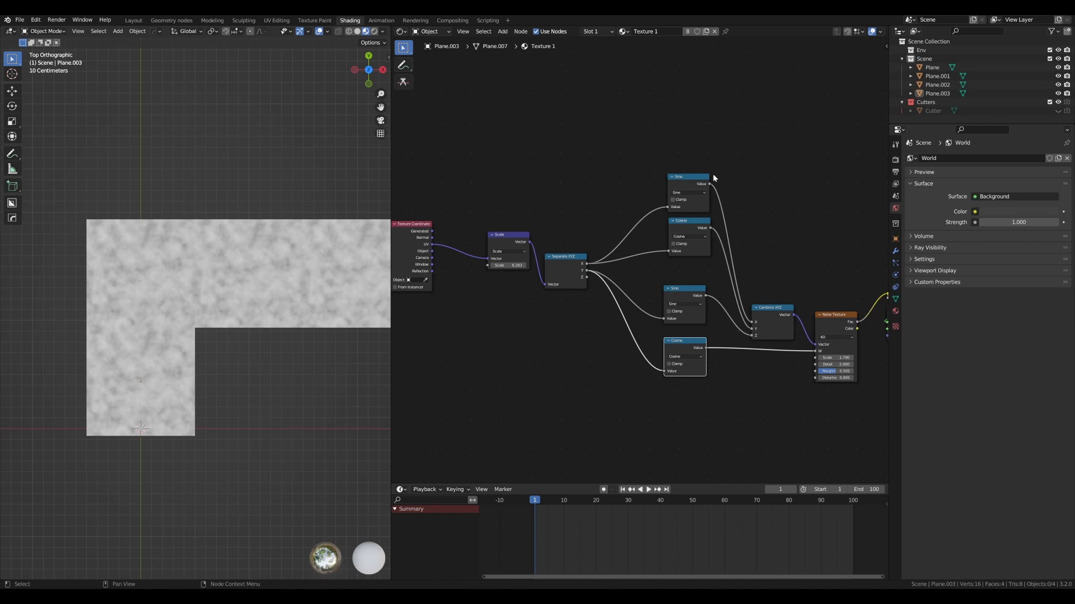
- Sketch wavy annotation lines above the planes in a perspective view, undo them, and return to the top view
{"action": "middle_click_drag", "start_coordinate": [252, 204], "coordinate": [172, 285]}
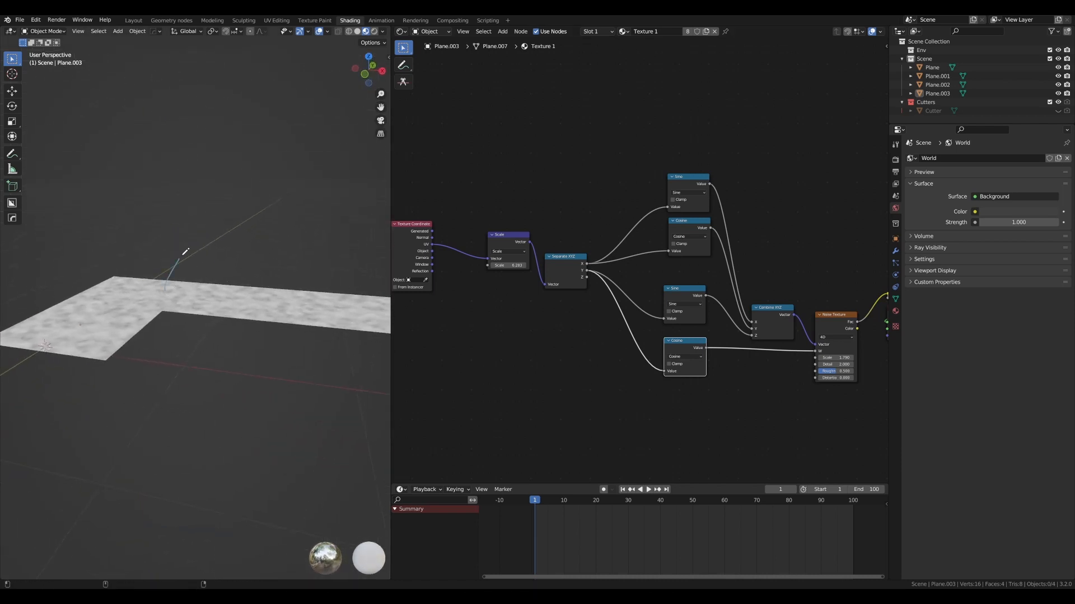
{"action": "left_click_drag", "start_coordinate": [215, 253], "coordinate": [260, 287]}
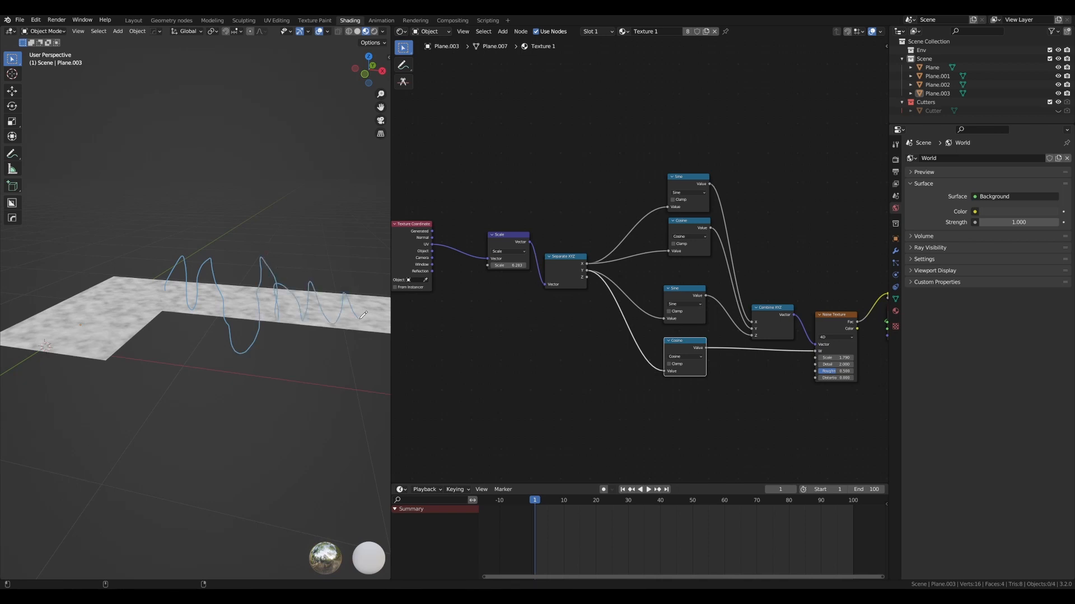
{"action": "mouse_move", "coordinate": [326, 284]}
{"action": "left_mouse_down"}
{"action": "mouse_move", "coordinate": [215, 248]}
{"action": "mouse_move", "coordinate": [135, 273]}
{"action": "left_mouse_up"}
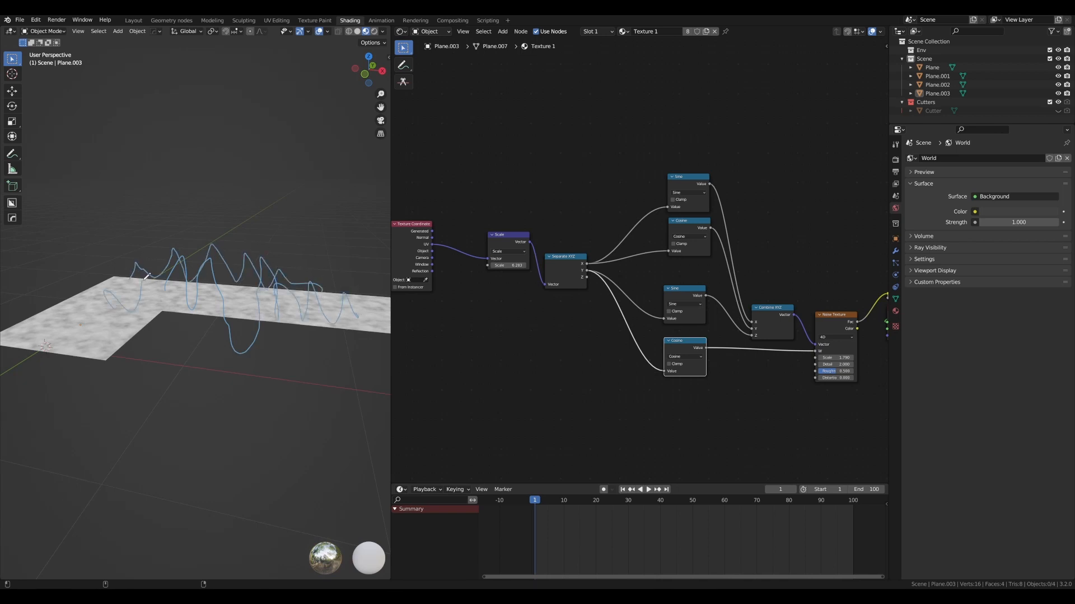
{"action": "key", "text": "ctrl+z"}
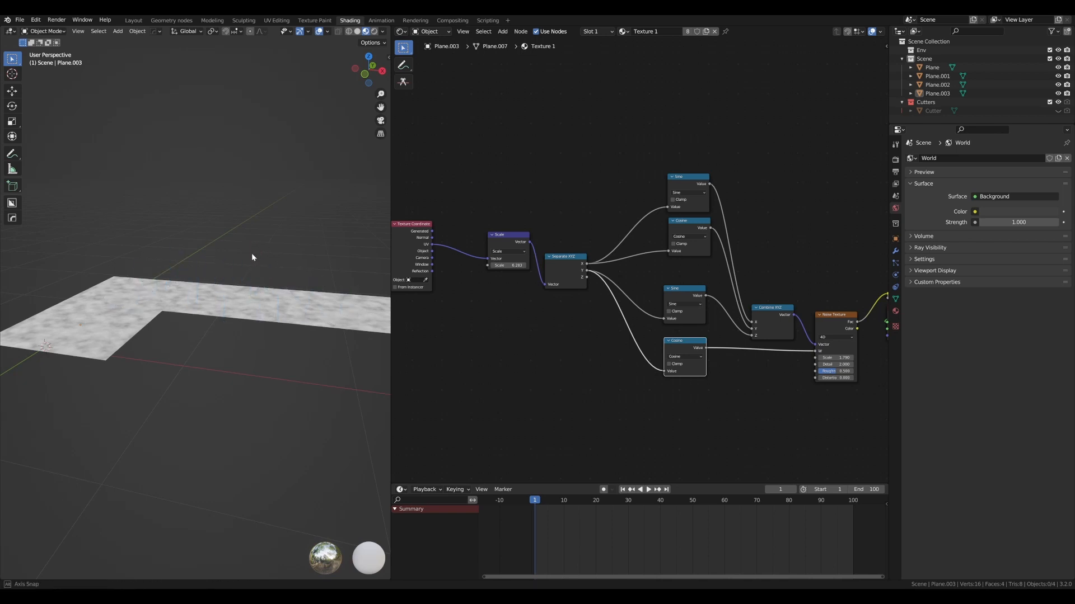
{"action": "key", "text": "KP_7"}
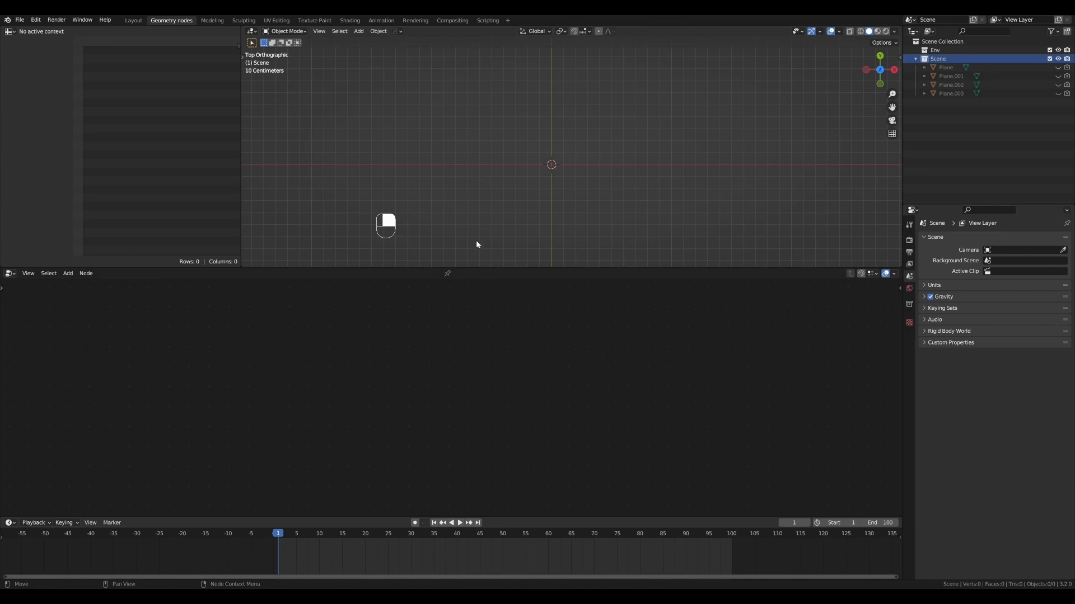
- Add a new mesh plane at the world origin in the Geometry nodes workspace
{"action": "key", "text": "shift+a"}
{"action": "mouse_move", "coordinate": [488, 226]}
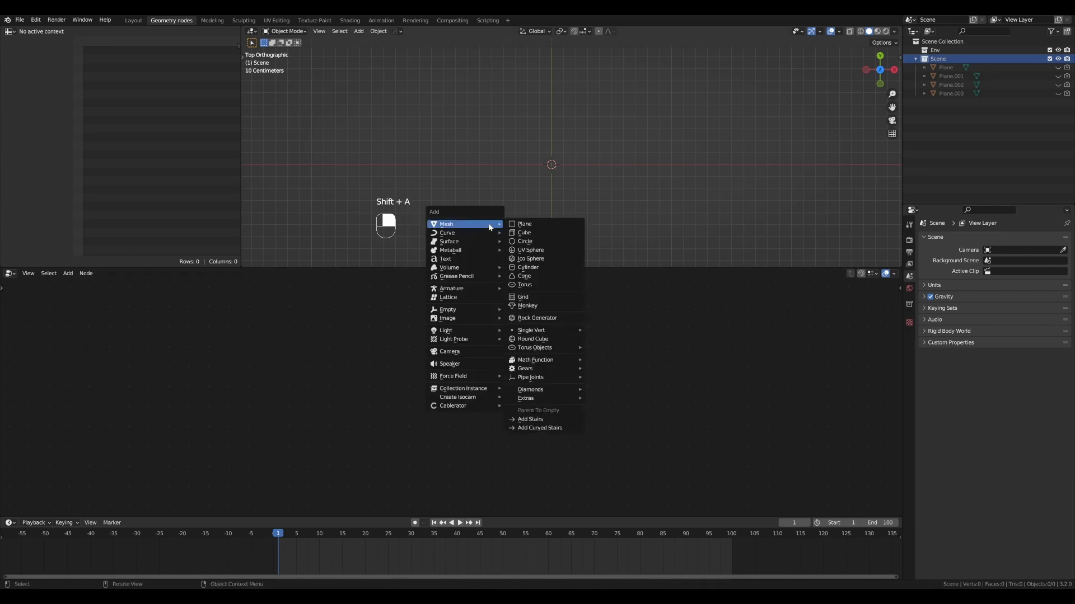
{"action": "left_click", "coordinate": [534, 223]}
{"action": "scroll", "coordinate": [562, 157], "scroll_direction": "down", "scroll_amount": 3}
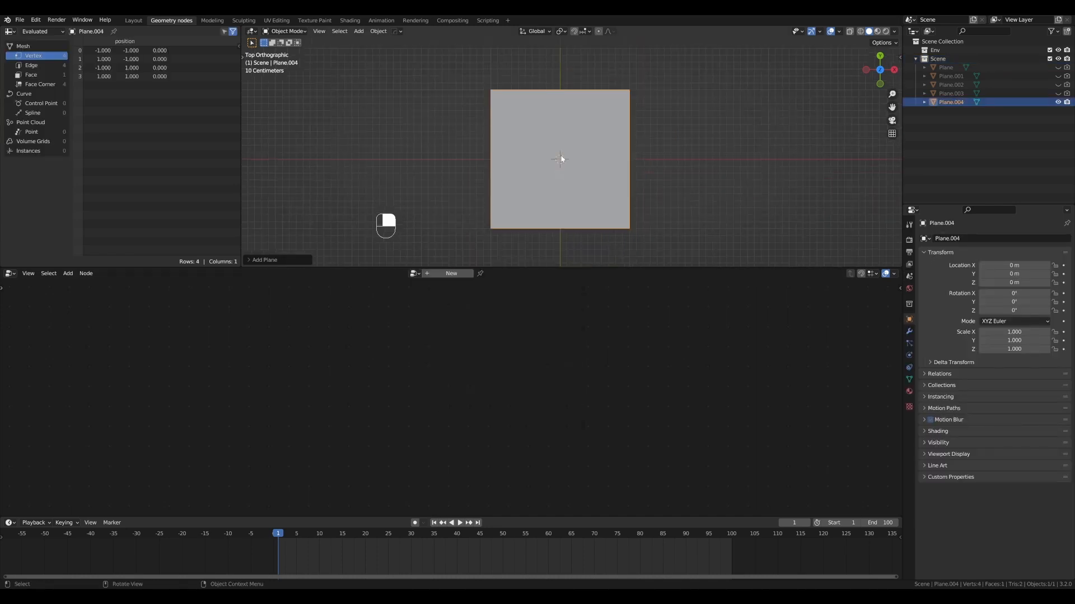
{"action": "scroll", "coordinate": [557, 161], "scroll_direction": "up", "scroll_amount": 1}
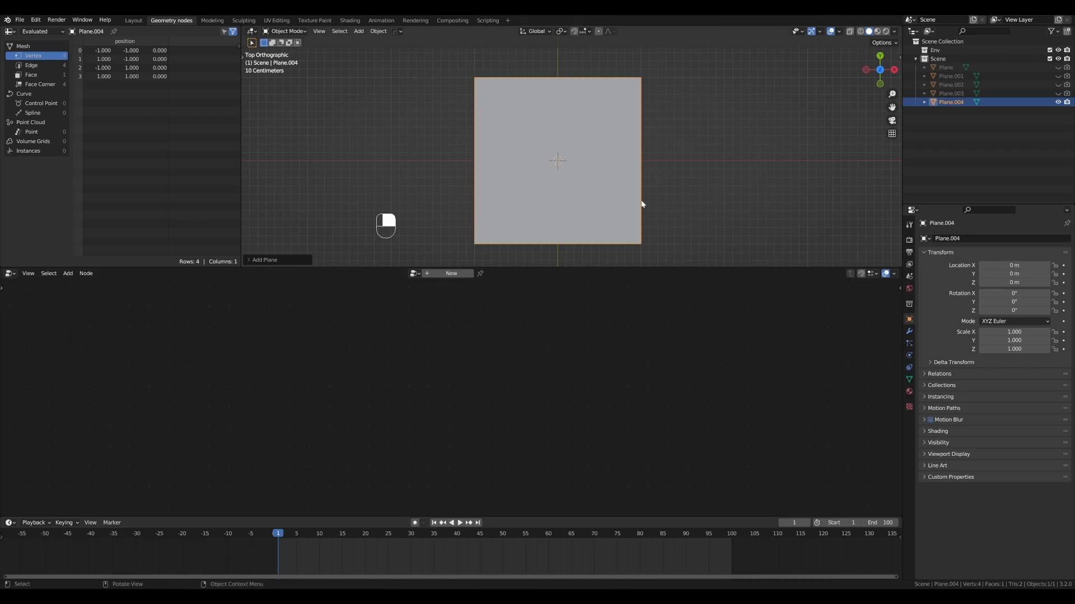
- Create a new geometry node tree on the plane, show its modifier, and name the tree "Terrain loop"
{"action": "left_click", "coordinate": [450, 274]}
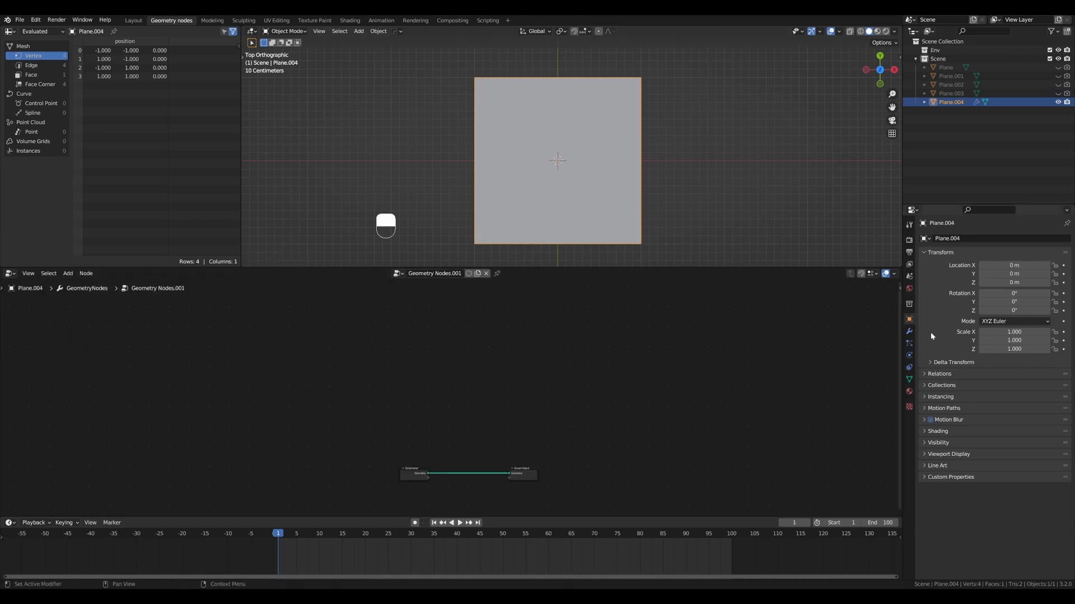
{"action": "left_click", "coordinate": [909, 331]}
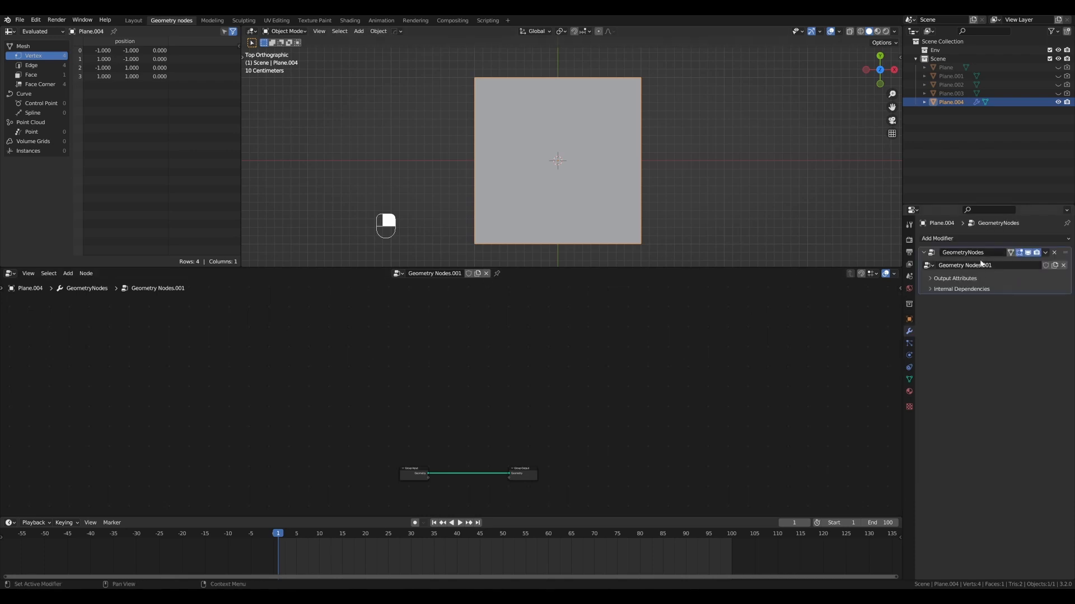
{"action": "double_click", "coordinate": [434, 273]}
{"action": "type", "text": "Terrain loop"}
{"action": "key", "text": "Return"}
- Spread the Group Input and Group Output nodes far apart to make room for new nodes between them
{"action": "left_click_drag", "start_coordinate": [423, 469], "coordinate": [345, 394]}
{"action": "scroll", "coordinate": [432, 395], "scroll_direction": "up", "scroll_amount": 3}
{"action": "middle_click_drag", "start_coordinate": [432, 395], "coordinate": [476, 310], "text": "shift"}
{"action": "left_click_drag", "start_coordinate": [584, 404], "coordinate": [640, 401]}
{"action": "scroll", "coordinate": [557, 330], "scroll_direction": "up", "scroll_amount": 2}
{"action": "middle_click_drag", "start_coordinate": [556, 330], "coordinate": [513, 372], "text": "shift"}
{"action": "left_click_drag", "start_coordinate": [308, 351], "coordinate": [294, 356]}
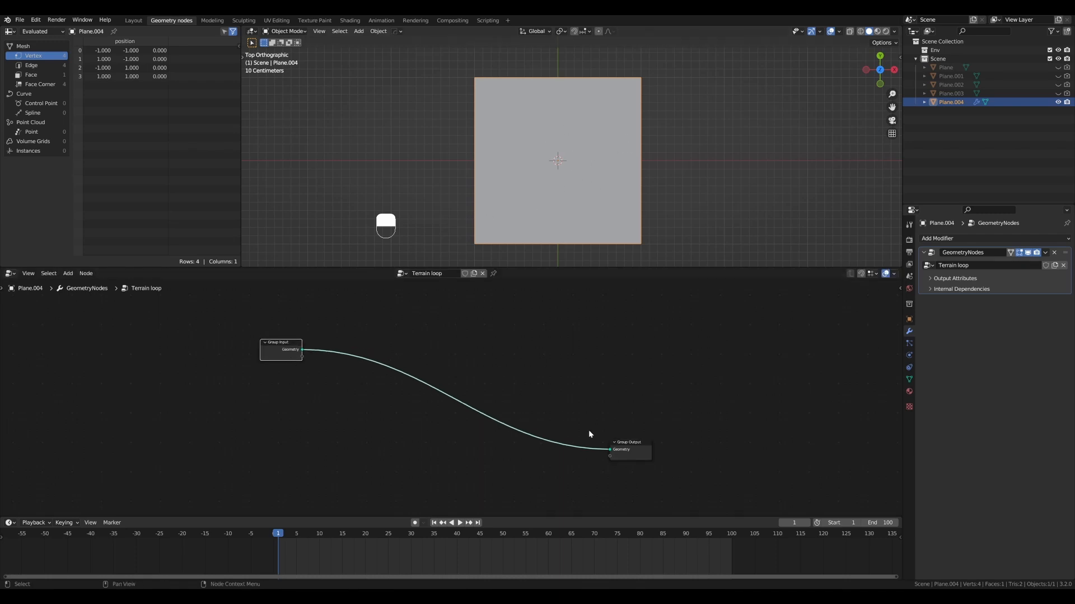
{"action": "left_click_drag", "start_coordinate": [625, 444], "coordinate": [707, 430]}
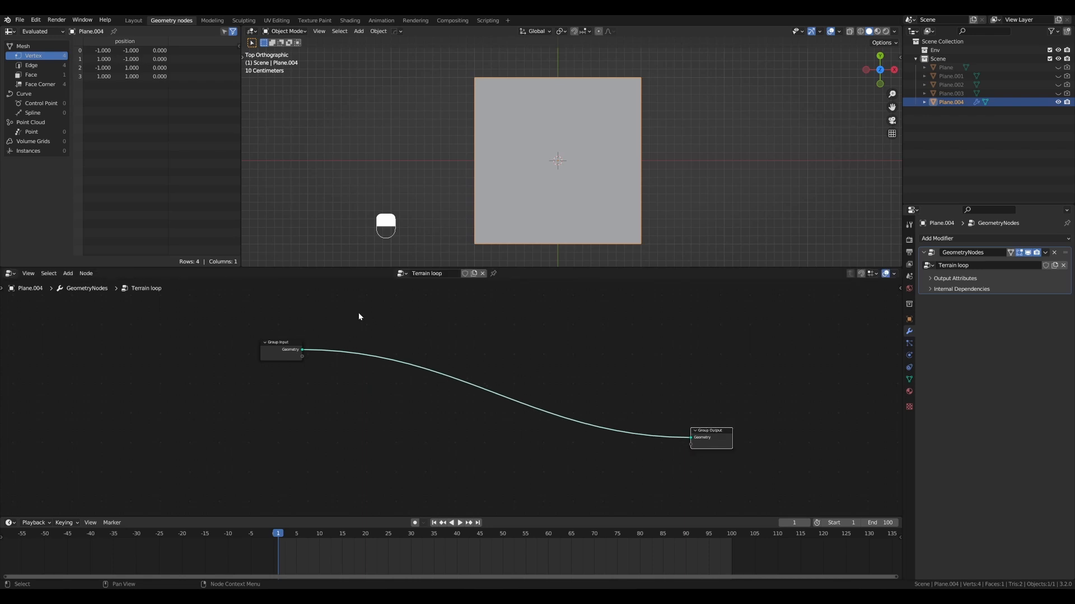
- Move the Group Input node further away from the Group Output and cut the Geometry link between them
{"action": "left_click_drag", "start_coordinate": [336, 301], "coordinate": [672, 484]}
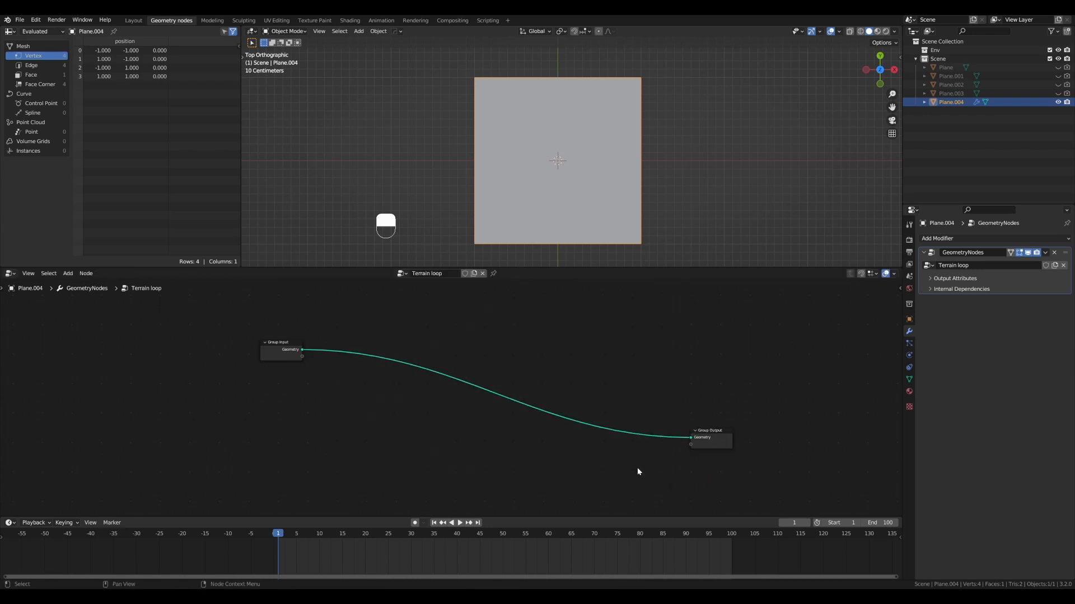
{"action": "left_click_drag", "start_coordinate": [292, 347], "coordinate": [273, 344]}
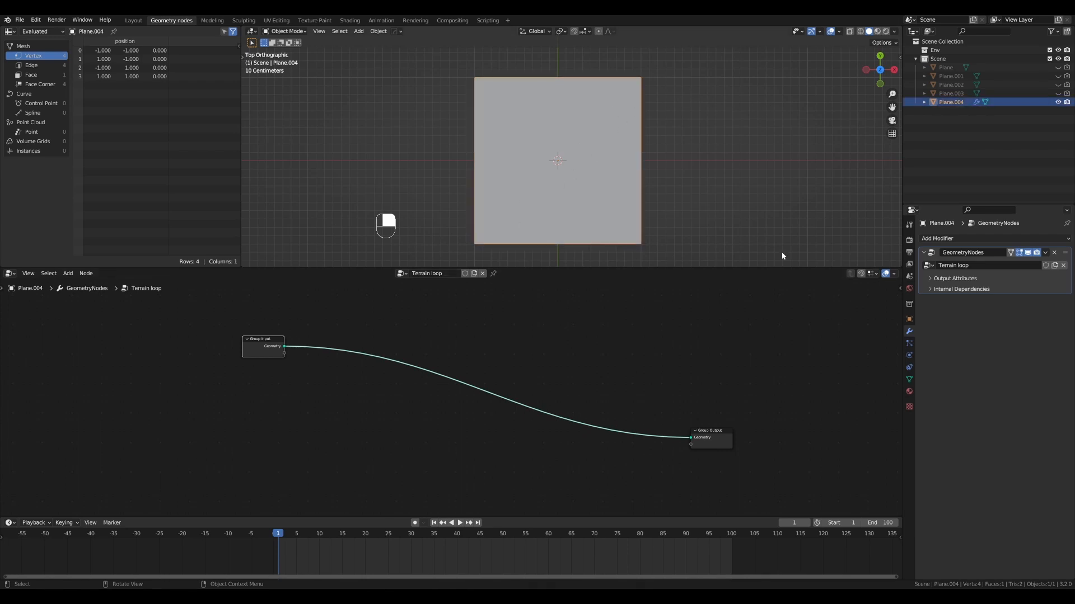
{"action": "left_click_drag", "start_coordinate": [254, 341], "coordinate": [232, 340]}
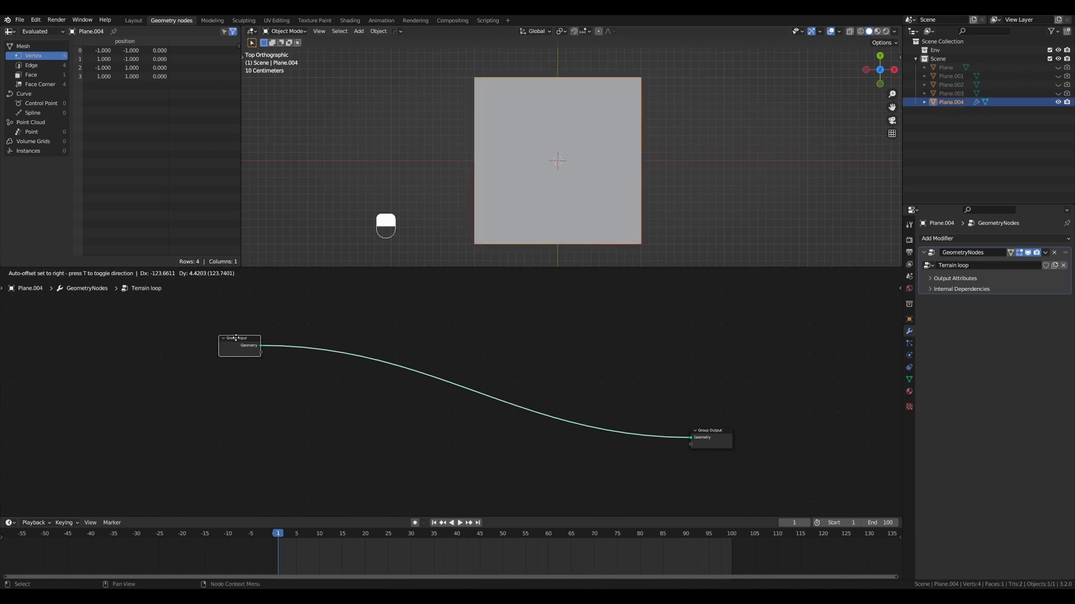
{"action": "right_click_drag", "start_coordinate": [308, 329], "coordinate": [290, 376], "text": "ctrl"}
{"action": "left_click_drag", "start_coordinate": [249, 341], "coordinate": [177, 338]}
{"action": "scroll", "coordinate": [280, 333], "scroll_direction": "down", "scroll_amount": 1}
- Add a Cube mesh primitive node between the group nodes and connect its Mesh output to the Group Output's Geometry
{"action": "key", "text": "shift+ctrl+a"}
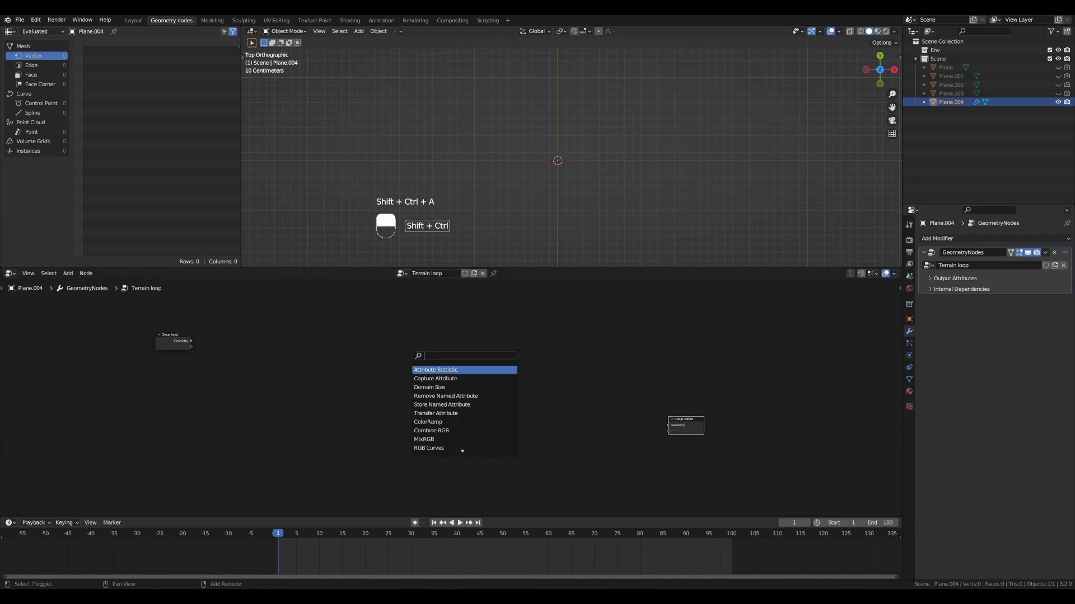
{"action": "type", "text": "cube"}
{"action": "key", "text": "Return"}
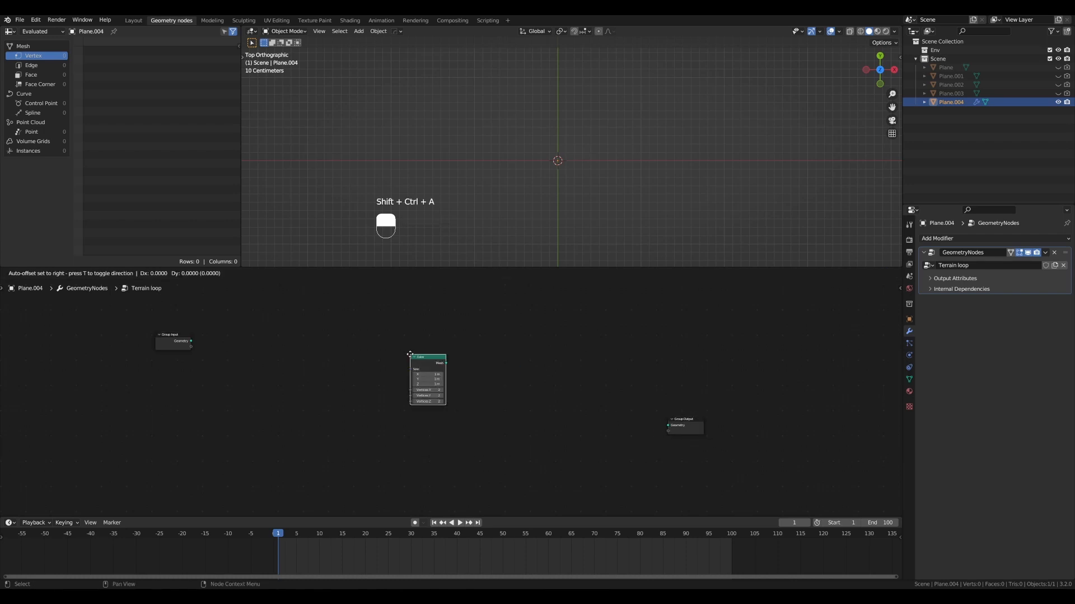
{"action": "left_click", "coordinate": [426, 358]}
{"action": "scroll", "coordinate": [440, 347], "scroll_direction": "up", "scroll_amount": 2}
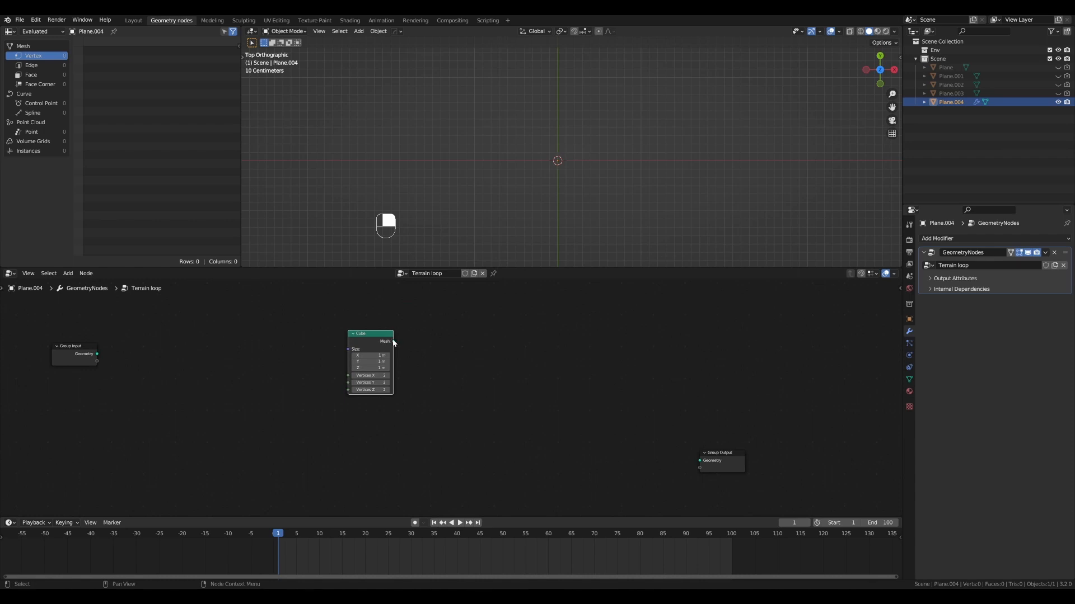
{"action": "left_click_drag", "start_coordinate": [393, 342], "coordinate": [698, 462]}
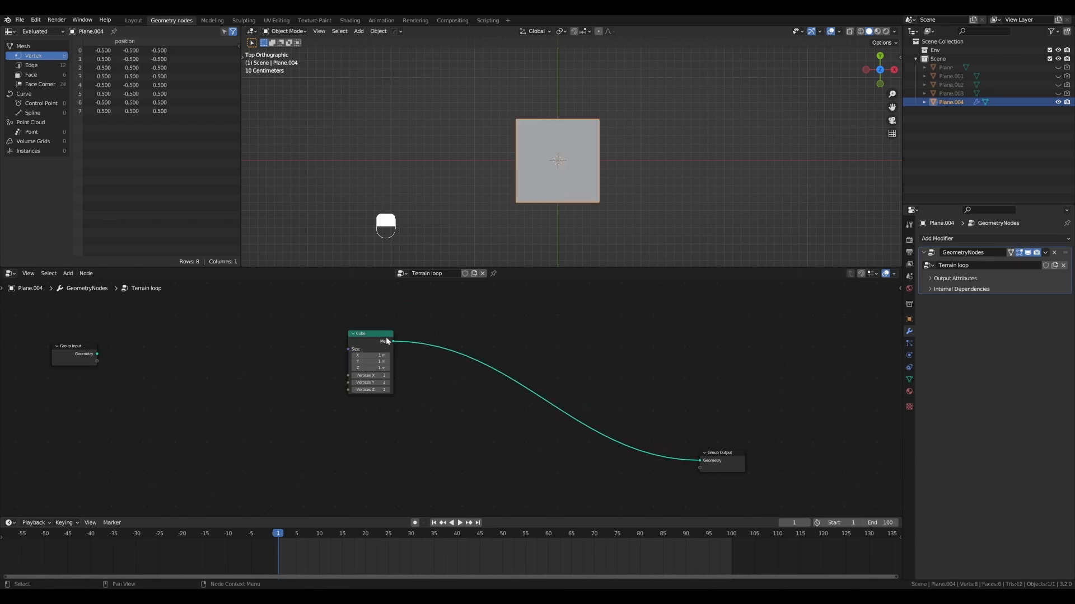
- Move the Cube node slightly closer to the Group Output node
{"action": "left_click_drag", "start_coordinate": [386, 340], "coordinate": [391, 342]}
{"action": "middle_click_drag", "start_coordinate": [627, 196], "coordinate": [577, 140]}
{"action": "left_click_drag", "start_coordinate": [384, 336], "coordinate": [398, 337]}
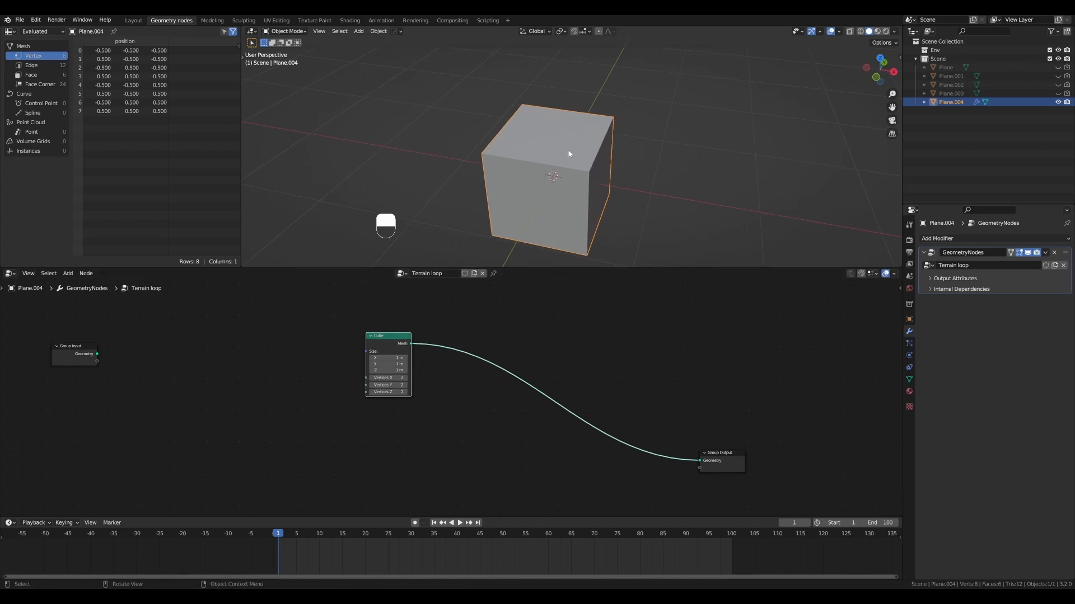
{"action": "scroll", "coordinate": [567, 150], "scroll_direction": "up", "scroll_amount": 3}
{"action": "middle_click_drag", "start_coordinate": [559, 163], "coordinate": [482, 156]}
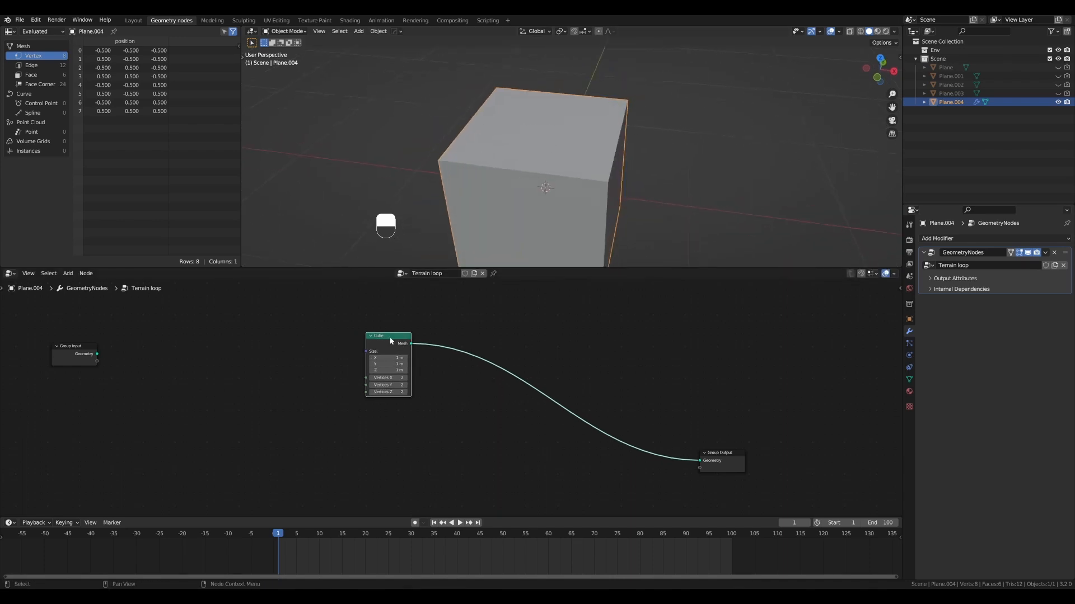
{"action": "left_click", "coordinate": [394, 391]}
- Sketch freehand bump annotations on the cube's top face and erase them
{"action": "mouse_move", "coordinate": [520, 144]}
{"action": "left_mouse_down", "text": "alt"}
{"action": "mouse_move", "coordinate": [527, 90]}
{"action": "mouse_move", "coordinate": [548, 94]}
{"action": "mouse_move", "coordinate": [581, 159]}
{"action": "left_mouse_up", "text": "alt"}
{"action": "key", "text": "d"}
{"action": "left_click_drag", "start_coordinate": [612, 94], "coordinate": [605, 103]}
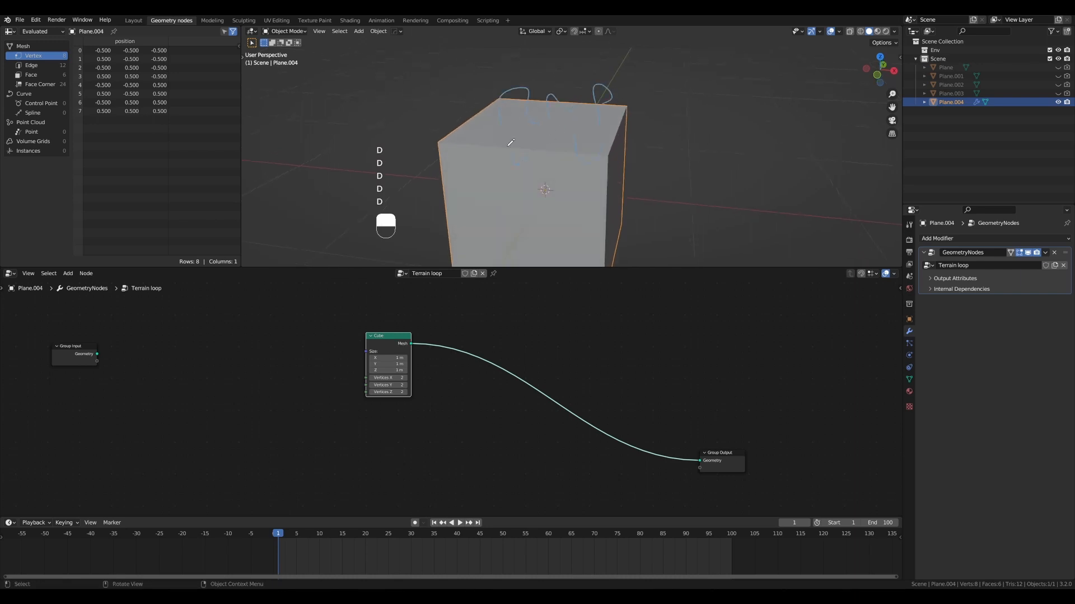
{"action": "left_click_drag", "start_coordinate": [460, 115], "coordinate": [473, 118]}
{"action": "key", "text": "ctrl+d"}
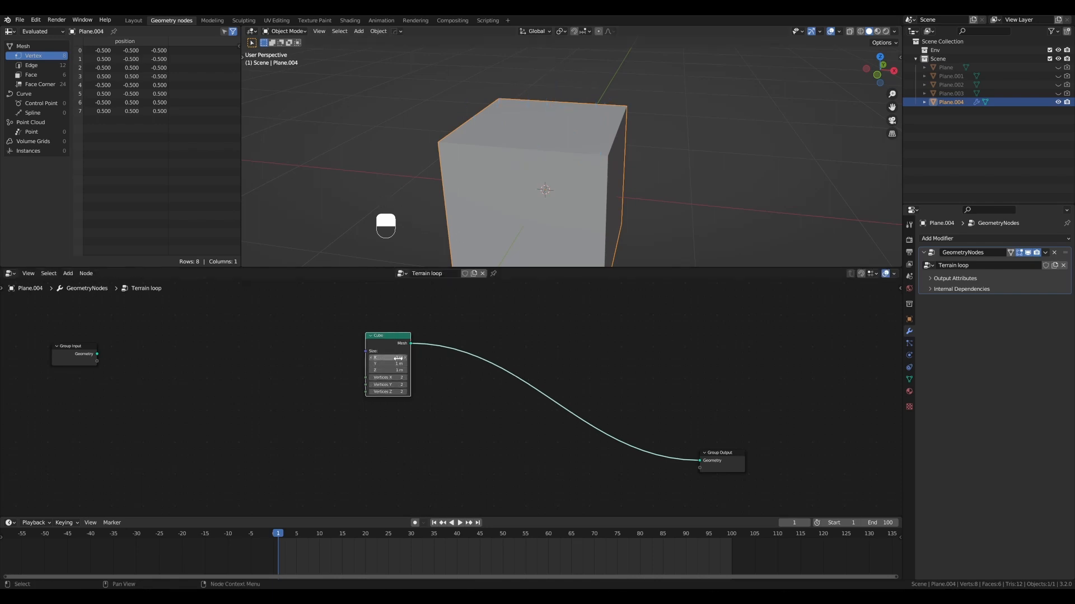
{"action": "left_click_drag", "start_coordinate": [383, 358], "coordinate": [382, 364]}
{"action": "type", "text": "64"}
{"action": "key", "text": "Return"}
{"action": "key", "text": "ctrl+z"}
- Set both Vertices X and Vertices Y of the Cube node to 64
{"action": "left_click_drag", "start_coordinate": [396, 377], "coordinate": [396, 385]}
{"action": "type", "text": "64"}
{"action": "key", "text": "Return"}
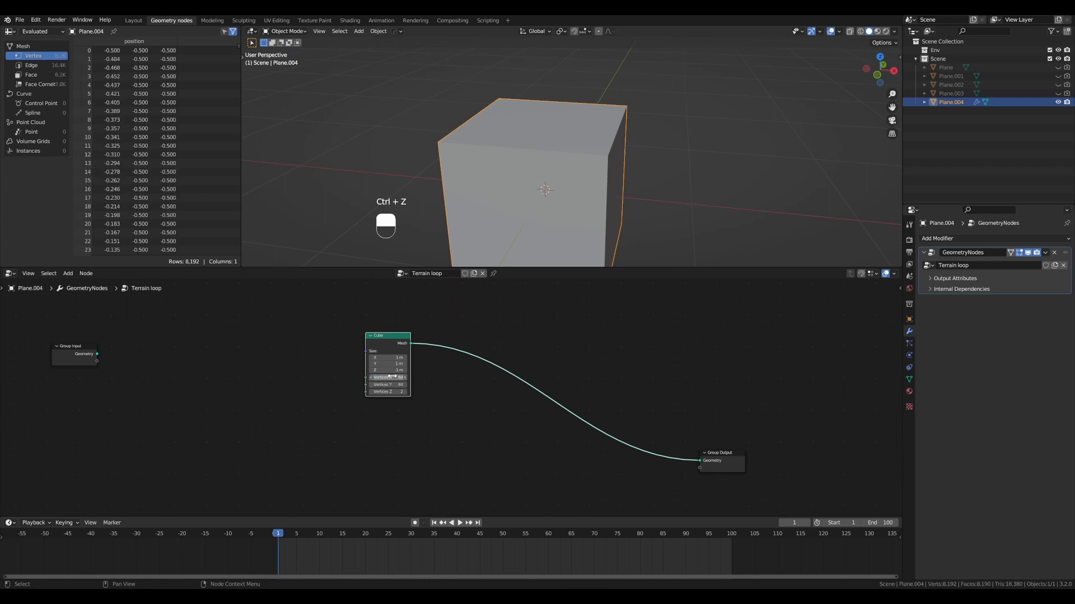
- Turn on the wireframe overlay so the cube's subdivisions show in the viewport
{"action": "scroll", "coordinate": [542, 176], "scroll_direction": "down", "scroll_amount": 2}
{"action": "left_click_drag", "start_coordinate": [542, 176], "coordinate": [532, 164], "text": "alt"}
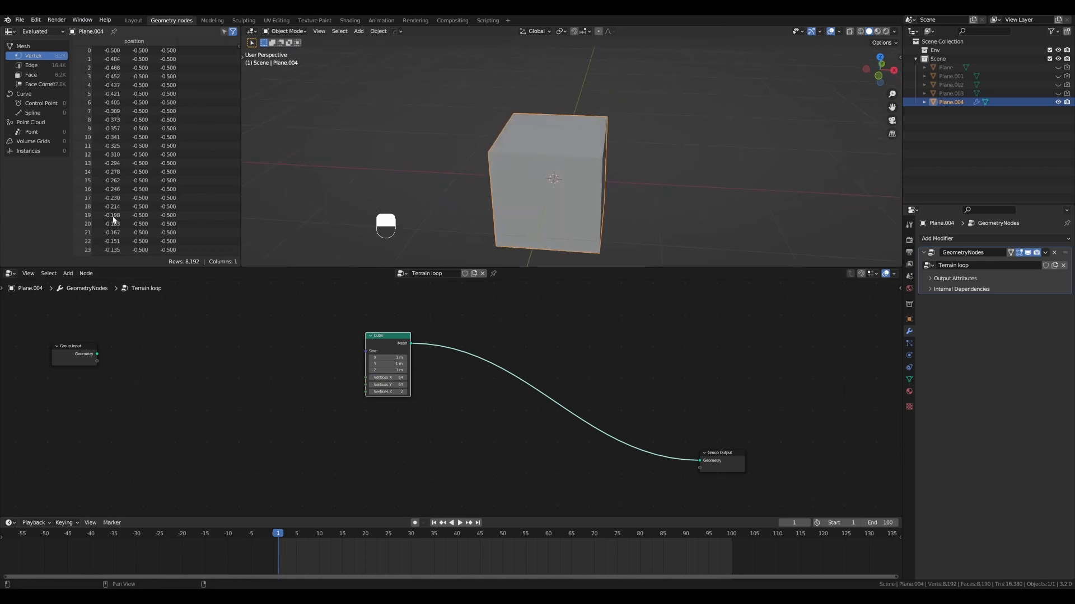
{"action": "left_click_drag", "start_coordinate": [610, 153], "coordinate": [518, 152], "text": "alt"}
{"action": "key", "text": "y"}
{"action": "scroll", "coordinate": [526, 142], "scroll_direction": "up", "scroll_amount": 6}
{"action": "scroll", "coordinate": [549, 140], "scroll_direction": "down", "scroll_amount": 4}
{"action": "scroll", "coordinate": [587, 150], "scroll_direction": "down", "scroll_amount": 4}
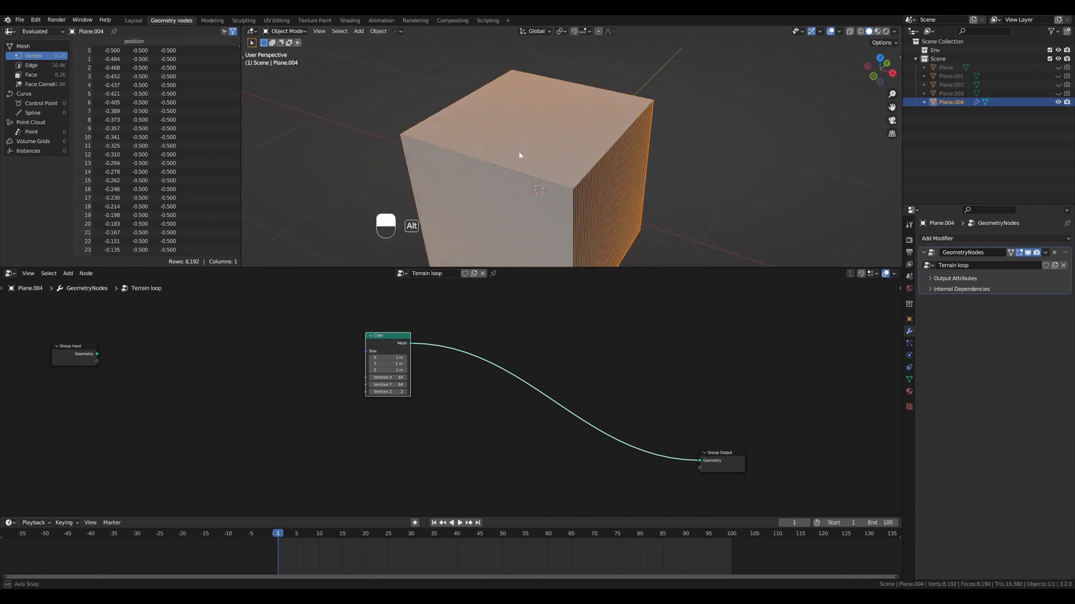
- Move the Cube node further from the Group Output and deselect the cube object in the viewport
{"action": "left_click_drag", "start_coordinate": [383, 336], "coordinate": [288, 339]}
{"action": "scroll", "coordinate": [501, 210], "scroll_direction": "down", "scroll_amount": 2}
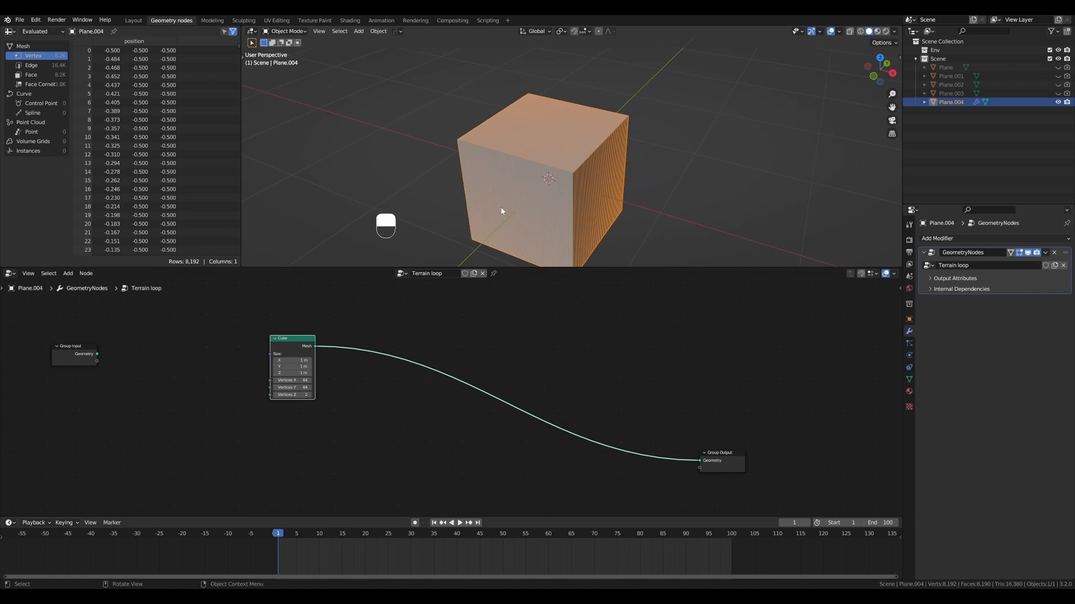
{"action": "left_click", "coordinate": [669, 157]}
- Sketch freehand terrain-like curves above the cube's top face as annotations and erase them
{"action": "left_click_drag", "start_coordinate": [592, 173], "coordinate": [535, 128], "text": "alt"}
{"action": "key", "text": "d"}
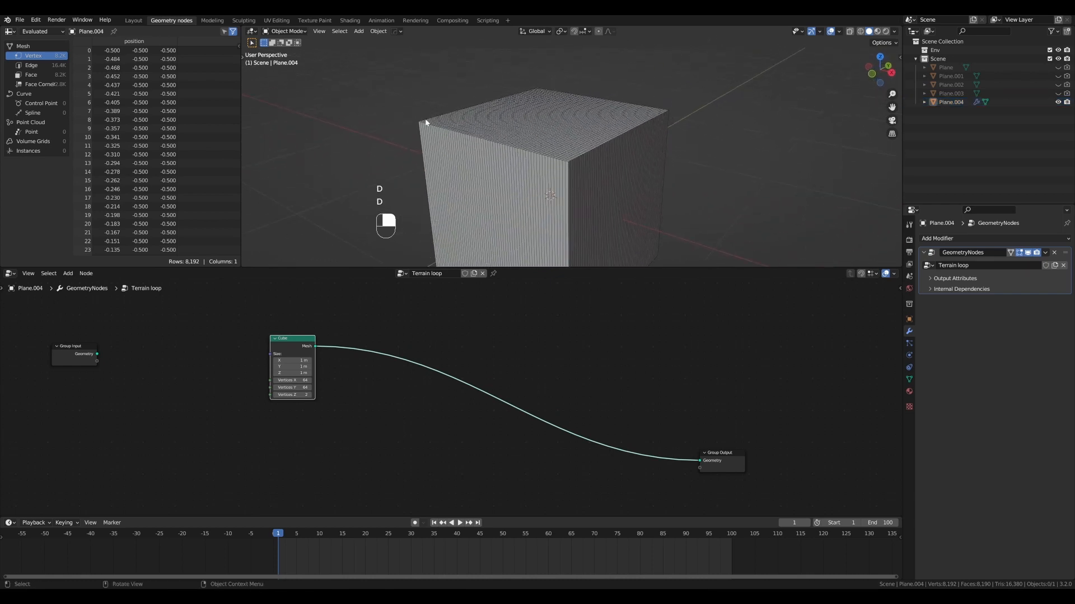
{"action": "key", "text": "d"}
{"action": "key", "text": "d"}
{"action": "key", "text": "d"}
{"action": "scroll", "coordinate": [494, 125], "scroll_direction": "up", "scroll_amount": 2}
{"action": "scroll", "coordinate": [487, 126], "scroll_direction": "down", "scroll_amount": 1}
{"action": "mouse_move", "coordinate": [488, 126]}
{"action": "left_mouse_down", "text": "alt"}
{"action": "mouse_move", "coordinate": [533, 119]}
{"action": "mouse_move", "coordinate": [504, 97]}
{"action": "mouse_move", "coordinate": [512, 129]}
{"action": "mouse_move", "coordinate": [546, 99]}
{"action": "mouse_move", "coordinate": [585, 117]}
{"action": "mouse_move", "coordinate": [624, 108]}
{"action": "left_mouse_up", "text": "alt"}
{"action": "scroll", "coordinate": [496, 121], "scroll_direction": "down", "scroll_amount": 2}
{"action": "key", "text": "d"}
{"action": "key", "text": "d"}
{"action": "key", "text": "d"}
{"action": "key", "text": "d"}
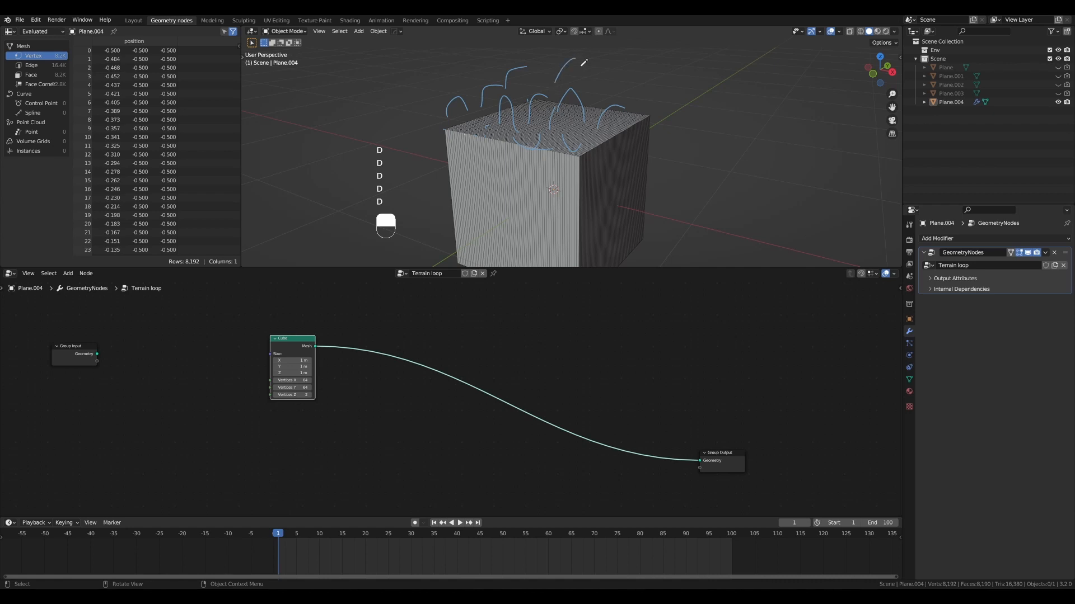
{"action": "mouse_move", "coordinate": [582, 64]}
{"action": "left_mouse_down"}
{"action": "mouse_move", "coordinate": [584, 82]}
{"action": "mouse_move", "coordinate": [619, 97]}
{"action": "left_mouse_up"}
{"action": "key", "text": "ctrl+d"}
{"action": "key", "text": "d"}
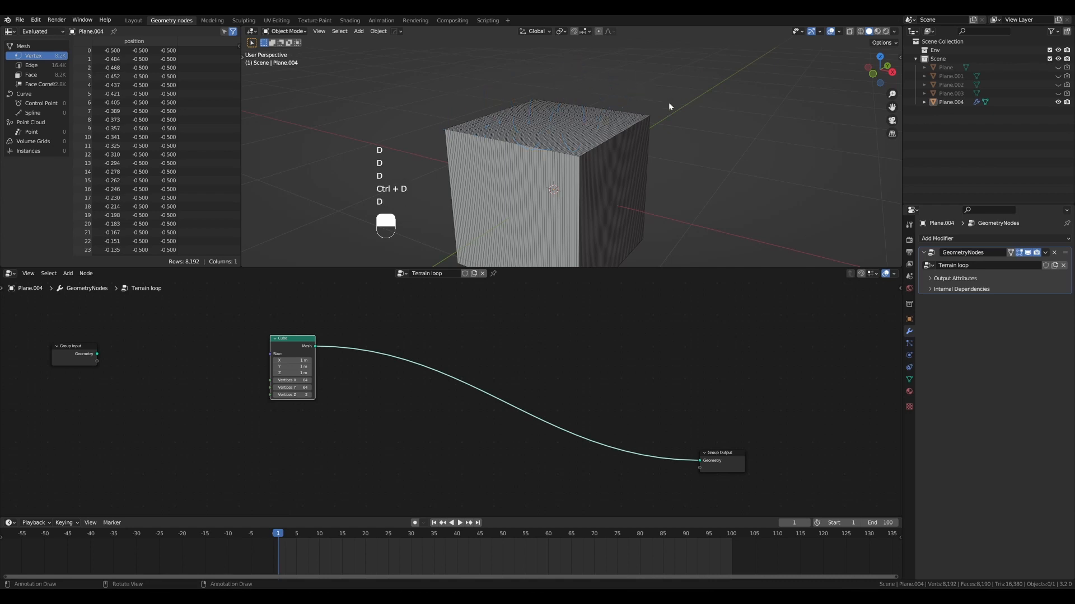
{"action": "left_click_drag", "start_coordinate": [671, 115], "coordinate": [537, 74]}
{"action": "key", "text": "d"}
{"action": "key", "text": "ctrl+d"}
- Add a Set Position node and insert it on the link between the Cube and Group Output nodes
{"action": "mouse_move", "coordinate": [612, 125]}
{"action": "middle_mouse_down"}
{"action": "mouse_move", "coordinate": [593, 168]}
{"action": "mouse_move", "coordinate": [610, 177]}
{"action": "mouse_move", "coordinate": [535, 159]}
{"action": "middle_mouse_up"}
{"action": "key", "text": "shift+ctrl+a"}
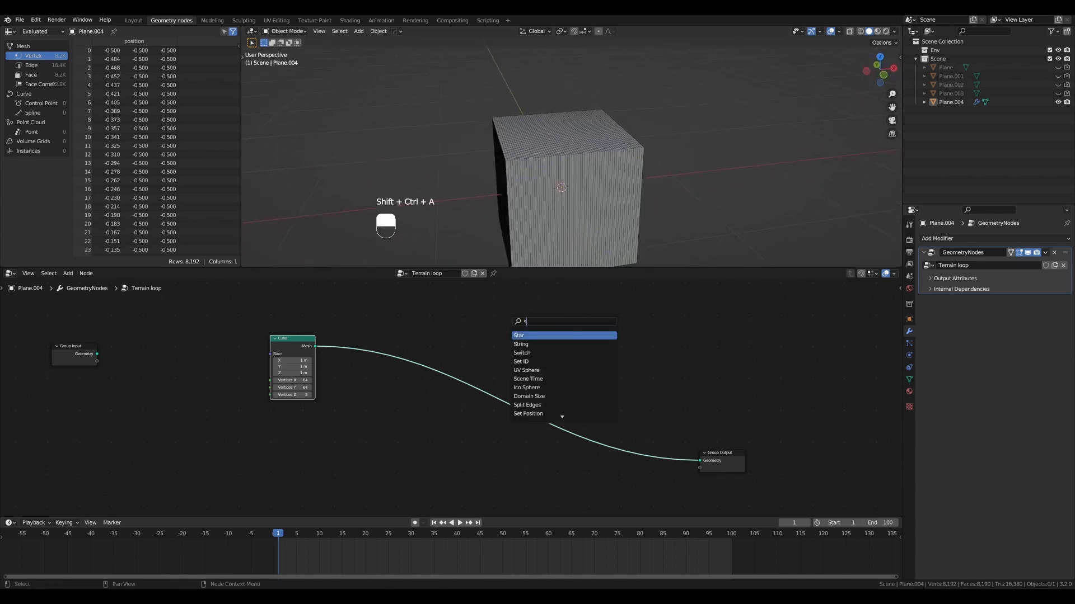
{"action": "type", "text": "setpo"}
{"action": "key", "text": "Return"}
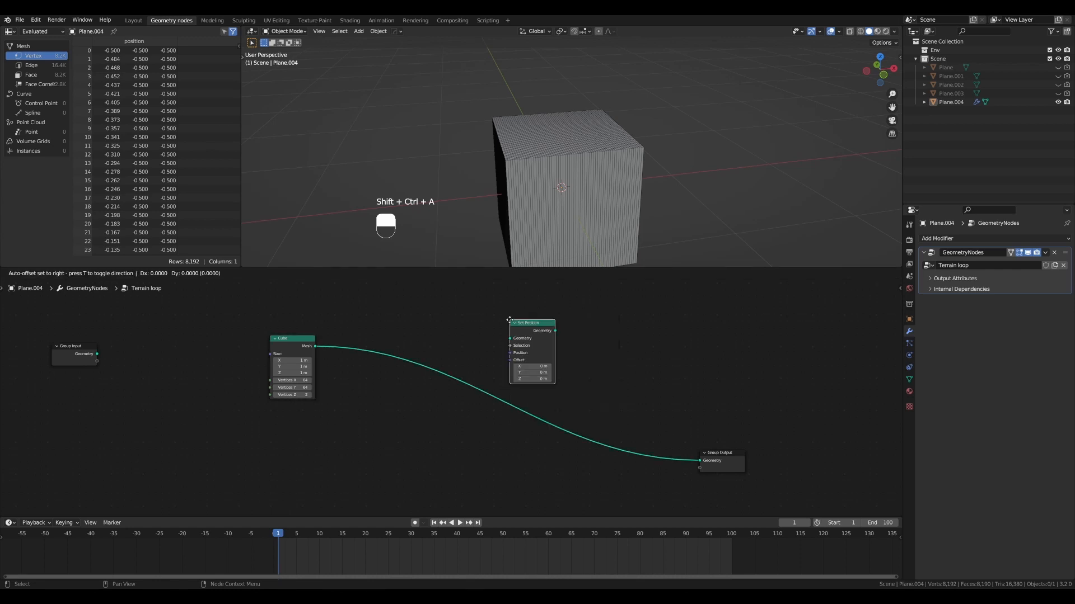
{"action": "left_click", "coordinate": [592, 408]}
- Rearrange the Cube, Set Position and Group Output nodes, keeping Set Position beside the output and wide space after the Cube
{"action": "left_click_drag", "start_coordinate": [294, 334], "coordinate": [273, 310]}
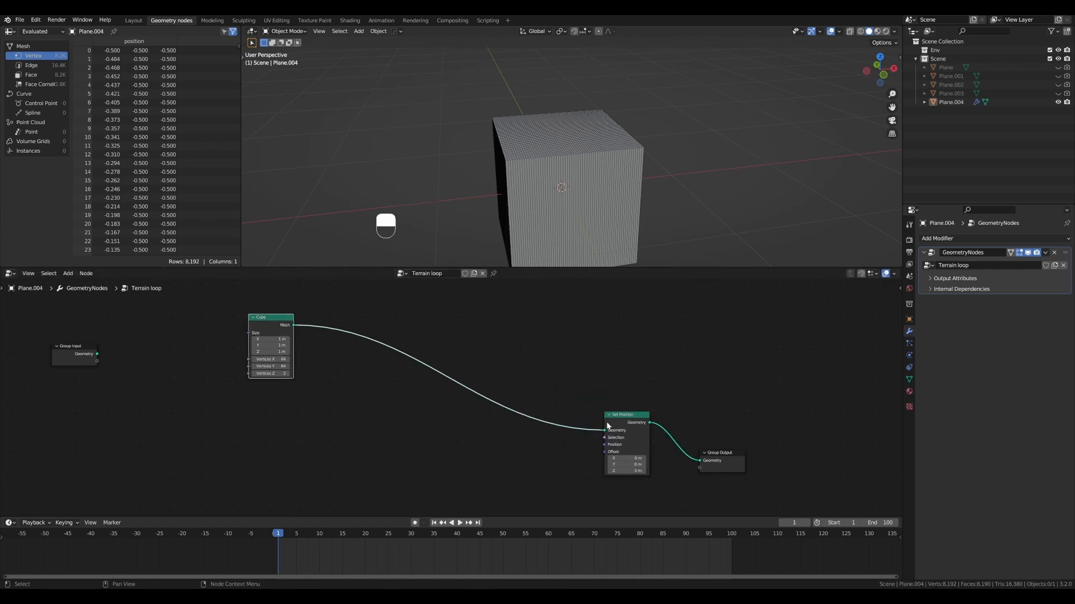
{"action": "left_click_drag", "start_coordinate": [614, 416], "coordinate": [615, 424]}
{"action": "left_click_drag", "start_coordinate": [735, 450], "coordinate": [736, 414]}
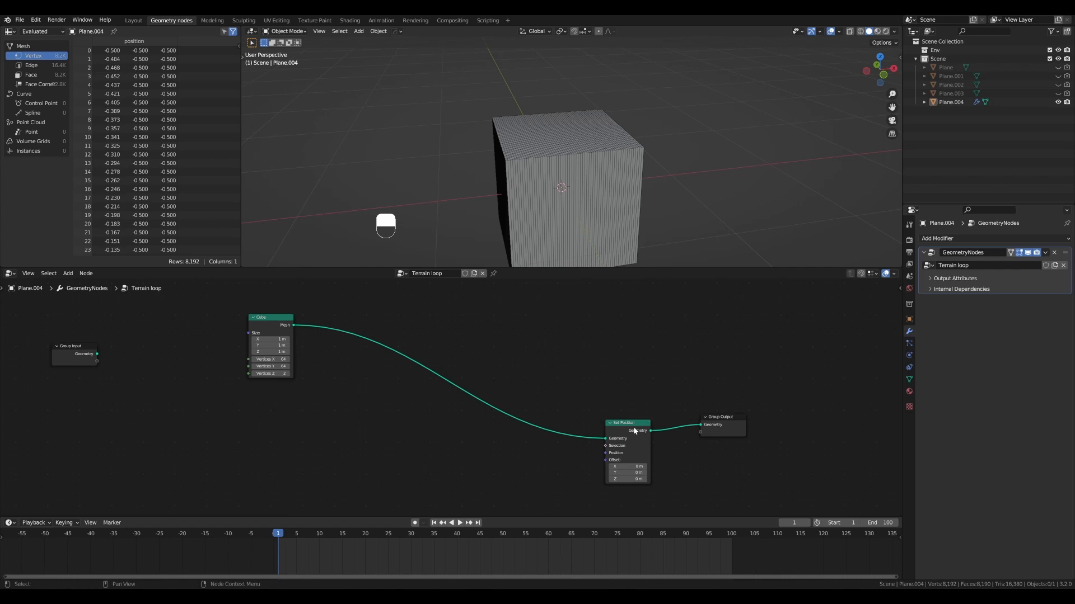
{"action": "left_click_drag", "start_coordinate": [638, 424], "coordinate": [647, 392]}
{"action": "scroll", "coordinate": [632, 357], "scroll_direction": "up", "scroll_amount": 3}
{"action": "scroll", "coordinate": [566, 347], "scroll_direction": "down", "scroll_amount": 1}
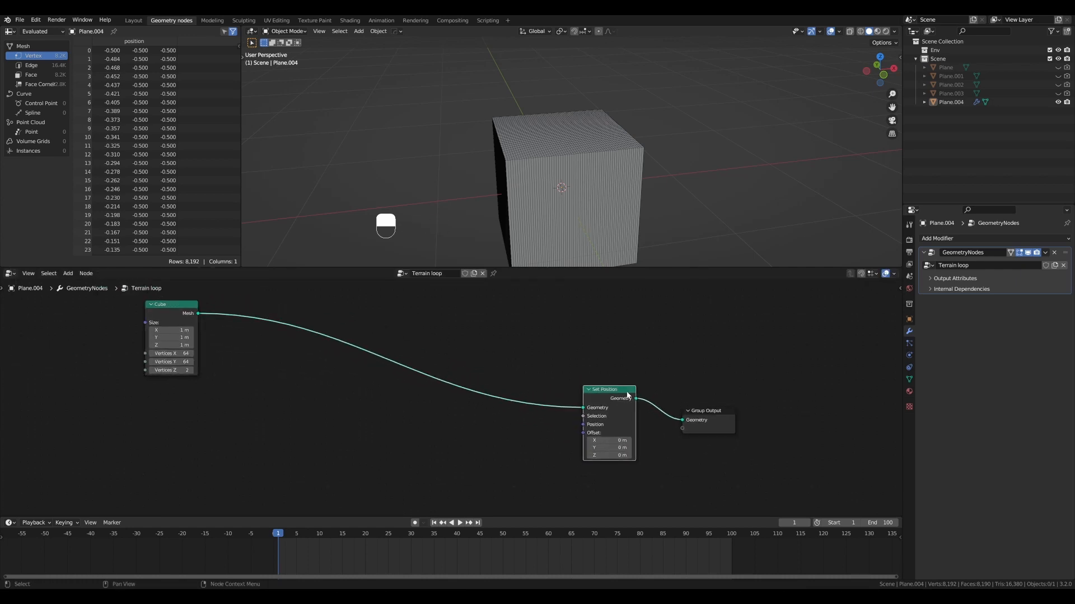
{"action": "scroll", "coordinate": [470, 420], "scroll_direction": "down", "scroll_amount": 1}
{"action": "left_click_drag", "start_coordinate": [233, 328], "coordinate": [228, 329]}
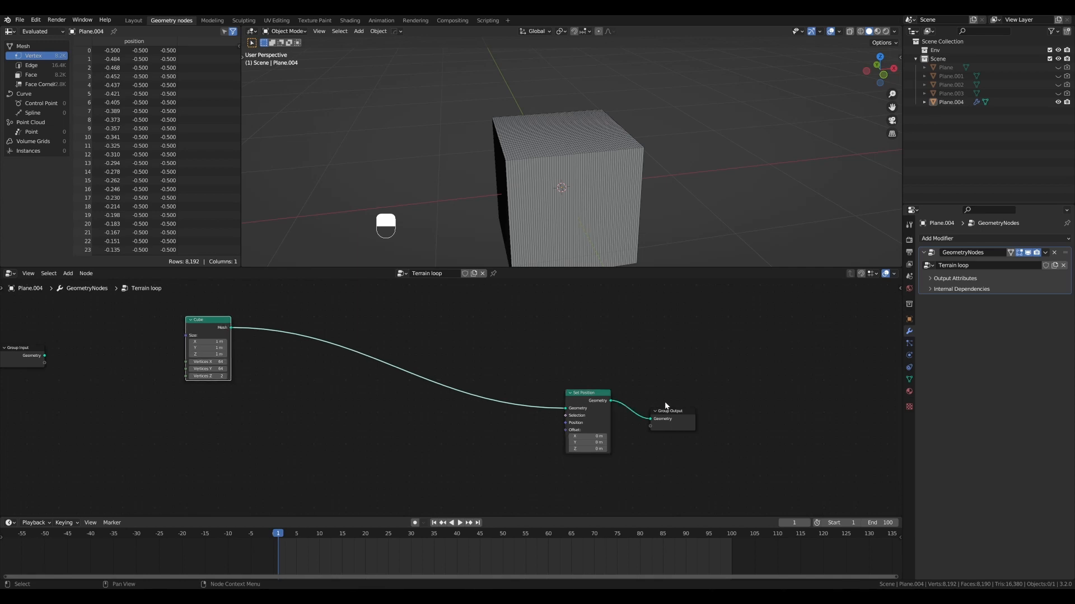
{"action": "left_click_drag", "start_coordinate": [665, 410], "coordinate": [663, 408]}
{"action": "left_click_drag", "start_coordinate": [586, 392], "coordinate": [580, 362]}
{"action": "scroll", "coordinate": [589, 391], "scroll_direction": "up", "scroll_amount": 2}
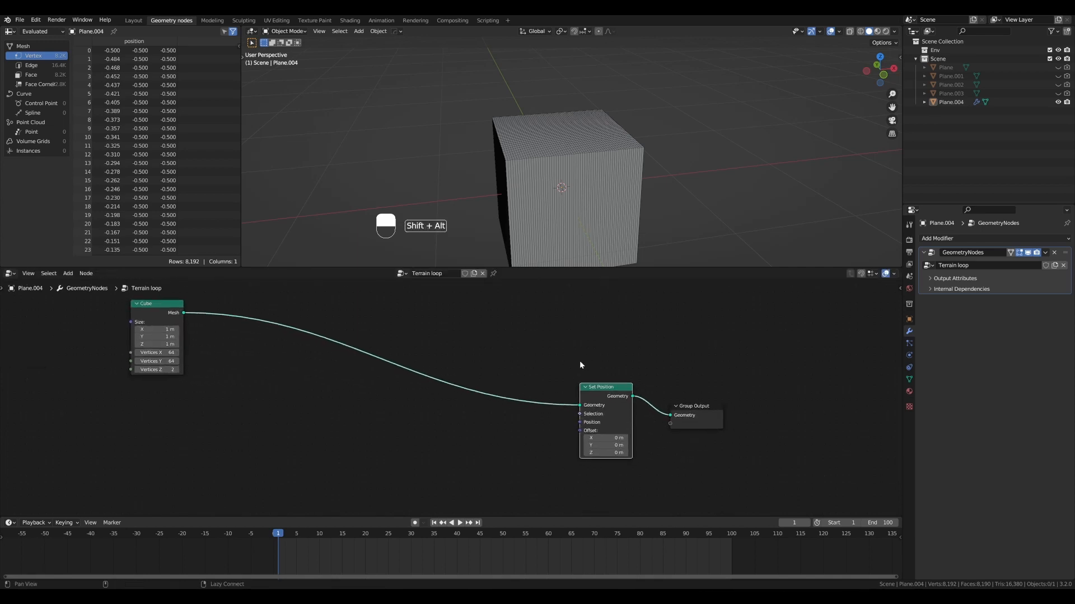
- Try changing the Z offset of the Set Position node and undo the change
{"action": "left_click_drag", "start_coordinate": [608, 453], "coordinate": [683, 452], "text": "shift"}
{"action": "key", "text": "ctrl+z"}
{"action": "scroll", "coordinate": [622, 393], "scroll_direction": "down", "scroll_amount": 2}
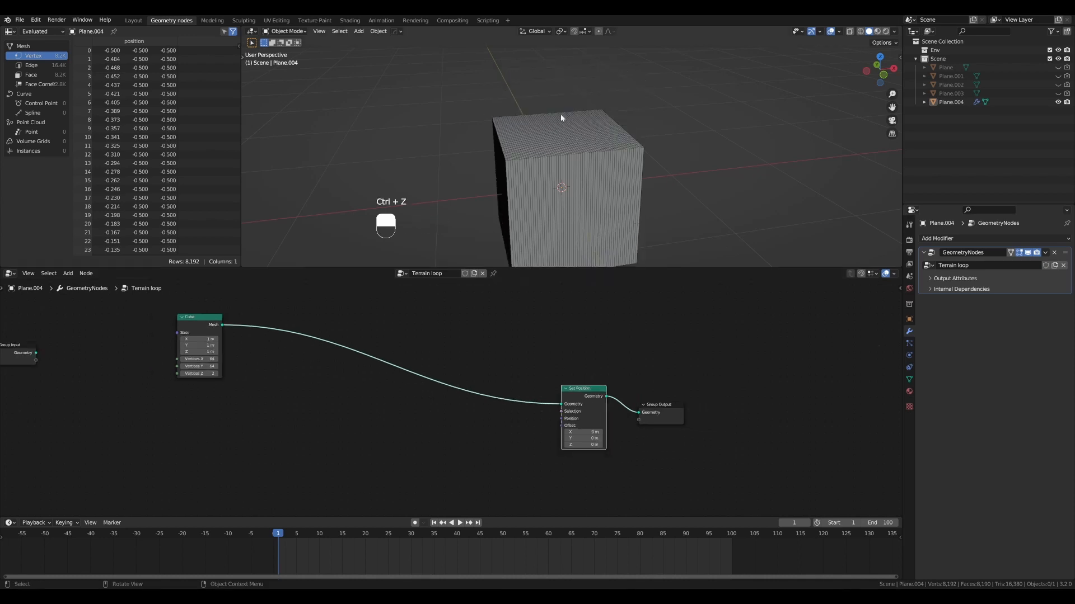
- Annotate an outline around the cube's top face, mark the Set Position node's Selection input, and erase the marks
{"action": "mouse_move", "coordinate": [559, 113]}
{"action": "left_mouse_down", "text": "alt"}
{"action": "mouse_move", "coordinate": [563, 126]}
{"action": "mouse_move", "coordinate": [459, 117]}
{"action": "mouse_move", "coordinate": [688, 164]}
{"action": "mouse_move", "coordinate": [589, 84]}
{"action": "left_mouse_up", "text": "alt"}
{"action": "key", "text": "d"}
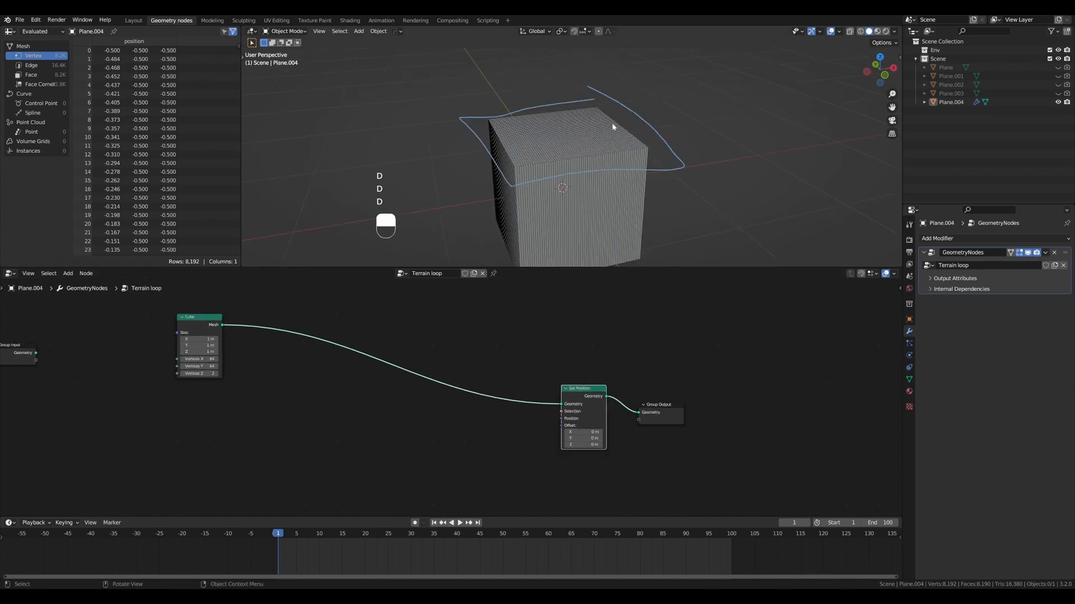
{"action": "key", "text": "ctrl+z"}
{"action": "key", "text": "d"}
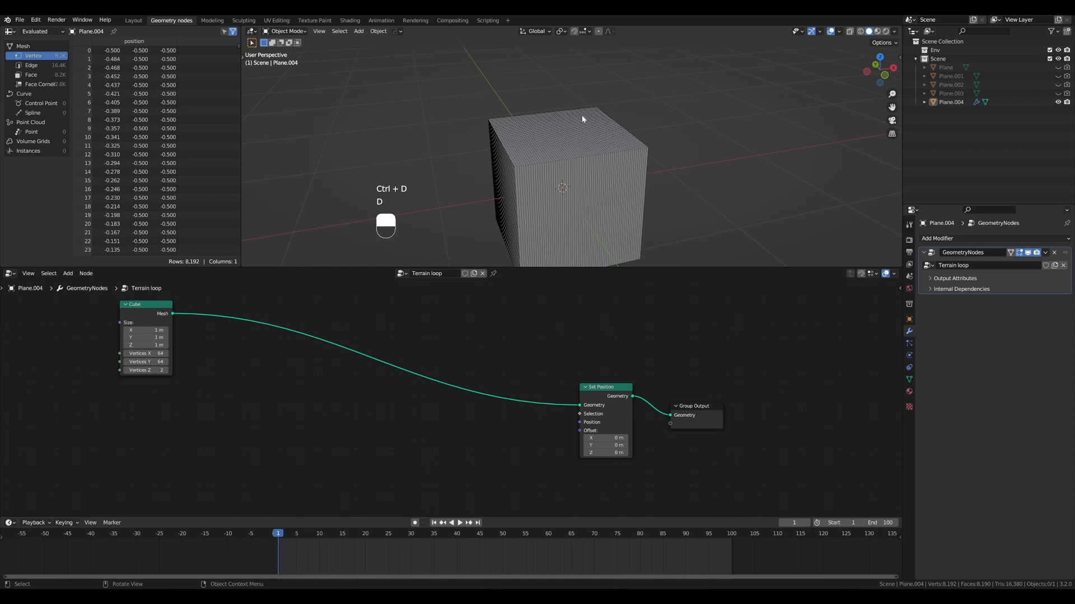
{"action": "mouse_move", "coordinate": [592, 104]}
{"action": "left_mouse_down"}
{"action": "mouse_move", "coordinate": [495, 110]}
{"action": "mouse_move", "coordinate": [524, 184]}
{"action": "mouse_move", "coordinate": [599, 92]}
{"action": "left_mouse_up"}
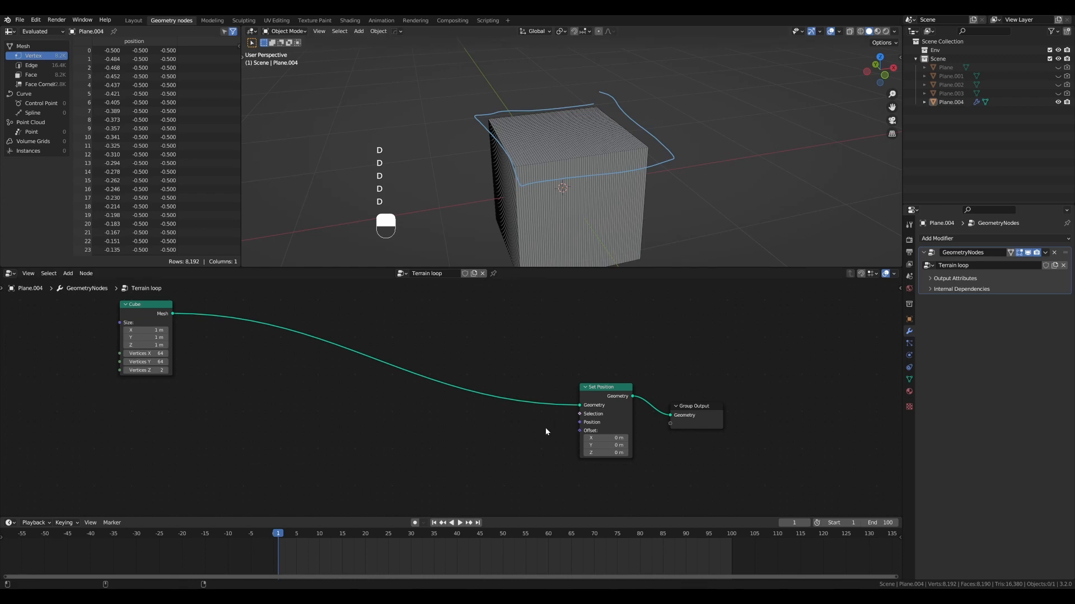
{"action": "mouse_move", "coordinate": [516, 425]}
{"action": "left_mouse_down"}
{"action": "mouse_move", "coordinate": [571, 412]}
{"action": "mouse_move", "coordinate": [570, 422]}
{"action": "left_mouse_up"}
{"action": "key", "text": "ctrl+d"}
{"action": "scroll", "coordinate": [442, 321], "scroll_direction": "down", "scroll_amount": 2}
{"action": "left_click_drag", "start_coordinate": [442, 320], "coordinate": [521, 344], "text": "alt+shift"}
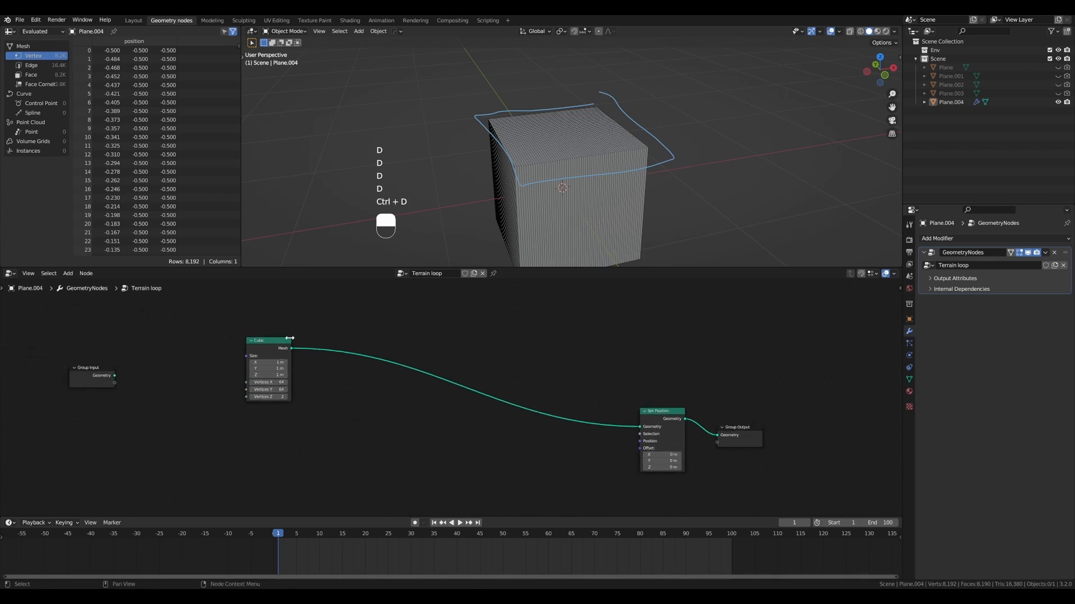
{"action": "left_click_drag", "start_coordinate": [273, 341], "coordinate": [265, 341]}
{"action": "mouse_move", "coordinate": [572, 166]}
{"action": "left_mouse_down", "text": "alt"}
{"action": "mouse_move", "coordinate": [537, 155]}
{"action": "mouse_move", "coordinate": [554, 165]}
{"action": "mouse_move", "coordinate": [581, 148]}
{"action": "mouse_move", "coordinate": [536, 147]}
{"action": "mouse_move", "coordinate": [596, 149]}
{"action": "mouse_move", "coordinate": [590, 142]}
{"action": "mouse_move", "coordinate": [616, 139]}
{"action": "mouse_move", "coordinate": [634, 116]}
{"action": "left_mouse_up", "text": "alt"}
{"action": "key", "text": "ctrl+d"}
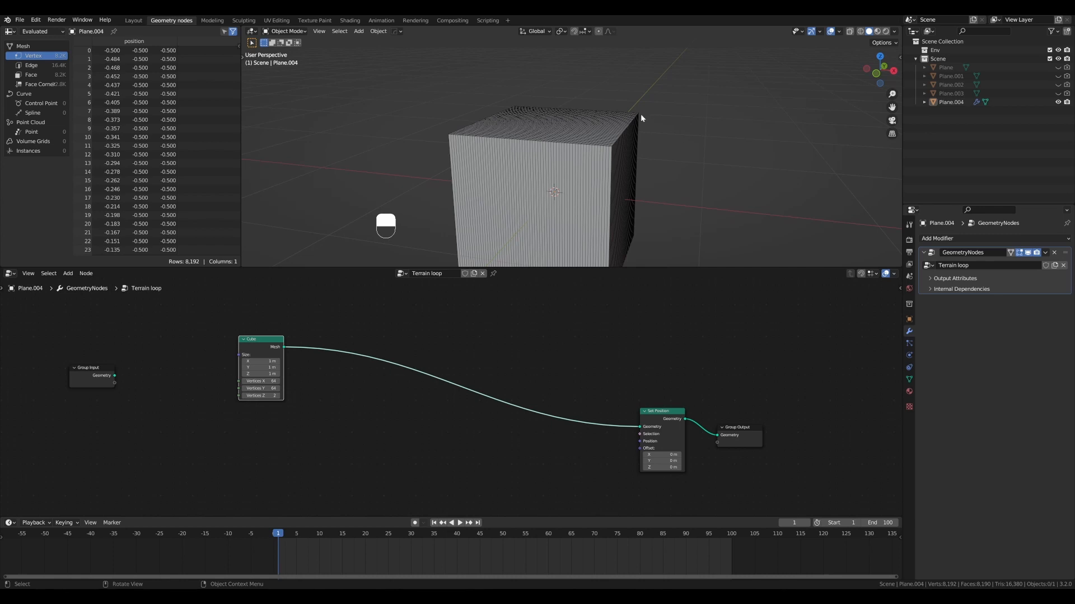
- Draw annotation arrows pointing out of the cube's positive X face and label them (1,0,0)
{"action": "left_click_drag", "start_coordinate": [641, 118], "coordinate": [641, 115], "text": "alt"}
{"action": "key", "text": "d"}
{"action": "key", "text": "d"}
{"action": "key", "text": "d"}
{"action": "key", "text": "d"}
{"action": "key", "text": "d"}
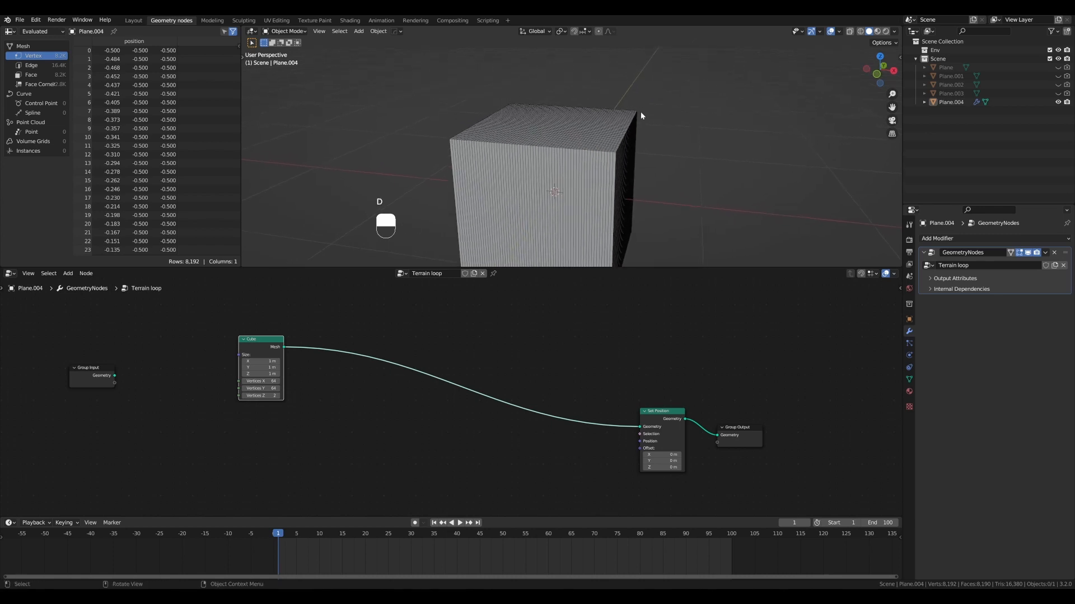
{"action": "mouse_move", "coordinate": [636, 156]}
{"action": "left_mouse_down", "text": "alt"}
{"action": "mouse_move", "coordinate": [624, 157]}
{"action": "mouse_move", "coordinate": [644, 141]}
{"action": "mouse_move", "coordinate": [697, 144]}
{"action": "left_mouse_up", "text": "alt"}
{"action": "key", "text": "ctrl+z"}
{"action": "key", "text": "d"}
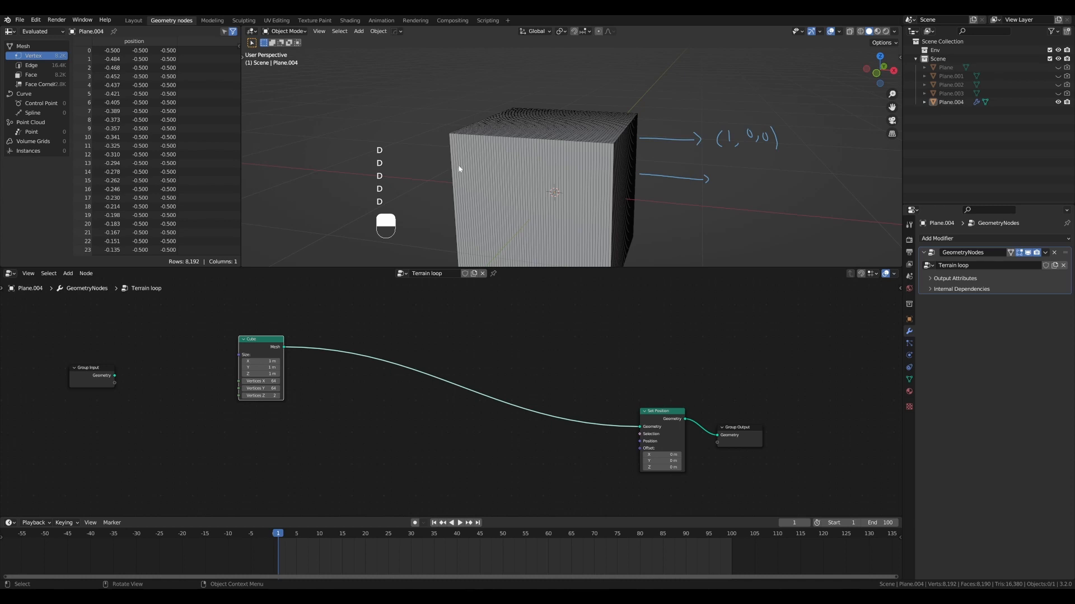
- Annotate the opposite side and top face with normal arrows, label the top (0,0,1), outline it, and erase the drawings
{"action": "mouse_move", "coordinate": [458, 160]}
{"action": "left_mouse_down"}
{"action": "mouse_move", "coordinate": [420, 175]}
{"action": "mouse_move", "coordinate": [423, 210]}
{"action": "mouse_move", "coordinate": [451, 216]}
{"action": "left_mouse_up"}
{"action": "left_click_drag", "start_coordinate": [527, 77], "coordinate": [507, 76]}
{"action": "left_click_drag", "start_coordinate": [549, 115], "coordinate": [545, 65]}
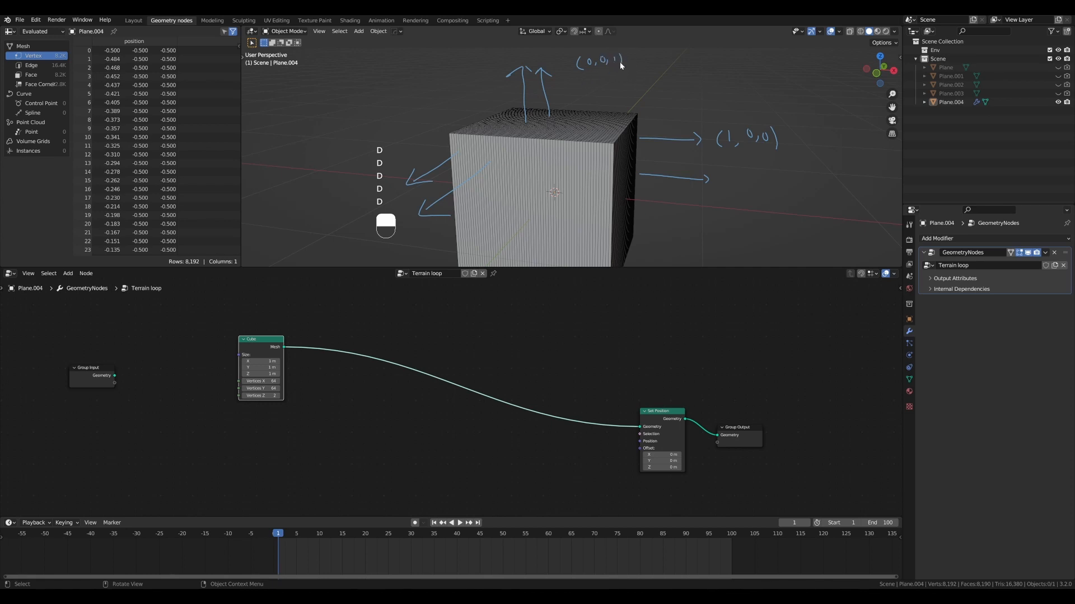
{"action": "left_click_drag", "start_coordinate": [611, 60], "coordinate": [615, 58]}
{"action": "left_click_drag", "start_coordinate": [511, 100], "coordinate": [428, 147]}
{"action": "mouse_move", "coordinate": [476, 163]}
{"action": "left_mouse_down"}
{"action": "mouse_move", "coordinate": [645, 167]}
{"action": "mouse_move", "coordinate": [488, 92]}
{"action": "left_mouse_up"}
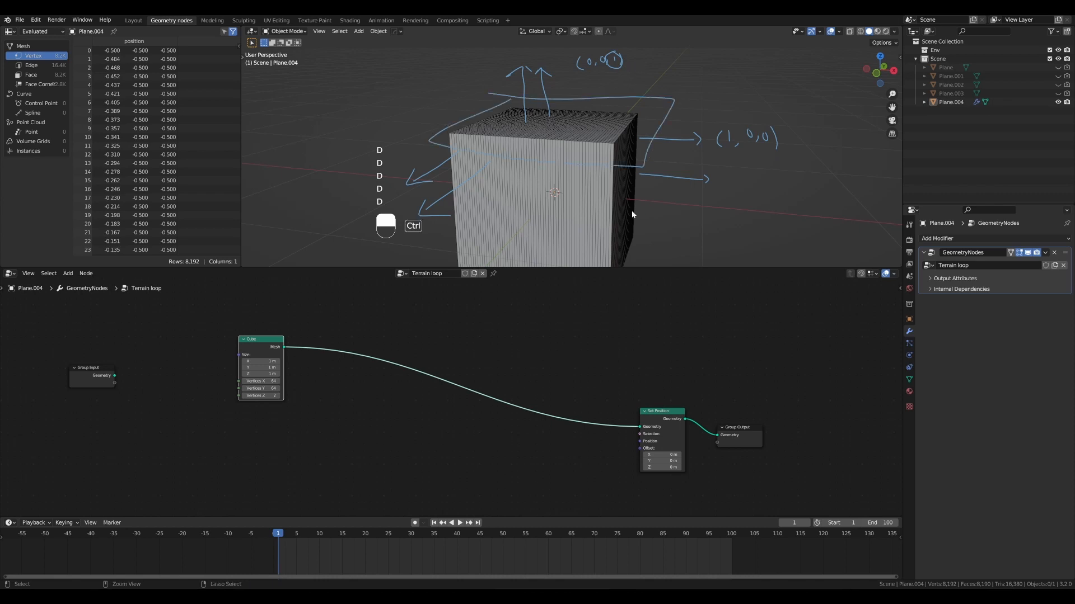
{"action": "key", "text": "ctrl+d"}
- Add a Normal node above the Cube-to-Set Position link and adjust the placement of the Cube and Normal nodes
{"action": "left_click", "coordinate": [391, 418]}
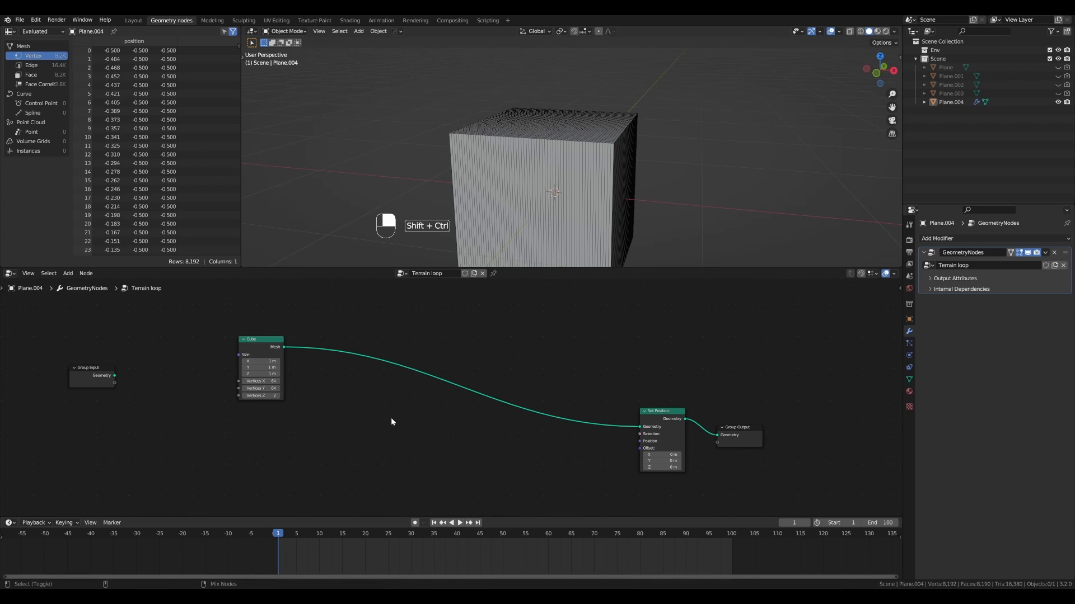
{"action": "key", "text": "shift+ctrl+a"}
{"action": "type", "text": "noram"}
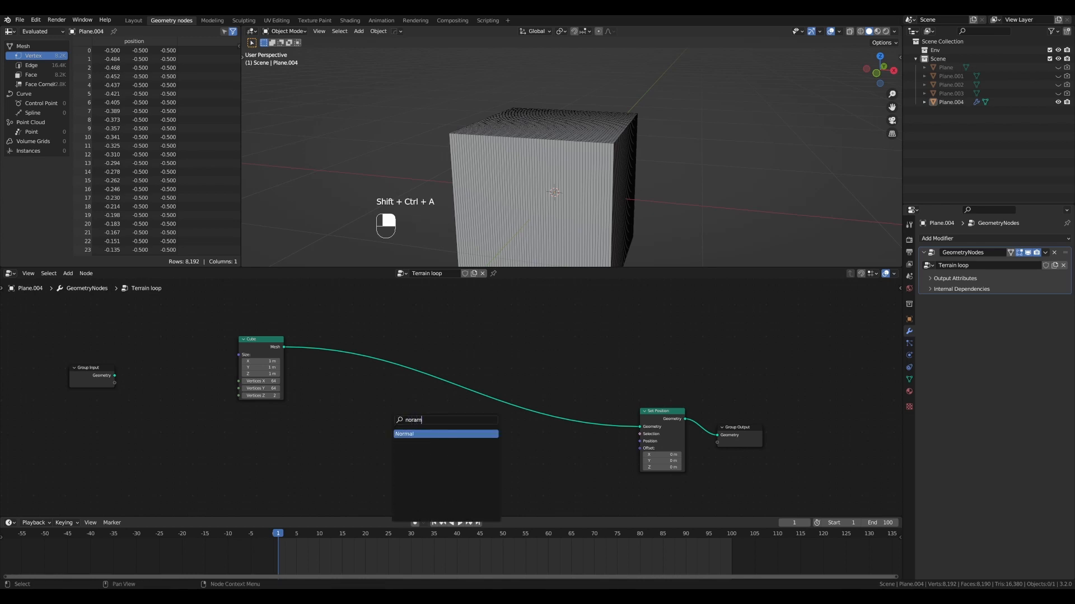
{"action": "key", "text": "Return"}
{"action": "left_click", "coordinate": [459, 335]}
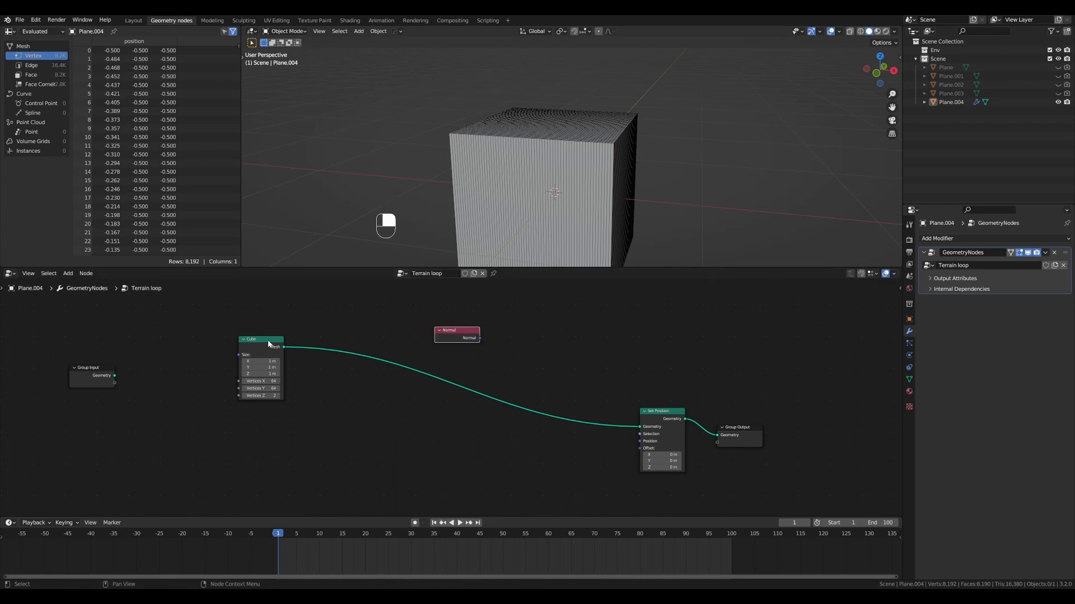
{"action": "left_click_drag", "start_coordinate": [268, 342], "coordinate": [269, 355]}
{"action": "scroll", "coordinate": [459, 336], "scroll_direction": "up", "scroll_amount": 2}
{"action": "scroll", "coordinate": [467, 356], "scroll_direction": "down", "scroll_amount": 3}
{"action": "left_click_drag", "start_coordinate": [465, 331], "coordinate": [435, 329]}
- Add a Separate XYZ node beside the Normal node and connect the Normal output to its Vector input
{"action": "key", "text": "shift+ctrl+a"}
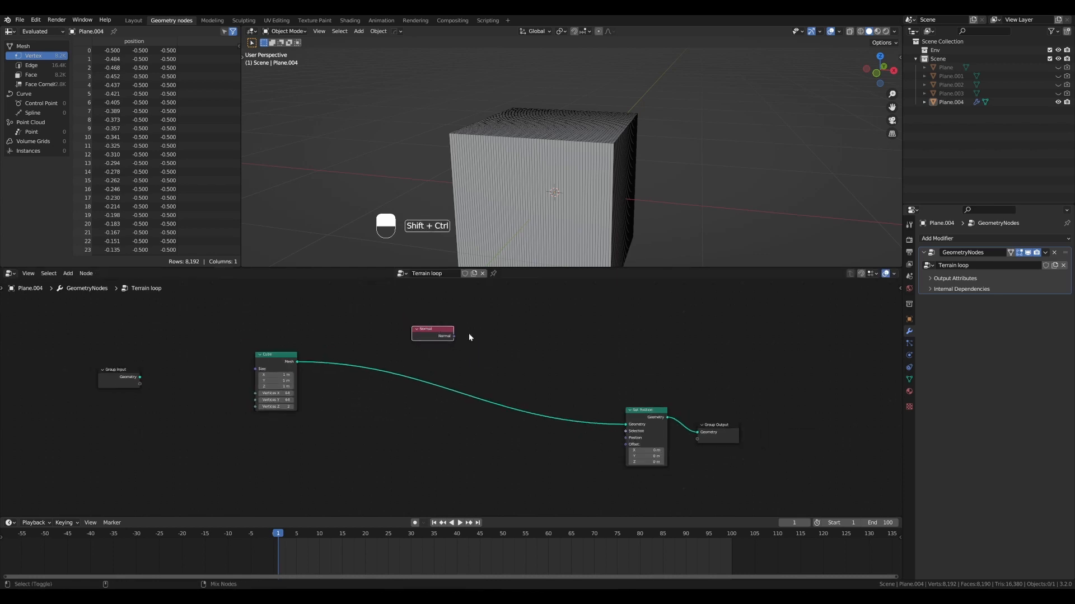
{"action": "type", "text": "sep"}
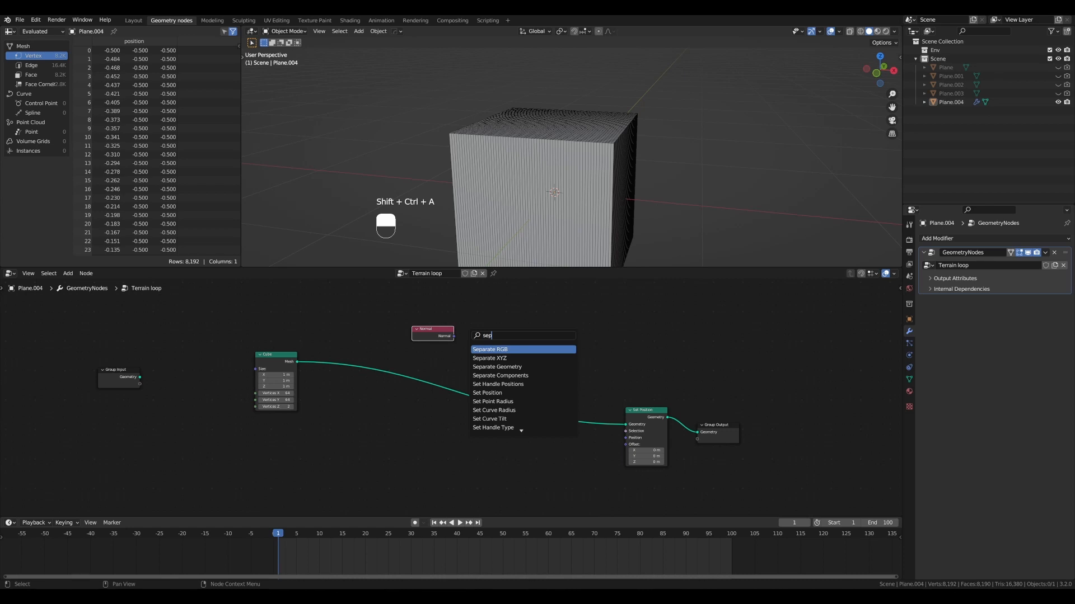
{"action": "left_click", "coordinate": [489, 358]}
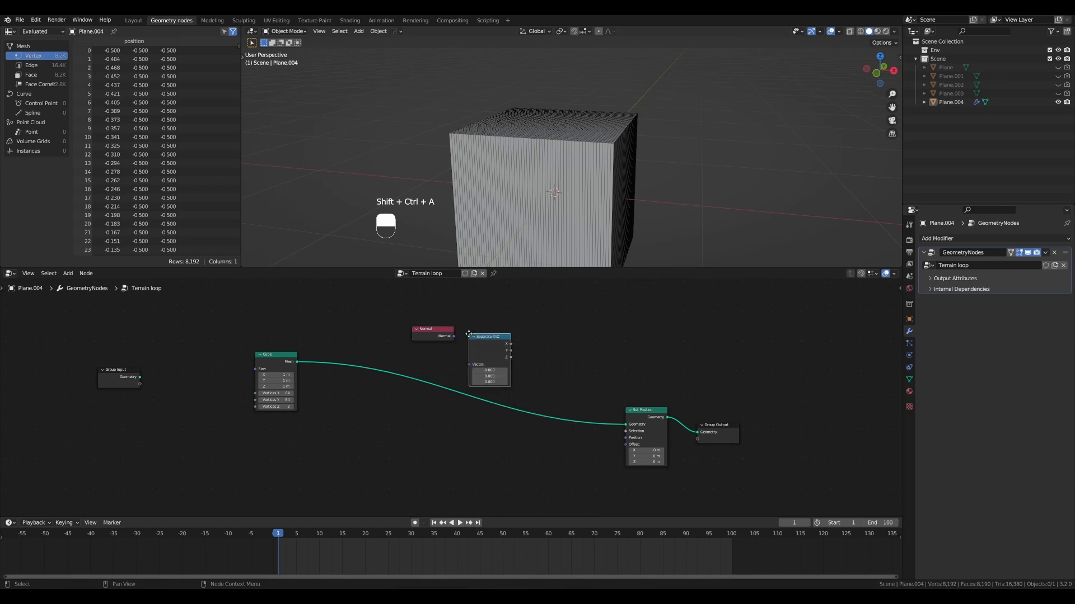
{"action": "left_click", "coordinate": [434, 327]}
{"action": "left_click_drag", "start_coordinate": [432, 329], "coordinate": [450, 348]}
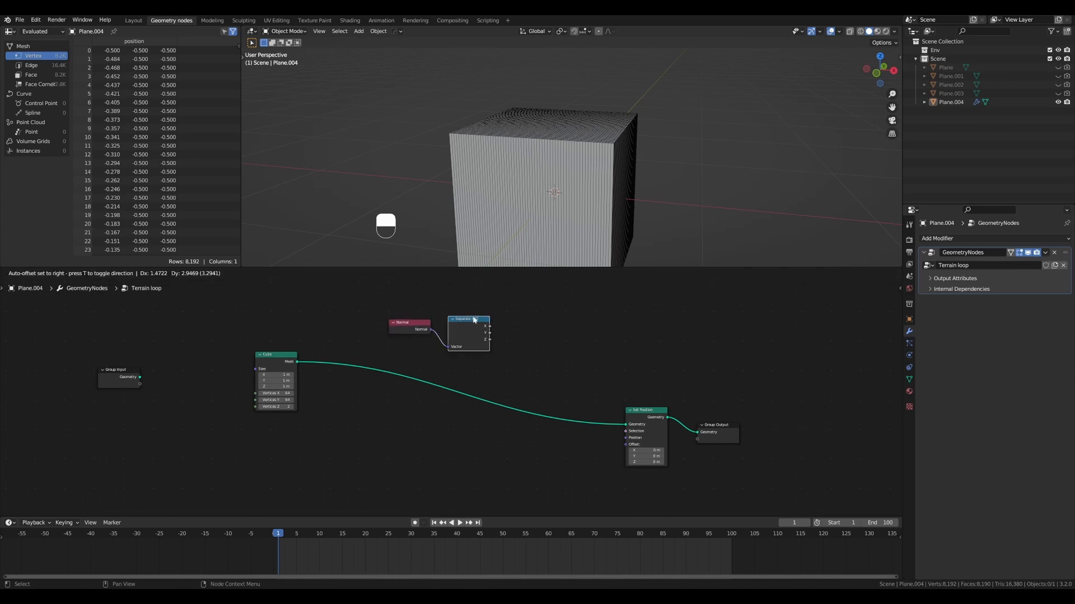
- Circle the Z output of the Separate XYZ node with a freehand annotation
{"action": "scroll", "coordinate": [460, 323], "scroll_direction": "up", "scroll_amount": 2}
{"action": "scroll", "coordinate": [470, 320], "scroll_direction": "down", "scroll_amount": 1}
{"action": "left_click_drag", "start_coordinate": [505, 311], "coordinate": [497, 358], "text": "alt+shift"}
{"action": "key", "text": "d"}
{"action": "left_click", "coordinate": [499, 349]}
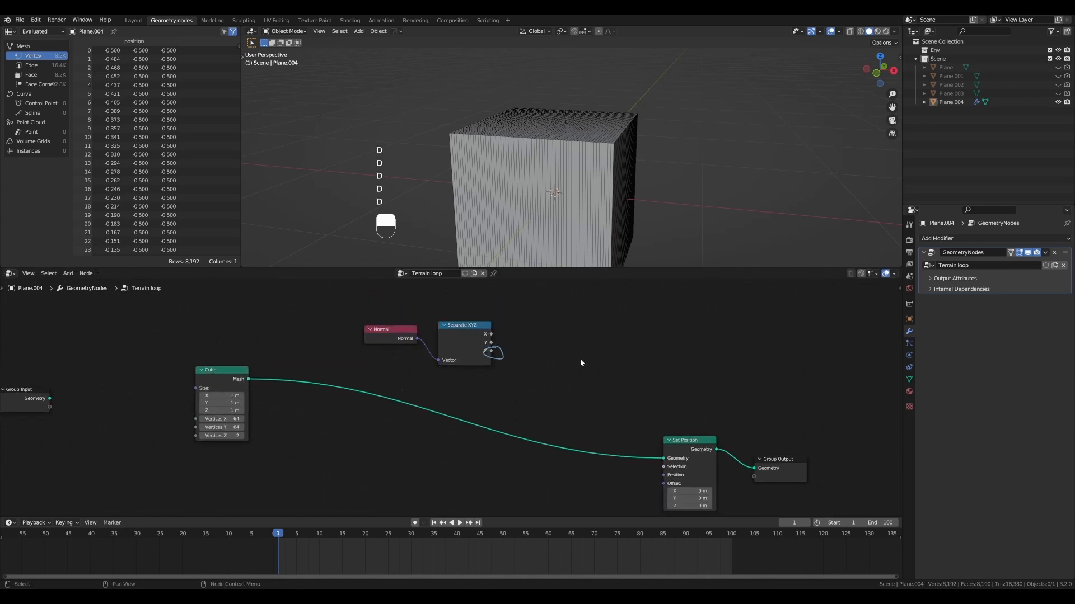
- Erase the annotation, add a Math node set to Greater Than, and feed the Separate XYZ node's Z output into its Value input
{"action": "key", "text": "ctrl+z"}
{"action": "key", "text": "ctrl+shift+a"}
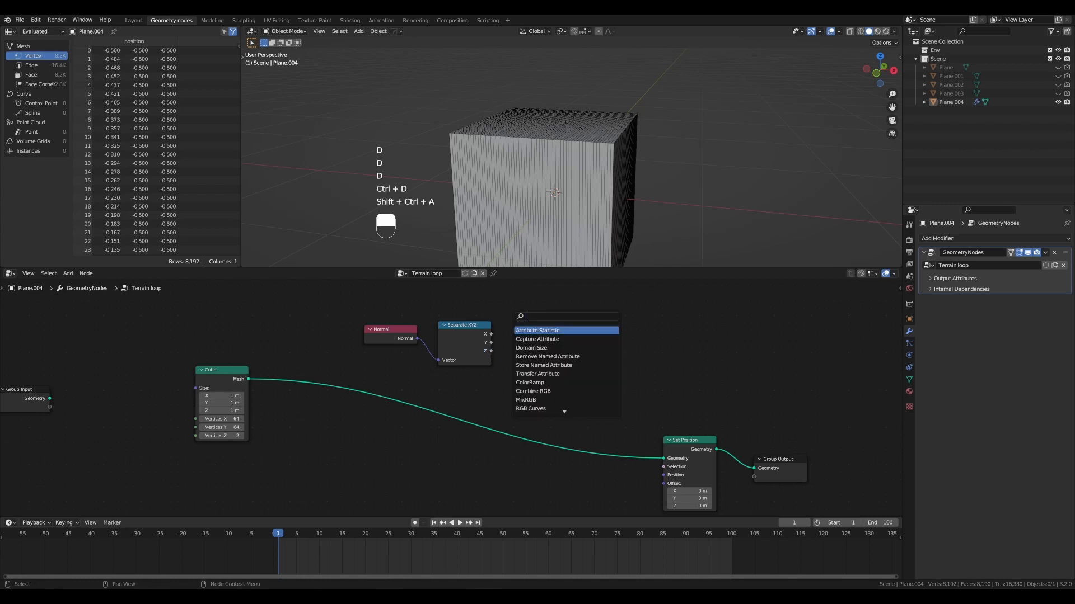
{"action": "type", "text": "add"}
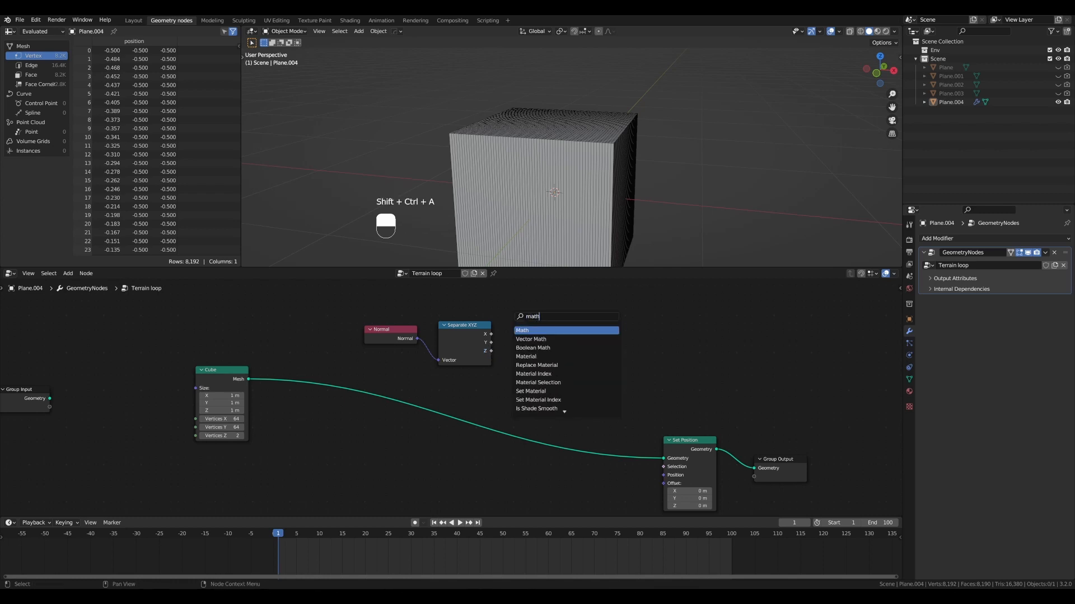
{"action": "key", "text": "Return"}
{"action": "left_click", "coordinate": [541, 342]}
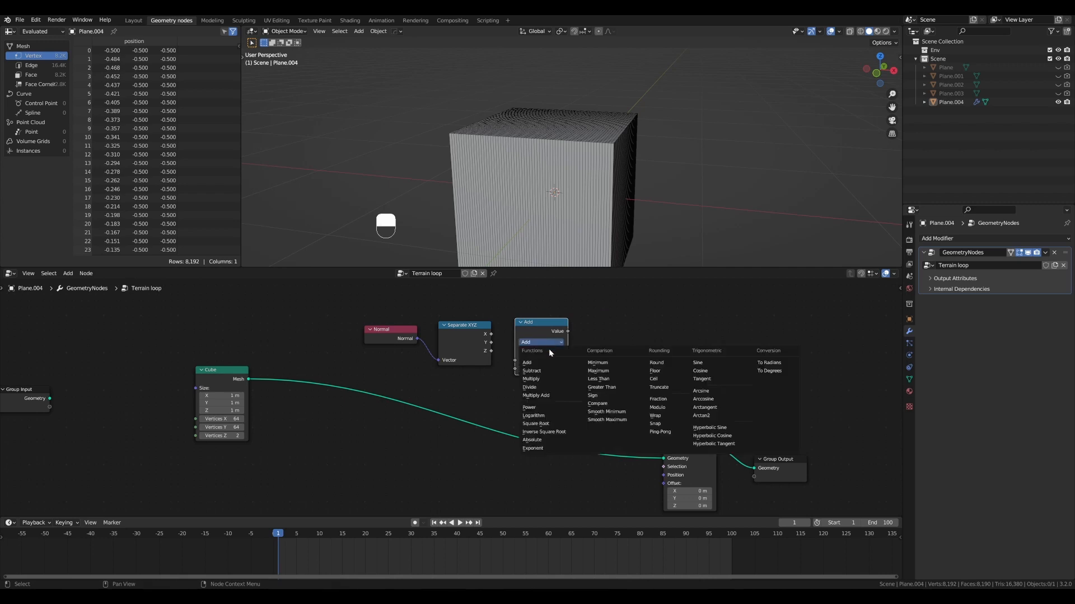
{"action": "left_click", "coordinate": [614, 388]}
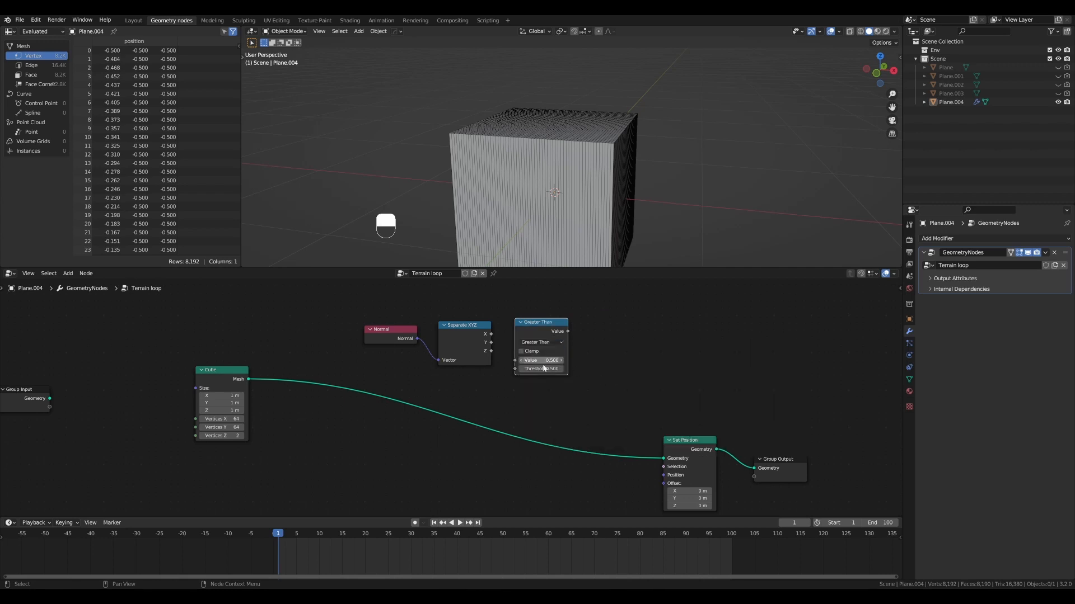
{"action": "left_click_drag", "start_coordinate": [491, 351], "coordinate": [515, 361]}
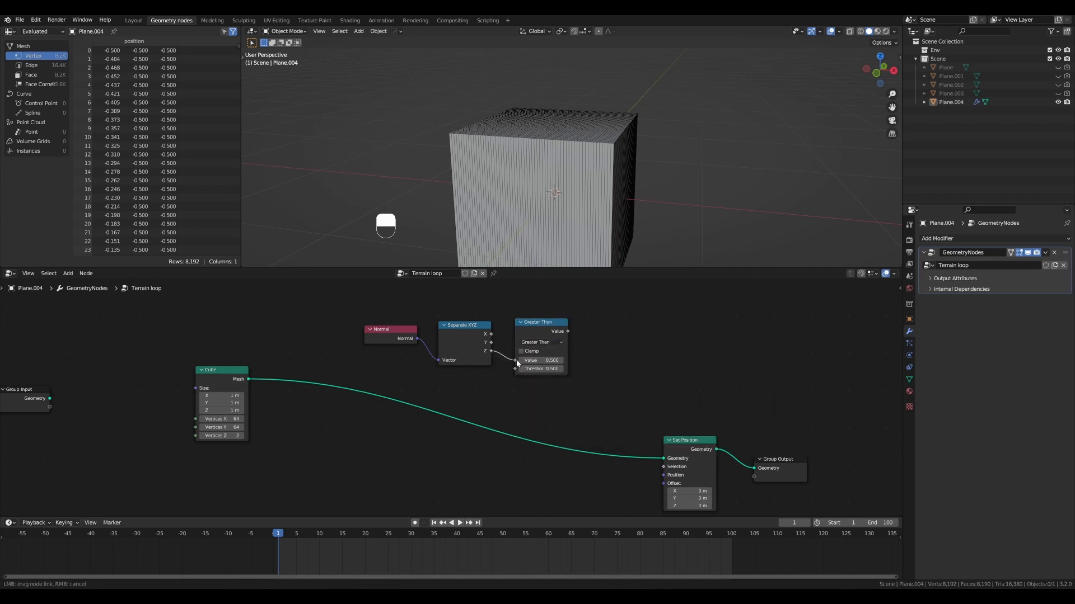
- Move the Greater Than and Normal nodes closer to the Separate XYZ node
{"action": "scroll", "coordinate": [560, 373], "scroll_direction": "up", "scroll_amount": 1}
{"action": "left_click_drag", "start_coordinate": [562, 317], "coordinate": [553, 316]}
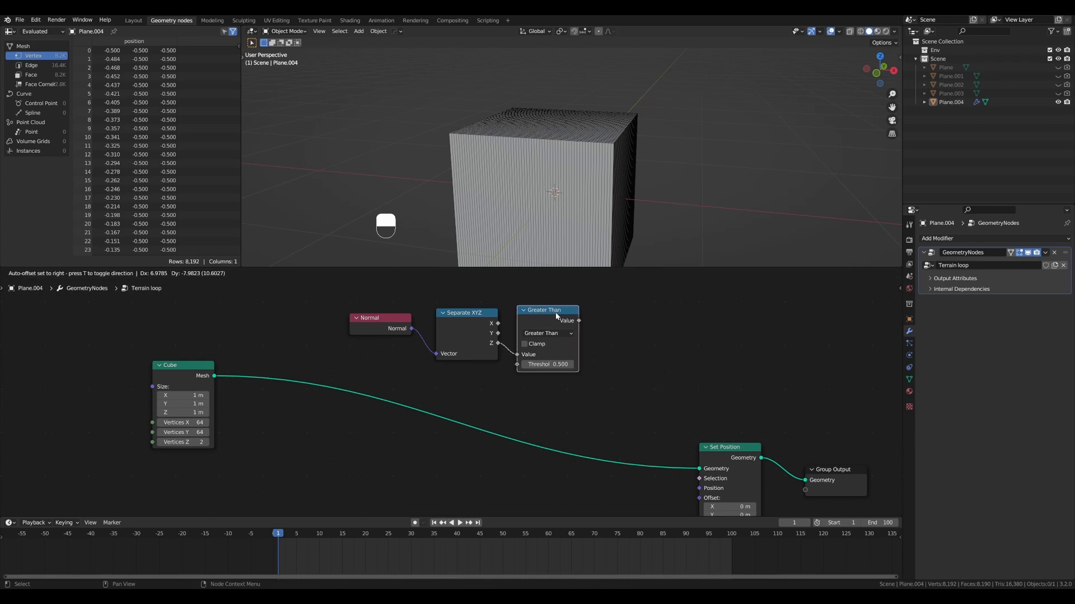
{"action": "scroll", "coordinate": [526, 321], "scroll_direction": "down", "scroll_amount": 1}
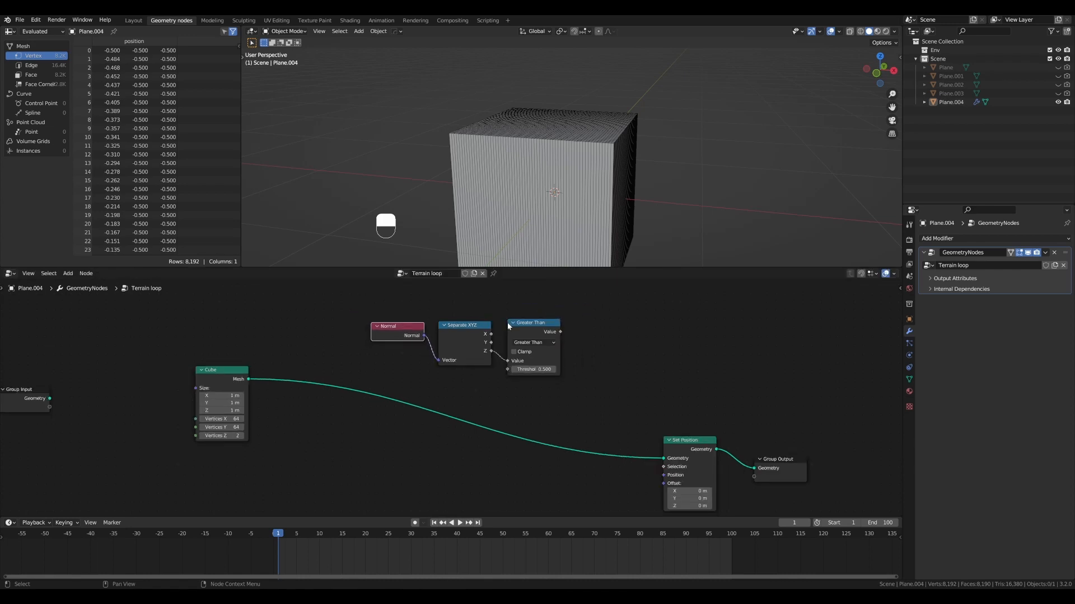
- Annotate an arrow from the Greater Than output and a freehand outline around the cube's top face, and erase the drawings
{"action": "scroll", "coordinate": [539, 317], "scroll_direction": "down", "scroll_amount": 1}
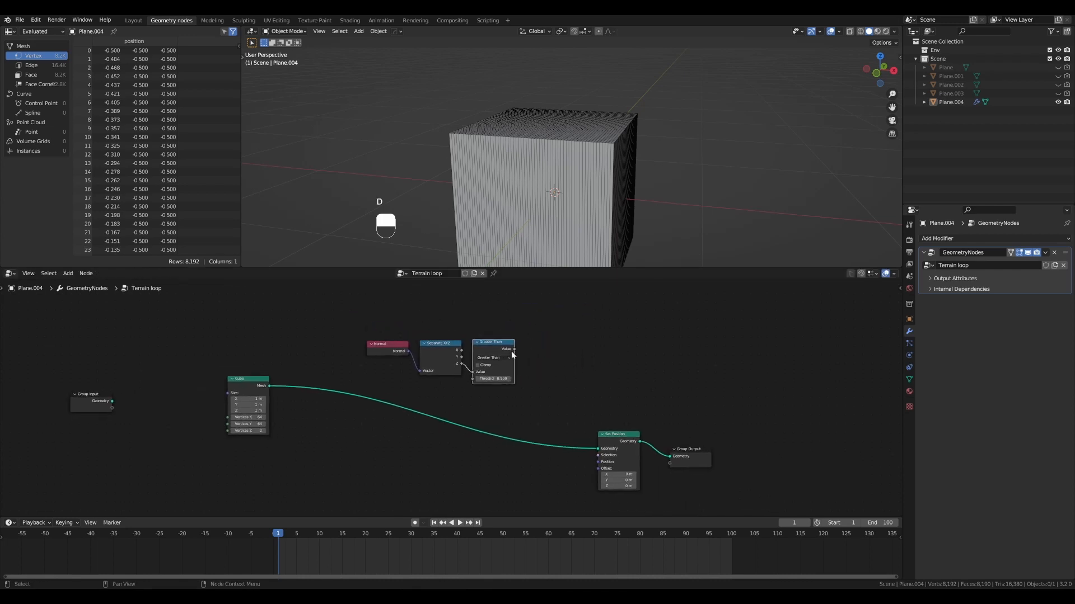
{"action": "left_click_drag", "start_coordinate": [520, 348], "coordinate": [544, 359]}
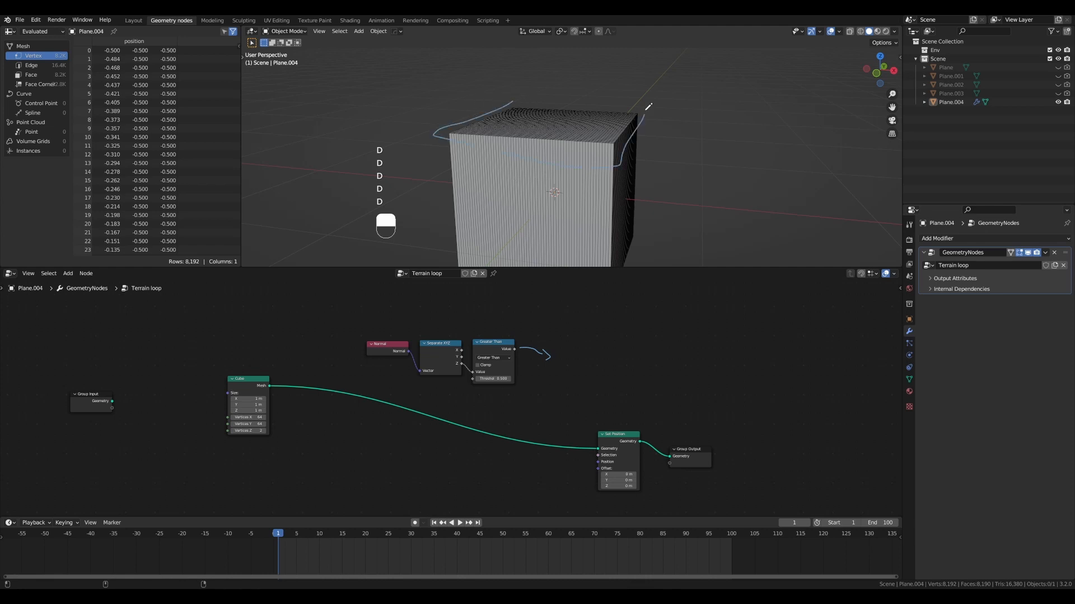
{"action": "key", "text": "ctrl+d"}
- Connect the Greater Than output to Set Position's Selection input and test it with a small positive Z offset
{"action": "scroll", "coordinate": [504, 336], "scroll_direction": "down", "scroll_amount": 2}
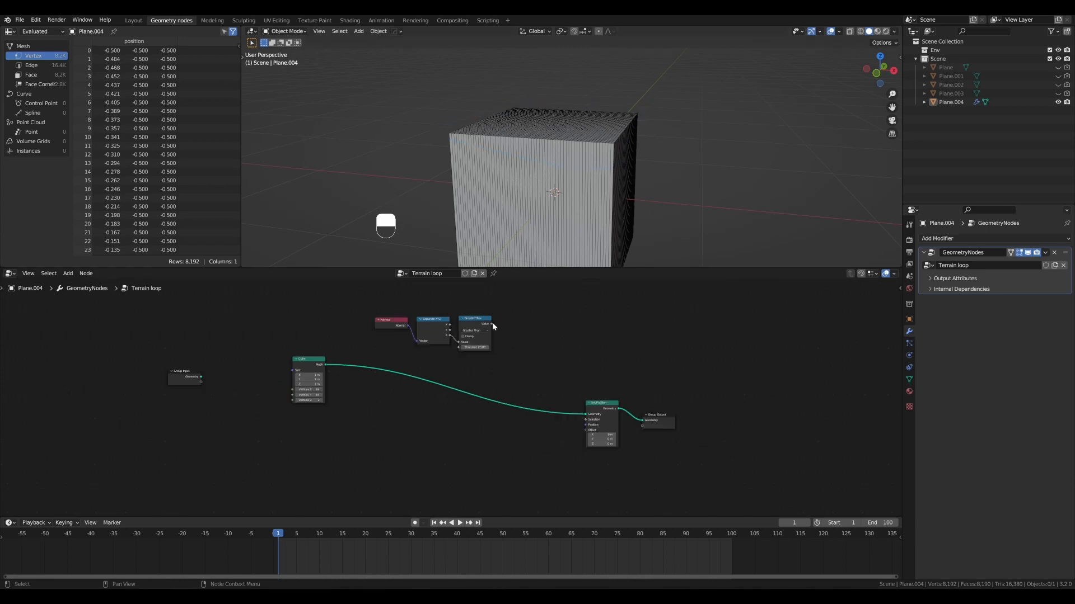
{"action": "left_click_drag", "start_coordinate": [492, 323], "coordinate": [587, 419]}
{"action": "left_click_drag", "start_coordinate": [385, 312], "coordinate": [491, 361]}
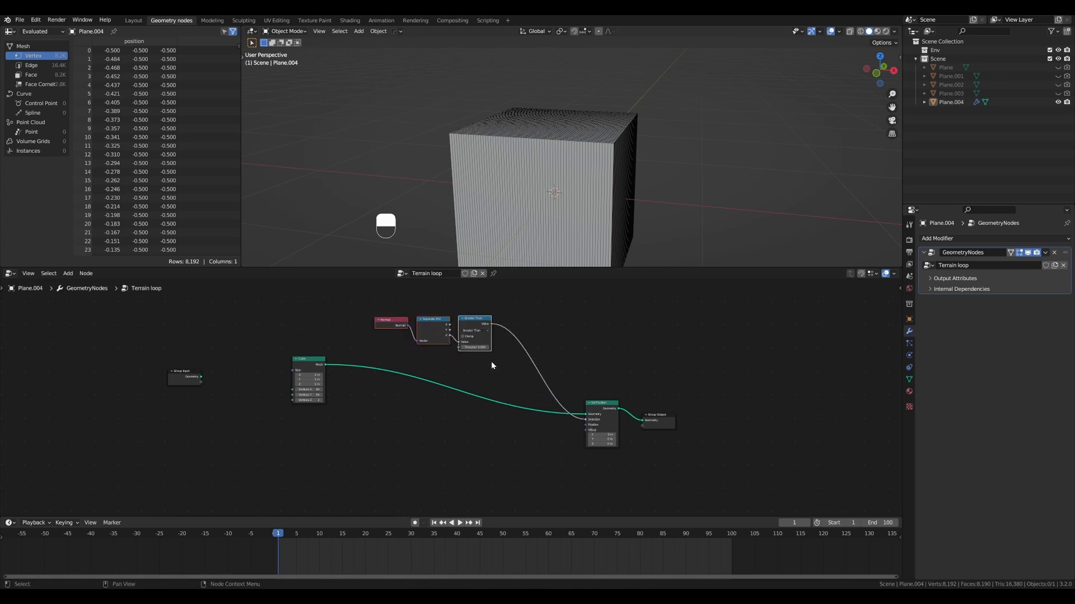
{"action": "scroll", "coordinate": [616, 403], "scroll_direction": "up", "scroll_amount": 2}
{"action": "key", "text": "g"}
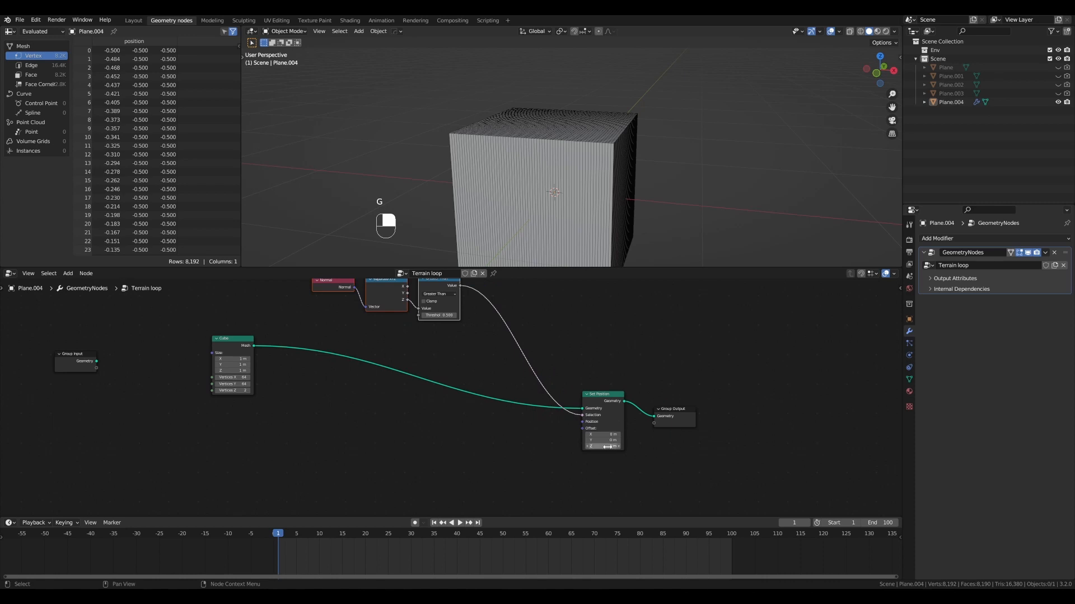
{"action": "mouse_move", "coordinate": [603, 448]}
{"action": "left_mouse_down"}
{"action": "mouse_move", "coordinate": [580, 447]}
{"action": "mouse_move", "coordinate": [611, 447]}
{"action": "left_mouse_up"}
{"action": "scroll", "coordinate": [565, 230], "scroll_direction": "up", "scroll_amount": 2}
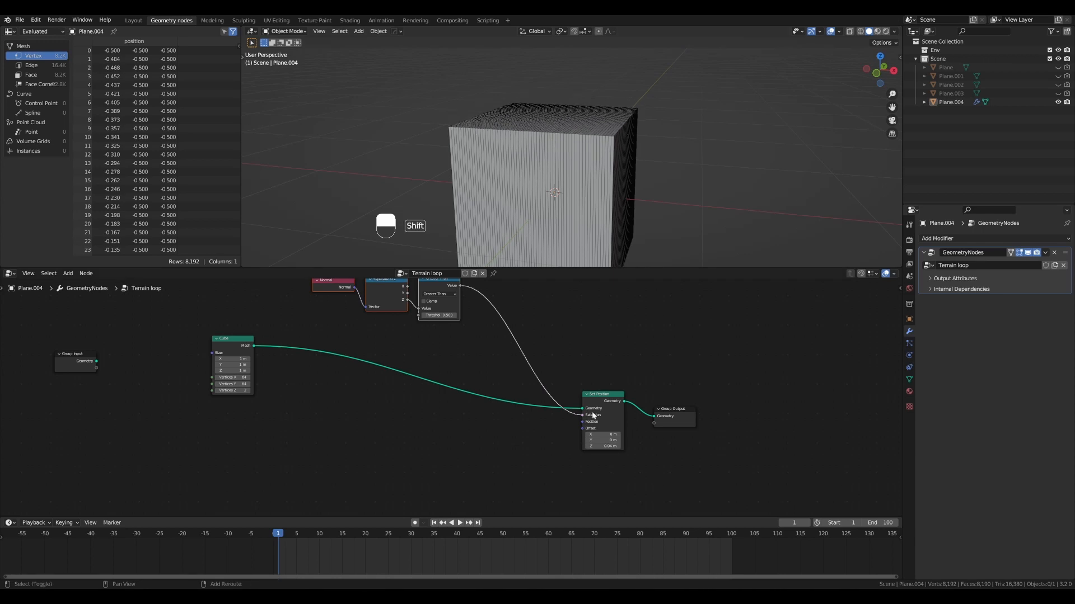
- Group the Normal, Separate XYZ and Greater Than nodes in a frame labelled "Selection (top)"
{"action": "scroll", "coordinate": [504, 406], "scroll_direction": "down", "scroll_amount": 4}
{"action": "middle_click_drag", "start_coordinate": [336, 295], "coordinate": [355, 301]}
{"action": "left_click_drag", "start_coordinate": [355, 296], "coordinate": [490, 361]}
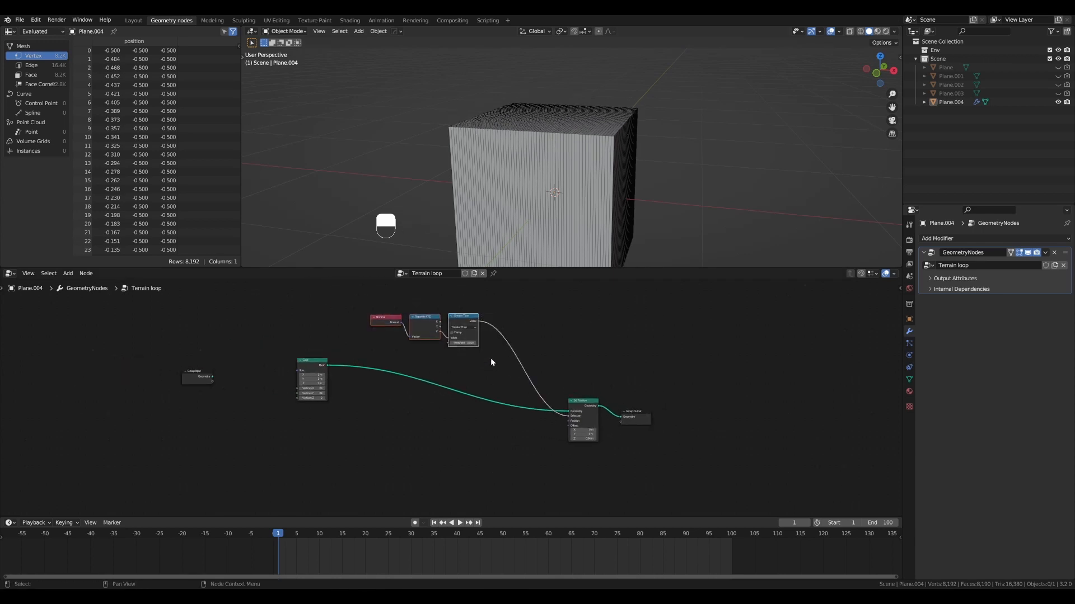
{"action": "key", "text": "ctrl+j"}
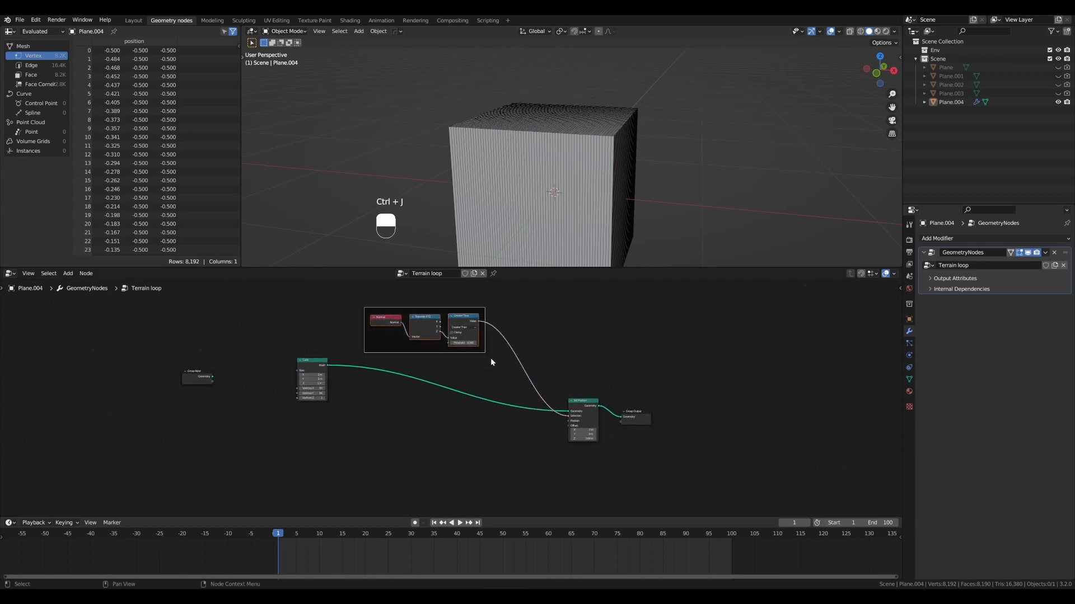
{"action": "key", "text": "F2"}
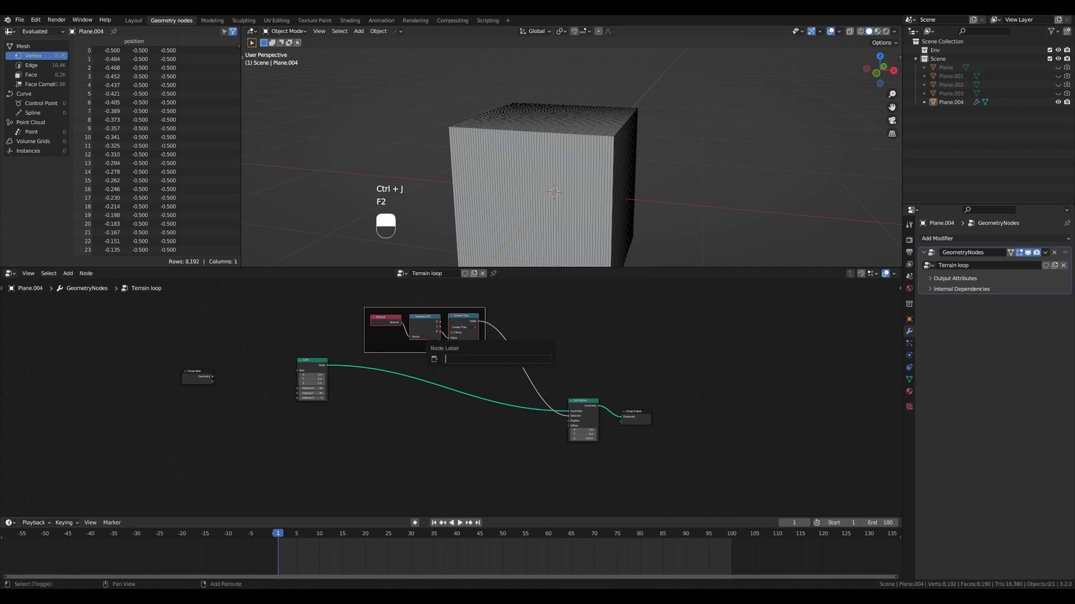
{"action": "type", "text": "Selection (top)"}
{"action": "key", "text": "Return"}
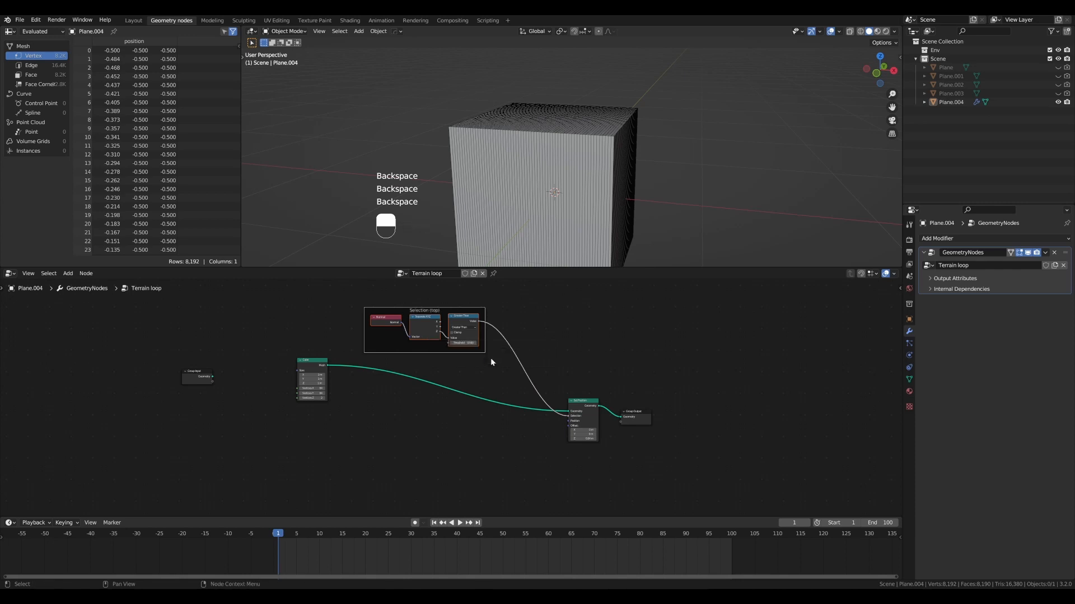
- Move the Selection (top) frame farther from the main geometry link and the Cube node closer to Group Input
{"action": "key", "text": "g"}
{"action": "left_click", "coordinate": [495, 349]}
{"action": "scroll", "coordinate": [317, 382], "scroll_direction": "up", "scroll_amount": 1}
{"action": "left_click_drag", "start_coordinate": [303, 357], "coordinate": [269, 365]}
- Test a negative Z offset on the Set Position node and reset the Z offset to 0
{"action": "left_click_drag", "start_coordinate": [598, 442], "coordinate": [580, 442], "text": "shift"}
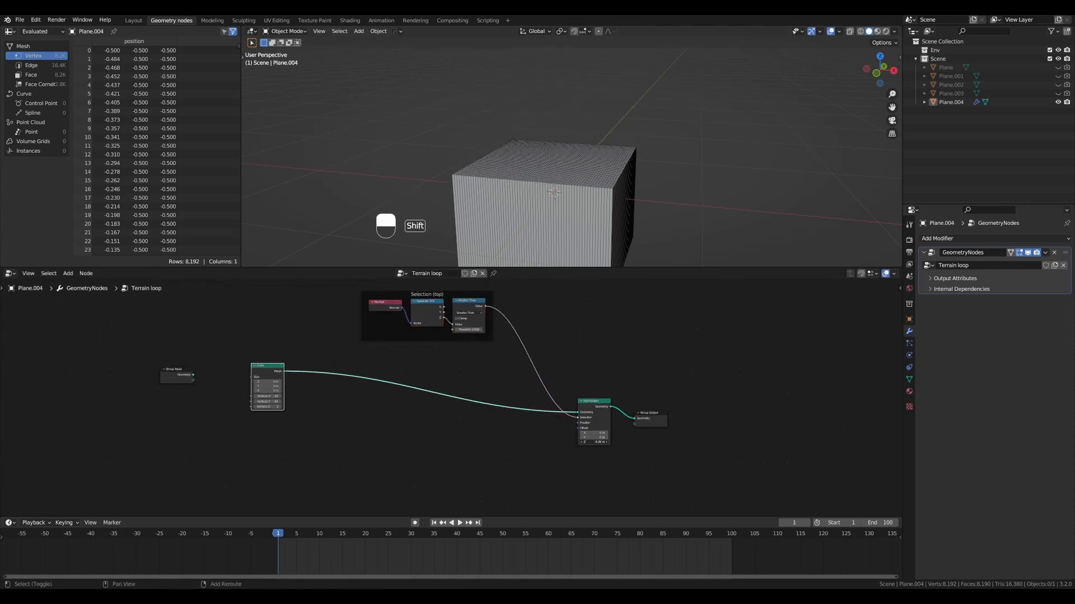
{"action": "left_click", "coordinate": [595, 442]}
{"action": "type", "text": "0"}
{"action": "key", "text": "Return"}
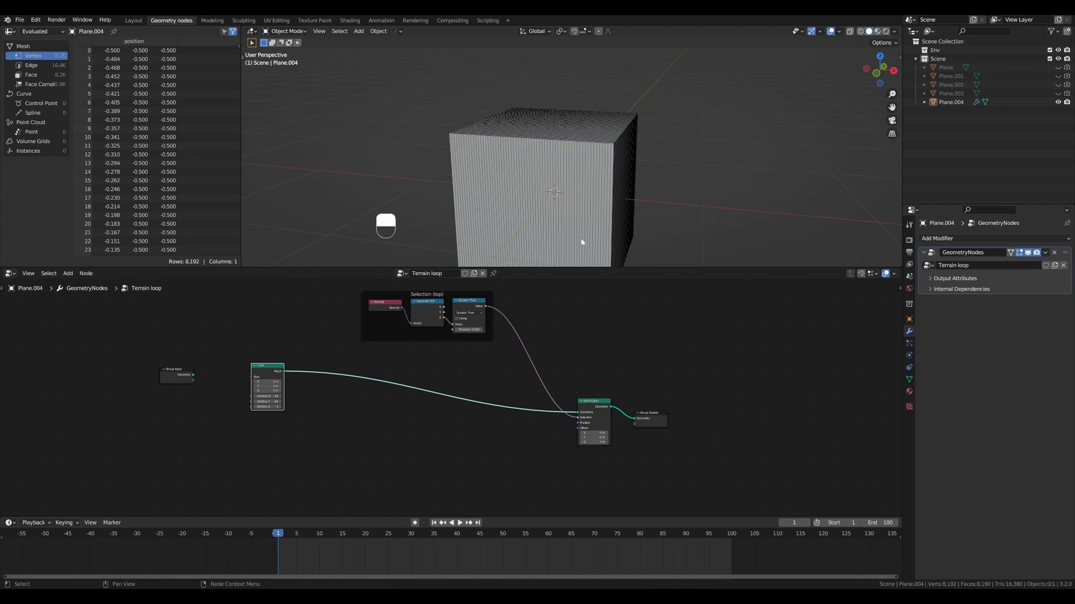
- Add a Noise Texture node and place it below the link between the Cube and Set Position nodes
{"action": "middle_click_drag", "start_coordinate": [581, 239], "coordinate": [565, 166]}
{"action": "left_click", "coordinate": [427, 448]}
{"action": "scroll", "coordinate": [413, 438], "scroll_direction": "down", "scroll_amount": 1}
{"action": "middle_click_drag", "start_coordinate": [413, 439], "coordinate": [432, 412], "text": "alt+shift"}
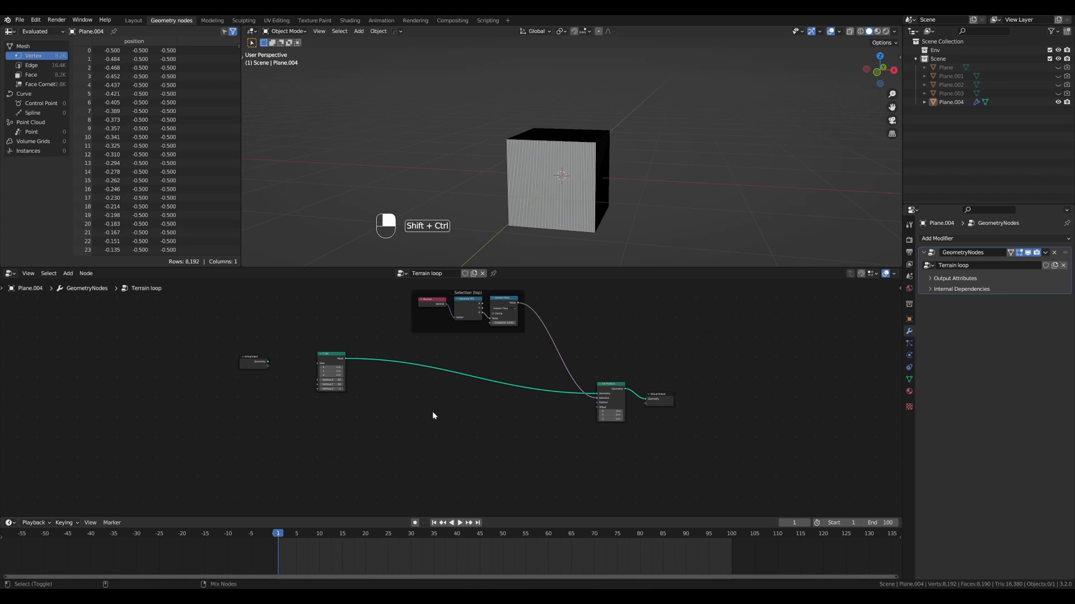
{"action": "key", "text": "shift+ctrl+a"}
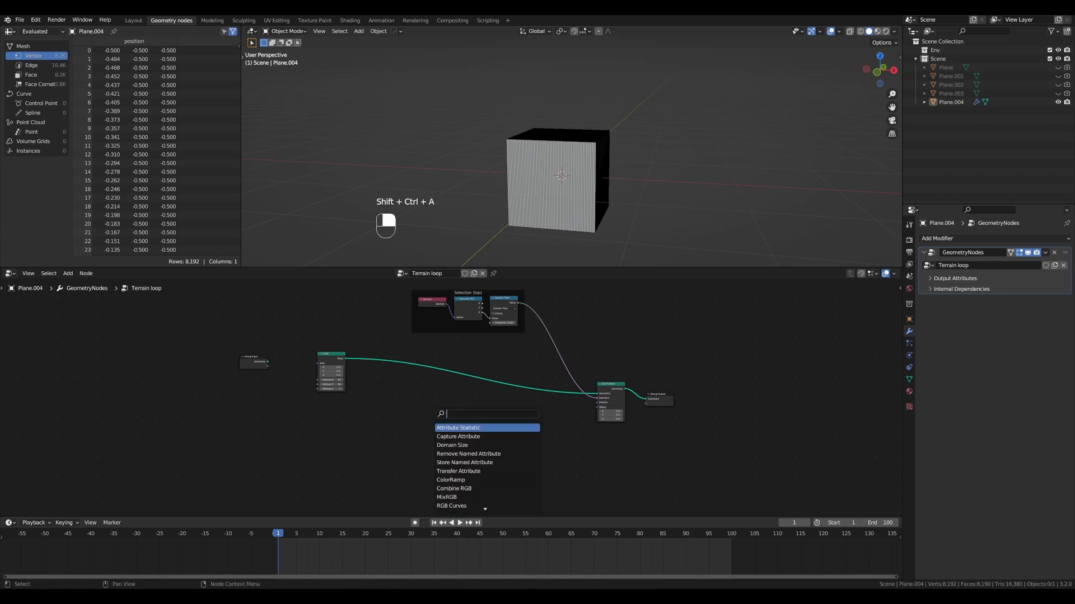
{"action": "type", "text": "noise"}
{"action": "key", "text": "Down"}
{"action": "key", "text": "Return"}
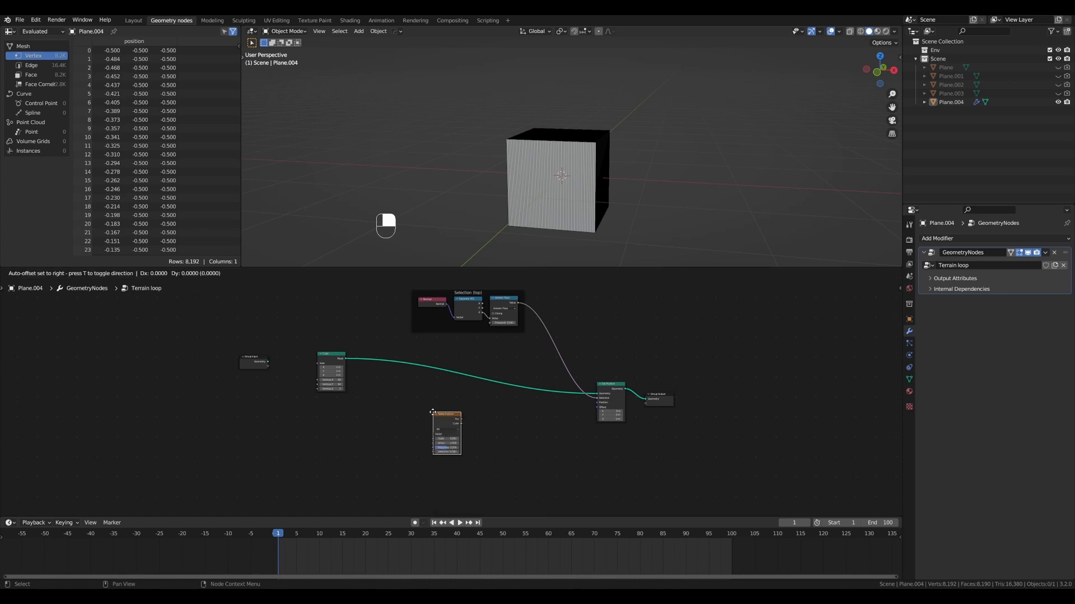
{"action": "left_click", "coordinate": [440, 404]}
{"action": "scroll", "coordinate": [466, 391], "scroll_direction": "up", "scroll_amount": 5}
{"action": "middle_click_drag", "start_coordinate": [466, 390], "coordinate": [445, 379], "text": "alt+shift"}
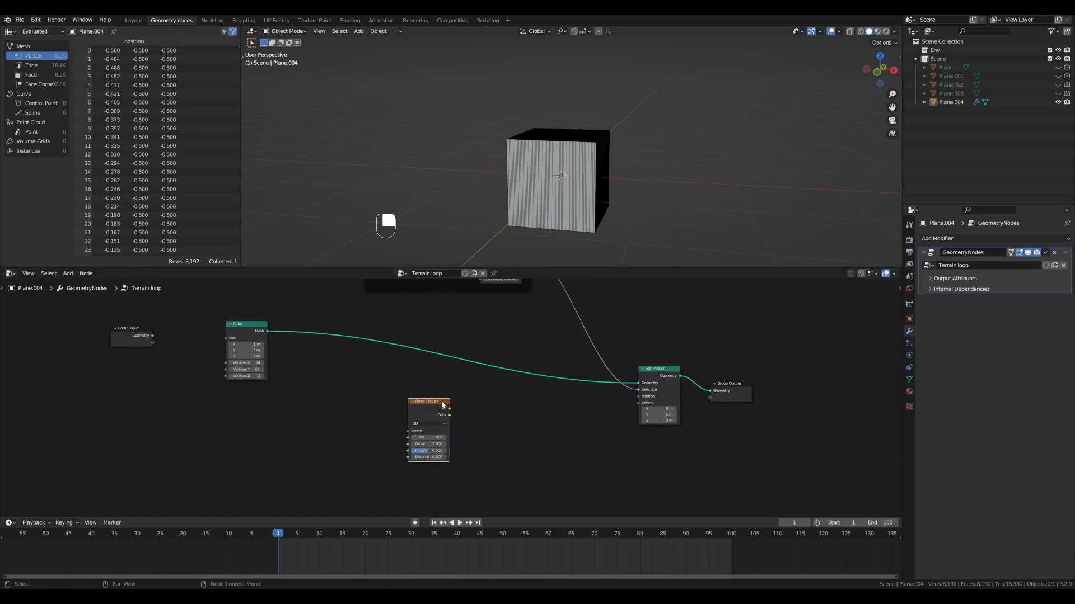
{"action": "left_click_drag", "start_coordinate": [441, 404], "coordinate": [416, 405]}
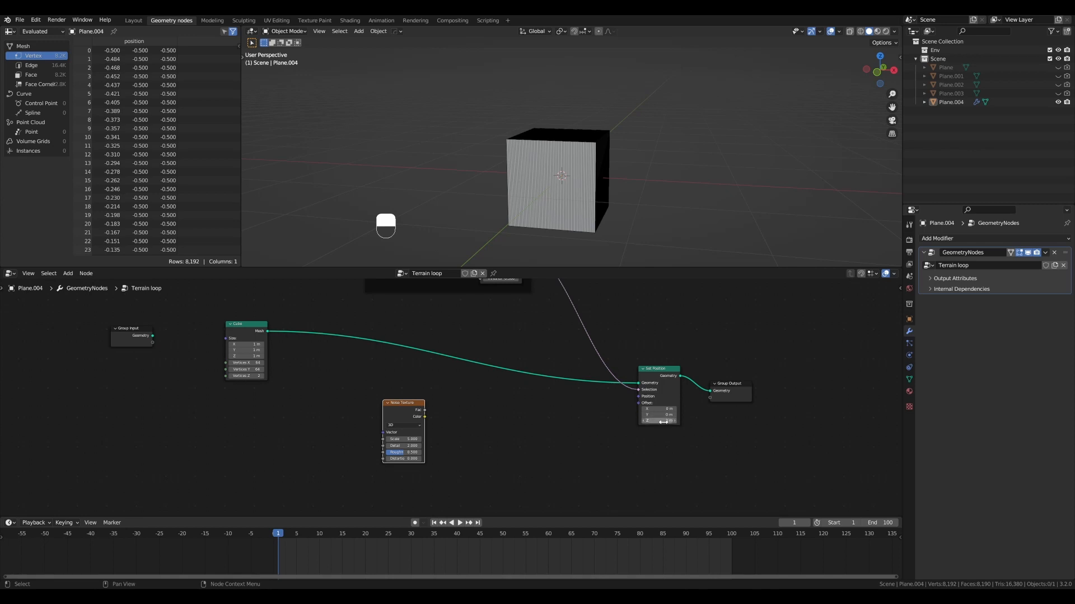
- Test offsets along X and Y on the Set Position node and undo them
{"action": "left_click_drag", "start_coordinate": [660, 409], "coordinate": [722, 415], "text": "shift"}
{"action": "key", "text": "ctrl+z"}
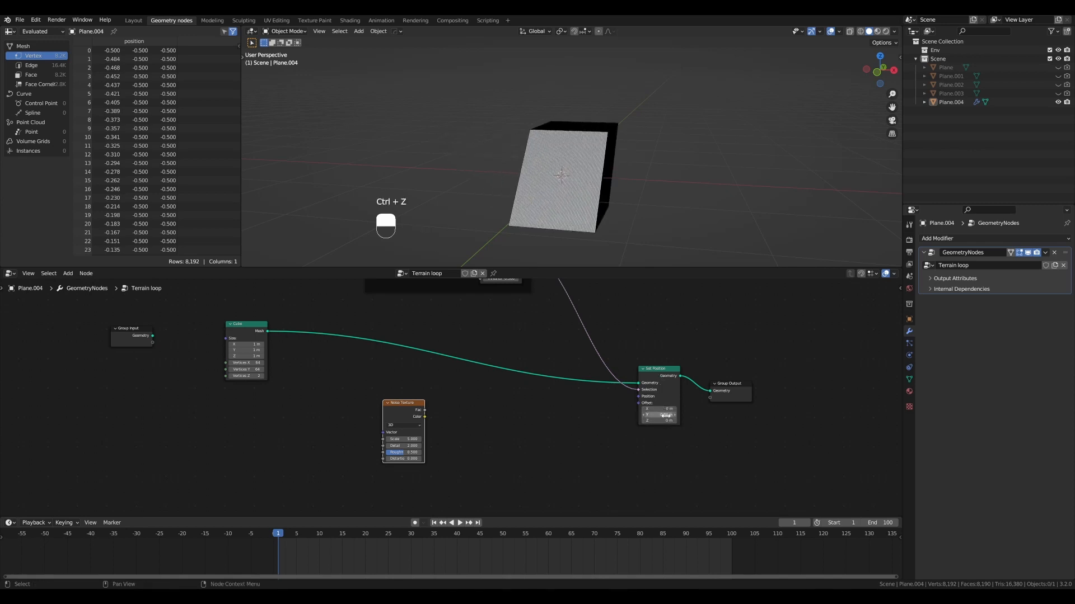
{"action": "key", "text": "ctrl+z"}
{"action": "key", "text": "ctrl+z"}
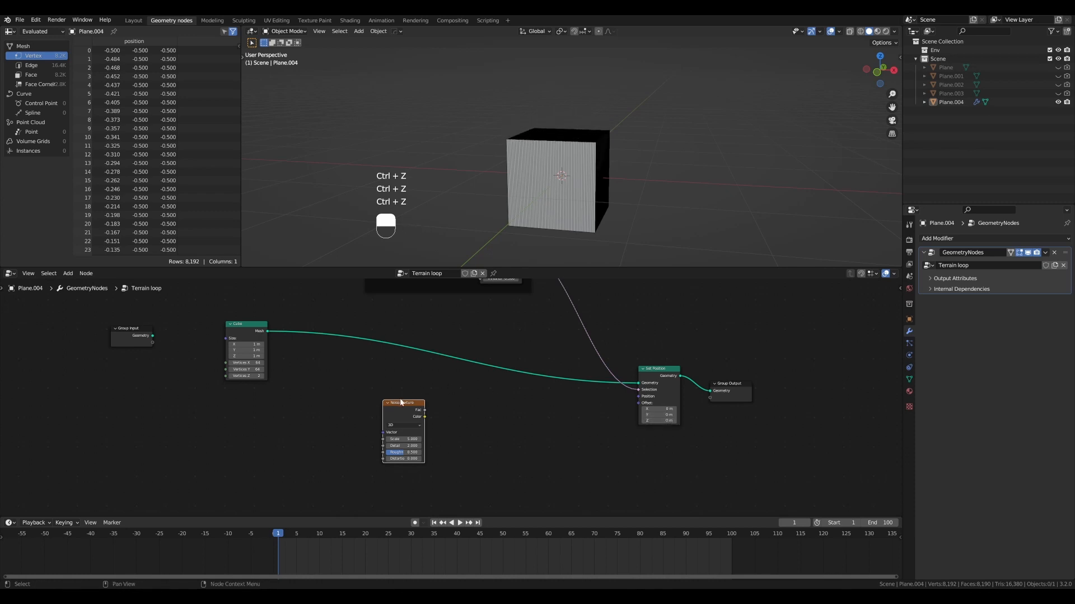
- Add a Combine XYZ node beside Set Position and connect its Vector output to the Offset input
{"action": "left_click", "coordinate": [519, 391]}
{"action": "key", "text": "shift+ctrl+a"}
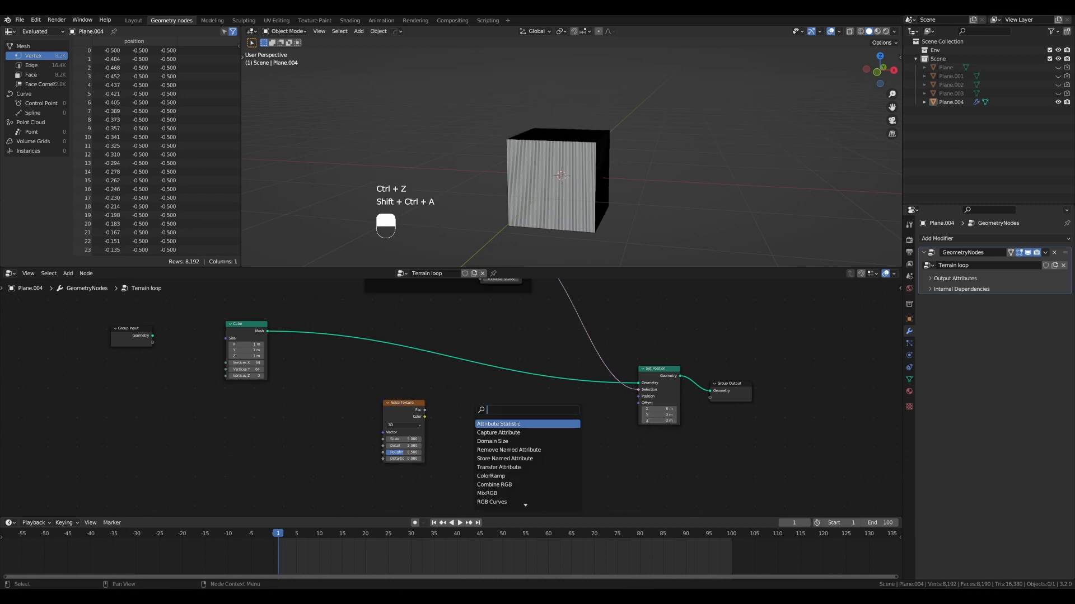
{"action": "type", "text": "combine"}
{"action": "left_click", "coordinate": [494, 433]}
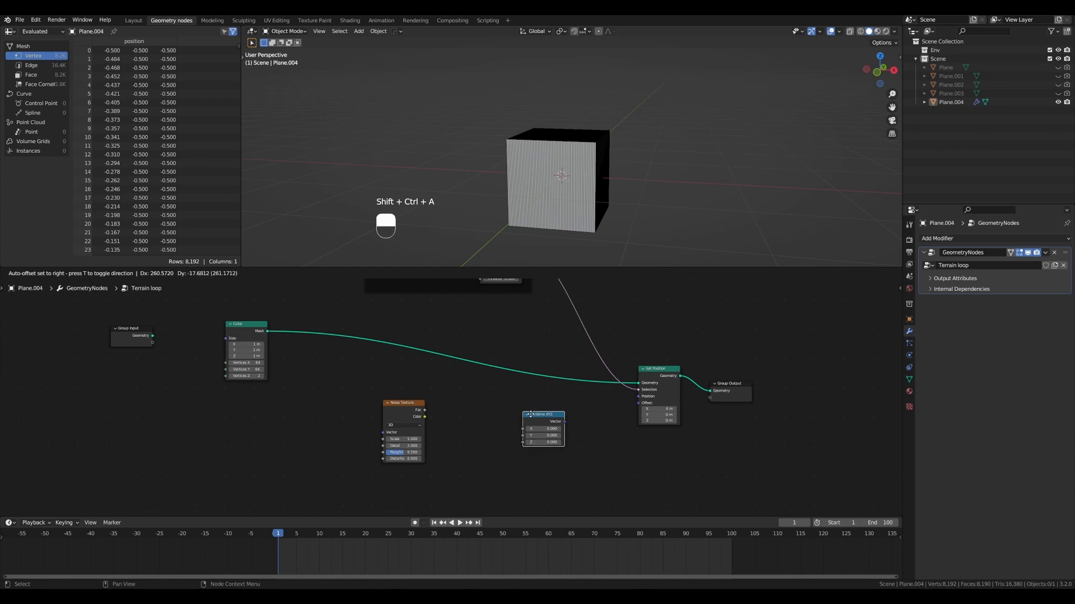
{"action": "left_click", "coordinate": [603, 413]}
{"action": "left_click_drag", "start_coordinate": [600, 408], "coordinate": [624, 408]}
{"action": "left_click", "coordinate": [668, 370]}
{"action": "scroll", "coordinate": [647, 380], "scroll_direction": "up", "scroll_amount": 2}
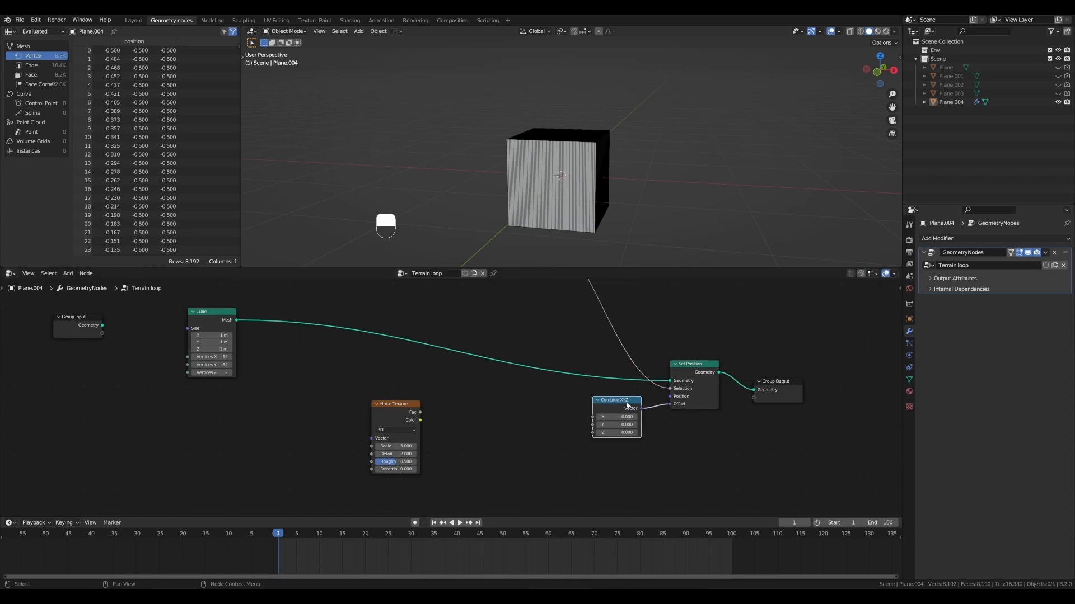
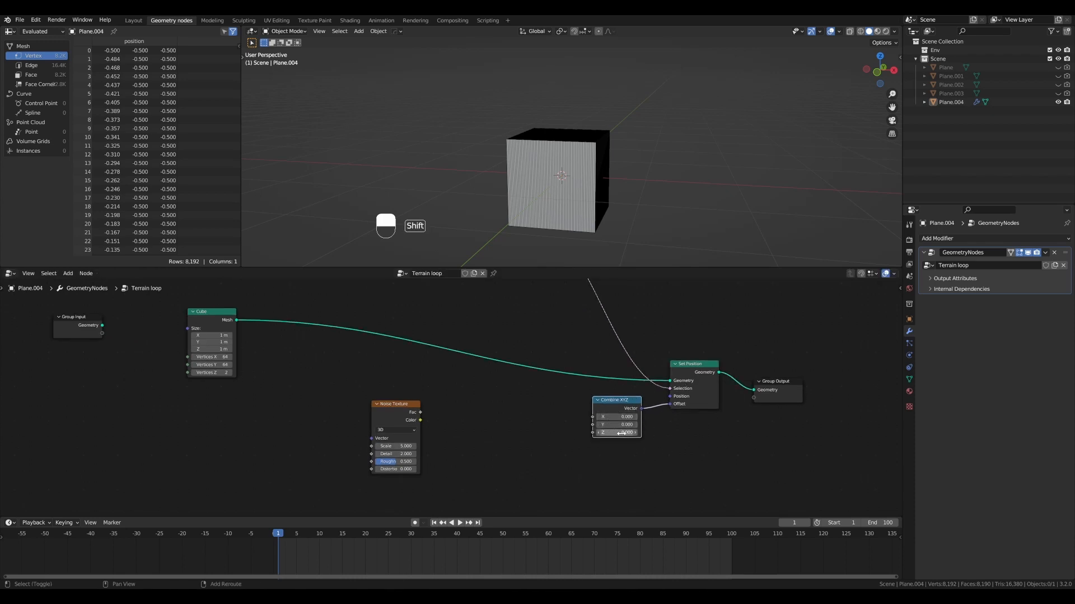
- Test the Z value on the Combine XYZ node, mark its Z input with an annotation arrow, and undo both
{"action": "left_click_drag", "start_coordinate": [621, 432], "coordinate": [635, 433], "text": "shift"}
{"action": "key", "text": "ctrl+z"}
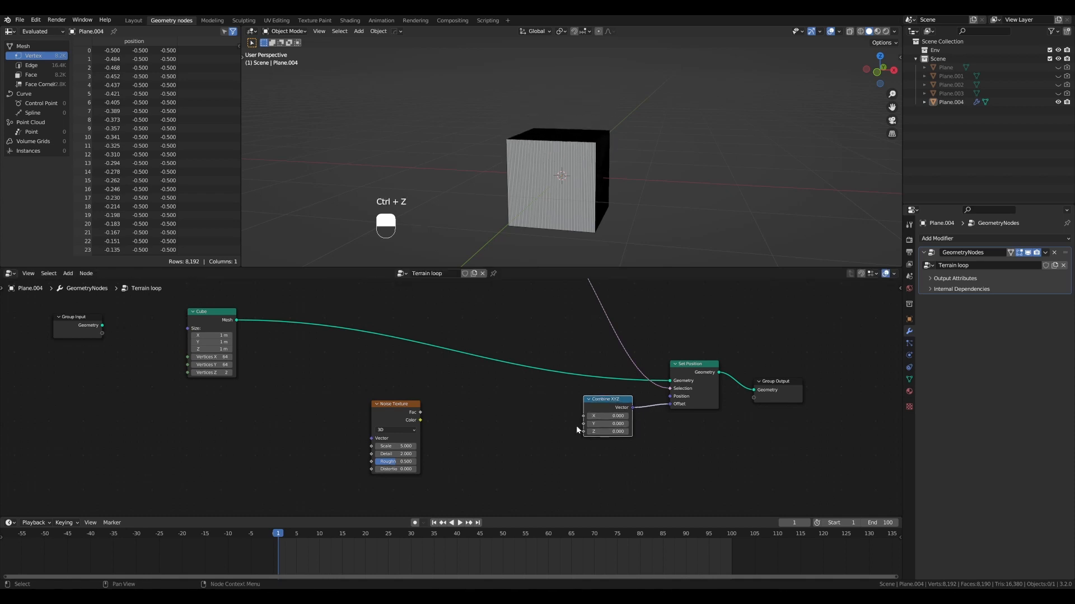
{"action": "left_click_drag", "start_coordinate": [538, 430], "coordinate": [571, 434]}
{"action": "key", "text": "d"}
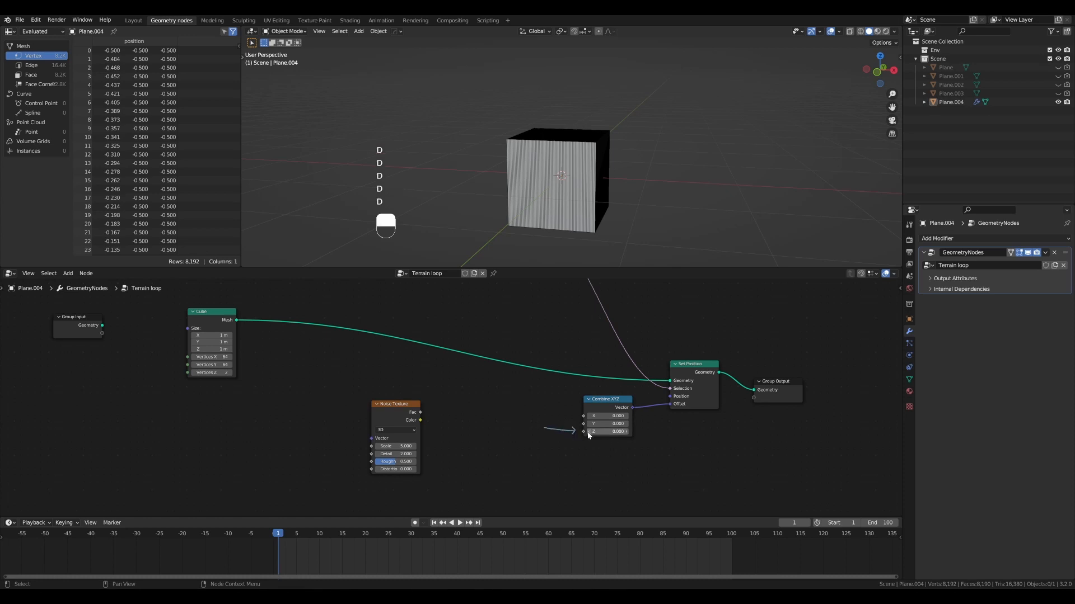
{"action": "key", "text": "ctrl+d"}
{"action": "key", "text": "ctrl+z"}
{"action": "key", "text": "grave"}
{"action": "key", "text": "z"}
{"action": "key", "text": "ctrl+z"}
{"action": "key", "text": "ctrl+z"}
{"action": "key", "text": "ctrl+z"}
{"action": "key", "text": "ctrl+z"}
{"action": "key", "text": "ctrl+z"}
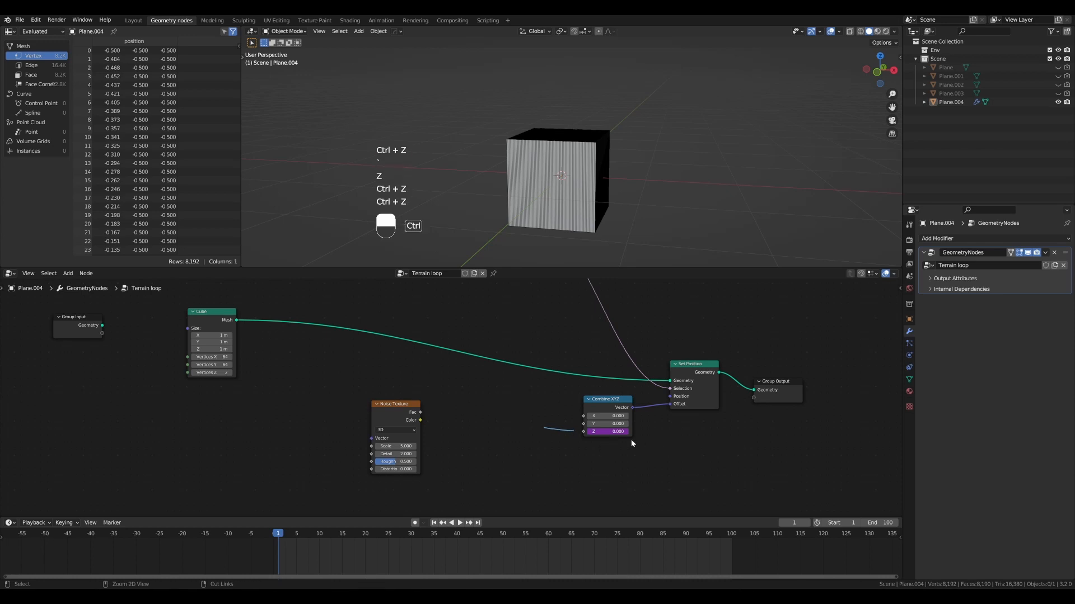
{"action": "left_click", "coordinate": [616, 432]}
{"action": "right_click", "coordinate": [611, 431]}
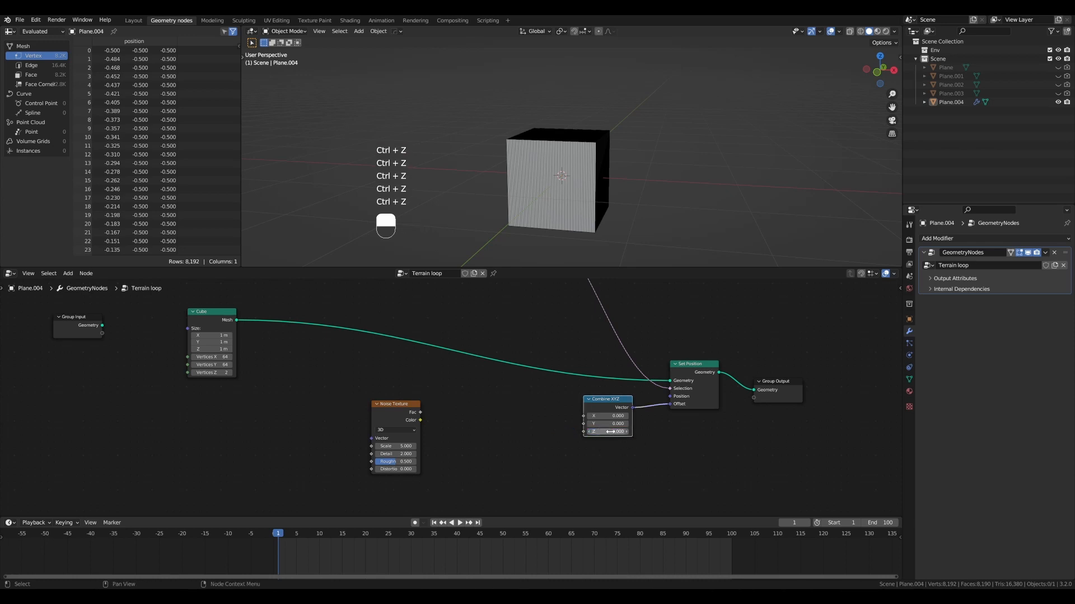
{"action": "right_click", "coordinate": [611, 432]}
{"action": "key", "text": "grave"}
{"action": "middle_click_drag", "start_coordinate": [770, 436], "coordinate": [614, 417]}
{"action": "left_click", "coordinate": [614, 417]}
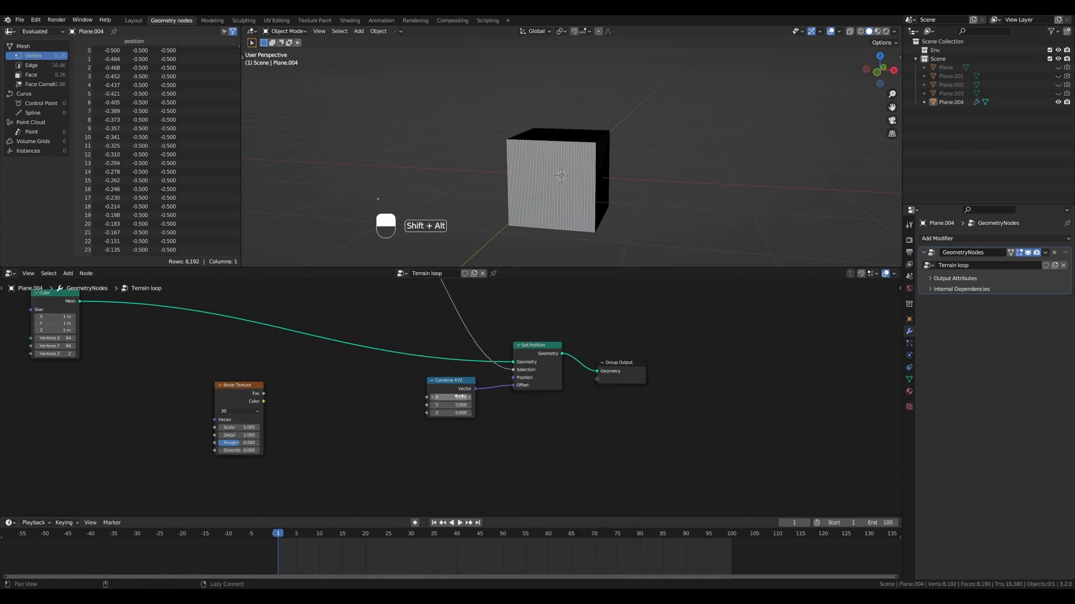
- Connect the Noise Texture's Fac output to the Z input of Combine XYZ and place the noise node closer to it
{"action": "middle_click_drag", "start_coordinate": [451, 398], "coordinate": [602, 409]}
{"action": "scroll", "coordinate": [603, 410], "scroll_direction": "up", "scroll_amount": 2}
{"action": "left_click_drag", "start_coordinate": [592, 394], "coordinate": [596, 396]}
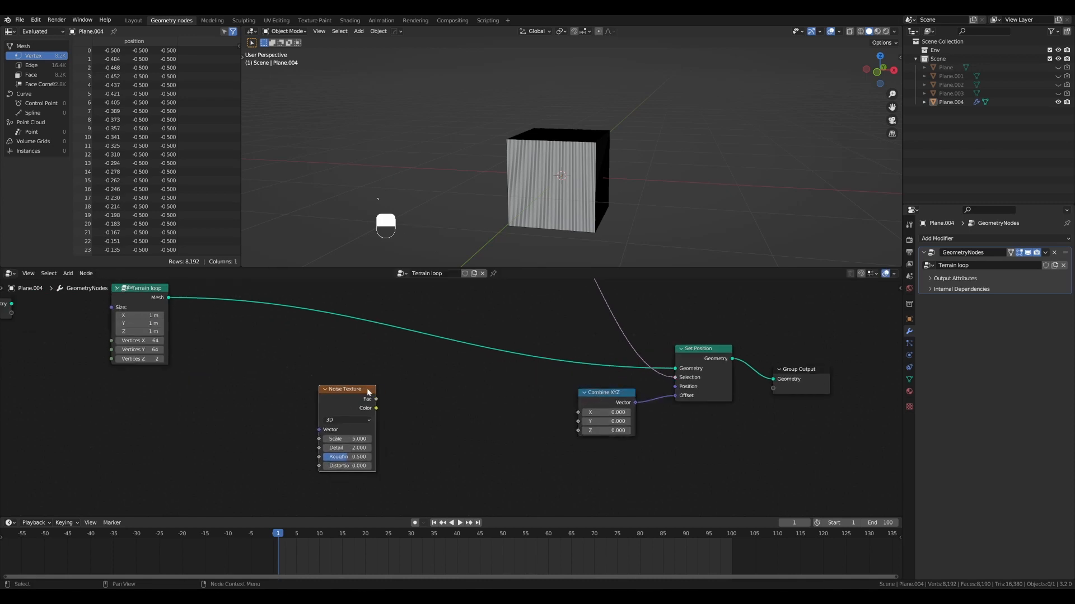
{"action": "left_click_drag", "start_coordinate": [373, 395], "coordinate": [346, 378]}
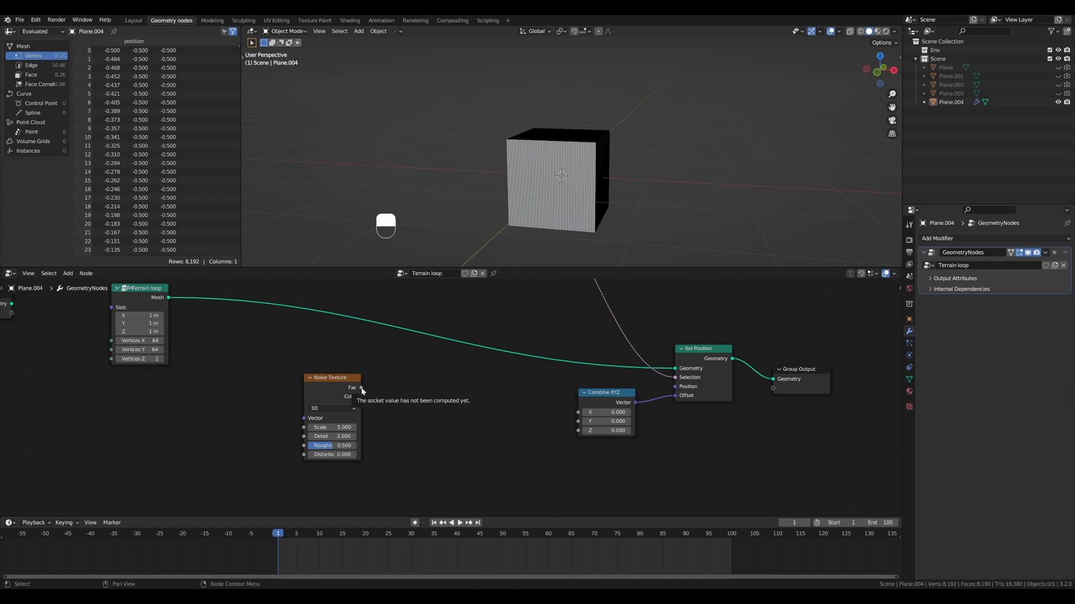
{"action": "left_click_drag", "start_coordinate": [361, 389], "coordinate": [576, 431]}
{"action": "left_click_drag", "start_coordinate": [616, 168], "coordinate": [537, 190], "text": "alt"}
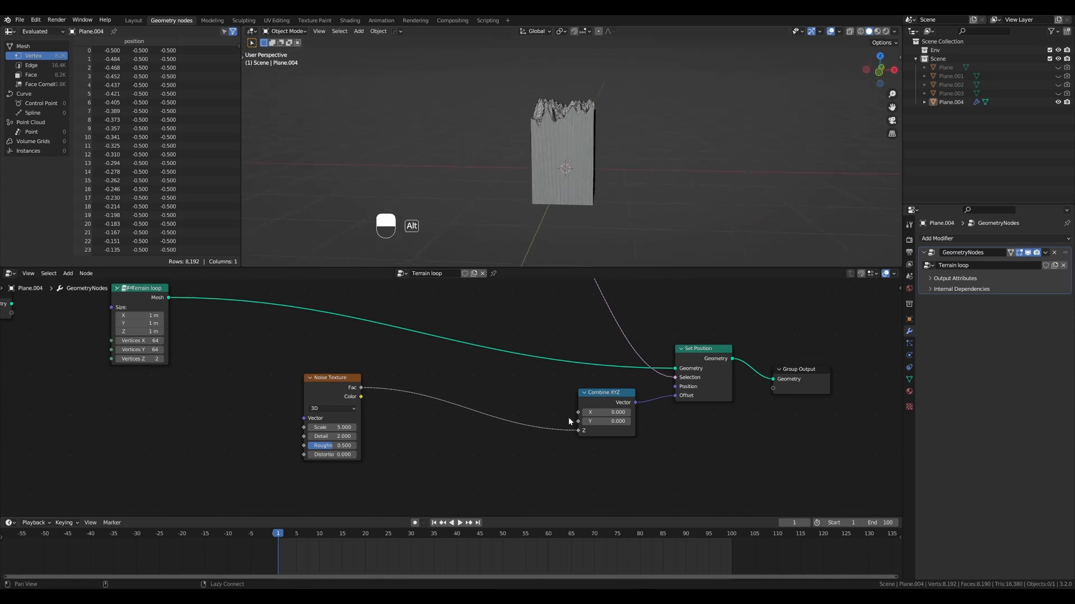
{"action": "left_click_drag", "start_coordinate": [352, 382], "coordinate": [479, 386]}
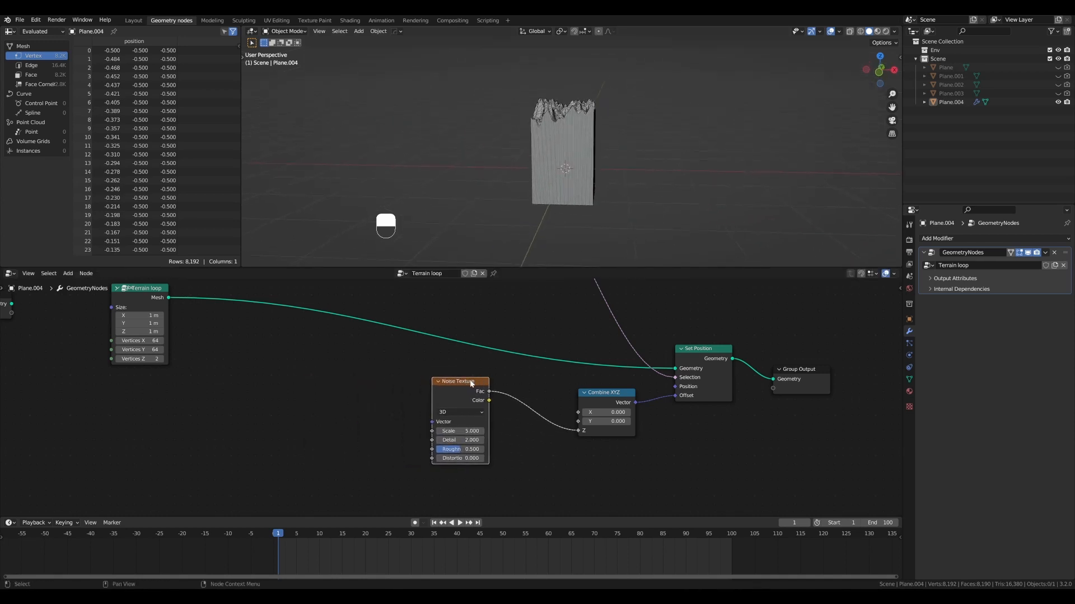
- Mute and unmute the Noise Texture node repeatedly to compare the displaced and flat top face
{"action": "key", "text": "m"}
{"action": "key", "text": "m"}
{"action": "key", "text": "m"}
{"action": "key", "text": "m"}
{"action": "key", "text": "m"}
- Sketch upward annotation arrows above the cube's top face, erase them, and unmute the Noise Texture node
{"action": "scroll", "coordinate": [583, 140], "scroll_direction": "up", "scroll_amount": 2}
{"action": "mouse_move", "coordinate": [583, 140]}
{"action": "left_mouse_down", "text": "alt+shift"}
{"action": "mouse_move", "coordinate": [535, 154]}
{"action": "mouse_move", "coordinate": [560, 121]}
{"action": "mouse_move", "coordinate": [540, 134]}
{"action": "mouse_move", "coordinate": [519, 93]}
{"action": "left_mouse_up", "text": "alt+shift"}
{"action": "key", "text": "d"}
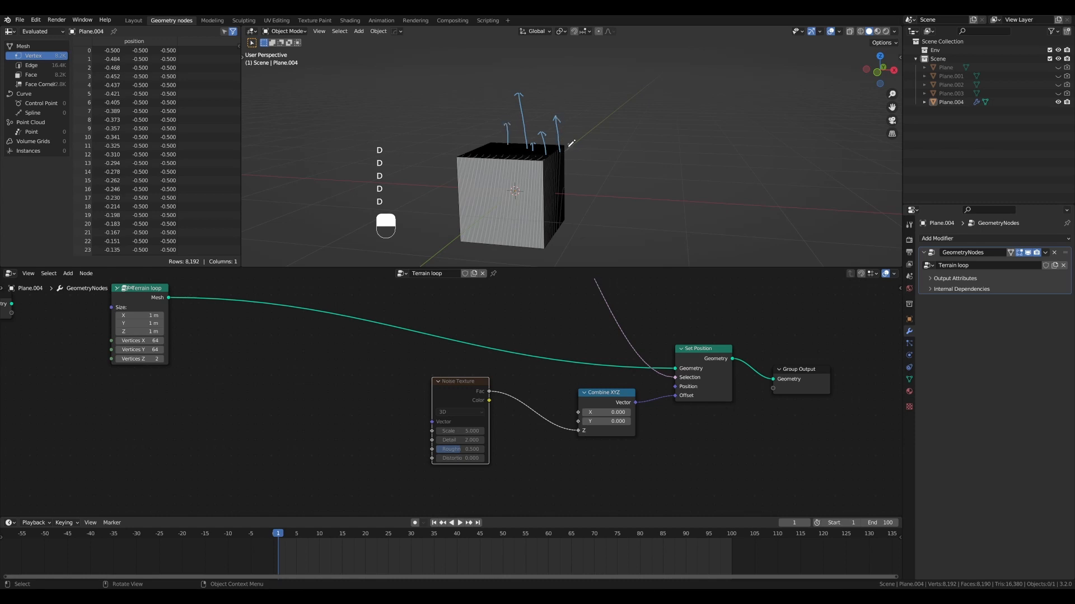
{"action": "left_click_drag", "start_coordinate": [568, 147], "coordinate": [568, 144]}
{"action": "key", "text": "ctrl+d"}
{"action": "key", "text": "m"}
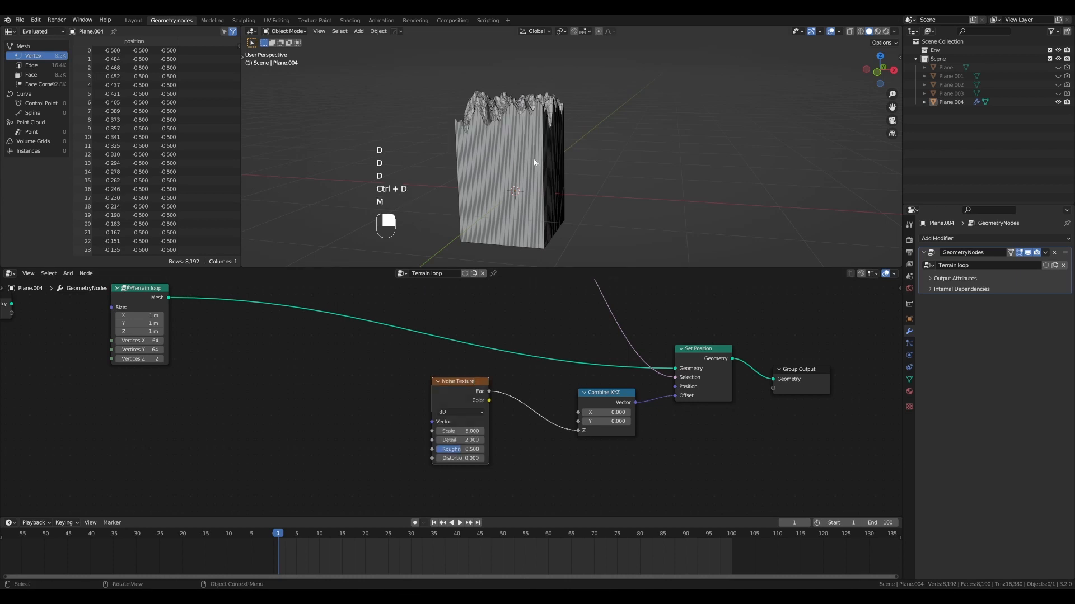
- View the mesh from the front with X-ray on and compare muted and unmuted noise against an annotation line
{"action": "key", "text": "KP_1"}
{"action": "key", "text": "alt+z"}
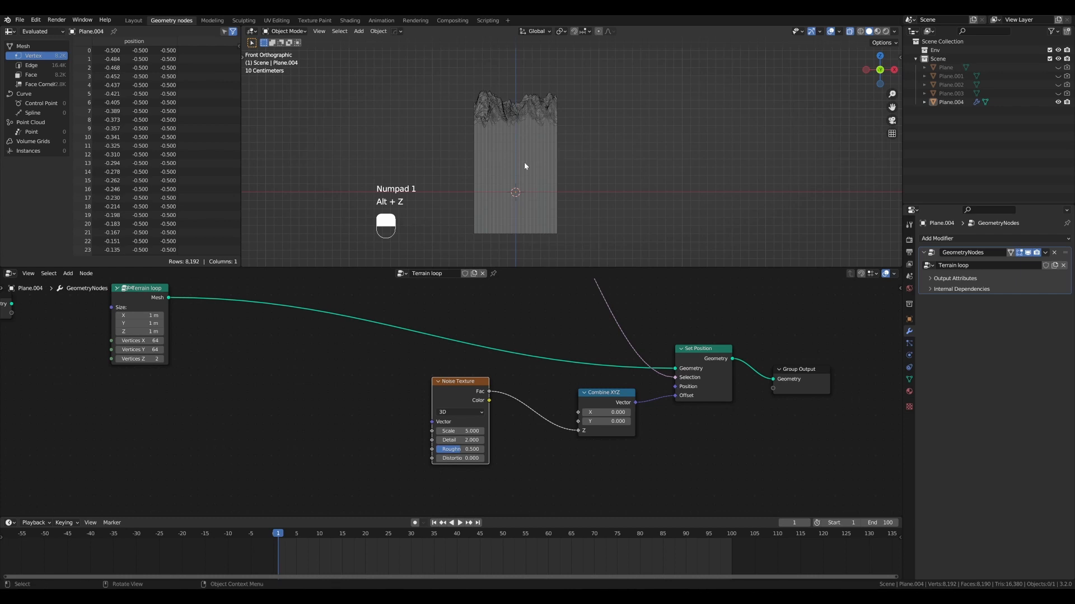
{"action": "key", "text": "d"}
{"action": "left_click_drag", "start_coordinate": [465, 162], "coordinate": [565, 158]}
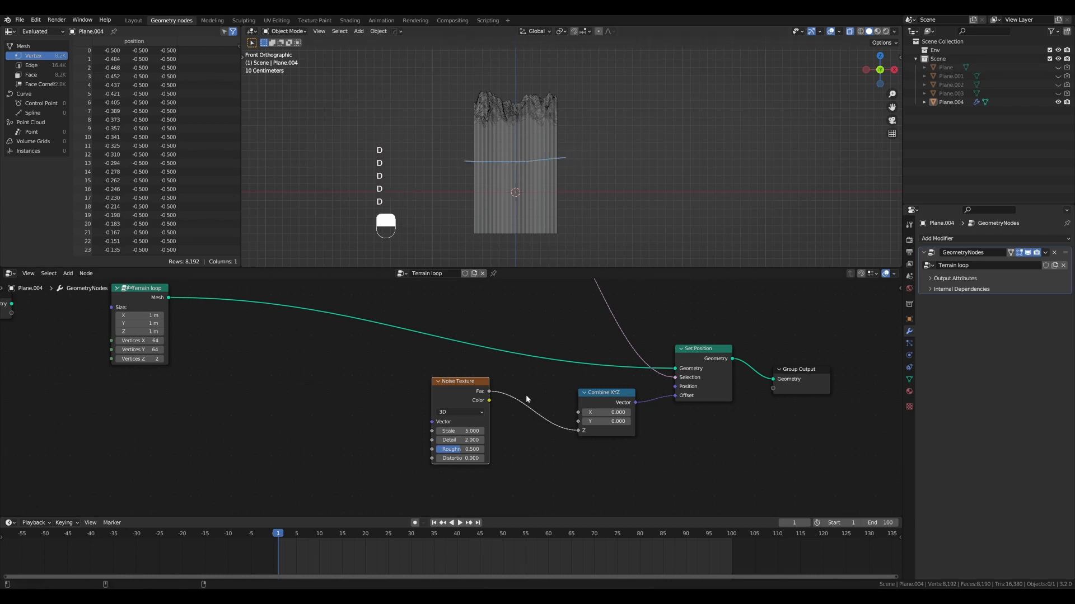
{"action": "key", "text": "m"}
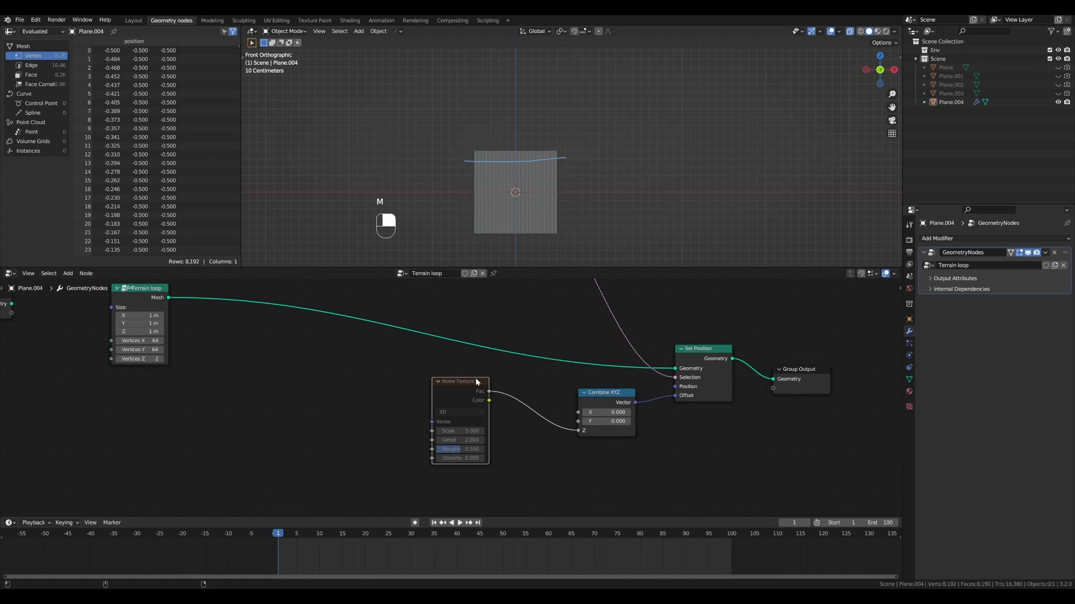
{"action": "key", "text": "m"}
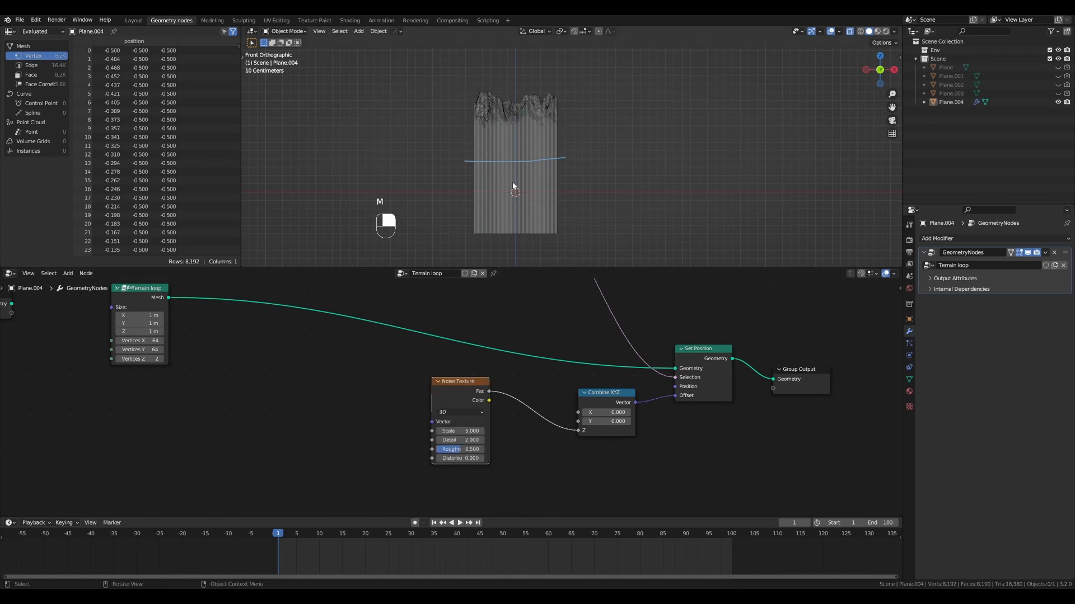
{"action": "key", "text": "ctrl+d"}
- Draw another annotation line across the displaced mesh, erase it, and return to the front view
{"action": "key", "text": "d"}
{"action": "key", "text": "d"}
{"action": "key", "text": "d"}
{"action": "key", "text": "d"}
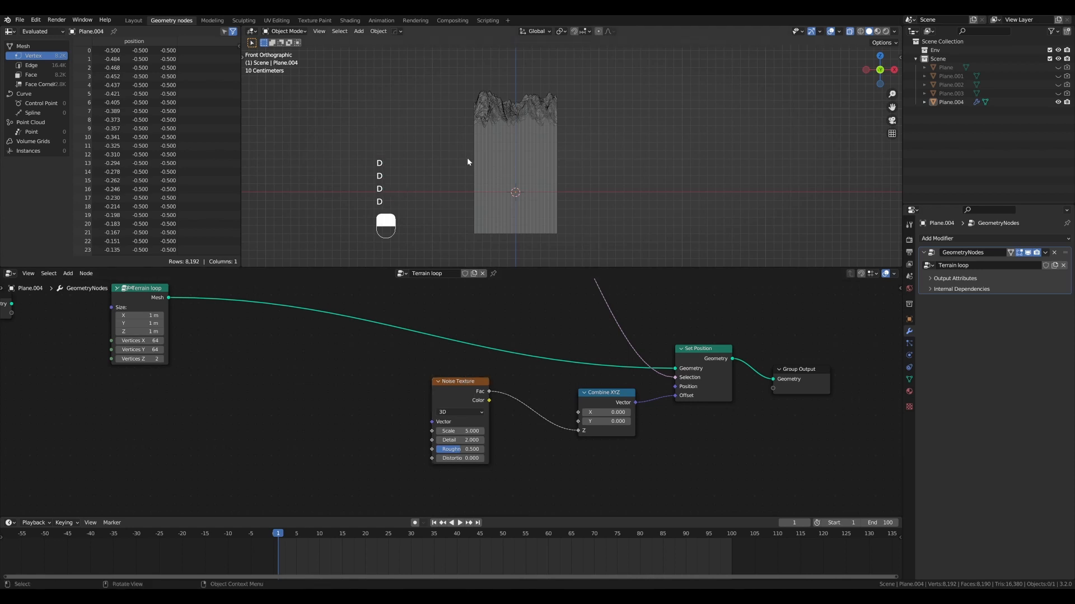
{"action": "key", "text": "d"}
{"action": "mouse_move", "coordinate": [461, 158]}
{"action": "left_mouse_down"}
{"action": "mouse_move", "coordinate": [524, 143]}
{"action": "mouse_move", "coordinate": [580, 150]}
{"action": "left_mouse_up"}
{"action": "key", "text": "ctrl+d"}
{"action": "middle_click_drag", "start_coordinate": [504, 186], "coordinate": [532, 161]}
{"action": "key", "text": "KP_1"}
- Space out the Noise Texture and Combine XYZ nodes and insert a Math node on the link between them
{"action": "left_click_drag", "start_coordinate": [468, 382], "coordinate": [427, 378]}
{"action": "left_click_drag", "start_coordinate": [607, 393], "coordinate": [585, 388]}
{"action": "left_click_drag", "start_coordinate": [427, 378], "coordinate": [391, 377]}
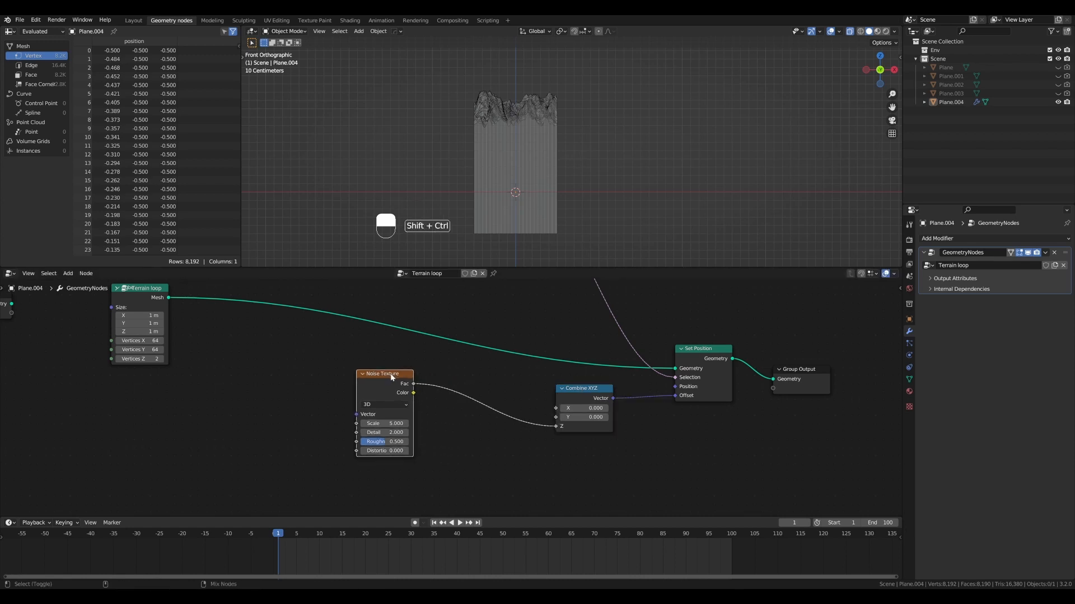
{"action": "key", "text": "ctrl+shift+a"}
{"action": "type", "text": "m"}
{"action": "type", "text": "ath"}
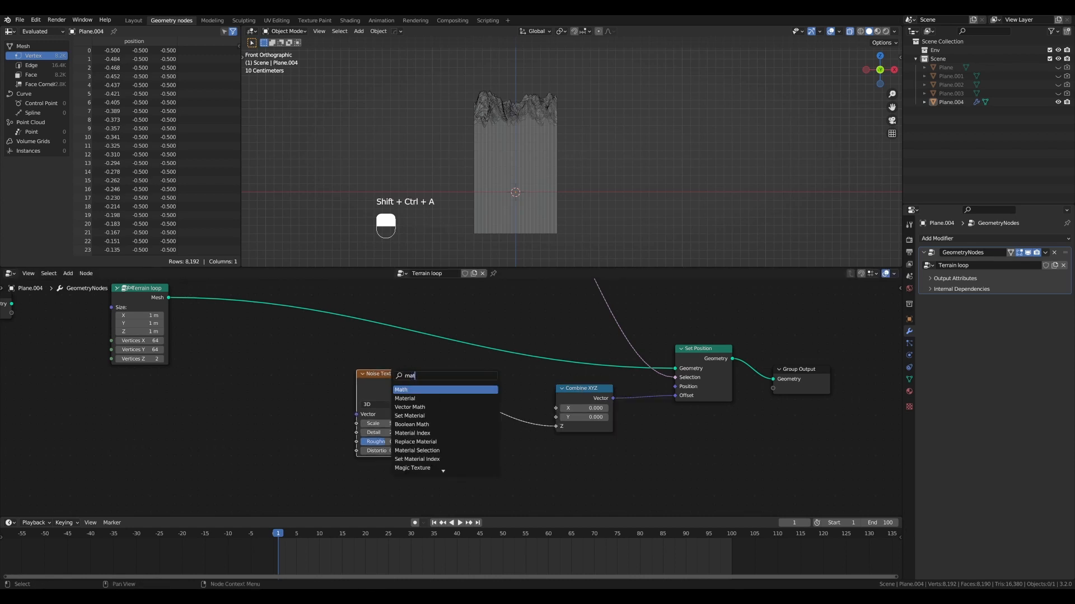
{"action": "key", "text": "Return"}
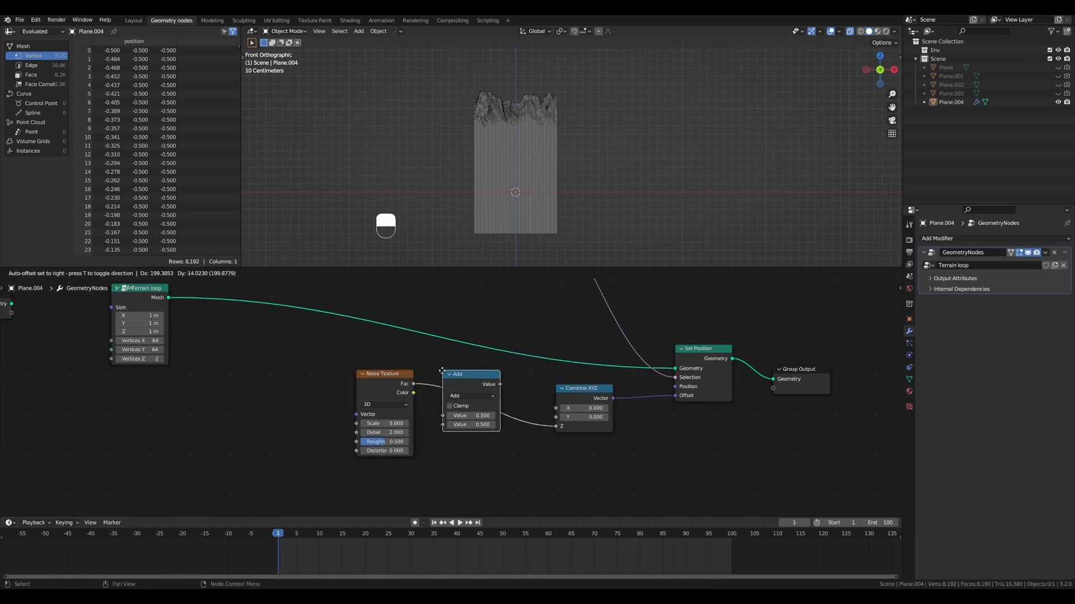
{"action": "left_click", "coordinate": [455, 378]}
- Set the Math node to Subtract with a value of 0.5 and align it beside the Noise Texture node
{"action": "left_click", "coordinate": [457, 393]}
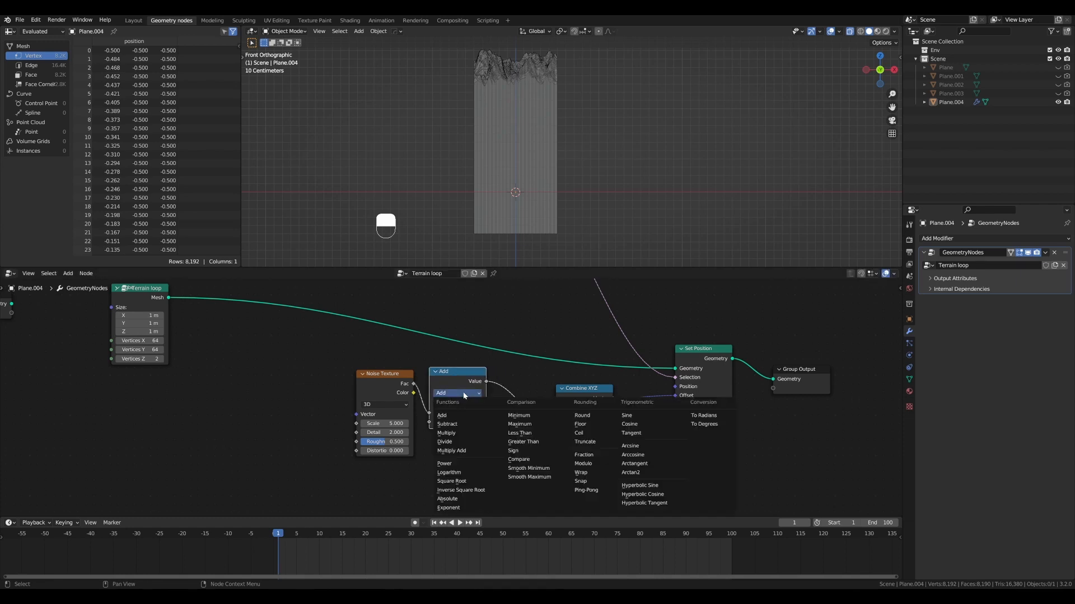
{"action": "left_click", "coordinate": [473, 424]}
{"action": "left_click_drag", "start_coordinate": [456, 372], "coordinate": [457, 375]}
{"action": "left_click_drag", "start_coordinate": [396, 373], "coordinate": [392, 372]}
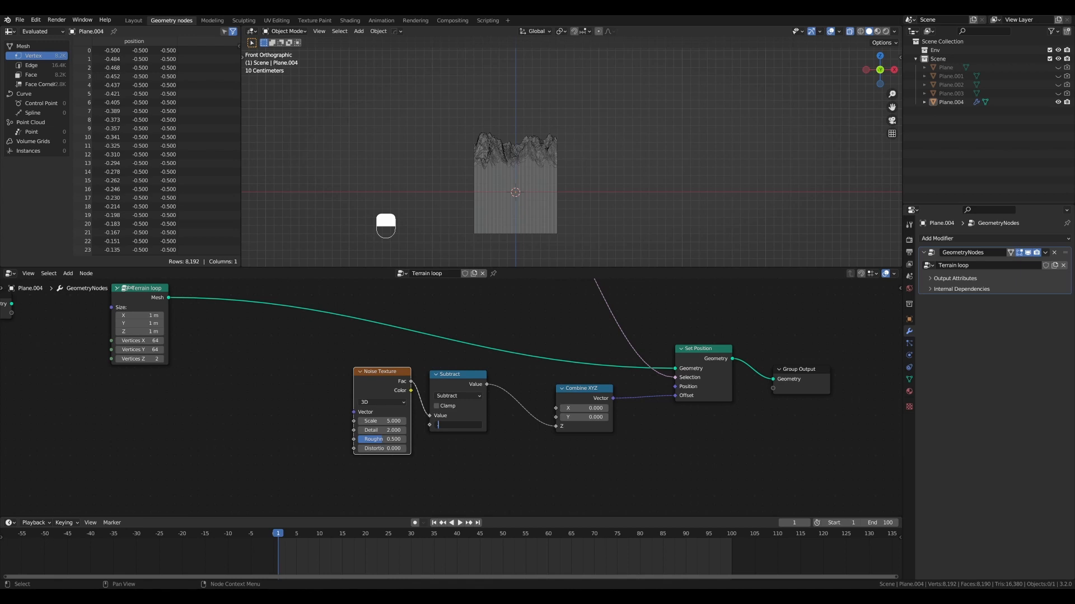
{"action": "left_click_drag", "start_coordinate": [389, 373], "coordinate": [393, 373]}
{"action": "left_click_drag", "start_coordinate": [437, 376], "coordinate": [386, 368]}
{"action": "left_click", "coordinate": [395, 372]}
{"action": "scroll", "coordinate": [392, 371], "scroll_direction": "up", "scroll_amount": 4}
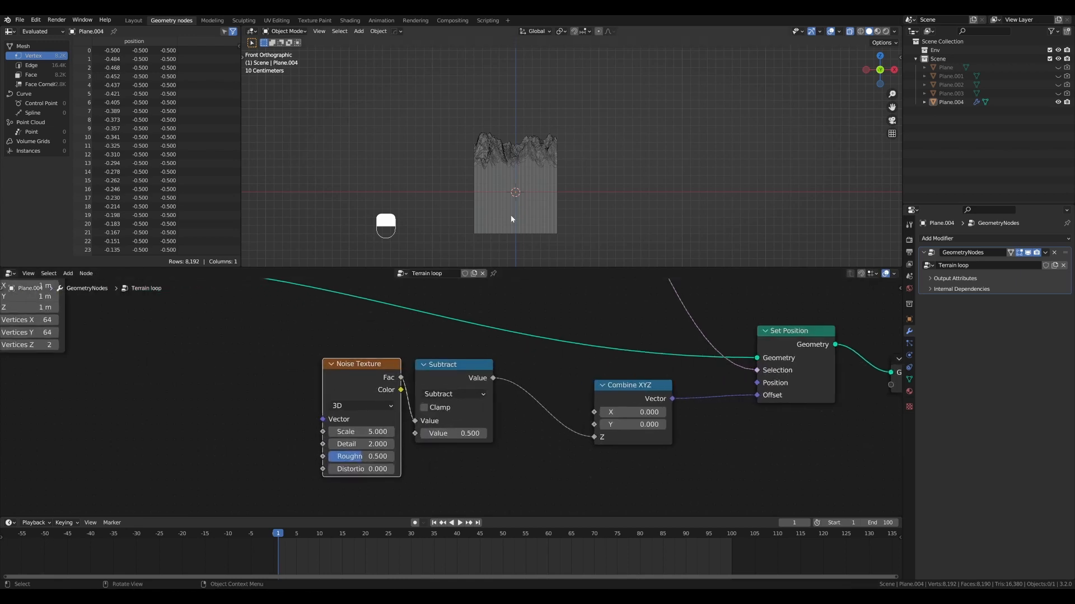
{"action": "scroll", "coordinate": [512, 197], "scroll_direction": "up", "scroll_amount": 2}
{"action": "left_click", "coordinate": [458, 370]}
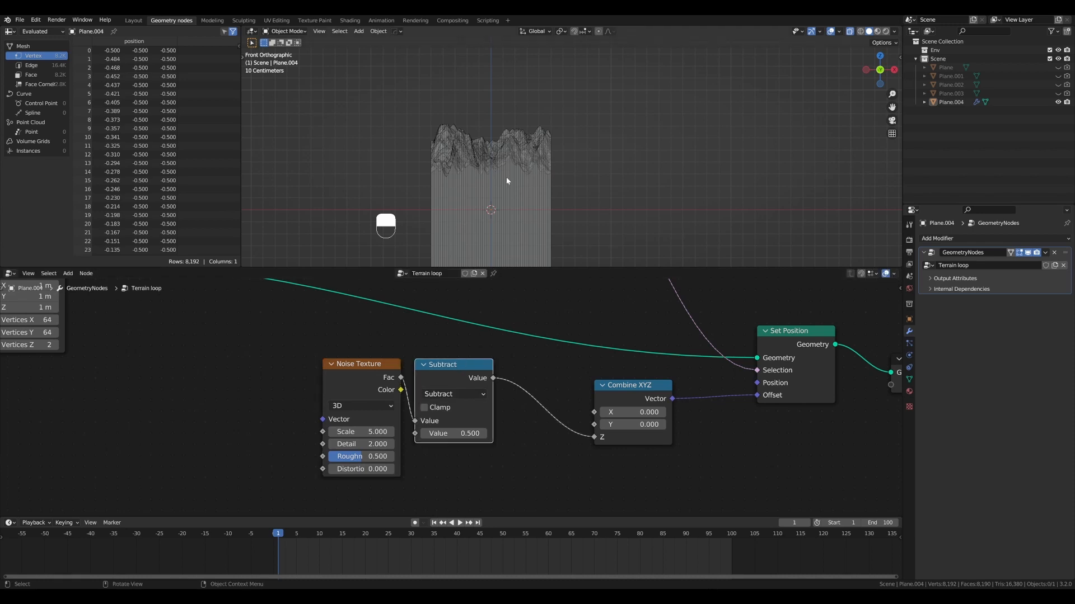
- Try a value of 0.76 on the Subtract node and set it back to 0.5
{"action": "middle_click_drag", "start_coordinate": [506, 177], "coordinate": [557, 177]}
{"action": "left_click_drag", "start_coordinate": [472, 434], "coordinate": [509, 434], "text": "shift"}
{"action": "left_click_drag", "start_coordinate": [470, 367], "coordinate": [477, 368]}
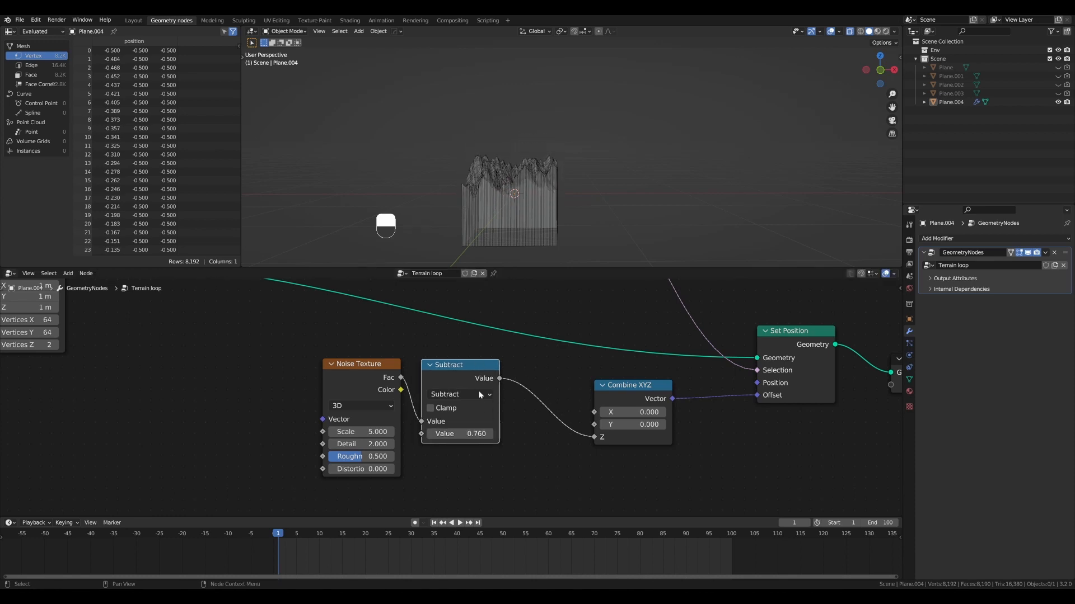
{"action": "left_click", "coordinate": [469, 434]}
{"action": "type", "text": "0.5"}
{"action": "key", "text": "Return"}
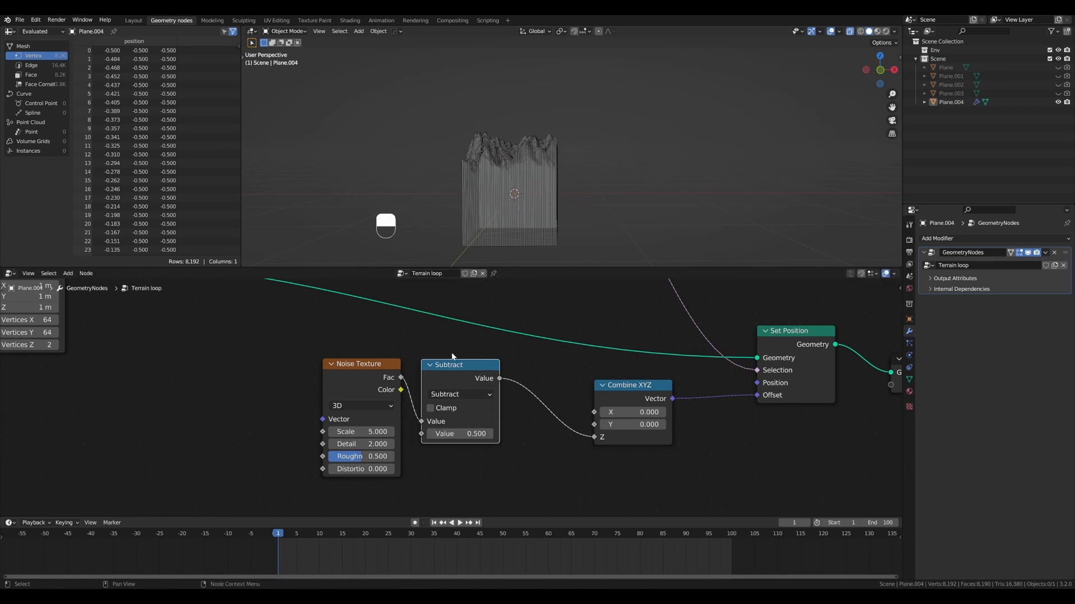
- Move the Noise Texture and Subtract nodes away together and place Combine XYZ closer to Set Position
{"action": "left_click_drag", "start_coordinate": [401, 379], "coordinate": [438, 393]}
{"action": "key", "text": "g"}
{"action": "left_click", "coordinate": [358, 391]}
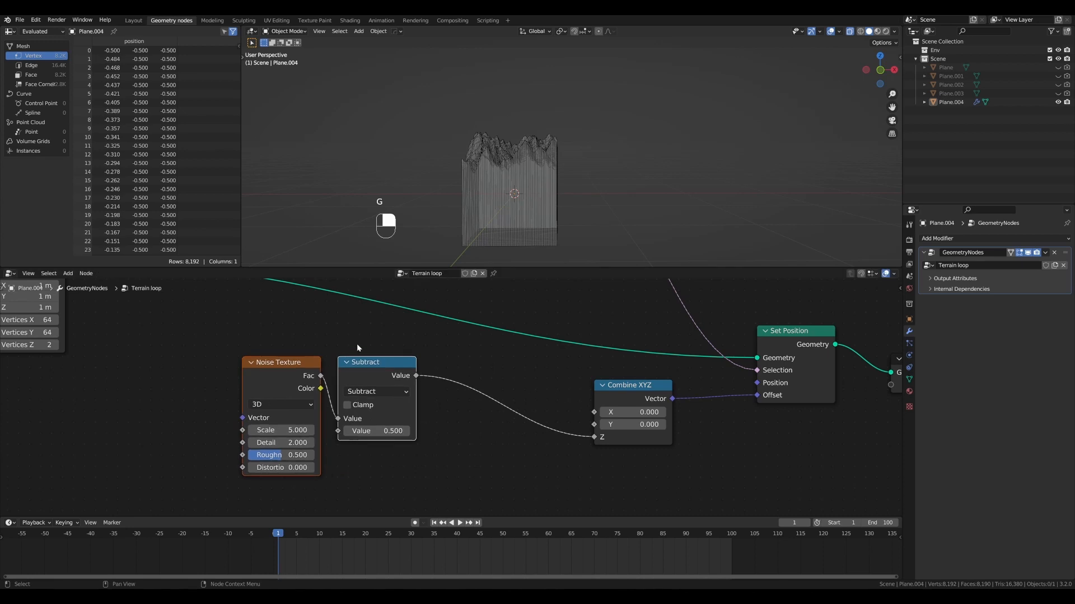
{"action": "scroll", "coordinate": [357, 341], "scroll_direction": "down", "scroll_amount": 2}
{"action": "middle_click_drag", "start_coordinate": [358, 339], "coordinate": [376, 341]}
{"action": "left_click_drag", "start_coordinate": [623, 389], "coordinate": [669, 394]}
{"action": "left_click_drag", "start_coordinate": [285, 363], "coordinate": [416, 435]}
{"action": "key", "text": "g"}
{"action": "left_click", "coordinate": [391, 437]}
{"action": "middle_click_drag", "start_coordinate": [499, 122], "coordinate": [577, 146]}
{"action": "scroll", "coordinate": [540, 139], "scroll_direction": "up", "scroll_amount": 3}
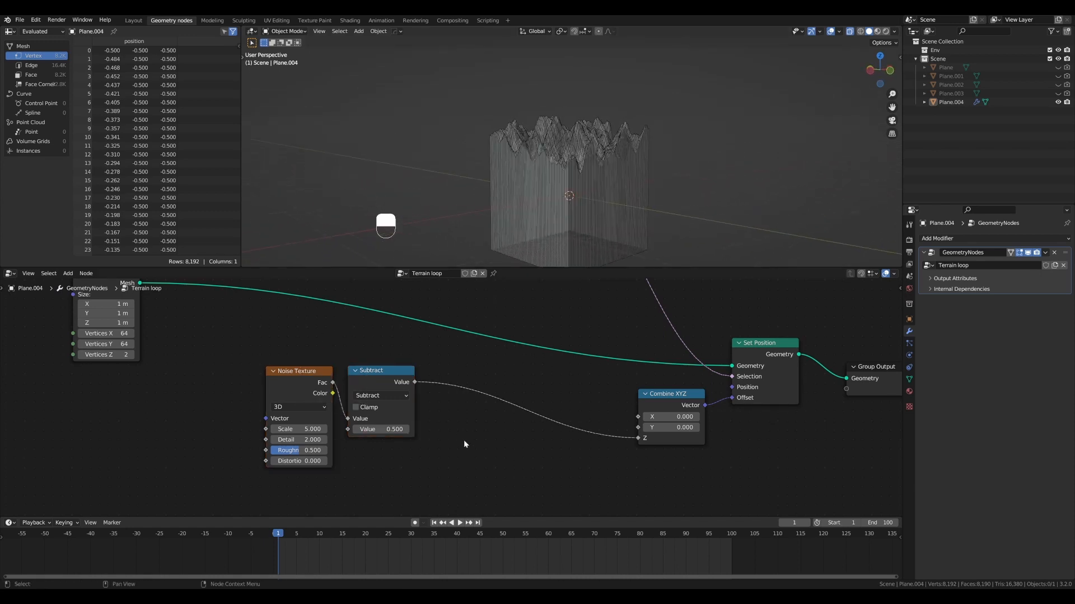
- Insert a second Math node between Subtract and Combine XYZ, set to Multiply with a value of 1
{"action": "key", "text": "shift+ctrl+a"}
{"action": "type", "text": "add"}
{"action": "key", "text": "Return"}
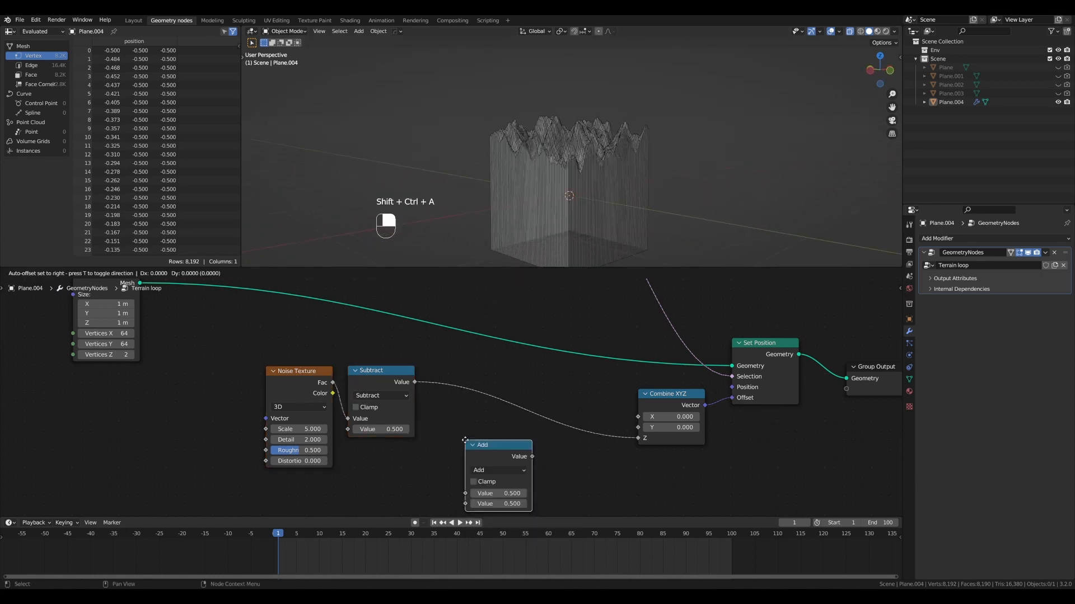
{"action": "left_click", "coordinate": [451, 363]}
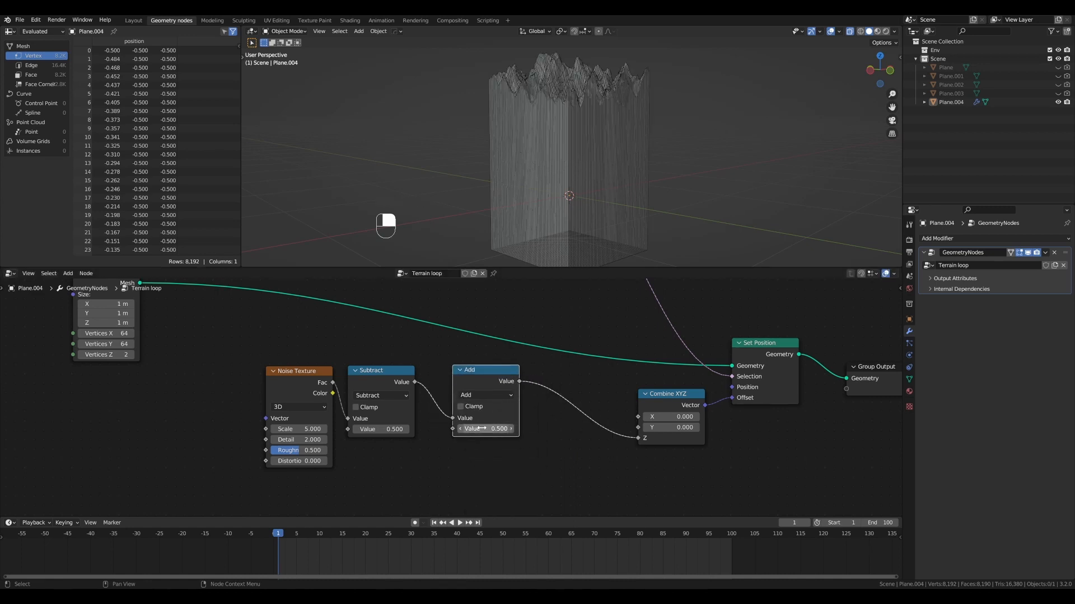
{"action": "left_click", "coordinate": [487, 395]}
{"action": "left_click", "coordinate": [506, 442]}
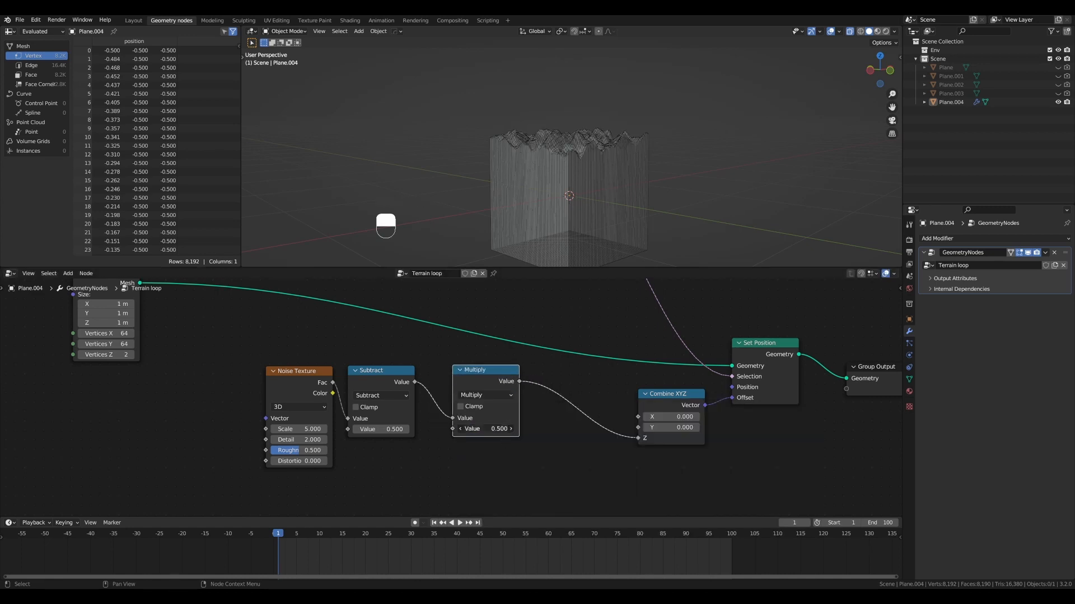
{"action": "key", "text": "Return"}
{"action": "left_click_drag", "start_coordinate": [507, 370], "coordinate": [501, 370]}
- Turn off X-ray, test the Multiply node's value on the terrain height, and shift the node slightly down
{"action": "scroll", "coordinate": [455, 350], "scroll_direction": "down", "scroll_amount": 3}
{"action": "key", "text": "alt+z"}
{"action": "middle_click_drag", "start_coordinate": [542, 195], "coordinate": [593, 197]}
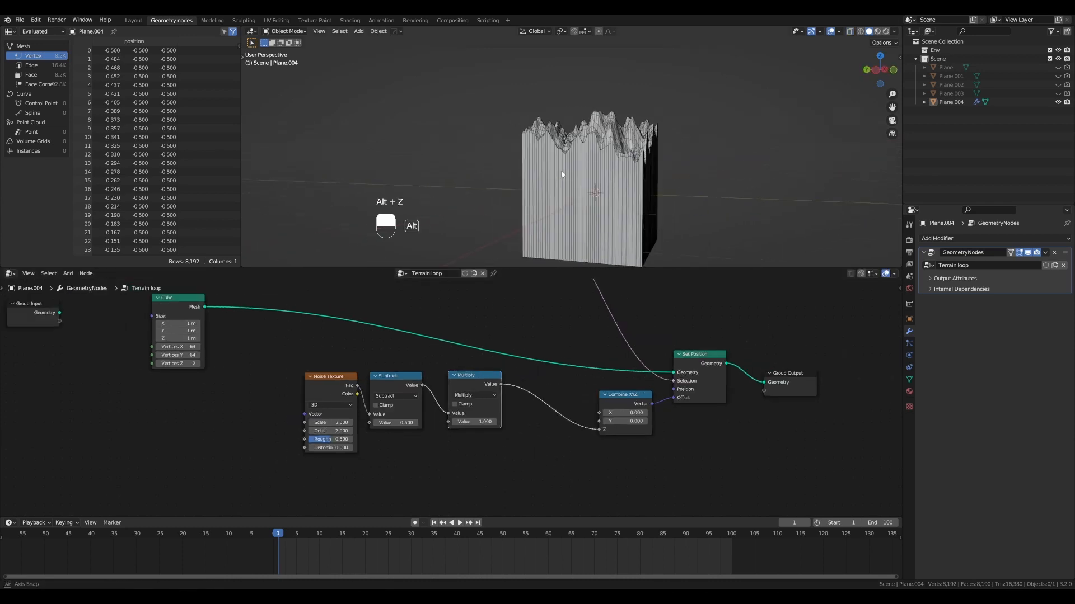
{"action": "mouse_move", "coordinate": [486, 421]}
{"action": "left_mouse_down"}
{"action": "mouse_move", "coordinate": [443, 421]}
{"action": "mouse_move", "coordinate": [501, 421]}
{"action": "mouse_move", "coordinate": [482, 424]}
{"action": "left_mouse_up"}
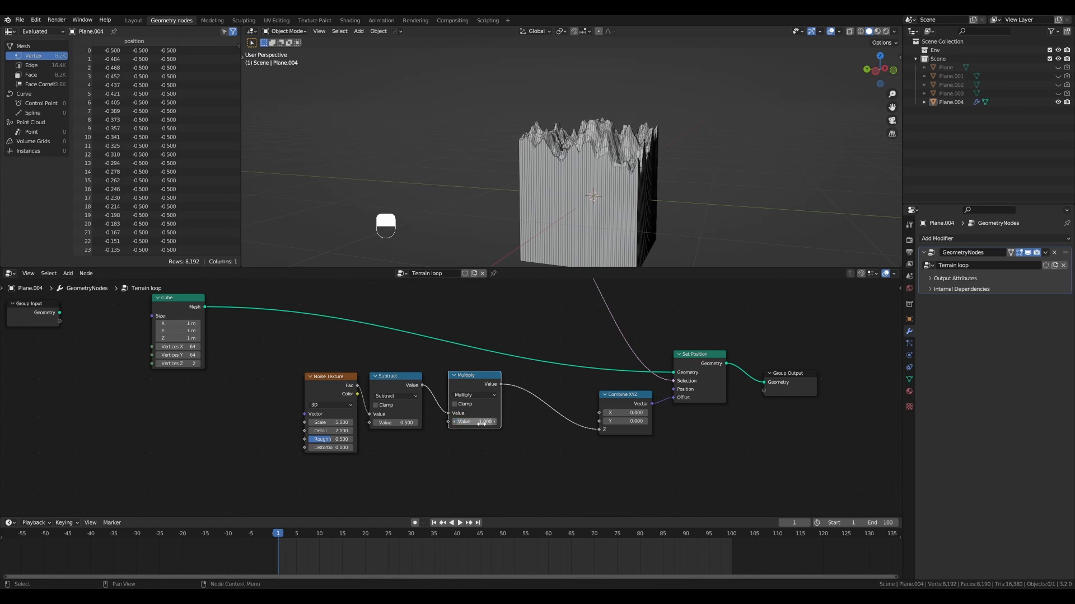
{"action": "left_click_drag", "start_coordinate": [471, 382], "coordinate": [474, 389]}
- Add a Value node below the Subtract node and move the Noise Texture and Subtract nodes up to make room
{"action": "key", "text": "shift+ctrl+a"}
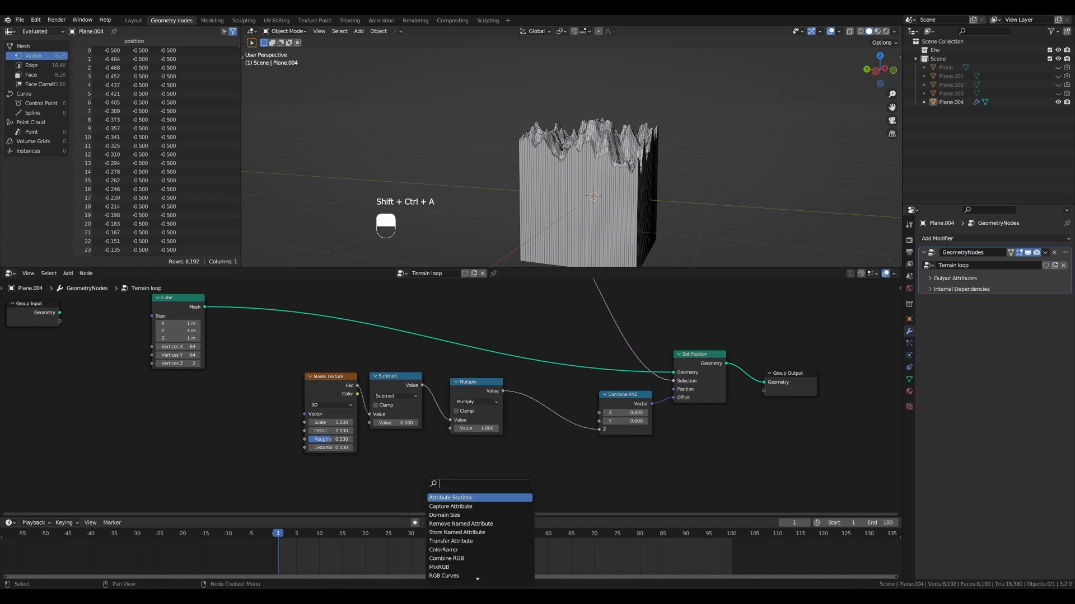
{"action": "type", "text": "value"}
{"action": "key", "text": "Return"}
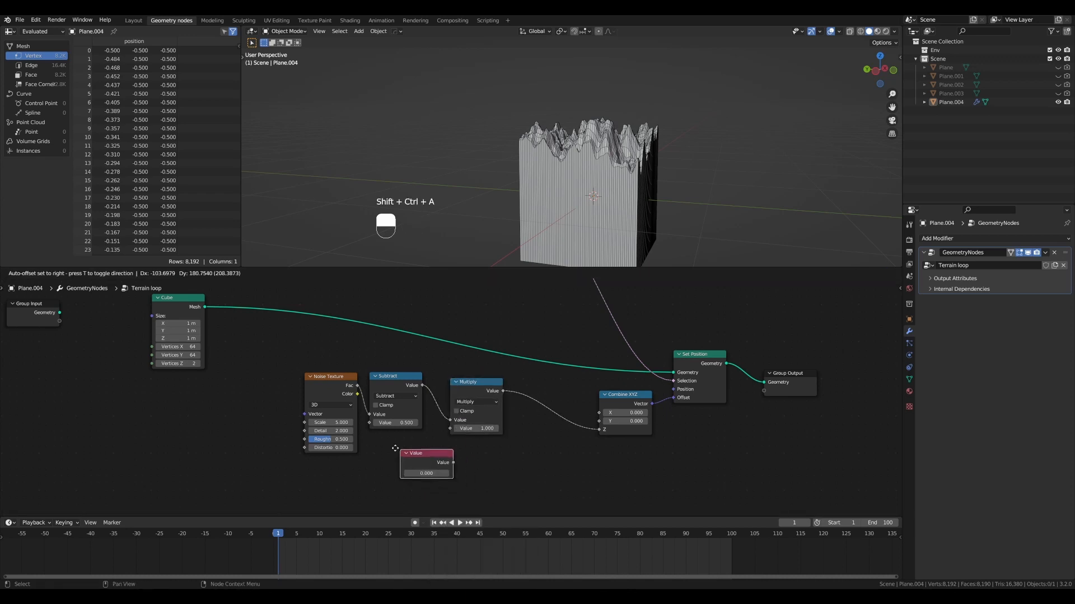
{"action": "left_click", "coordinate": [403, 451]}
{"action": "left_click_drag", "start_coordinate": [324, 364], "coordinate": [425, 433]}
{"action": "key", "text": "g"}
{"action": "left_click", "coordinate": [399, 421]}
{"action": "left_click", "coordinate": [404, 444]}
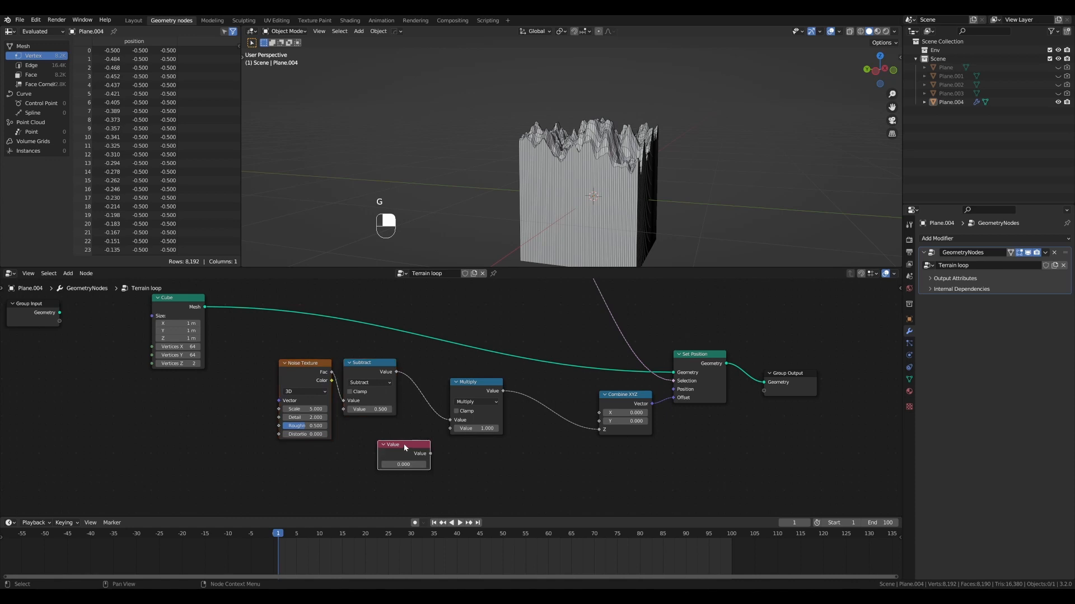
- Label the Value node "Intensity", set it to 1, and connect it to the Multiply node's second value
{"action": "key", "text": "F2"}
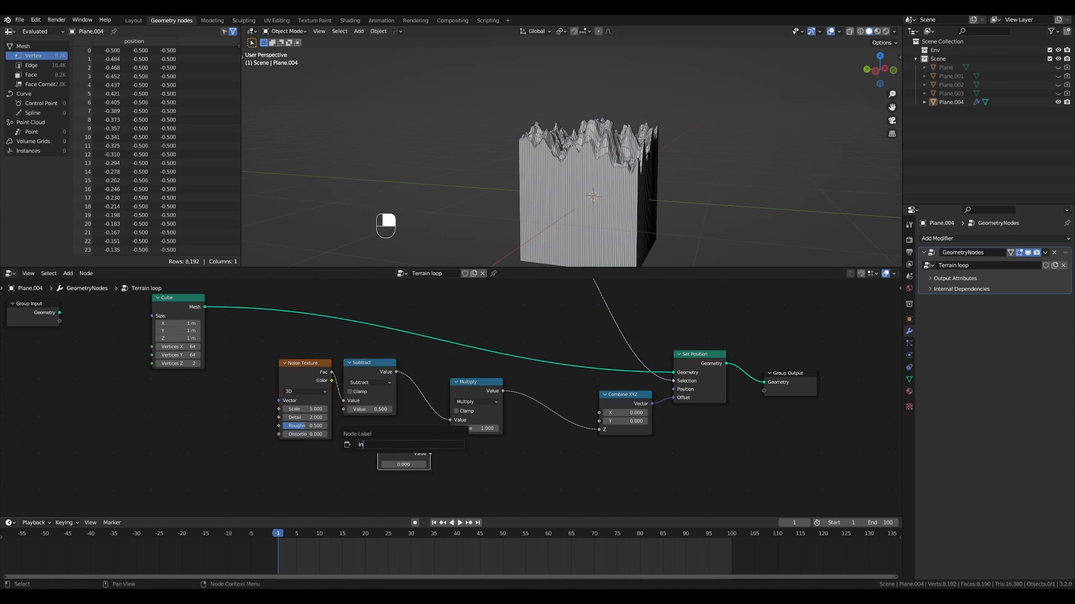
{"action": "type", "text": "Intensity"}
{"action": "key", "text": "Return"}
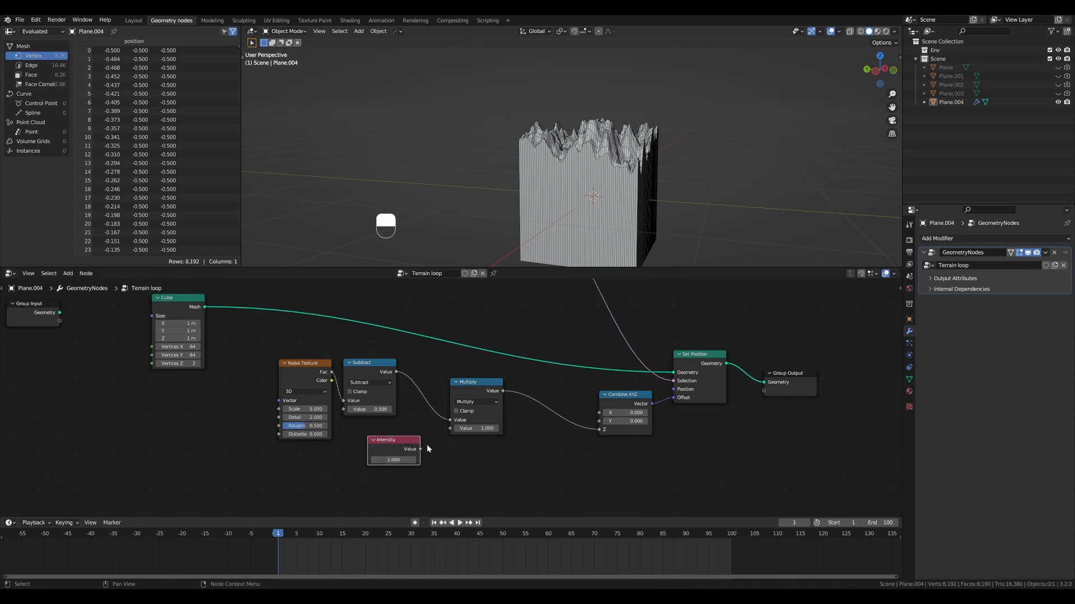
{"action": "left_click_drag", "start_coordinate": [420, 450], "coordinate": [408, 432]}
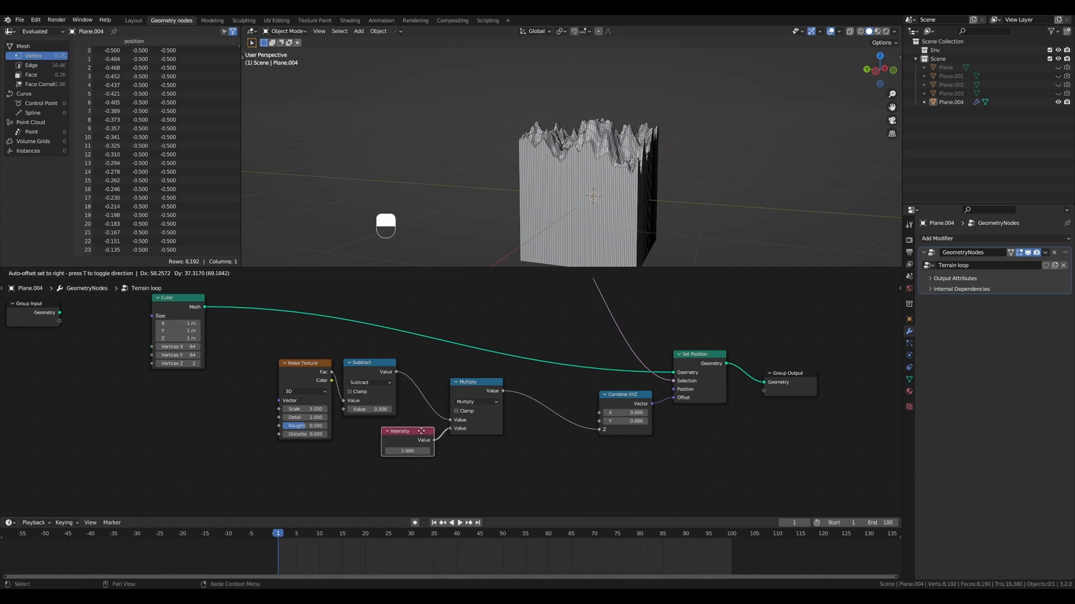
- Arrange the Noise Texture, Subtract, Multiply and Intensity nodes into a compact group
{"action": "left_click_drag", "start_coordinate": [291, 346], "coordinate": [376, 385]}
{"action": "key", "text": "g"}
{"action": "left_click", "coordinate": [372, 392]}
{"action": "left_click_drag", "start_coordinate": [425, 432], "coordinate": [436, 453]}
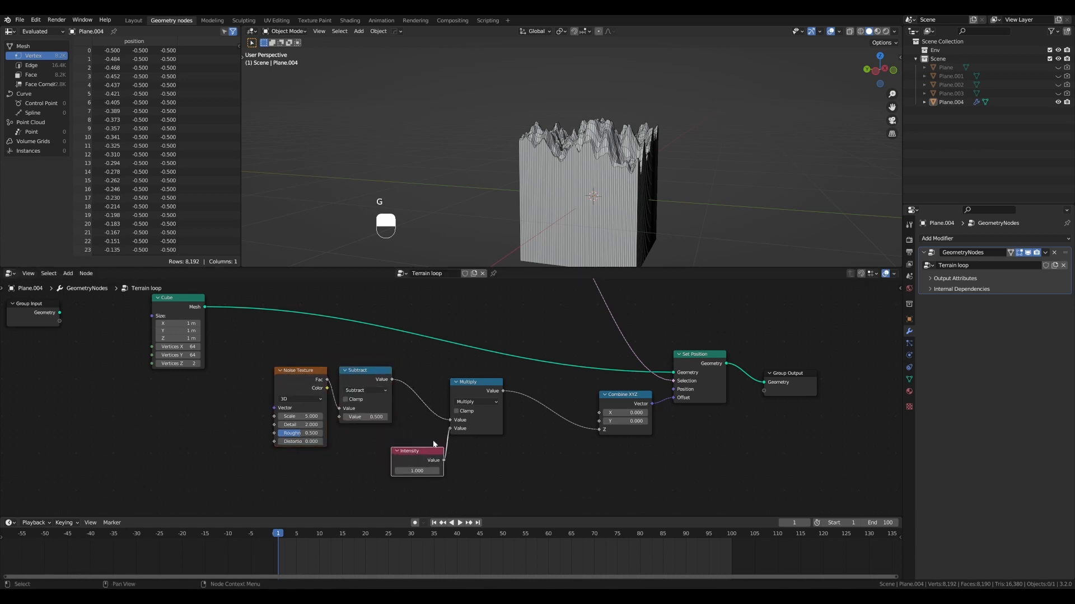
{"action": "left_click_drag", "start_coordinate": [462, 384], "coordinate": [418, 377]}
{"action": "left_click_drag", "start_coordinate": [425, 451], "coordinate": [371, 439]}
{"action": "key", "text": "Home"}
- Enclose the Noise Texture, Subtract, Intensity and Multiply nodes in a frame labelled "Noise generator"
{"action": "left_click_drag", "start_coordinate": [329, 369], "coordinate": [517, 479]}
{"action": "key", "text": "ctrl+j"}
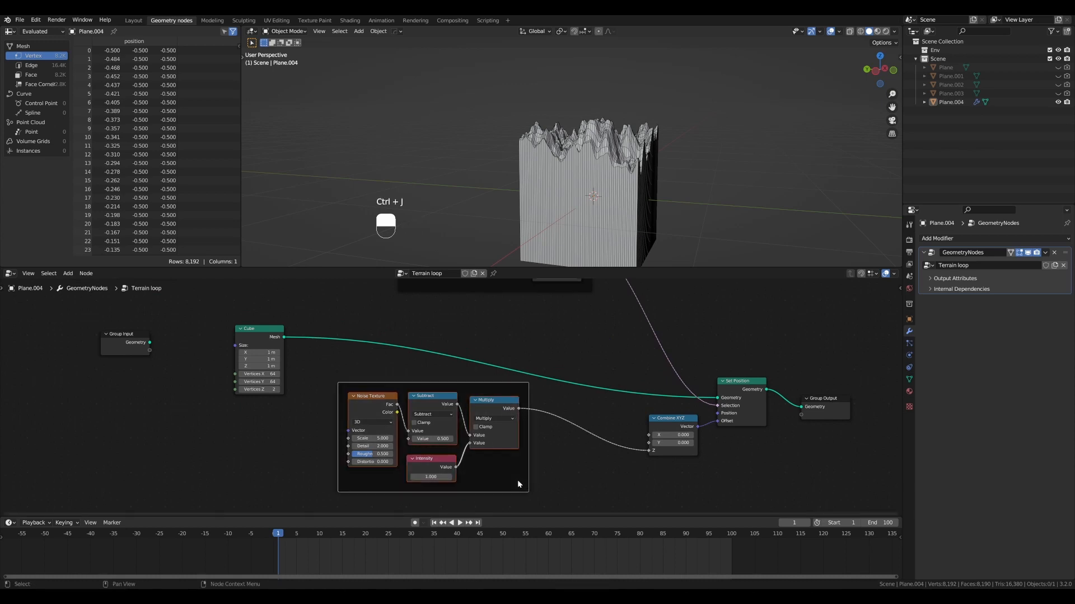
{"action": "key", "text": "F2"}
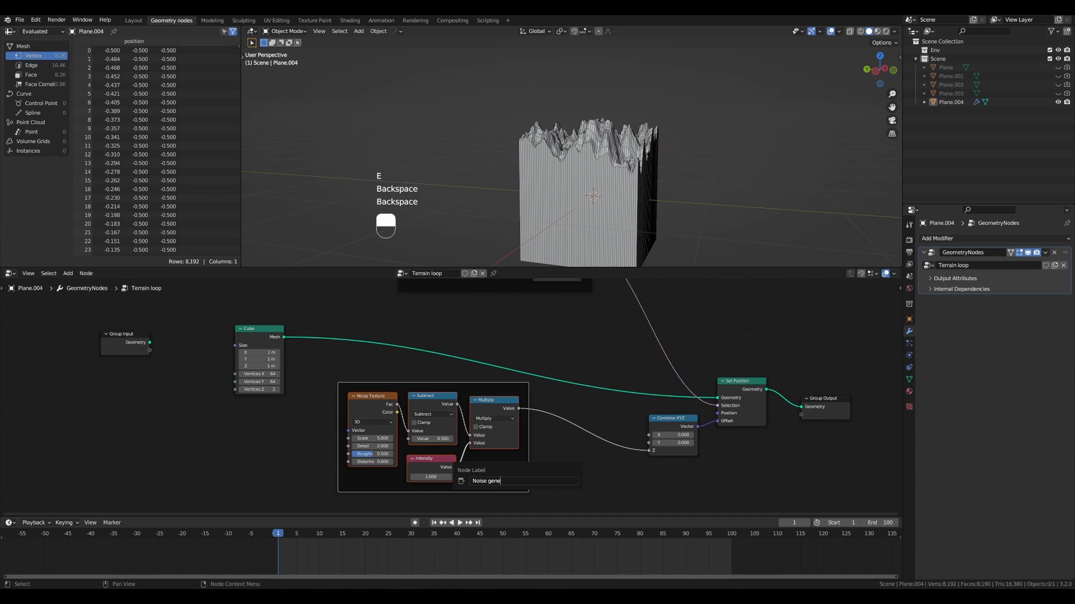
{"action": "key", "text": "Return"}
- Move the Noise generator frame lower and closer to the Combine XYZ node
{"action": "left_click", "coordinate": [468, 388]}
{"action": "key", "text": "g"}
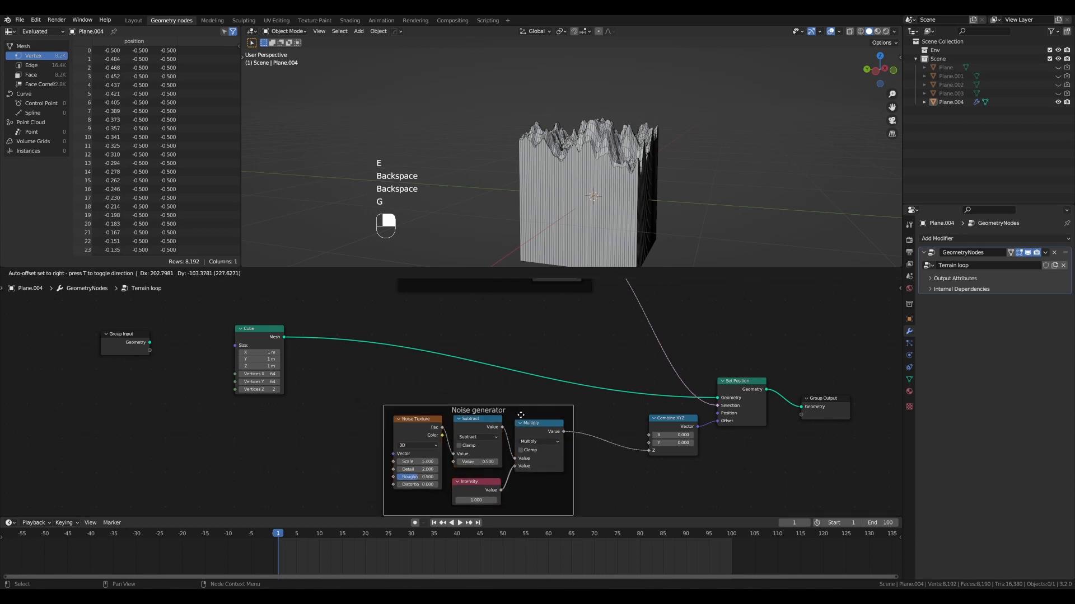
{"action": "left_click", "coordinate": [517, 413]}
{"action": "scroll", "coordinate": [594, 356], "scroll_direction": "down", "scroll_amount": 2}
{"action": "middle_click_drag", "start_coordinate": [605, 344], "coordinate": [609, 336], "text": "shift"}
{"action": "left_click", "coordinate": [708, 391]}
{"action": "scroll", "coordinate": [558, 313], "scroll_direction": "down", "scroll_amount": 2}
{"action": "middle_click_drag", "start_coordinate": [559, 313], "coordinate": [553, 334], "text": "shift"}
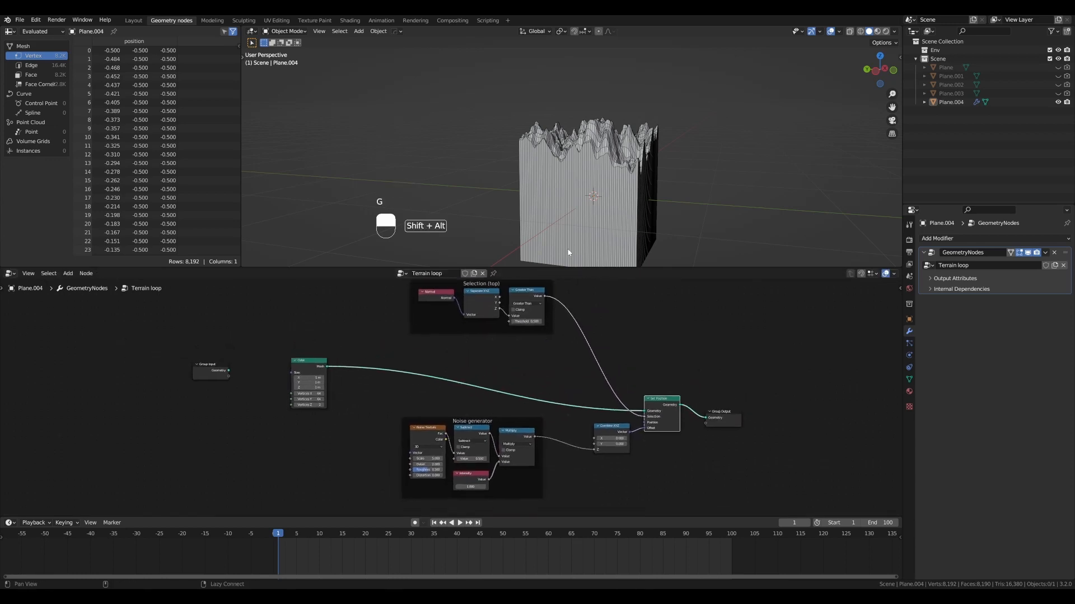
- Enlarge the node editor area slightly at the expense of the 3D viewport
{"action": "scroll", "coordinate": [588, 177], "scroll_direction": "down", "scroll_amount": 2}
{"action": "middle_click_drag", "start_coordinate": [588, 179], "coordinate": [504, 143]}
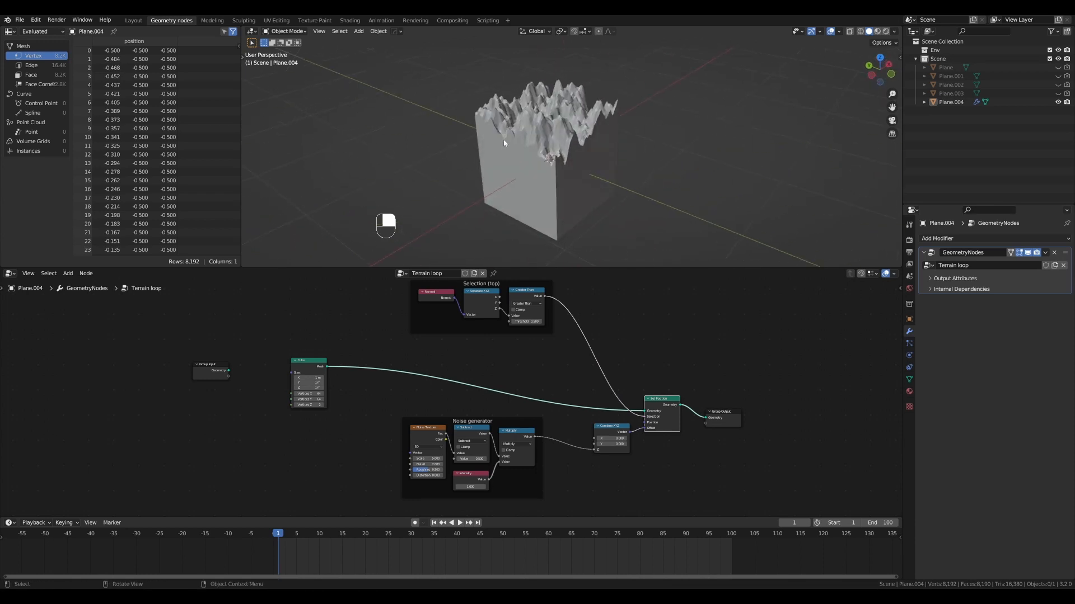
{"action": "left_click_drag", "start_coordinate": [613, 267], "coordinate": [612, 257]}
{"action": "scroll", "coordinate": [604, 154], "scroll_direction": "down", "scroll_amount": 2}
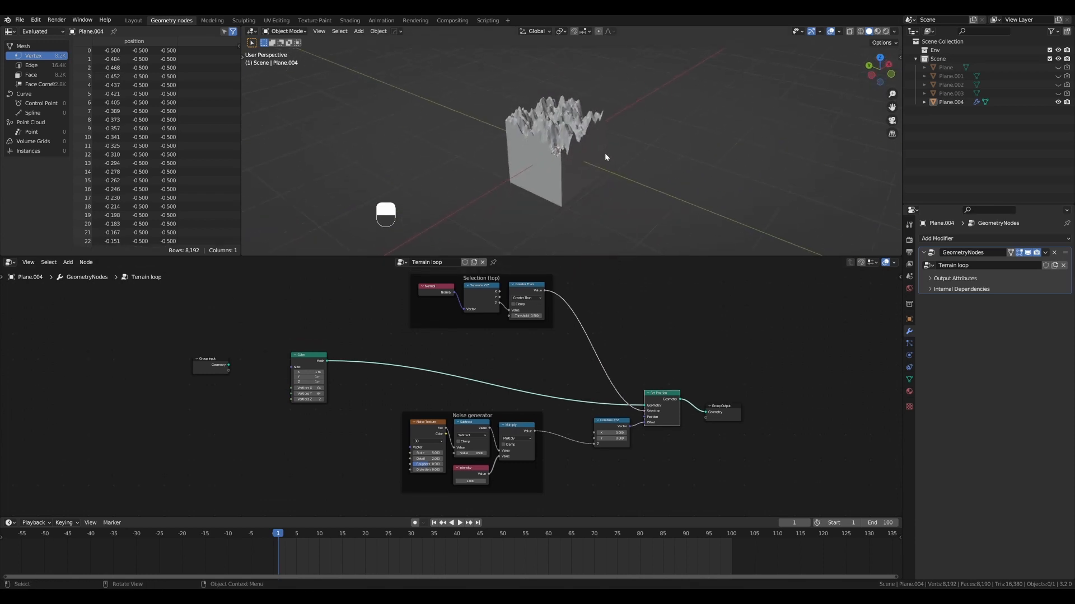
- Duplicate the terrain object 1 m along the X axis and deselect everything to examine the seam between both tiles
{"action": "middle_click_drag", "start_coordinate": [605, 152], "coordinate": [617, 171]}
{"action": "left_click", "coordinate": [565, 160]}
{"action": "key", "text": "KP_7"}
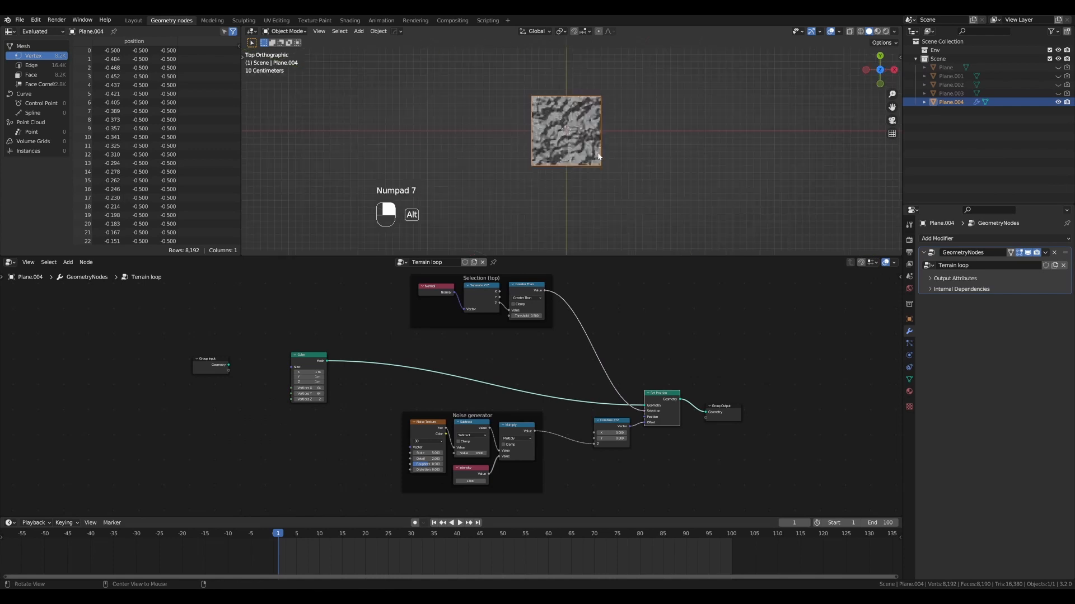
{"action": "left_click_drag", "start_coordinate": [598, 157], "coordinate": [574, 95], "text": "alt"}
{"action": "key", "text": "KP_5"}
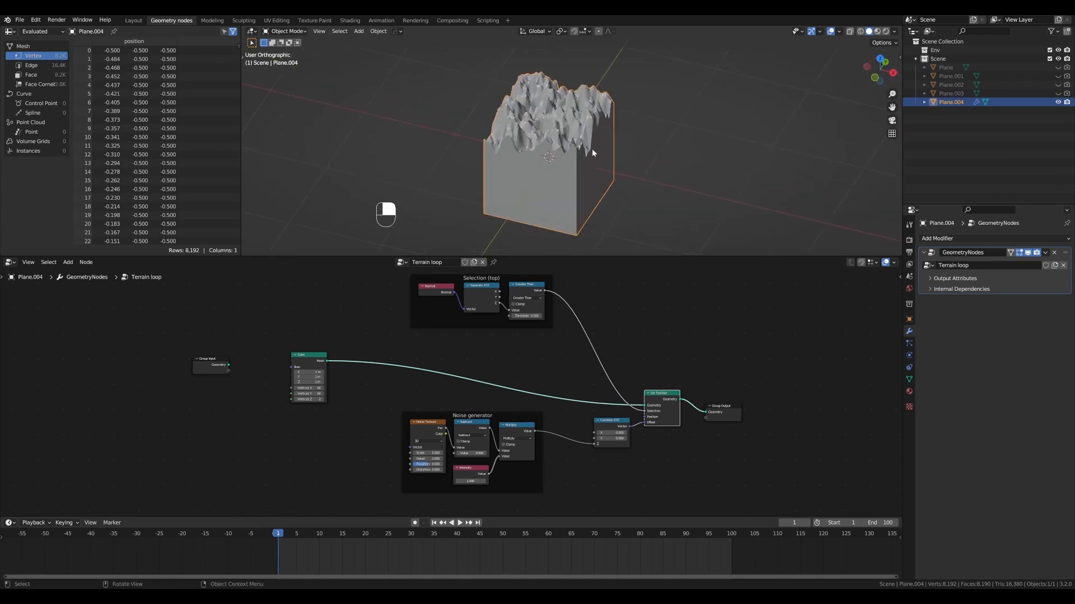
{"action": "key", "text": "shift+d"}
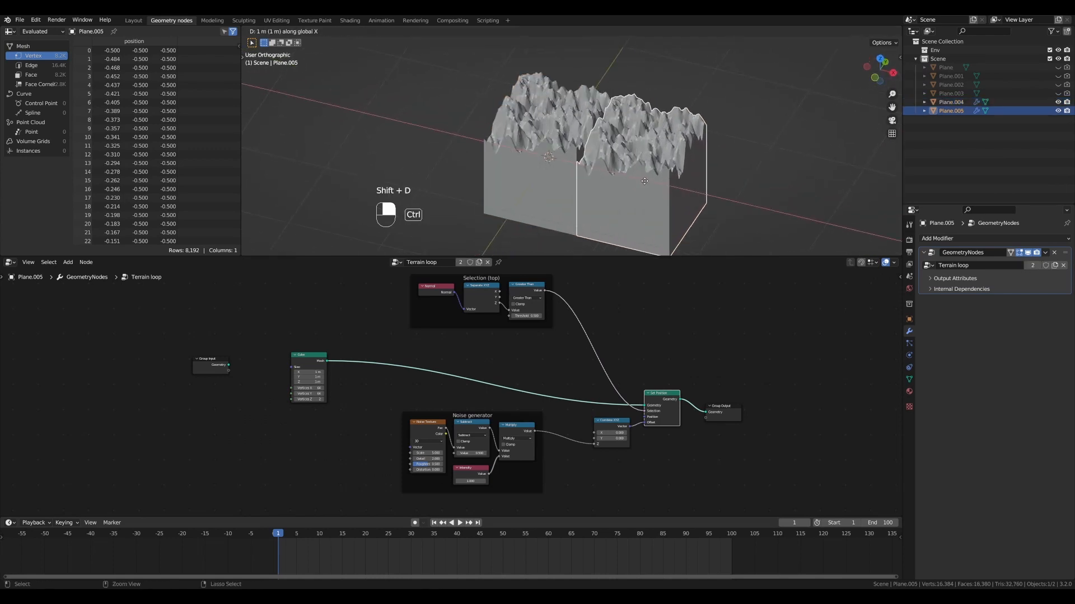
{"action": "left_click", "coordinate": [645, 185], "text": "ctrl"}
{"action": "left_click_drag", "start_coordinate": [645, 185], "coordinate": [644, 140], "text": "alt"}
{"action": "scroll", "coordinate": [630, 159], "scroll_direction": "up", "scroll_amount": 3}
{"action": "left_click_drag", "start_coordinate": [647, 84], "coordinate": [658, 85], "text": "alt"}
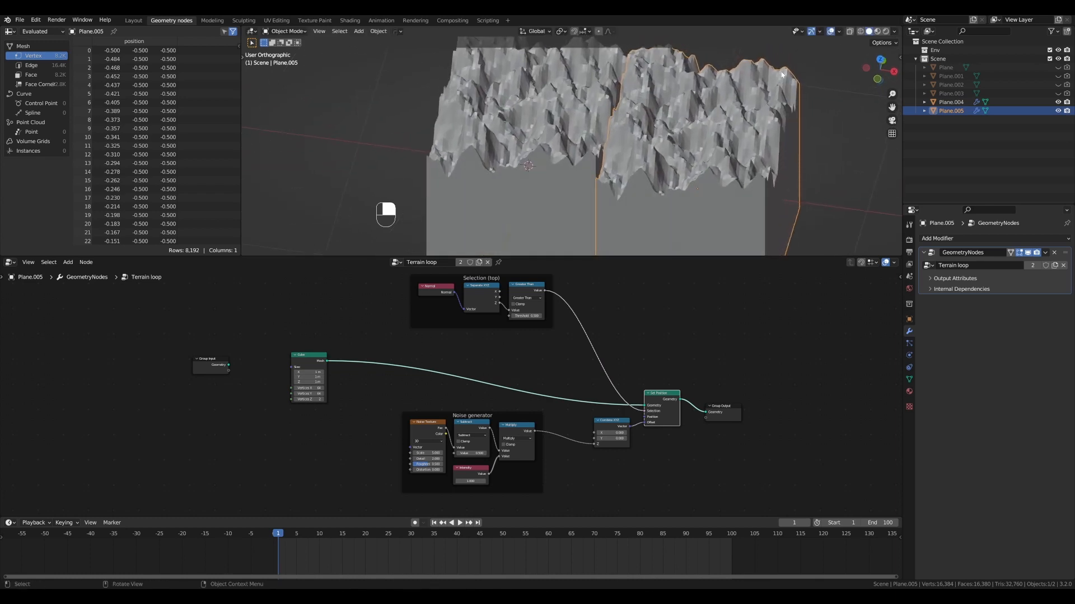
{"action": "key", "text": "alt+a"}
{"action": "mouse_move", "coordinate": [669, 124]}
{"action": "left_mouse_down", "text": "alt"}
{"action": "mouse_move", "coordinate": [680, 120]}
{"action": "mouse_move", "coordinate": [650, 106]}
{"action": "mouse_move", "coordinate": [653, 142]}
{"action": "mouse_move", "coordinate": [665, 106]}
{"action": "mouse_move", "coordinate": [663, 117]}
{"action": "left_mouse_up", "text": "alt"}
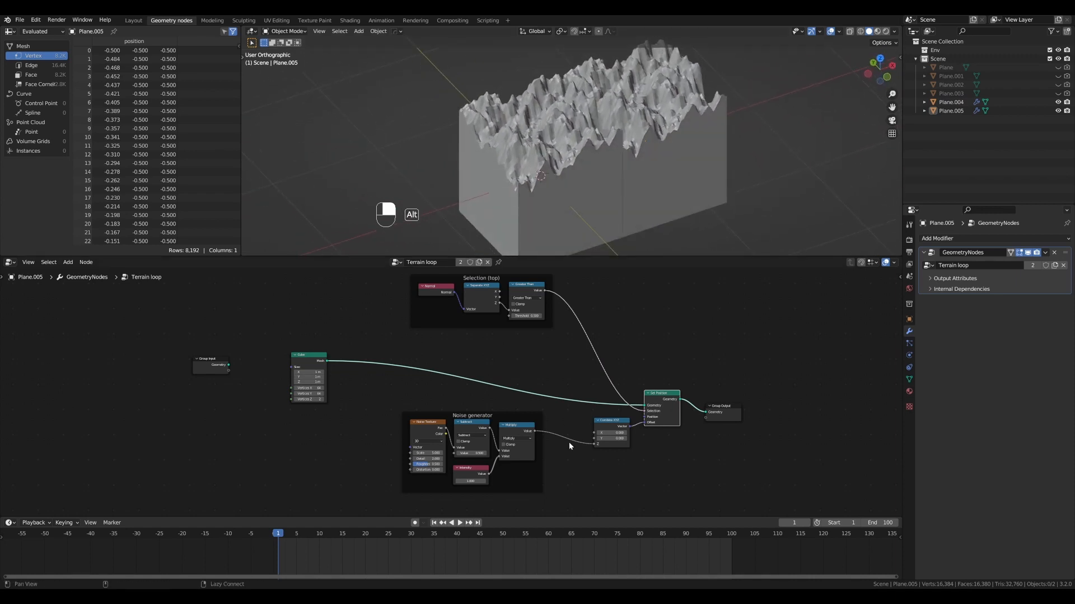
- Lower the Intensity value and set the Cube node's Vertices X and Vertices Y to 128
{"action": "scroll", "coordinate": [549, 450], "scroll_direction": "up", "scroll_amount": 1}
{"action": "left_click_drag", "start_coordinate": [481, 487], "coordinate": [460, 487]}
{"action": "scroll", "coordinate": [474, 361], "scroll_direction": "up", "scroll_amount": 1}
{"action": "left_click_drag", "start_coordinate": [474, 348], "coordinate": [620, 331], "text": "alt+shift"}
{"action": "scroll", "coordinate": [483, 357], "scroll_direction": "up", "scroll_amount": 6}
{"action": "left_click_drag", "start_coordinate": [417, 364], "coordinate": [417, 375]}
{"action": "type", "text": "128"}
{"action": "key", "text": "Return"}
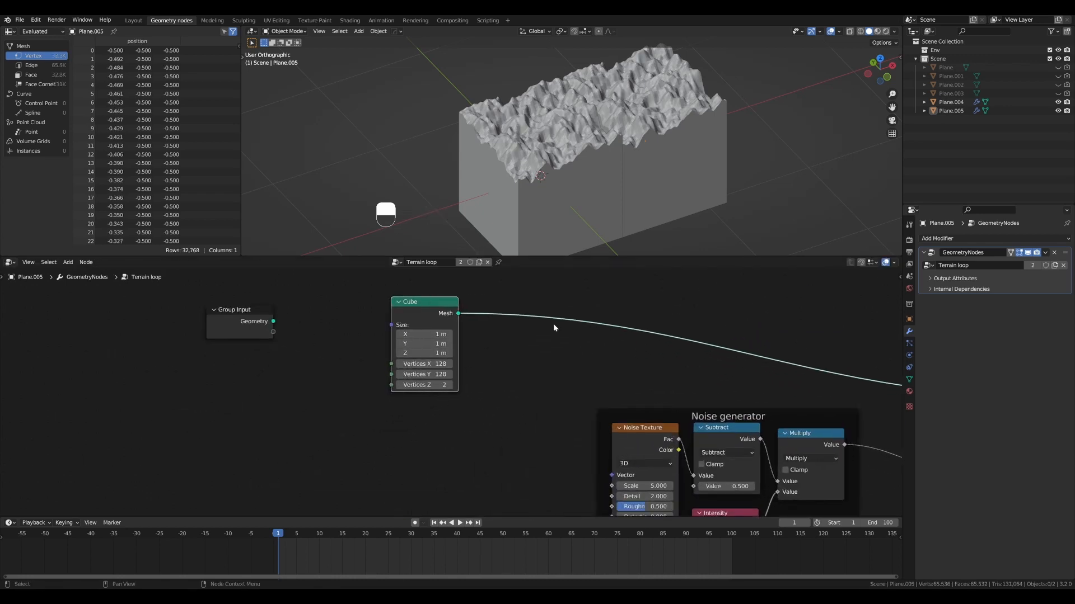
- Examine the denser terrain and the seam between the two tiles from several sides
{"action": "scroll", "coordinate": [624, 140], "scroll_direction": "up", "scroll_amount": 3}
{"action": "mouse_move", "coordinate": [642, 134]}
{"action": "left_mouse_down", "text": "alt"}
{"action": "mouse_move", "coordinate": [597, 136]}
{"action": "mouse_move", "coordinate": [678, 73]}
{"action": "mouse_move", "coordinate": [515, 140]}
{"action": "mouse_move", "coordinate": [679, 63]}
{"action": "mouse_move", "coordinate": [653, 89]}
{"action": "left_mouse_up", "text": "alt"}
{"action": "key", "text": "ctrl+z"}
{"action": "left_click_drag", "start_coordinate": [577, 144], "coordinate": [546, 142], "text": "alt"}
{"action": "scroll", "coordinate": [643, 138], "scroll_direction": "down", "scroll_amount": 3}
- Move the Cube and Group Input nodes farther away from the Noise generator frame to make room
{"action": "scroll", "coordinate": [450, 391], "scroll_direction": "down", "scroll_amount": 6}
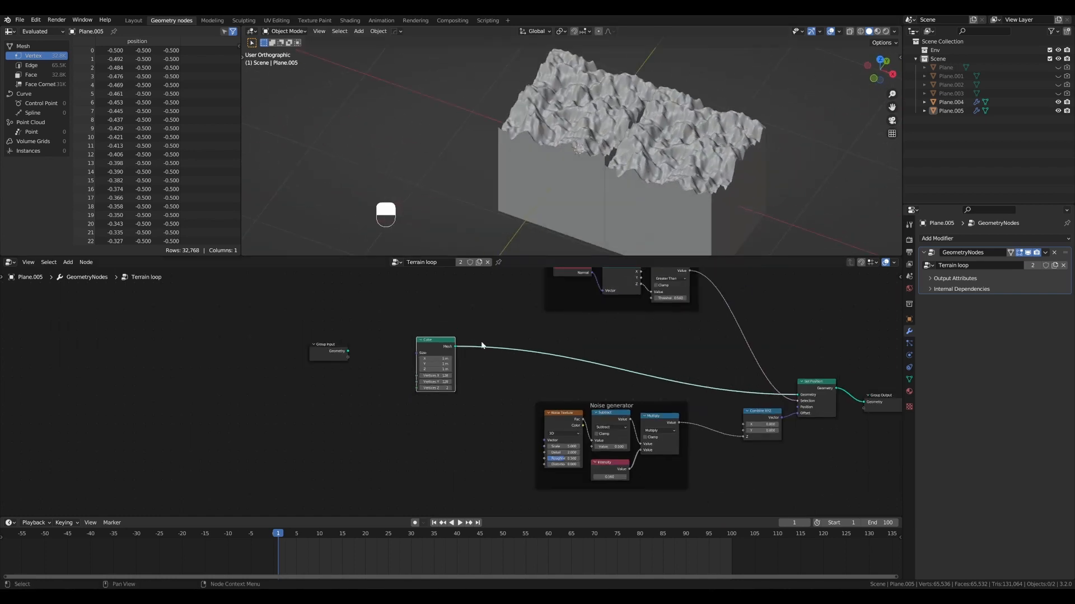
{"action": "left_click_drag", "start_coordinate": [439, 339], "coordinate": [407, 294]}
{"action": "left_click_drag", "start_coordinate": [338, 347], "coordinate": [183, 343]}
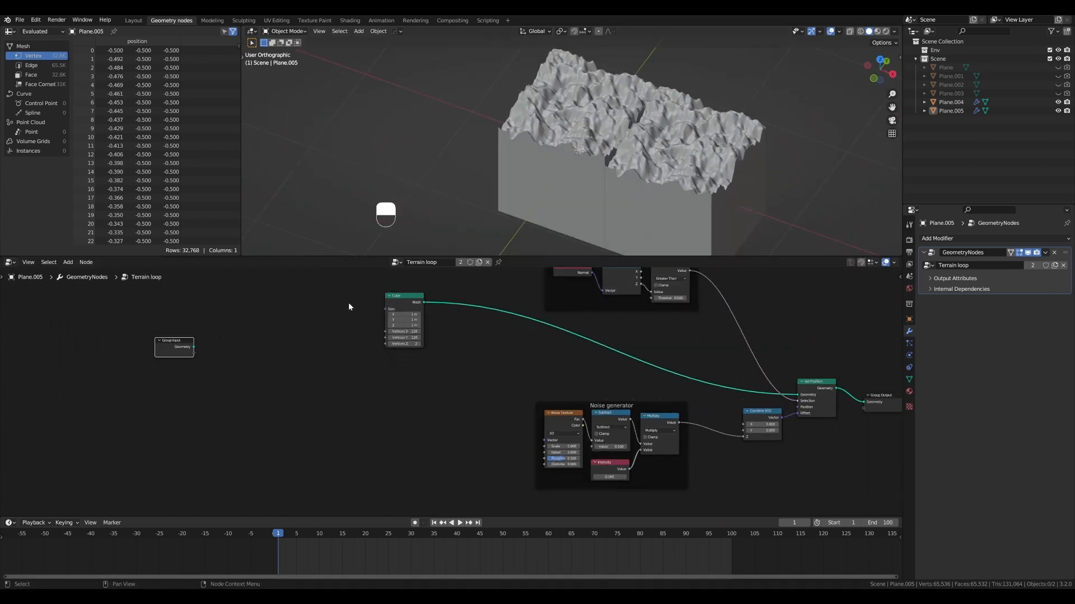
{"action": "left_click_drag", "start_coordinate": [399, 295], "coordinate": [269, 287]}
{"action": "scroll", "coordinate": [465, 291], "scroll_direction": "down", "scroll_amount": 3}
{"action": "left_click_drag", "start_coordinate": [470, 291], "coordinate": [445, 312], "text": "alt+shift"}
{"action": "left_click_drag", "start_coordinate": [290, 311], "coordinate": [282, 312]}
{"action": "scroll", "coordinate": [487, 380], "scroll_direction": "up", "scroll_amount": 3}
{"action": "left_click_drag", "start_coordinate": [479, 380], "coordinate": [571, 355], "text": "alt+shift"}
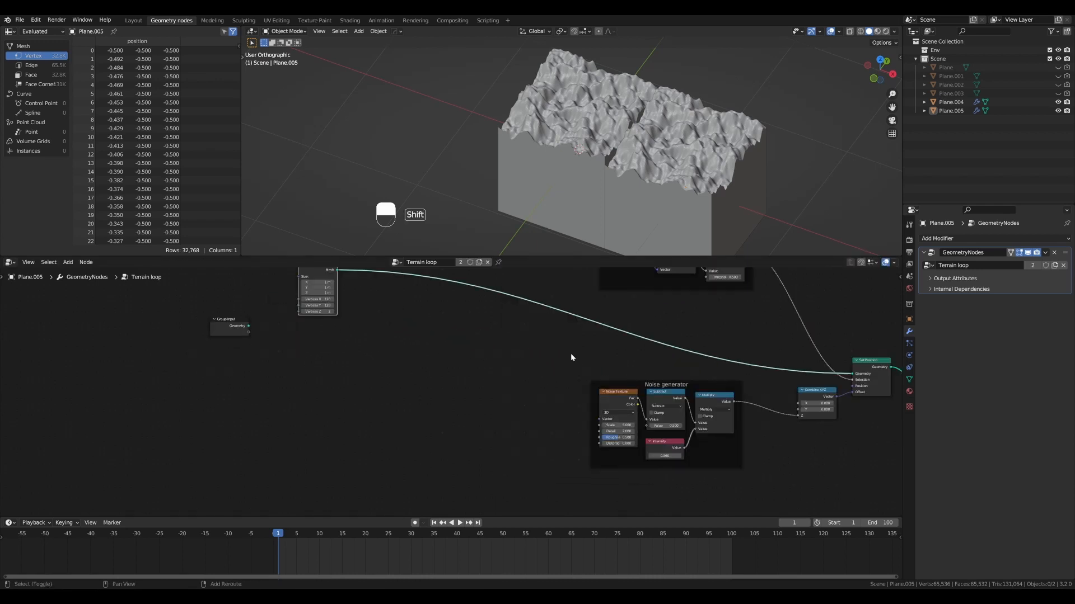
- Add a Position node, connect it to the Noise Texture's Vector input, and place it well ahead of the frame
{"action": "key", "text": "ctrl+shift+a"}
{"action": "type", "text": "position"}
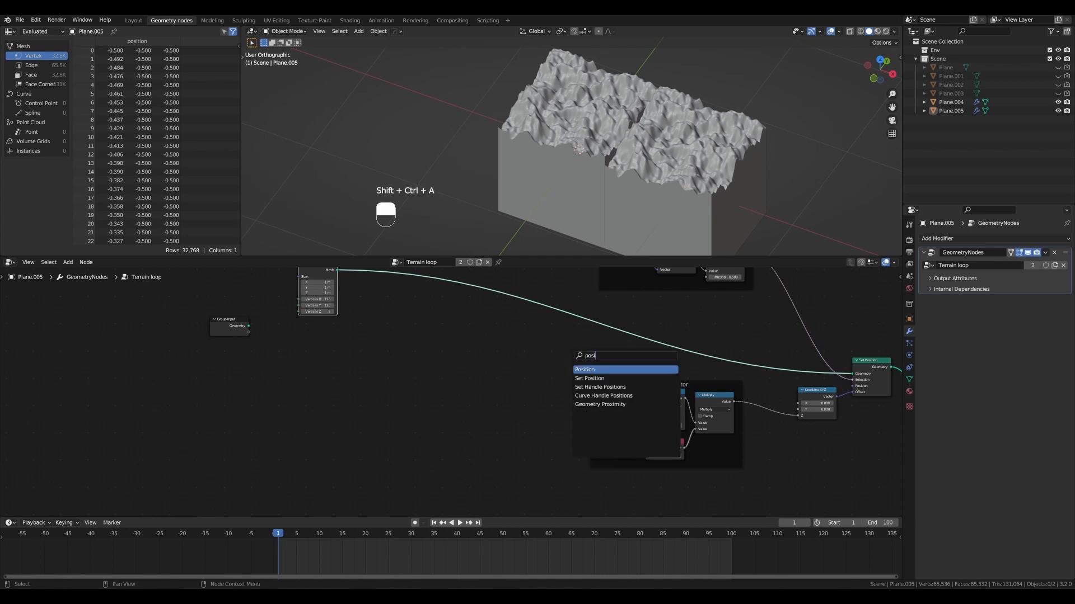
{"action": "key", "text": "Return"}
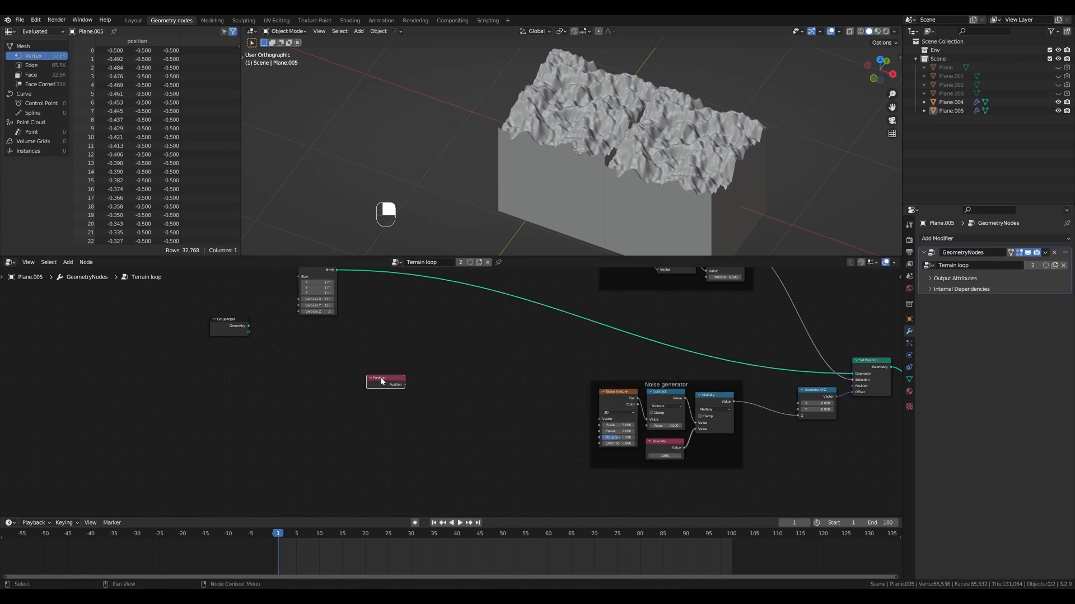
{"action": "left_click", "coordinate": [362, 372]}
{"action": "scroll", "coordinate": [398, 377], "scroll_direction": "up", "scroll_amount": 2}
{"action": "left_click_drag", "start_coordinate": [390, 379], "coordinate": [625, 424]}
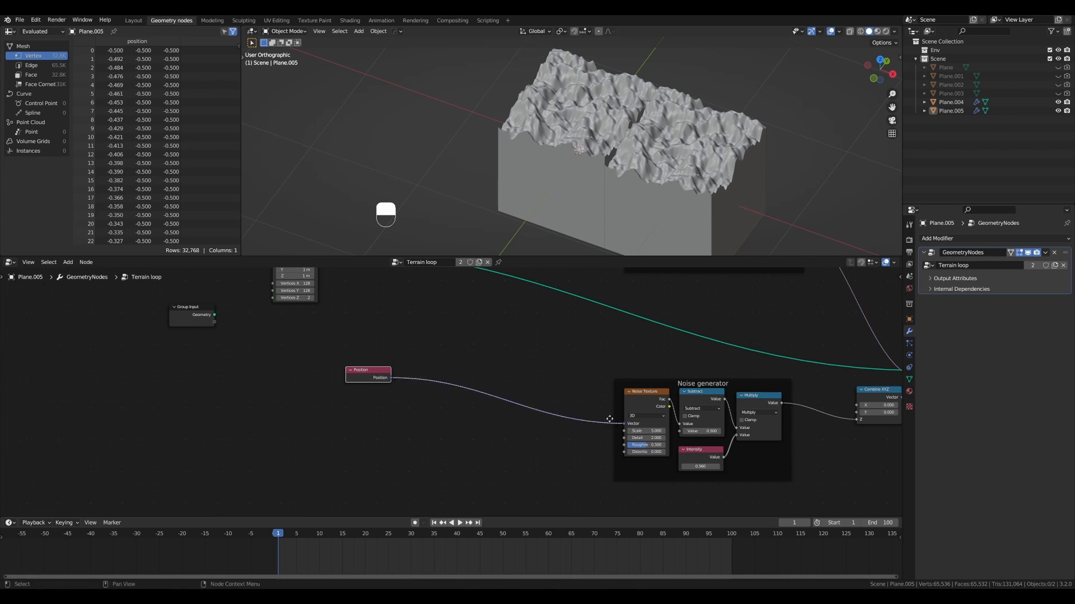
{"action": "left_click_drag", "start_coordinate": [371, 376], "coordinate": [366, 374]}
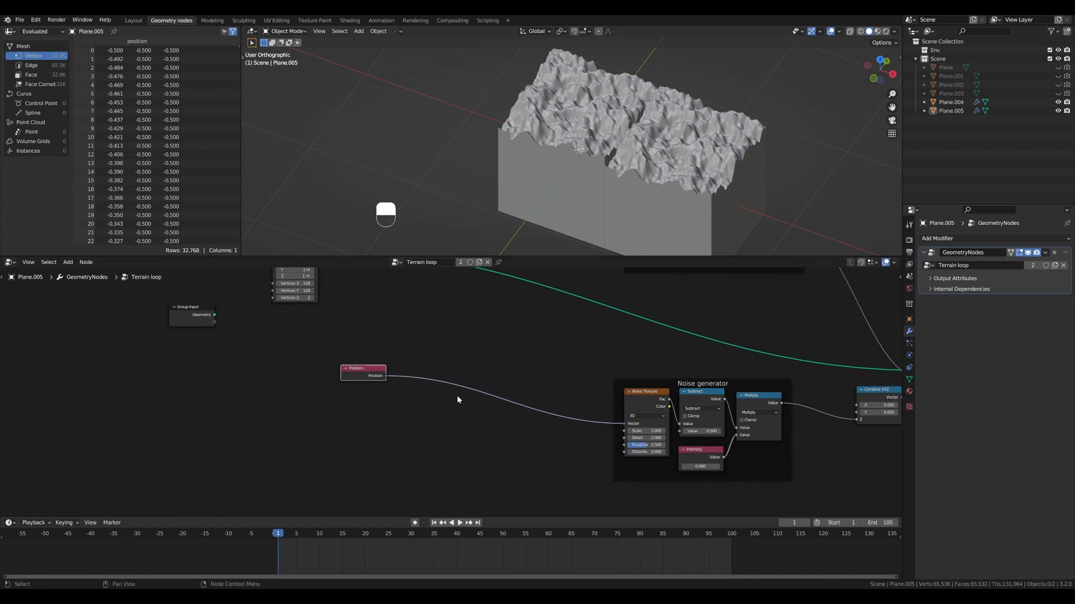
{"action": "left_click_drag", "start_coordinate": [413, 338], "coordinate": [572, 454], "text": "shift"}
{"action": "left_click_drag", "start_coordinate": [353, 368], "coordinate": [337, 364]}
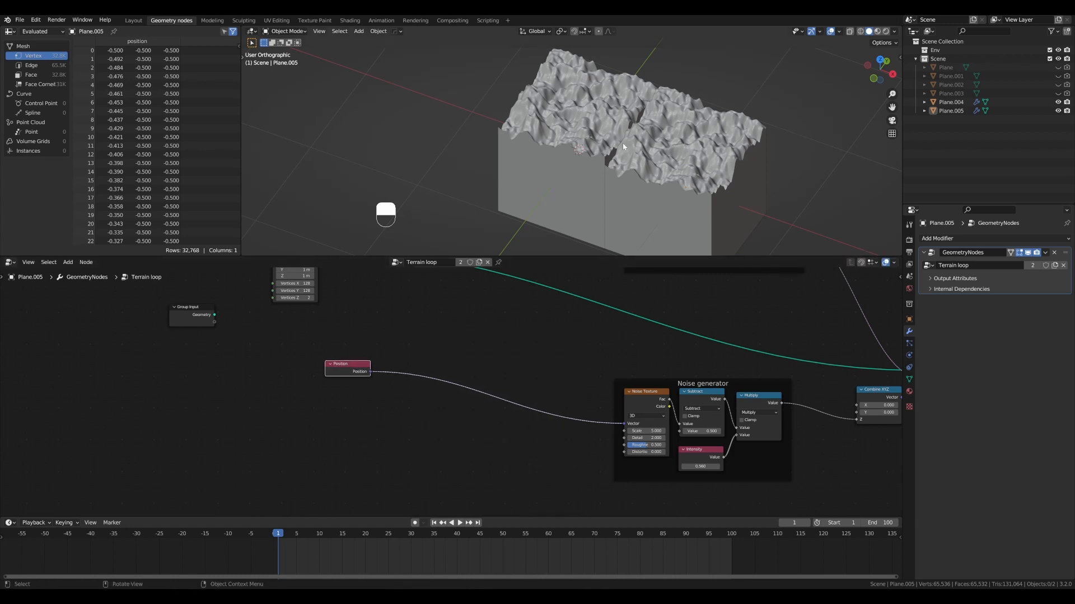
- Sketch annotation lines along two edges of the first terrain tile to show the tiling directions, and erase them
{"action": "scroll", "coordinate": [567, 149], "scroll_direction": "up", "scroll_amount": 2}
{"action": "middle_click_drag", "start_coordinate": [499, 143], "coordinate": [478, 157]}
{"action": "left_click_drag", "start_coordinate": [483, 156], "coordinate": [605, 170]}
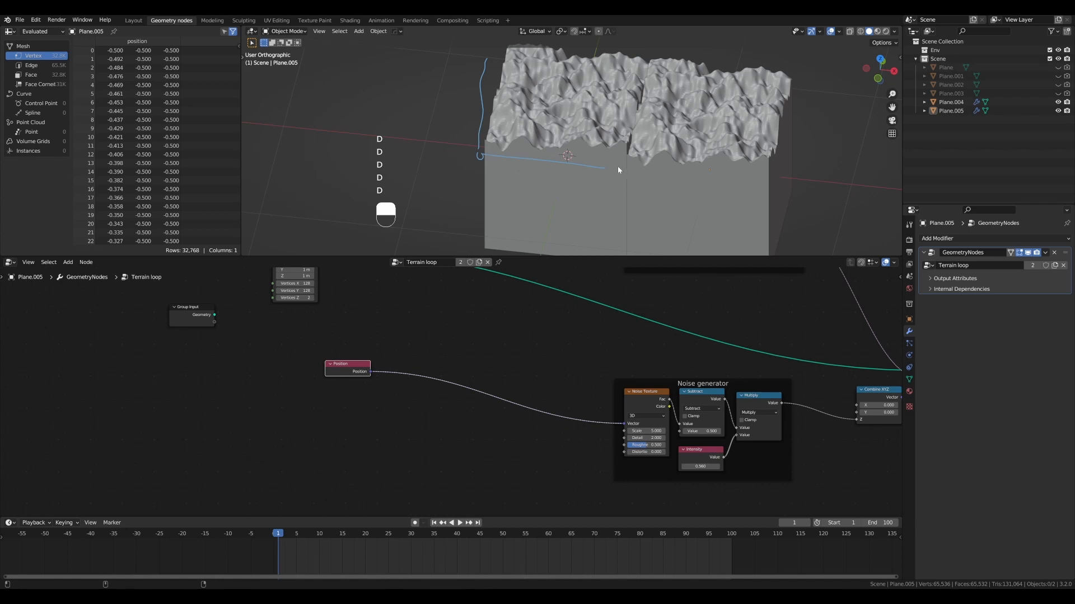
{"action": "scroll", "coordinate": [556, 145], "scroll_direction": "down", "scroll_amount": 2}
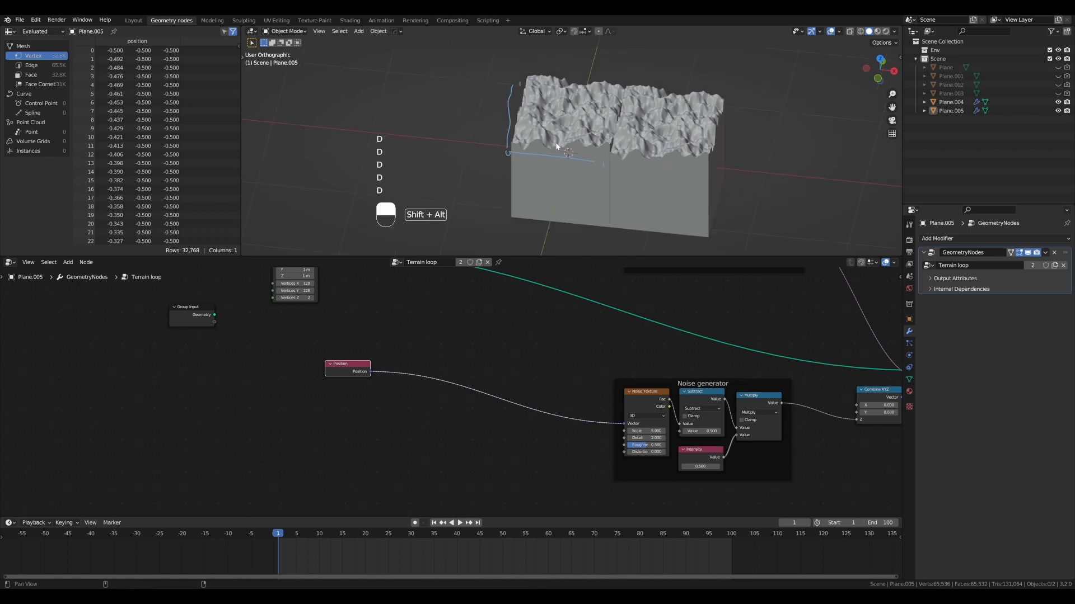
{"action": "scroll", "coordinate": [556, 145], "scroll_direction": "up", "scroll_amount": 1}
{"action": "key", "text": "ctrl+d"}
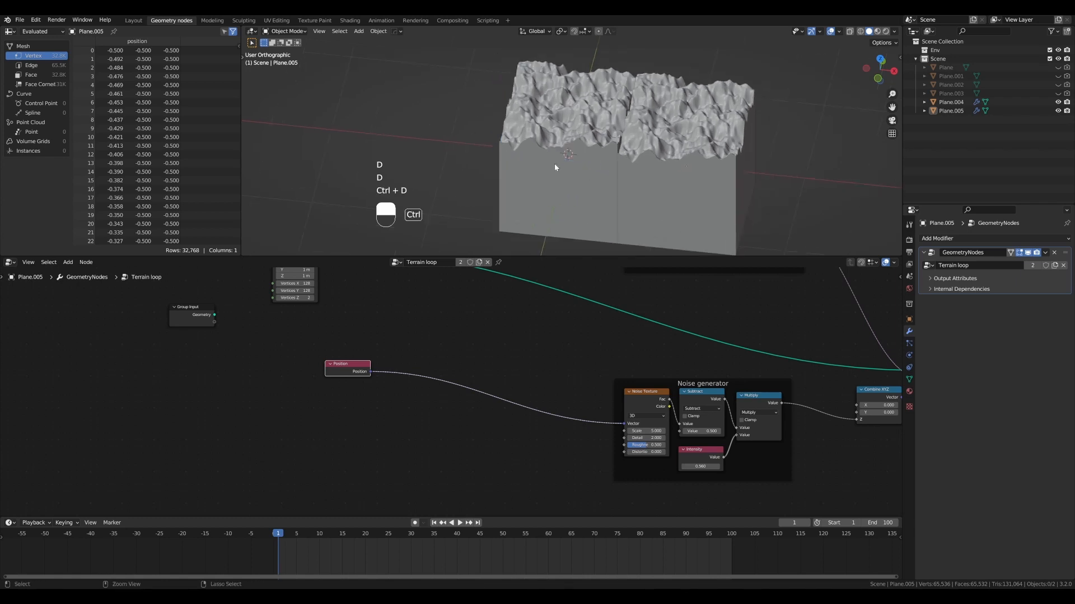
{"action": "mouse_move", "coordinate": [537, 165]}
{"action": "left_mouse_down", "text": "alt+shift"}
{"action": "mouse_move", "coordinate": [519, 169]}
{"action": "mouse_move", "coordinate": [561, 161]}
{"action": "mouse_move", "coordinate": [516, 173]}
{"action": "mouse_move", "coordinate": [472, 168]}
{"action": "mouse_move", "coordinate": [549, 144]}
{"action": "left_mouse_up", "text": "alt+shift"}
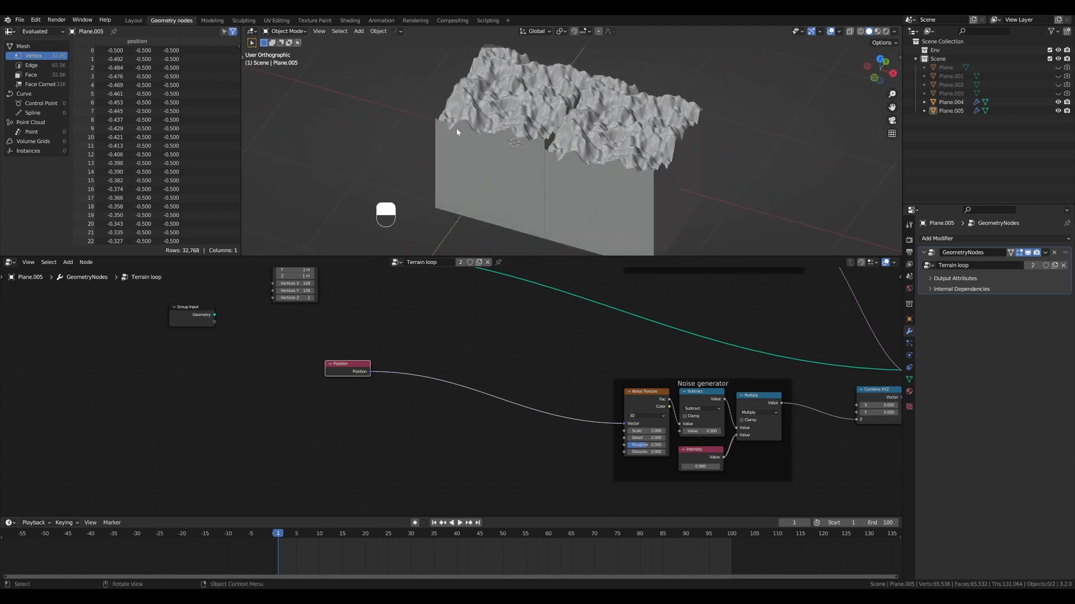
{"action": "left_click_drag", "start_coordinate": [457, 131], "coordinate": [446, 140], "text": "alt"}
{"action": "key", "text": "ctrl+d"}
{"action": "left_click_drag", "start_coordinate": [539, 159], "coordinate": [583, 144], "text": "alt"}
- Add a Combine XYZ node between the Position node and the Noise generator frame, just below their link
{"action": "left_click_drag", "start_coordinate": [436, 354], "coordinate": [461, 303], "text": "alt+shift"}
{"action": "left_click_drag", "start_coordinate": [388, 315], "coordinate": [304, 325]}
{"action": "scroll", "coordinate": [494, 320], "scroll_direction": "down", "scroll_amount": 1}
{"action": "key", "text": "shift+ctrl+a"}
{"action": "type", "text": "combine xyz"}
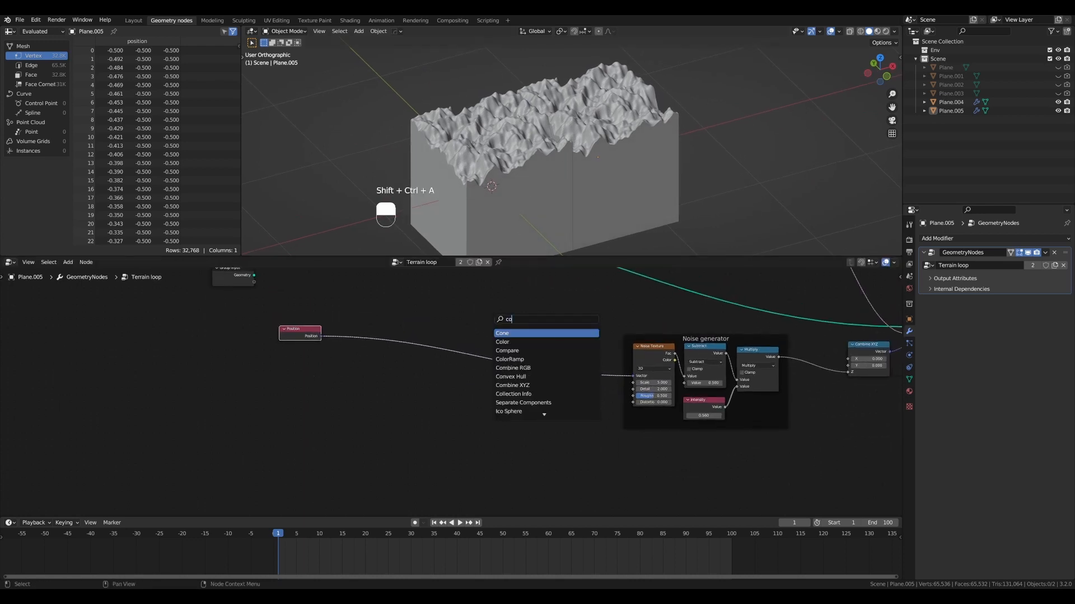
{"action": "key", "text": "Return"}
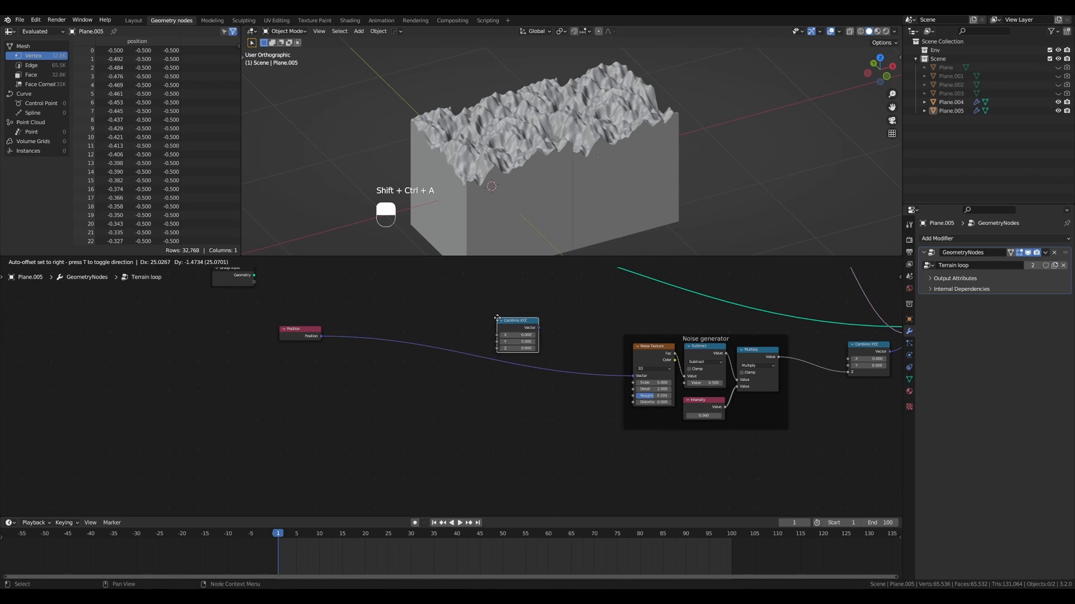
{"action": "left_click", "coordinate": [517, 391]}
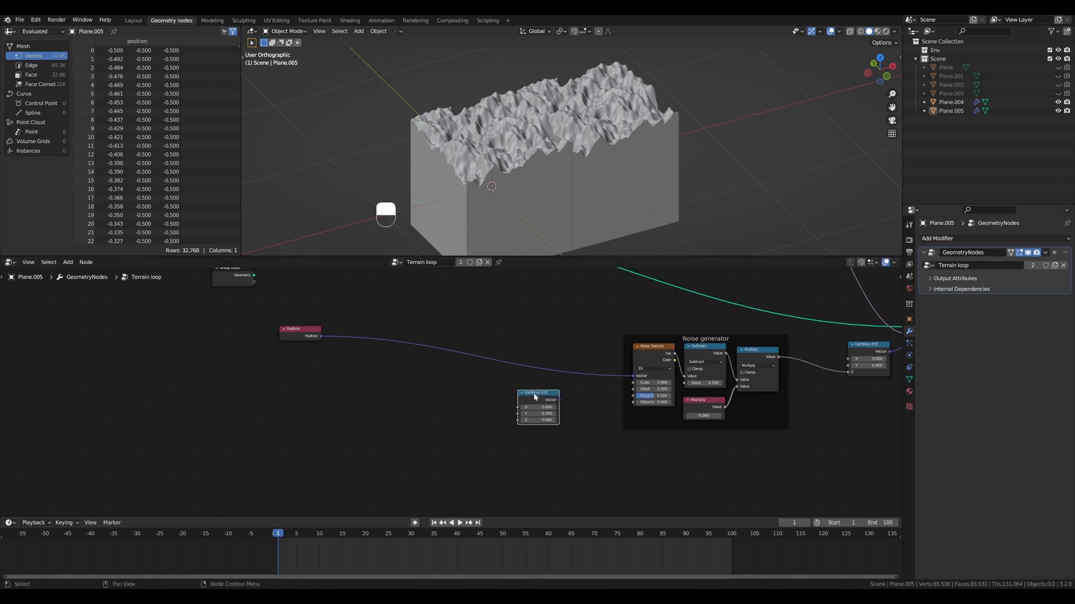
- Insert a Separate XYZ node right after Position and drop the new Combine XYZ onto the link before the Noise Texture
{"action": "key", "text": "shift+ctrl+a"}
{"action": "type", "text": "se"}
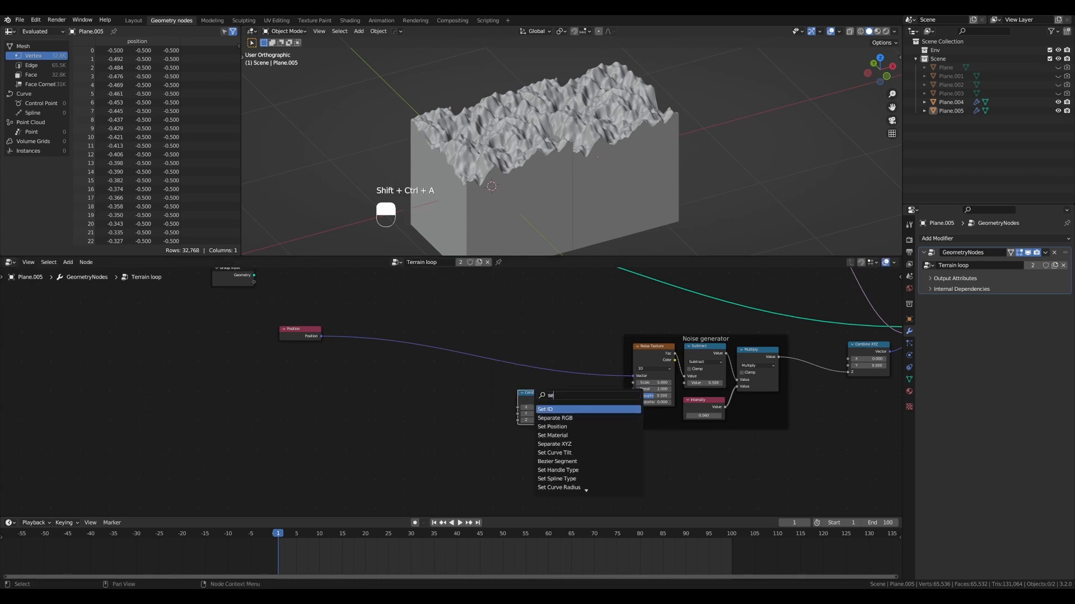
{"action": "type", "text": "p"}
{"action": "key", "text": "Down"}
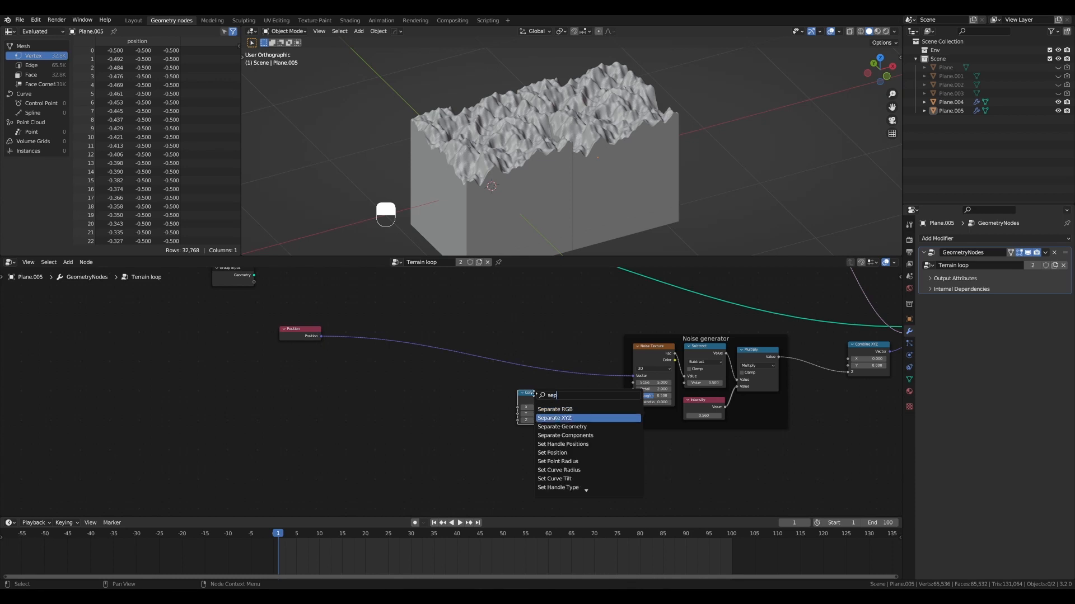
{"action": "key", "text": "Return"}
{"action": "left_click", "coordinate": [364, 314]}
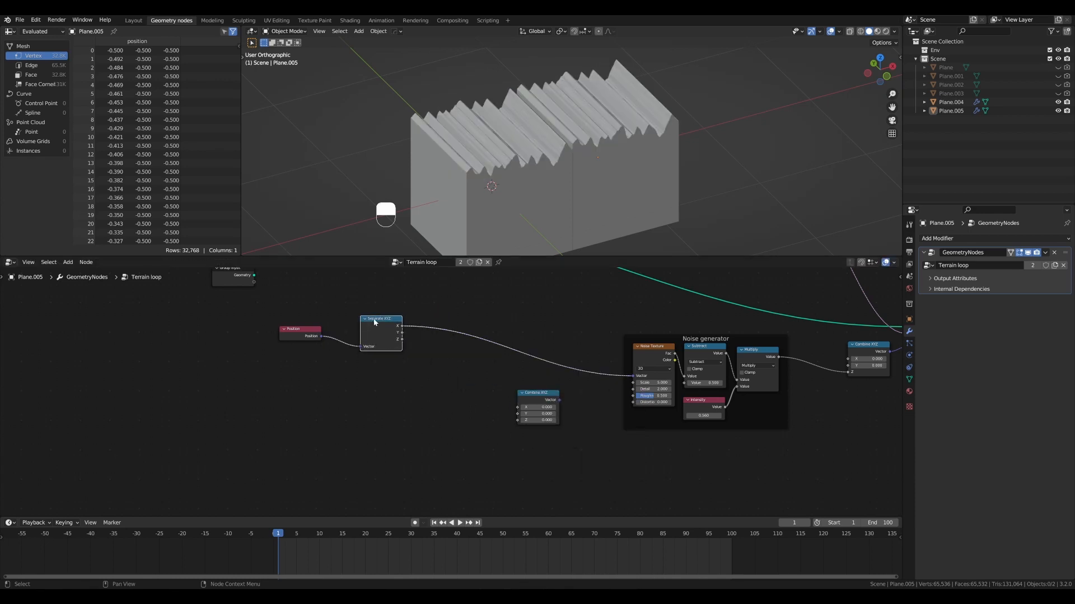
{"action": "left_click_drag", "start_coordinate": [546, 392], "coordinate": [595, 354]}
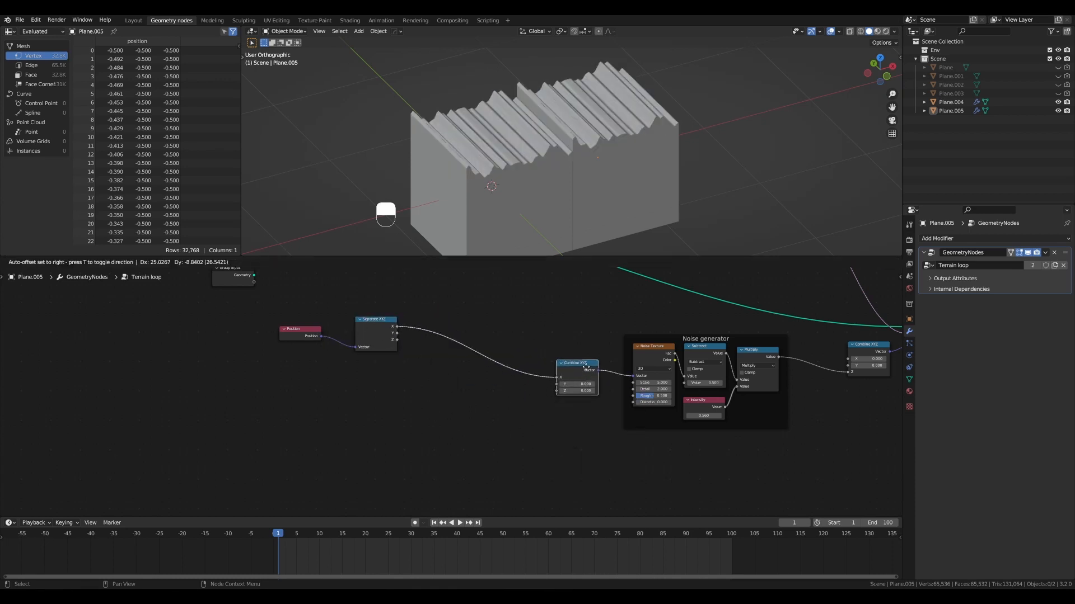
- Connect the Separate XYZ node's X, Y and Z outputs to the matching Combine XYZ inputs, and give the node editor more height
{"action": "left_click_drag", "start_coordinate": [399, 336], "coordinate": [558, 384]}
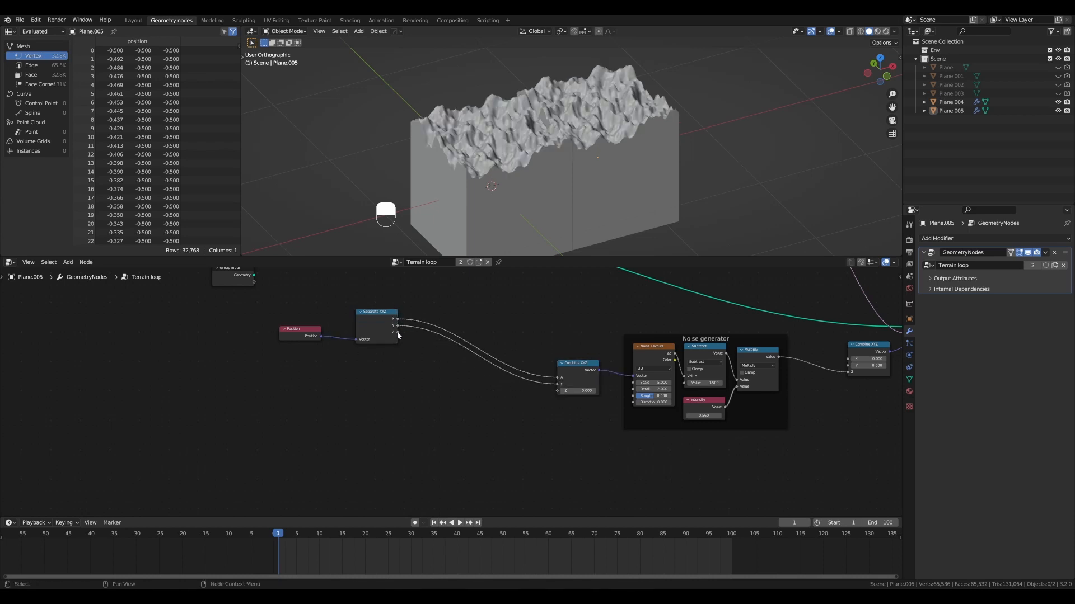
{"action": "left_click_drag", "start_coordinate": [397, 333], "coordinate": [577, 360]}
{"action": "left_click_drag", "start_coordinate": [382, 312], "coordinate": [369, 312]}
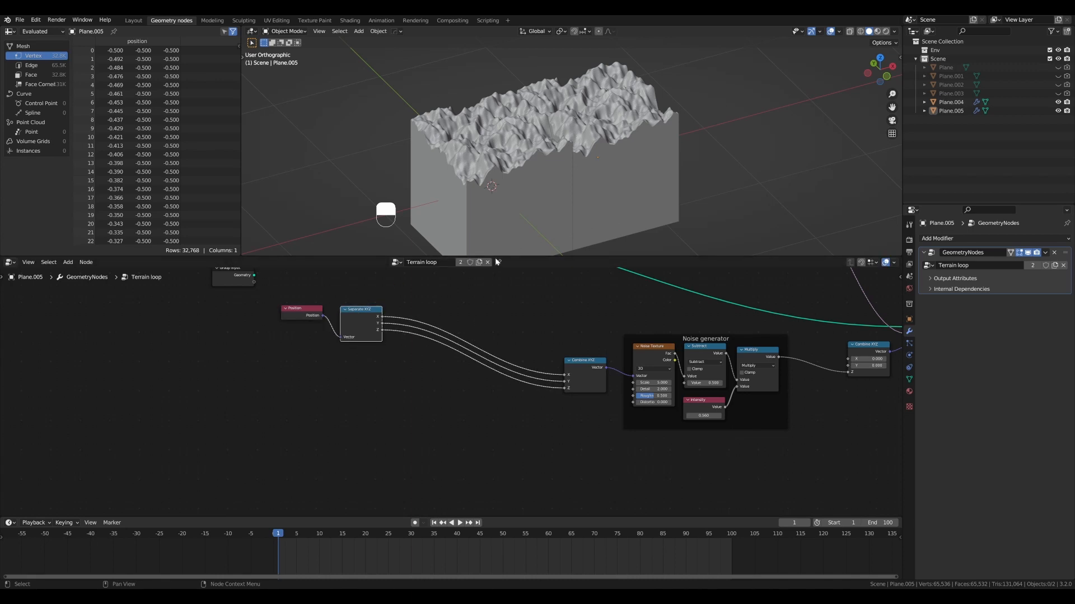
{"action": "left_click_drag", "start_coordinate": [496, 256], "coordinate": [496, 237]}
{"action": "scroll", "coordinate": [413, 300], "scroll_direction": "up", "scroll_amount": 3}
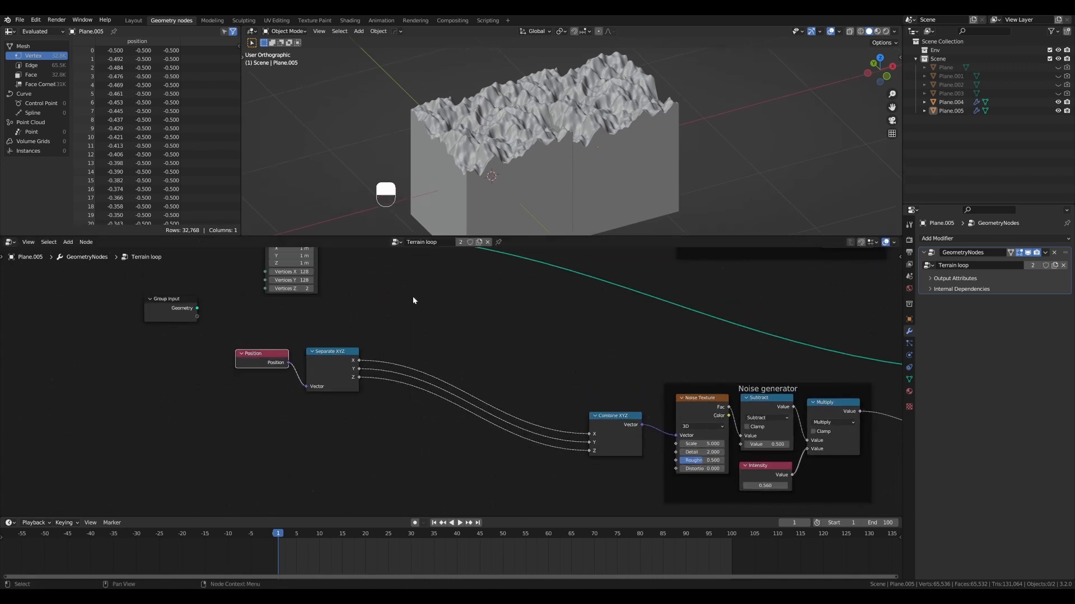
{"action": "scroll", "coordinate": [459, 325], "scroll_direction": "down", "scroll_amount": 1}
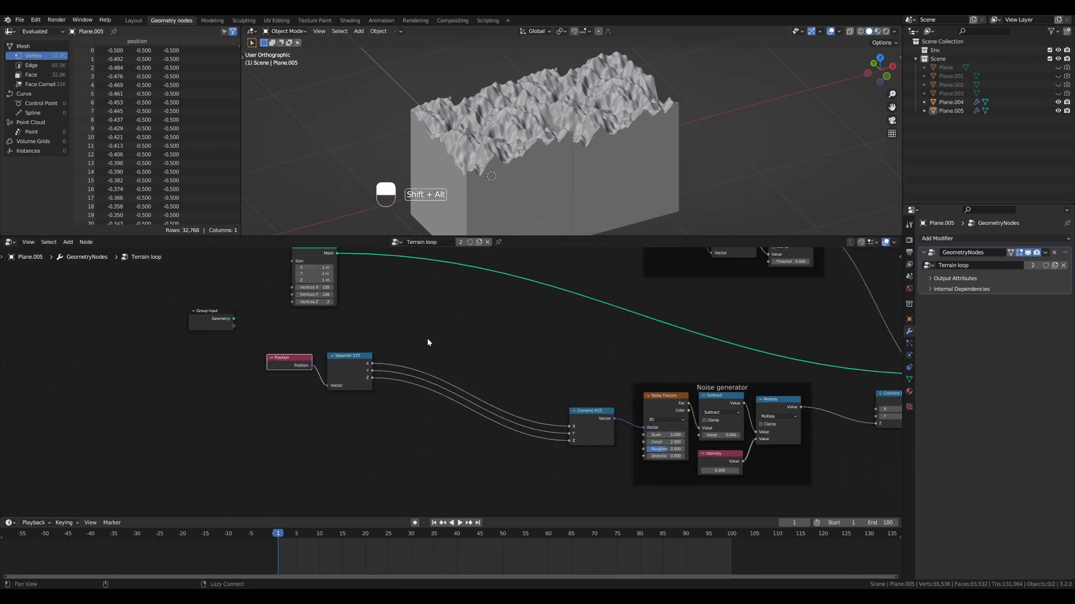
{"action": "left_click", "coordinate": [343, 362]}
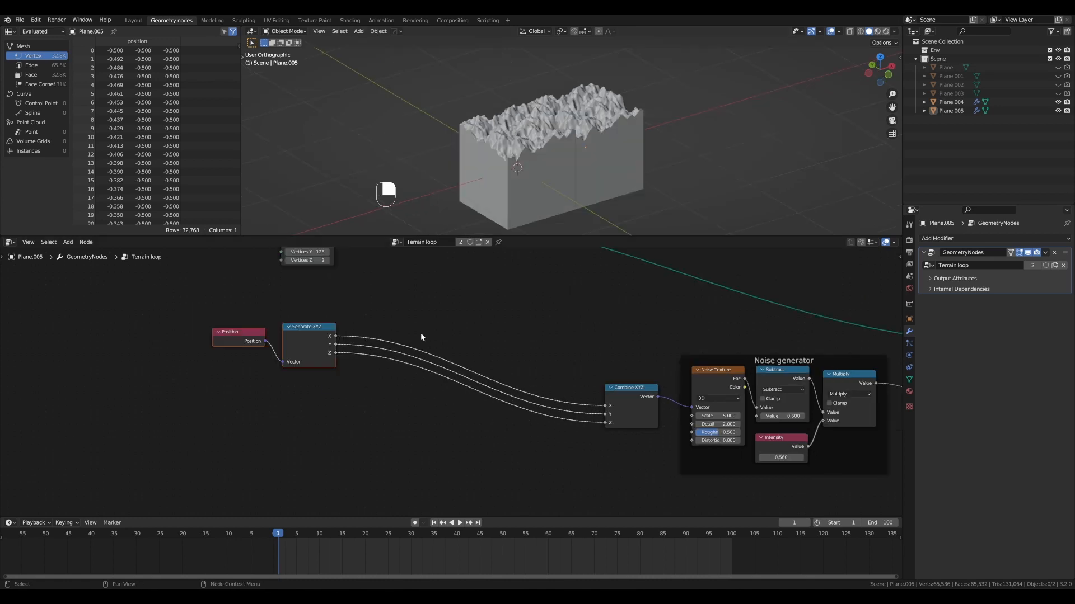
{"action": "scroll", "coordinate": [422, 340], "scroll_direction": "down", "scroll_amount": 2}
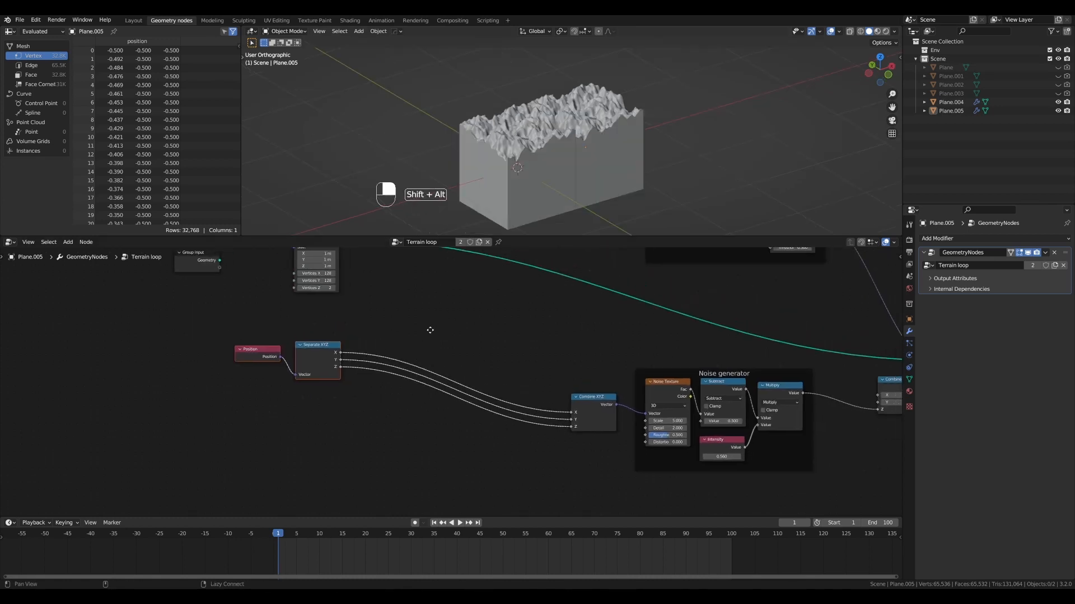
- Add a Math node set to Sine and wire it between the X output of Separate XYZ and the X input of Combine XYZ
{"action": "key", "text": "shift+ctrl+a"}
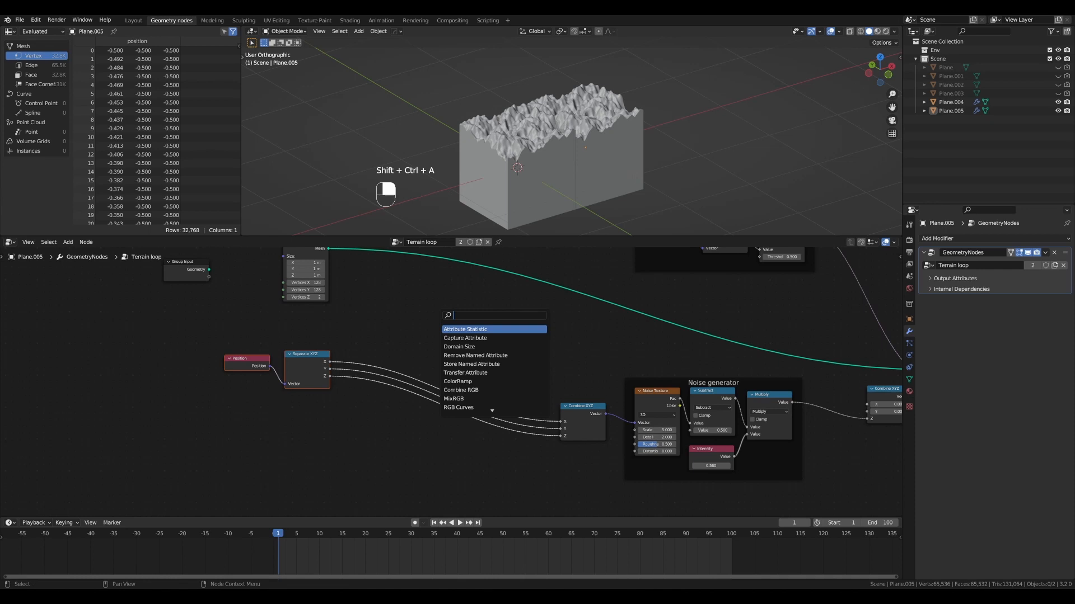
{"action": "type", "text": "add"}
{"action": "key", "text": "Return"}
{"action": "left_click", "coordinate": [455, 325]}
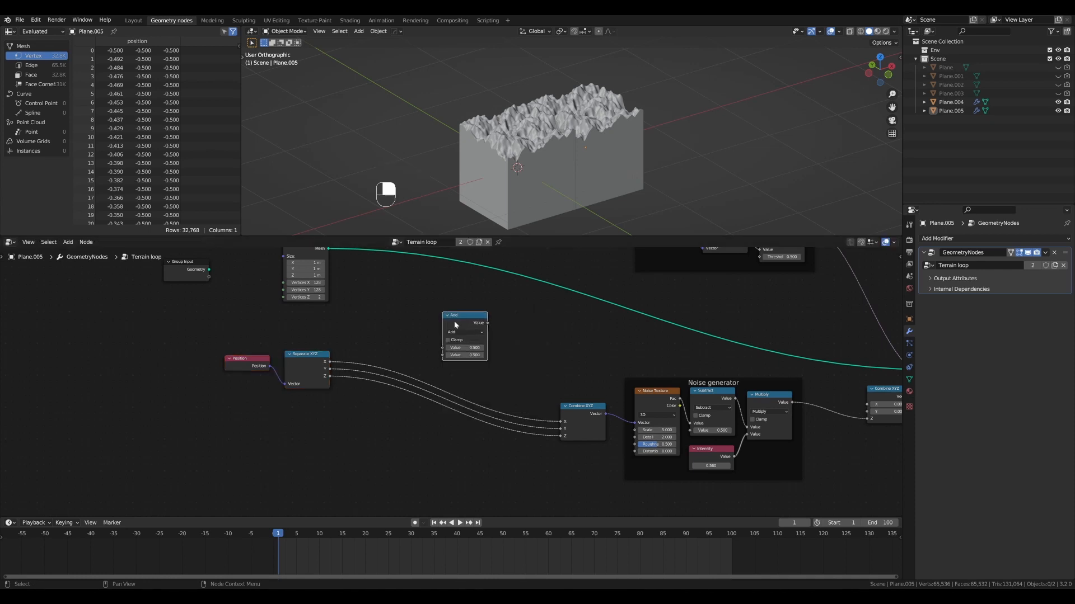
{"action": "left_click", "coordinate": [465, 332]}
{"action": "left_click", "coordinate": [598, 350]}
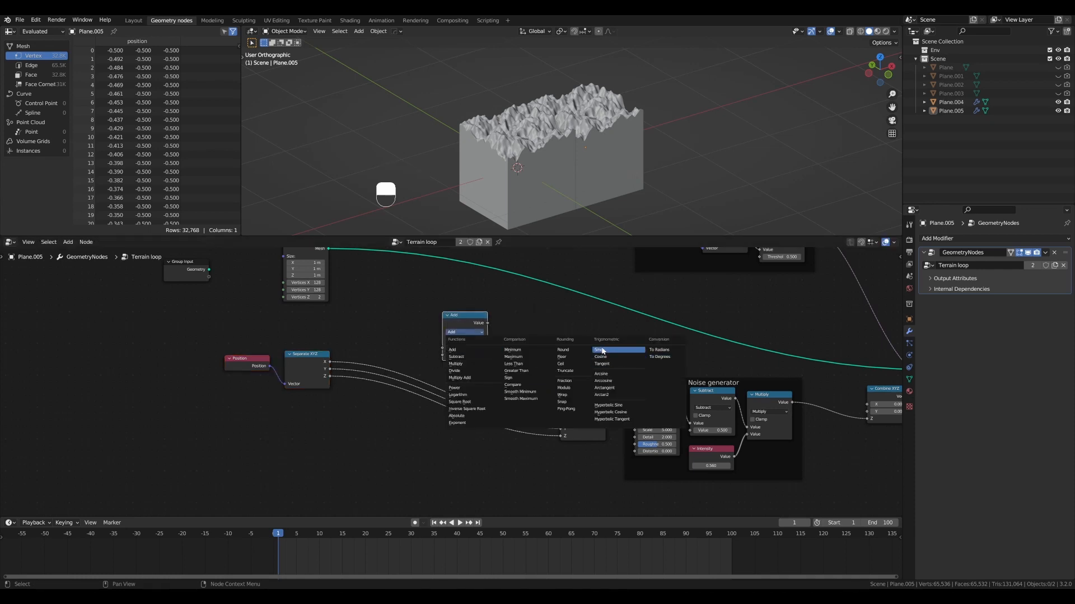
{"action": "scroll", "coordinate": [459, 383], "scroll_direction": "up", "scroll_amount": 2}
{"action": "middle_click_drag", "start_coordinate": [451, 370], "coordinate": [565, 386]}
{"action": "scroll", "coordinate": [564, 386], "scroll_direction": "down", "scroll_amount": 1}
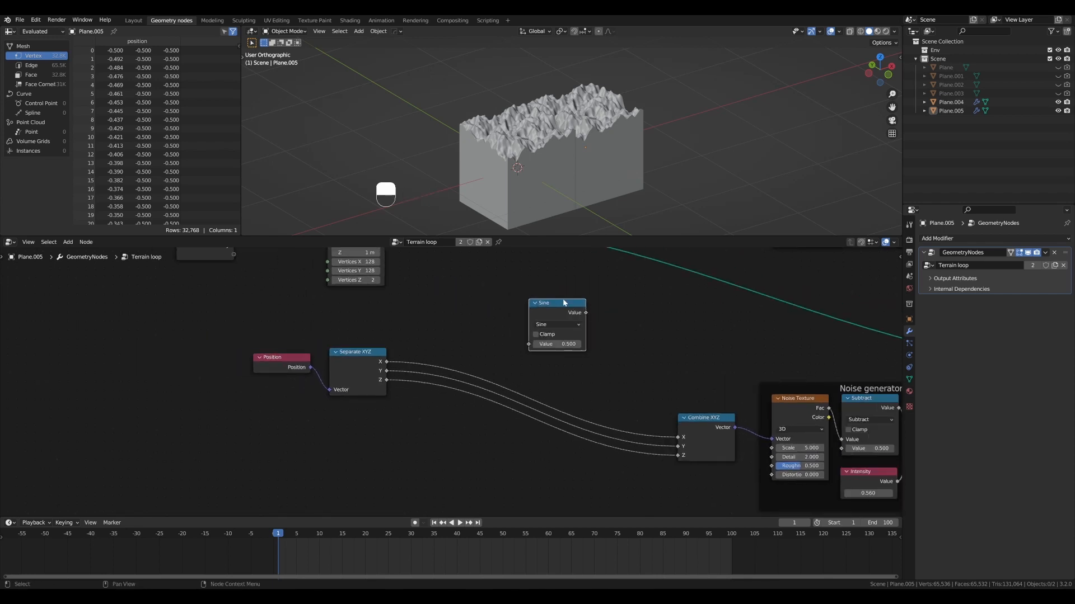
{"action": "left_click_drag", "start_coordinate": [562, 300], "coordinate": [526, 280]}
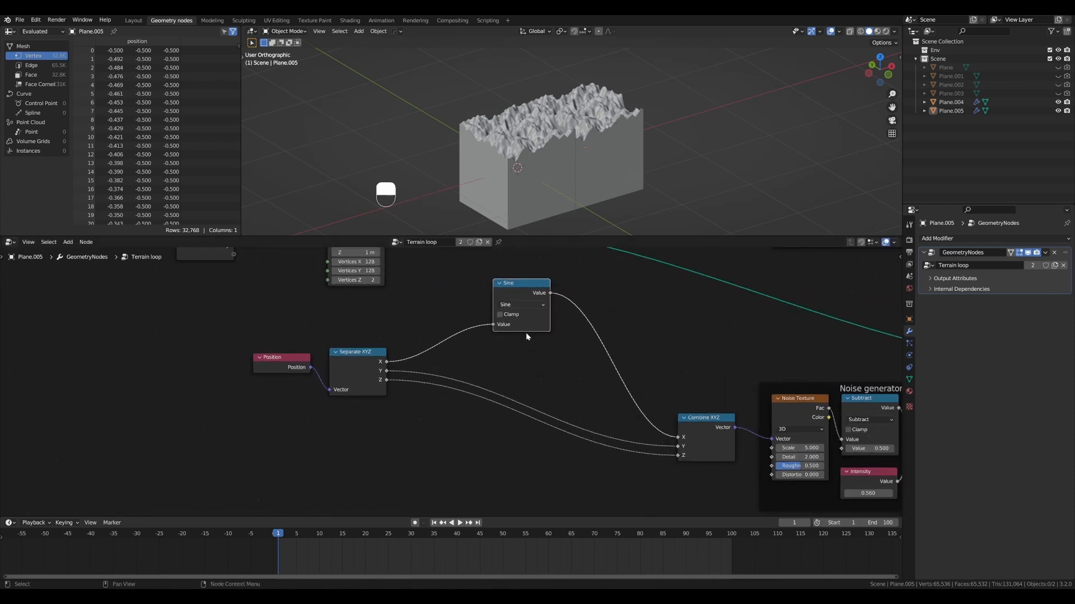
- Rearrange the nodes so Position and Separate XYZ sit lower, leaving room beneath the Sine node
{"action": "scroll", "coordinate": [529, 342], "scroll_direction": "down", "scroll_amount": 3}
{"action": "middle_click_drag", "start_coordinate": [544, 366], "coordinate": [548, 370], "text": "shift"}
{"action": "left_click_drag", "start_coordinate": [520, 309], "coordinate": [520, 304]}
{"action": "scroll", "coordinate": [487, 351], "scroll_direction": "up", "scroll_amount": 2}
{"action": "left_click_drag", "start_coordinate": [365, 361], "coordinate": [371, 387]}
{"action": "left_click_drag", "start_coordinate": [300, 369], "coordinate": [293, 423]}
{"action": "left_click_drag", "start_coordinate": [371, 387], "coordinate": [364, 390]}
{"action": "scroll", "coordinate": [392, 341], "scroll_direction": "down", "scroll_amount": 2}
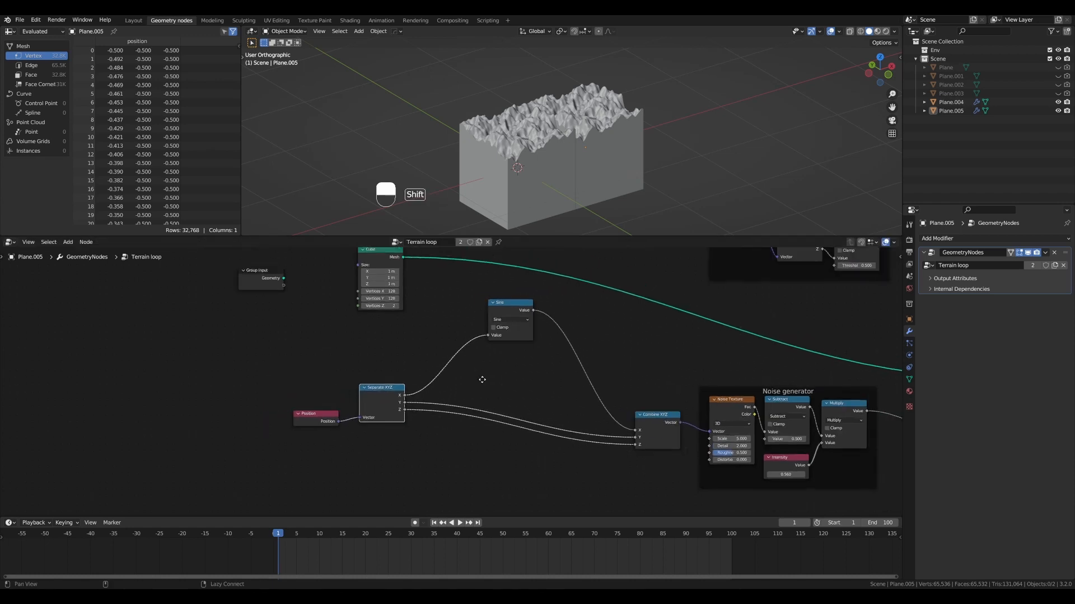
- Duplicate the Sine node, set the copy to Cosine, feed it from X, and connect it to the Y input of Combine XYZ
{"action": "left_click", "coordinate": [501, 302]}
{"action": "key", "text": "shift+d"}
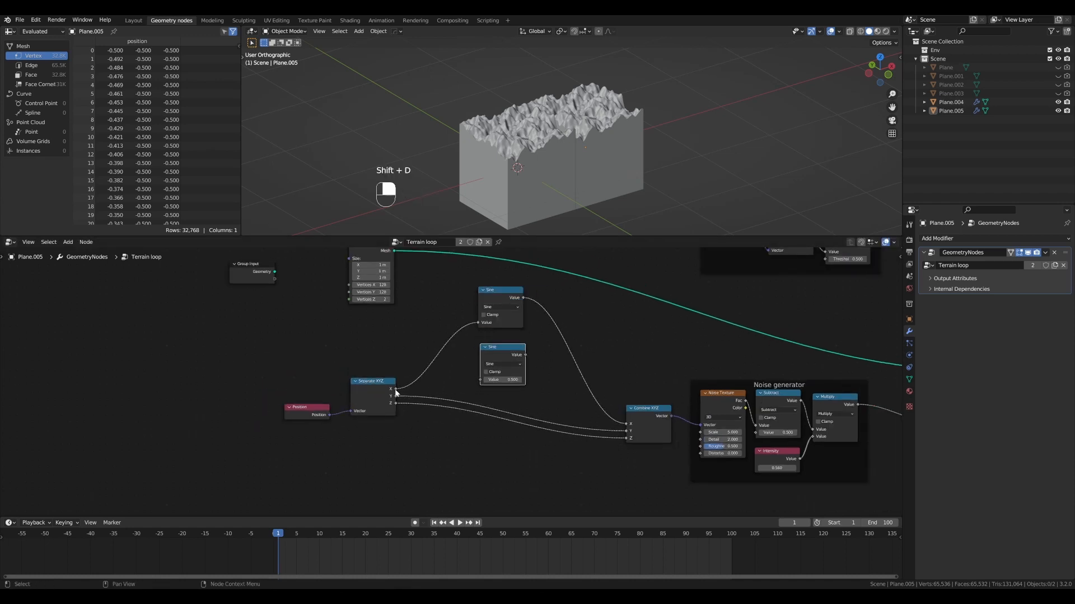
{"action": "left_click_drag", "start_coordinate": [395, 391], "coordinate": [490, 381]}
{"action": "left_click", "coordinate": [502, 364]}
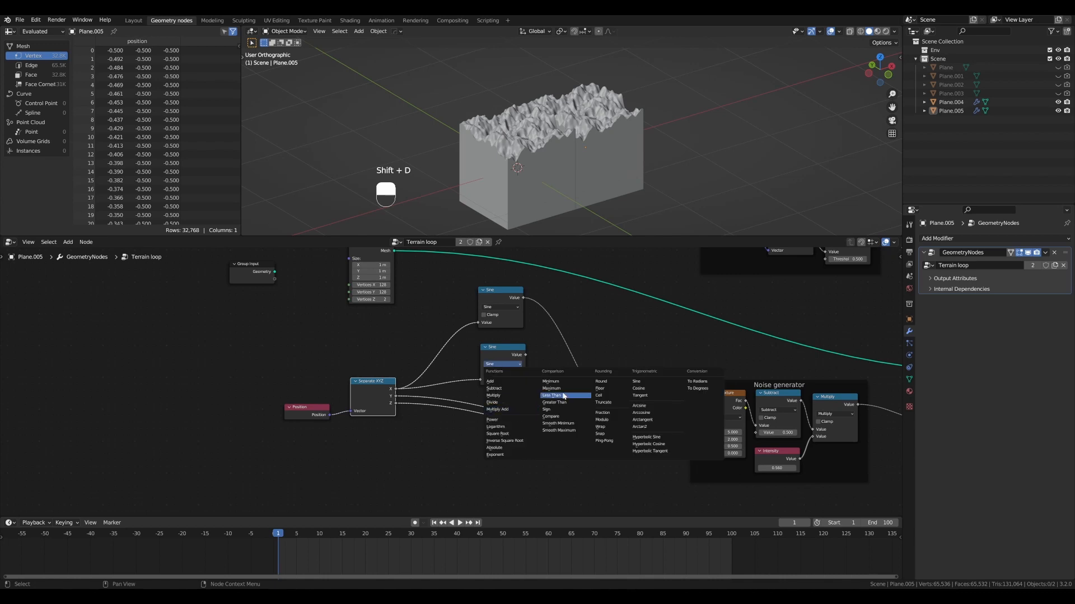
{"action": "left_click", "coordinate": [653, 404]}
{"action": "left_click_drag", "start_coordinate": [501, 347], "coordinate": [494, 344]}
{"action": "left_click_drag", "start_coordinate": [518, 351], "coordinate": [626, 431]}
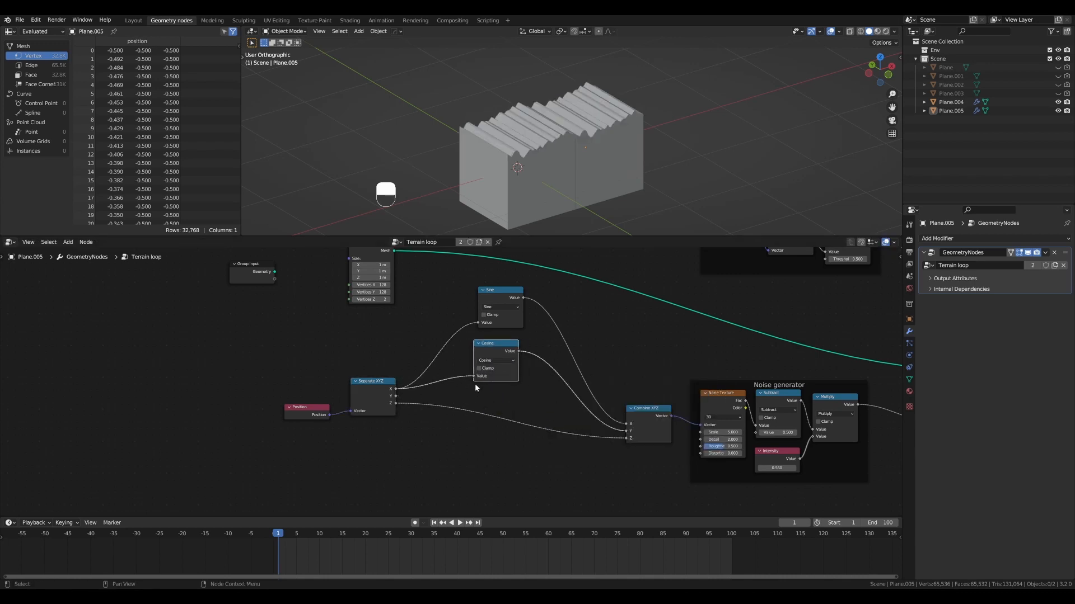
{"action": "right_click_drag", "start_coordinate": [534, 446], "coordinate": [534, 448], "text": "ctrl"}
{"action": "left_click_drag", "start_coordinate": [497, 343], "coordinate": [499, 337]}
- Duplicate the Sine and Cosine pair, feed both copies from the Y output of Separate XYZ, and stack the four nodes in a column
{"action": "left_click_drag", "start_coordinate": [481, 271], "coordinate": [506, 351]}
{"action": "key", "text": "shift+d"}
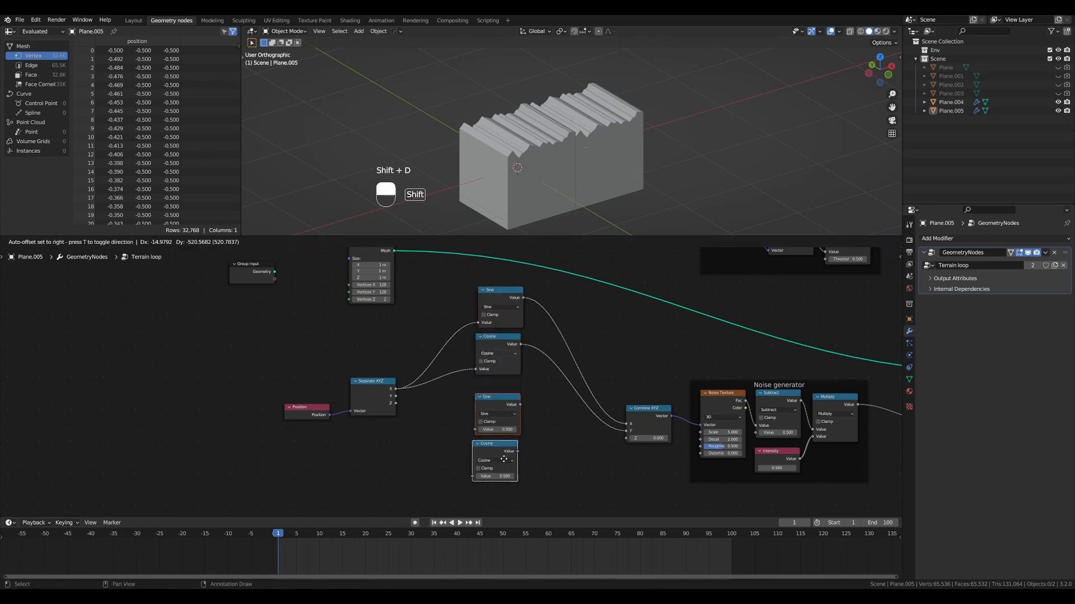
{"action": "left_click", "coordinate": [489, 440]}
{"action": "left_click_drag", "start_coordinate": [395, 397], "coordinate": [491, 433]}
{"action": "left_click", "coordinate": [499, 384]}
{"action": "left_click_drag", "start_coordinate": [499, 384], "coordinate": [491, 385]}
{"action": "left_click_drag", "start_coordinate": [500, 293], "coordinate": [499, 293]}
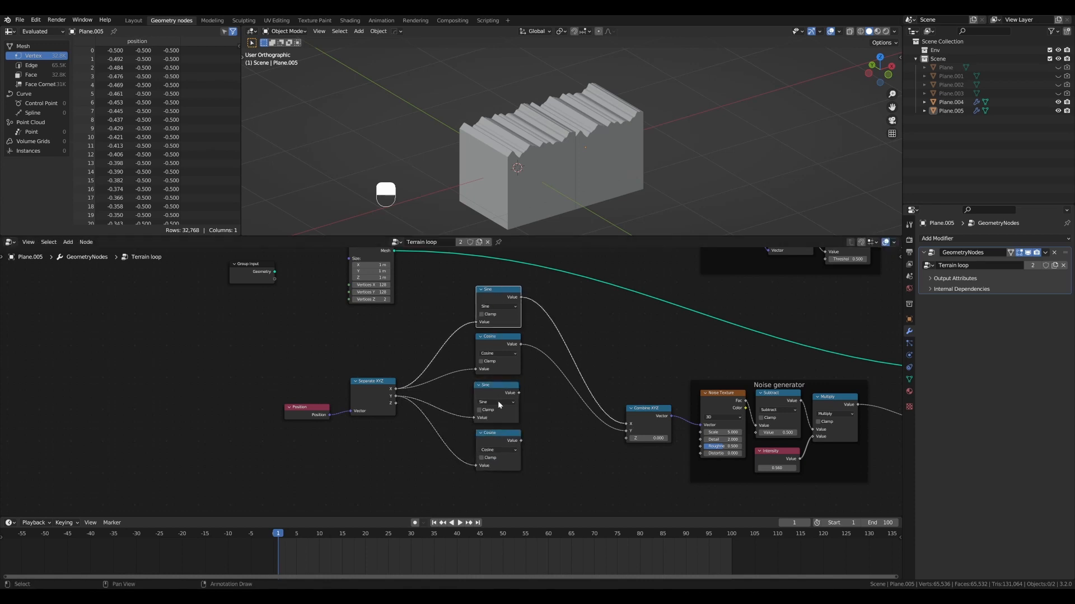
- Connect the second Sine node's output to the Z input of Combine XYZ and check the displaced terrain
{"action": "left_click", "coordinate": [502, 441]}
{"action": "scroll", "coordinate": [502, 442], "scroll_direction": "up", "scroll_amount": 2}
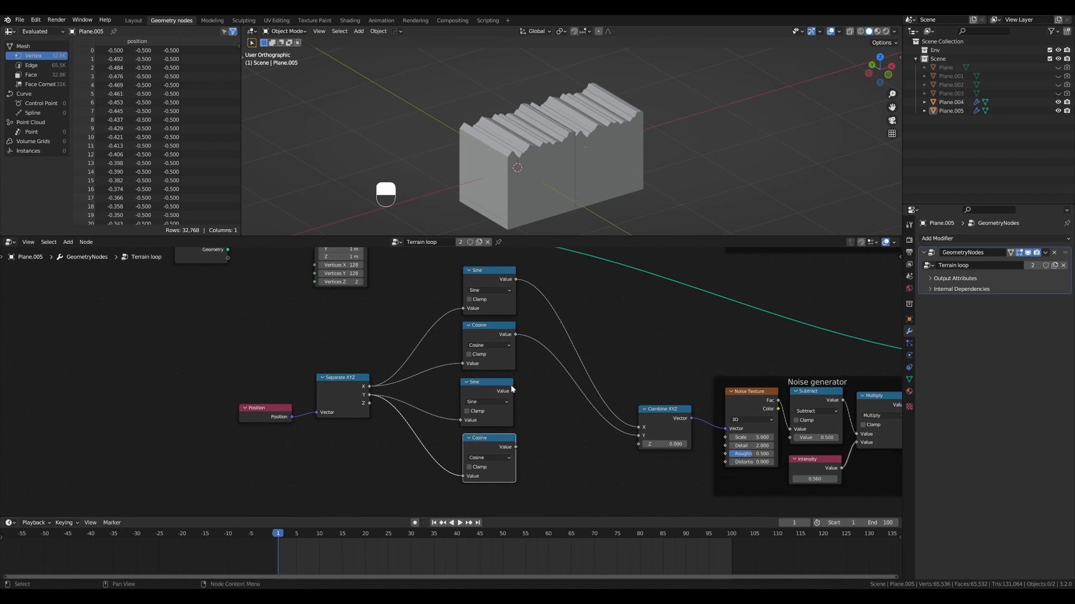
{"action": "left_click_drag", "start_coordinate": [513, 392], "coordinate": [641, 445]}
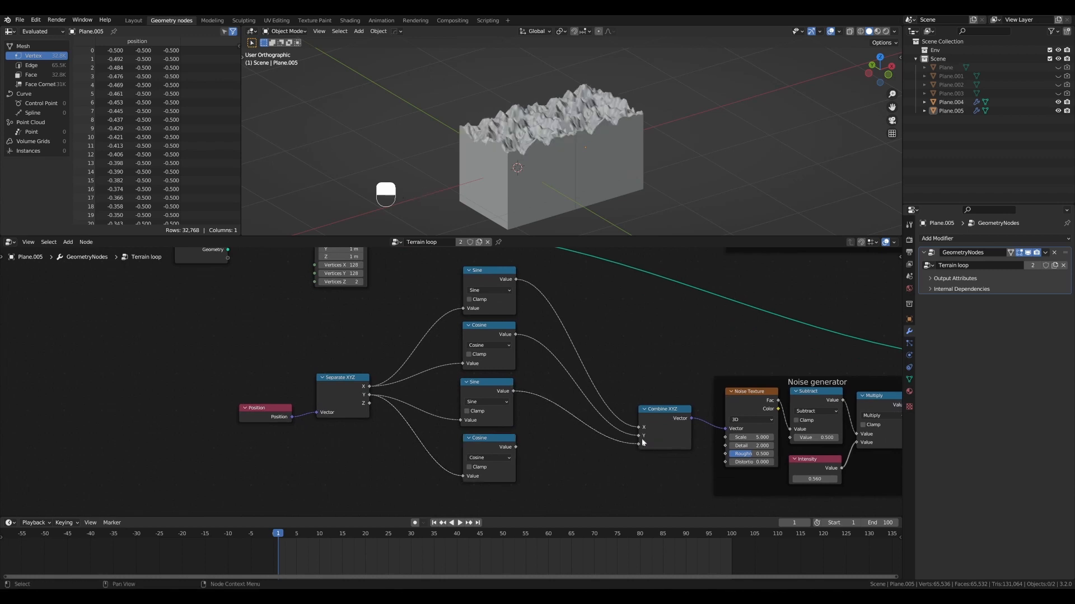
{"action": "middle_click_drag", "start_coordinate": [558, 151], "coordinate": [542, 181], "text": "alt"}
{"action": "scroll", "coordinate": [553, 464], "scroll_direction": "down", "scroll_amount": 2}
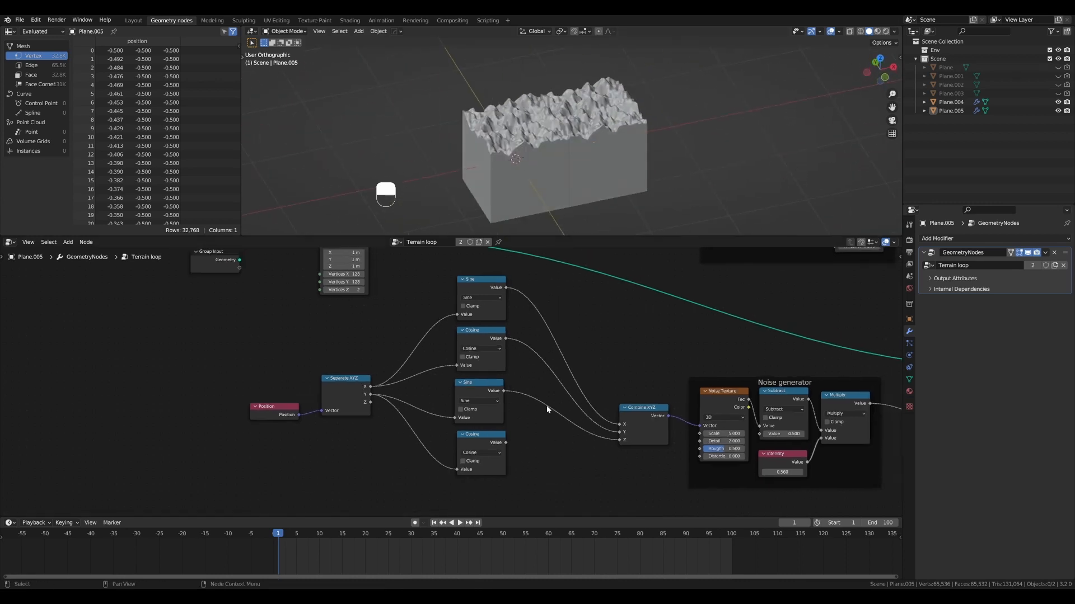
- Move Position and Separate XYZ away from the trigonometry nodes, leaving a wide gap between the two for another node
{"action": "left_click_drag", "start_coordinate": [245, 376], "coordinate": [333, 438]}
{"action": "key", "text": "g"}
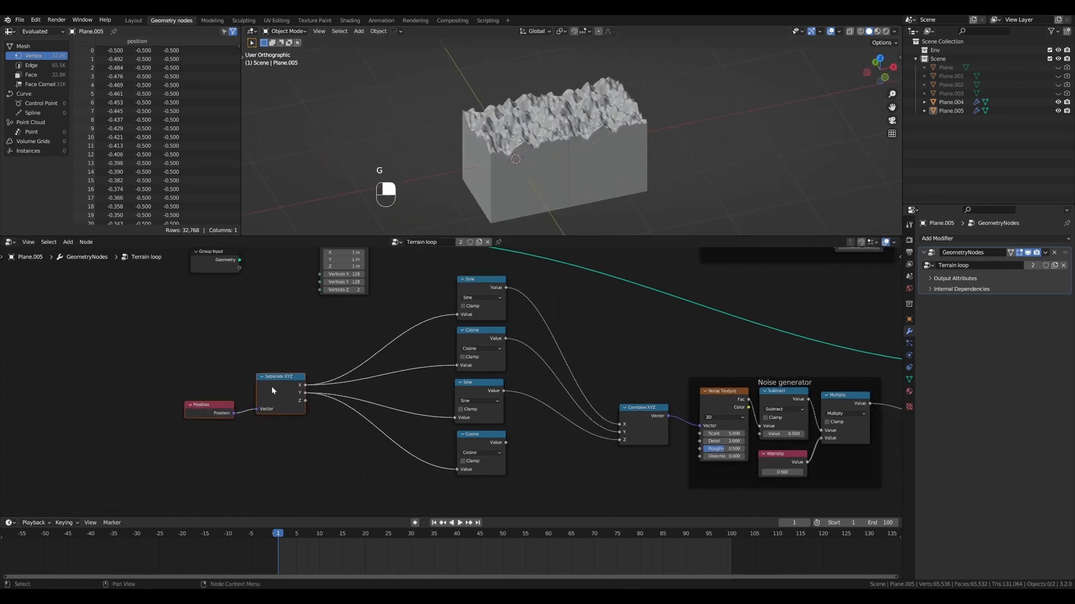
{"action": "left_click", "coordinate": [272, 379]}
{"action": "left_click_drag", "start_coordinate": [220, 408], "coordinate": [137, 395]}
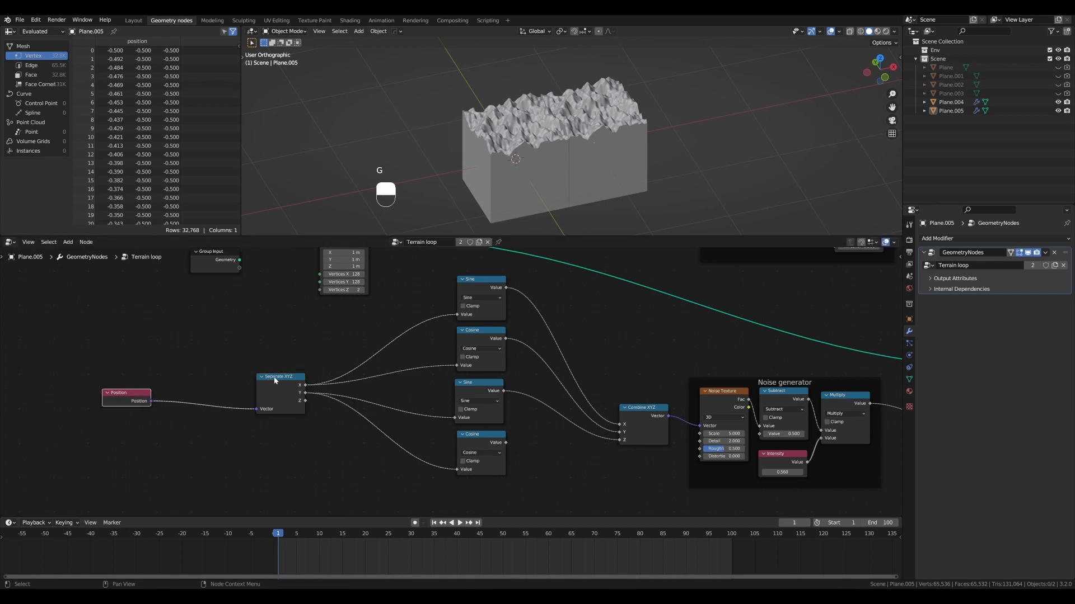
{"action": "left_click_drag", "start_coordinate": [276, 380], "coordinate": [308, 375]}
{"action": "left_click", "coordinate": [148, 394]}
- Sketch a one-period sine wave annotation along the front edge of the first terrain tile, and erase it
{"action": "mouse_move", "coordinate": [526, 197]}
{"action": "middle_mouse_down"}
{"action": "mouse_move", "coordinate": [519, 193]}
{"action": "mouse_move", "coordinate": [532, 187]}
{"action": "middle_mouse_up"}
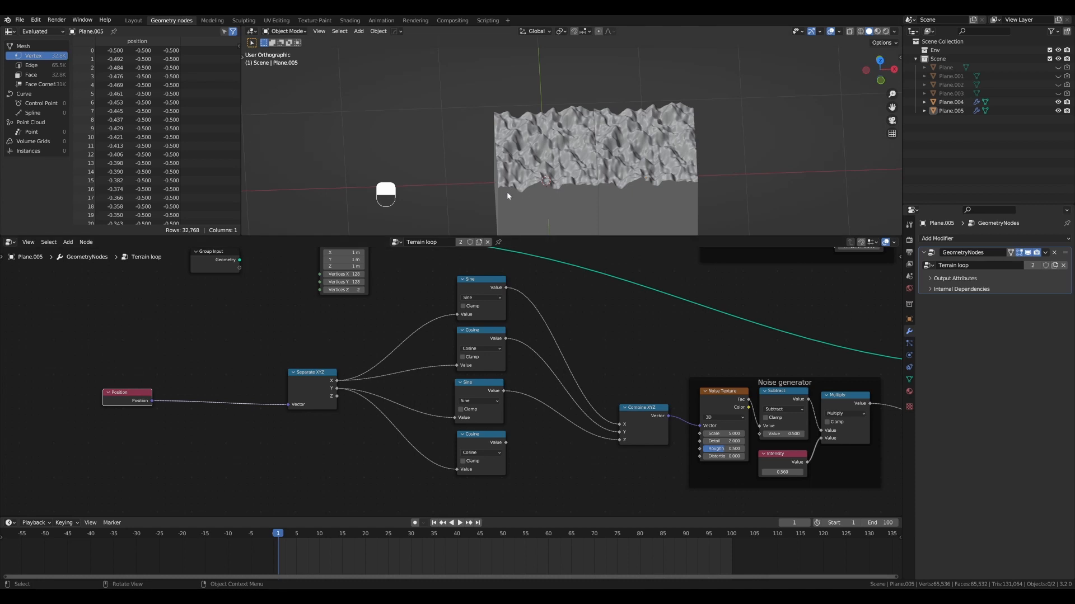
{"action": "key", "text": "d"}
{"action": "key", "text": "d"}
{"action": "key", "text": "d"}
{"action": "key", "text": "ctrl+d"}
{"action": "left_click_drag", "start_coordinate": [596, 196], "coordinate": [601, 184], "text": "alt"}
{"action": "key", "text": "d"}
{"action": "mouse_move", "coordinate": [509, 186]}
{"action": "left_mouse_down"}
{"action": "mouse_move", "coordinate": [516, 154]}
{"action": "mouse_move", "coordinate": [591, 194]}
{"action": "left_mouse_up"}
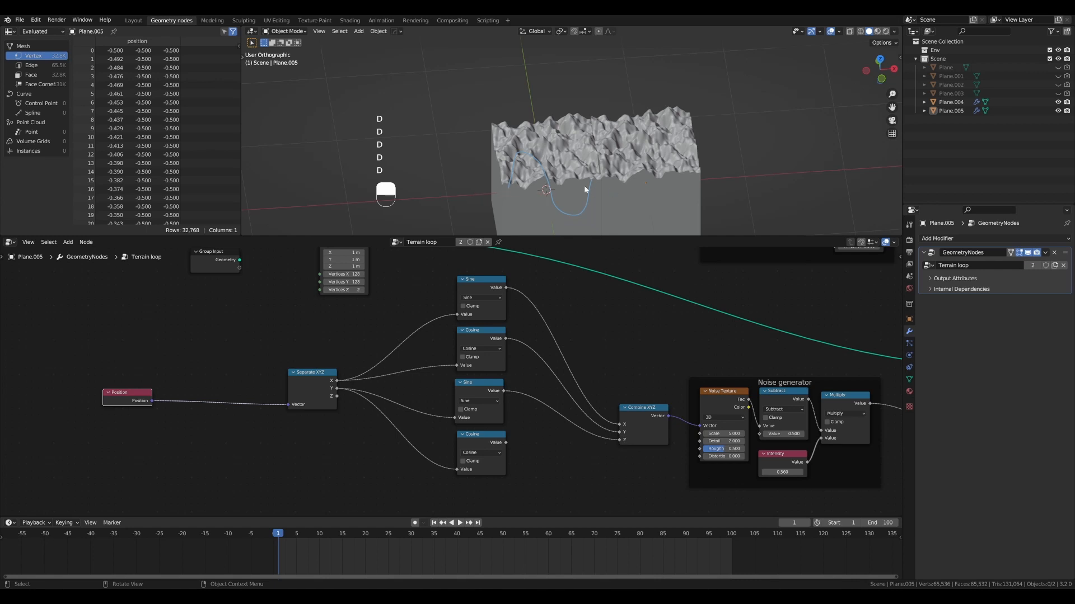
{"action": "key", "text": "ctrl+d"}
{"action": "left_click_drag", "start_coordinate": [568, 182], "coordinate": [569, 177], "text": "alt"}
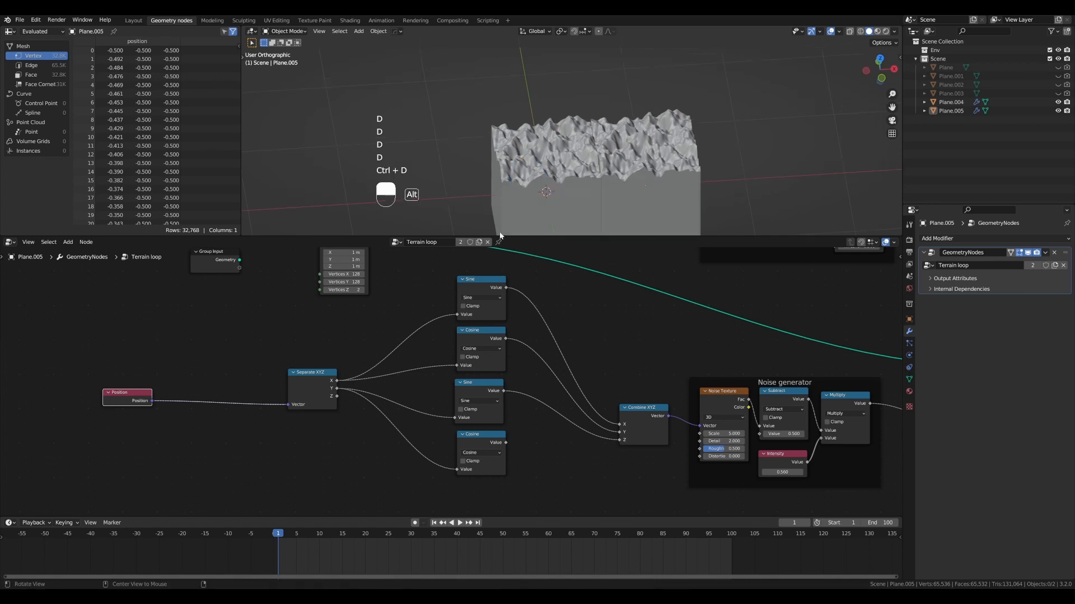
{"action": "key", "text": "ctrl+shift+a"}
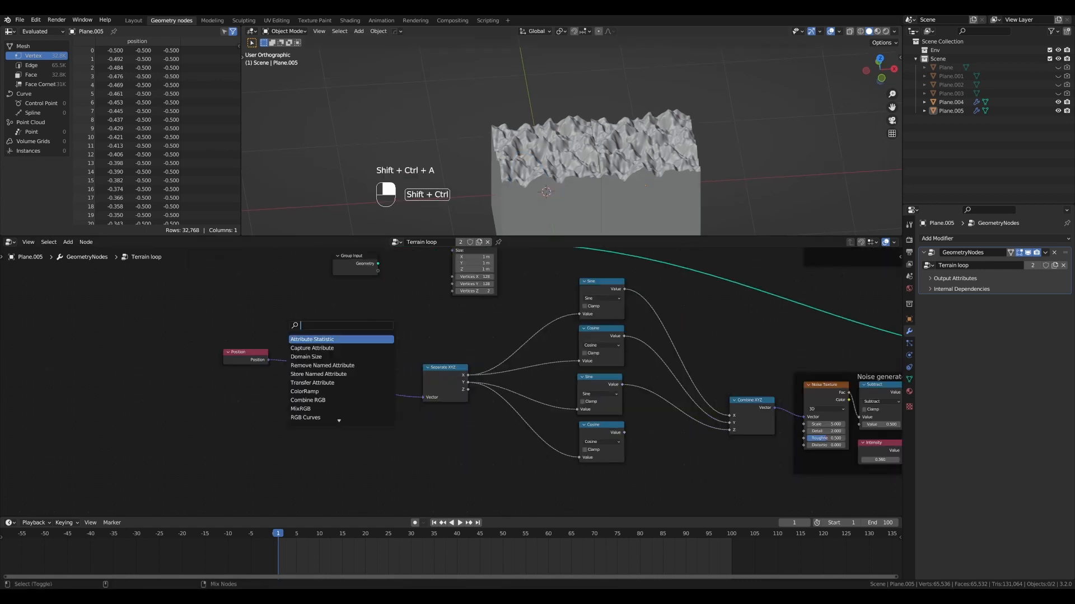
{"action": "type", "text": "vec"}
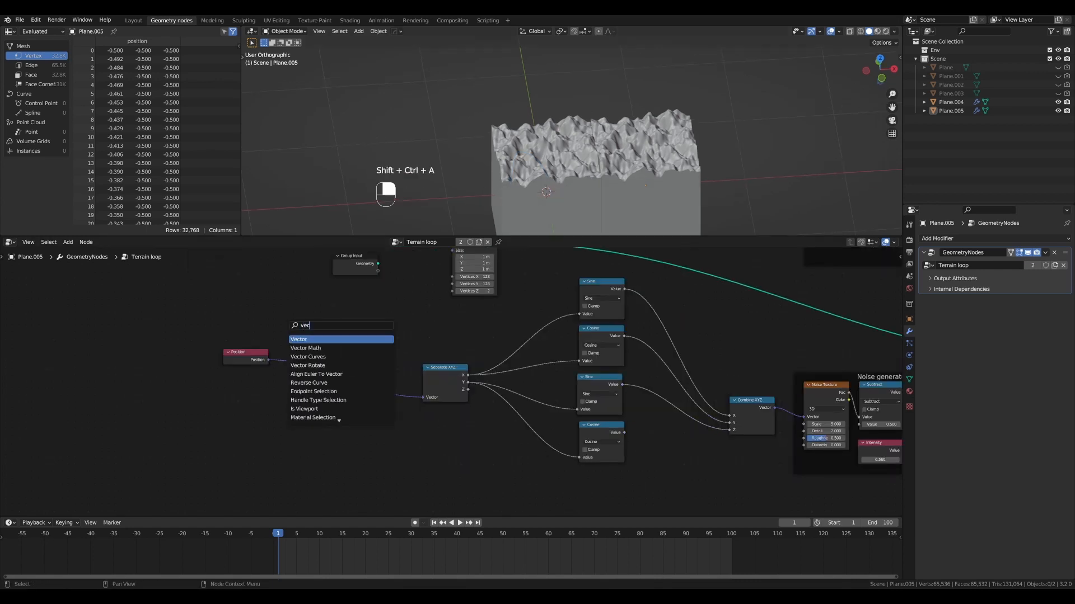
{"action": "key", "text": "Down"}
{"action": "key", "text": "Up"}
{"action": "key", "text": "Return"}
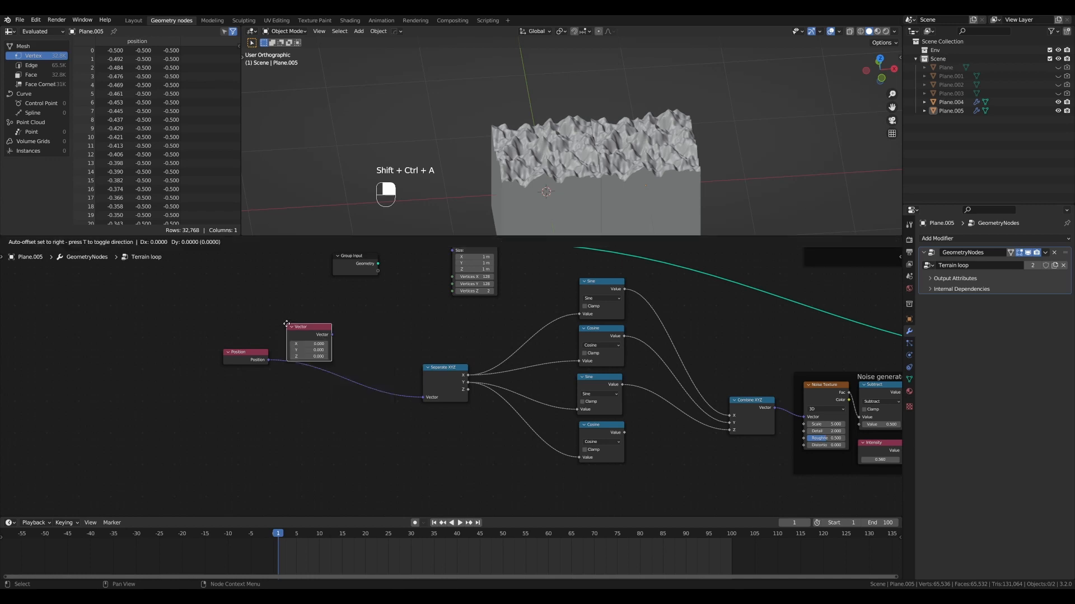
{"action": "left_click", "coordinate": [317, 312]}
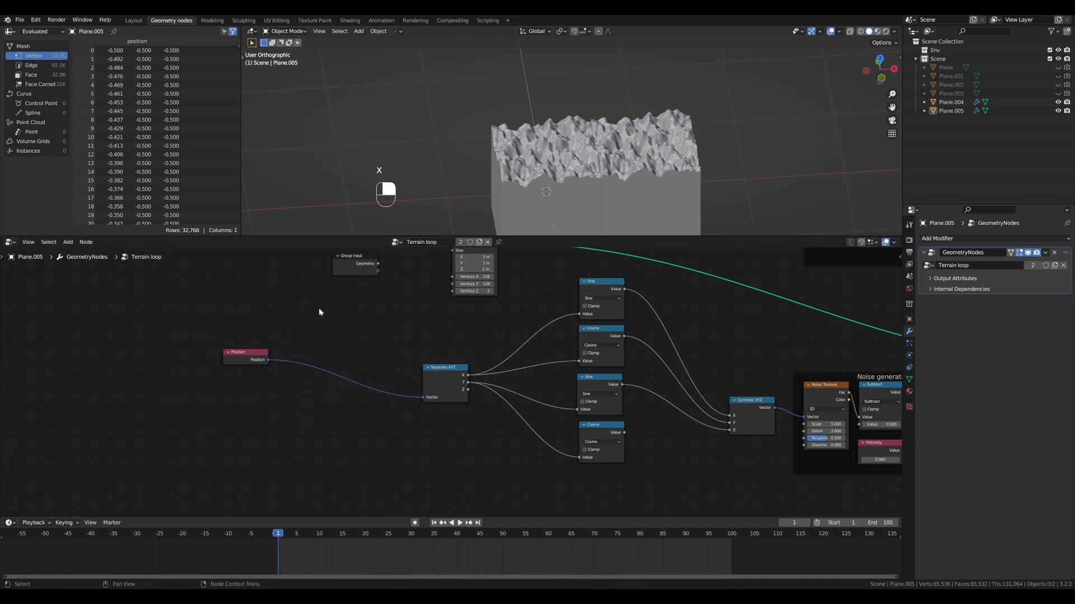
{"action": "key", "text": "x"}
- Insert a Vector Math node between Position and Separate XYZ and set its operation to Scale
{"action": "key", "text": "ctrl+shift+a"}
{"action": "type", "text": "veco"}
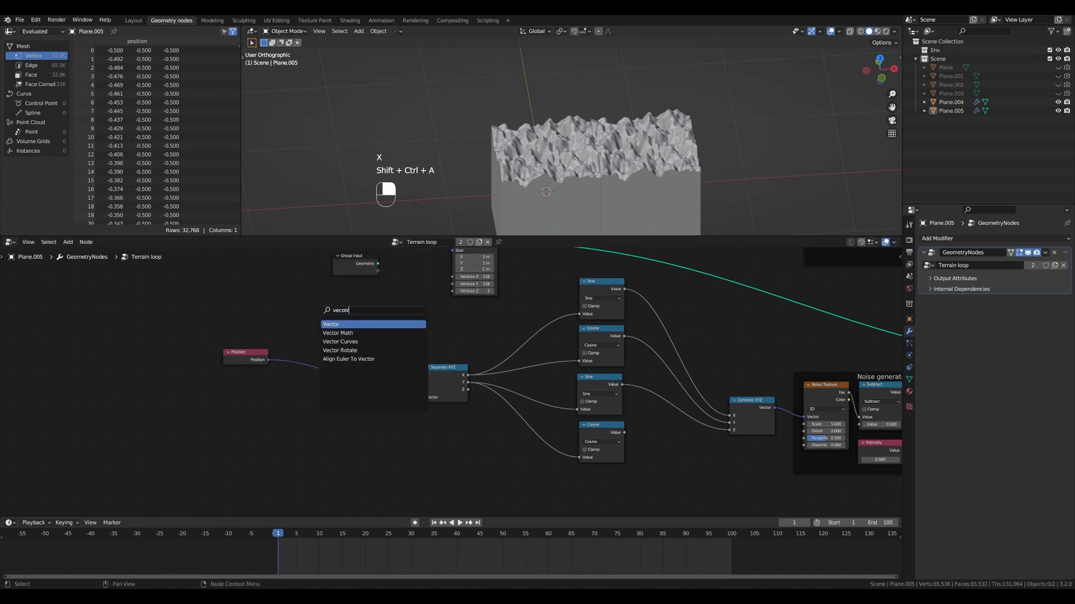
{"action": "key", "text": "Down"}
{"action": "key", "text": "Return"}
{"action": "left_click", "coordinate": [313, 351]}
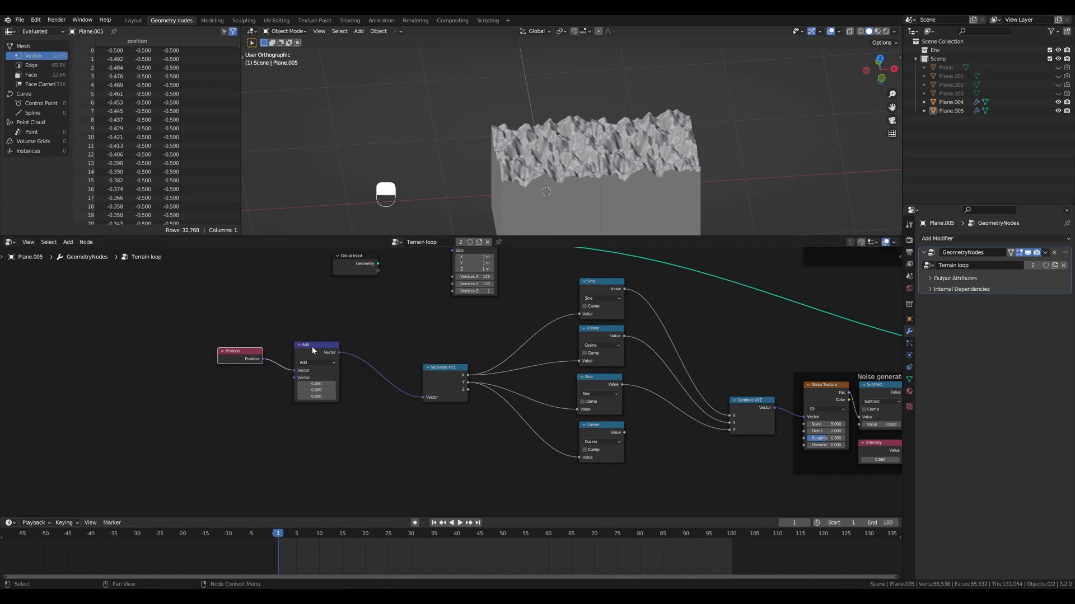
{"action": "left_click", "coordinate": [314, 362]}
{"action": "left_click", "coordinate": [324, 466]}
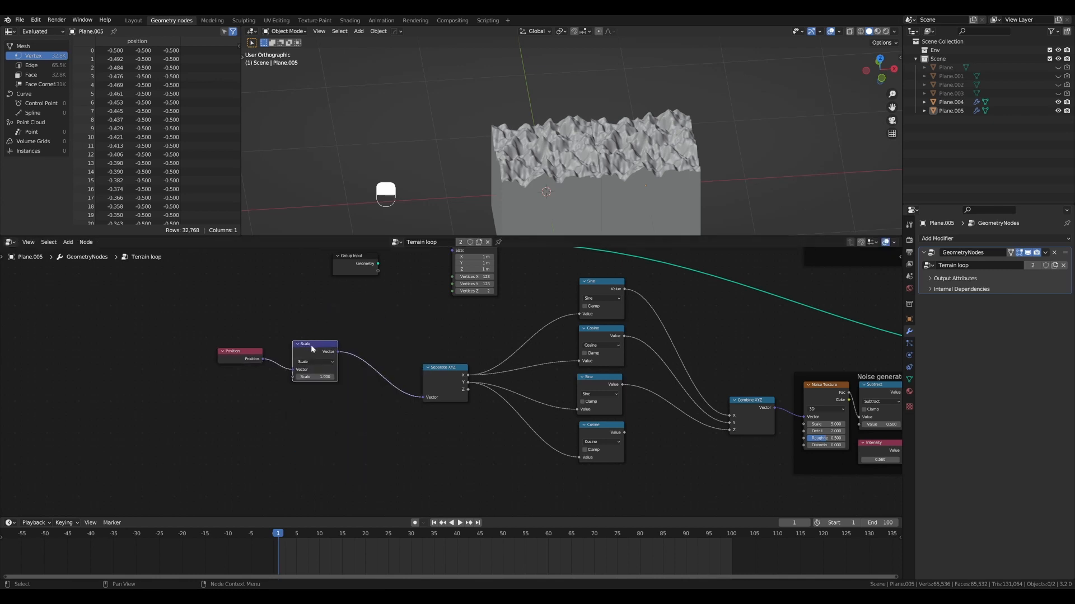
{"action": "left_click", "coordinate": [312, 341]}
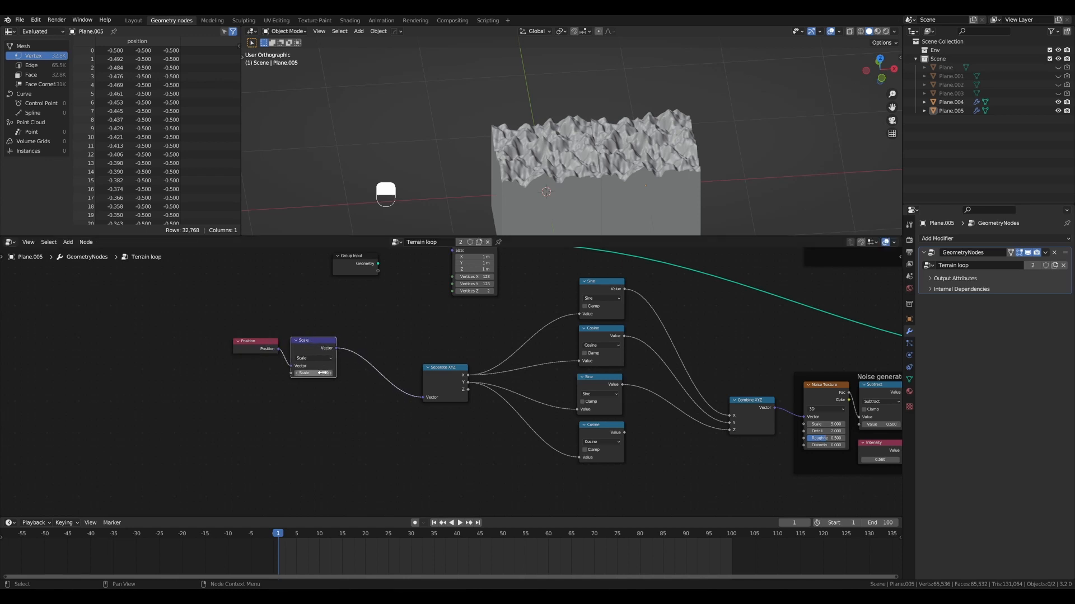
- Set the Scale node's factor to tau (6.283) and inspect the resulting terrain surface
{"action": "mouse_move", "coordinate": [322, 373]}
{"action": "left_mouse_down", "text": "shift"}
{"action": "mouse_move", "coordinate": [502, 373]}
{"action": "mouse_move", "coordinate": [317, 374]}
{"action": "left_mouse_up", "text": "shift"}
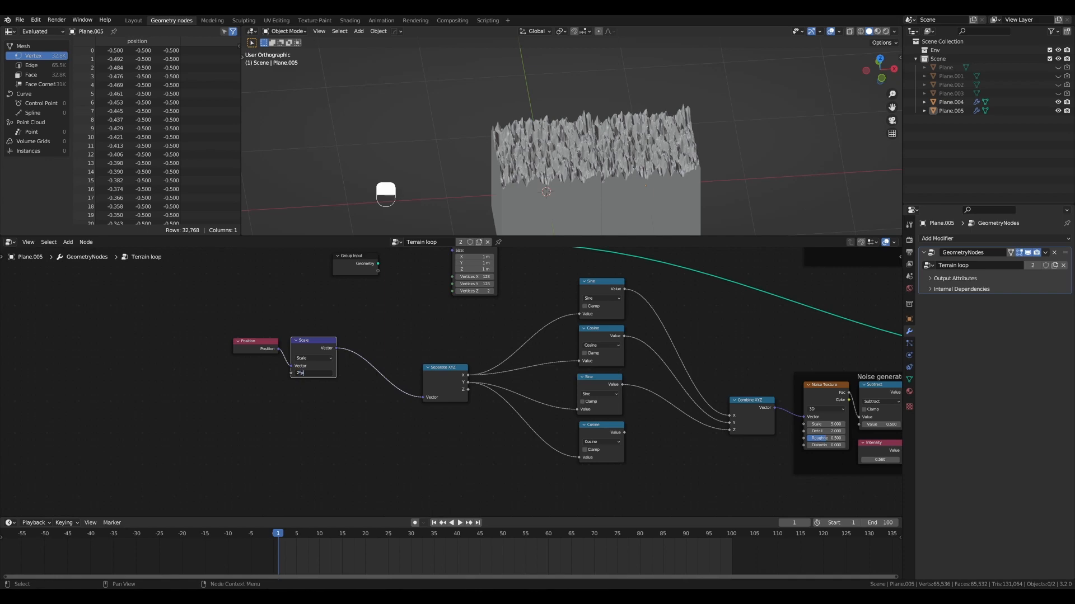
{"action": "key", "text": "Return"}
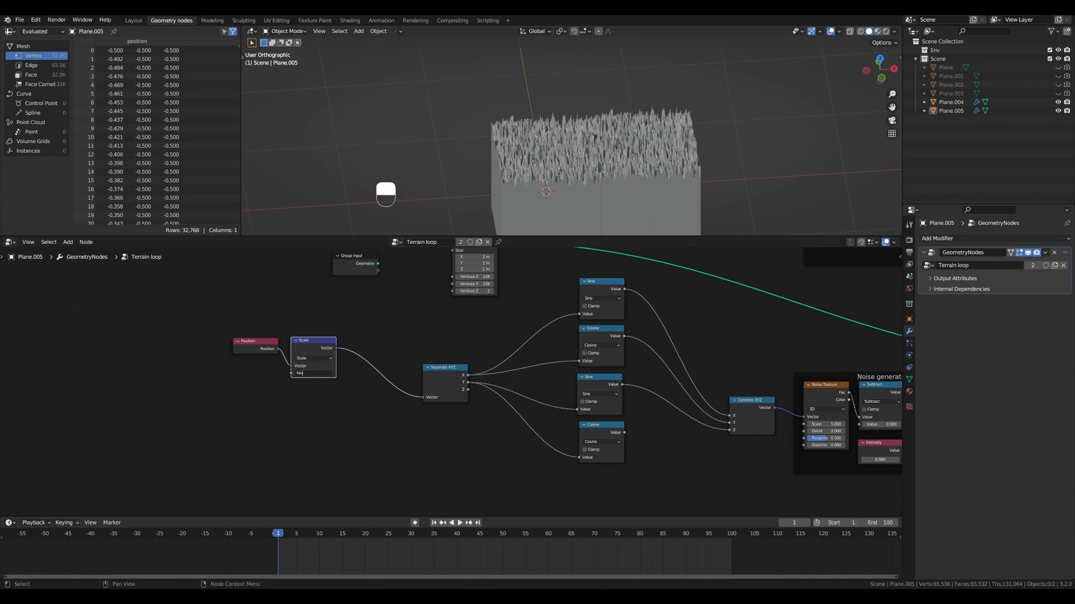
{"action": "mouse_move", "coordinate": [599, 168]}
{"action": "middle_mouse_down"}
{"action": "mouse_move", "coordinate": [612, 148]}
{"action": "mouse_move", "coordinate": [587, 161]}
{"action": "mouse_move", "coordinate": [579, 143]}
{"action": "mouse_move", "coordinate": [589, 170]}
{"action": "middle_mouse_up"}
{"action": "scroll", "coordinate": [588, 171], "scroll_direction": "down", "scroll_amount": 1}
{"action": "left_click_drag", "start_coordinate": [588, 169], "coordinate": [562, 169], "text": "alt+shift"}
{"action": "scroll", "coordinate": [739, 345], "scroll_direction": "down", "scroll_amount": 2}
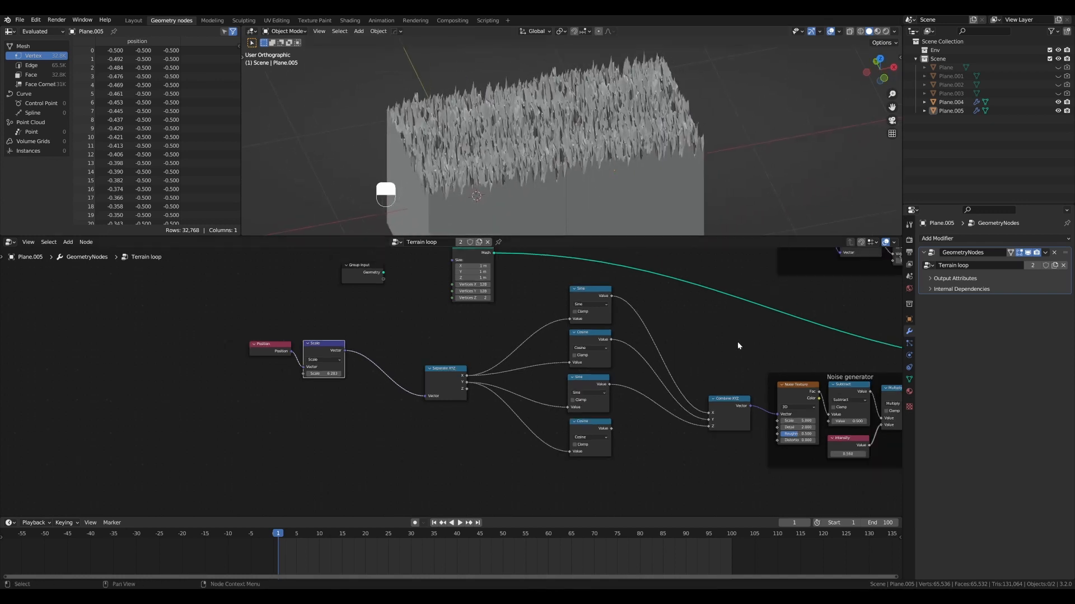
- Lower the Noise Texture scale until the spiky terrain becomes smoother hills, and inspect both tiles and their seam
{"action": "left_click_drag", "start_coordinate": [706, 339], "coordinate": [533, 325], "text": "alt+shift"}
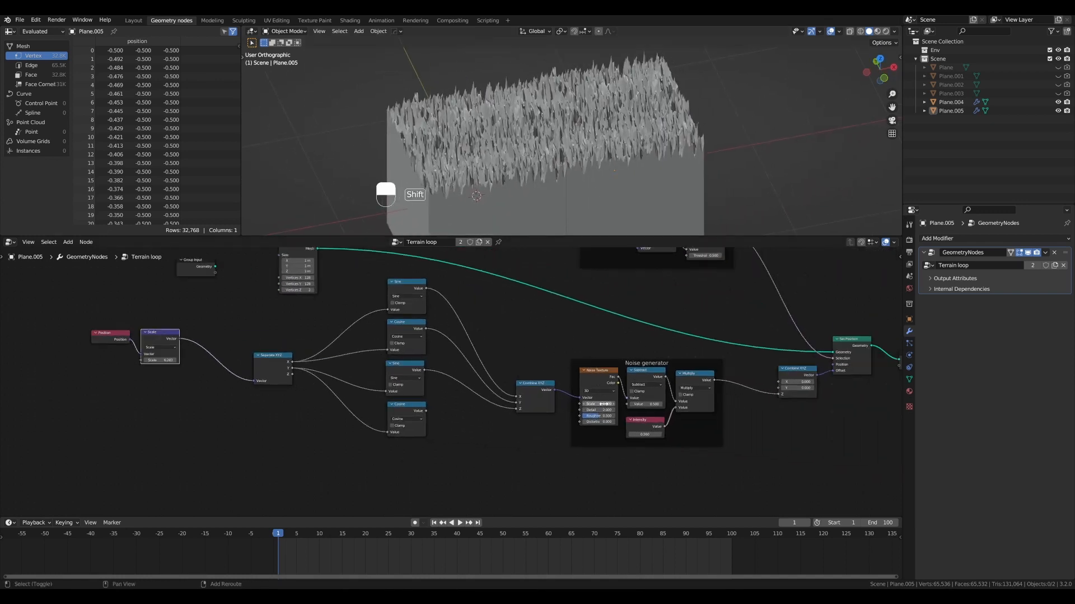
{"action": "left_click_drag", "start_coordinate": [604, 403], "coordinate": [568, 404], "text": "shift"}
{"action": "scroll", "coordinate": [613, 126], "scroll_direction": "up", "scroll_amount": 3}
{"action": "left_click_drag", "start_coordinate": [613, 126], "coordinate": [562, 168], "text": "alt"}
{"action": "left_click_drag", "start_coordinate": [562, 168], "coordinate": [630, 90], "text": "alt"}
{"action": "mouse_move", "coordinate": [544, 147]}
{"action": "left_mouse_down"}
{"action": "mouse_move", "coordinate": [481, 207]}
{"action": "mouse_move", "coordinate": [616, 71]}
{"action": "left_mouse_up"}
{"action": "mouse_move", "coordinate": [546, 145]}
{"action": "left_mouse_down", "text": "alt"}
{"action": "mouse_move", "coordinate": [579, 133]}
{"action": "mouse_move", "coordinate": [551, 138]}
{"action": "mouse_move", "coordinate": [565, 144]}
{"action": "left_mouse_up", "text": "alt"}
{"action": "scroll", "coordinate": [579, 133], "scroll_direction": "up", "scroll_amount": 3}
{"action": "scroll", "coordinate": [566, 144], "scroll_direction": "down", "scroll_amount": 2}
{"action": "mouse_move", "coordinate": [632, 63]}
{"action": "left_mouse_down", "text": "ctrl"}
{"action": "mouse_move", "coordinate": [582, 89]}
{"action": "mouse_move", "coordinate": [482, 188]}
{"action": "left_mouse_up", "text": "ctrl"}
{"action": "scroll", "coordinate": [559, 146], "scroll_direction": "down", "scroll_amount": 4}
{"action": "left_click_drag", "start_coordinate": [553, 147], "coordinate": [620, 140], "text": "alt"}
{"action": "scroll", "coordinate": [604, 149], "scroll_direction": "down", "scroll_amount": 3}
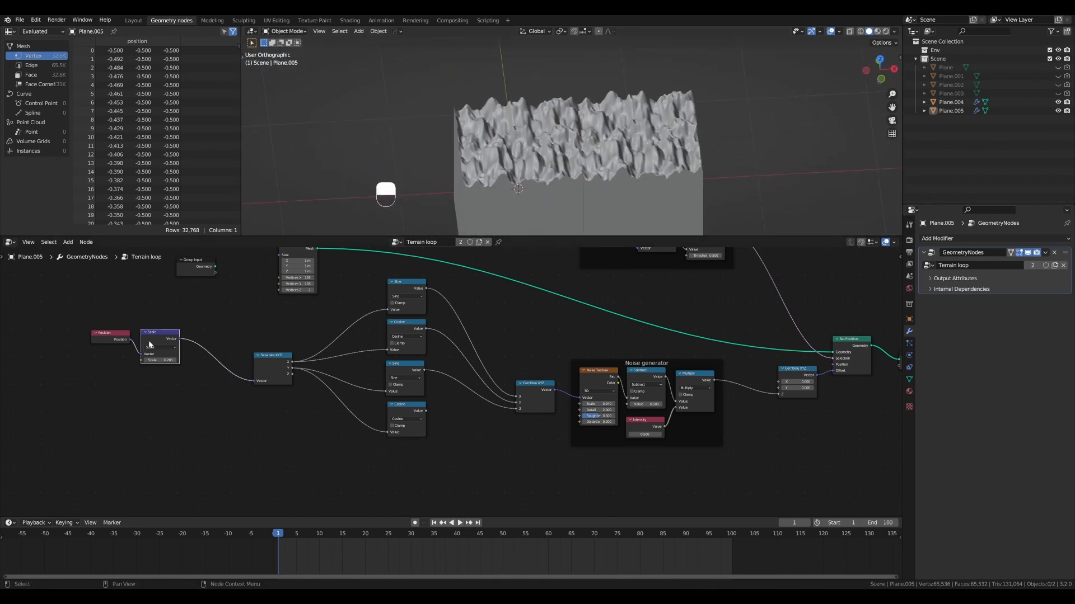
- Tidy the Position, Scale and Separate XYZ nodes by shifting them slightly within the node tree
{"action": "mouse_move", "coordinate": [149, 345]}
{"action": "left_mouse_down"}
{"action": "mouse_move", "coordinate": [119, 336]}
{"action": "mouse_move", "coordinate": [166, 342]}
{"action": "left_mouse_up"}
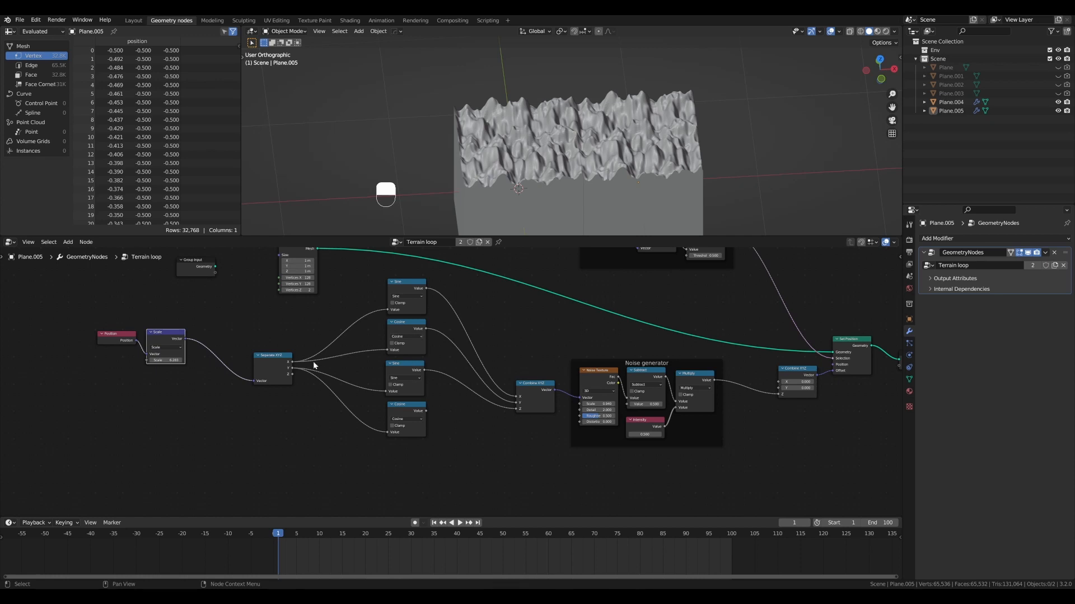
{"action": "left_click_drag", "start_coordinate": [264, 357], "coordinate": [268, 357]}
{"action": "left_click_drag", "start_coordinate": [96, 312], "coordinate": [177, 363]}
{"action": "key", "text": "g"}
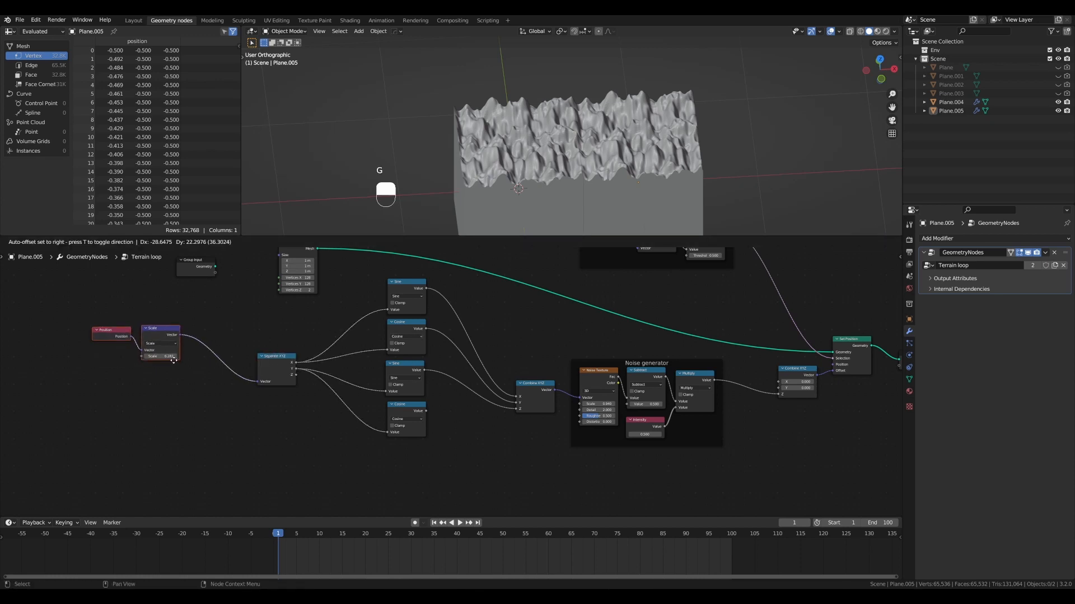
{"action": "left_click", "coordinate": [171, 359]}
{"action": "left_click_drag", "start_coordinate": [283, 356], "coordinate": [285, 356]}
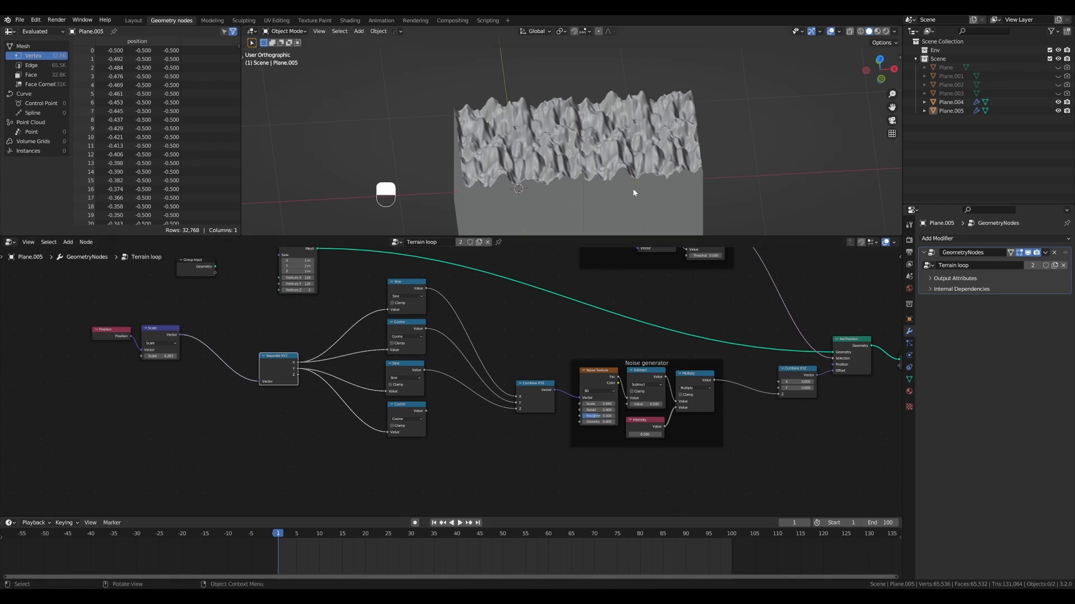
- Delete the duplicate terrain tile, select the remaining tile Plane.004 and enlarge the 3D viewport
{"action": "left_click", "coordinate": [633, 189]}
{"action": "key", "text": "x"}
{"action": "left_click", "coordinate": [633, 189]}
{"action": "left_click_drag", "start_coordinate": [540, 184], "coordinate": [551, 191], "text": "alt"}
{"action": "mouse_move", "coordinate": [552, 191]}
{"action": "left_mouse_down", "text": "alt+shift"}
{"action": "mouse_move", "coordinate": [584, 183]}
{"action": "mouse_move", "coordinate": [570, 205]}
{"action": "mouse_move", "coordinate": [586, 324]}
{"action": "mouse_move", "coordinate": [578, 193]}
{"action": "mouse_move", "coordinate": [611, 175]}
{"action": "mouse_move", "coordinate": [529, 198]}
{"action": "mouse_move", "coordinate": [549, 188]}
{"action": "left_mouse_up", "text": "alt+shift"}
{"action": "left_click", "coordinate": [571, 206]}
{"action": "scroll", "coordinate": [532, 191], "scroll_direction": "down", "scroll_amount": 2}
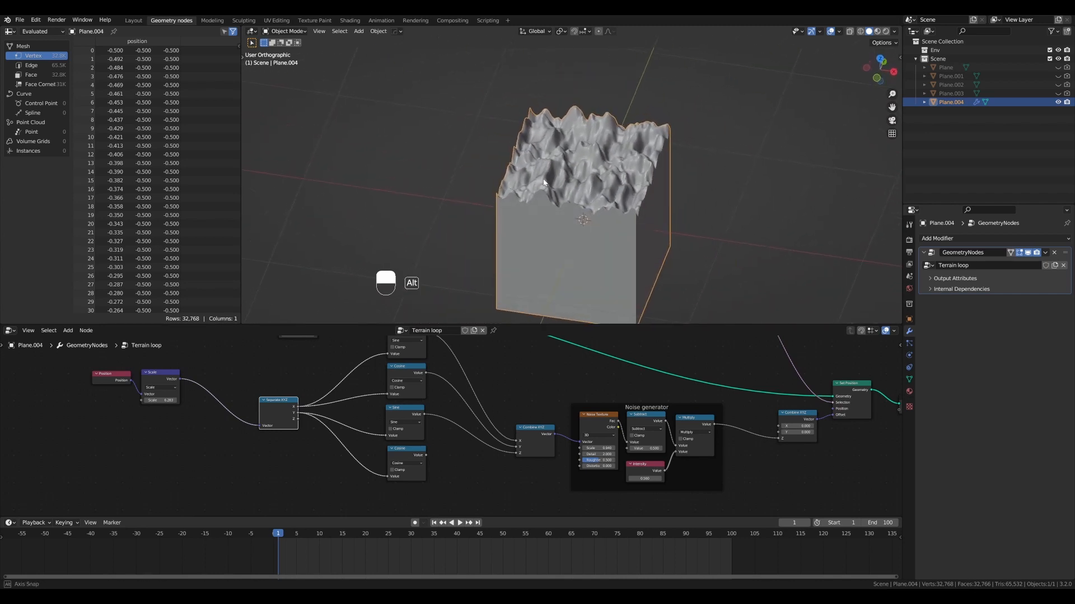
{"action": "scroll", "coordinate": [482, 215], "scroll_direction": "down", "scroll_amount": 1}
{"action": "scroll", "coordinate": [197, 410], "scroll_direction": "down", "scroll_amount": 1}
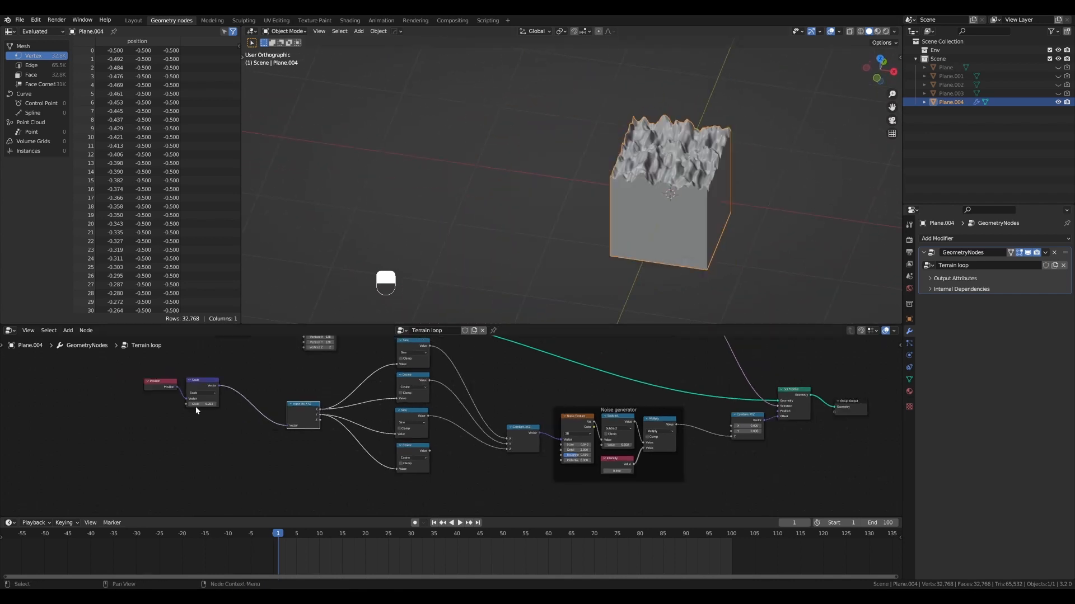
{"action": "scroll", "coordinate": [193, 409], "scroll_direction": "up", "scroll_amount": 3}
- Spread the Position and Scale nodes apart to open a gap between them for another node
{"action": "left_click_drag", "start_coordinate": [189, 410], "coordinate": [480, 433], "text": "alt+shift"}
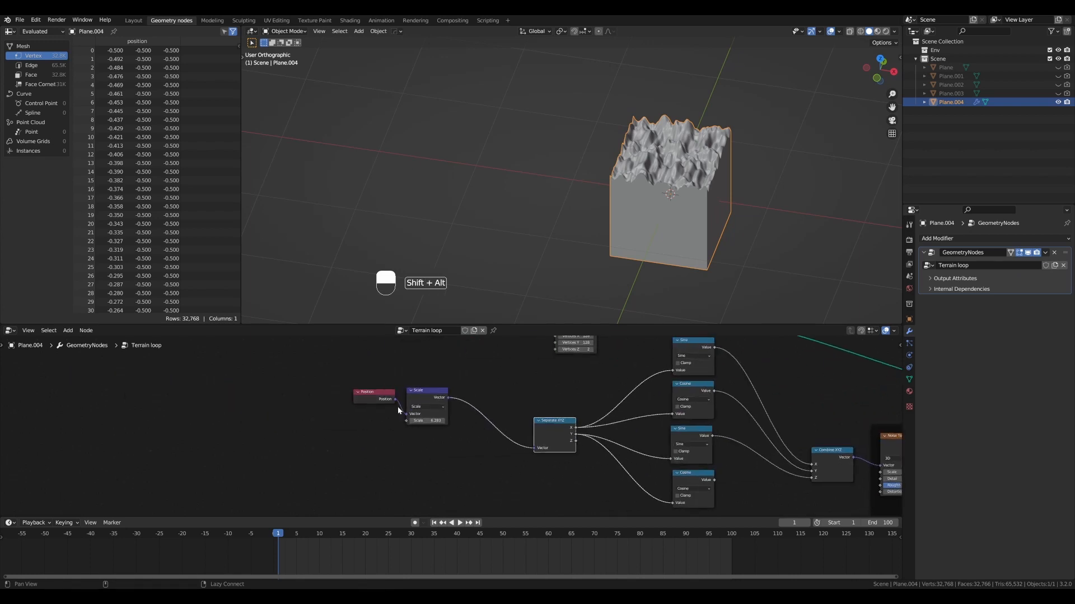
{"action": "left_click_drag", "start_coordinate": [385, 392], "coordinate": [364, 384]}
{"action": "left_click_drag", "start_coordinate": [436, 392], "coordinate": [474, 402]}
{"action": "left_click_drag", "start_coordinate": [369, 384], "coordinate": [368, 382]}
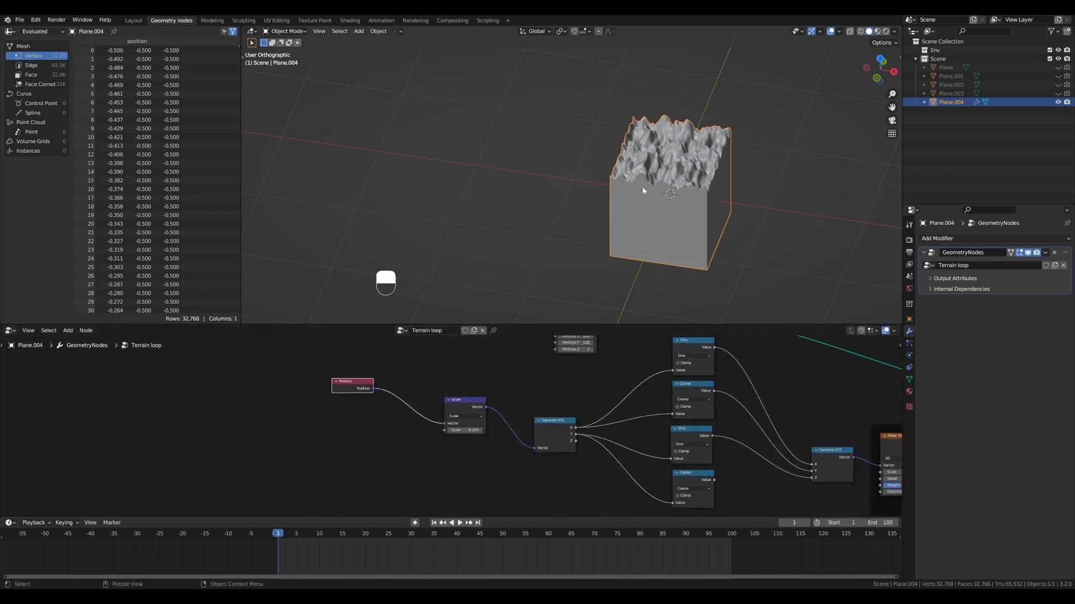
{"action": "scroll", "coordinate": [642, 191], "scroll_direction": "up", "scroll_amount": 2}
{"action": "left_click_drag", "start_coordinate": [650, 212], "coordinate": [585, 194], "text": "alt+shift"}
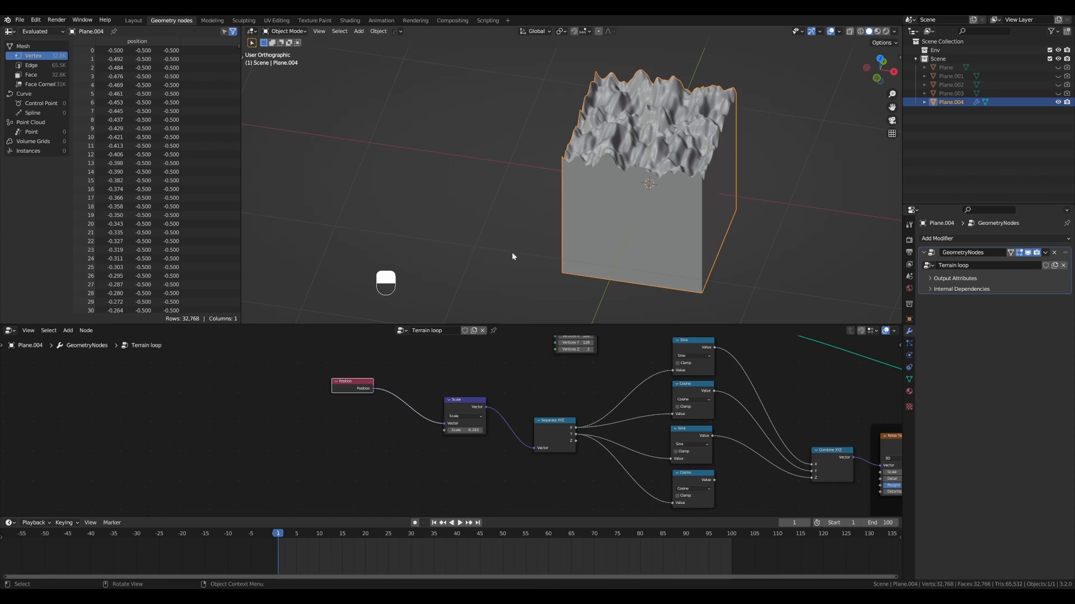
- Insert a Vector Math node set to Add between the Position and Scale nodes
{"action": "left_click_drag", "start_coordinate": [354, 380], "coordinate": [314, 372]}
{"action": "key", "text": "shift+ctrl+a"}
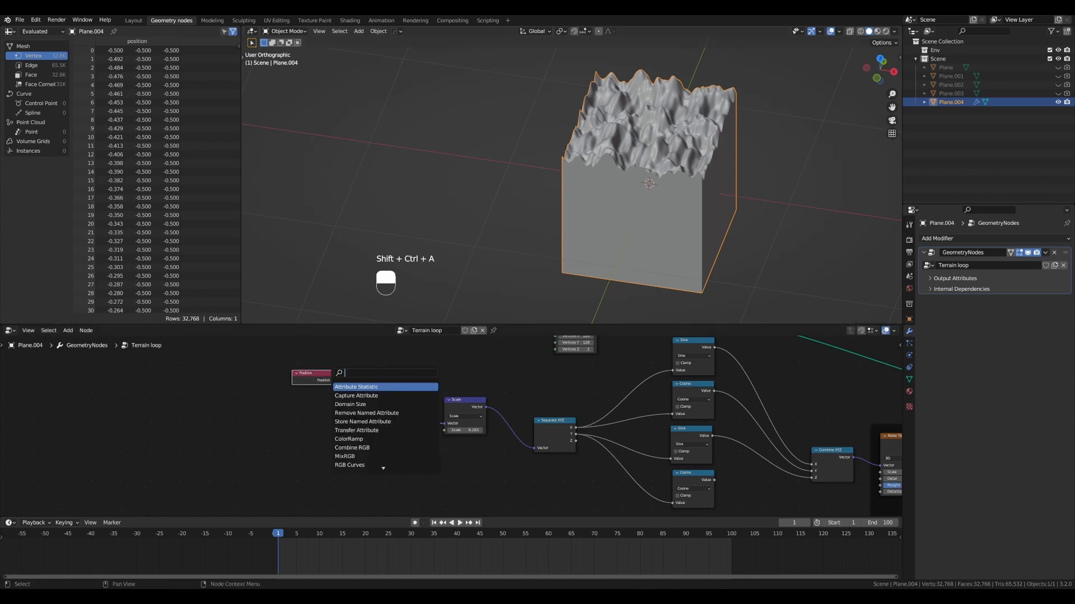
{"action": "type", "text": "vector"}
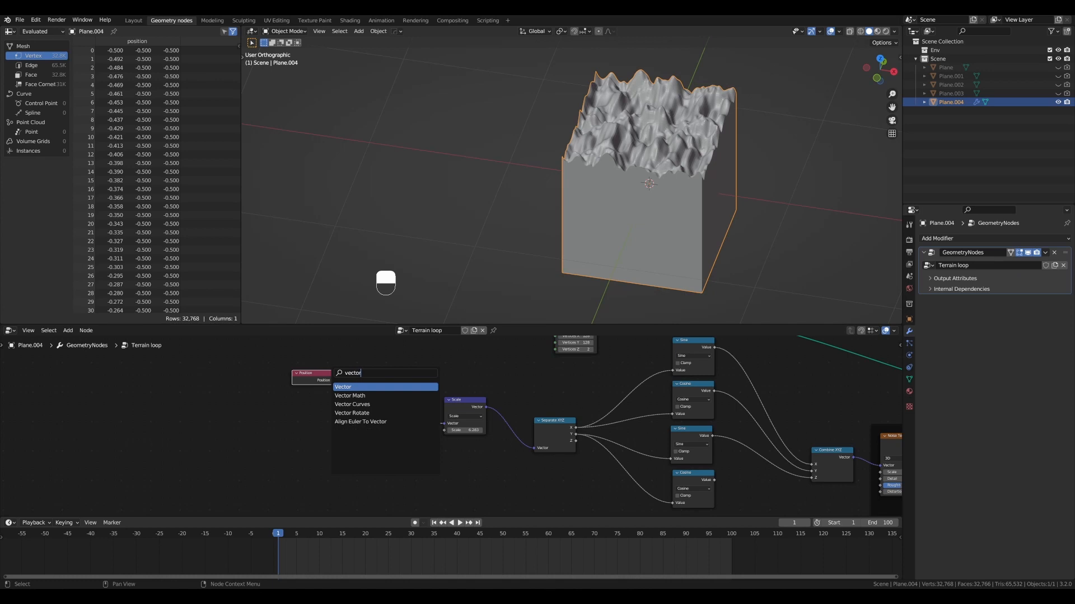
{"action": "key", "text": "Down"}
{"action": "key", "text": "Return"}
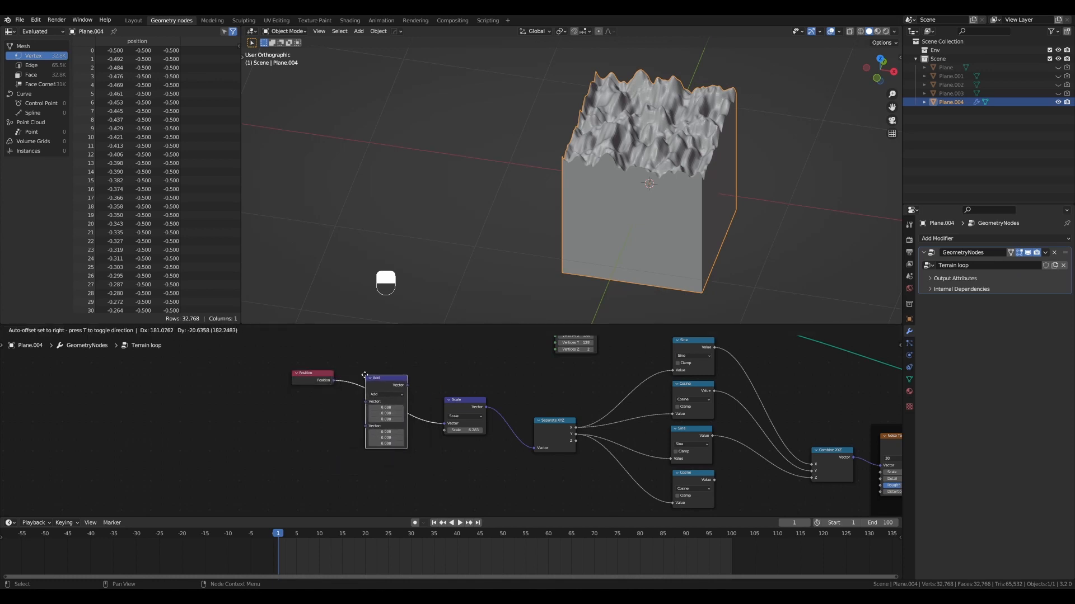
{"action": "left_click", "coordinate": [368, 380]}
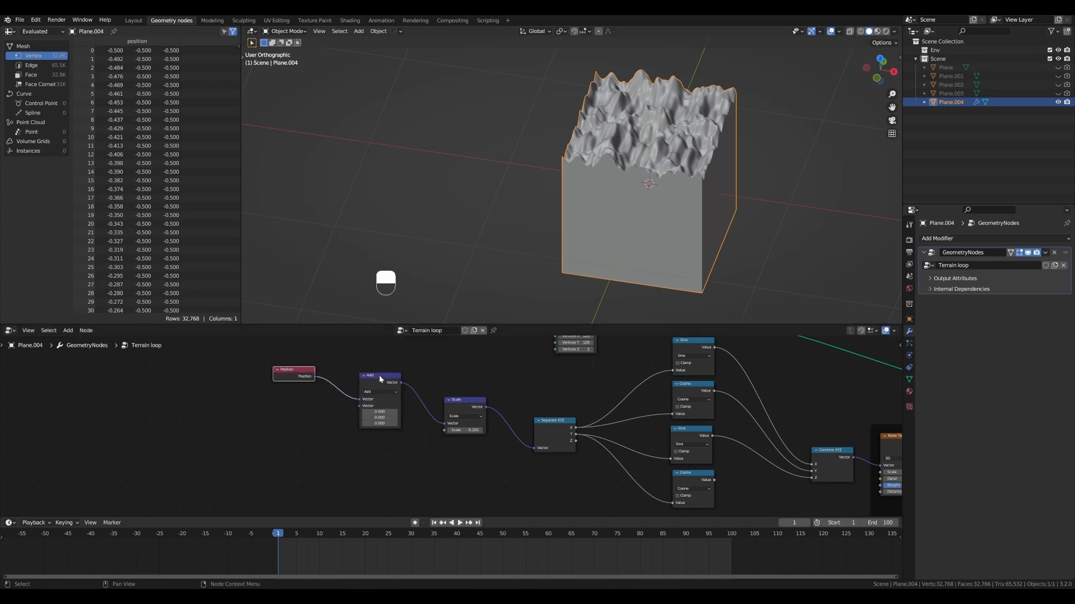
{"action": "mouse_move", "coordinate": [304, 370]}
{"action": "left_mouse_down"}
{"action": "mouse_move", "coordinate": [378, 374]}
{"action": "mouse_move", "coordinate": [292, 361]}
{"action": "left_mouse_up"}
- Try shifting the terrain with the Add node's X offset, and reset the offset to 0
{"action": "scroll", "coordinate": [376, 391], "scroll_direction": "up", "scroll_amount": 3}
{"action": "scroll", "coordinate": [392, 408], "scroll_direction": "down", "scroll_amount": 1}
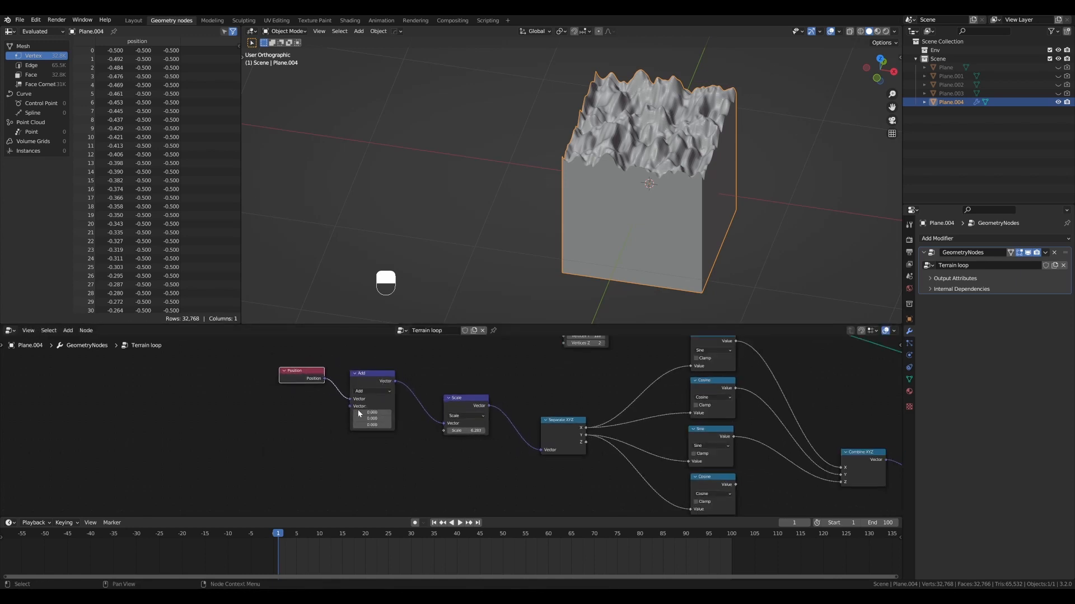
{"action": "scroll", "coordinate": [378, 413], "scroll_direction": "up", "scroll_amount": 1}
{"action": "mouse_move", "coordinate": [386, 410]}
{"action": "left_mouse_down"}
{"action": "mouse_move", "coordinate": [417, 411]}
{"action": "mouse_move", "coordinate": [328, 410]}
{"action": "mouse_move", "coordinate": [393, 410]}
{"action": "left_mouse_up"}
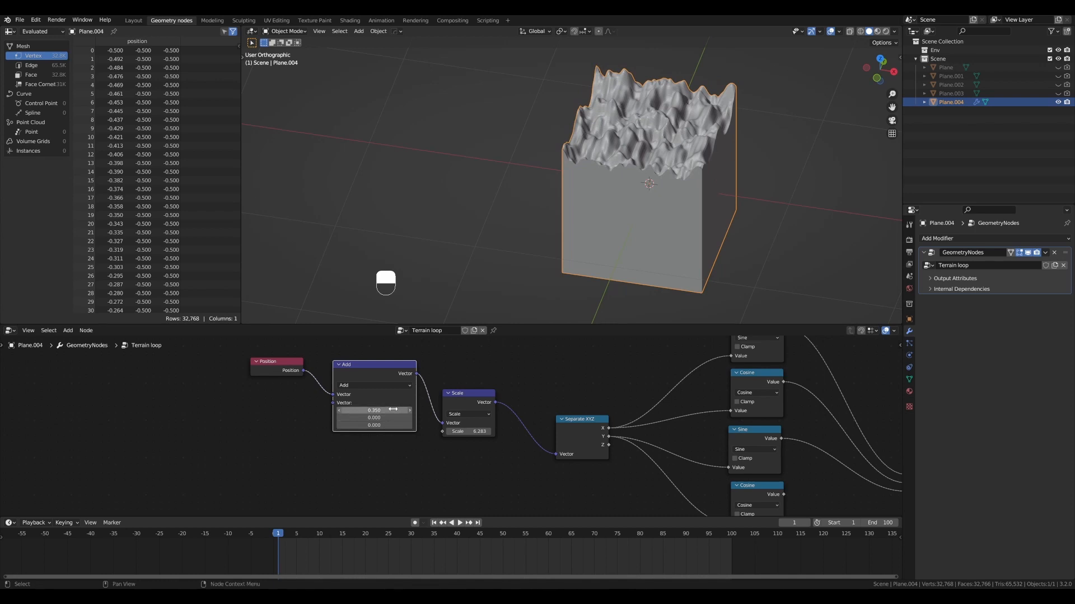
{"action": "key", "text": "BackSpace"}
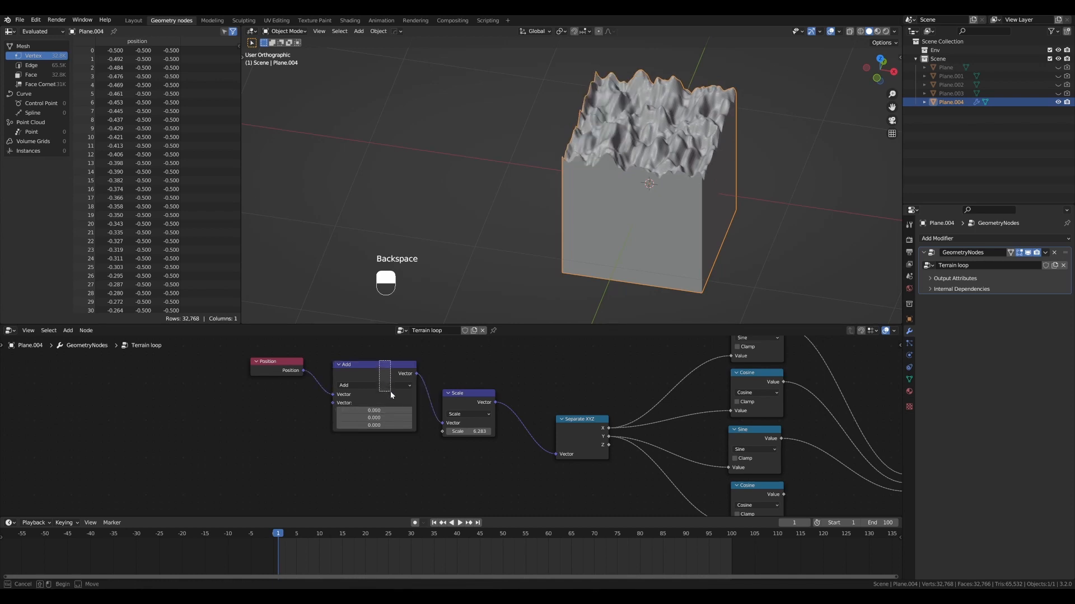
- Enlarge the timeline, scrub through its frames and return to frame 1
{"action": "scroll", "coordinate": [406, 542], "scroll_direction": "down", "scroll_amount": 2}
{"action": "left_click_drag", "start_coordinate": [537, 517], "coordinate": [540, 483]}
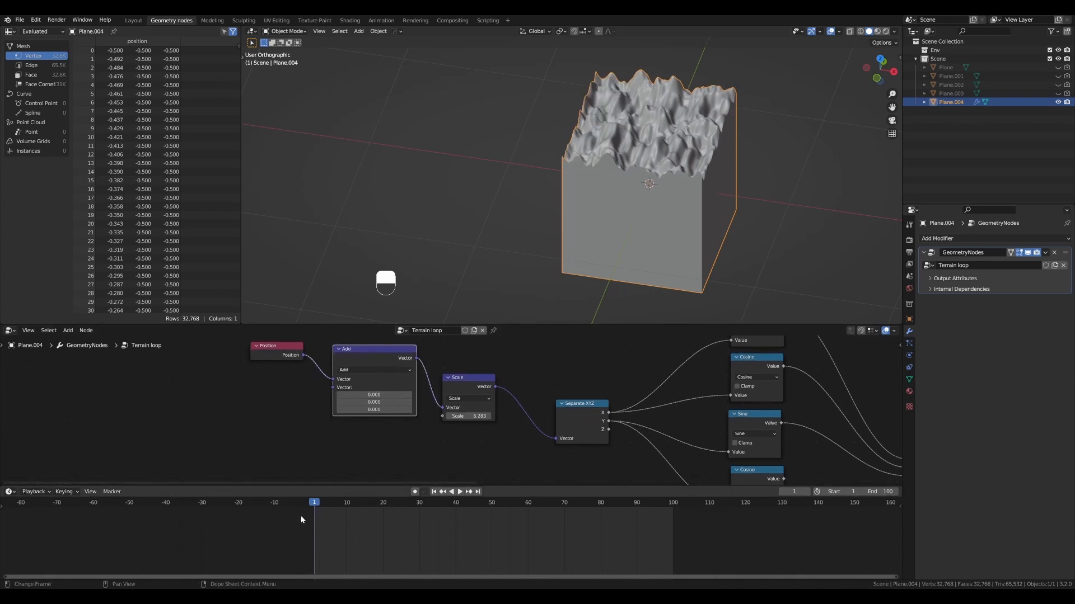
{"action": "key", "text": "space"}
{"action": "left_click_drag", "start_coordinate": [661, 508], "coordinate": [582, 513]}
{"action": "left_click_drag", "start_coordinate": [479, 509], "coordinate": [352, 508]}
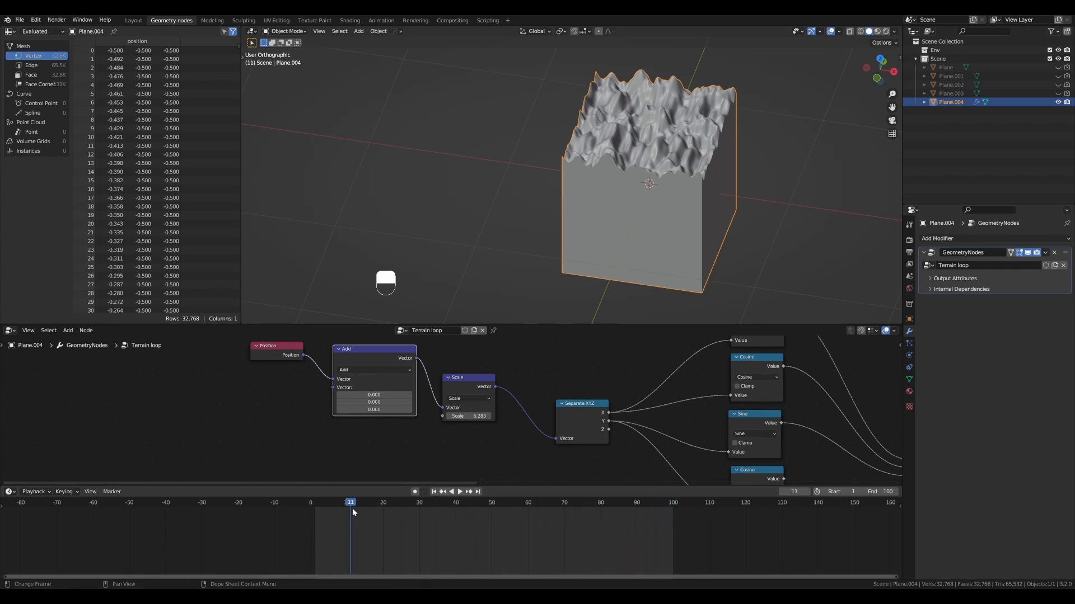
{"action": "key", "text": "shift+Left"}
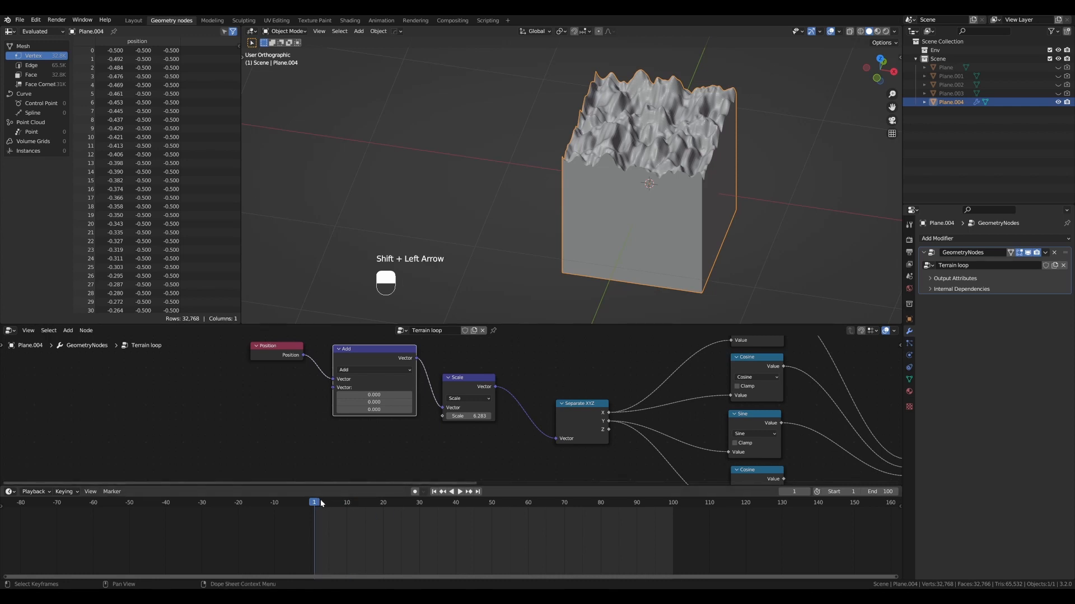
{"action": "scroll", "coordinate": [590, 198], "scroll_direction": "down", "scroll_amount": 2}
{"action": "scroll", "coordinate": [590, 198], "scroll_direction": "up", "scroll_amount": 2}
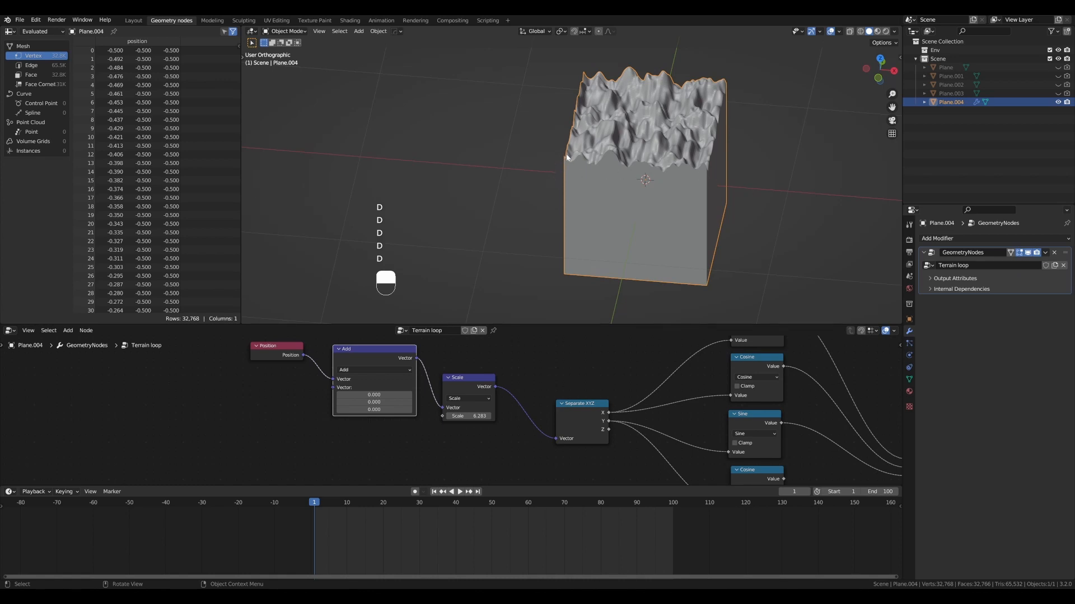
- Sketch an arrow annotation pointing along the X direction away from the terrain tile's corner, and erase it
{"action": "left_click_drag", "start_coordinate": [556, 160], "coordinate": [445, 148]}
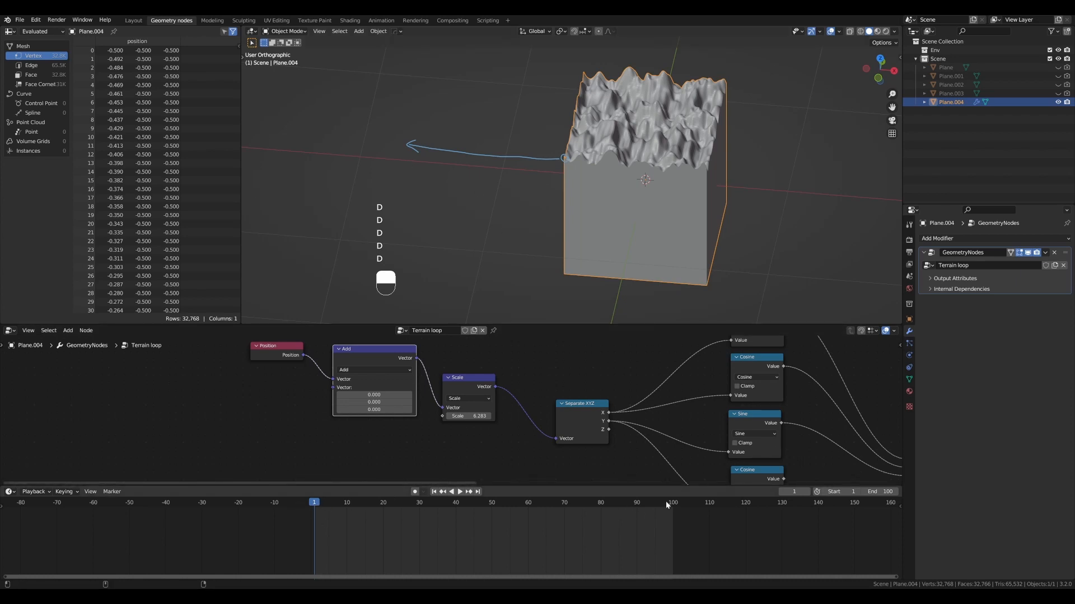
{"action": "scroll", "coordinate": [462, 246], "scroll_direction": "down", "scroll_amount": 4}
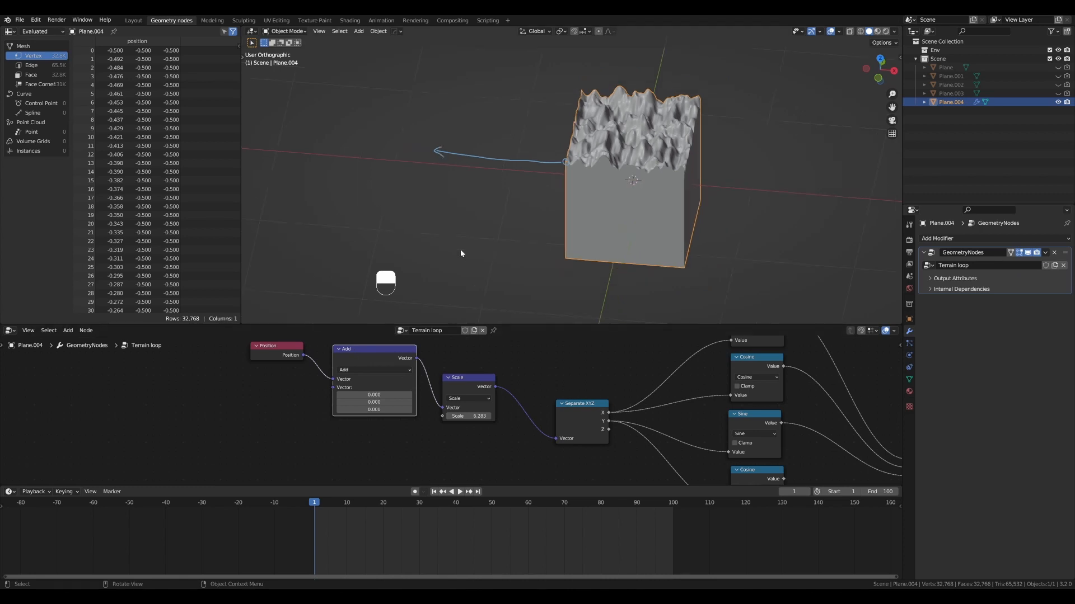
{"action": "key", "text": "ctrl+d"}
{"action": "scroll", "coordinate": [393, 358], "scroll_direction": "down", "scroll_amount": 5}
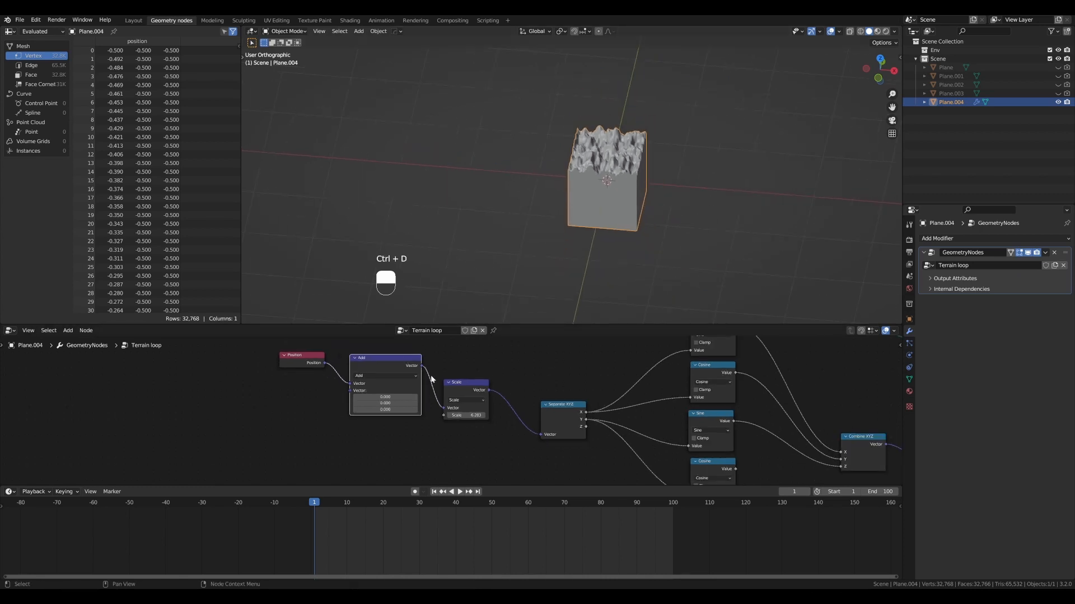
- Enlarge the node editor, add a Scene Time node and place it below and before the Position node
{"action": "left_click_drag", "start_coordinate": [484, 324], "coordinate": [490, 234]}
{"action": "scroll", "coordinate": [487, 278], "scroll_direction": "up", "scroll_amount": 3}
{"action": "middle_click_drag", "start_coordinate": [285, 318], "coordinate": [343, 334]}
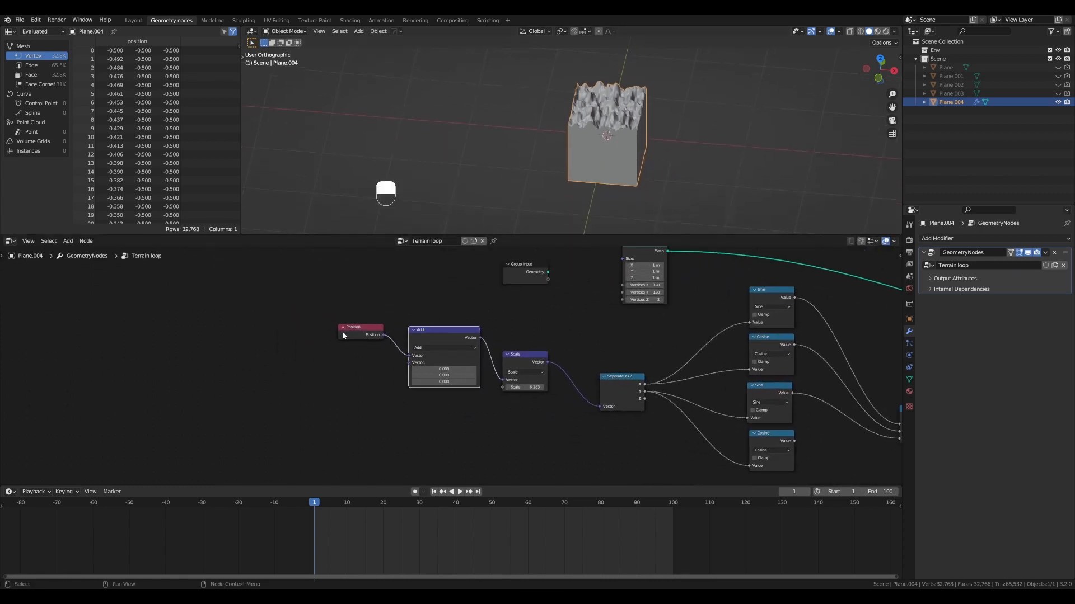
{"action": "key", "text": "shift+ctrl+a"}
{"action": "type", "text": "scene"}
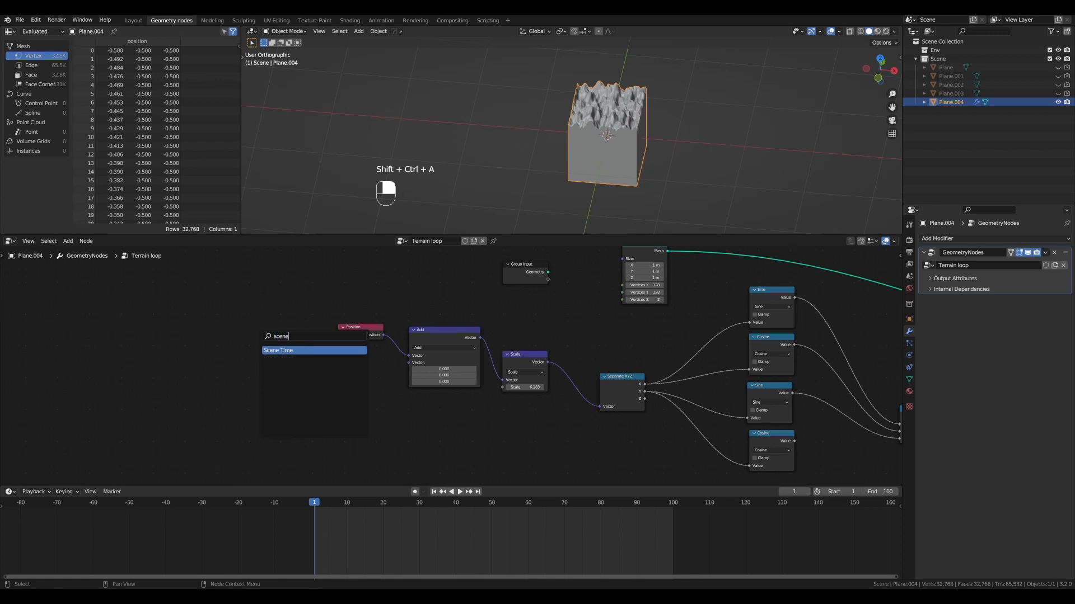
{"action": "key", "text": "Return"}
{"action": "left_click", "coordinate": [318, 390]}
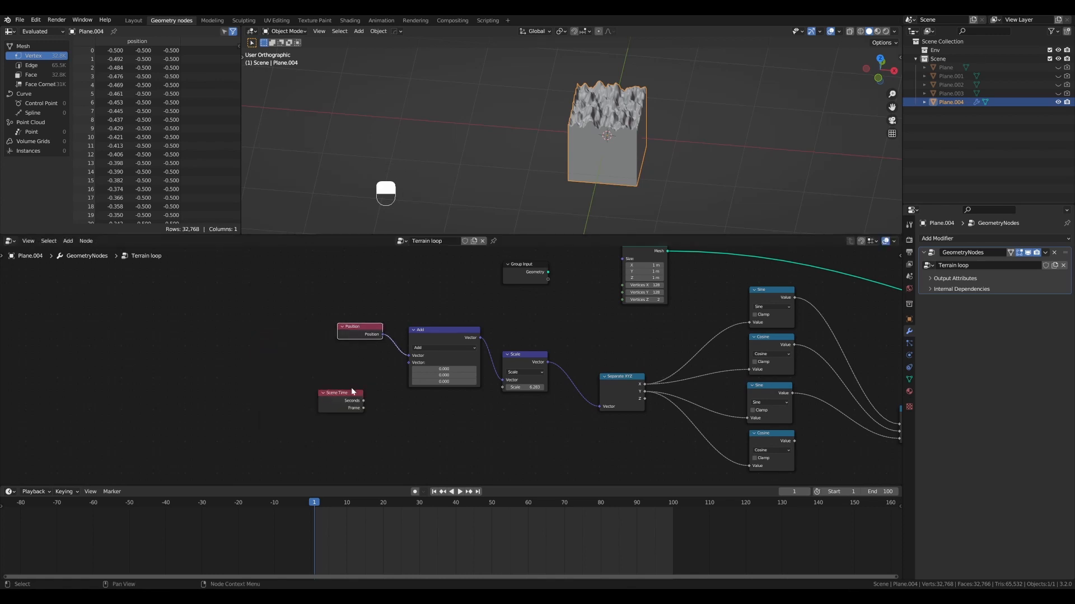
{"action": "left_click_drag", "start_coordinate": [353, 392], "coordinate": [288, 370]}
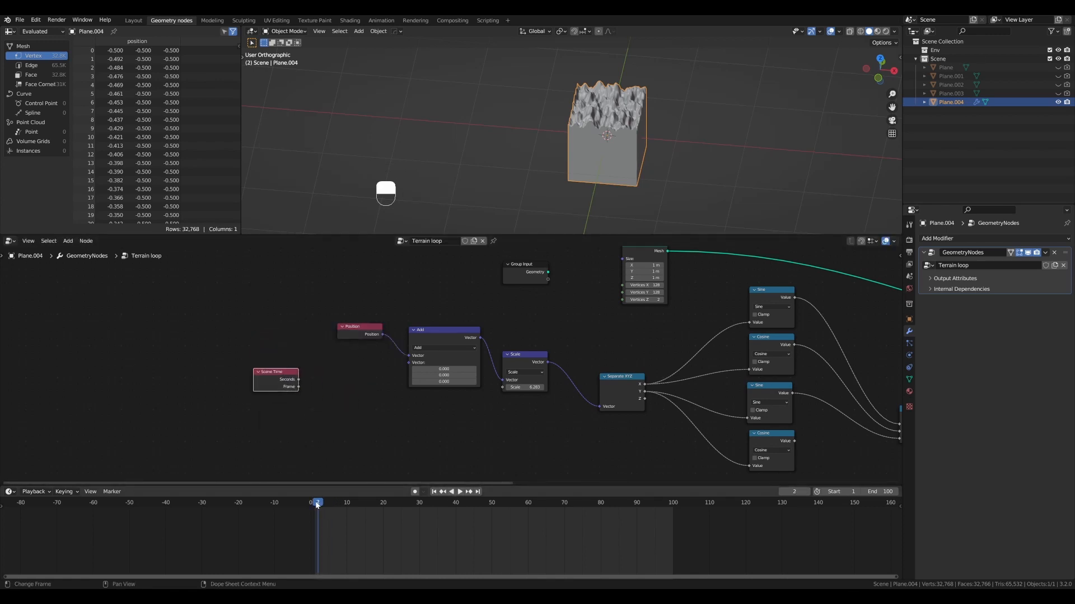
{"action": "key", "text": "shift+Left"}
{"action": "left_click_drag", "start_coordinate": [280, 376], "coordinate": [255, 363]}
{"action": "scroll", "coordinate": [328, 415], "scroll_direction": "up", "scroll_amount": 1}
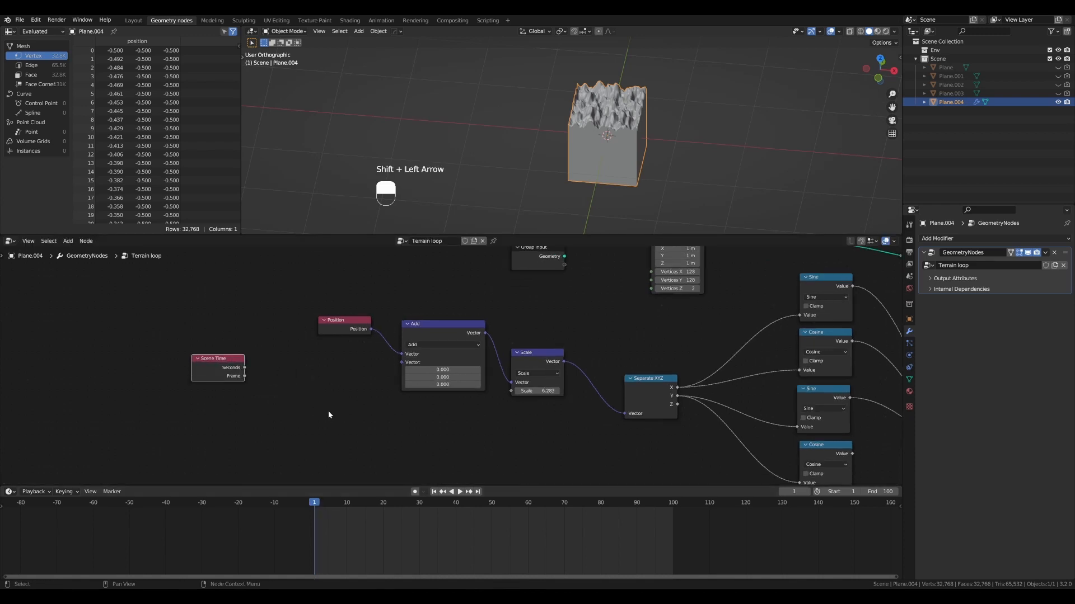
{"action": "scroll", "coordinate": [329, 415], "scroll_direction": "down", "scroll_amount": 1, "text": "shift"}
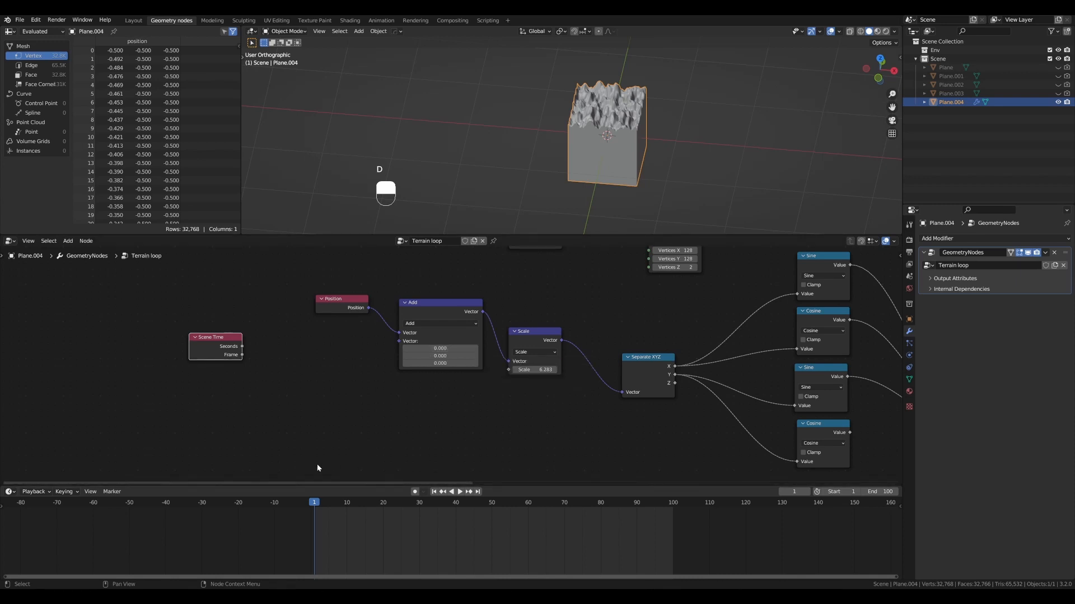
- Sketch a 0-to-1 range annotation spanning the timeline's start and end frames, and erase it
{"action": "key", "text": "d"}
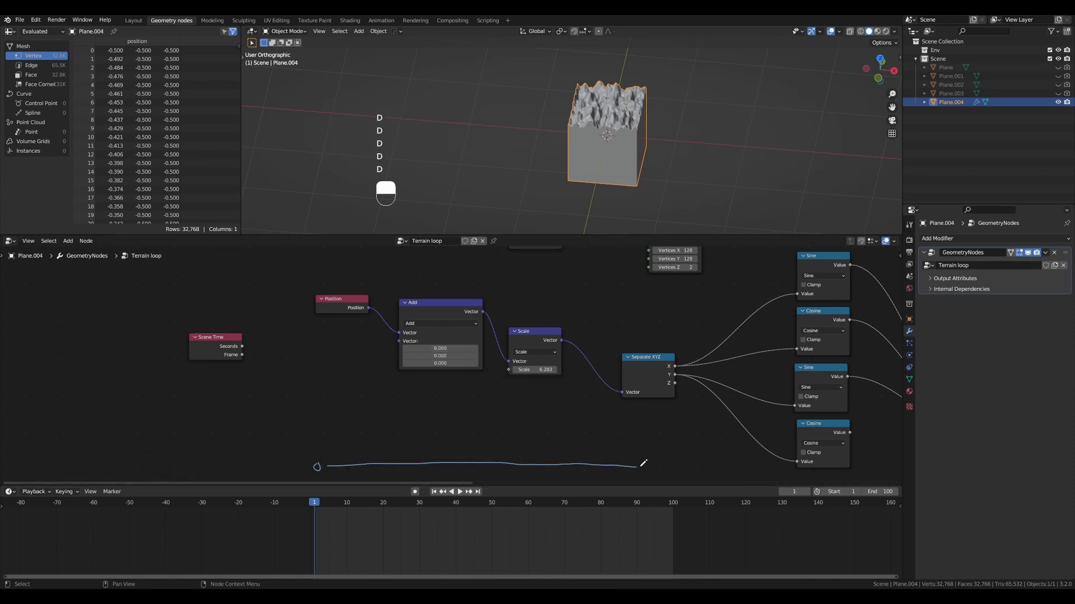
{"action": "left_click_drag", "start_coordinate": [675, 459], "coordinate": [674, 466]}
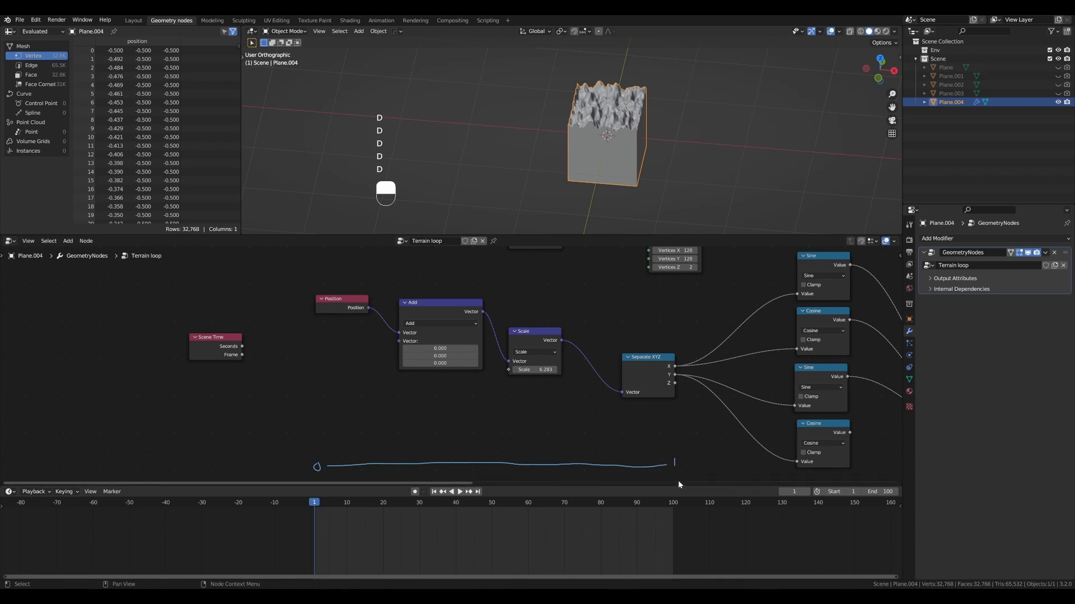
{"action": "key", "text": "ctrl+d"}
- Add a Math node set to Divide, feed Scene Time's Frame output into it and set the divisor to 100
{"action": "left_click", "coordinate": [261, 374], "text": "ctrl+shift"}
{"action": "key", "text": "shift+ctrl+a"}
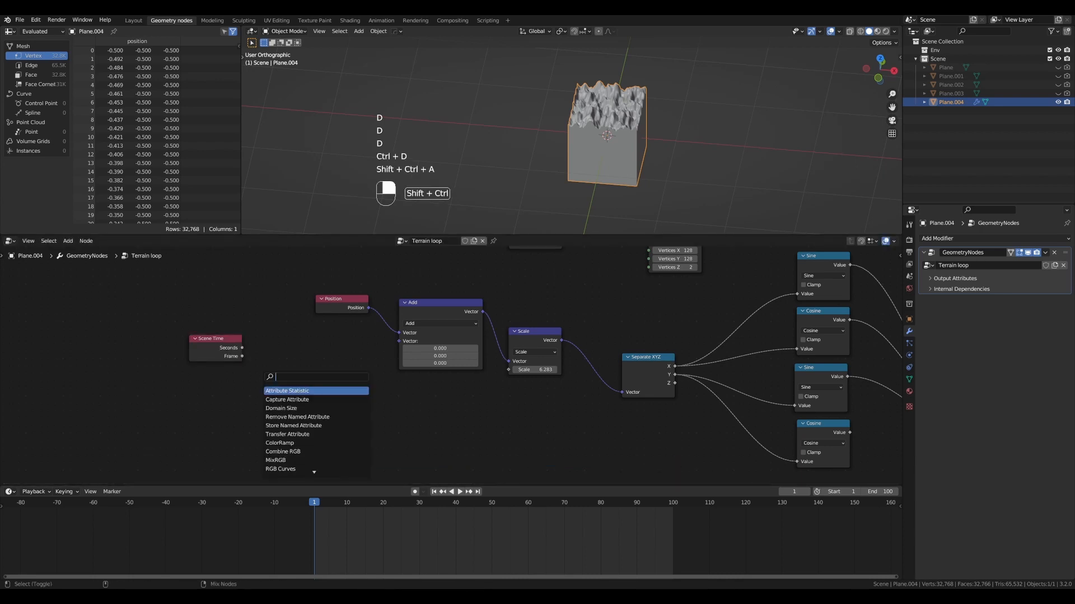
{"action": "type", "text": "mat"}
{"action": "key", "text": "Return"}
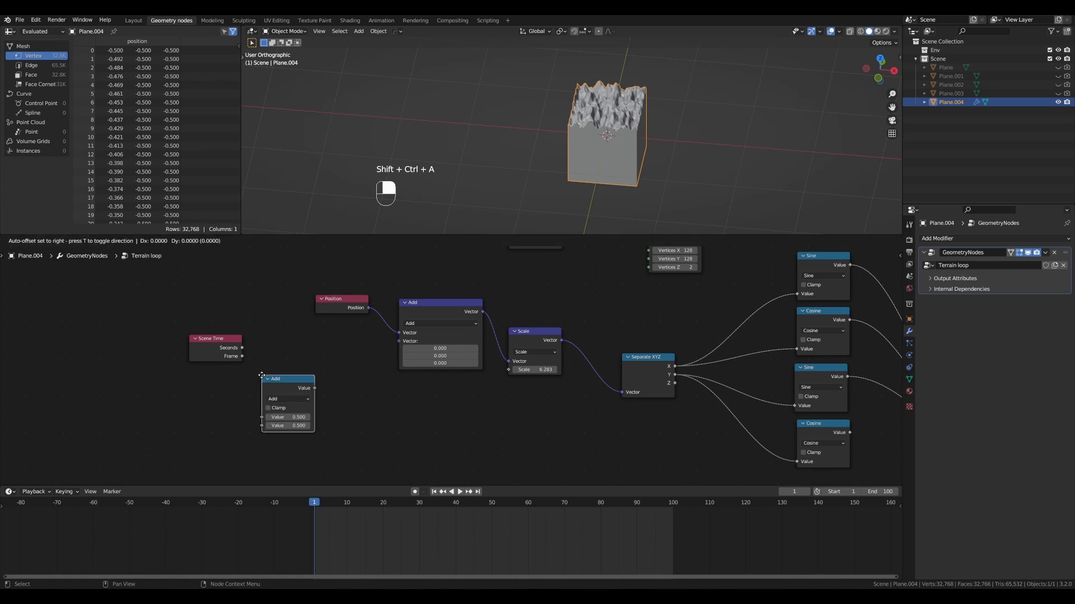
{"action": "left_click", "coordinate": [295, 362]}
{"action": "left_click", "coordinate": [296, 365]}
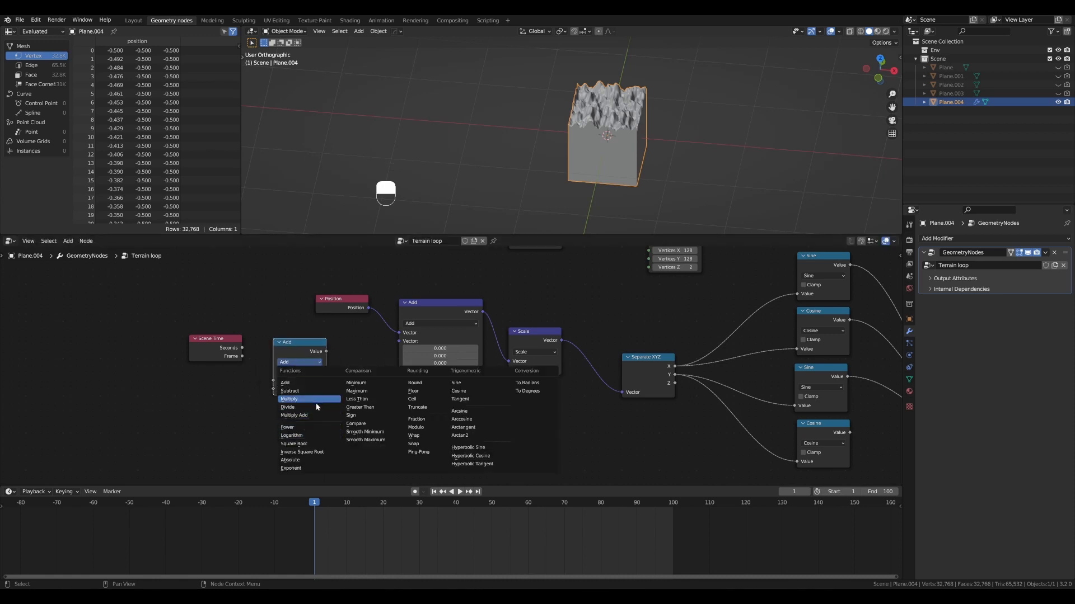
{"action": "left_click", "coordinate": [316, 403]}
{"action": "left_click_drag", "start_coordinate": [229, 339], "coordinate": [274, 381]}
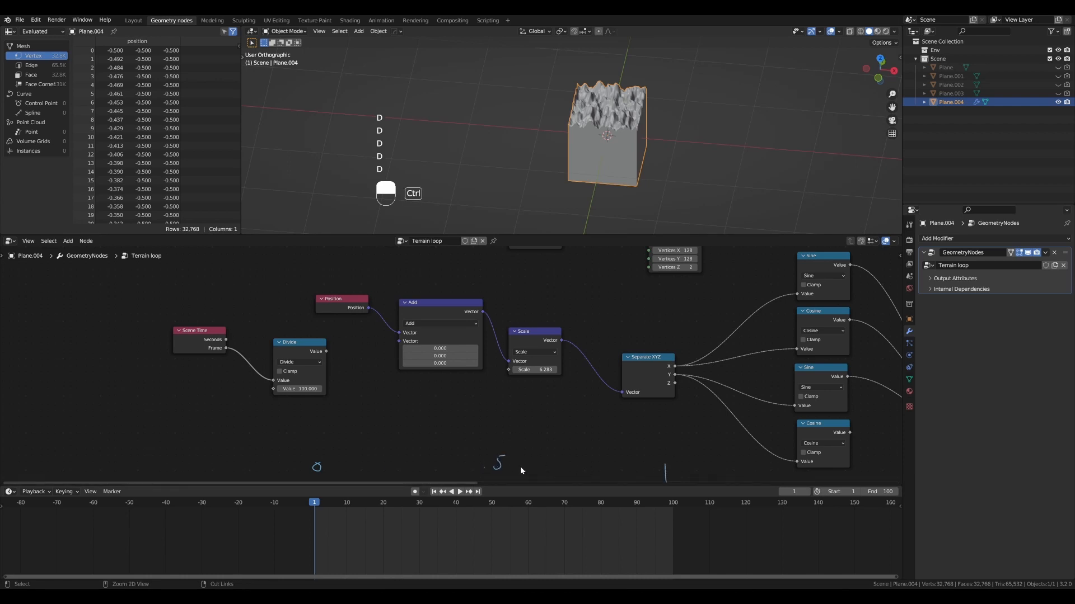
- Erase the timeline annotation and move the Scene Time and Divide nodes away from the Add node to free up space
{"action": "key", "text": "ctrl+d"}
{"action": "left_click_drag", "start_coordinate": [297, 344], "coordinate": [297, 342]}
{"action": "left_click_drag", "start_coordinate": [218, 334], "coordinate": [233, 344]}
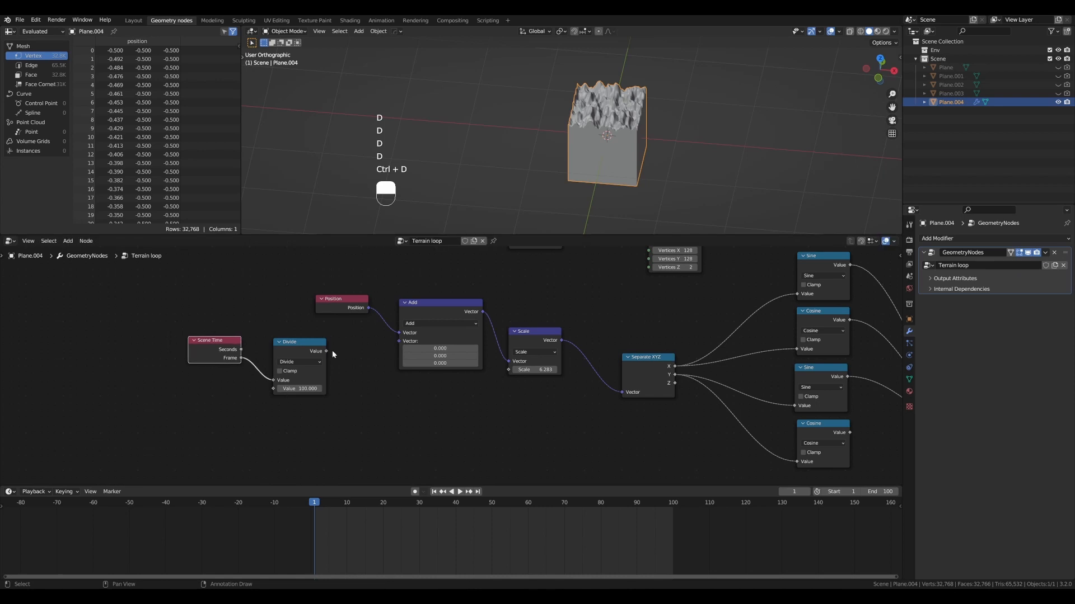
{"action": "left_click_drag", "start_coordinate": [311, 347], "coordinate": [291, 340]}
{"action": "left_click_drag", "start_coordinate": [218, 340], "coordinate": [175, 338]}
{"action": "left_click_drag", "start_coordinate": [279, 342], "coordinate": [244, 343]}
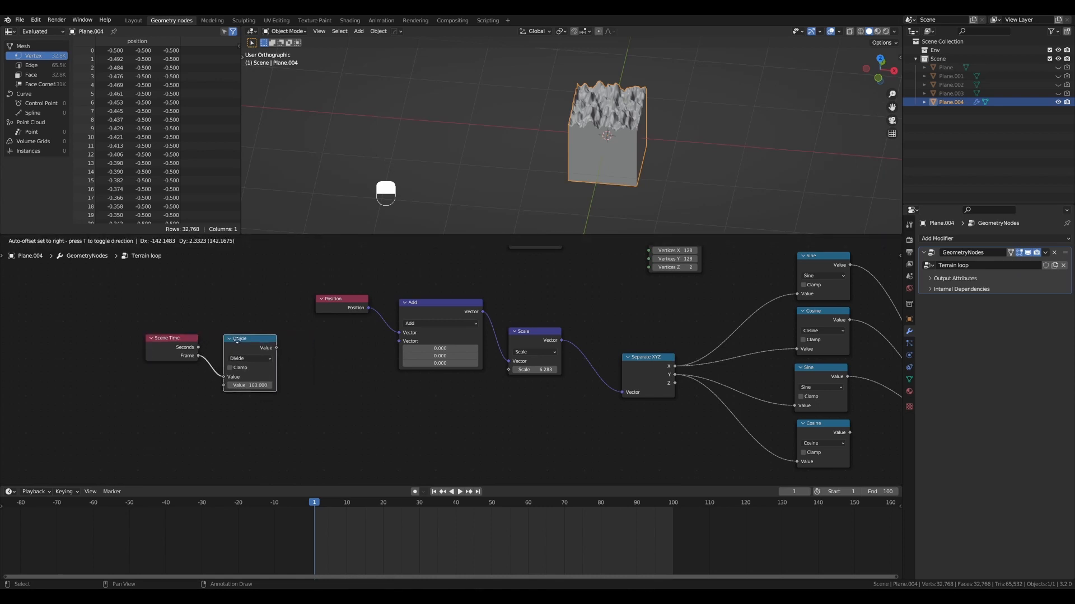
- Add a Combine XYZ node after the Divide node and connect its vector to the Add node's second Vector input
{"action": "key", "text": "shift+ctrl+a"}
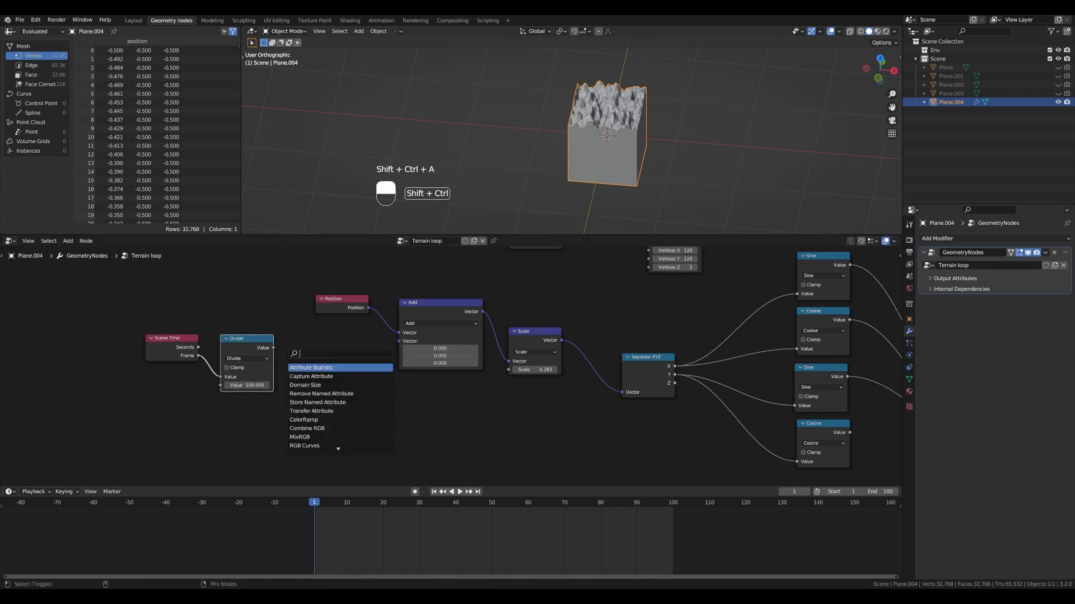
{"action": "type", "text": "combine"}
{"action": "key", "text": "Down"}
{"action": "key", "text": "Return"}
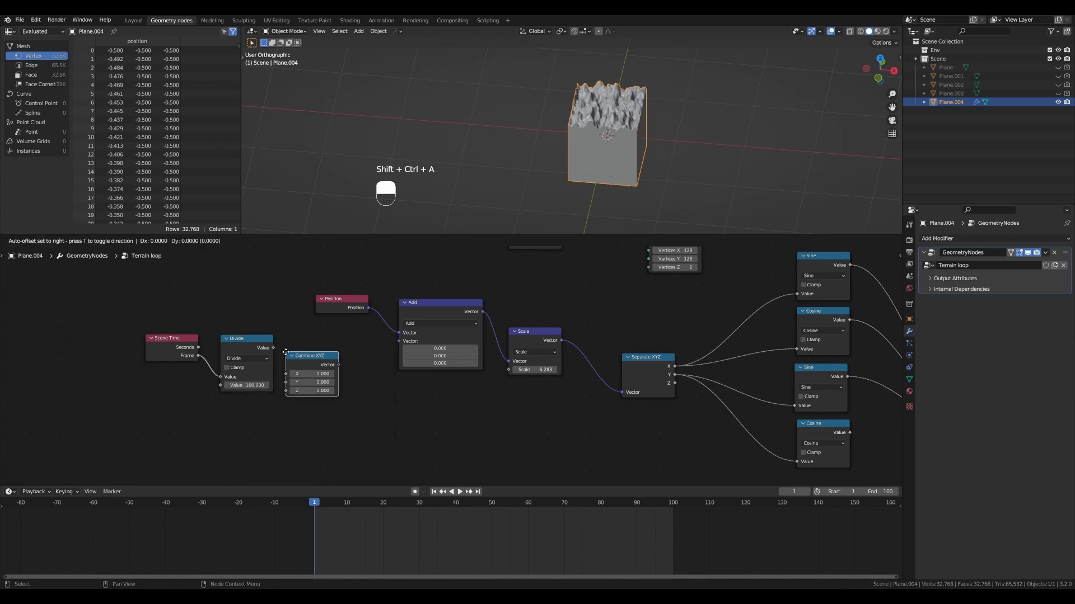
{"action": "left_click", "coordinate": [319, 338]}
{"action": "left_click_drag", "start_coordinate": [415, 303], "coordinate": [380, 298]}
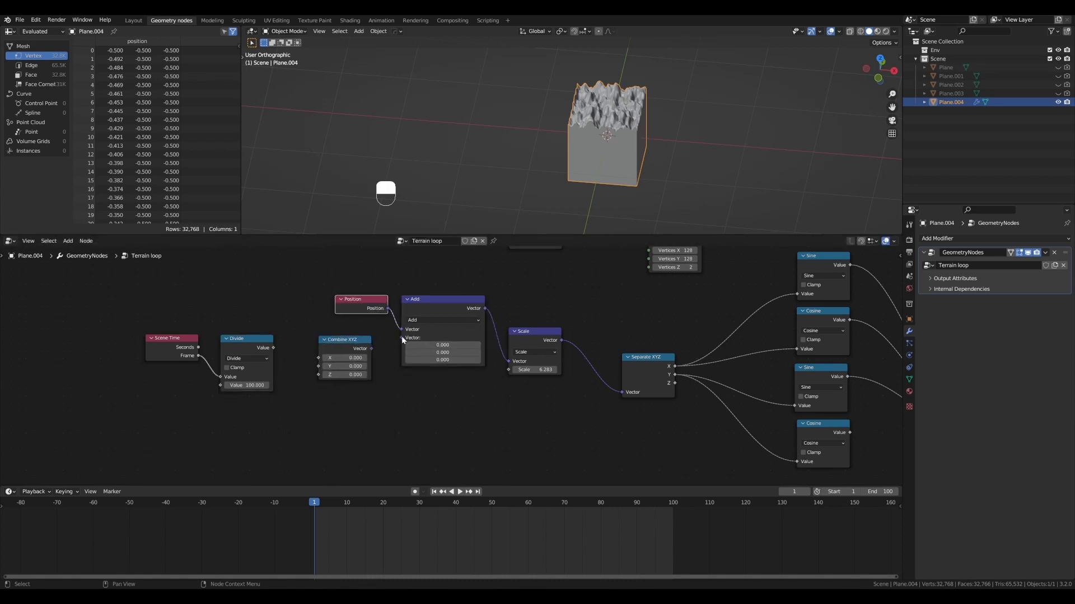
{"action": "mouse_move", "coordinate": [366, 345]}
{"action": "left_mouse_down"}
{"action": "mouse_move", "coordinate": [400, 338]}
{"action": "mouse_move", "coordinate": [347, 339]}
{"action": "mouse_move", "coordinate": [356, 338]}
{"action": "left_mouse_up"}
- Annotate the Divide output with a 0-to-1 range, erase it, and connect that output to the Combine XYZ node's X input
{"action": "mouse_move", "coordinate": [267, 347]}
{"action": "left_mouse_down"}
{"action": "mouse_move", "coordinate": [255, 346]}
{"action": "mouse_move", "coordinate": [281, 342]}
{"action": "left_mouse_up"}
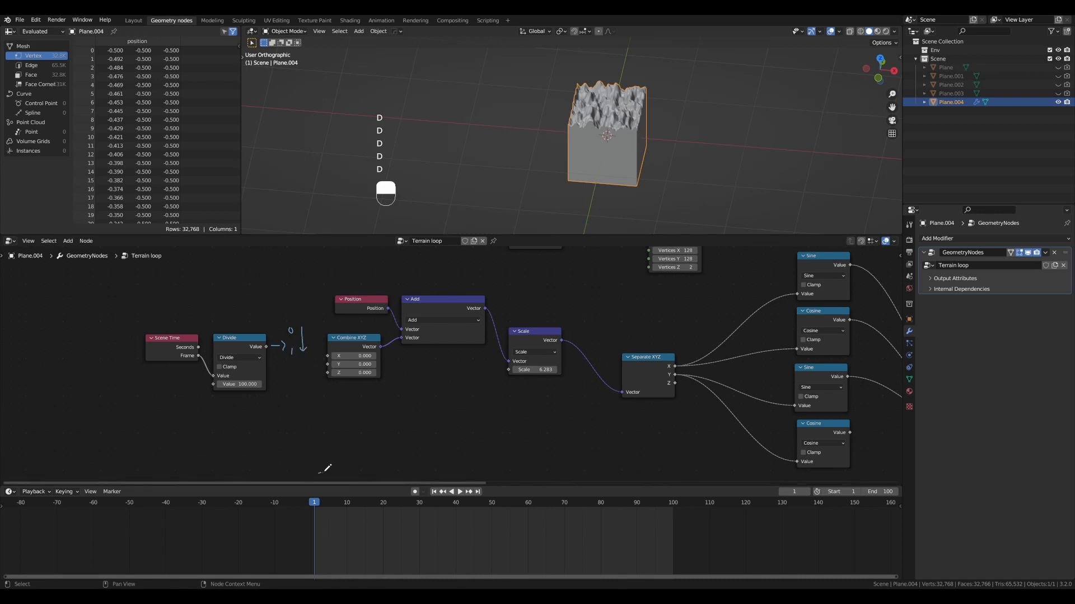
{"action": "key", "text": "ctrl+d"}
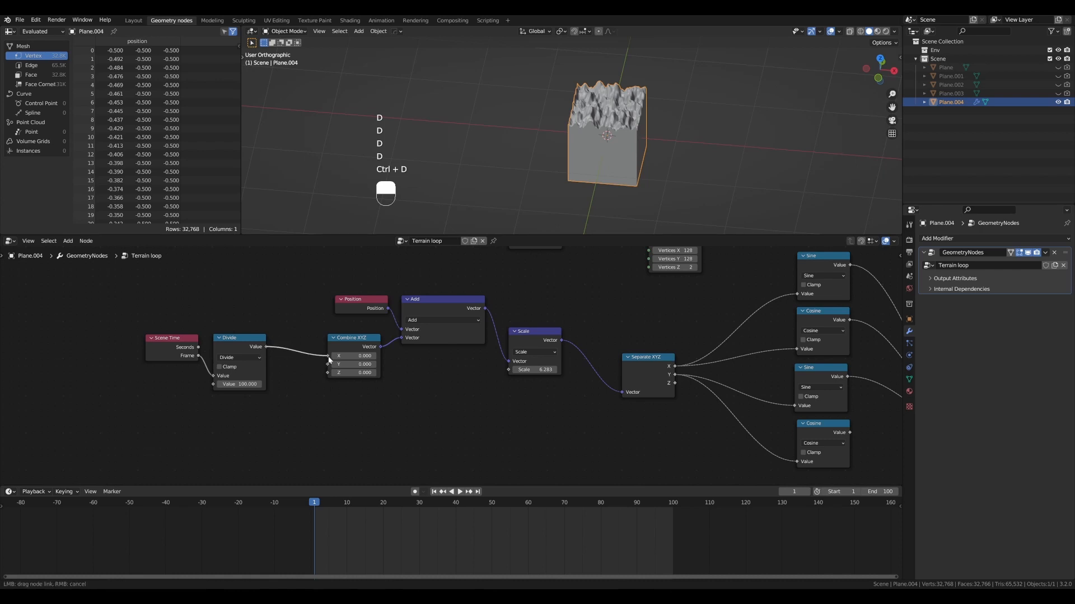
{"action": "left_click_drag", "start_coordinate": [329, 359], "coordinate": [328, 356]}
{"action": "scroll", "coordinate": [489, 374], "scroll_direction": "up", "scroll_amount": 1}
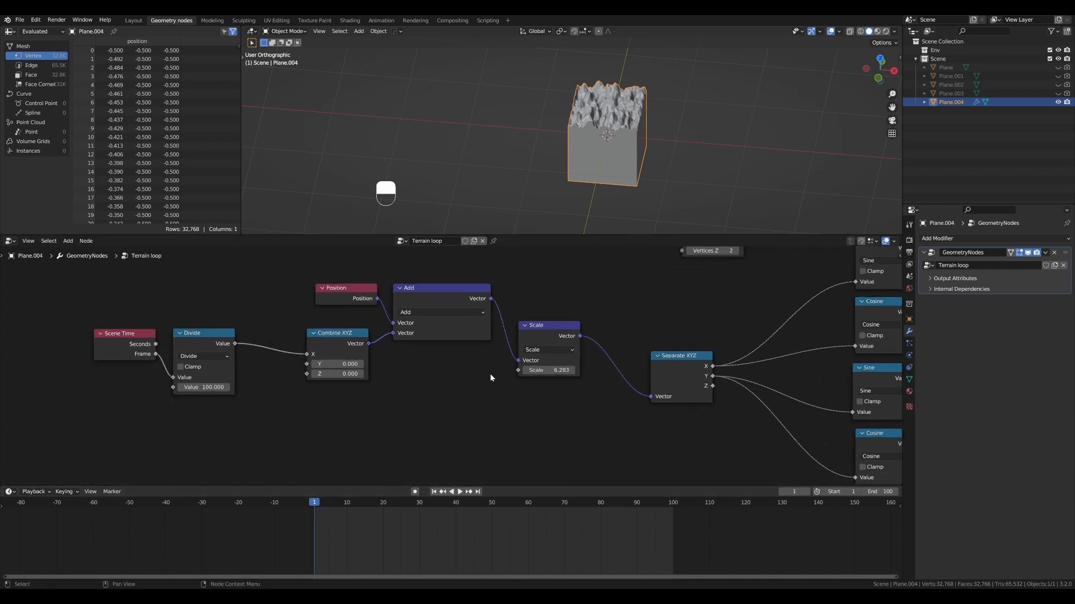
{"action": "left_click_drag", "start_coordinate": [490, 374], "coordinate": [496, 350], "text": "alt+shift"}
- Play the terrain animation, scrub through it, replay it from another viewing angle and return to the first frame
{"action": "scroll", "coordinate": [562, 167], "scroll_direction": "up", "scroll_amount": 3}
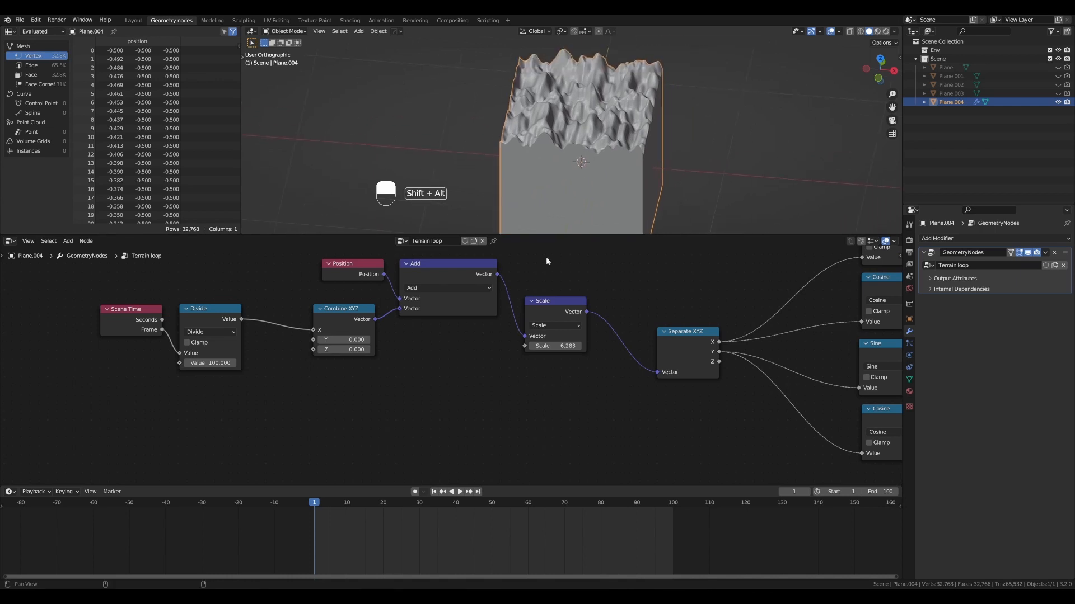
{"action": "key", "text": "space"}
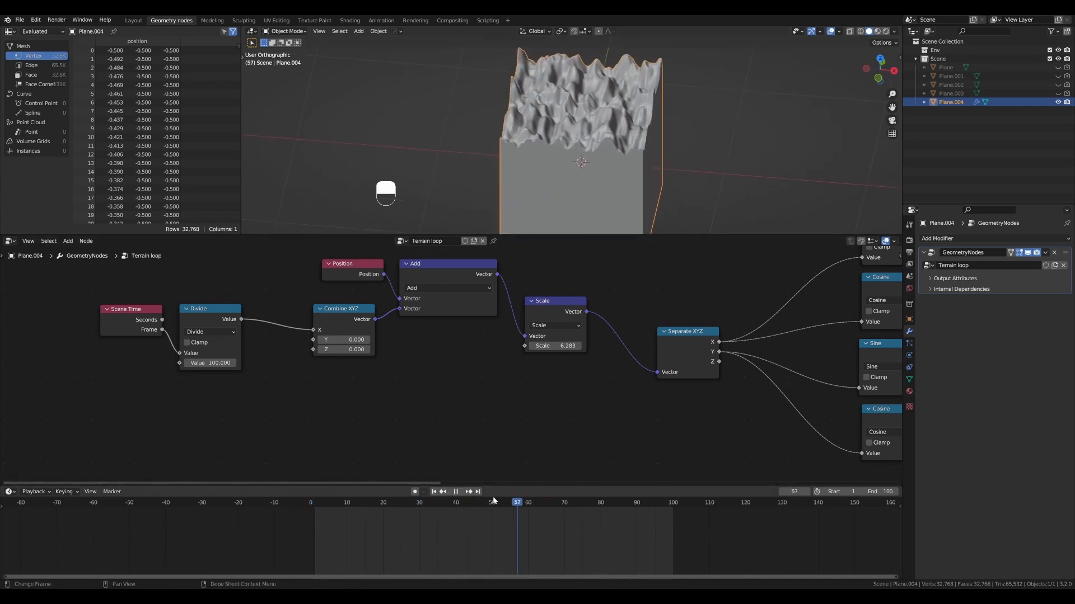
{"action": "left_click_drag", "start_coordinate": [635, 503], "coordinate": [319, 506]}
{"action": "key", "text": "shift+Left"}
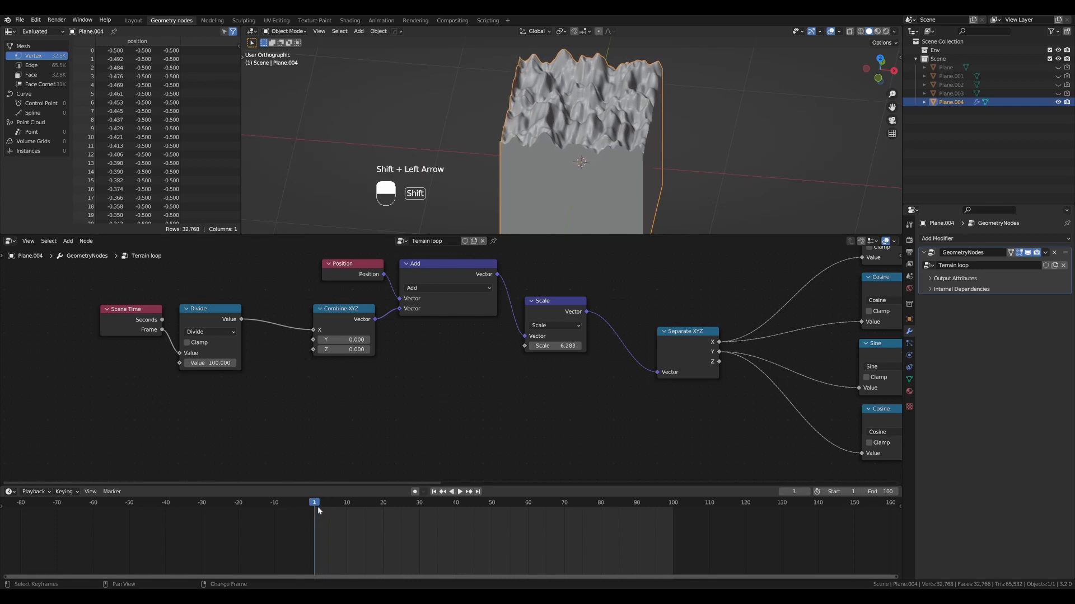
{"action": "key", "text": "shift+space"}
{"action": "middle_click_drag", "start_coordinate": [542, 202], "coordinate": [576, 152]}
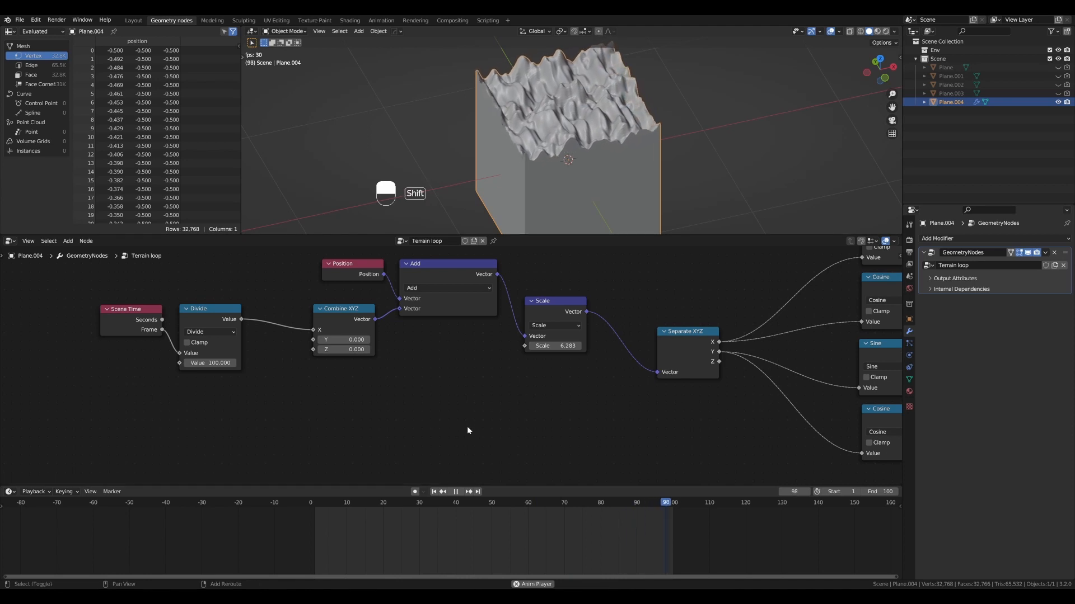
{"action": "key", "text": "shift+space"}
{"action": "key", "text": "shift+Left"}
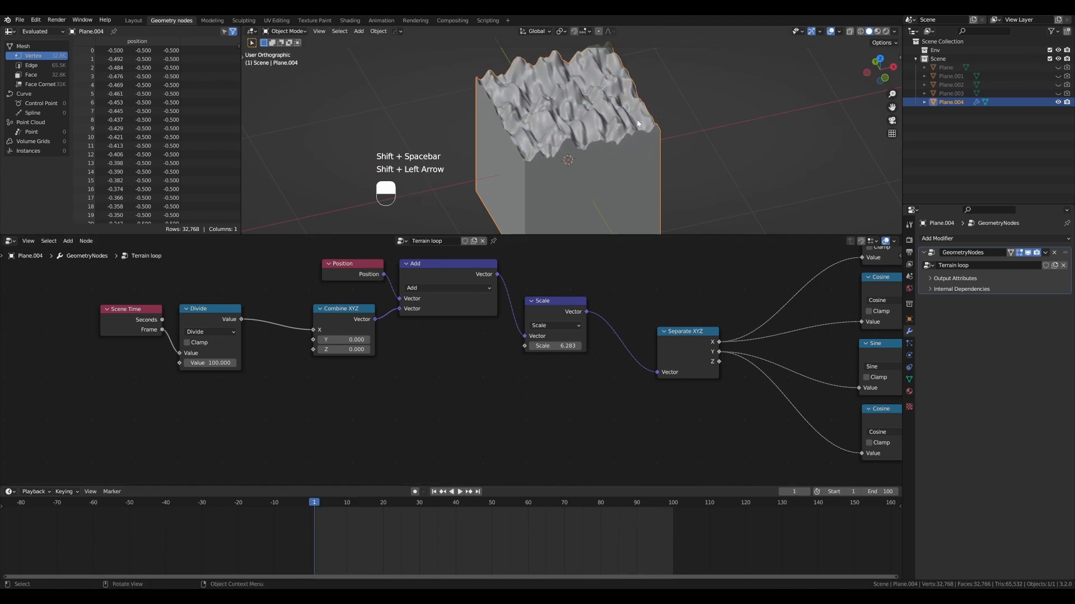
- Duplicate the terrain tile and place the copy flush against the original along the X axis
{"action": "key", "text": "shift+d"}
{"action": "left_click", "coordinate": [648, 107]}
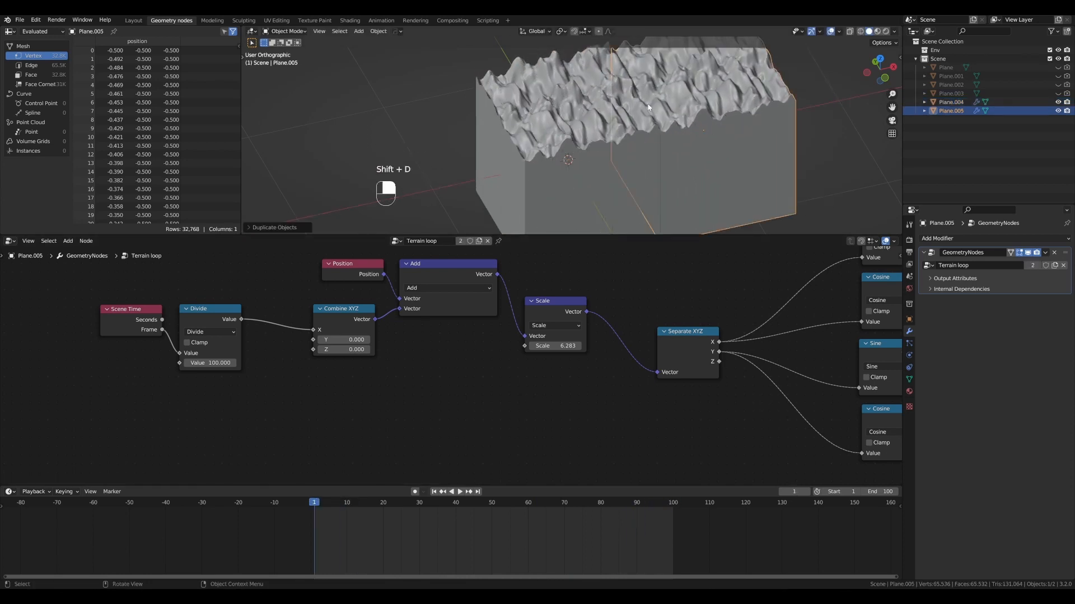
{"action": "left_click_drag", "start_coordinate": [658, 108], "coordinate": [687, 141], "text": "alt"}
- Play the animation on both tiles to check the seam between them, and stop playback
{"action": "key", "text": "shift+space"}
{"action": "scroll", "coordinate": [673, 141], "scroll_direction": "down", "scroll_amount": 3}
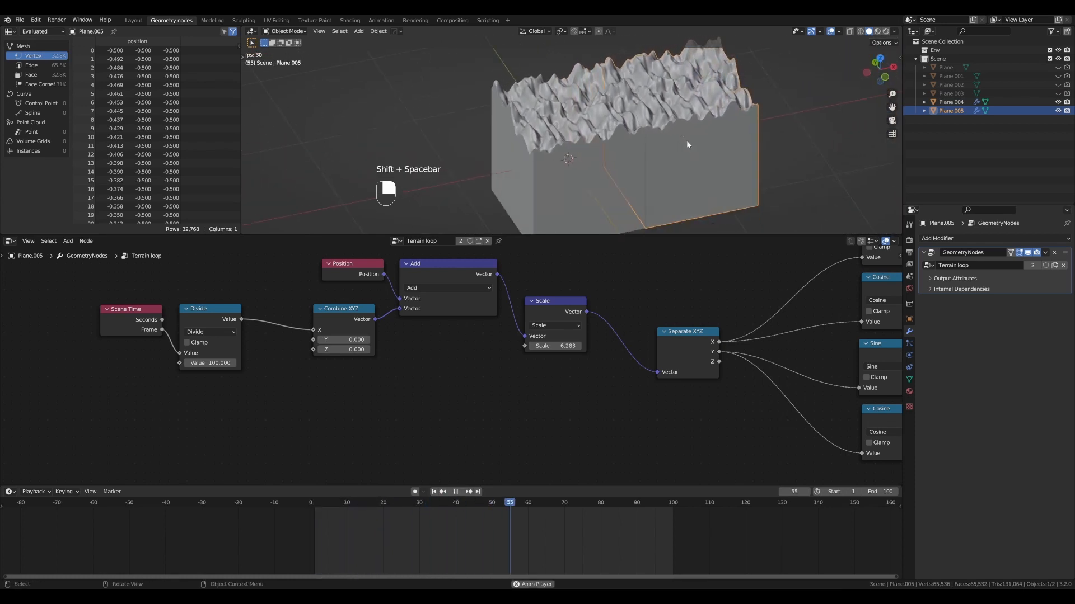
{"action": "scroll", "coordinate": [647, 310], "scroll_direction": "down", "scroll_amount": 2}
{"action": "left_click_drag", "start_coordinate": [705, 457], "coordinate": [594, 260]}
{"action": "key", "text": "ctrl+d"}
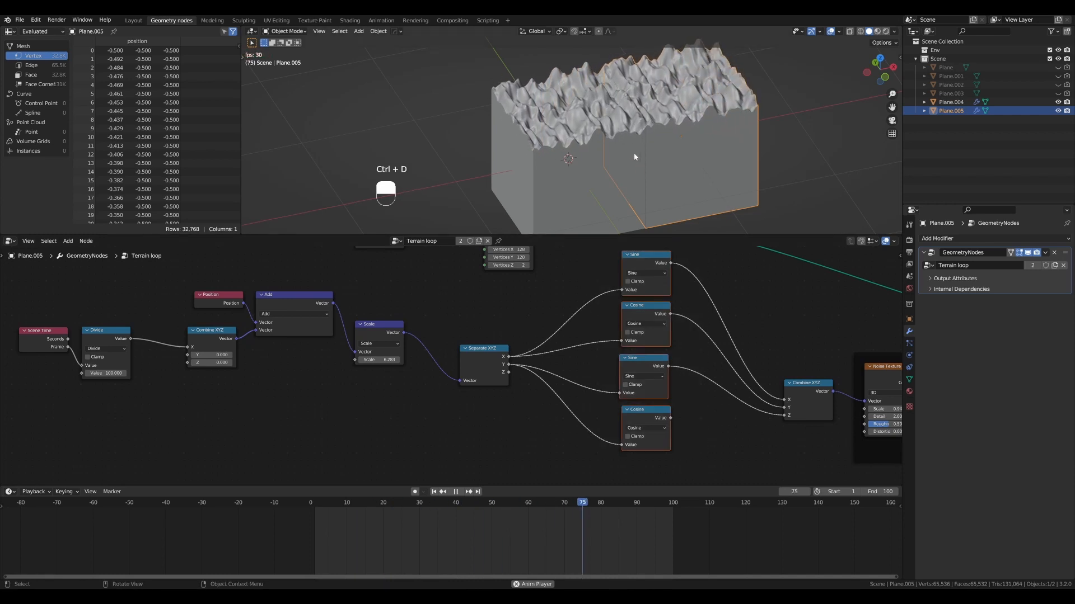
{"action": "scroll", "coordinate": [634, 152], "scroll_direction": "up", "scroll_amount": 2}
{"action": "scroll", "coordinate": [633, 152], "scroll_direction": "down", "scroll_amount": 1}
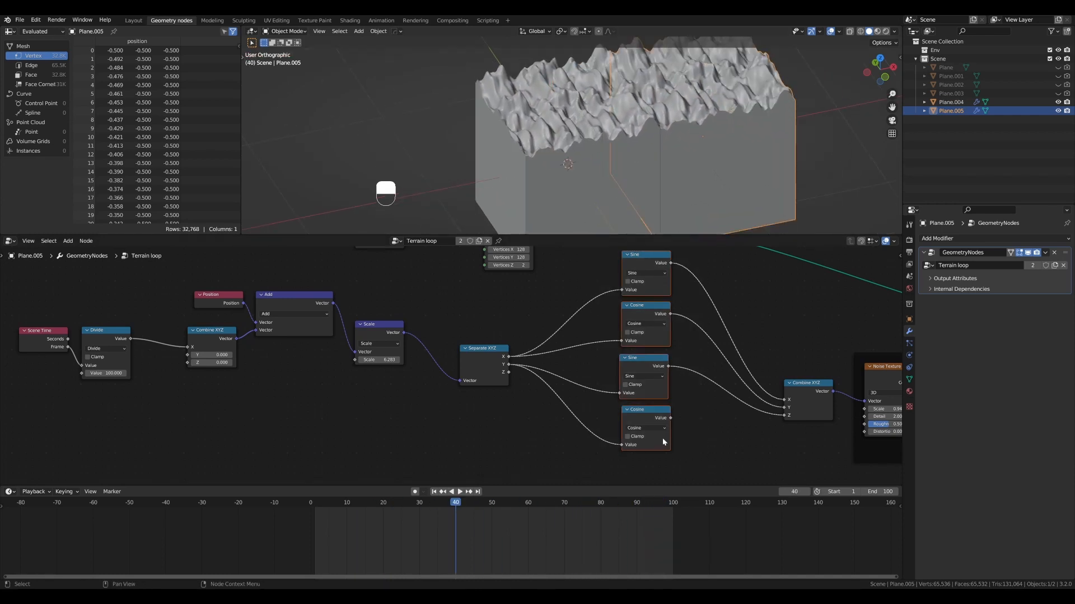
{"action": "scroll", "coordinate": [663, 403], "scroll_direction": "down", "scroll_amount": 1}
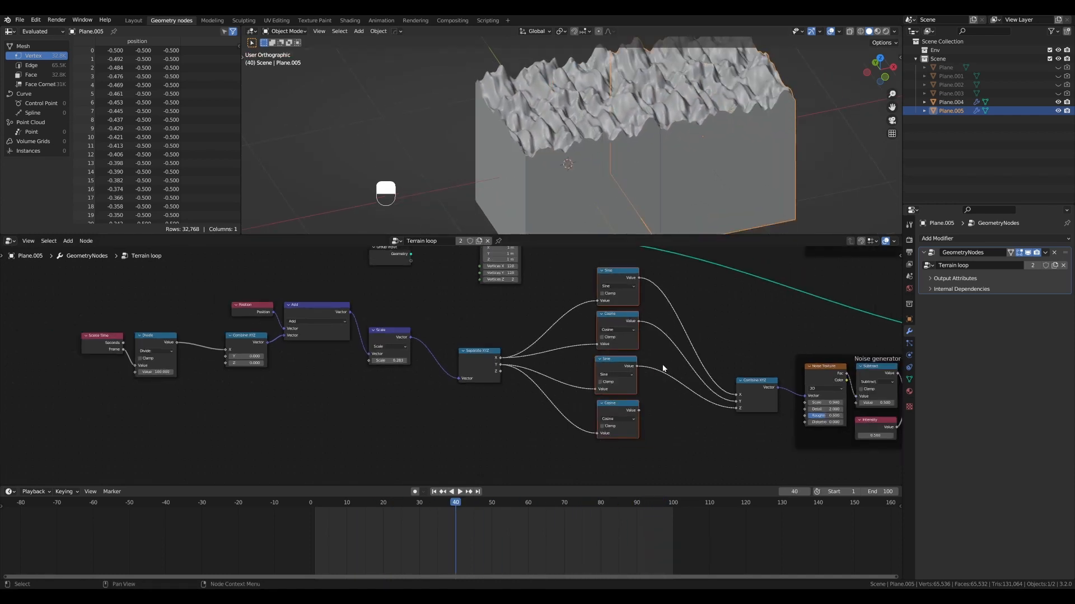
- Resume playback and lower the Noise Texture's scale to 0.400 in the noise generator frame
{"action": "middle_click_drag", "start_coordinate": [683, 355], "coordinate": [498, 334], "text": "shift"}
{"action": "scroll", "coordinate": [551, 348], "scroll_direction": "up", "scroll_amount": 2}
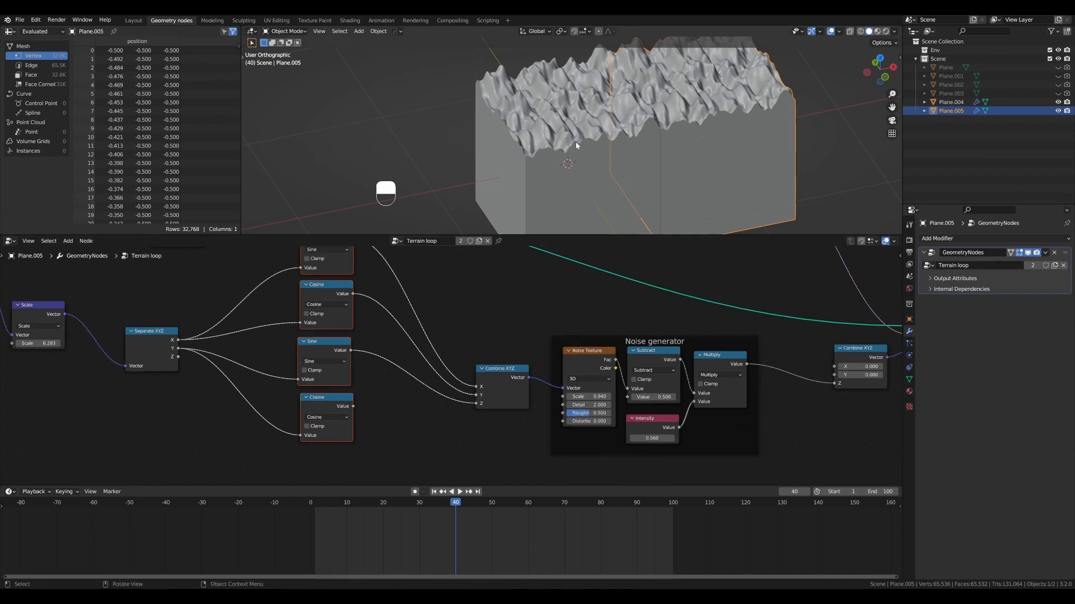
{"action": "key", "text": "shift+space"}
{"action": "scroll", "coordinate": [647, 392], "scroll_direction": "up", "scroll_amount": 1}
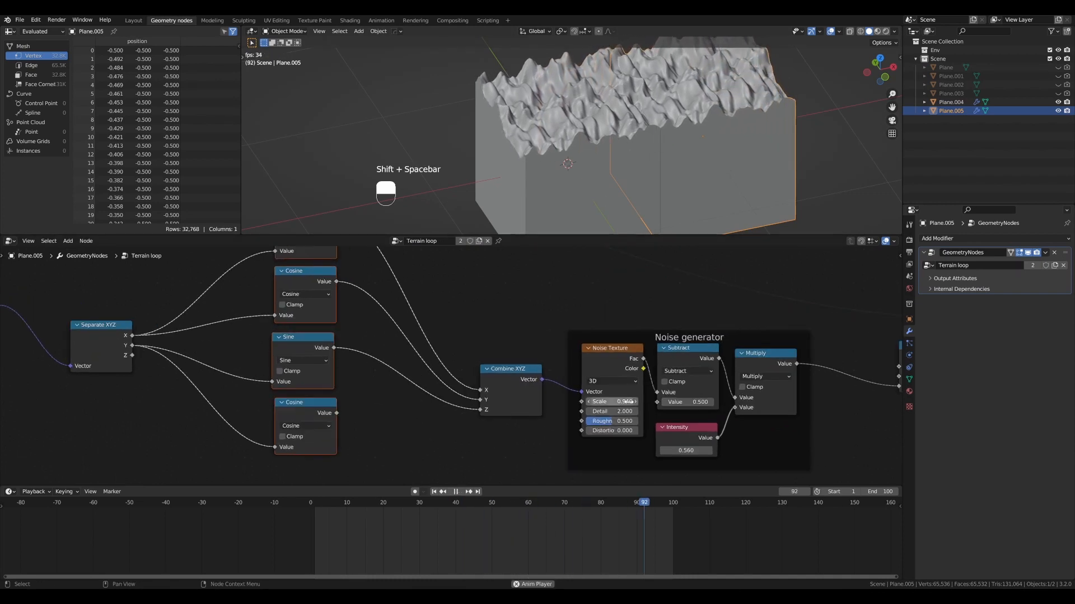
{"action": "left_click_drag", "start_coordinate": [606, 403], "coordinate": [578, 402], "text": "shift"}
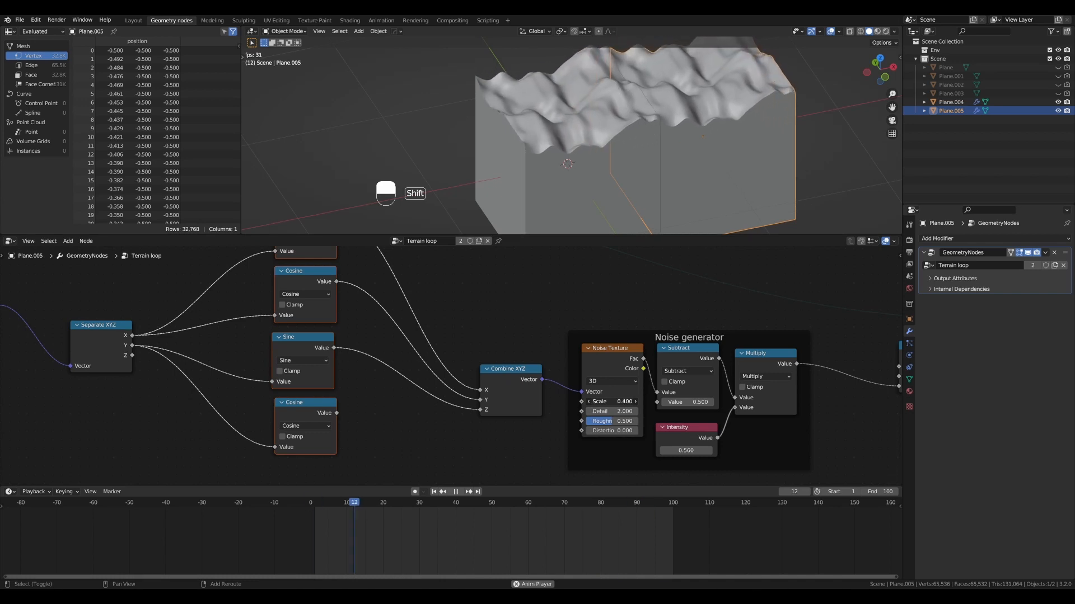
- Raise the Noise Texture's scale to about 0.48 and the Intensity value to about 0.74 during playback
{"action": "scroll", "coordinate": [482, 334], "scroll_direction": "down", "scroll_amount": 1}
{"action": "left_click_drag", "start_coordinate": [387, 321], "coordinate": [704, 340], "text": "alt+shift"}
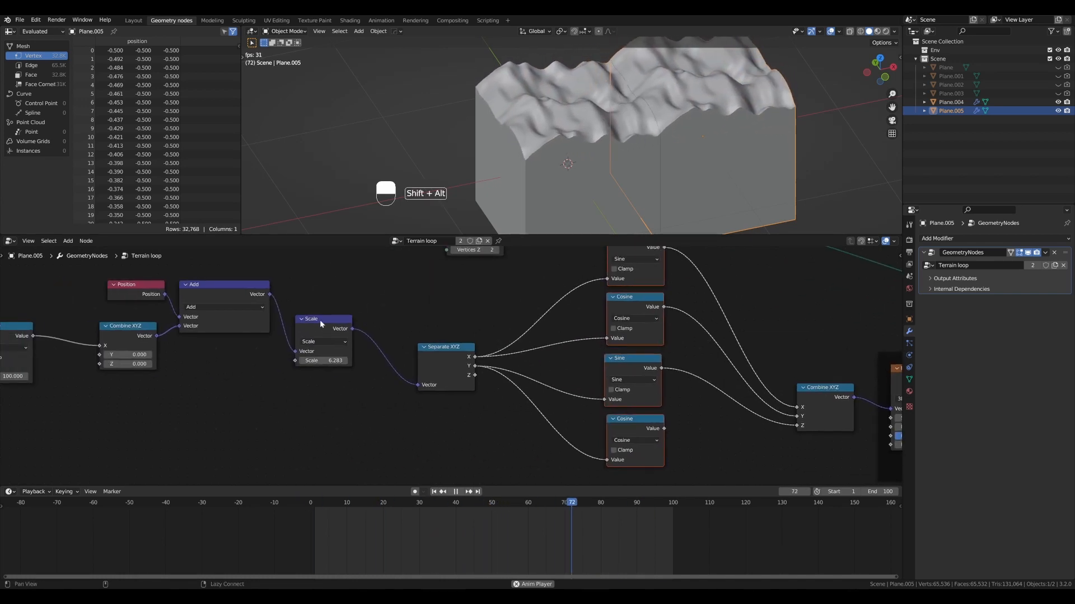
{"action": "left_click", "coordinate": [319, 319]}
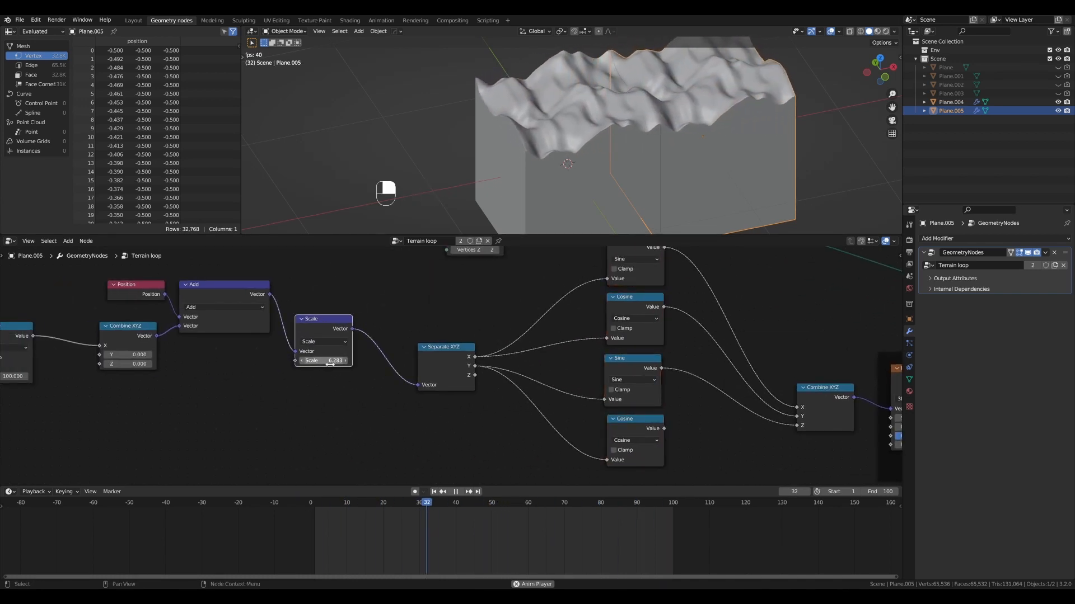
{"action": "scroll", "coordinate": [461, 324], "scroll_direction": "down", "scroll_amount": 1}
{"action": "left_click_drag", "start_coordinate": [576, 320], "coordinate": [325, 321], "text": "alt+shift"}
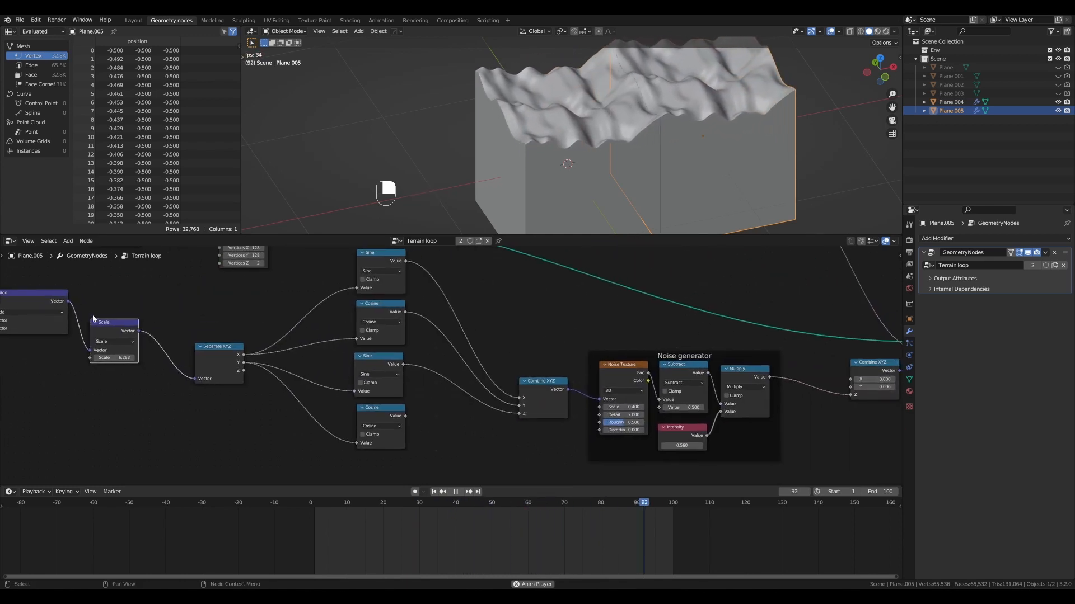
{"action": "scroll", "coordinate": [600, 323], "scroll_direction": "up", "scroll_amount": 1}
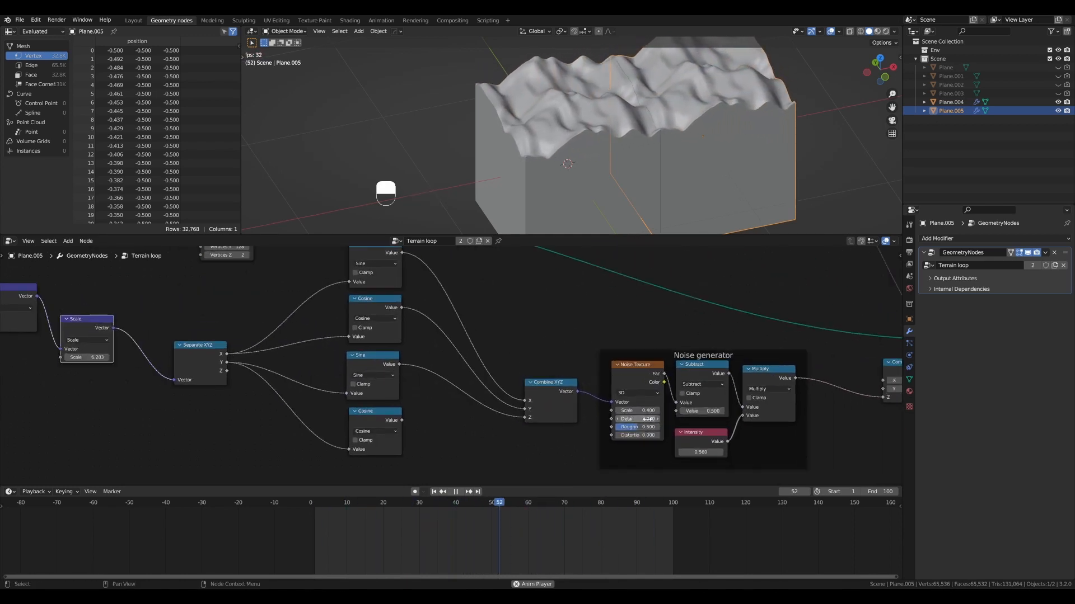
{"action": "left_click_drag", "start_coordinate": [637, 411], "coordinate": [681, 411], "text": "shift"}
{"action": "left_click_drag", "start_coordinate": [701, 452], "coordinate": [726, 452], "text": "shift"}
{"action": "scroll", "coordinate": [573, 179], "scroll_direction": "down", "scroll_amount": 2}
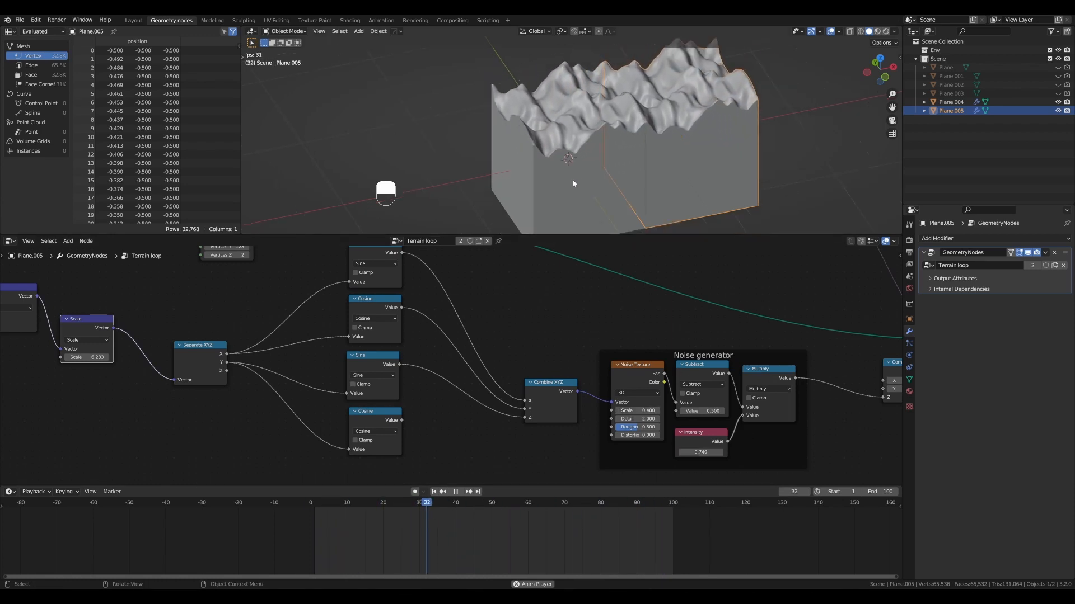
- Restart the animation, inspect the moving terrain and the join between the two tiles, and stop playback
{"action": "key", "text": "shift+space"}
{"action": "key", "text": "ctrl+shift+bracketright"}
{"action": "key", "text": "shift+space"}
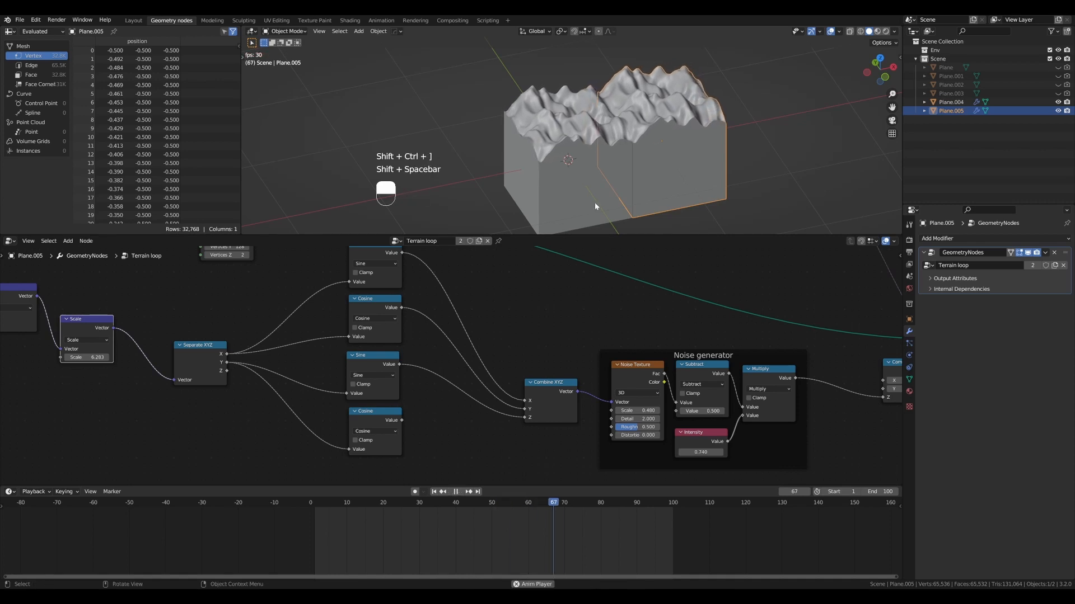
{"action": "scroll", "coordinate": [594, 196], "scroll_direction": "up", "scroll_amount": 2}
{"action": "mouse_move", "coordinate": [593, 168]}
{"action": "left_mouse_down", "text": "alt"}
{"action": "mouse_move", "coordinate": [608, 172]}
{"action": "mouse_move", "coordinate": [589, 162]}
{"action": "left_mouse_up", "text": "alt"}
{"action": "scroll", "coordinate": [611, 162], "scroll_direction": "down", "scroll_amount": 1}
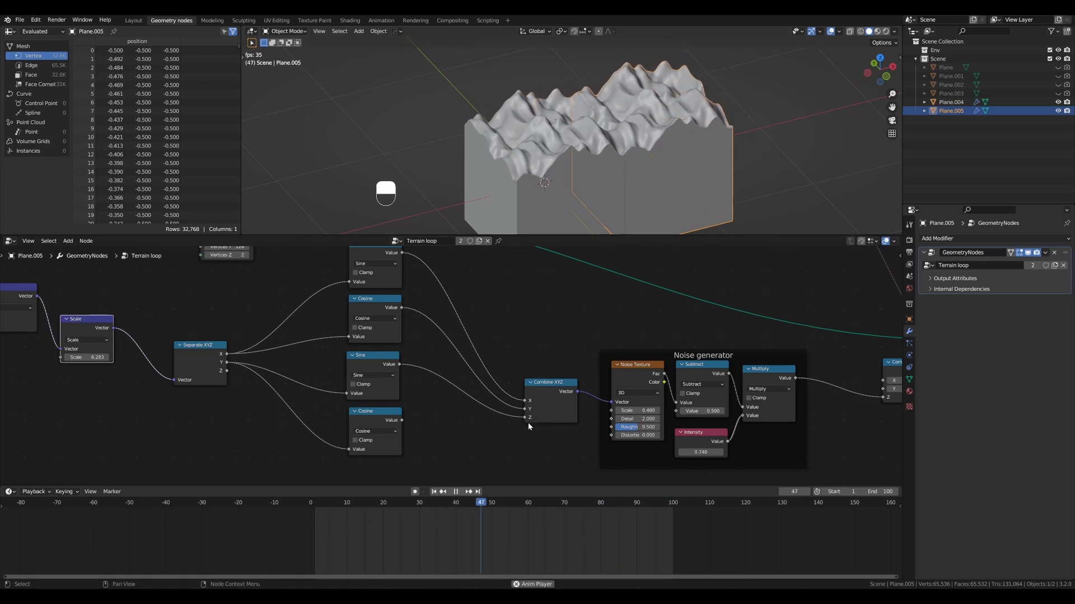
{"action": "key", "text": "shift+space"}
- Go to the timeline's last frame and set the animation's end frame to 200
{"action": "middle_click_drag", "start_coordinate": [174, 390], "coordinate": [564, 387]}
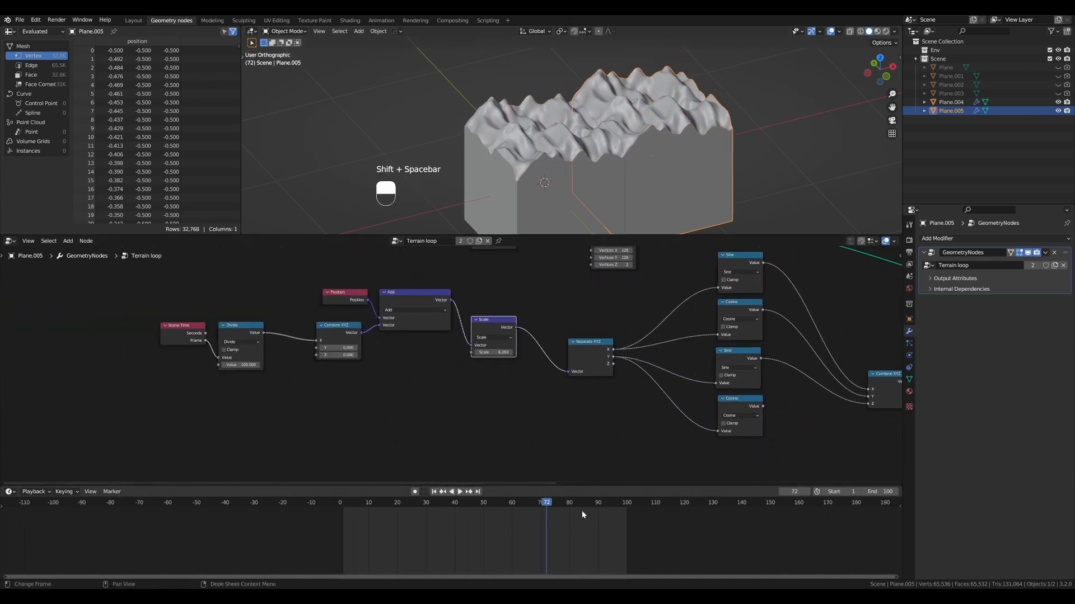
{"action": "left_click", "coordinate": [552, 506]}
{"action": "key", "text": "shift+Left"}
{"action": "key", "text": "shift+Right"}
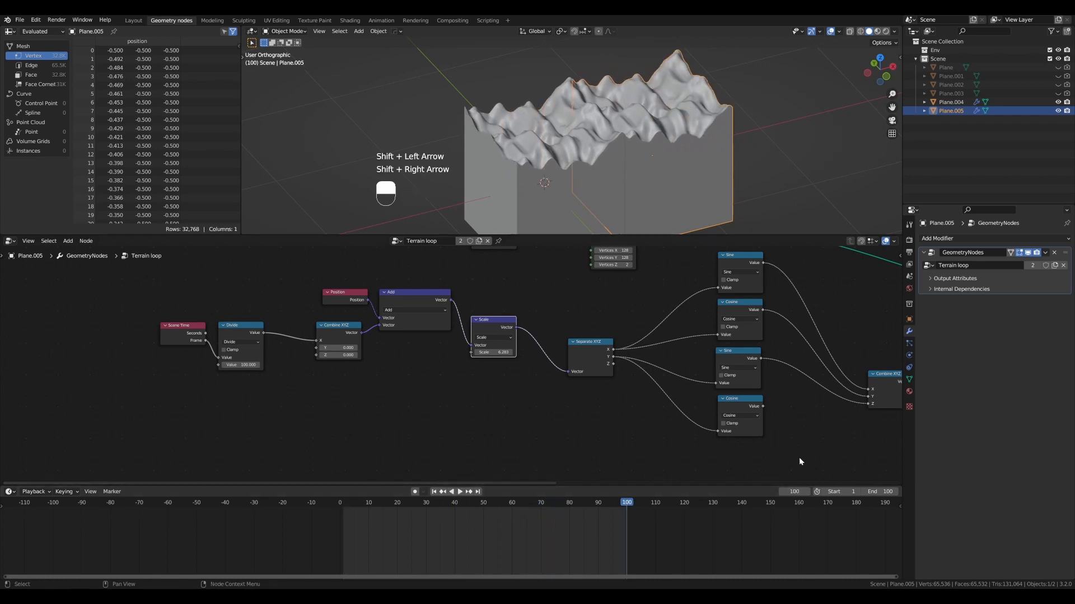
{"action": "type", "text": "200"}
{"action": "key", "text": "Return"}
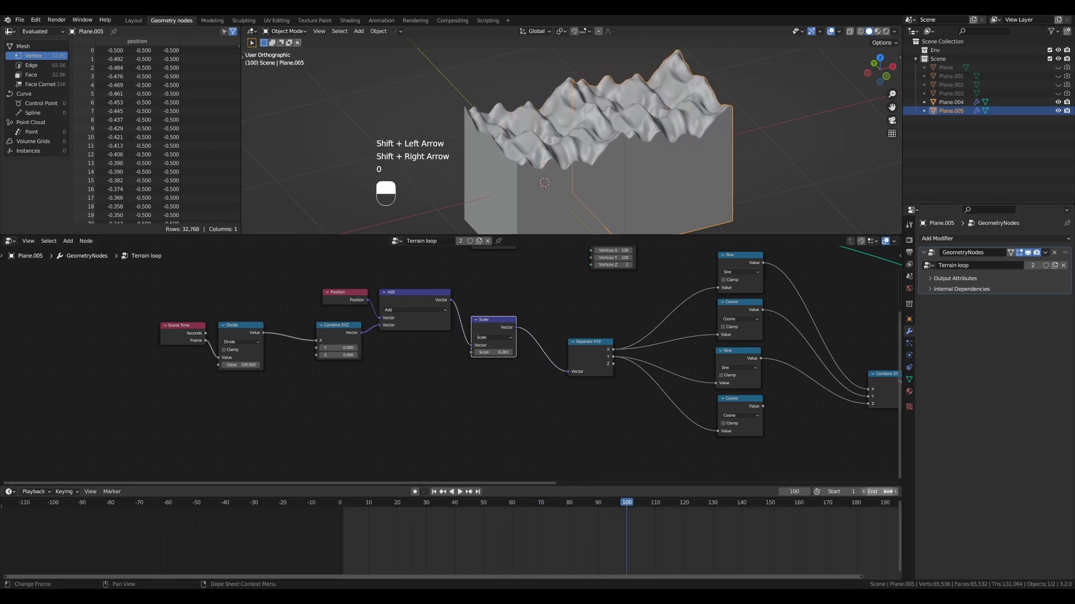
{"action": "scroll", "coordinate": [605, 526], "scroll_direction": "down", "scroll_amount": 3}
{"action": "middle_click_drag", "start_coordinate": [621, 535], "coordinate": [558, 531]}
- Set the Divide node's divisor to 200, shift the node towards Combine XYZ and replay the animation from the first frame
{"action": "scroll", "coordinate": [247, 407], "scroll_direction": "up", "scroll_amount": 1}
{"action": "scroll", "coordinate": [247, 406], "scroll_direction": "up", "scroll_amount": 1}
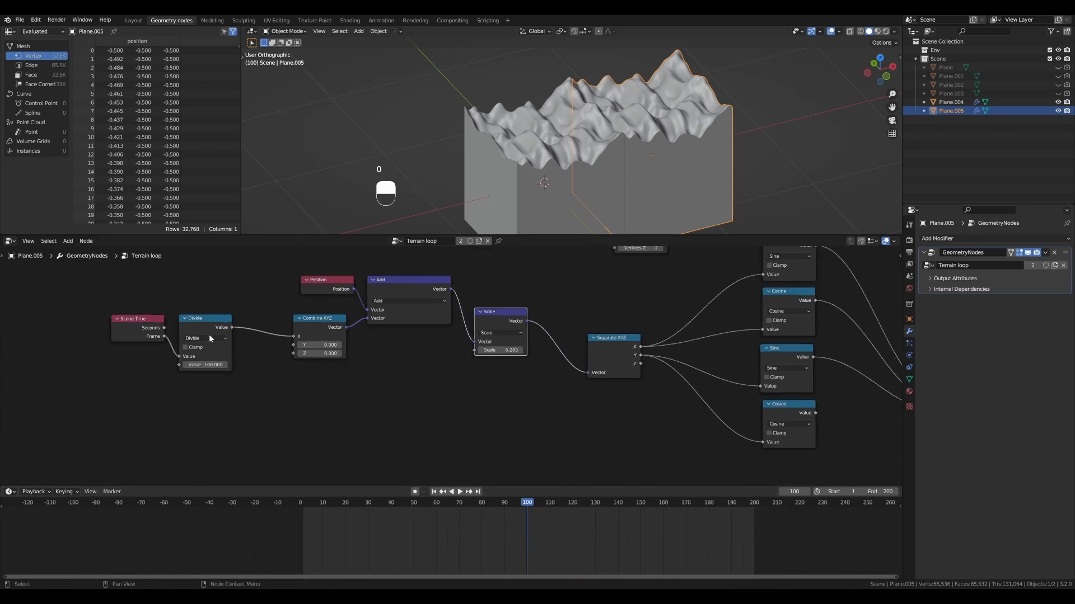
{"action": "left_click_drag", "start_coordinate": [196, 328], "coordinate": [199, 327]}
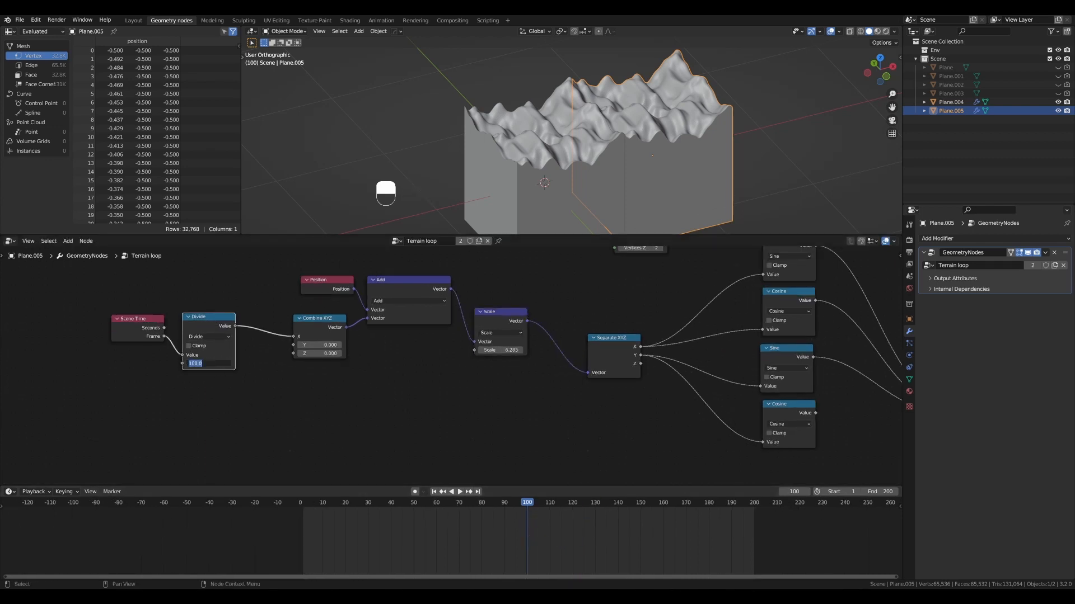
{"action": "left_click", "coordinate": [211, 363]}
{"action": "type", "text": "200"}
{"action": "key", "text": "Return"}
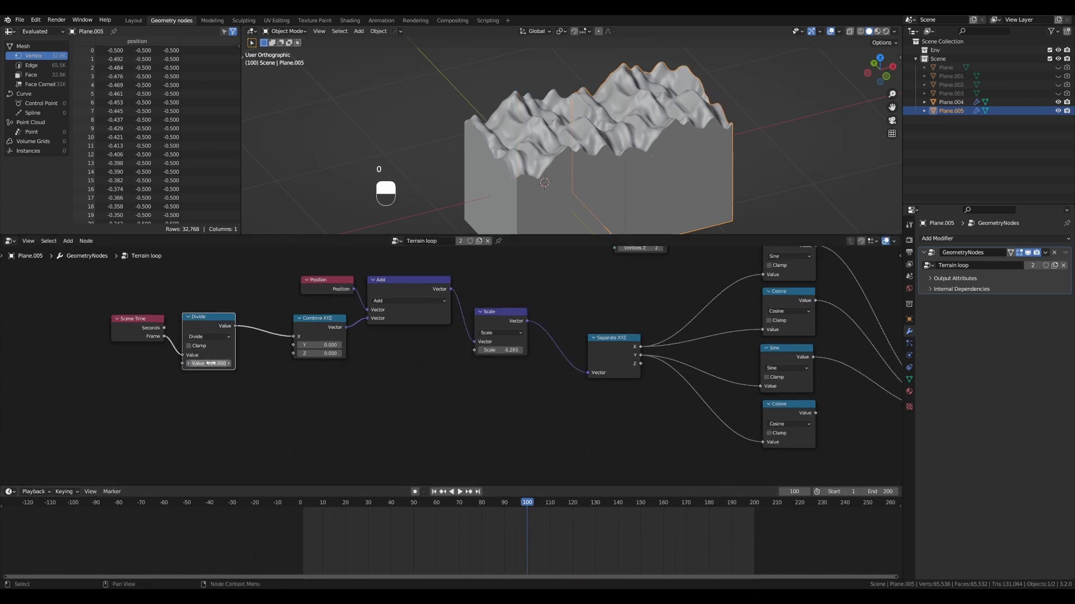
{"action": "left_click_drag", "start_coordinate": [215, 319], "coordinate": [220, 319]}
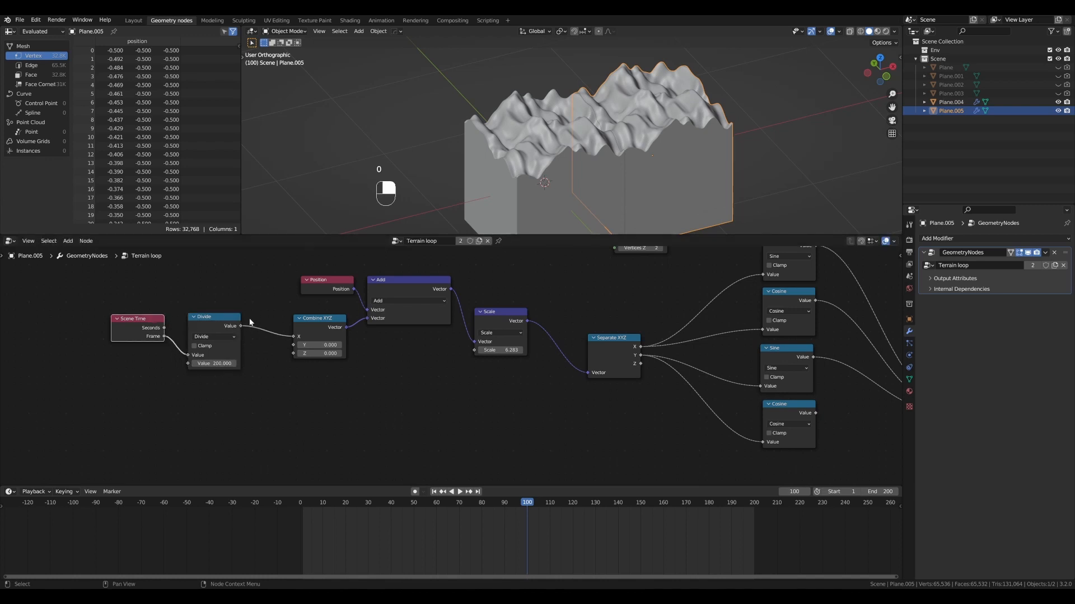
{"action": "key", "text": "shift+Left"}
{"action": "key", "text": "shift+space"}
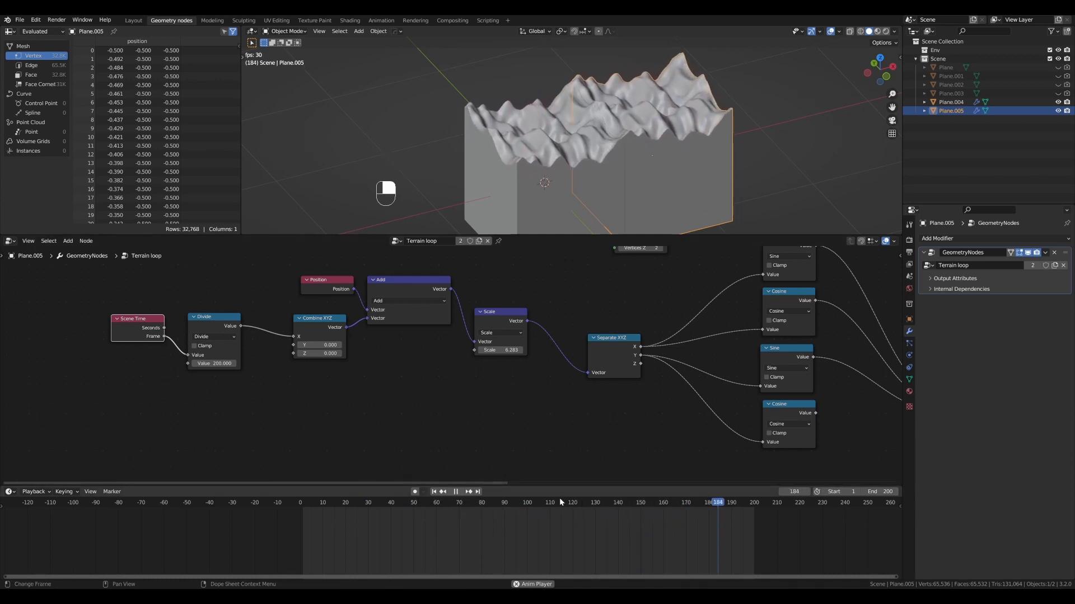
- Stop playback and set both the animation's end frame and the Divide node's divisor to 100
{"action": "key", "text": "shift+space"}
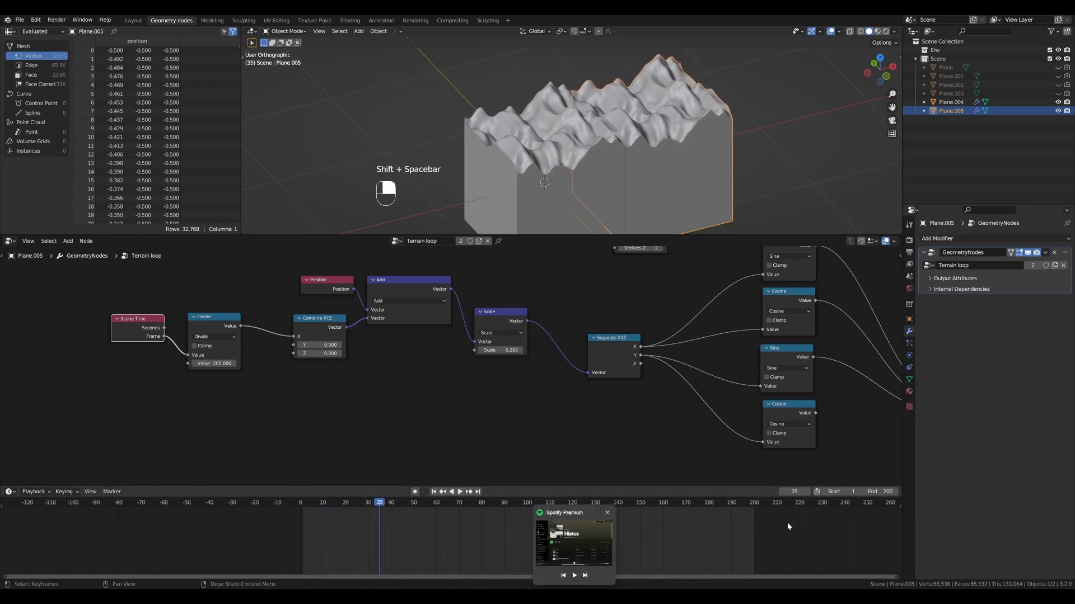
{"action": "type", "text": "100"}
{"action": "key", "text": "Return"}
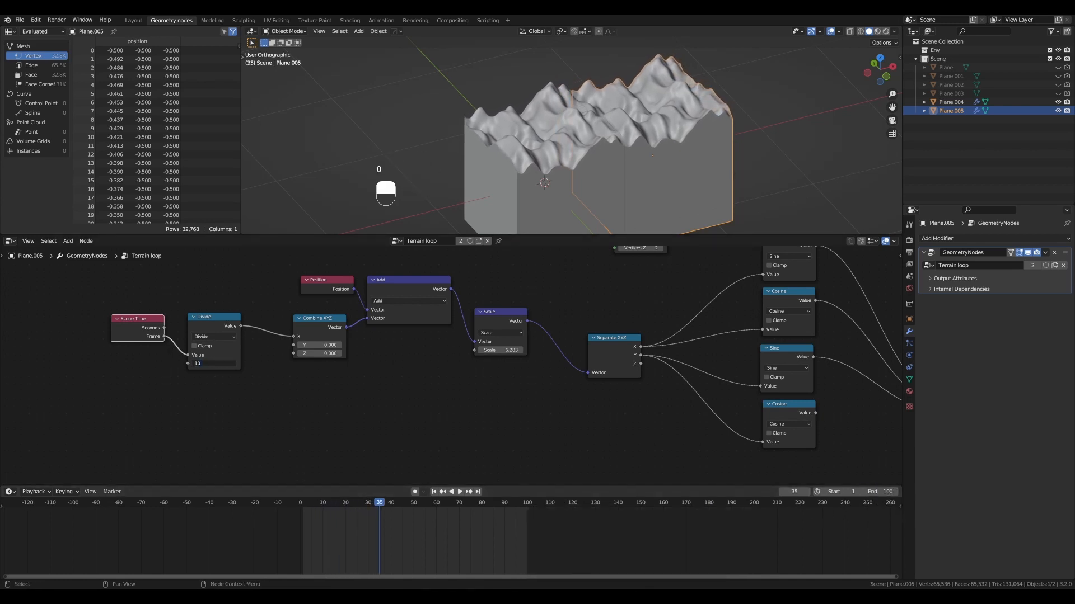
{"action": "type", "text": "0"}
{"action": "key", "text": "Return"}
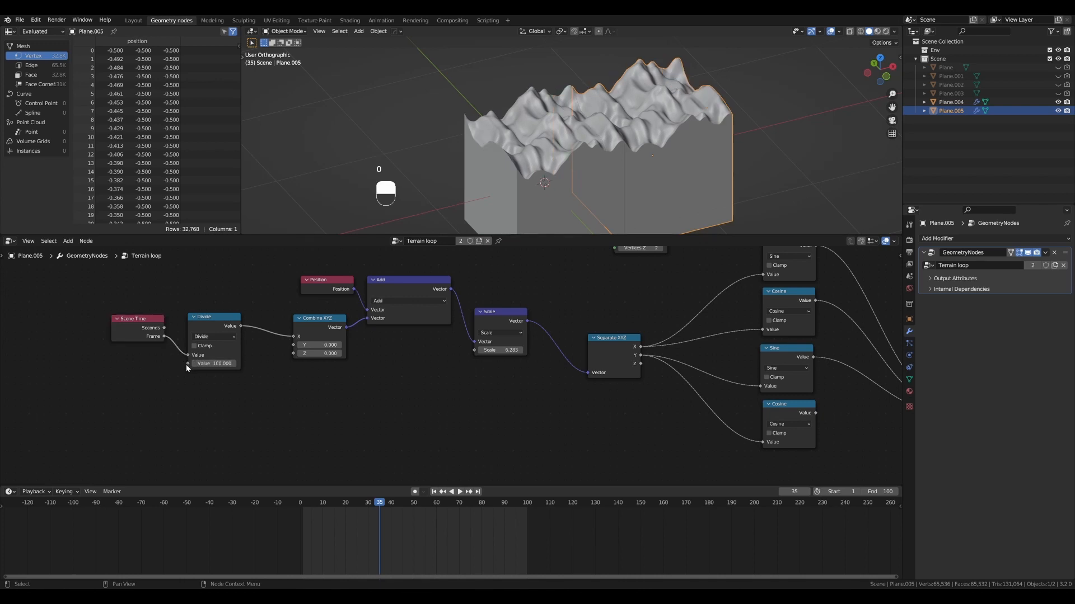
- Feed the Divide node's divisor from a new Value node labelled "Frame count" and set to 100
{"action": "left_click_drag", "start_coordinate": [188, 365], "coordinate": [88, 482]}
{"action": "type", "text": "value"}
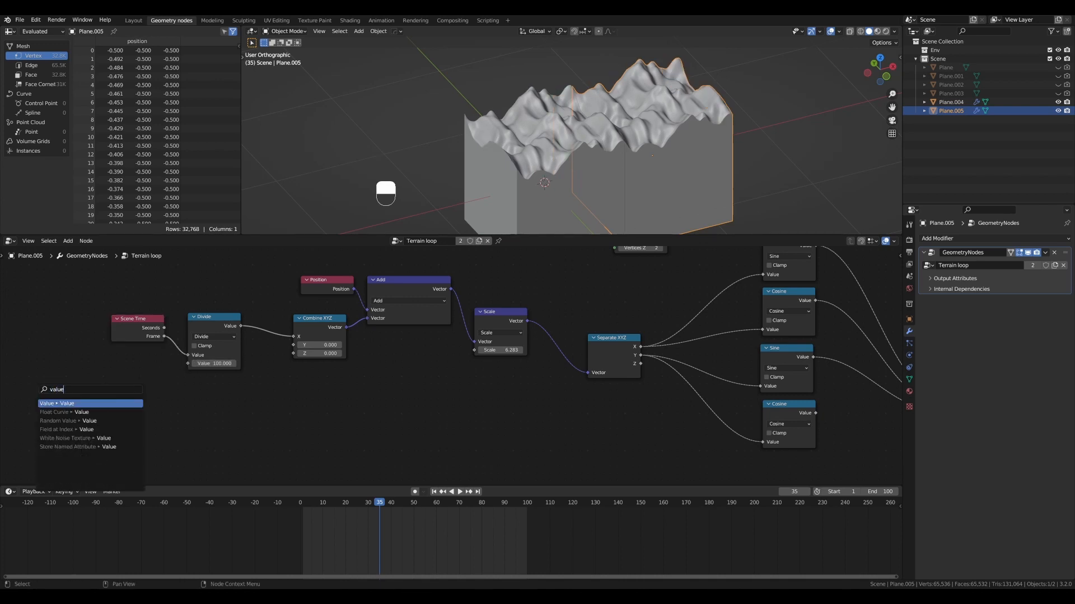
{"action": "key", "text": "Return"}
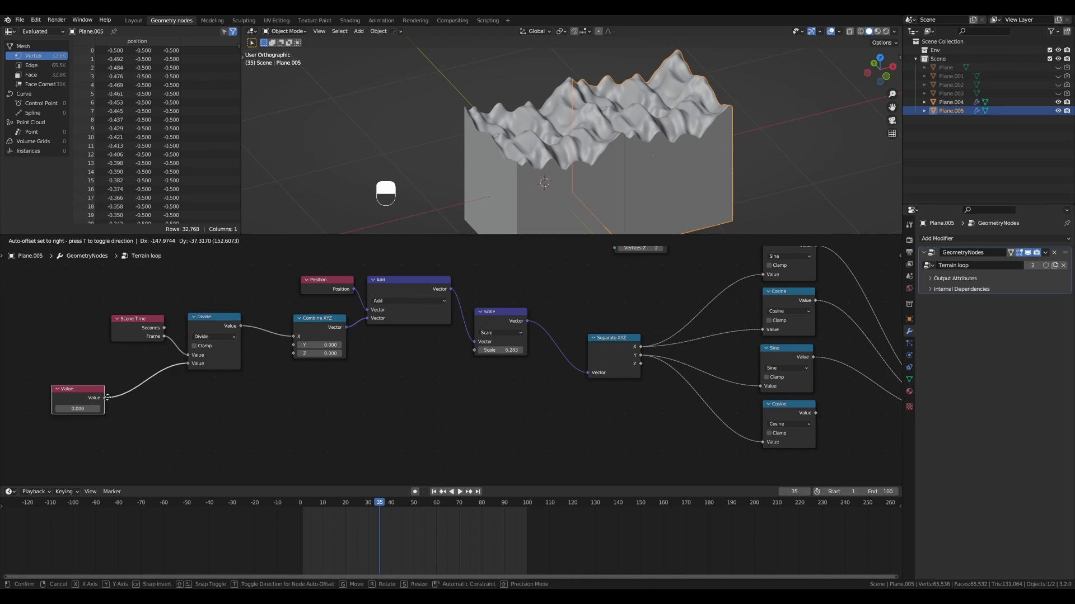
{"action": "left_click", "coordinate": [121, 390]}
{"action": "key", "text": "F2"}
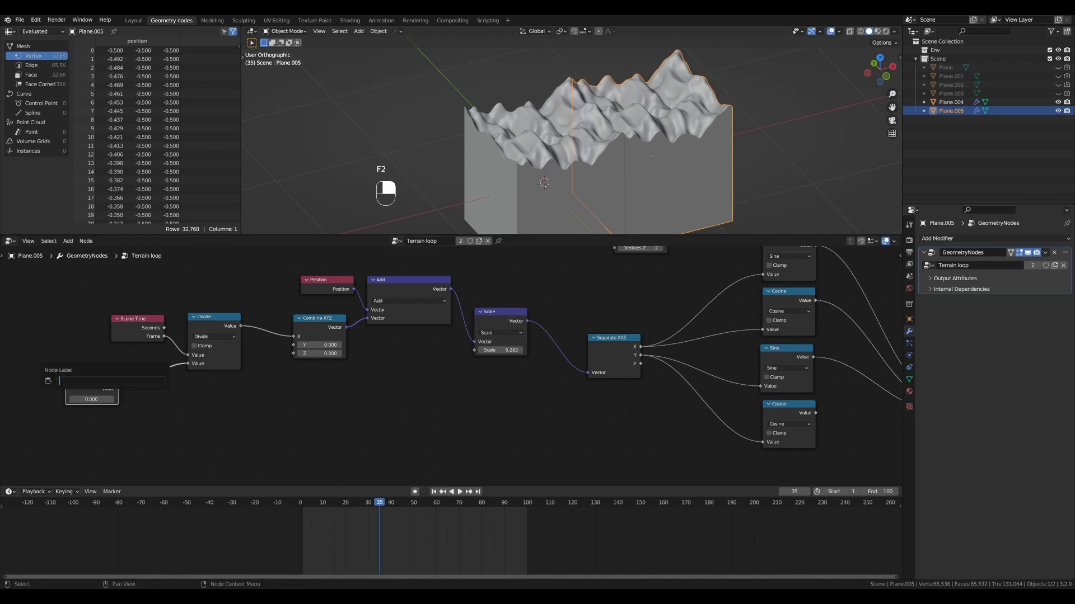
{"action": "key", "text": "Return"}
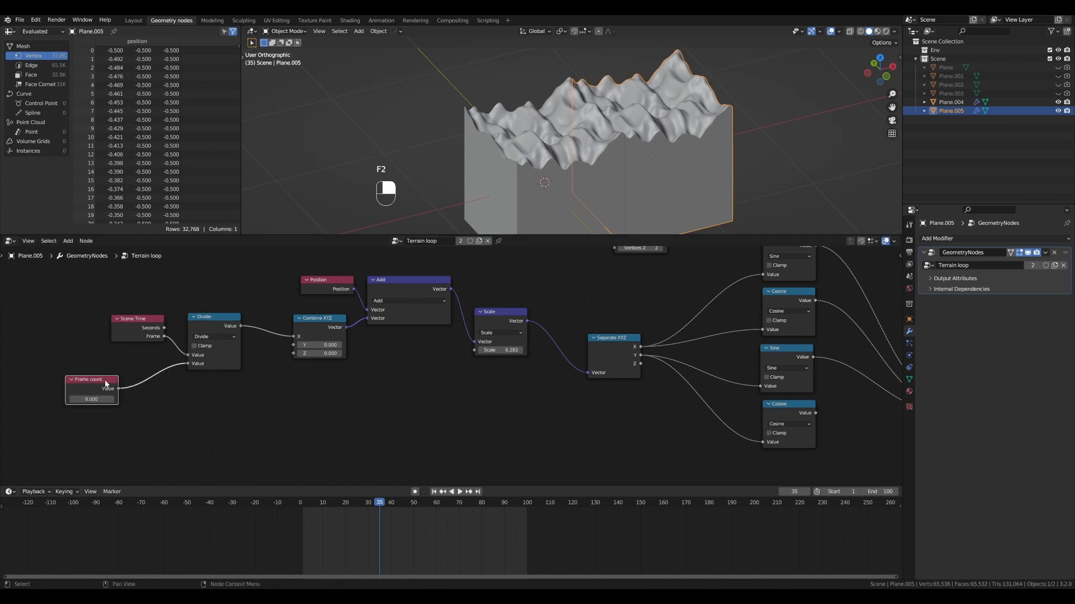
{"action": "type", "text": "100"}
{"action": "key", "text": "Return"}
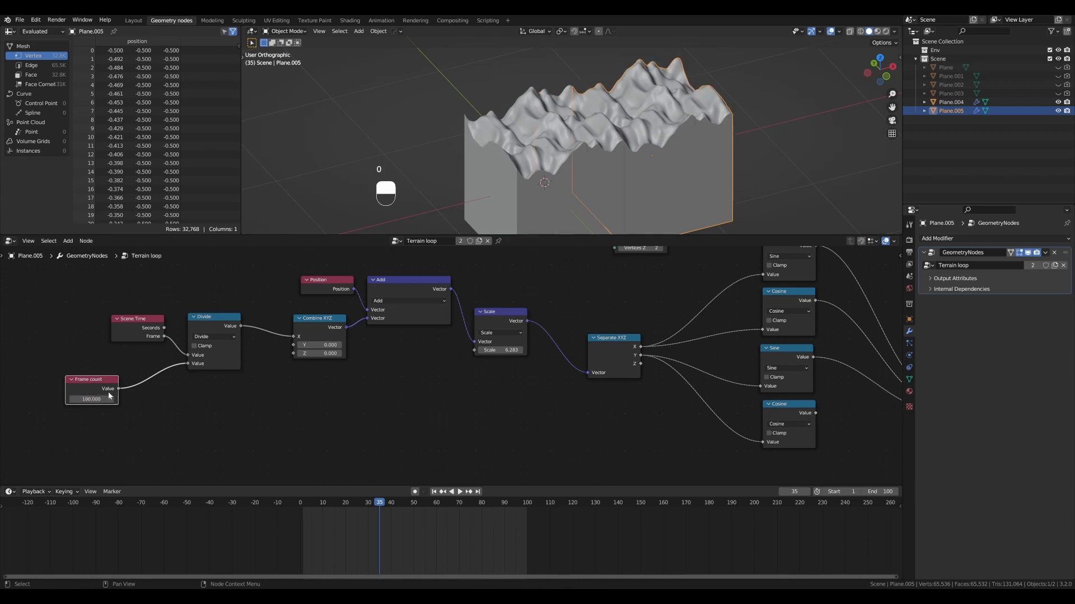
- Arrange the Scene Time, Frame count and Divide nodes into a compact cluster
{"action": "left_click_drag", "start_coordinate": [99, 382], "coordinate": [145, 358]}
{"action": "left_click_drag", "start_coordinate": [144, 317], "coordinate": [114, 302]}
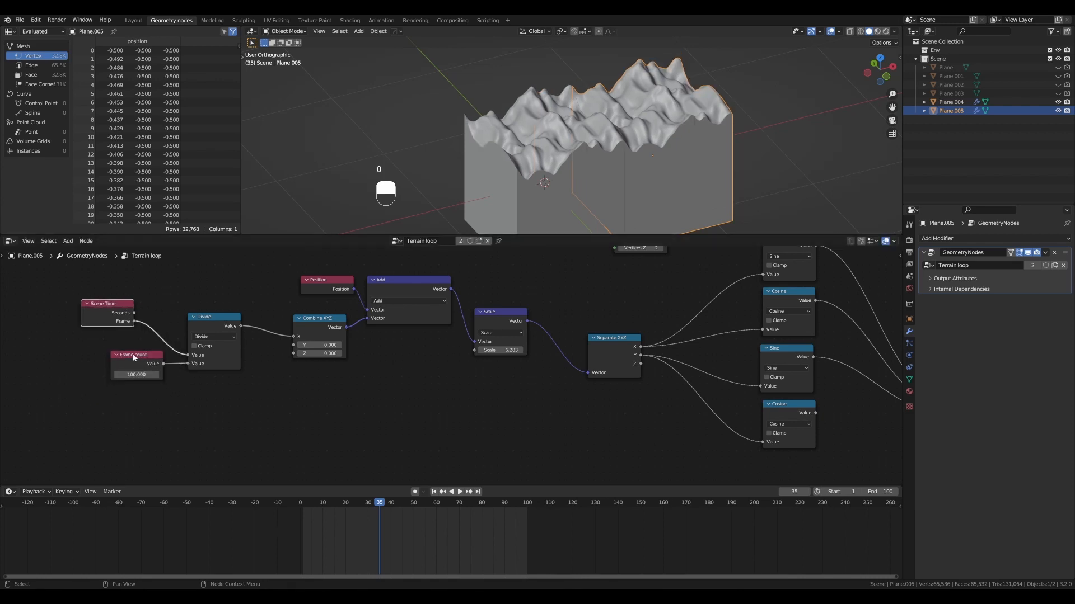
{"action": "left_click_drag", "start_coordinate": [134, 358], "coordinate": [108, 344]}
{"action": "left_click_drag", "start_coordinate": [203, 317], "coordinate": [166, 309]}
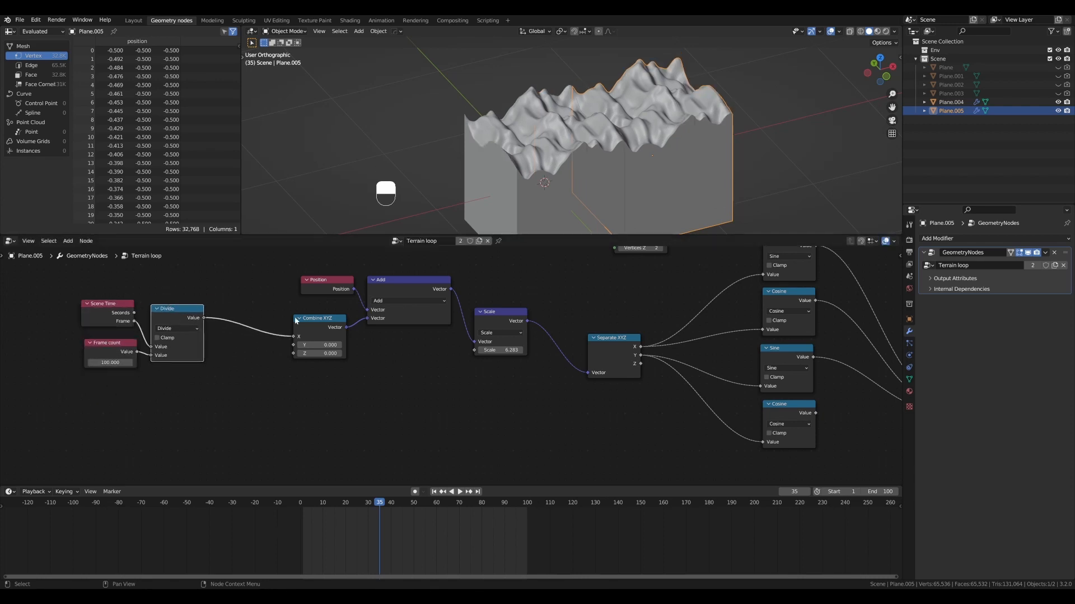
- Move the Scene Time, Frame count and Divide nodes together farther from Combine XYZ and briefly play the animation
{"action": "scroll", "coordinate": [420, 387], "scroll_direction": "down", "scroll_amount": 1}
{"action": "middle_click_drag", "start_coordinate": [418, 387], "coordinate": [449, 412]}
{"action": "scroll", "coordinate": [449, 412], "scroll_direction": "up", "scroll_amount": 3}
{"action": "scroll", "coordinate": [456, 409], "scroll_direction": "down", "scroll_amount": 2}
{"action": "middle_click_drag", "start_coordinate": [178, 350], "coordinate": [312, 356], "text": "shift"}
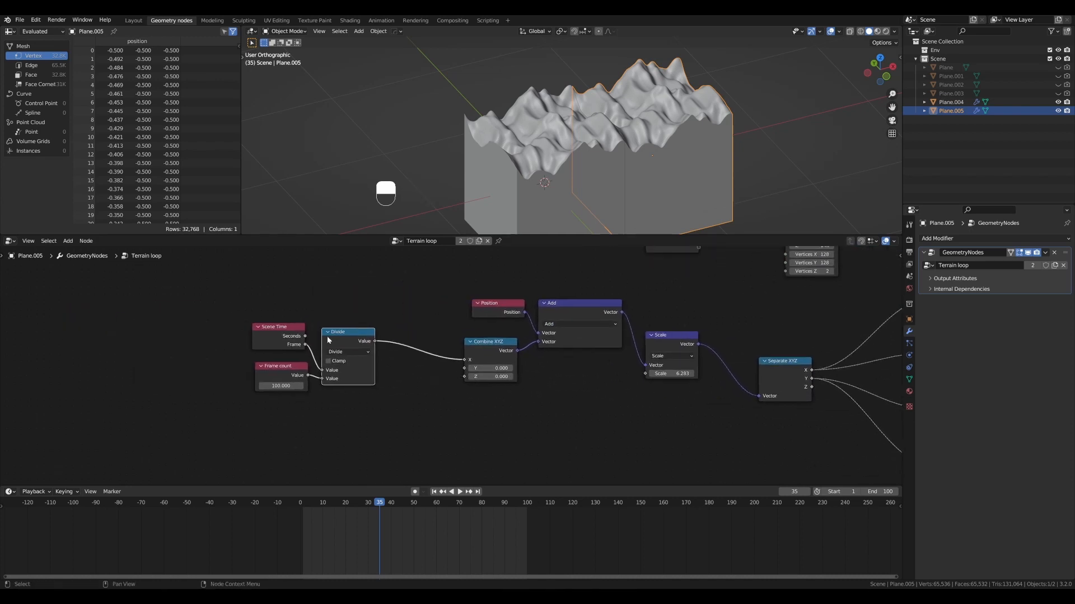
{"action": "left_click_drag", "start_coordinate": [235, 288], "coordinate": [393, 424]}
{"action": "key", "text": "g"}
{"action": "left_click", "coordinate": [366, 417]}
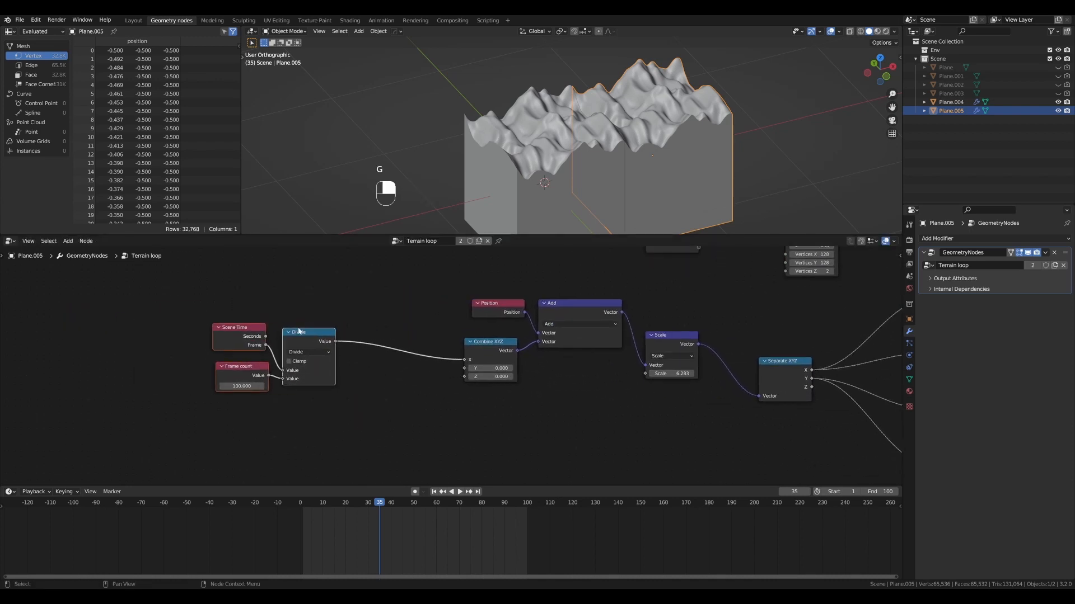
{"action": "key", "text": "g"}
{"action": "left_click", "coordinate": [301, 396]}
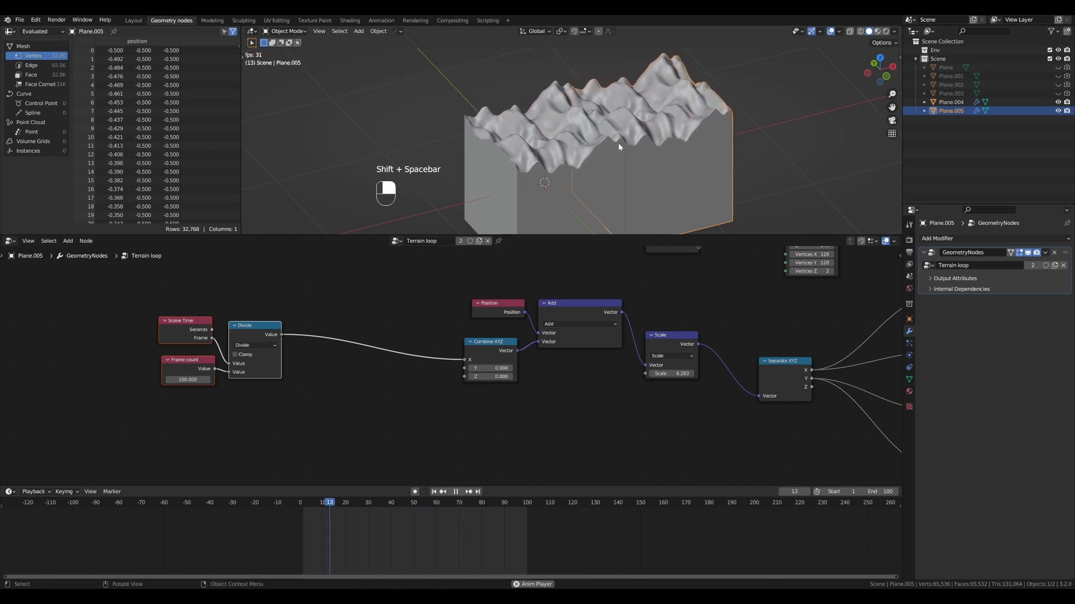
{"action": "key", "text": "shift+space"}
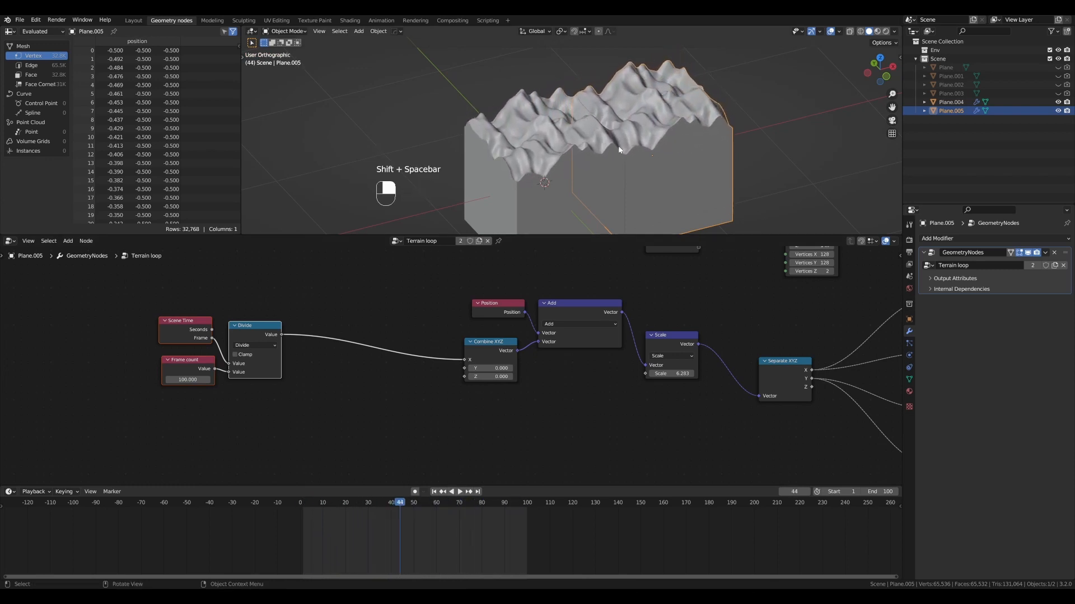
- Duplicate the Divide node onto the link to Combine XYZ and change the copy's operation to Multiply
{"action": "scroll", "coordinate": [288, 405], "scroll_direction": "down", "scroll_amount": 1}
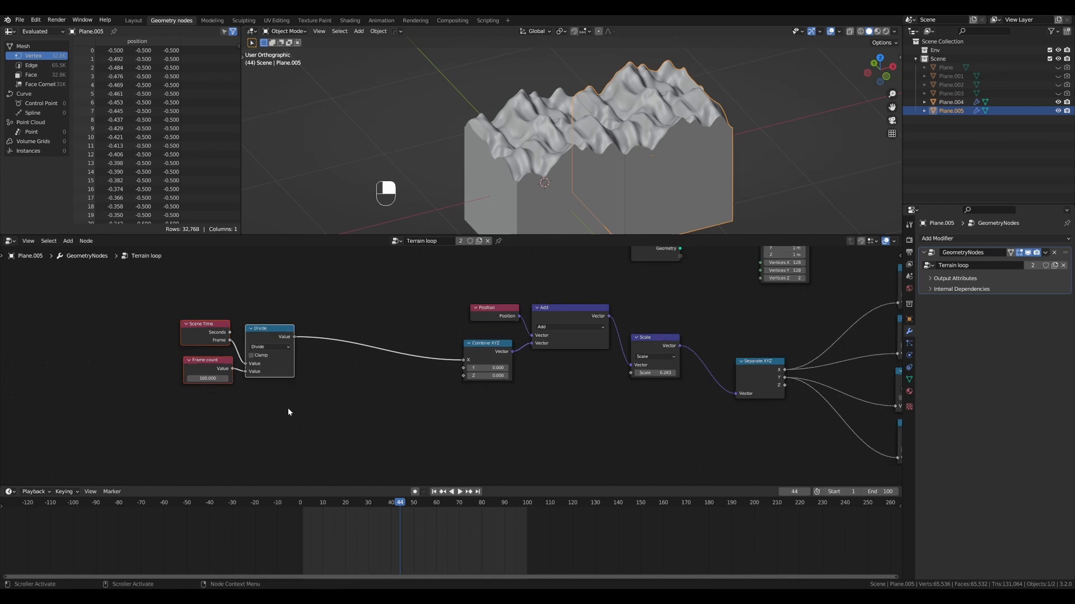
{"action": "key", "text": "shift+d"}
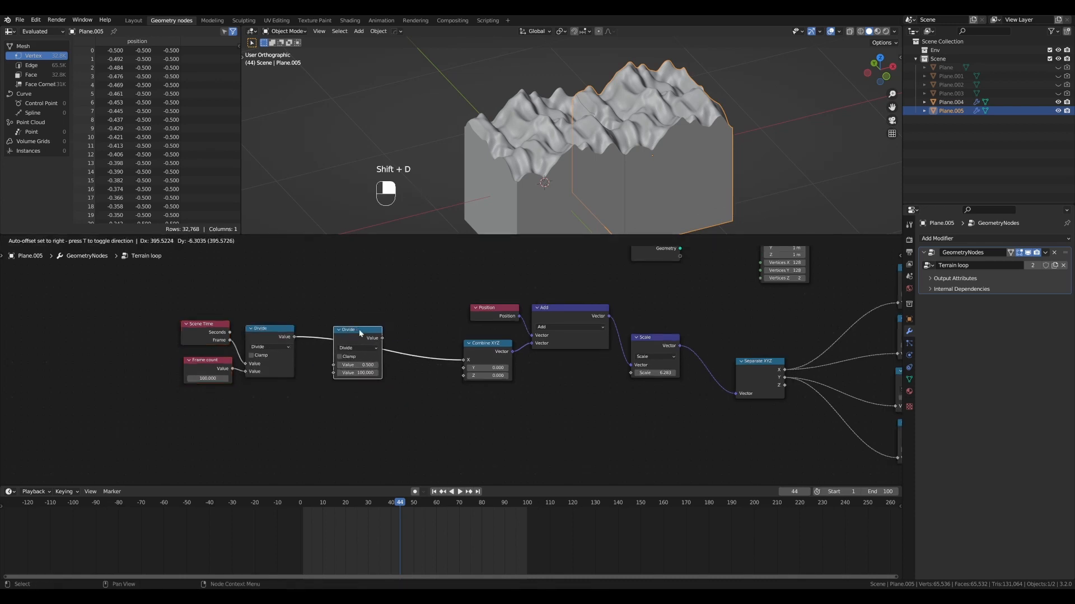
{"action": "left_click", "coordinate": [358, 332]}
{"action": "left_click", "coordinate": [357, 348]}
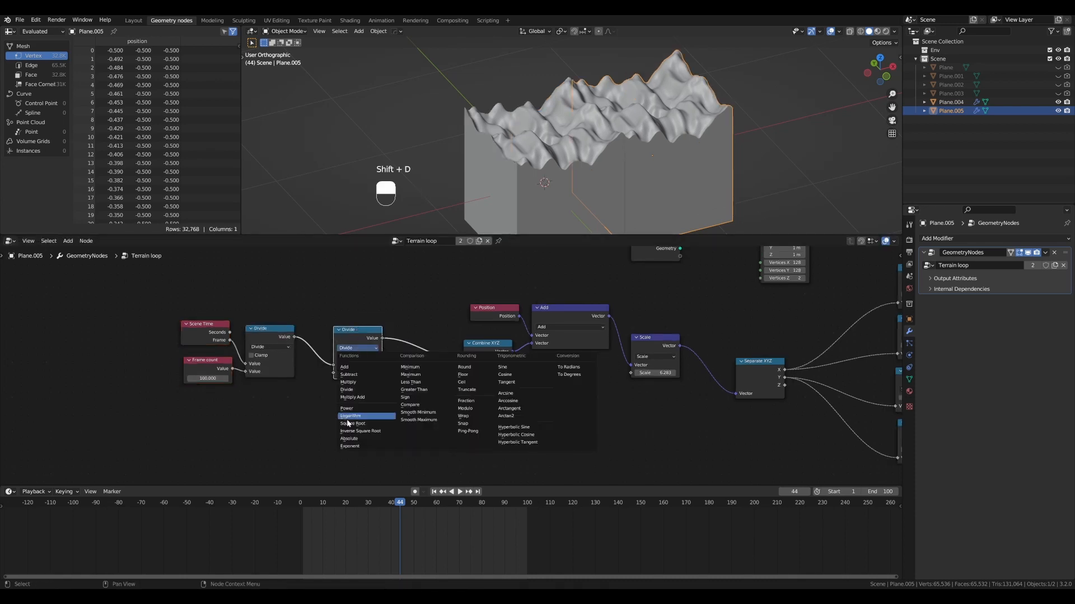
{"action": "left_click", "coordinate": [359, 382]}
{"action": "left_click_drag", "start_coordinate": [357, 341], "coordinate": [356, 359]}
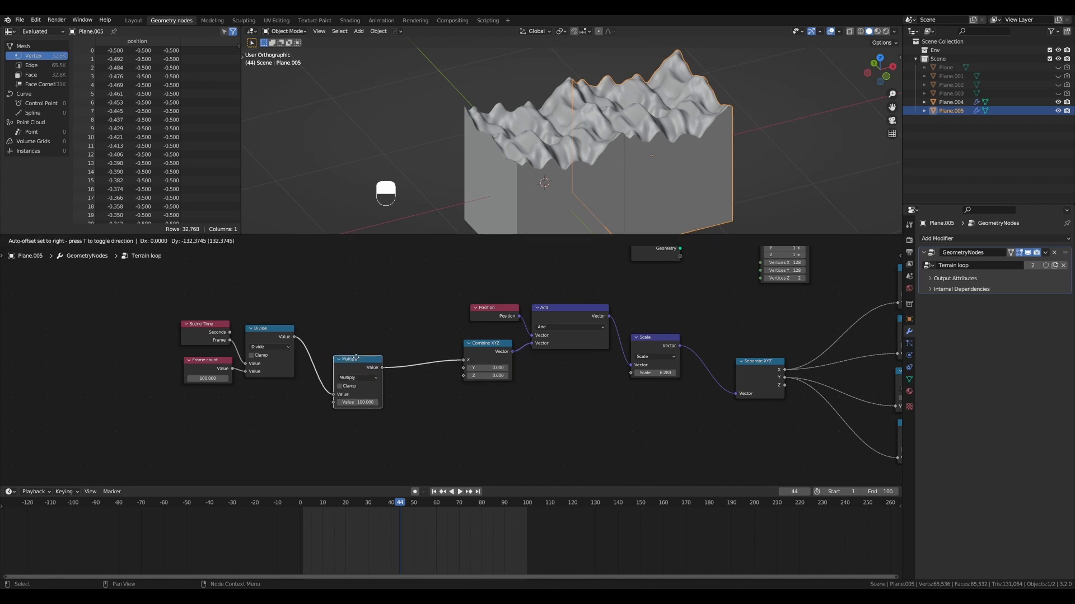
- Feed the Multiply node's second value from a new Value node labelled "Speed" and set to 1
{"action": "left_click_drag", "start_coordinate": [237, 432], "coordinate": [238, 434]}
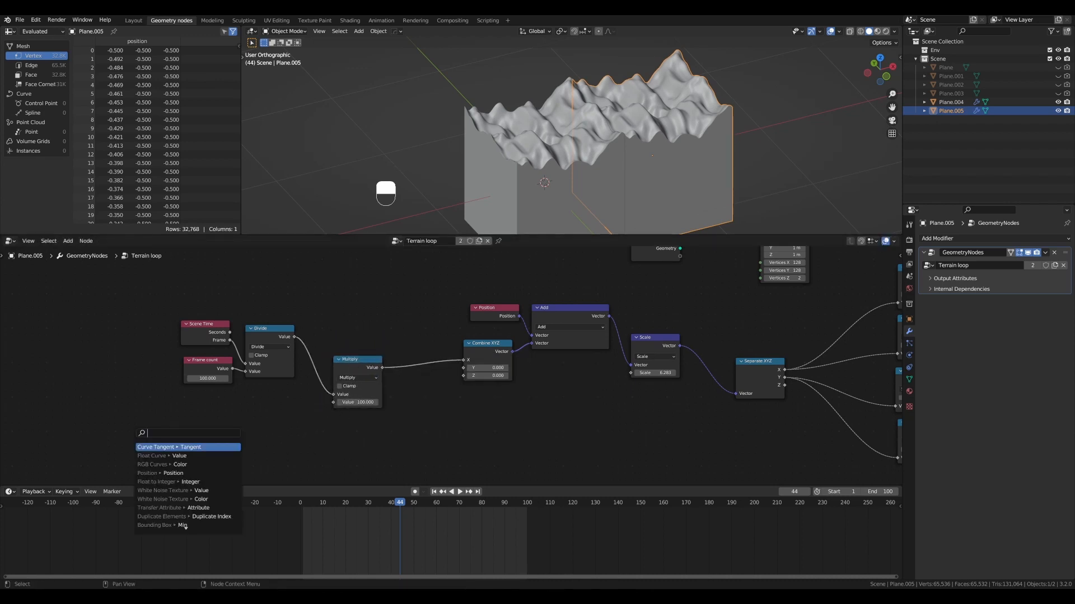
{"action": "key", "text": "Return"}
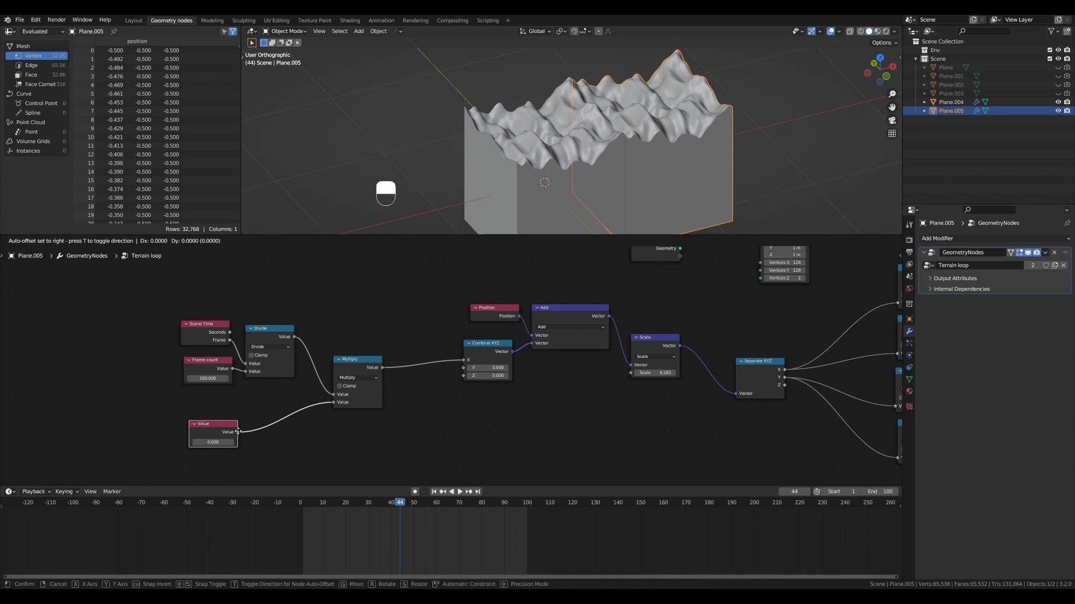
{"action": "left_click", "coordinate": [237, 432]}
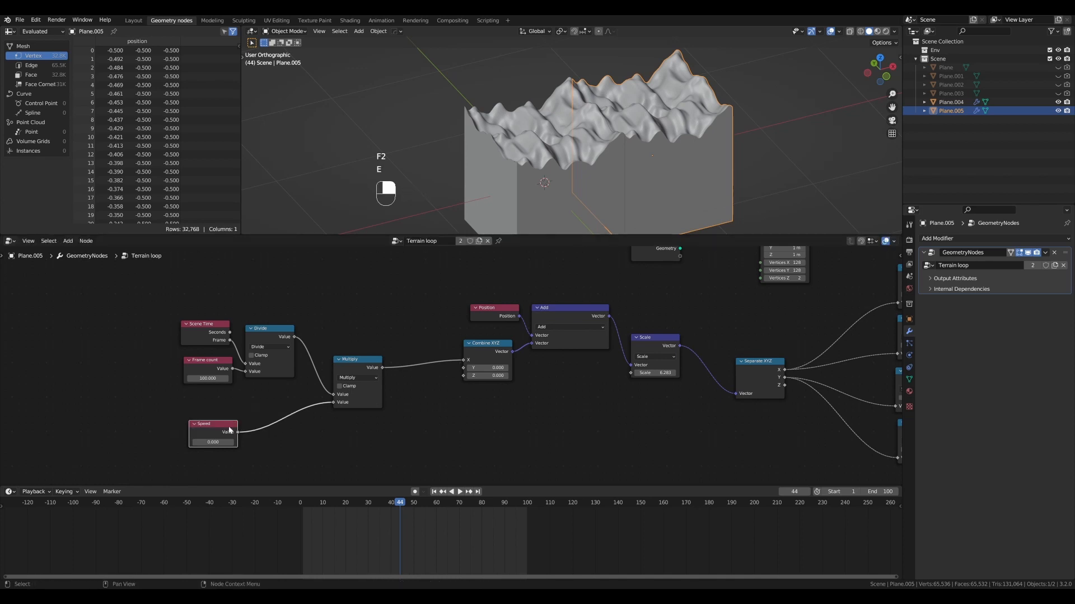
{"action": "key", "text": "Return"}
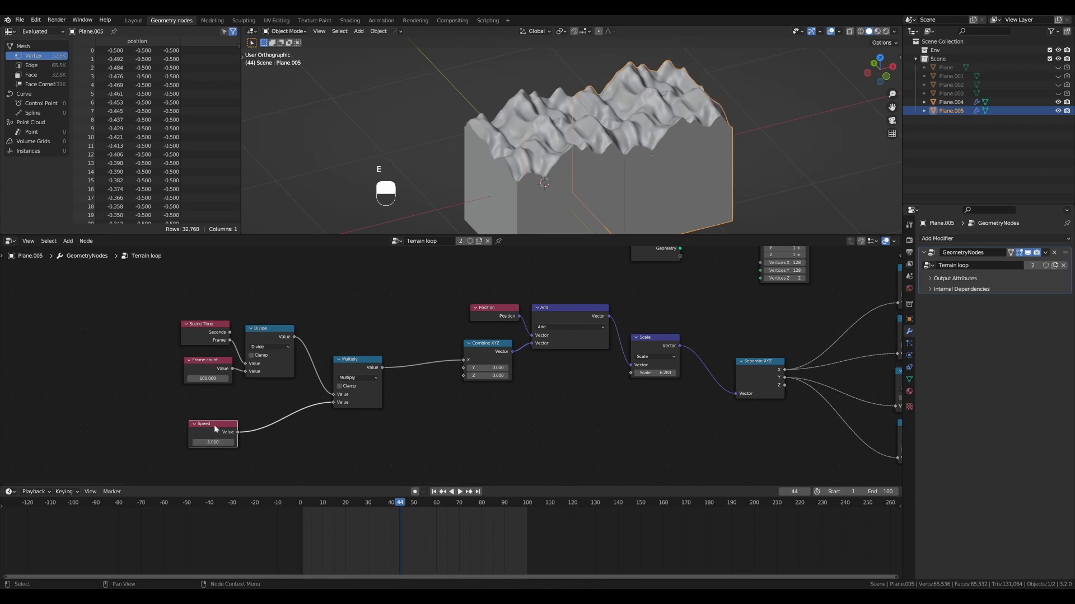
- Tidy the layout by placing the Speed node just below Divide and raising the Multiply node beside them
{"action": "left_click_drag", "start_coordinate": [215, 430], "coordinate": [278, 402]}
{"action": "left_click_drag", "start_coordinate": [363, 364], "coordinate": [364, 349]}
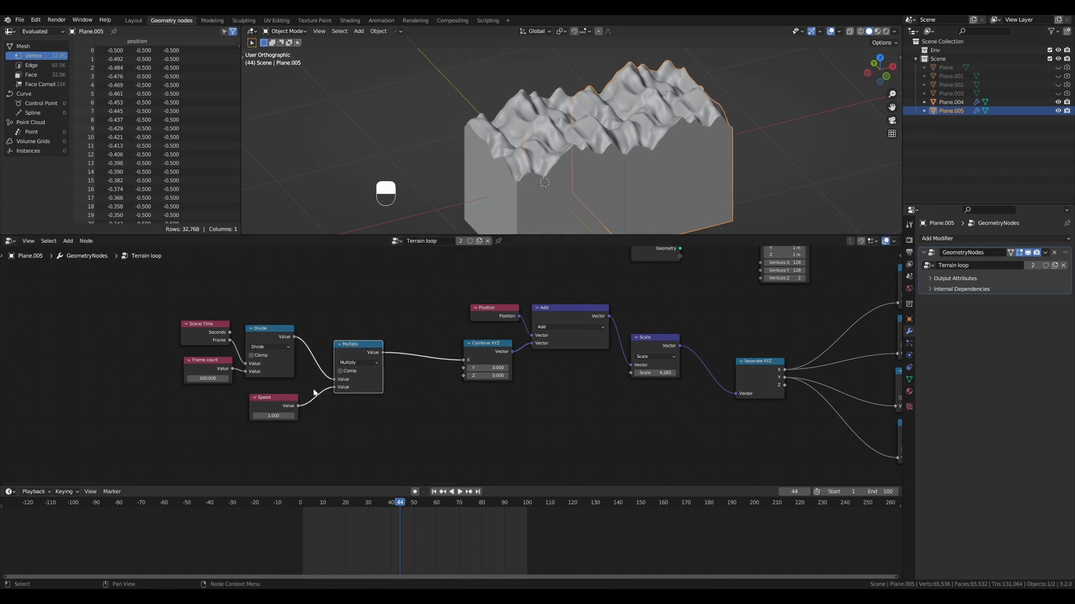
{"action": "left_click_drag", "start_coordinate": [295, 399], "coordinate": [305, 399]}
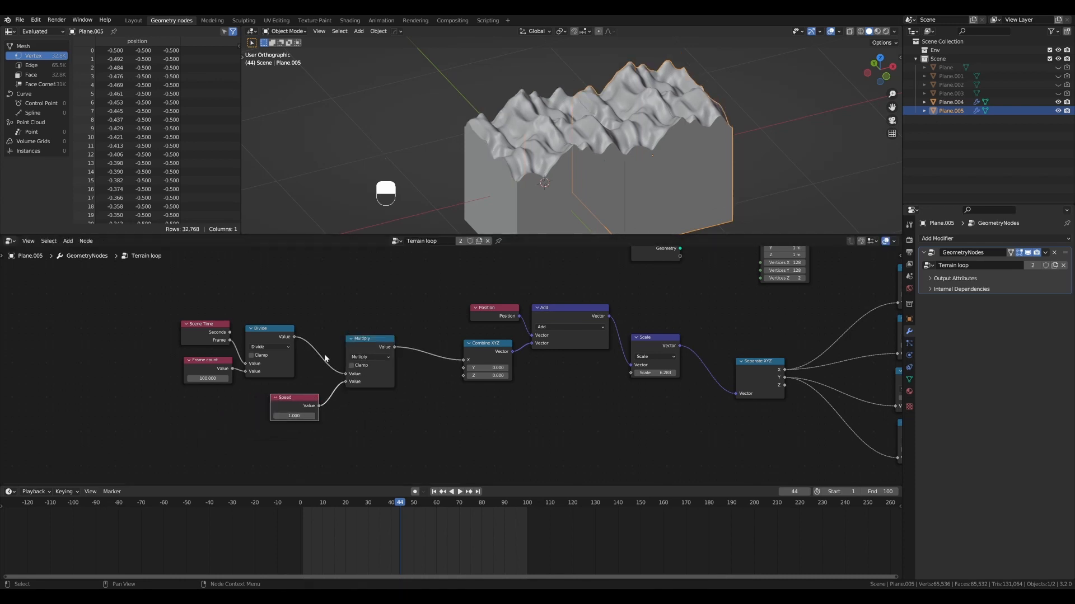
{"action": "scroll", "coordinate": [326, 355], "scroll_direction": "up", "scroll_amount": 2}
{"action": "scroll", "coordinate": [305, 316], "scroll_direction": "down", "scroll_amount": 1}
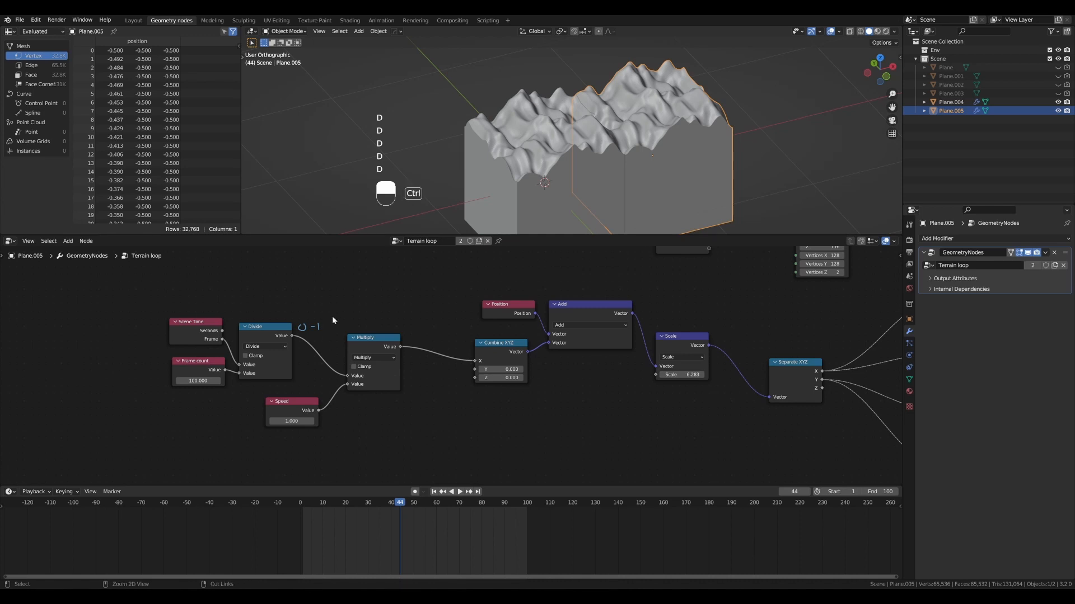
- Play the animation, try a Speed value of about 5.76, and set it back to 1
{"action": "key", "text": "shift+space"}
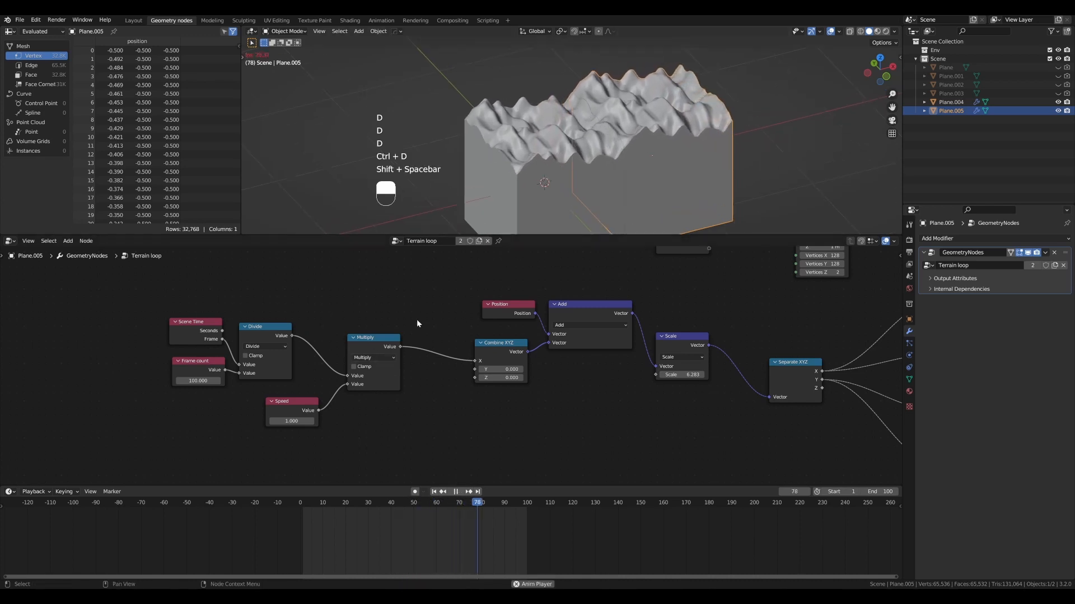
{"action": "left_click_drag", "start_coordinate": [288, 421], "coordinate": [484, 421], "text": "shift"}
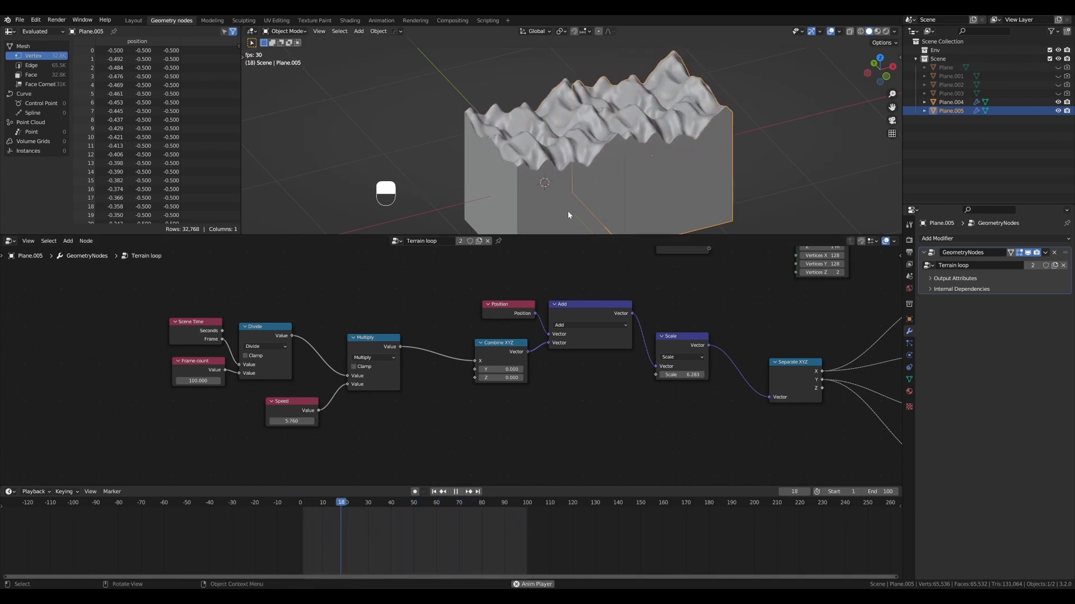
{"action": "left_click", "coordinate": [303, 422]}
{"action": "type", "text": "1"}
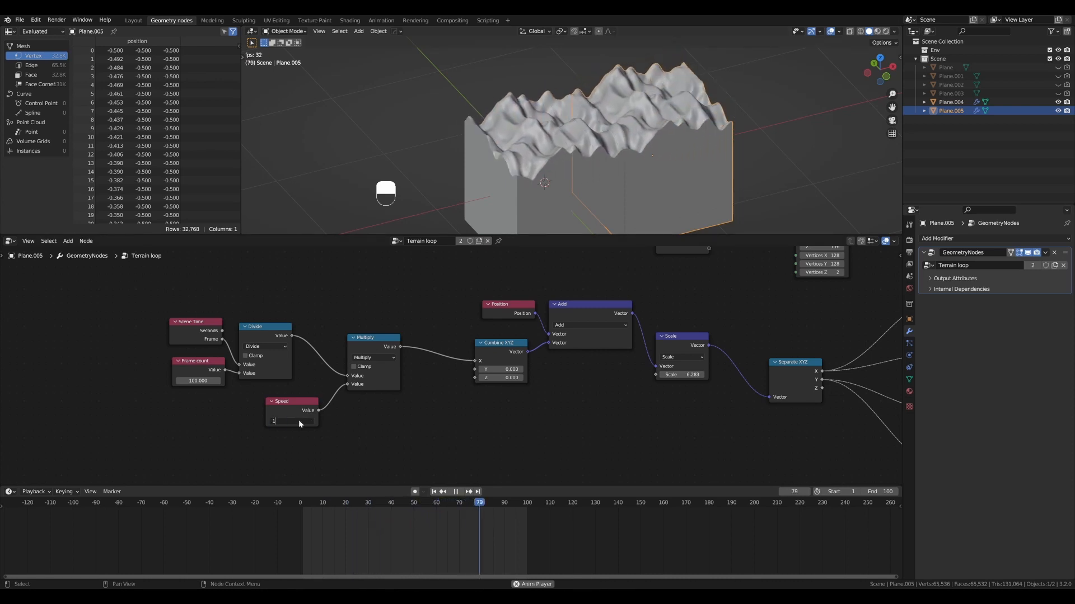
{"action": "key", "text": "Return"}
- Set the Speed value to 2 during playback to check the faster loop
{"action": "left_click", "coordinate": [300, 421]}
{"action": "type", "text": "2"}
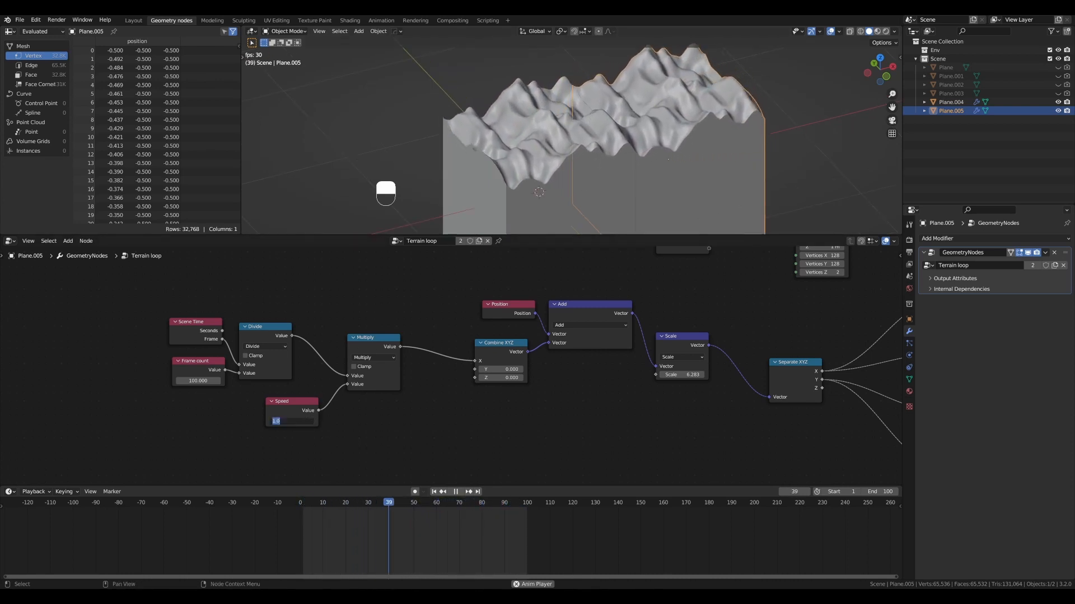
{"action": "key", "text": "Return"}
{"action": "left_click_drag", "start_coordinate": [307, 404], "coordinate": [310, 404]}
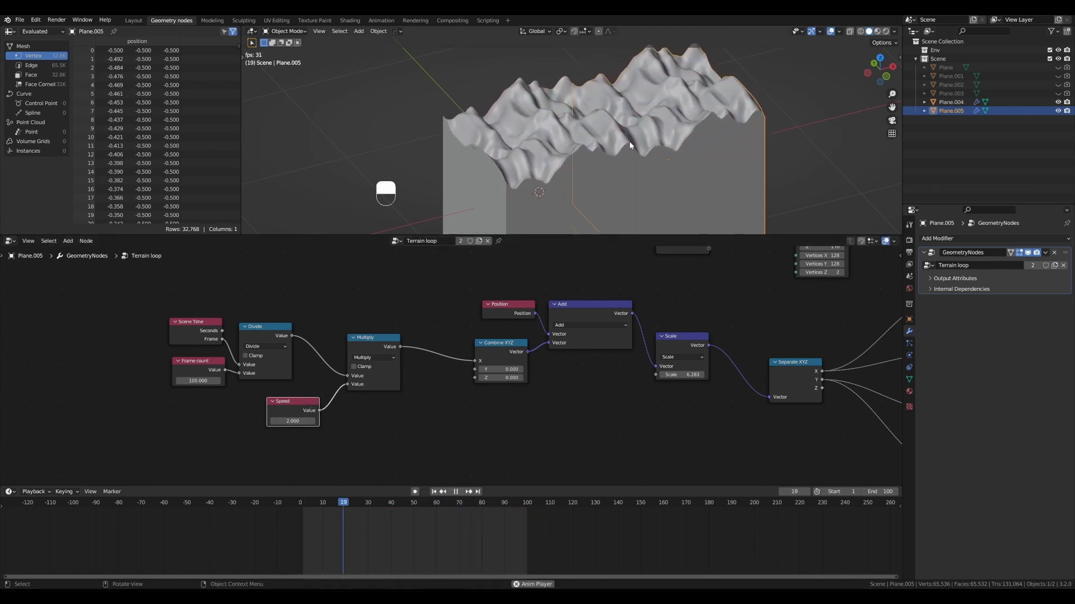
- Try a non-integer Speed of 1.4, watch how the terrain loops, and stop playback
{"action": "left_click", "coordinate": [292, 421]}
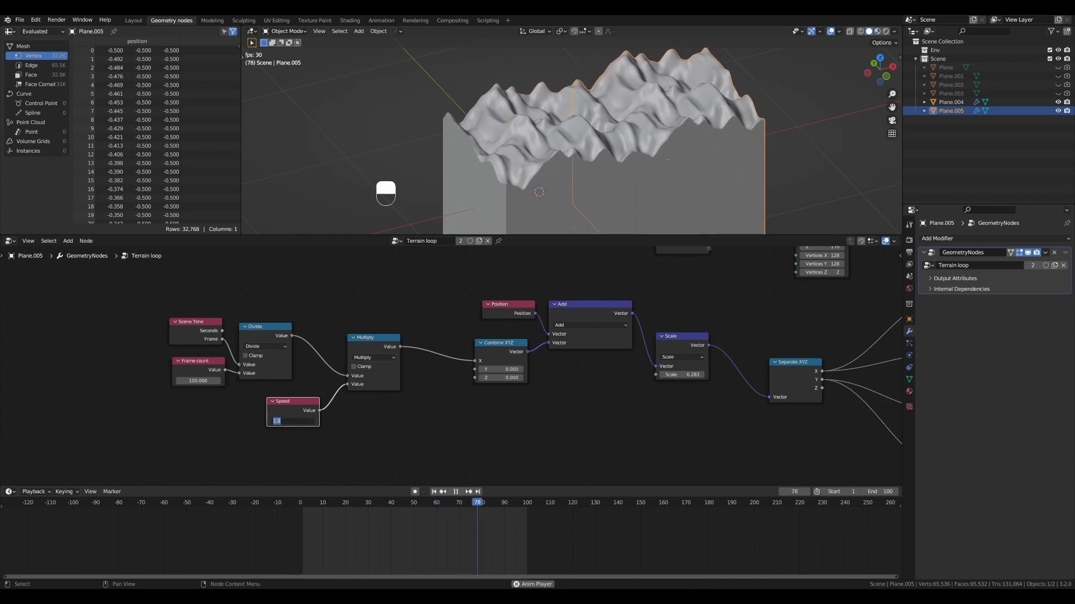
{"action": "type", "text": "1.4"}
{"action": "key", "text": "Return"}
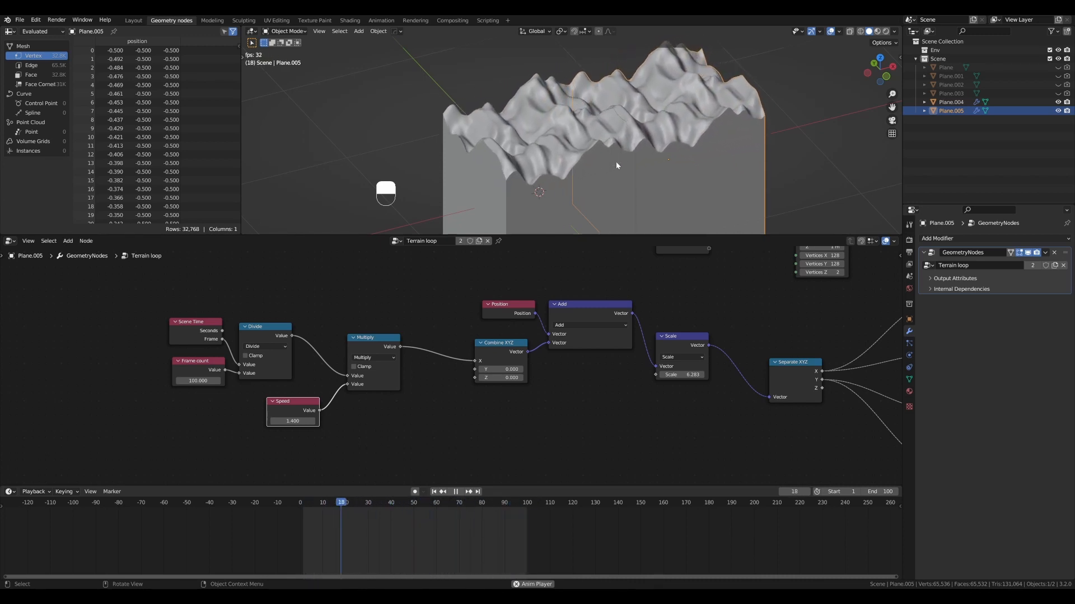
{"action": "key", "text": "shift+space"}
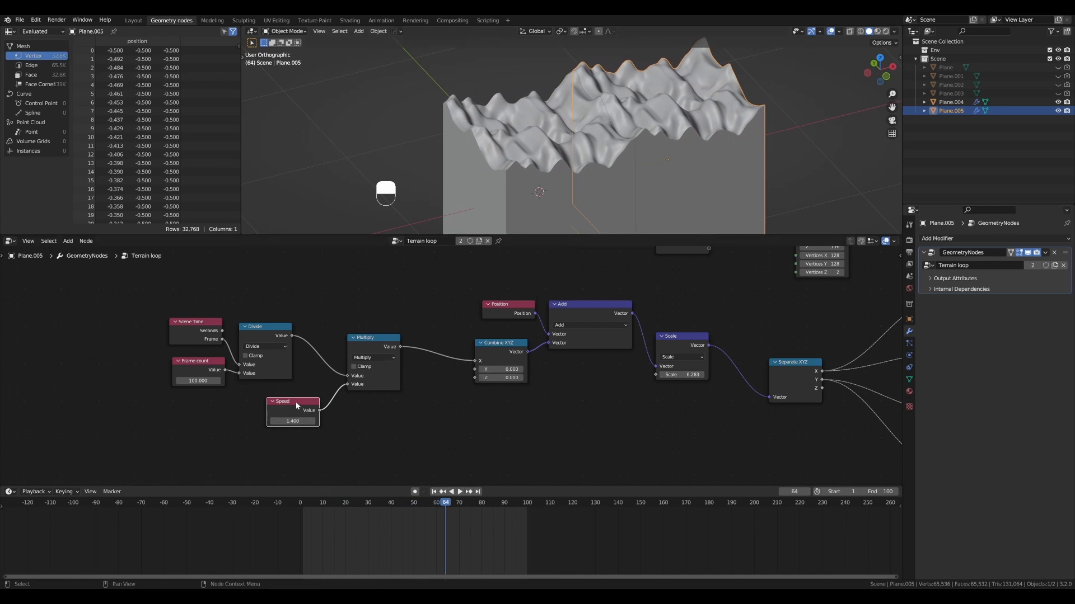
- Set the Speed value to 1 and shift the Speed and Multiply nodes closer to Divide
{"action": "key", "text": "Return"}
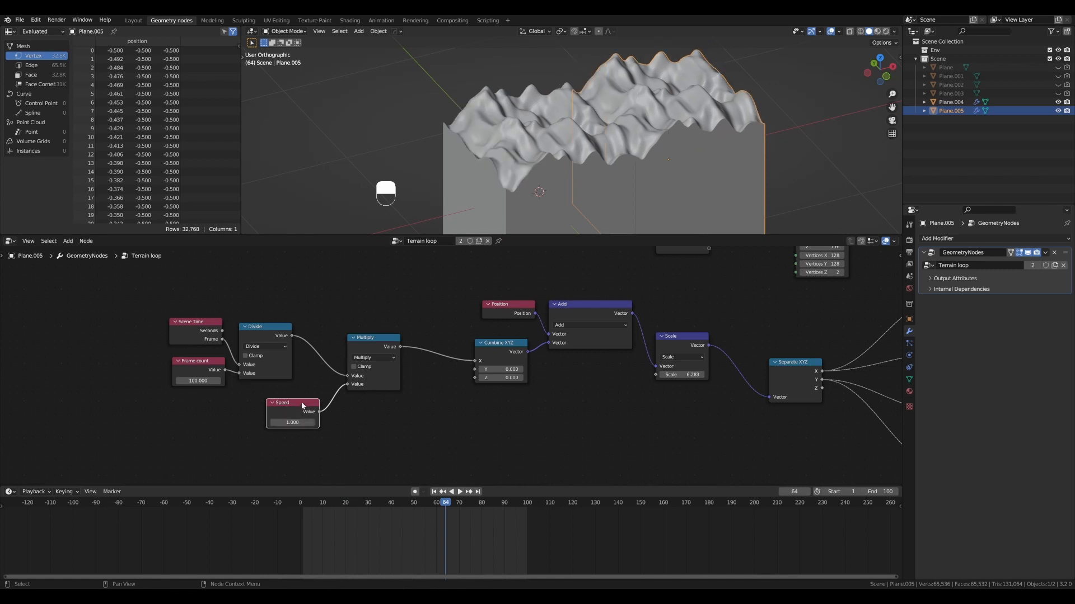
{"action": "left_click_drag", "start_coordinate": [302, 405], "coordinate": [275, 404]}
{"action": "left_click_drag", "start_coordinate": [370, 337], "coordinate": [352, 319]}
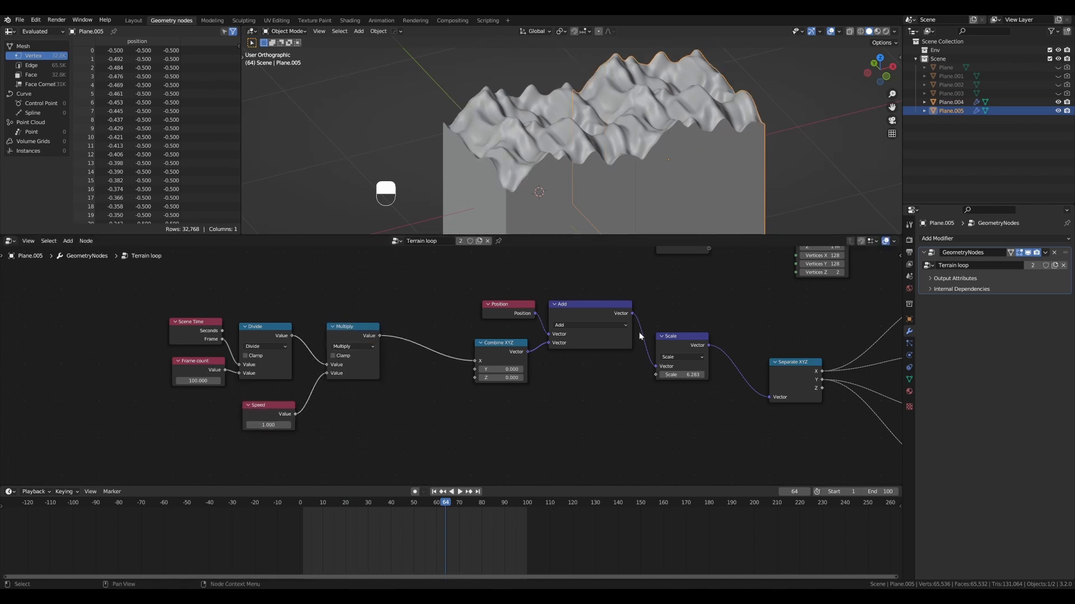
- Add a Math node set to Divide below the Combine XYZ node
{"action": "left_click_drag", "start_coordinate": [696, 339], "coordinate": [694, 340]}
{"action": "scroll", "coordinate": [677, 348], "scroll_direction": "up", "scroll_amount": 2}
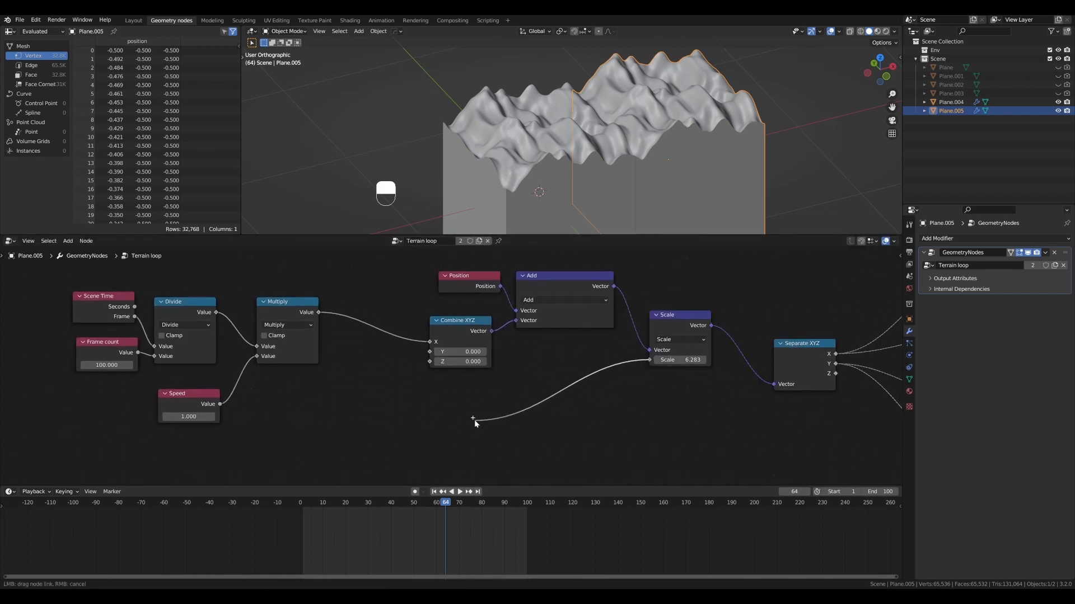
{"action": "left_click_drag", "start_coordinate": [475, 421], "coordinate": [475, 421]}
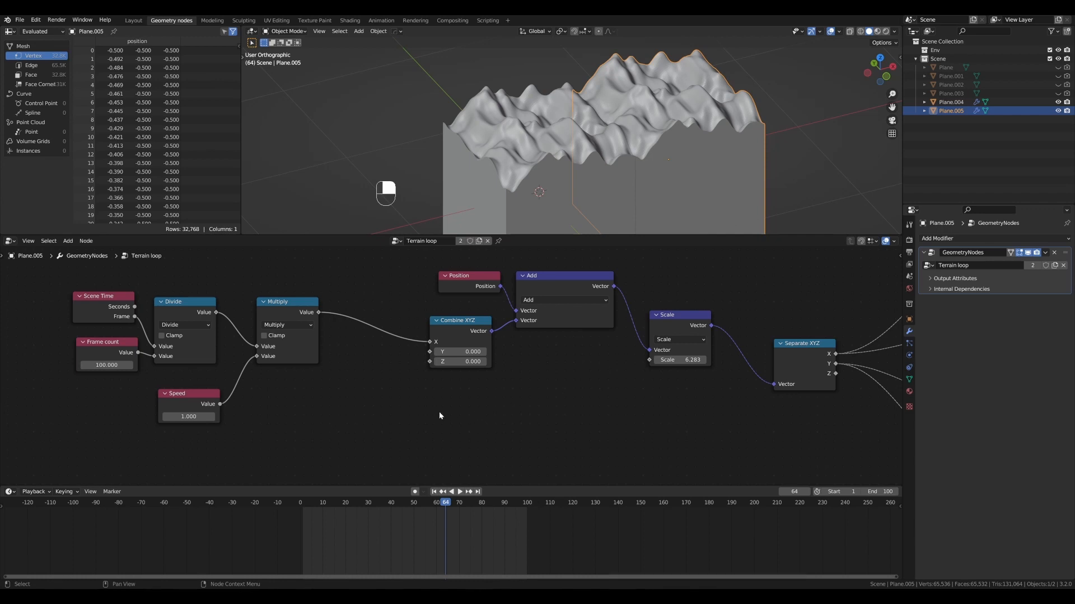
{"action": "key", "text": "shift+ctrl+a"}
{"action": "type", "text": "add"}
{"action": "key", "text": "Return"}
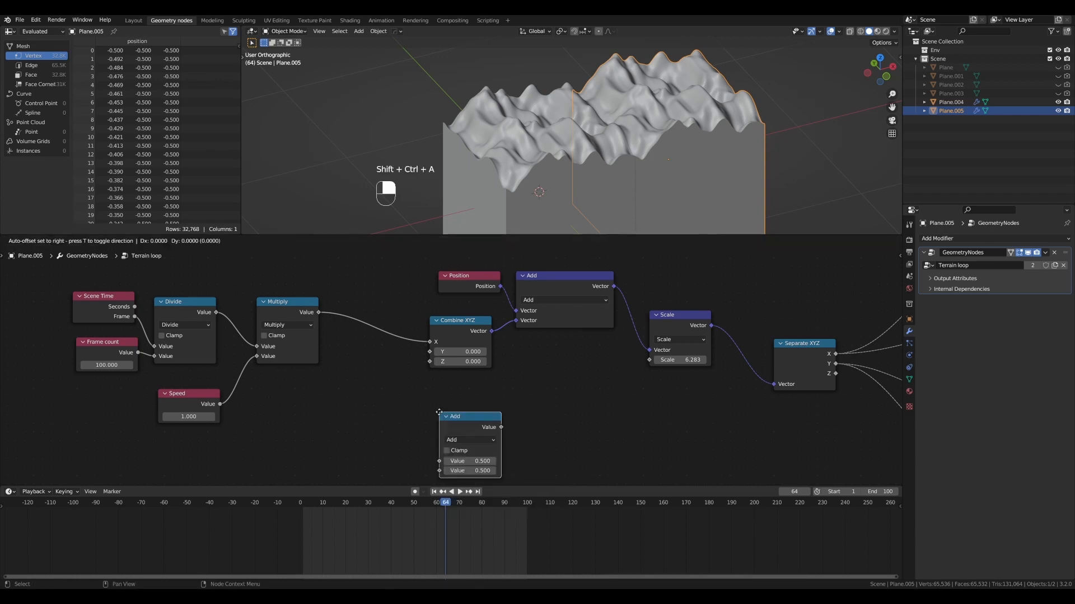
{"action": "left_click", "coordinate": [432, 397]}
{"action": "left_click", "coordinate": [465, 425]}
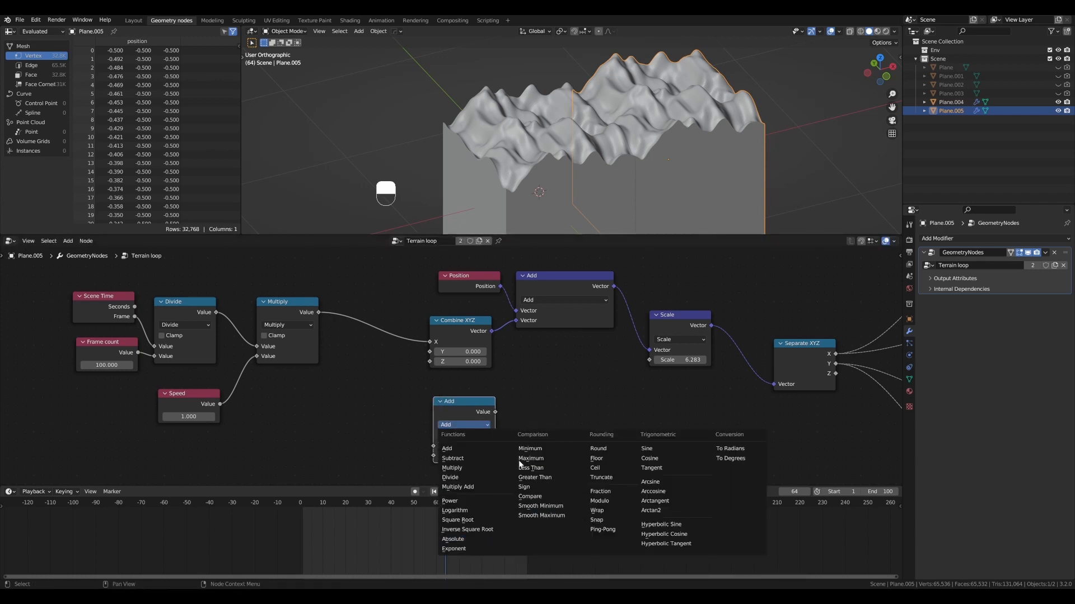
{"action": "left_click", "coordinate": [467, 479]}
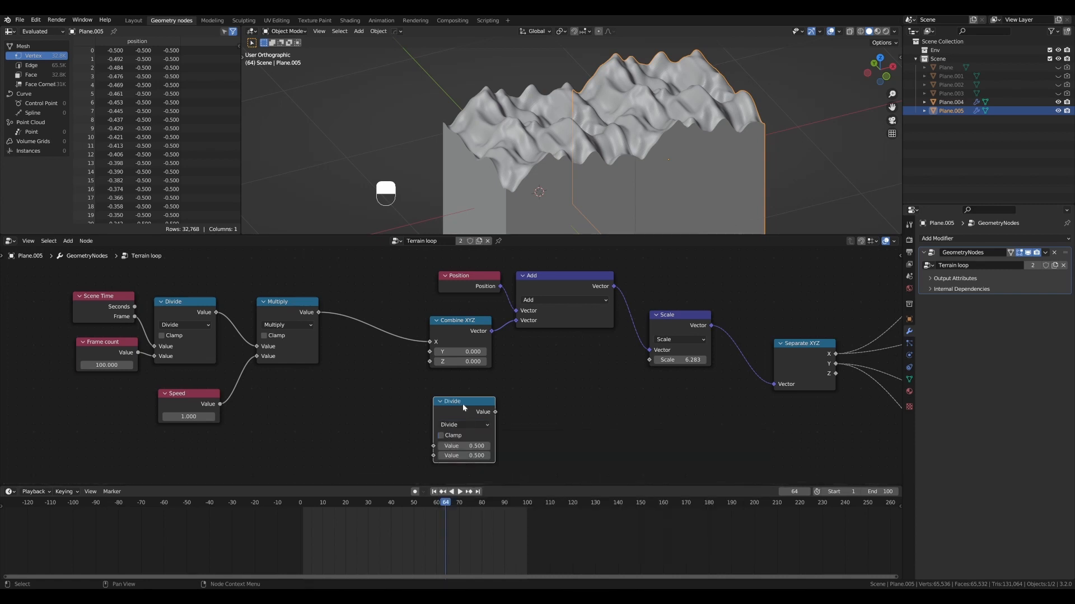
- Set the new Divide node's values to 6.283 and 1, connect it to the Scale node's Scale input, and align it under Combine XYZ
{"action": "scroll", "coordinate": [553, 383], "scroll_direction": "down", "scroll_amount": 1}
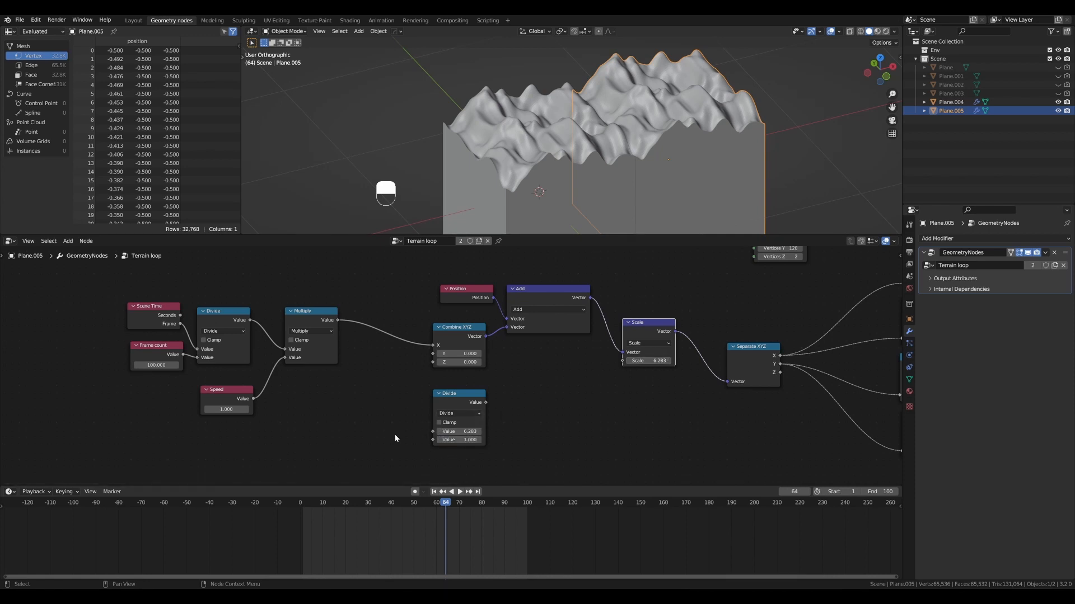
{"action": "left_click_drag", "start_coordinate": [472, 395], "coordinate": [623, 362]}
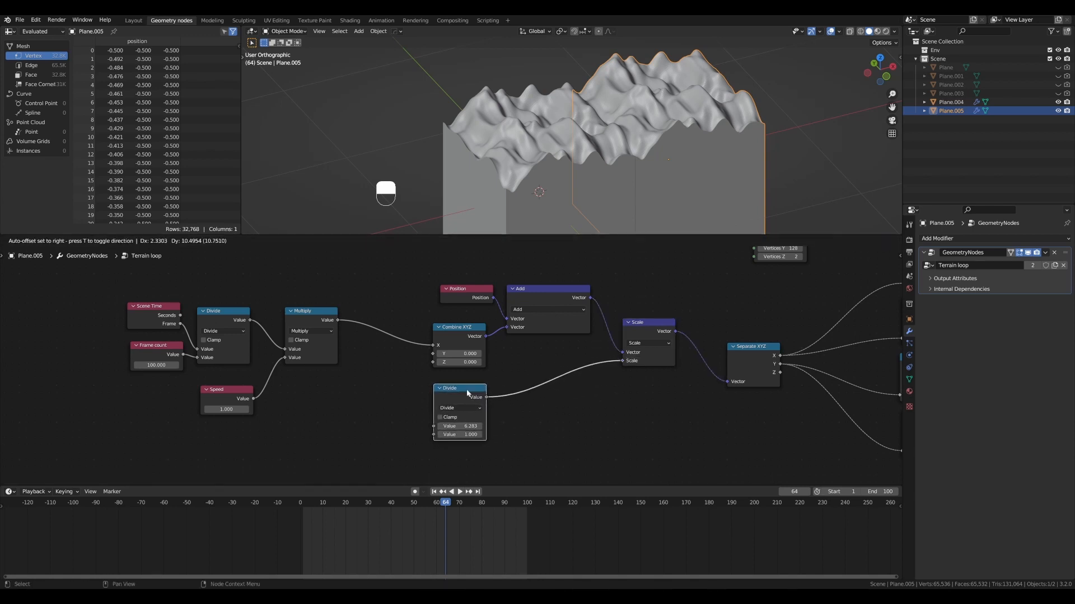
{"action": "scroll", "coordinate": [451, 392], "scroll_direction": "up", "scroll_amount": 1}
{"action": "left_click_drag", "start_coordinate": [460, 395], "coordinate": [459, 394]}
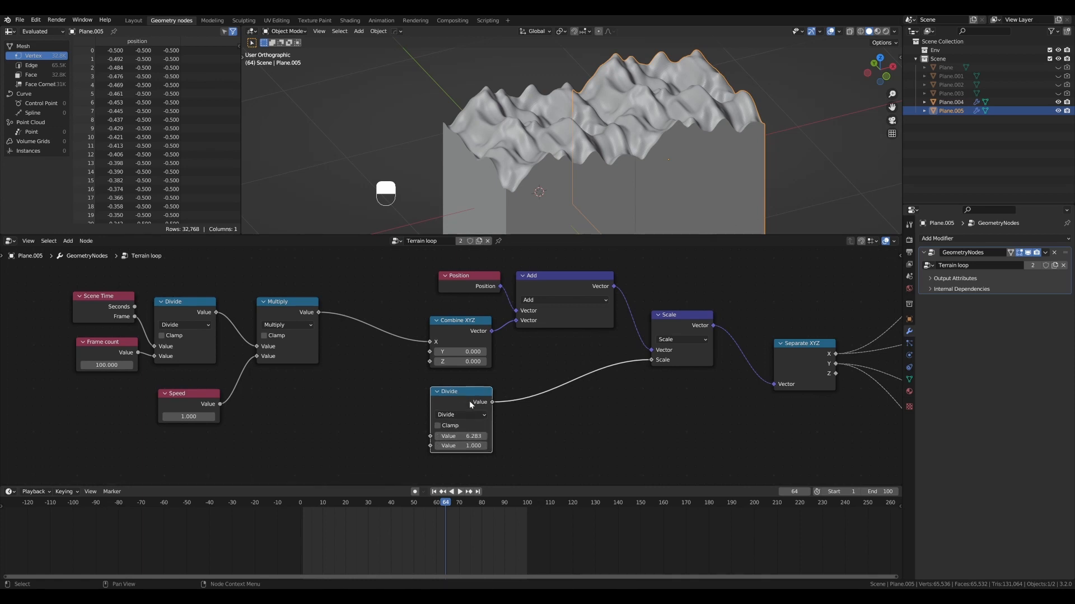
- Start playback, connect the Speed node to the new Divide node's second value, and set Speed to 2
{"action": "scroll", "coordinate": [603, 382], "scroll_direction": "down", "scroll_amount": 1}
{"action": "scroll", "coordinate": [552, 364], "scroll_direction": "left", "scroll_amount": 2, "text": "ctrl"}
{"action": "key", "text": "shift+space"}
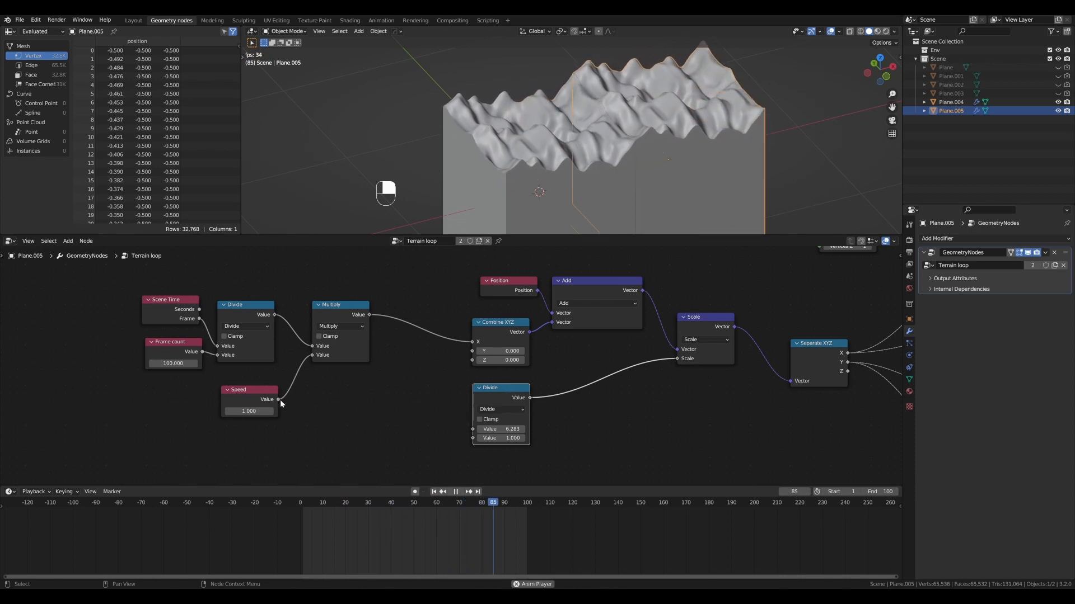
{"action": "mouse_move", "coordinate": [271, 396]}
{"action": "left_mouse_down"}
{"action": "mouse_move", "coordinate": [485, 441]}
{"action": "mouse_move", "coordinate": [253, 390]}
{"action": "left_mouse_up"}
{"action": "left_click", "coordinate": [252, 410]}
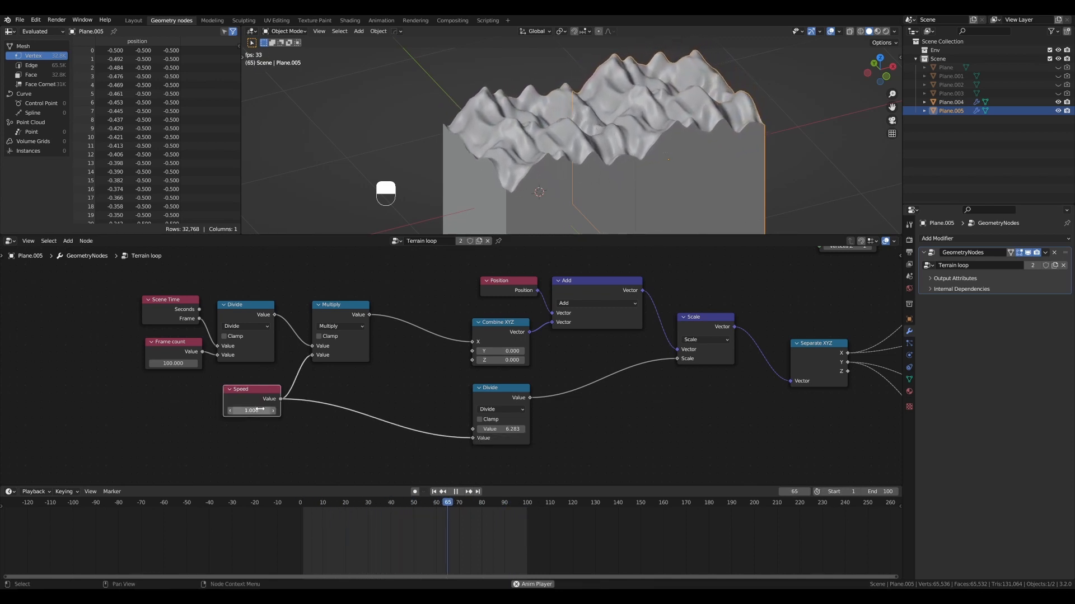
{"action": "type", "text": "2"}
{"action": "key", "text": "Return"}
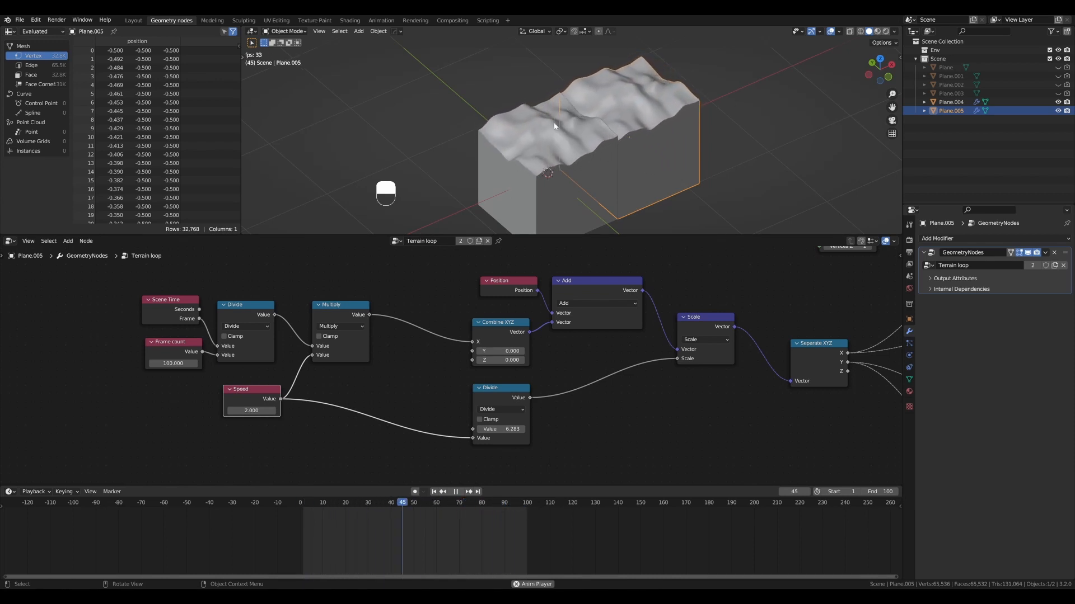
- Delete the second terrain object, Plane.005, and select the remaining terrain, Plane.004
{"action": "scroll", "coordinate": [532, 143], "scroll_direction": "up", "scroll_amount": 2}
{"action": "middle_click_drag", "start_coordinate": [533, 143], "coordinate": [675, 123]}
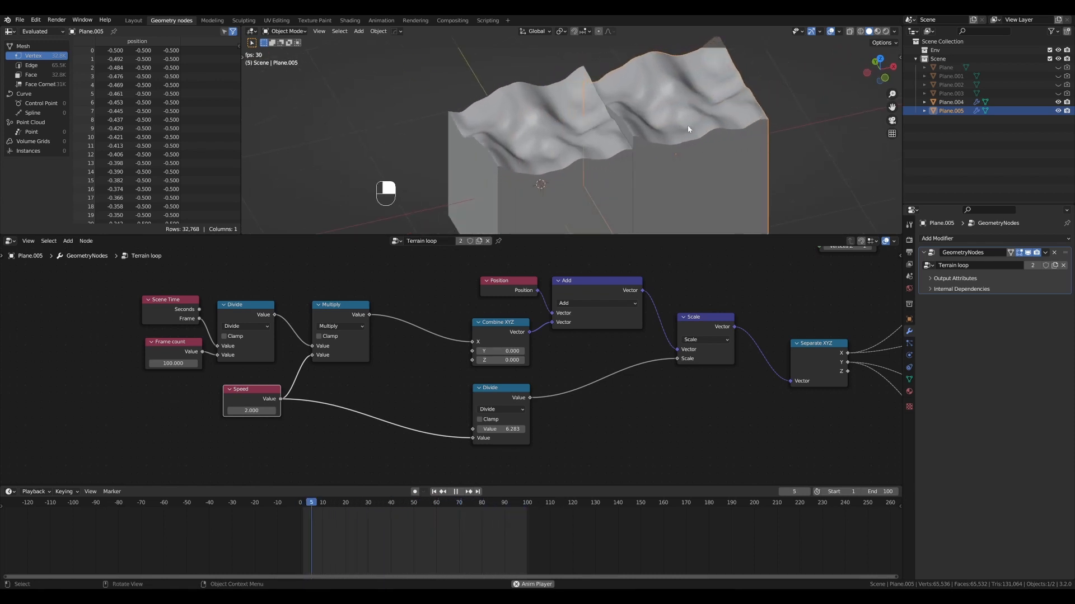
{"action": "key", "text": "x"}
{"action": "left_click", "coordinate": [689, 126]}
{"action": "left_click", "coordinate": [536, 201]}
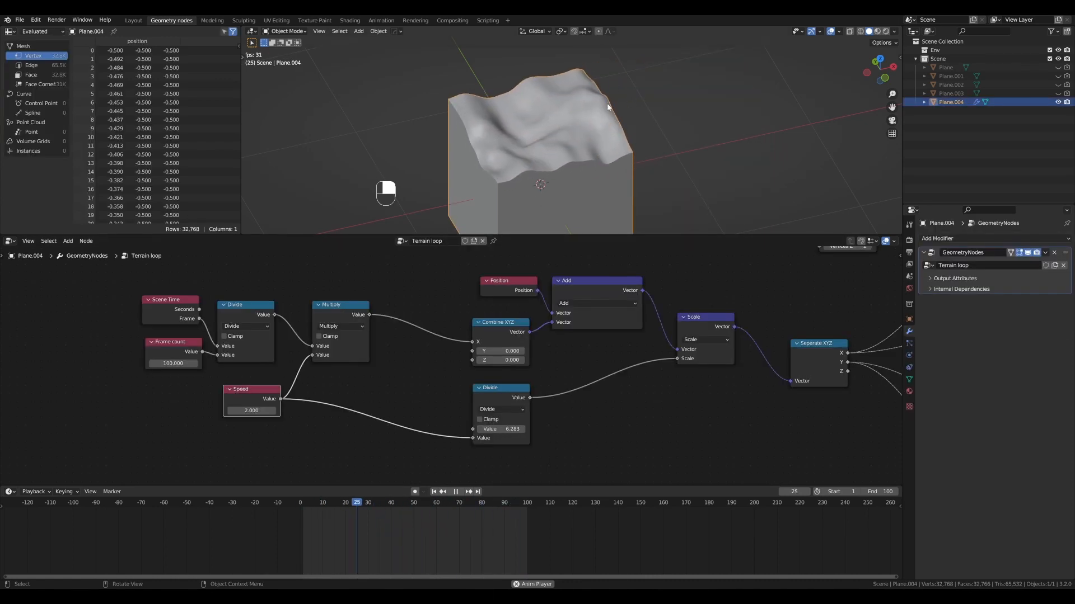
- Try Speed values of 1.4 and 3.47 during playback and inspect the terrain's detail and looping
{"action": "double_click", "coordinate": [264, 411]}
{"action": "type", "text": "1.4"}
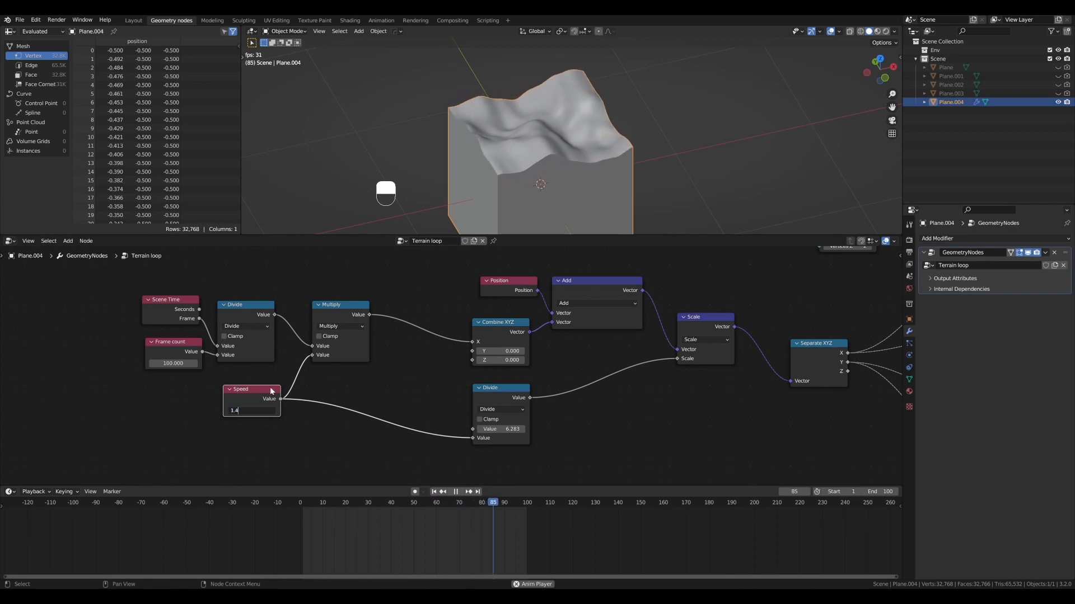
{"action": "key", "text": "Return"}
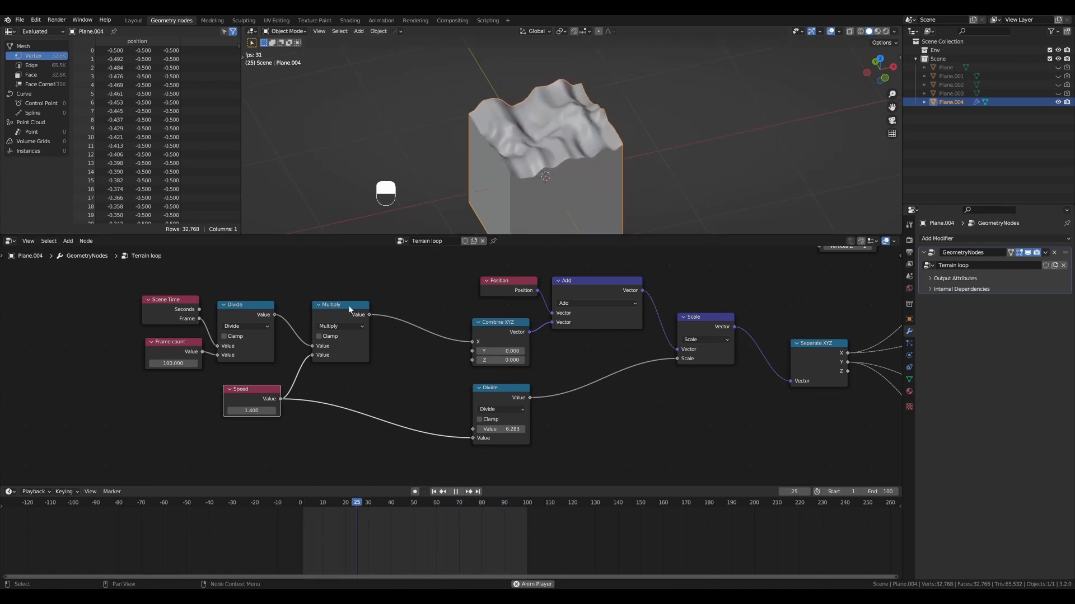
{"action": "left_click_drag", "start_coordinate": [251, 411], "coordinate": [368, 412], "text": "shift"}
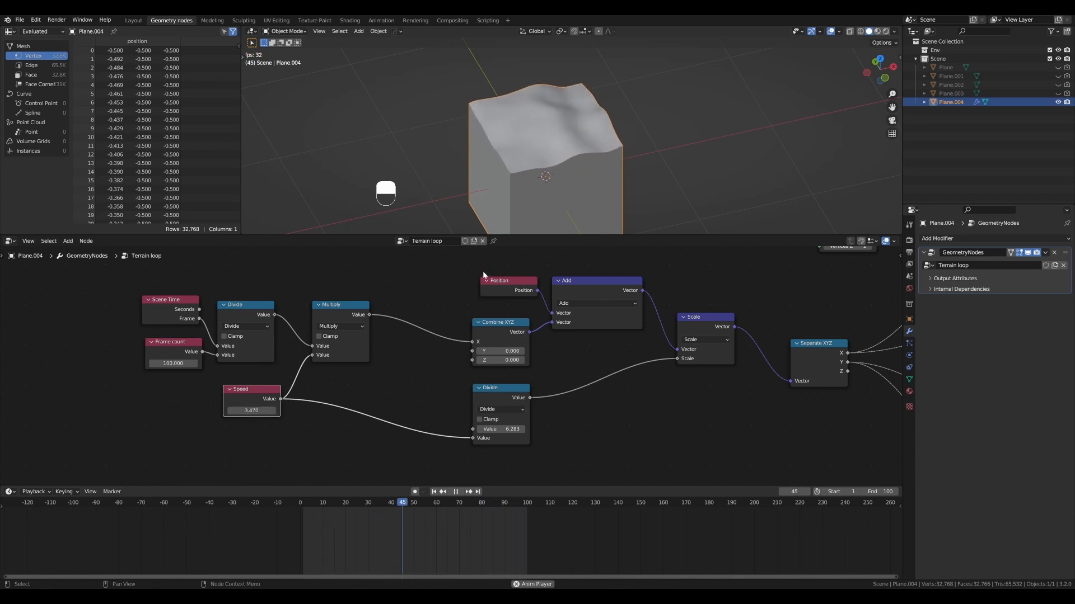
{"action": "scroll", "coordinate": [565, 140], "scroll_direction": "up", "scroll_amount": 6}
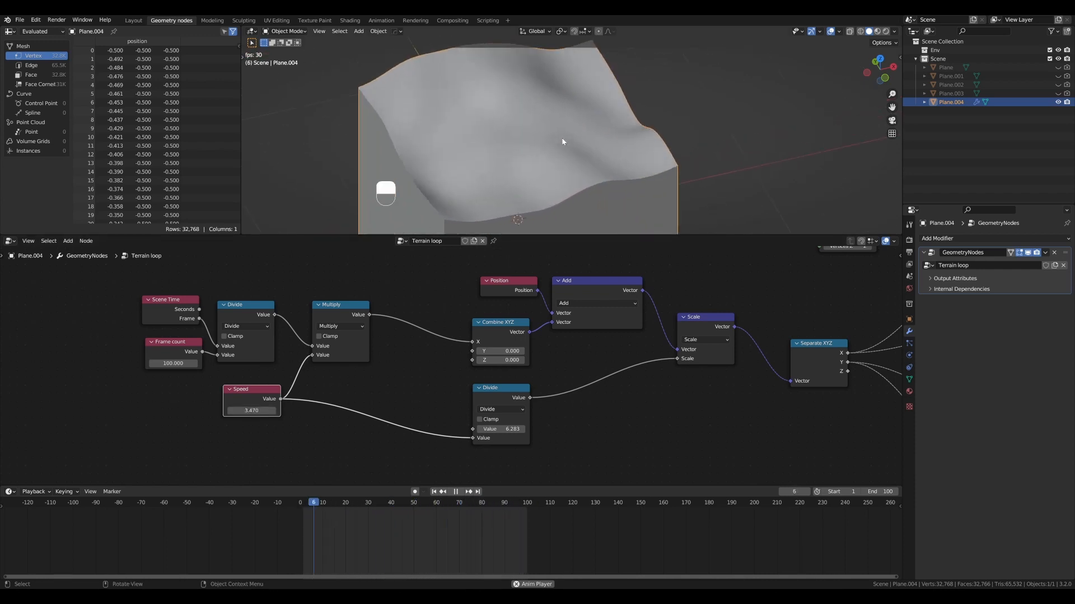
{"action": "scroll", "coordinate": [563, 142], "scroll_direction": "down", "scroll_amount": 7}
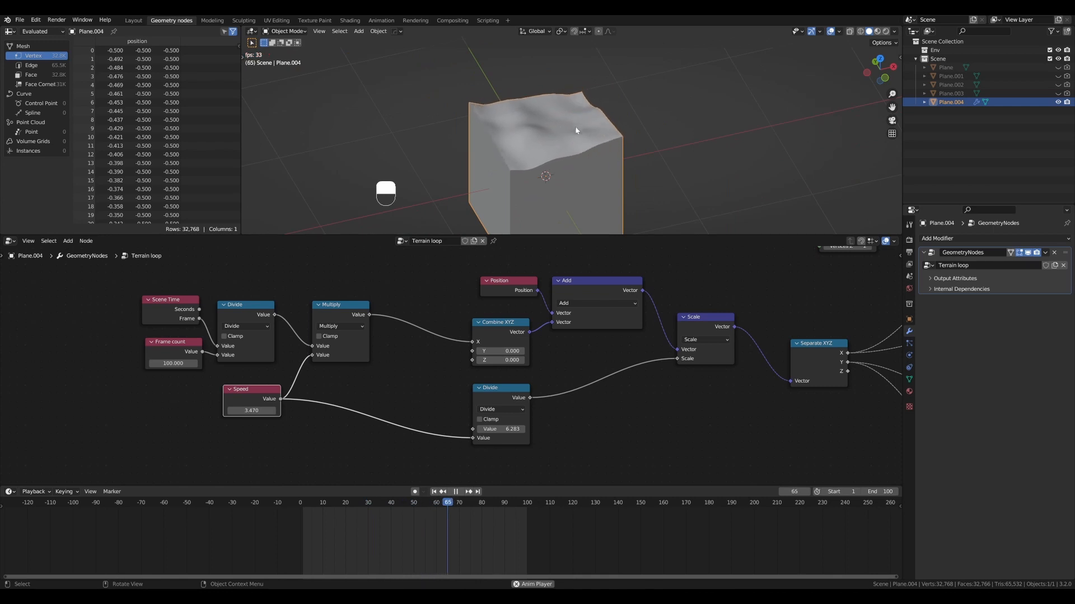
- Set the Speed value to 1 and inspect the looping terrain up close
{"action": "left_click", "coordinate": [249, 411]}
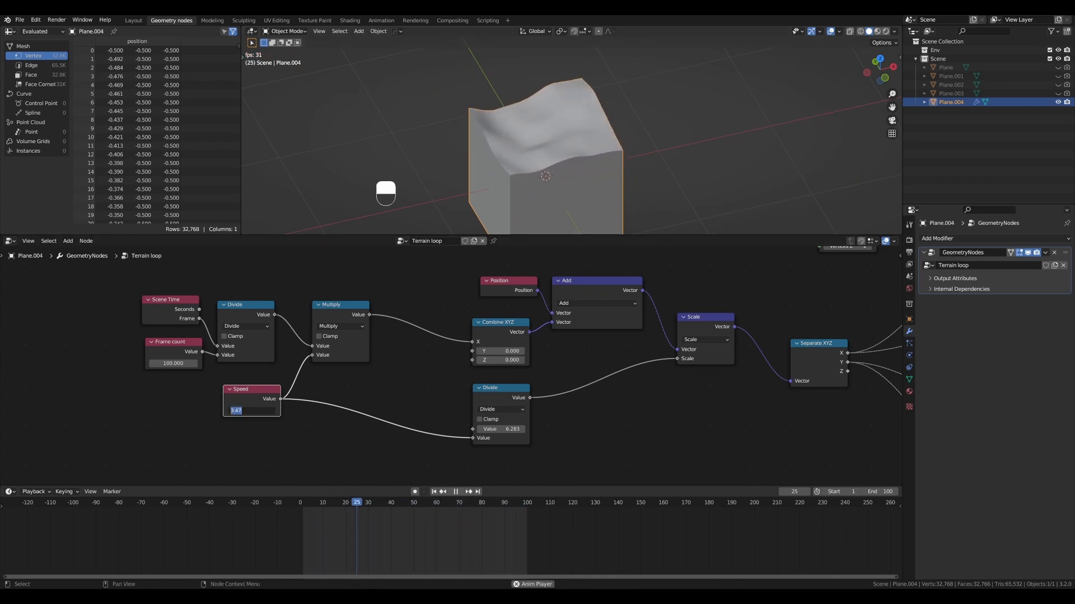
{"action": "type", "text": "1"}
{"action": "key", "text": "Return"}
{"action": "scroll", "coordinate": [521, 148], "scroll_direction": "up", "scroll_amount": 3}
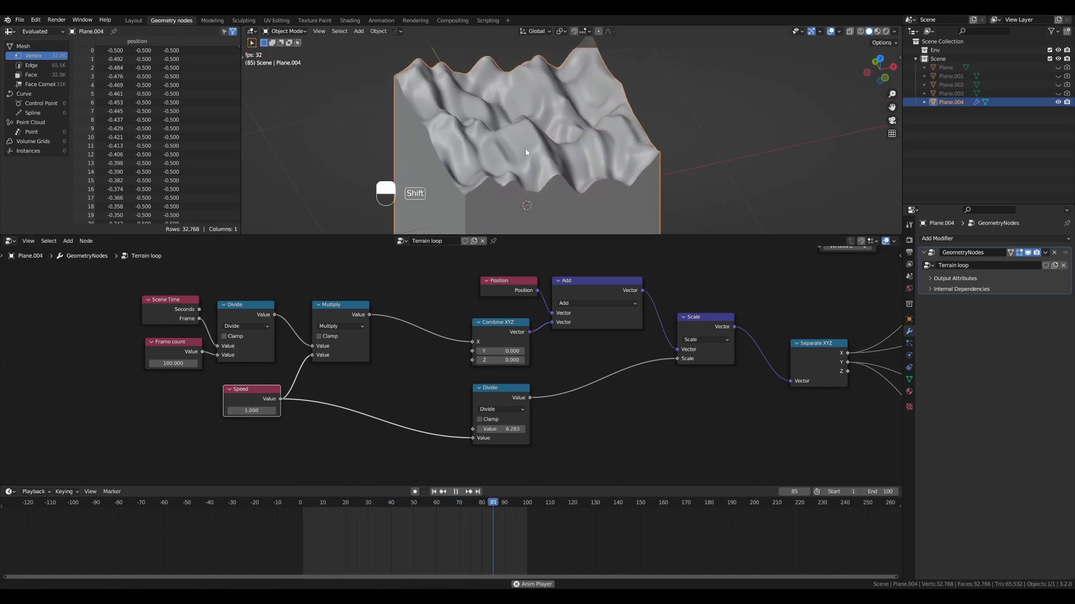
{"action": "scroll", "coordinate": [448, 358], "scroll_direction": "down", "scroll_amount": 2}
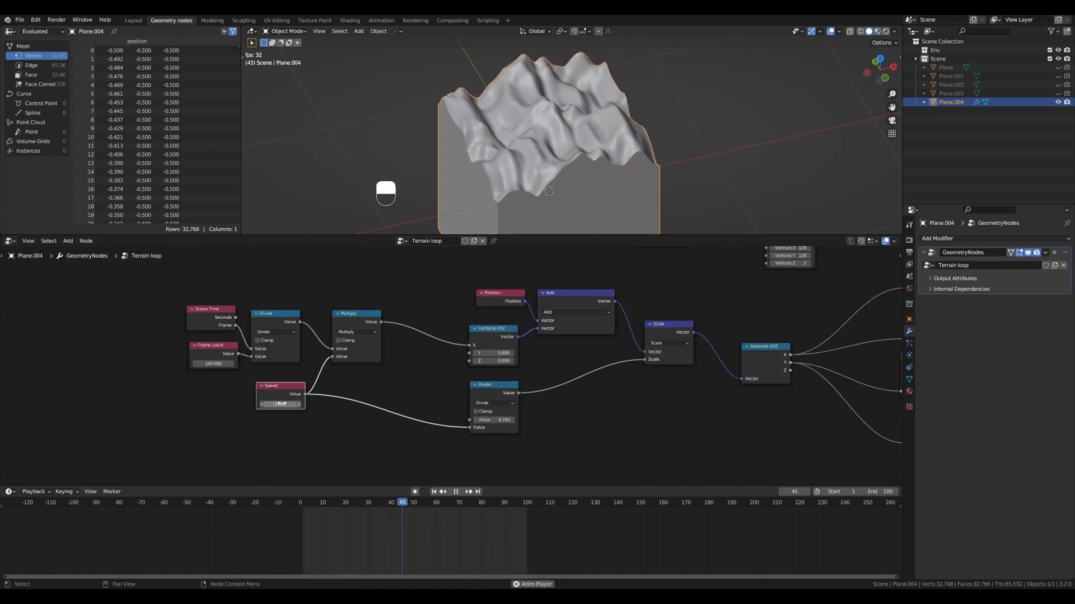
- Try a different Speed value during playback and restore it to 1
{"action": "left_click_drag", "start_coordinate": [280, 404], "coordinate": [349, 404]}
{"action": "left_click", "coordinate": [283, 405]}
{"action": "type", "text": "1"}
{"action": "key", "text": "Return"}
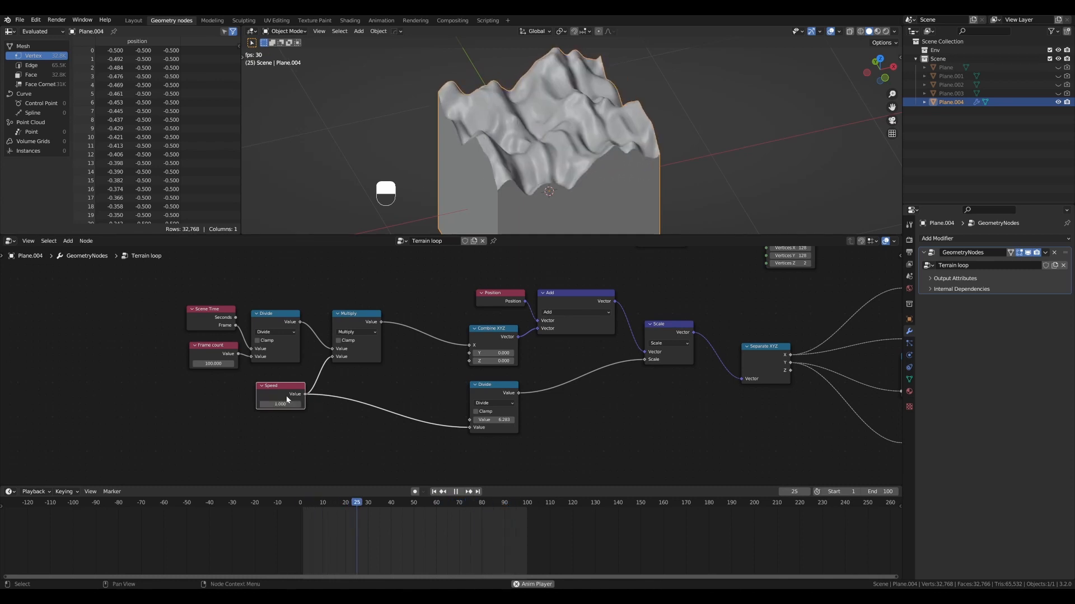
- Stop playback at frame 1 and shift the Divide node so it sits neatly below Combine XYZ
{"action": "scroll", "coordinate": [328, 399], "scroll_direction": "down", "scroll_amount": 1}
{"action": "scroll", "coordinate": [328, 399], "scroll_direction": "down", "scroll_amount": 2}
{"action": "middle_click_drag", "start_coordinate": [454, 385], "coordinate": [434, 383], "text": "shift"}
{"action": "left_click_drag", "start_coordinate": [434, 383], "coordinate": [433, 380]}
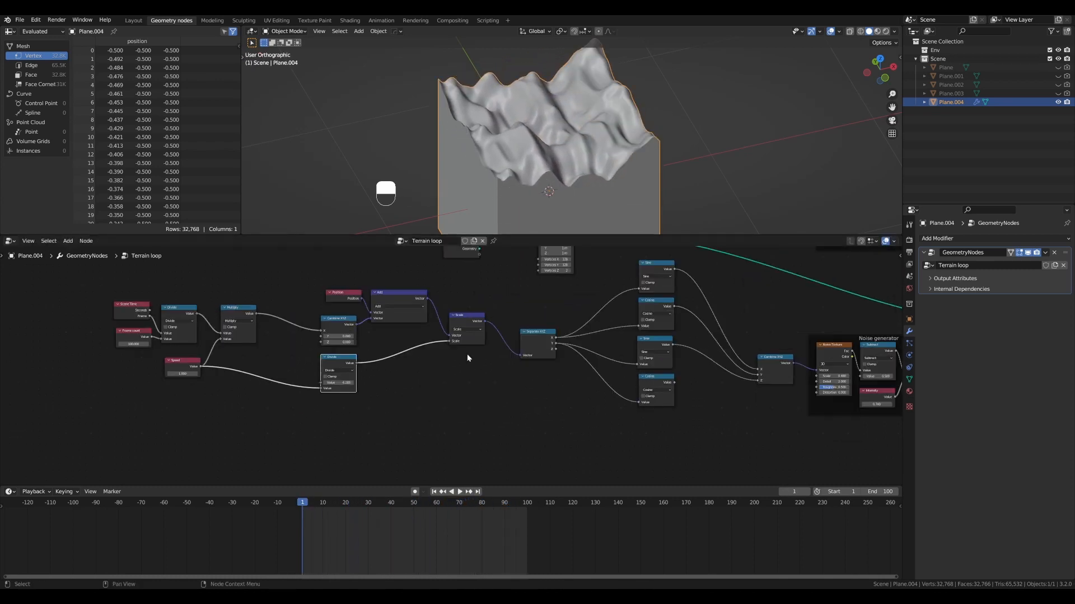
- Add a Math node feeding the Noise Texture's Scale input and set its operation to Multiply
{"action": "scroll", "coordinate": [650, 381], "scroll_direction": "down", "scroll_amount": 2}
{"action": "middle_click_drag", "start_coordinate": [654, 379], "coordinate": [614, 376], "text": "shift"}
{"action": "scroll", "coordinate": [727, 356], "scroll_direction": "up", "scroll_amount": 3}
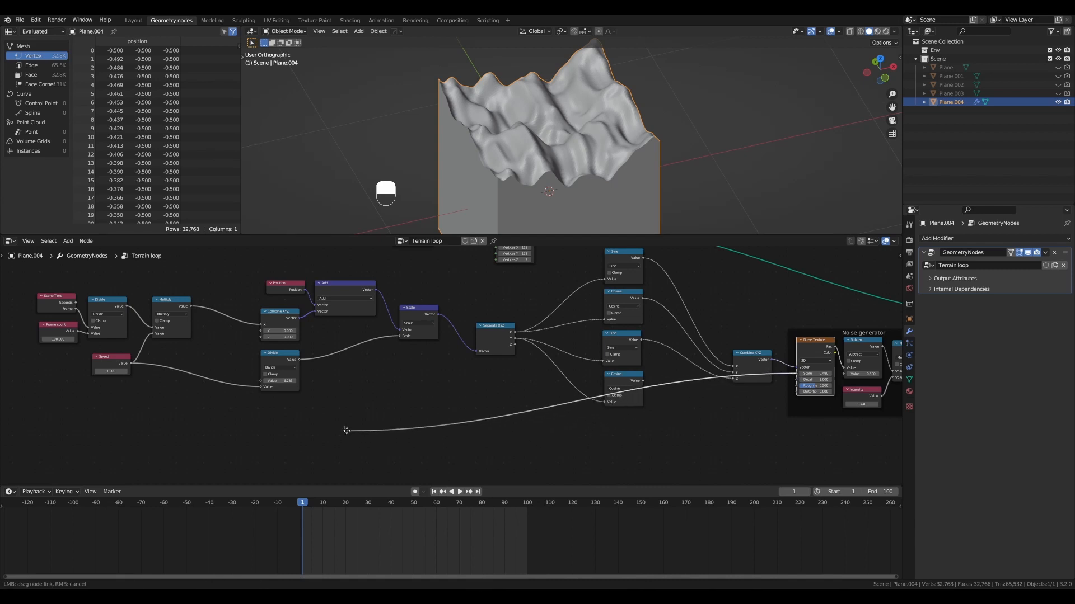
{"action": "left_click_drag", "start_coordinate": [346, 430], "coordinate": [346, 431]}
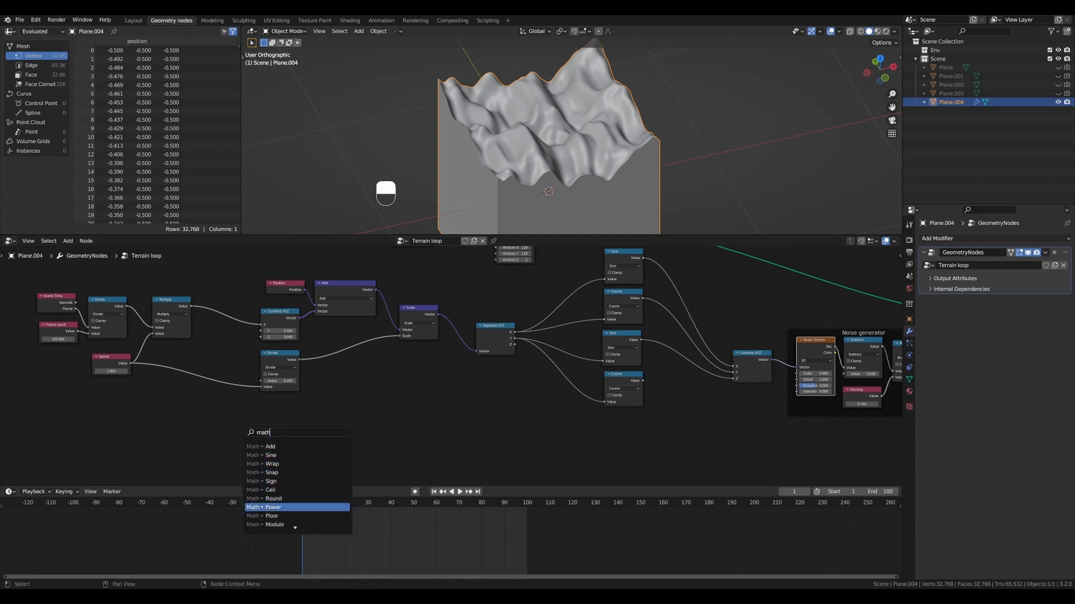
{"action": "key", "text": "Return"}
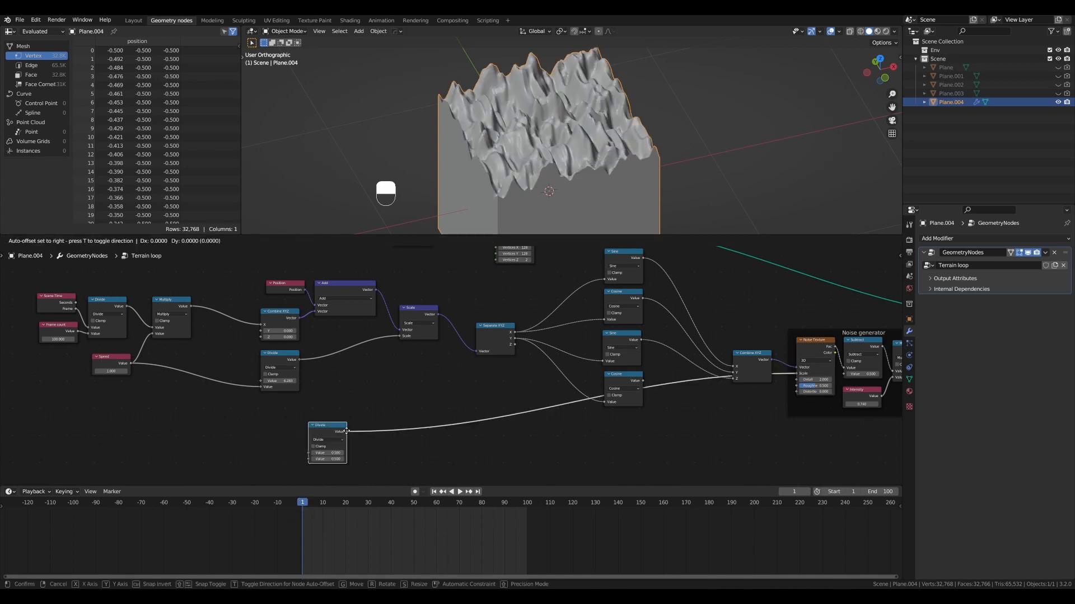
{"action": "left_click", "coordinate": [334, 419]}
{"action": "left_click", "coordinate": [321, 427]}
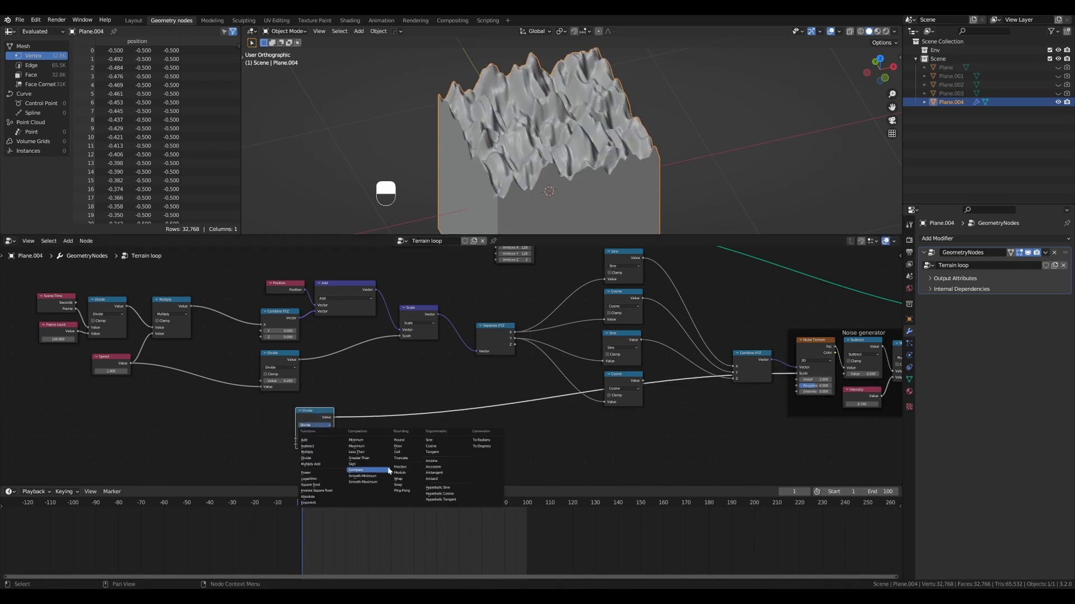
{"action": "left_click", "coordinate": [315, 452]}
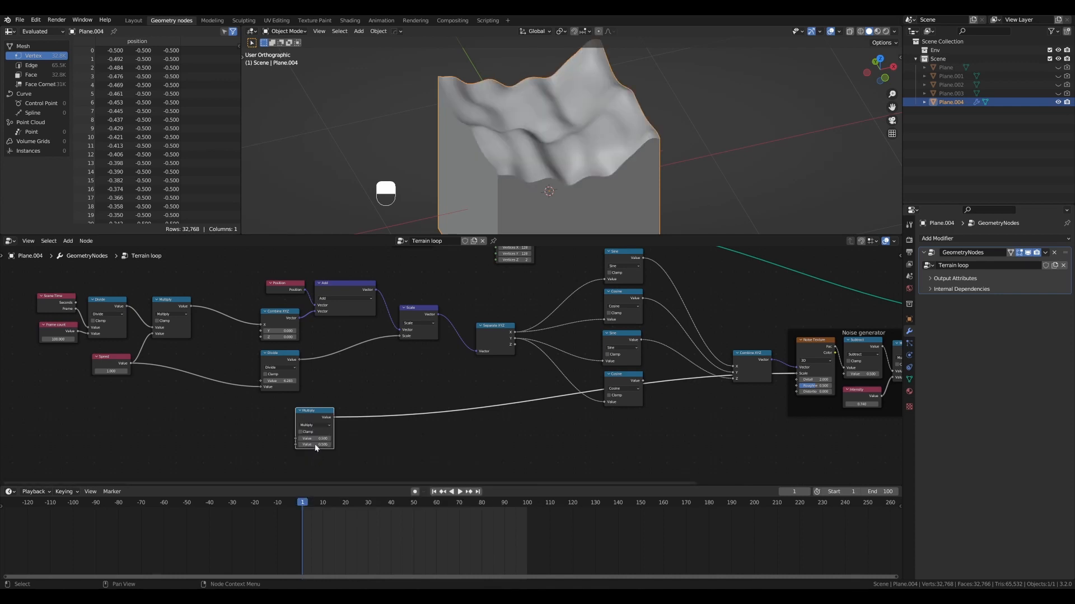
- Set both values of the new Multiply node to 1 and move the Speed node under Frame count
{"action": "key", "text": "Return"}
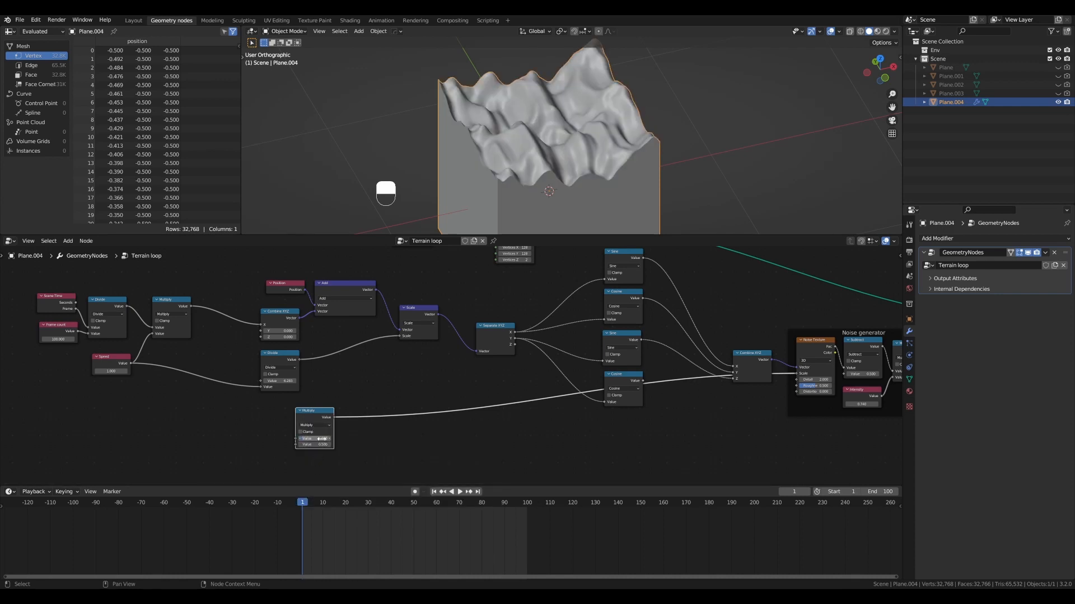
{"action": "scroll", "coordinate": [358, 356], "scroll_direction": "up", "scroll_amount": 2}
{"action": "middle_click_drag", "start_coordinate": [358, 356], "coordinate": [568, 352], "text": "shift"}
{"action": "left_click_drag", "start_coordinate": [270, 358], "coordinate": [221, 366]}
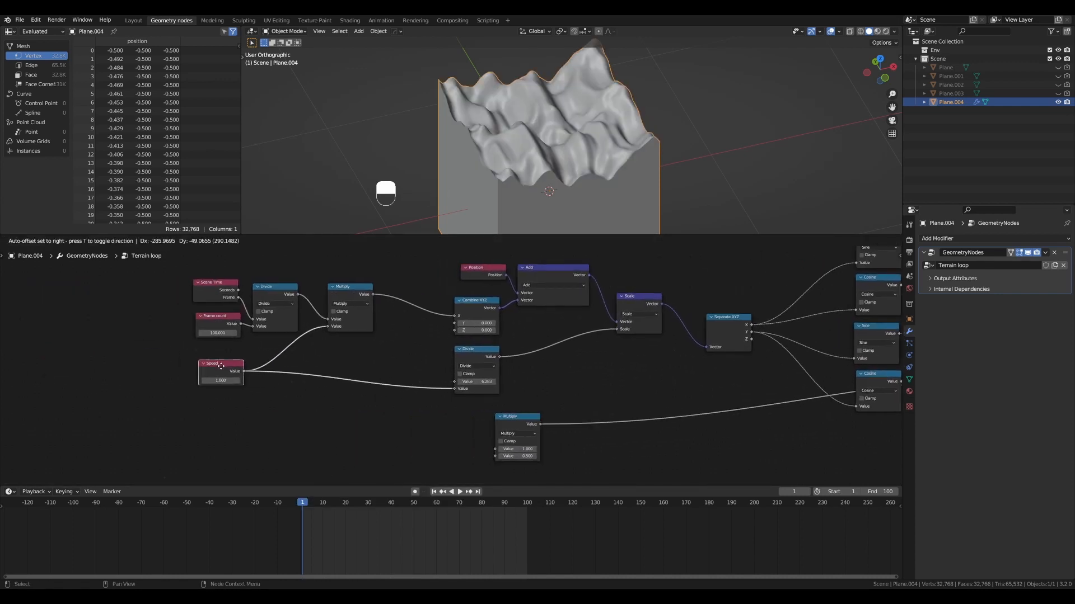
{"action": "type", "text": "1"}
{"action": "key", "text": "Return"}
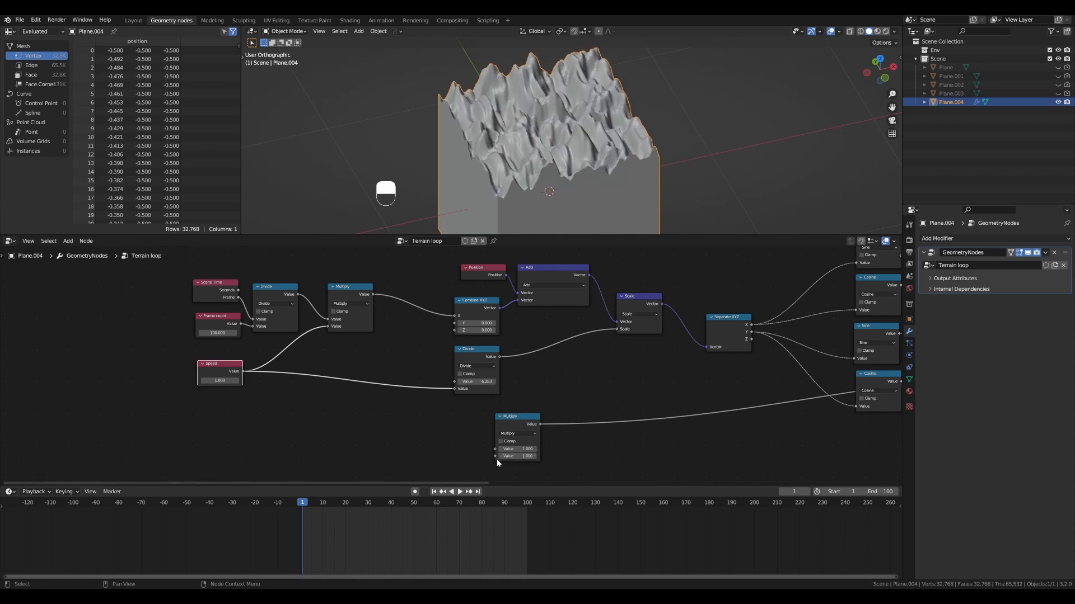
- Add a Value node feeding the new Multiply node's second input, label it Scale, and set it to 1
{"action": "left_click_drag", "start_coordinate": [495, 455], "coordinate": [249, 518]}
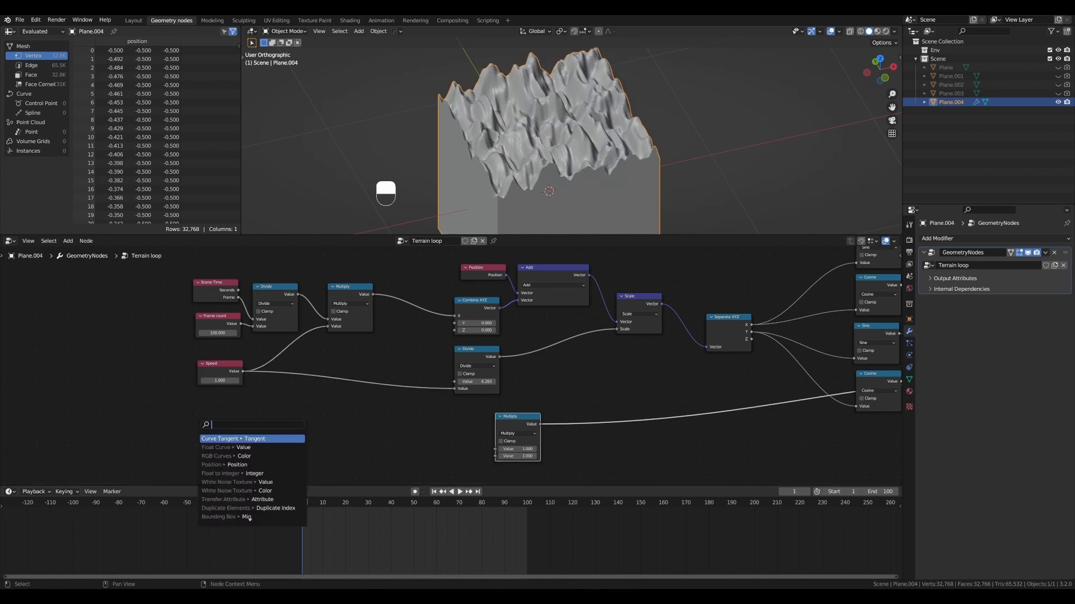
{"action": "type", "text": "value"}
{"action": "key", "text": "Return"}
{"action": "left_click", "coordinate": [278, 420]}
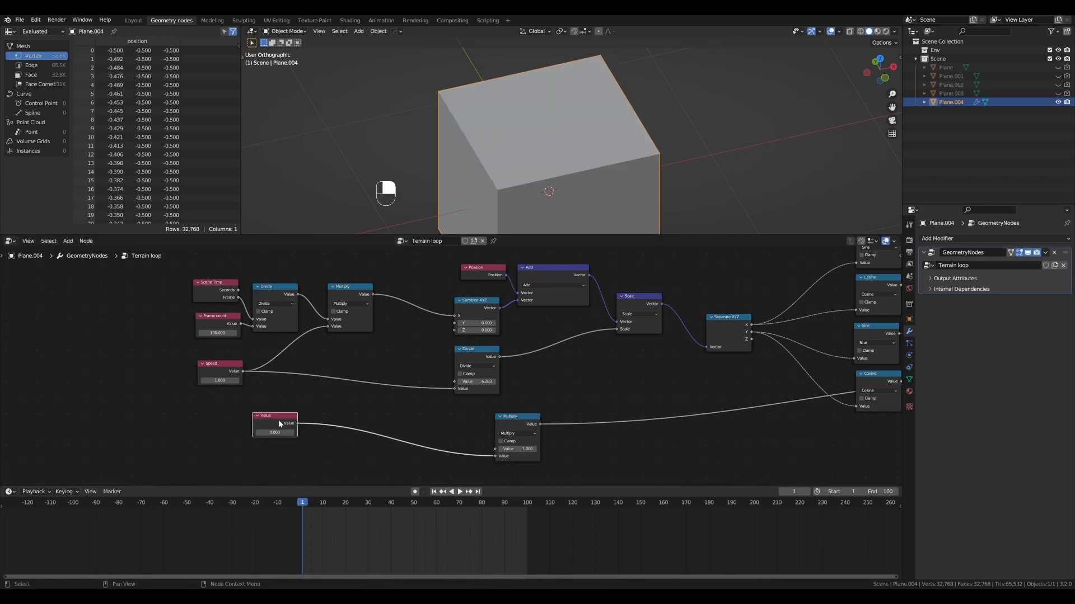
{"action": "key", "text": "F2"}
- Align the Scale node below Speed and Multiply below Divide, and connect Speed to Multiply's first value
{"action": "left_click_drag", "start_coordinate": [296, 421], "coordinate": [246, 426]}
{"action": "left_click_drag", "start_coordinate": [511, 417], "coordinate": [503, 414]}
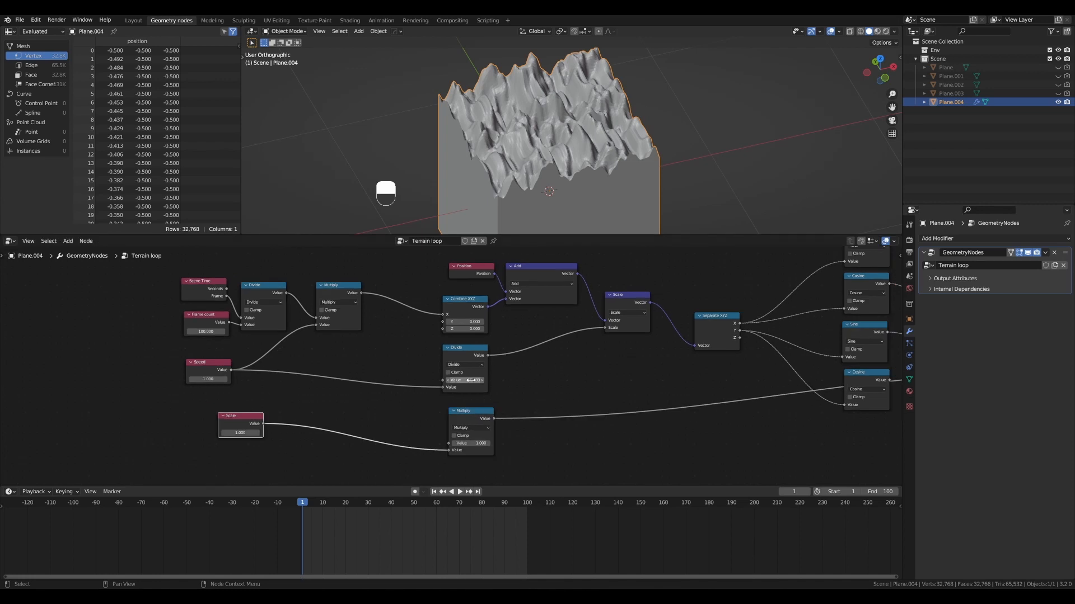
{"action": "left_click_drag", "start_coordinate": [256, 419], "coordinate": [222, 411]}
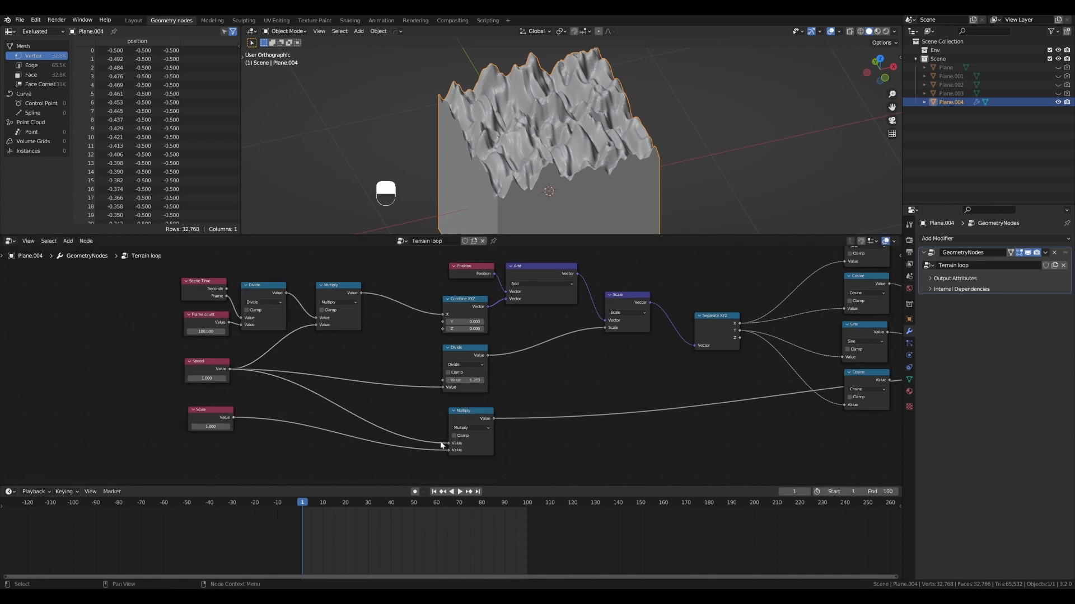
- Add a reroute to the link from the new Multiply to the Noise Texture's Scale, placing it below the nodes so the wire runs clear
{"action": "left_click_drag", "start_coordinate": [227, 409], "coordinate": [225, 405]}
{"action": "scroll", "coordinate": [470, 410], "scroll_direction": "up", "scroll_amount": 2}
{"action": "middle_click_drag", "start_coordinate": [571, 400], "coordinate": [544, 398], "text": "shift"}
{"action": "scroll", "coordinate": [442, 410], "scroll_direction": "down", "scroll_amount": 1}
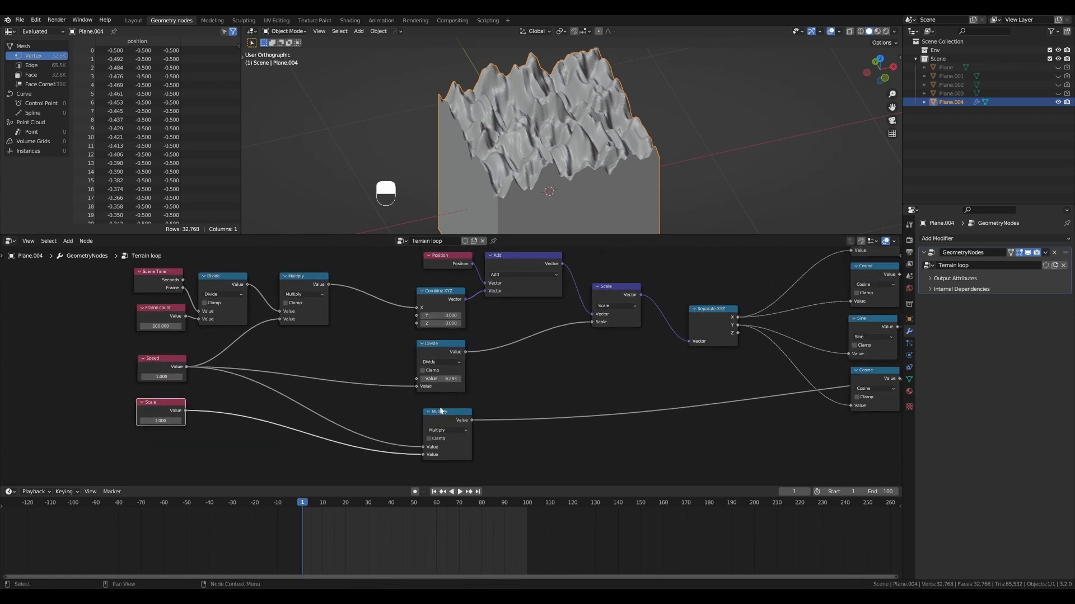
{"action": "scroll", "coordinate": [444, 412], "scroll_direction": "down", "scroll_amount": 3}
{"action": "middle_click_drag", "start_coordinate": [668, 391], "coordinate": [610, 389], "text": "shift"}
{"action": "scroll", "coordinate": [647, 401], "scroll_direction": "down", "scroll_amount": 1}
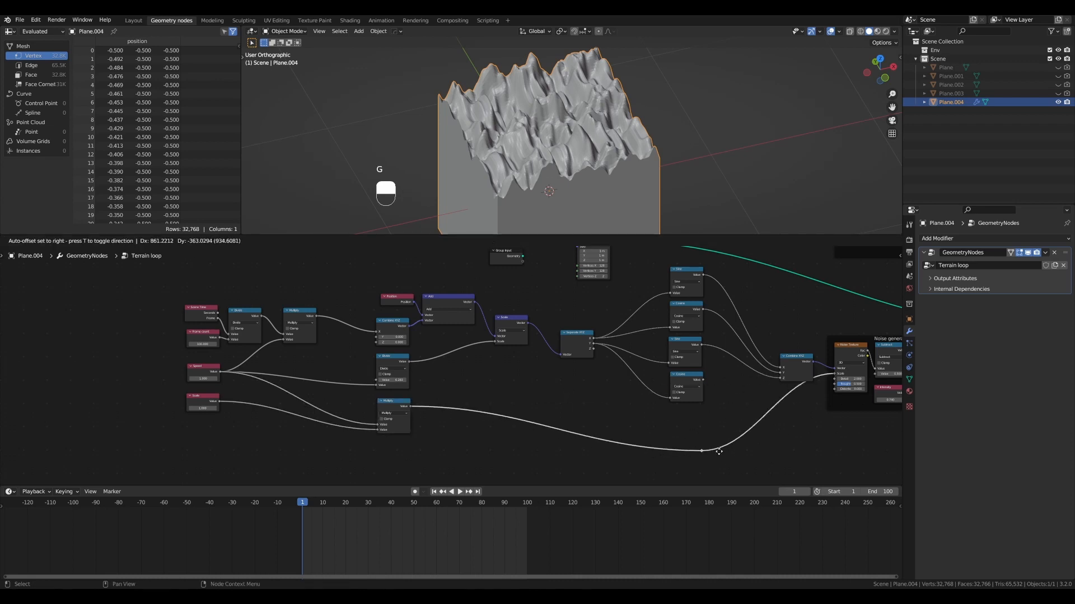
{"action": "left_click", "coordinate": [781, 438]}
{"action": "scroll", "coordinate": [773, 412], "scroll_direction": "up", "scroll_amount": 1}
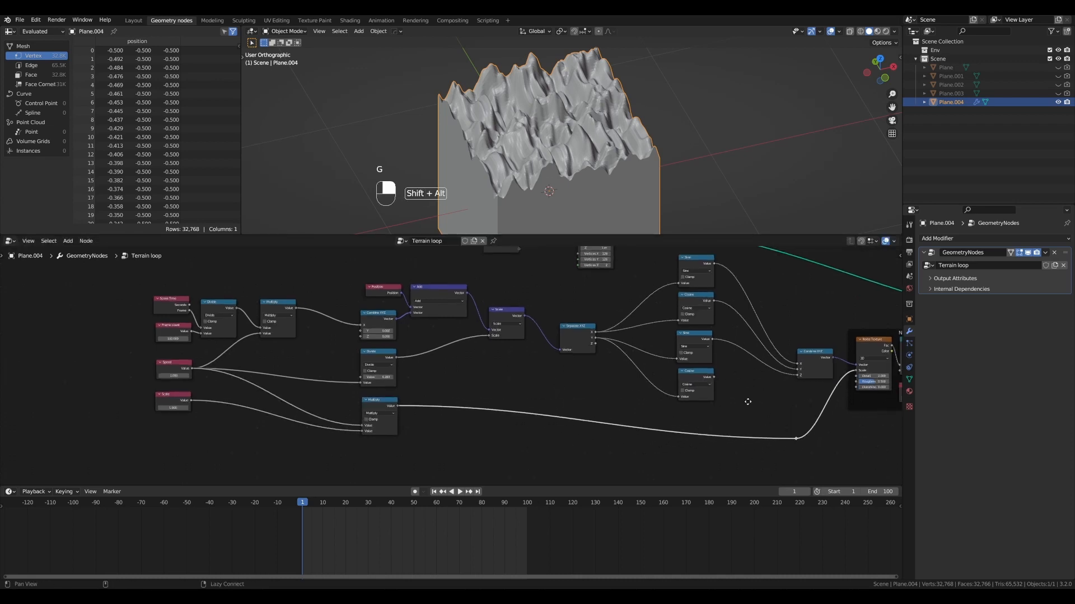
{"action": "middle_click_drag", "start_coordinate": [748, 402], "coordinate": [645, 387]}
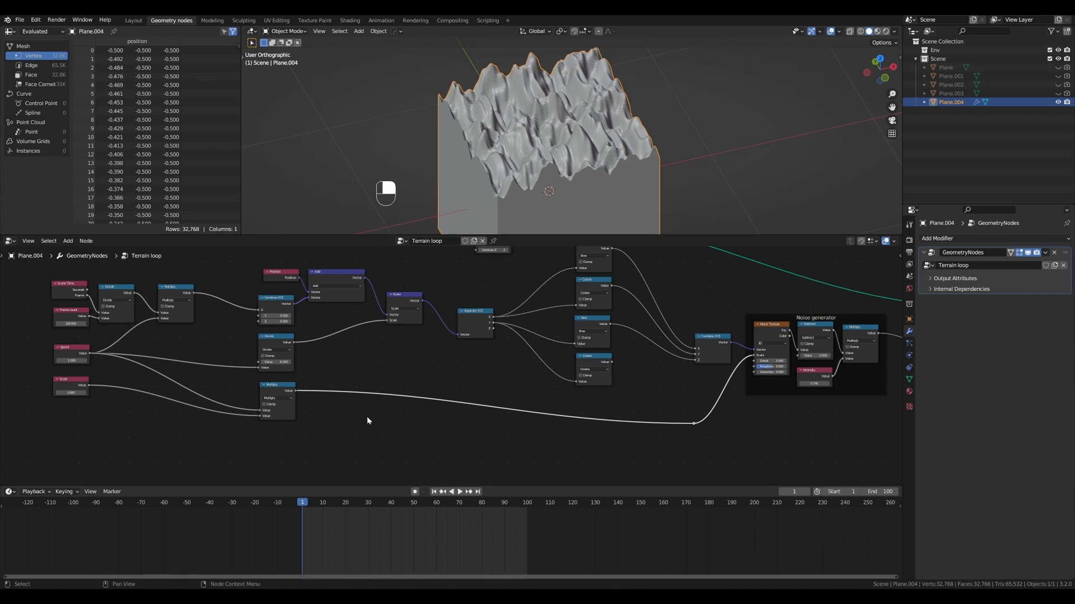
- Play the animation and raise the Speed value to 3.72
{"action": "key", "text": "shift+space"}
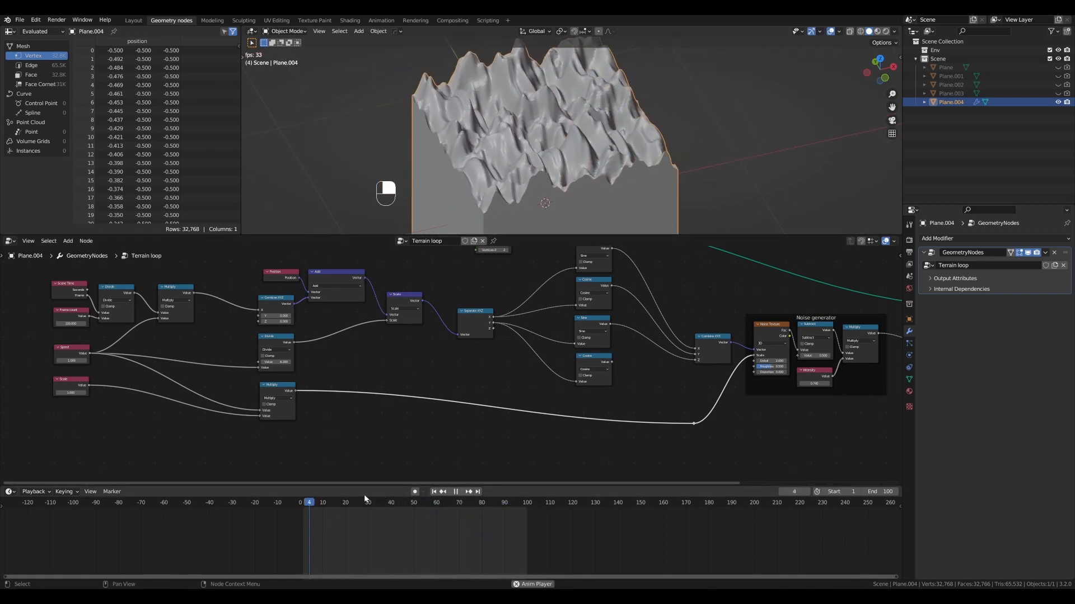
{"action": "scroll", "coordinate": [89, 358], "scroll_direction": "up", "scroll_amount": 5}
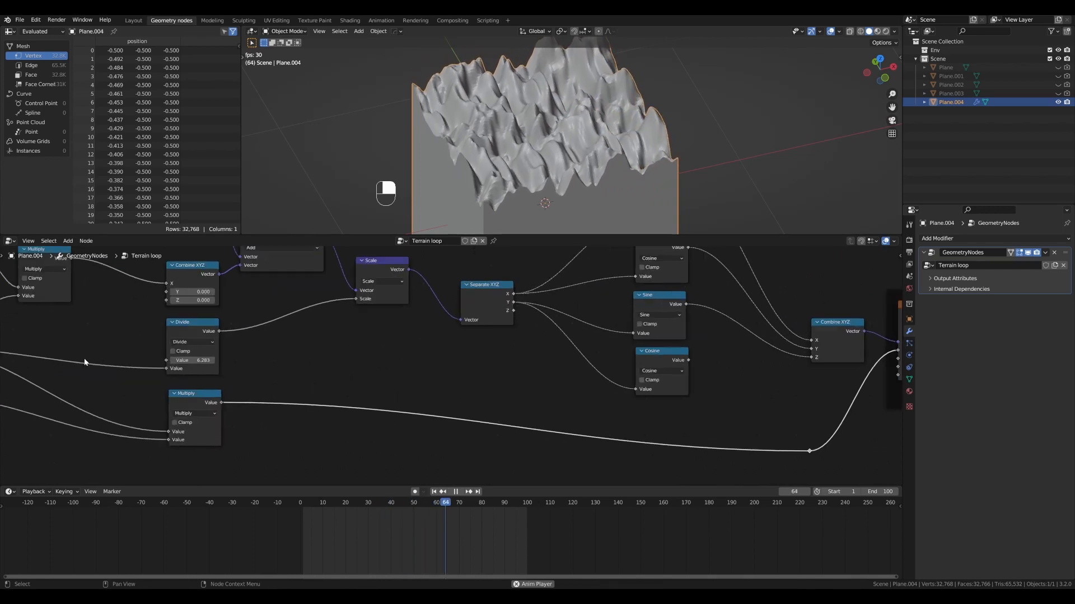
{"action": "left_click_drag", "start_coordinate": [85, 354], "coordinate": [524, 347], "text": "alt+shift"}
{"action": "scroll", "coordinate": [436, 364], "scroll_direction": "up", "scroll_amount": 2}
{"action": "left_click_drag", "start_coordinate": [311, 345], "coordinate": [380, 345], "text": "shift"}
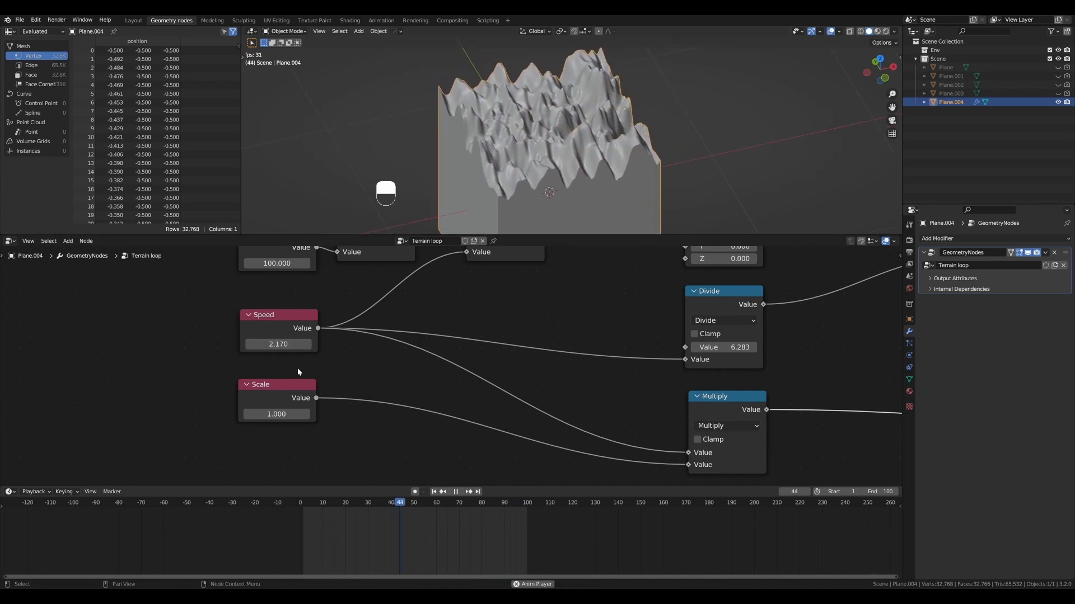
{"action": "mouse_move", "coordinate": [292, 345]}
{"action": "left_mouse_down"}
{"action": "mouse_move", "coordinate": [306, 345]}
{"action": "mouse_move", "coordinate": [278, 344]}
{"action": "left_mouse_up"}
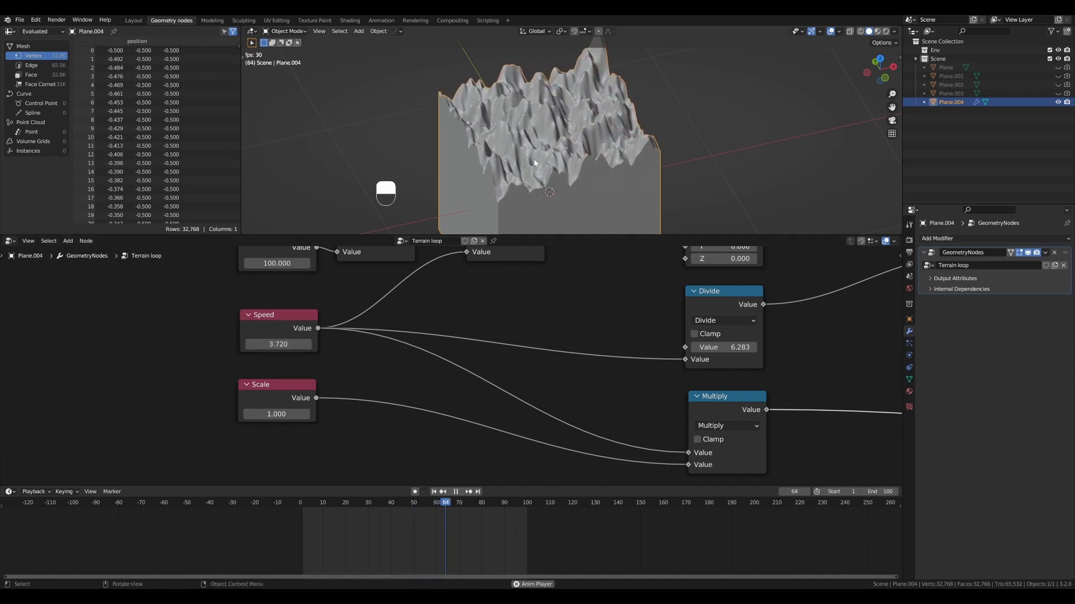
- Set the Speed value back to 1 and lower the Scale value to 0.47
{"action": "left_click", "coordinate": [278, 345]}
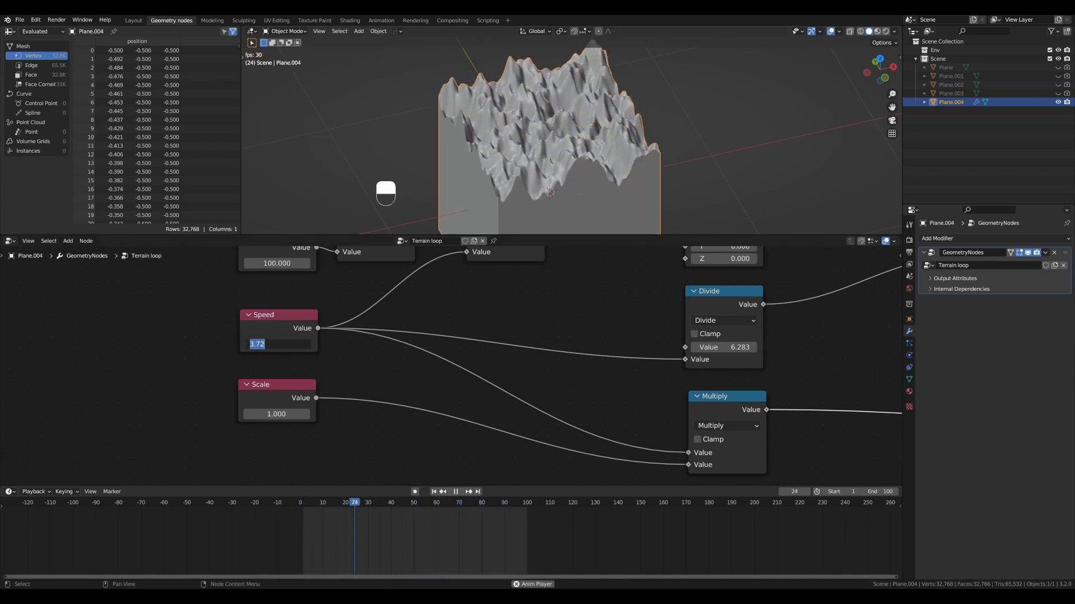
{"action": "type", "text": "1"}
{"action": "key", "text": "Return"}
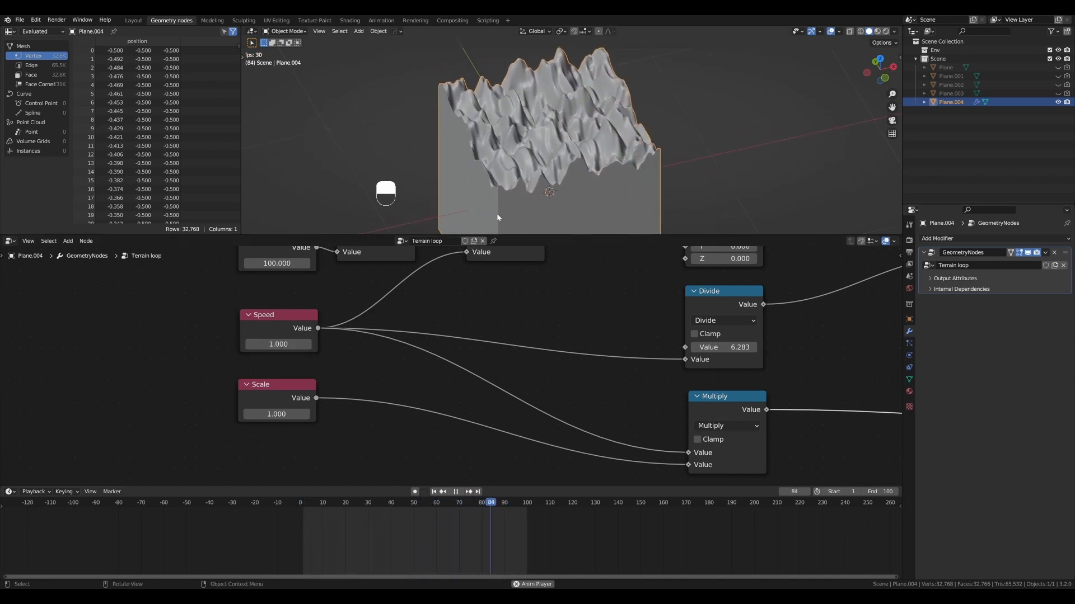
{"action": "left_click_drag", "start_coordinate": [274, 414], "coordinate": [262, 415], "text": "shift"}
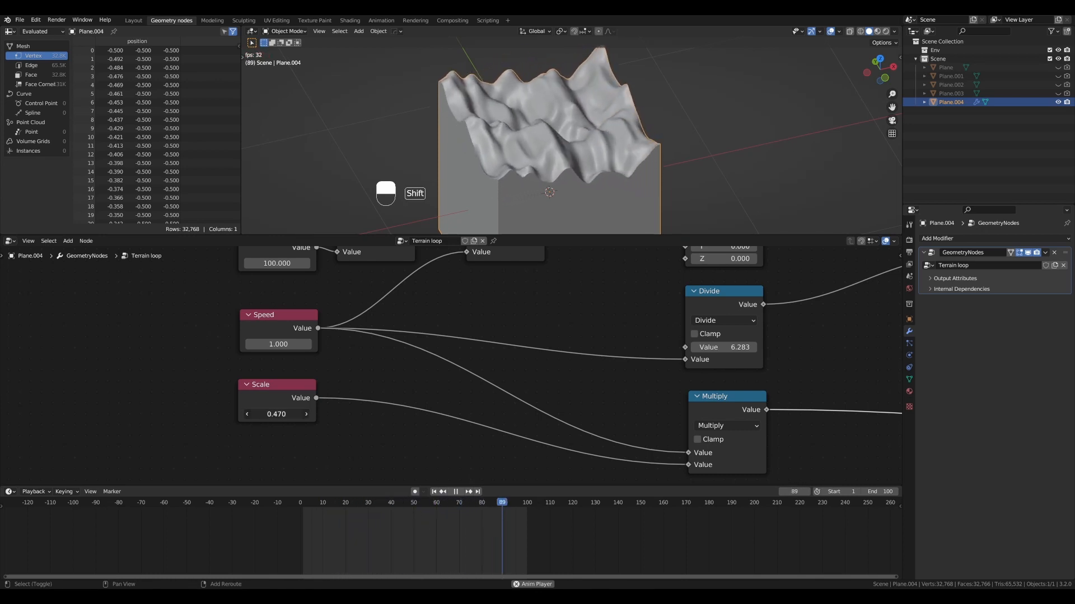
- Test faster terrain movement by setting Speed to 2 and then to 4.4
{"action": "left_click", "coordinate": [284, 346]}
{"action": "type", "text": "2"}
{"action": "key", "text": "Return"}
{"action": "left_click", "coordinate": [284, 345]}
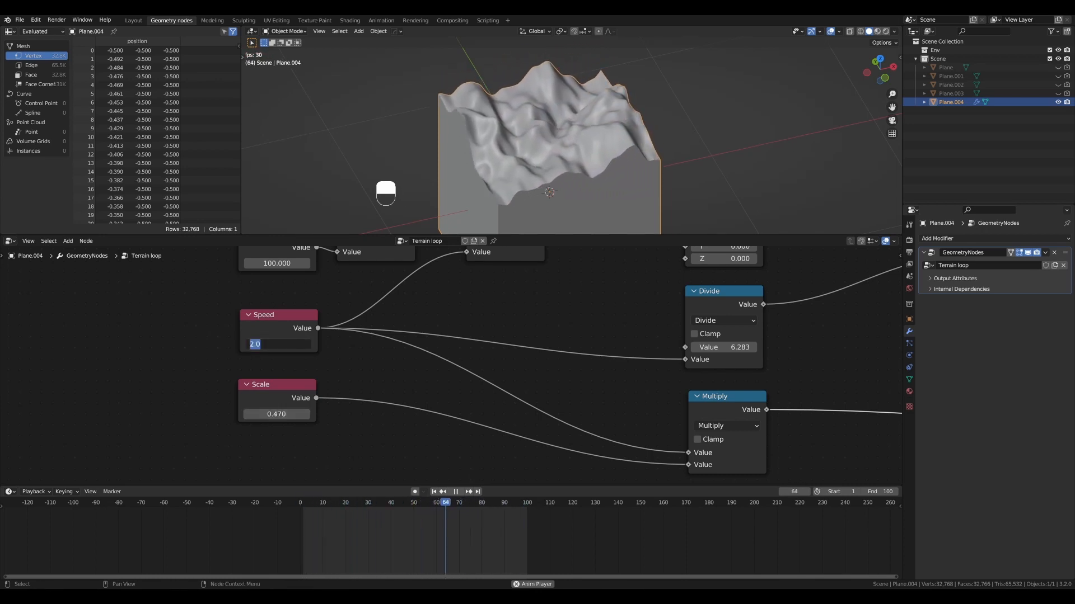
{"action": "type", "text": "4.4"}
{"action": "key", "text": "Return"}
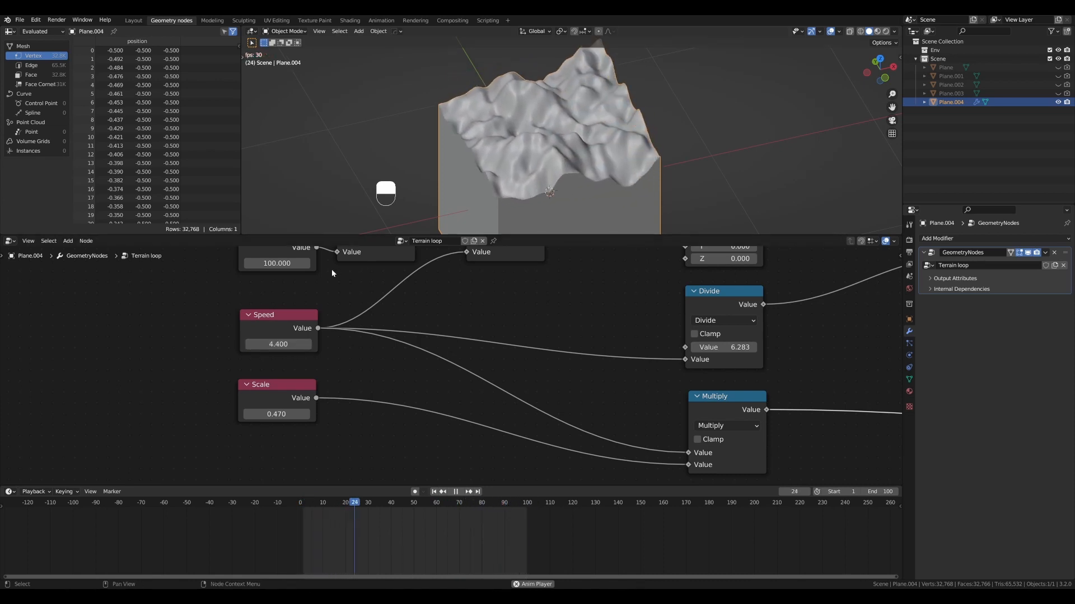
- Return Speed to 1 and set the Scale value to 0.5
{"action": "scroll", "coordinate": [456, 271], "scroll_direction": "down", "scroll_amount": 1}
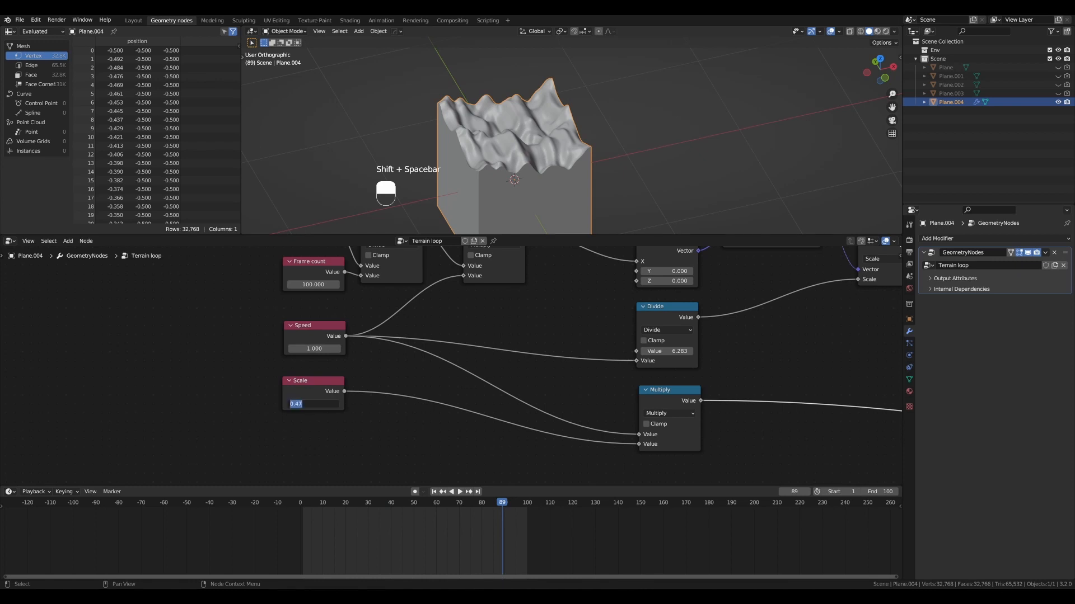
{"action": "scroll", "coordinate": [532, 168], "scroll_direction": "up", "scroll_amount": 3}
{"action": "left_click", "coordinate": [305, 403]}
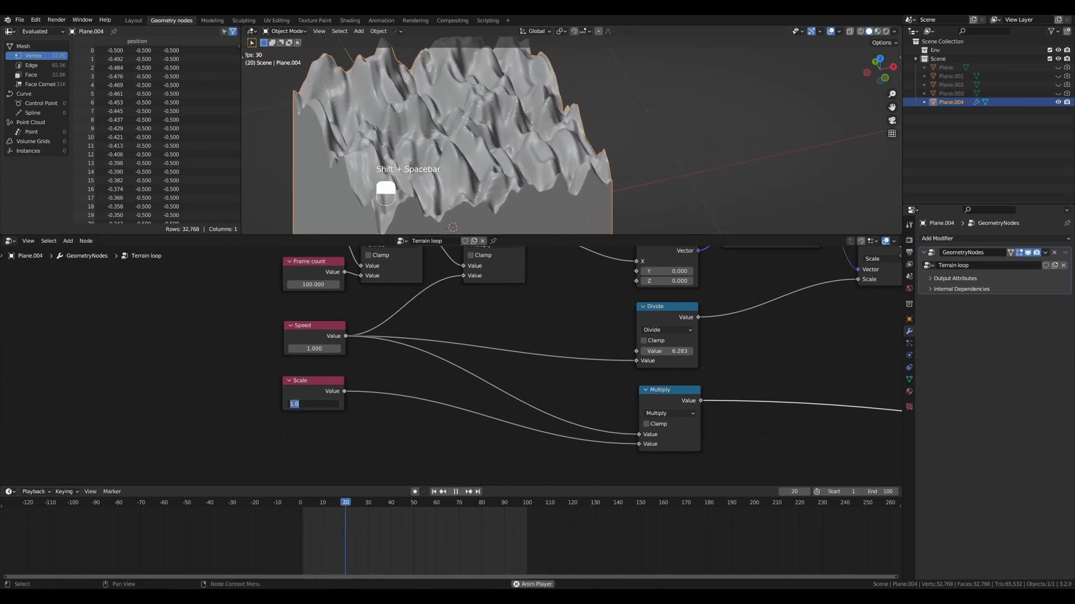
{"action": "type", "text": "0.5"}
{"action": "key", "text": "Return"}
{"action": "scroll", "coordinate": [529, 169], "scroll_direction": "down", "scroll_amount": 3}
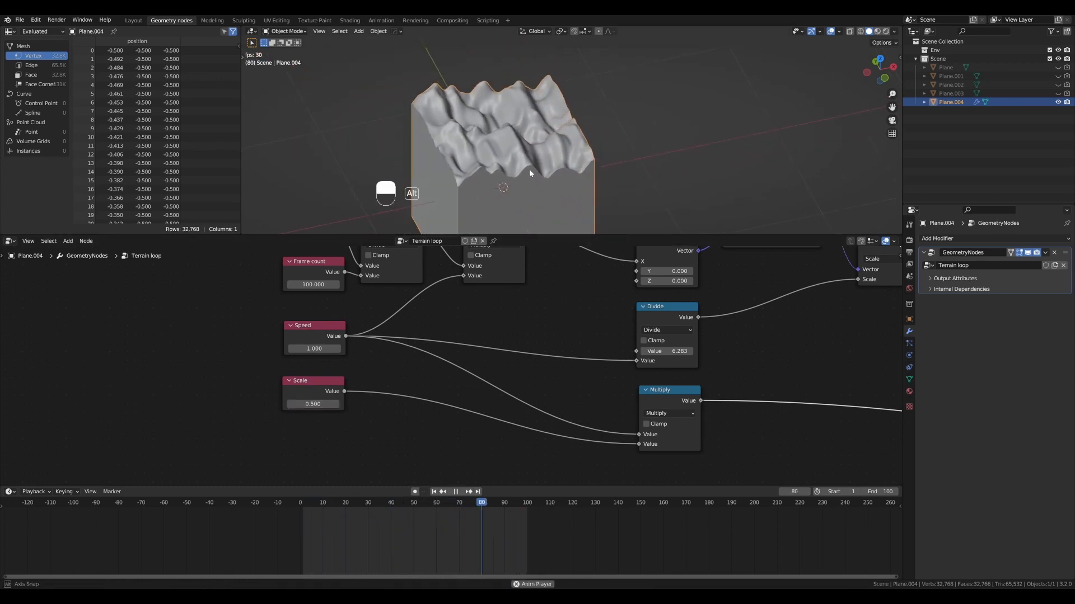
- Set the Intensity value in the Noise generator frame to 0.87
{"action": "scroll", "coordinate": [787, 330], "scroll_direction": "down", "scroll_amount": 2}
{"action": "left_click_drag", "start_coordinate": [789, 331], "coordinate": [371, 337], "text": "alt+shift"}
{"action": "left_click_drag", "start_coordinate": [676, 355], "coordinate": [262, 340], "text": "alt+shift"}
{"action": "scroll", "coordinate": [515, 353], "scroll_direction": "up", "scroll_amount": 1}
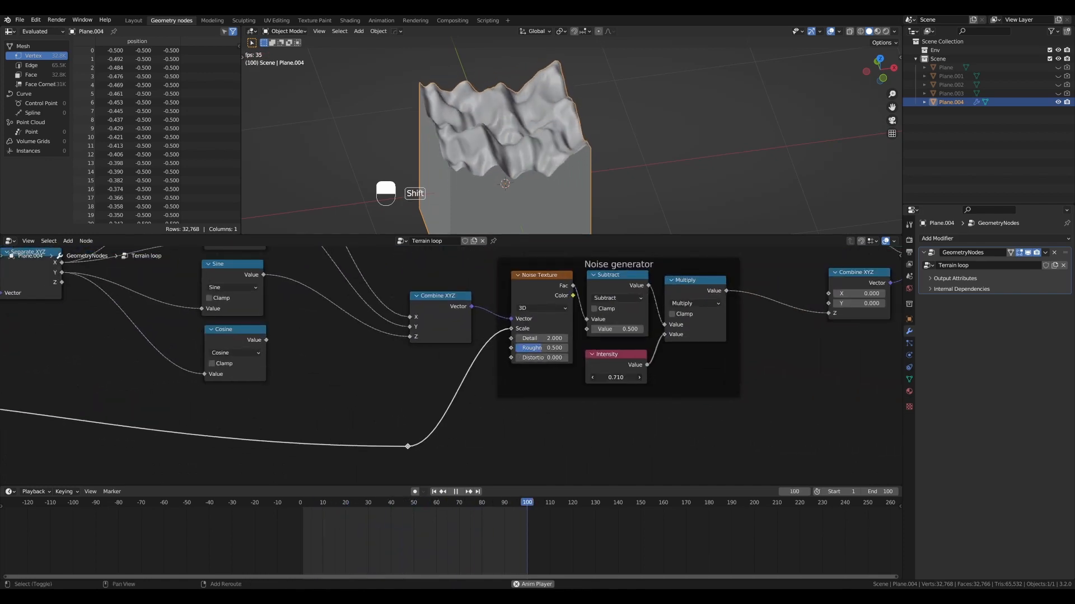
{"action": "mouse_move", "coordinate": [615, 378]}
{"action": "left_mouse_down", "text": "shift"}
{"action": "mouse_move", "coordinate": [653, 378]}
{"action": "mouse_move", "coordinate": [614, 377]}
{"action": "left_mouse_up", "text": "shift"}
{"action": "scroll", "coordinate": [350, 329], "scroll_direction": "down", "scroll_amount": 4}
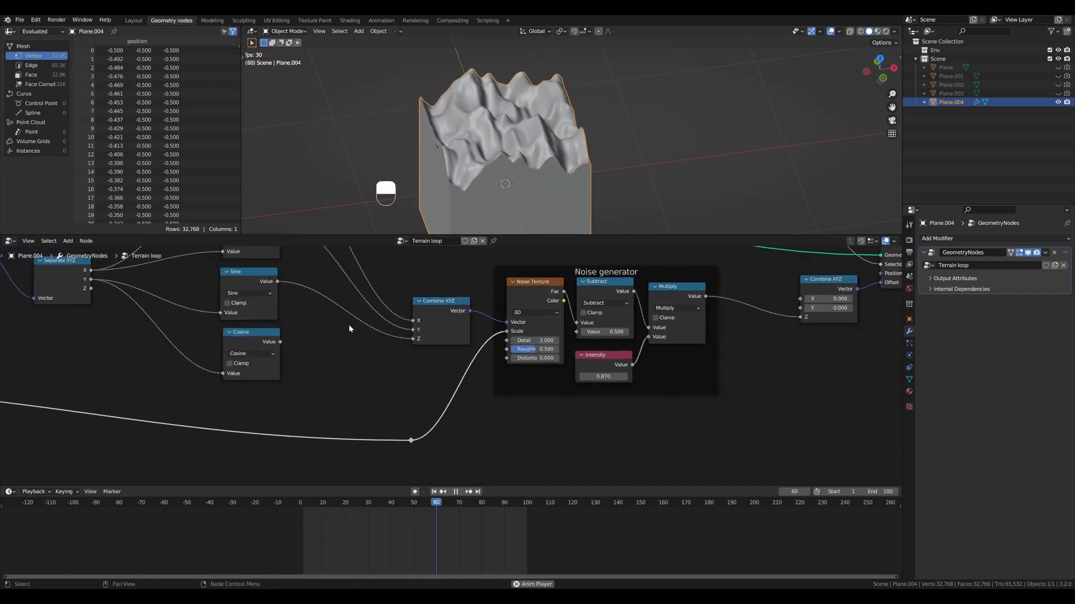
- Lower the Scale value node to 0.37
{"action": "left_click_drag", "start_coordinate": [221, 337], "coordinate": [686, 336], "text": "alt+shift"}
{"action": "left_click_drag", "start_coordinate": [354, 348], "coordinate": [653, 337], "text": "alt+shift"}
{"action": "scroll", "coordinate": [487, 337], "scroll_direction": "up", "scroll_amount": 2}
{"action": "scroll", "coordinate": [487, 338], "scroll_direction": "up", "scroll_amount": 1}
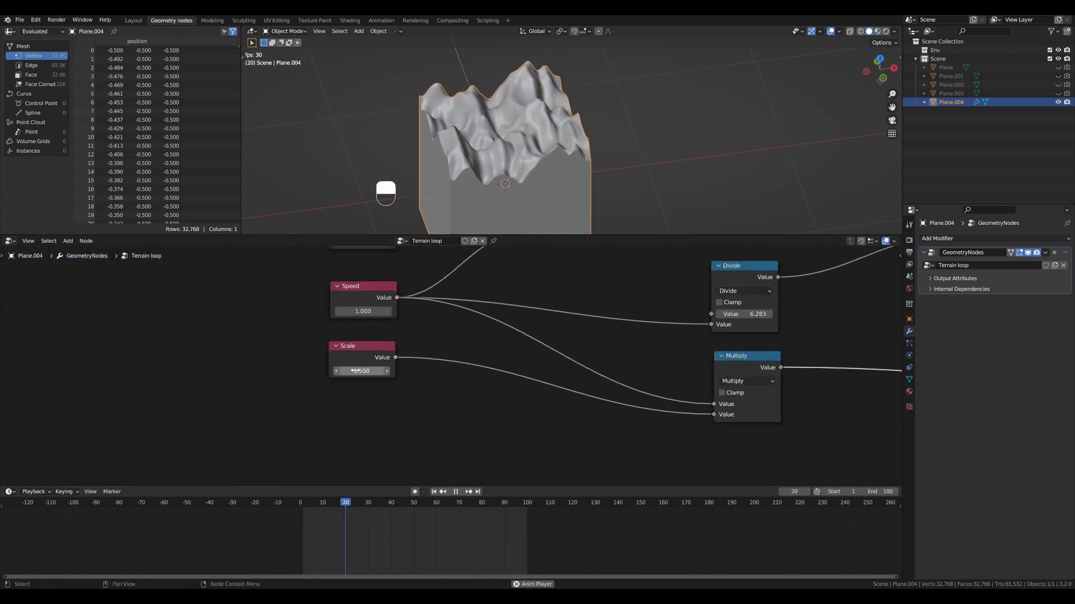
{"action": "left_click_drag", "start_coordinate": [361, 371], "coordinate": [381, 371], "text": "shift"}
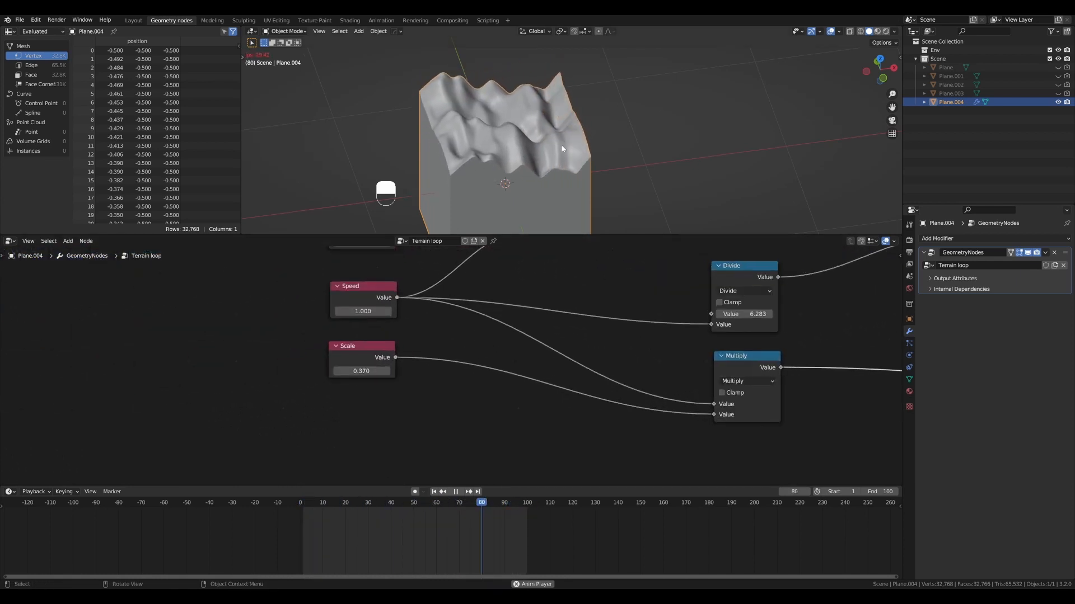
- Examine the animated terrain's surface and edges from several angles and distances during playback
{"action": "mouse_move", "coordinate": [564, 147]}
{"action": "left_mouse_down", "text": "alt"}
{"action": "mouse_move", "coordinate": [625, 137]}
{"action": "mouse_move", "coordinate": [538, 148]}
{"action": "mouse_move", "coordinate": [555, 155]}
{"action": "mouse_move", "coordinate": [549, 128]}
{"action": "mouse_move", "coordinate": [565, 157]}
{"action": "left_mouse_up", "text": "alt"}
{"action": "scroll", "coordinate": [538, 149], "scroll_direction": "up", "scroll_amount": 2}
{"action": "scroll", "coordinate": [556, 155], "scroll_direction": "down", "scroll_amount": 2}
{"action": "scroll", "coordinate": [574, 153], "scroll_direction": "down", "scroll_amount": 1}
{"action": "left_click_drag", "start_coordinate": [566, 156], "coordinate": [607, 162], "text": "alt+shift"}
{"action": "scroll", "coordinate": [615, 156], "scroll_direction": "up", "scroll_amount": 2}
{"action": "left_click_drag", "start_coordinate": [607, 162], "coordinate": [585, 139], "text": "alt"}
{"action": "scroll", "coordinate": [585, 138], "scroll_direction": "down", "scroll_amount": 1}
{"action": "left_click_drag", "start_coordinate": [585, 139], "coordinate": [555, 140], "text": "alt+shift"}
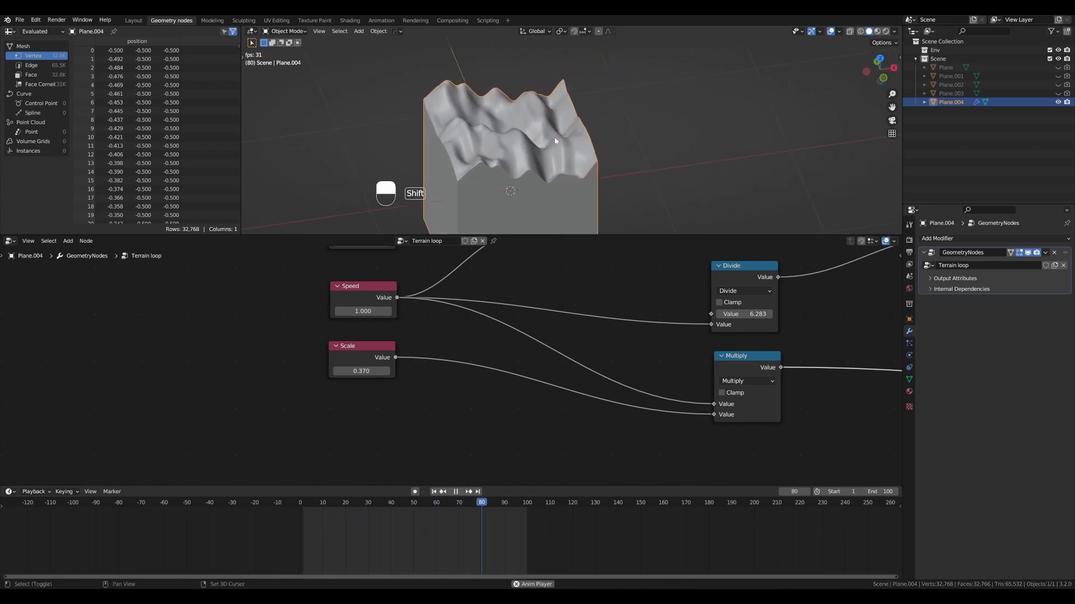
- Duplicate the terrain plane and place the copy along the X axis, edge to edge with the original
{"action": "key", "text": "shift+d"}
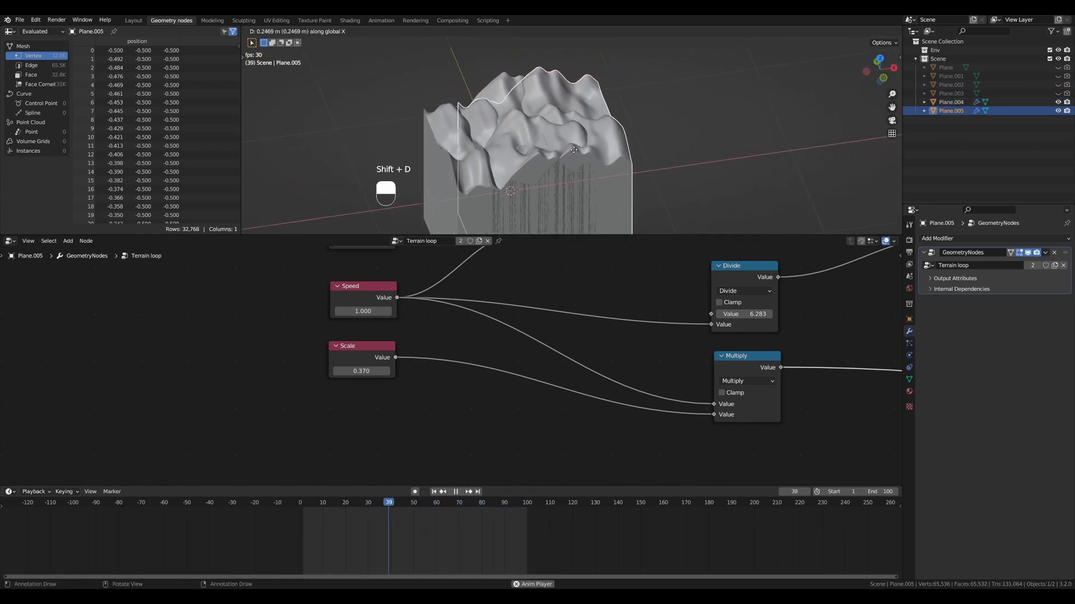
{"action": "left_click", "coordinate": [633, 143]}
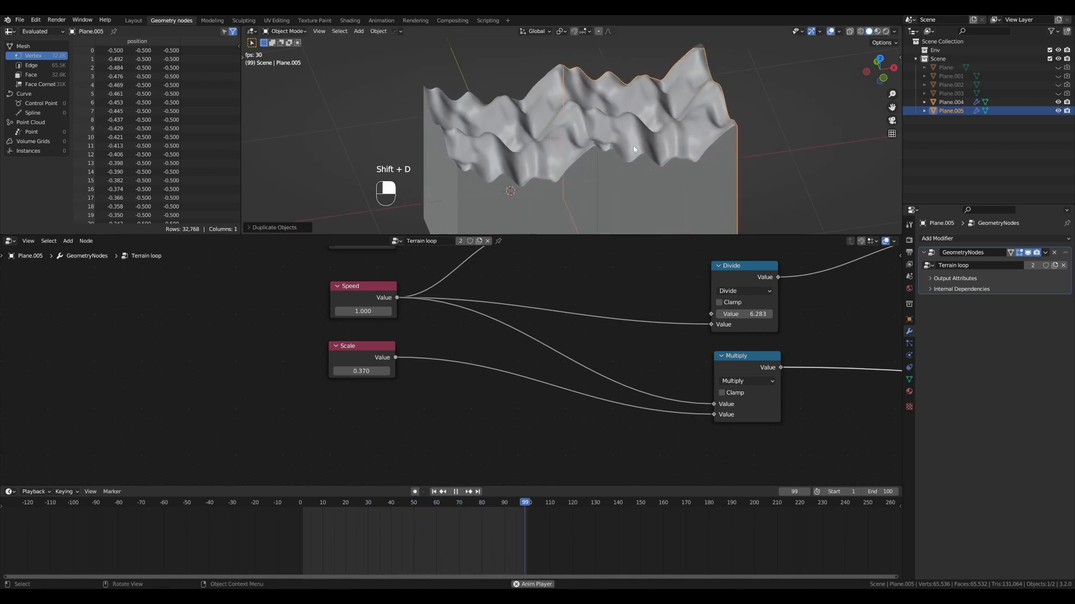
{"action": "left_click", "coordinate": [748, 130]}
{"action": "scroll", "coordinate": [621, 143], "scroll_direction": "up", "scroll_amount": 2}
{"action": "left_click_drag", "start_coordinate": [635, 131], "coordinate": [577, 144], "text": "alt+shift"}
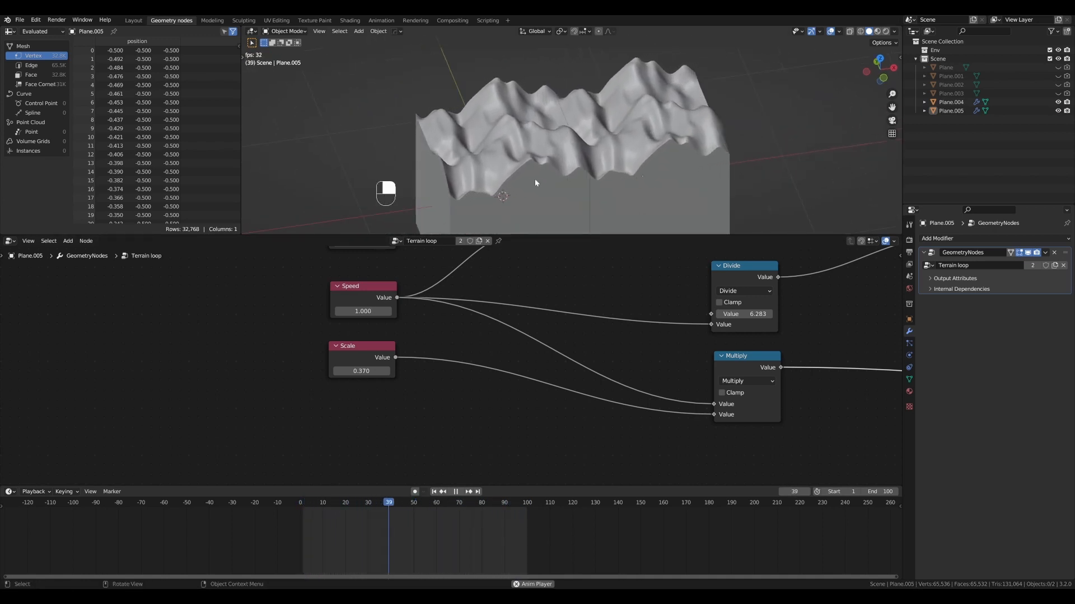
- Set Speed to 2, then reduce it to 1.56, and examine the seam between the two terrain tiles
{"action": "left_click", "coordinate": [362, 311]}
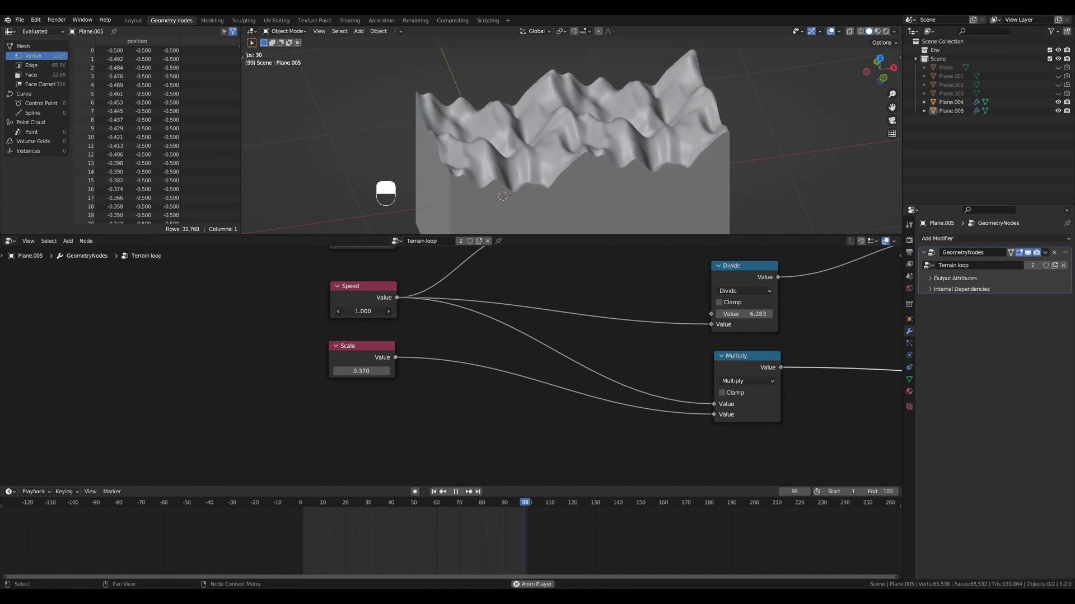
{"action": "type", "text": "2"}
{"action": "key", "text": "Return"}
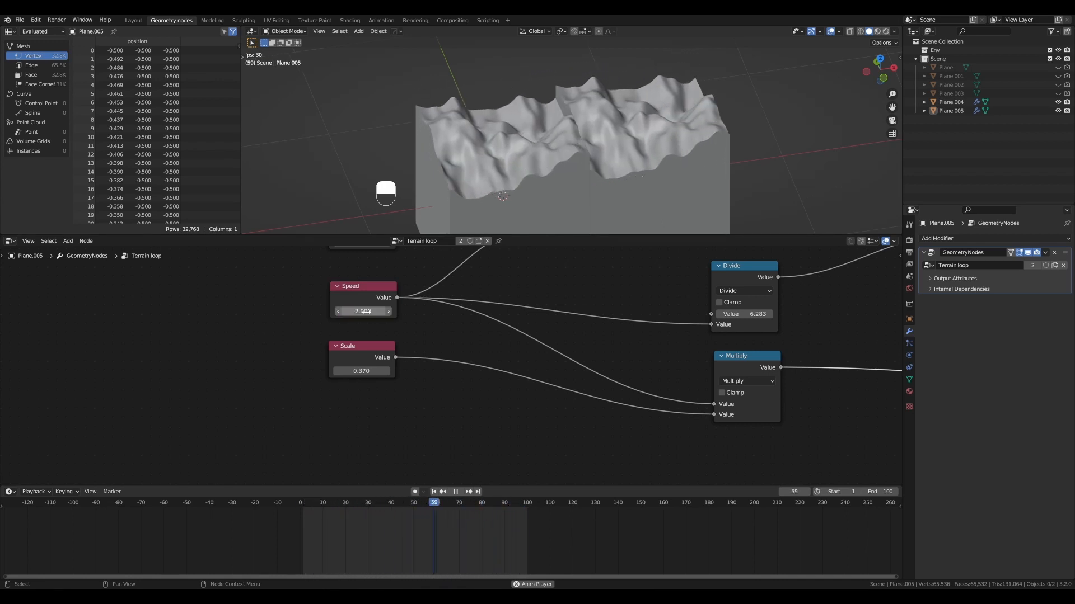
{"action": "left_click_drag", "start_coordinate": [364, 311], "coordinate": [338, 311], "text": "shift"}
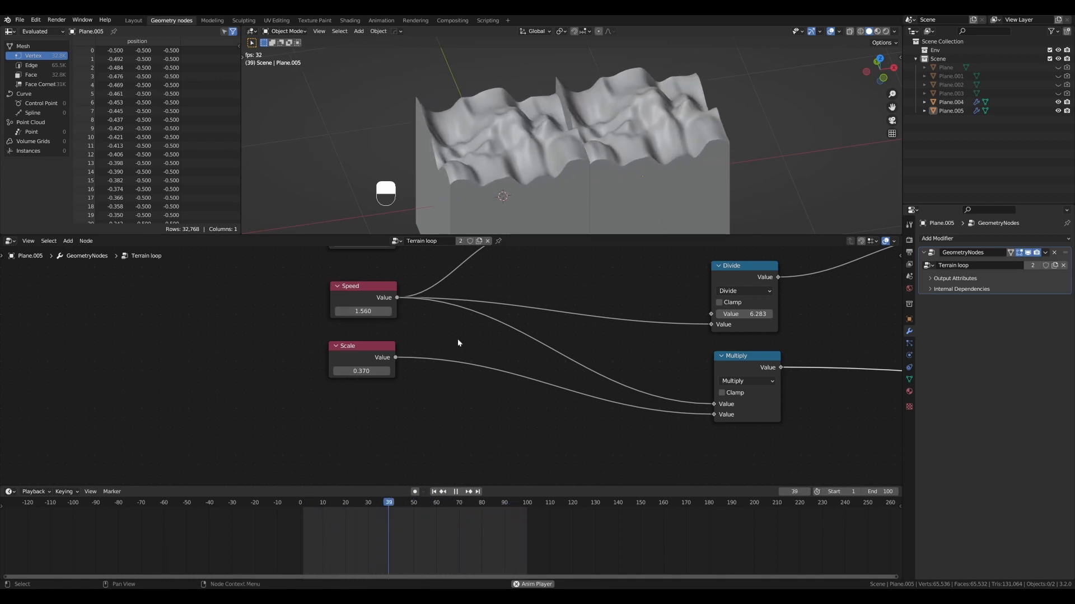
{"action": "scroll", "coordinate": [681, 331], "scroll_direction": "down", "scroll_amount": 3}
{"action": "scroll", "coordinate": [483, 323], "scroll_direction": "up", "scroll_amount": 5}
{"action": "mouse_move", "coordinate": [503, 308]}
{"action": "middle_mouse_down"}
{"action": "mouse_move", "coordinate": [483, 323]}
{"action": "mouse_move", "coordinate": [487, 312]}
{"action": "middle_mouse_up"}
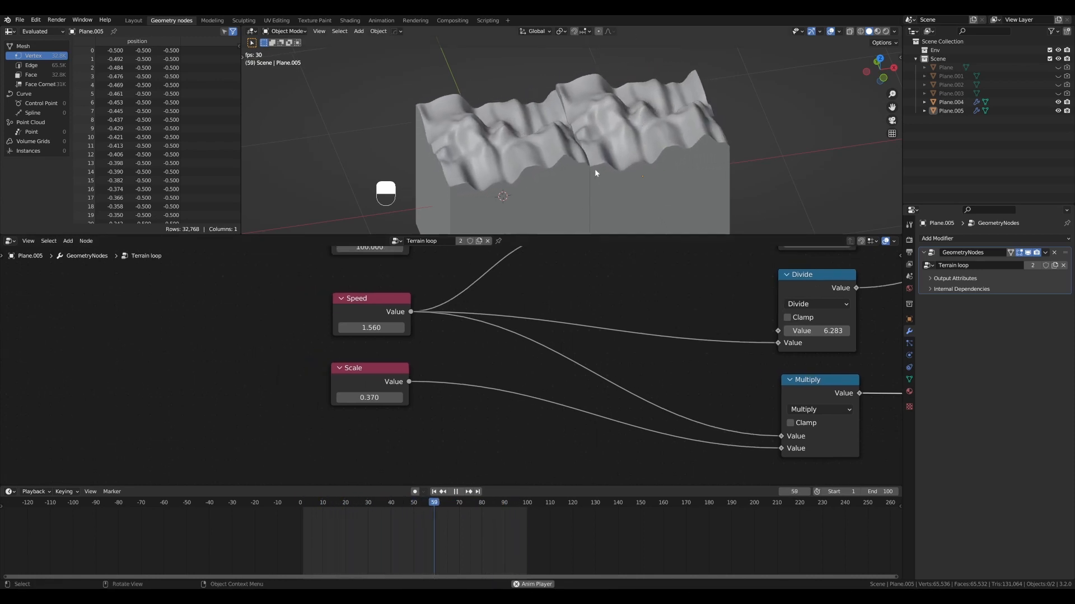
{"action": "scroll", "coordinate": [575, 128], "scroll_direction": "up", "scroll_amount": 1}
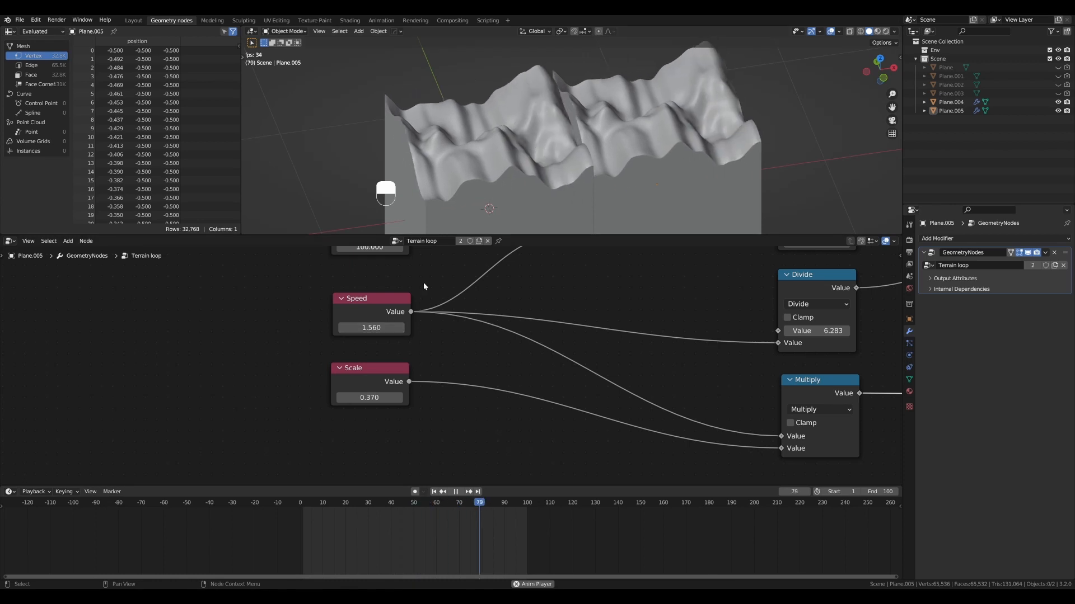
- Delete the duplicated terrain plane and select the original one
{"action": "left_click", "coordinate": [666, 174]}
{"action": "left_click", "coordinate": [536, 189]}
{"action": "scroll", "coordinate": [539, 191], "scroll_direction": "down", "scroll_amount": 3}
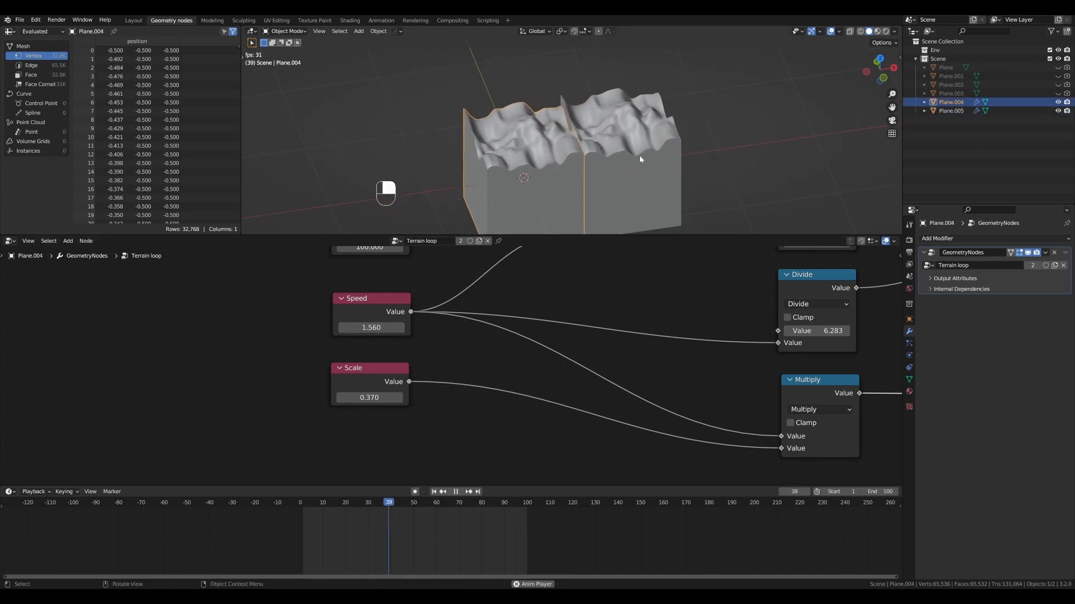
{"action": "left_click", "coordinate": [587, 156]}
{"action": "key", "text": "x"}
{"action": "left_click", "coordinate": [584, 153]}
{"action": "left_click", "coordinate": [563, 163]}
{"action": "scroll", "coordinate": [567, 164], "scroll_direction": "up", "scroll_amount": 4}
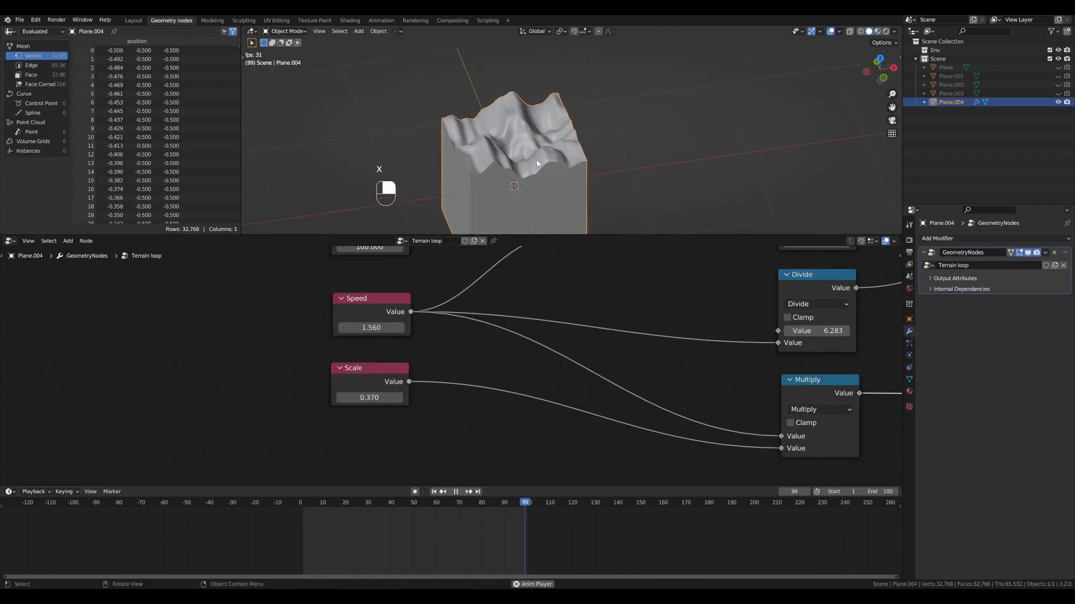
- Change the Speed value to 1.8 and check the terrain's motion
{"action": "mouse_move", "coordinate": [614, 162]}
{"action": "middle_mouse_down"}
{"action": "mouse_move", "coordinate": [538, 159]}
{"action": "mouse_move", "coordinate": [604, 163]}
{"action": "middle_mouse_up"}
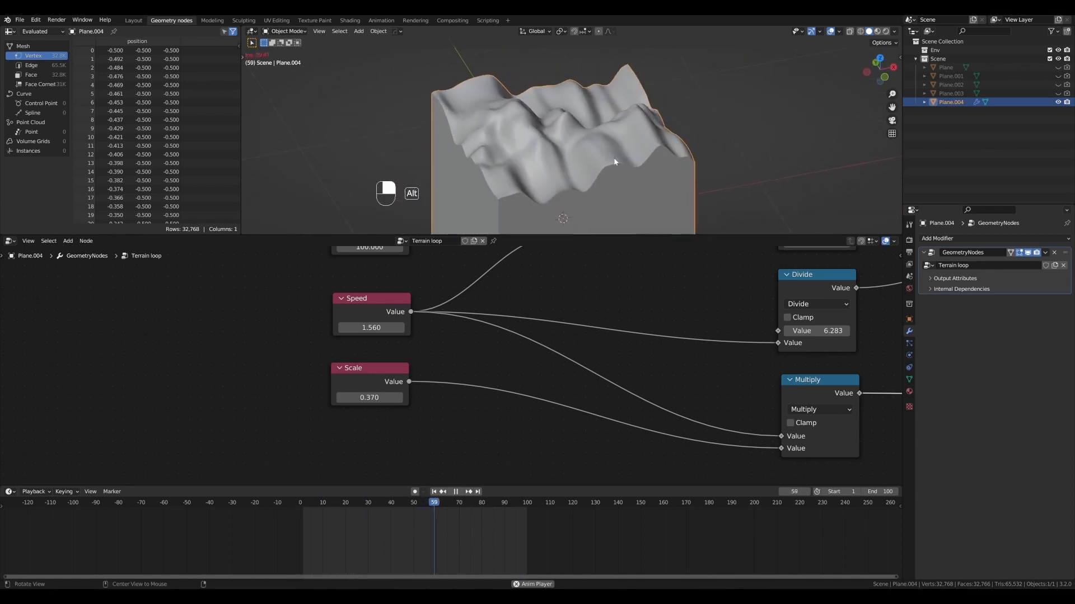
{"action": "double_click", "coordinate": [371, 327]}
{"action": "type", "text": "2.25"}
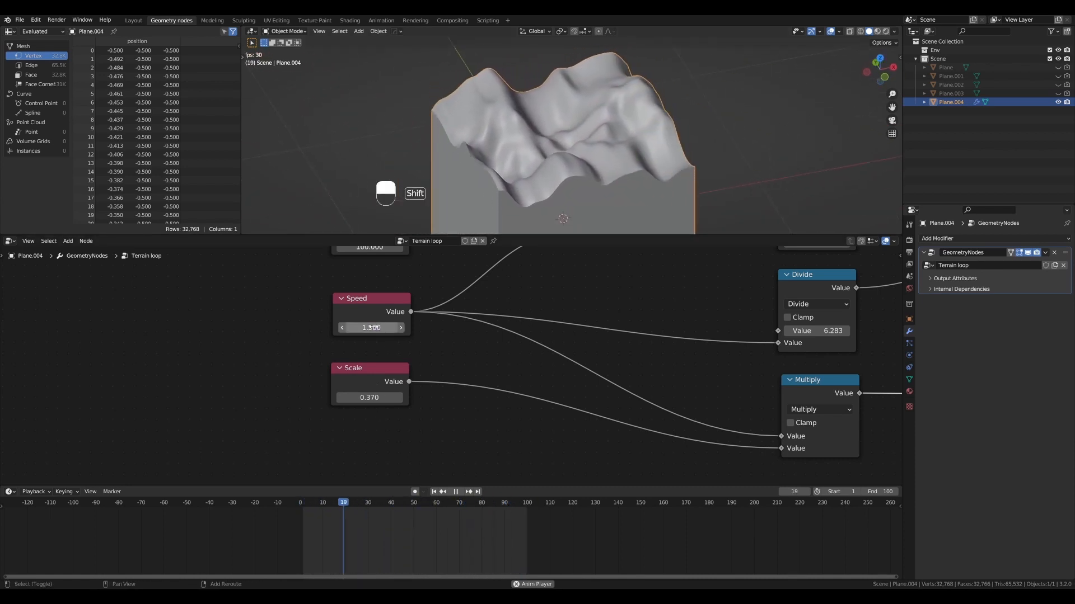
{"action": "key", "text": "Return"}
{"action": "left_click_drag", "start_coordinate": [371, 328], "coordinate": [346, 328], "text": "shift"}
{"action": "middle_click_drag", "start_coordinate": [645, 146], "coordinate": [580, 132]}
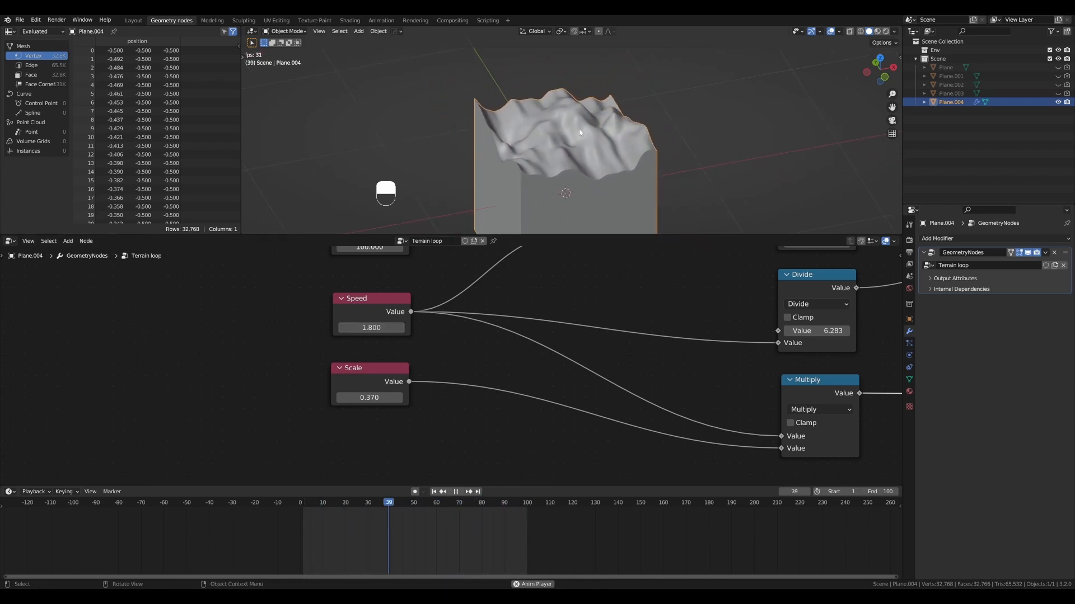
- Reset the Speed value to 1 and inspect the terrain from its other side during playback
{"action": "left_click", "coordinate": [371, 328]}
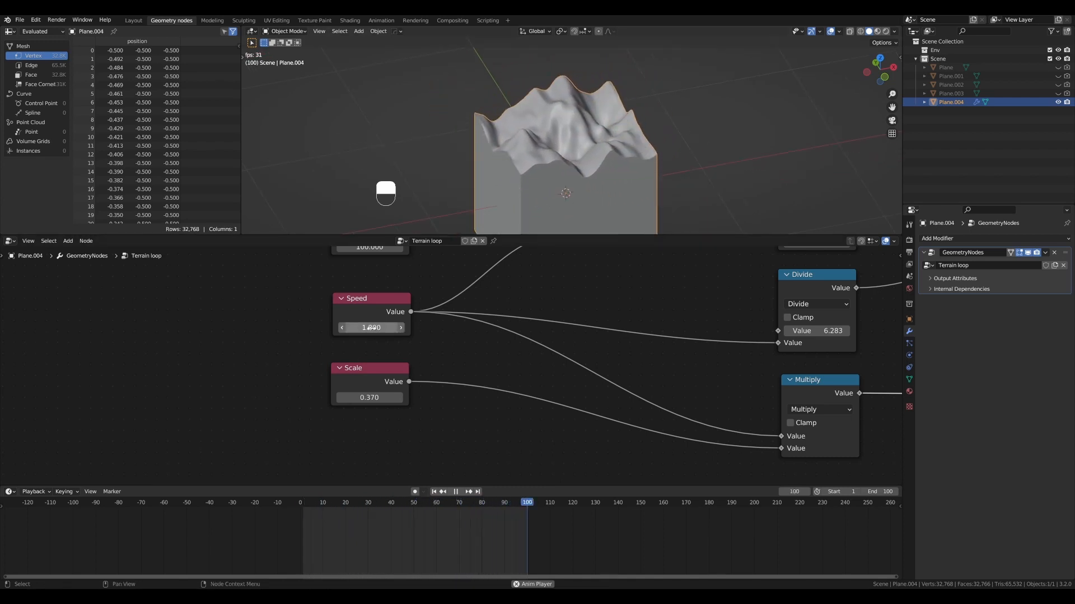
{"action": "type", "text": "1"}
{"action": "key", "text": "Return"}
{"action": "middle_click_drag", "start_coordinate": [632, 157], "coordinate": [603, 136]}
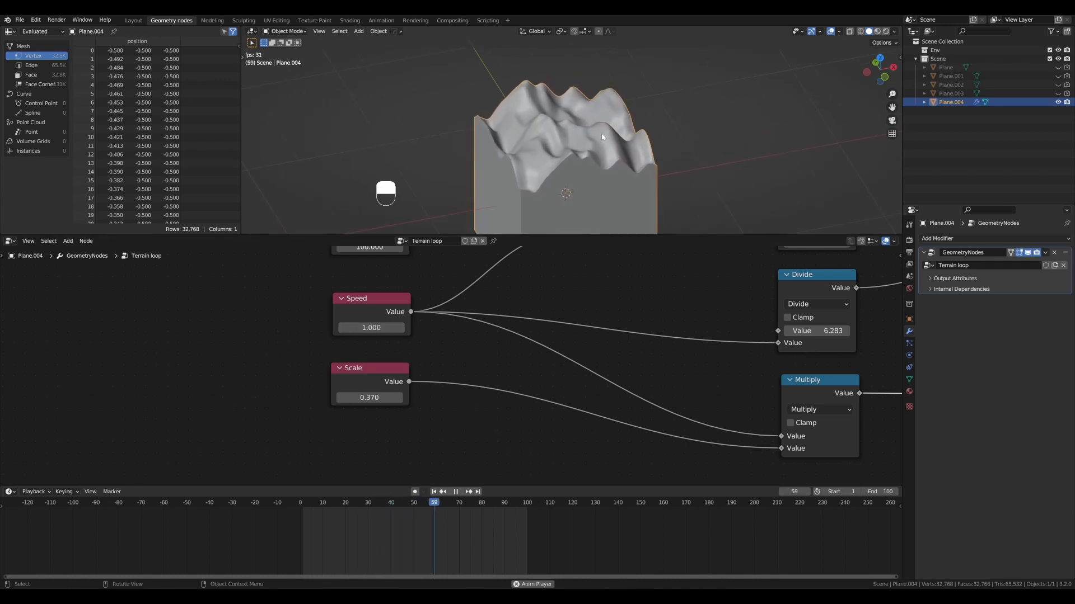
{"action": "scroll", "coordinate": [587, 143], "scroll_direction": "up", "scroll_amount": 5}
{"action": "scroll", "coordinate": [627, 134], "scroll_direction": "down", "scroll_amount": 3}
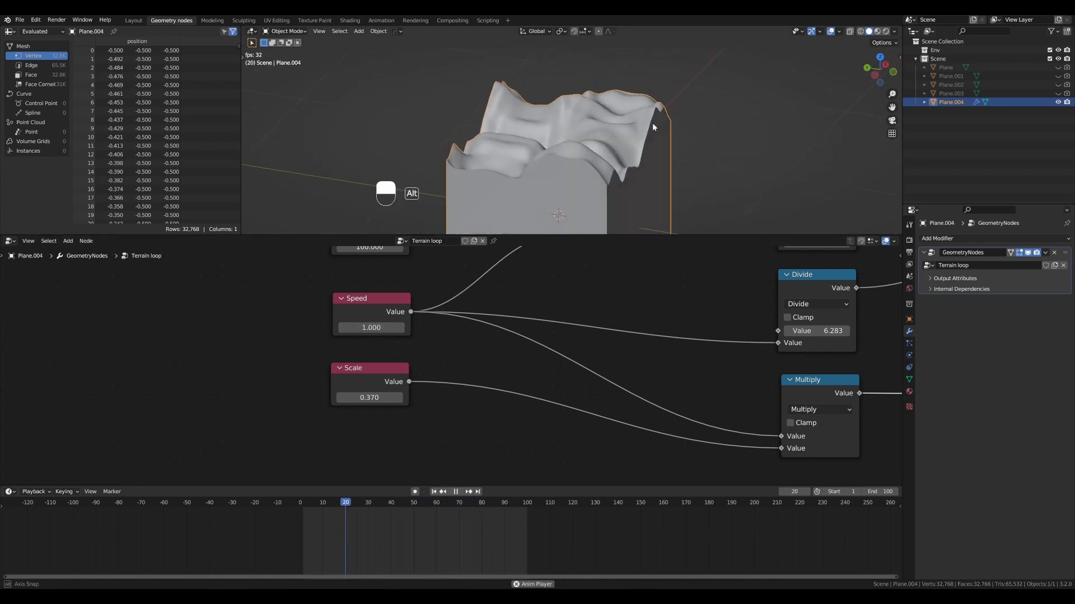
{"action": "middle_click_drag", "start_coordinate": [652, 123], "coordinate": [633, 145]}
- Stop playback and draw a wavy freehand annotation curve beside the terrain's edge
{"action": "key", "text": "shift+space"}
{"action": "scroll", "coordinate": [633, 146], "scroll_direction": "up", "scroll_amount": 3}
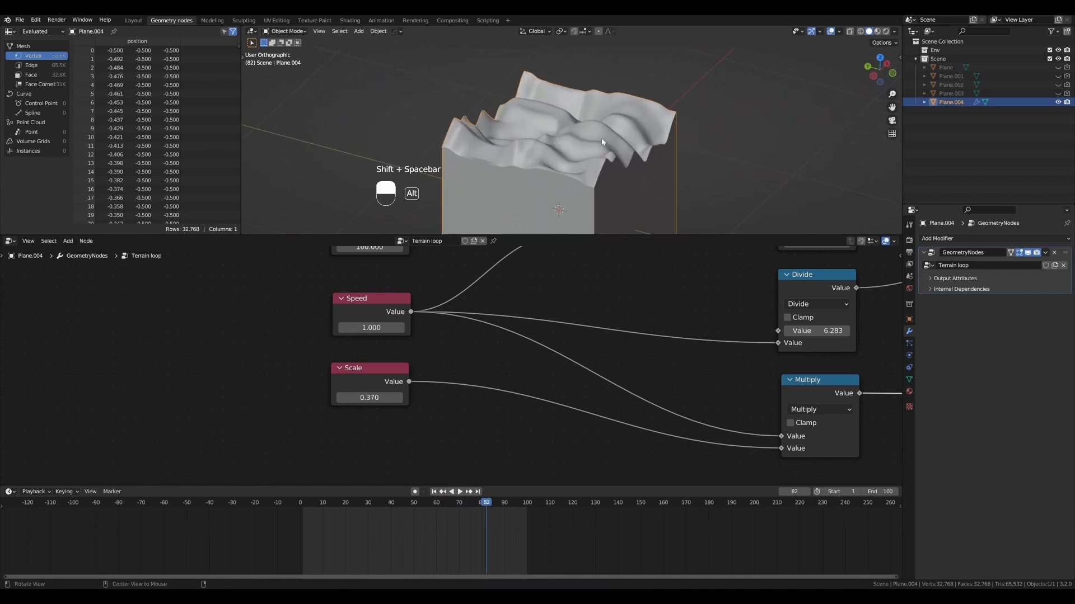
{"action": "left_click_drag", "start_coordinate": [627, 146], "coordinate": [570, 145], "text": "alt"}
{"action": "scroll", "coordinate": [573, 144], "scroll_direction": "up", "scroll_amount": 2}
{"action": "middle_click_drag", "start_coordinate": [548, 151], "coordinate": [592, 142]}
{"action": "scroll", "coordinate": [504, 123], "scroll_direction": "down", "scroll_amount": 2}
{"action": "key", "text": "d"}
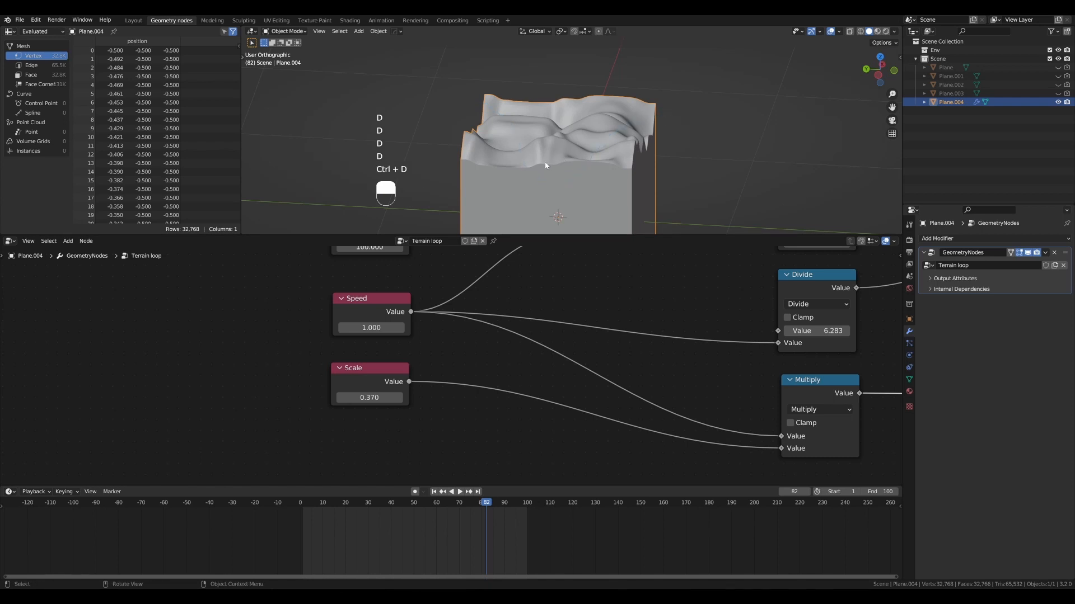
{"action": "middle_click_drag", "start_coordinate": [560, 157], "coordinate": [540, 163]}
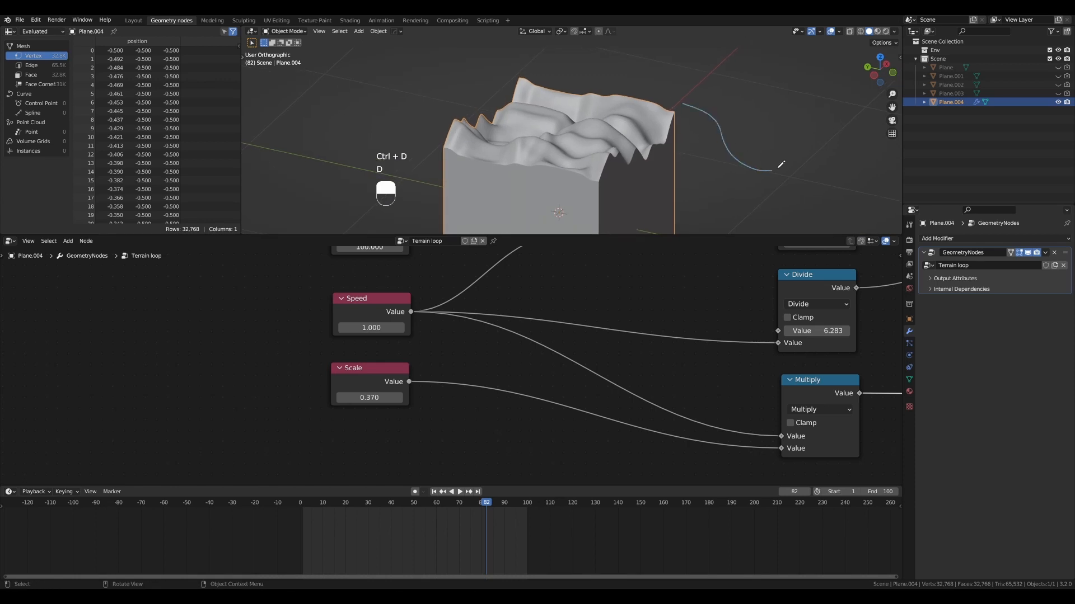
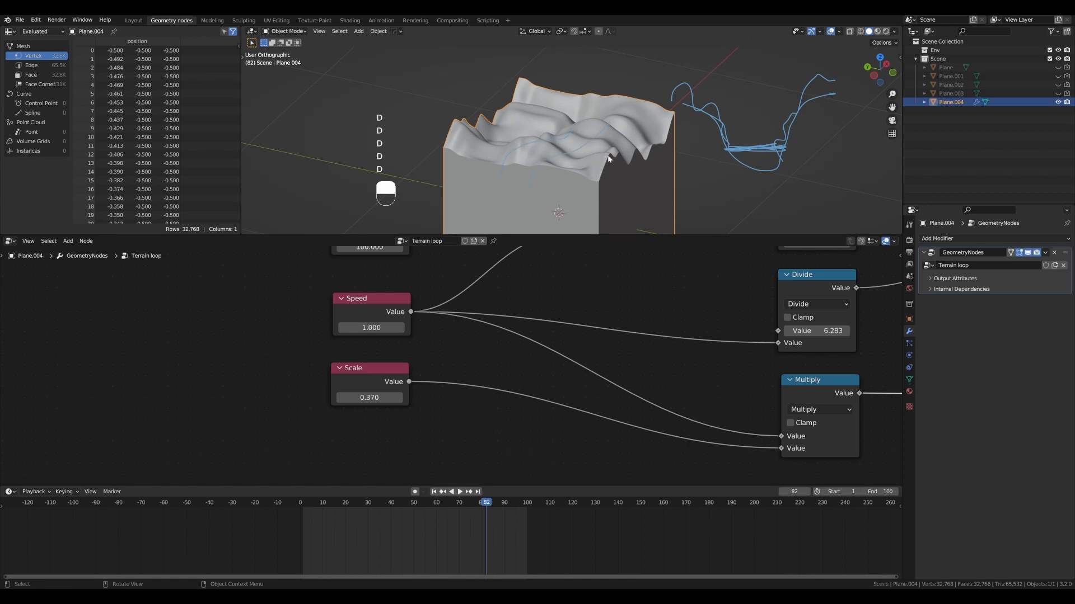
- Erase the freehand annotation and move the Combine XYZ, Set Position and Group Output nodes farther from the Noise generator frame
{"action": "key", "text": "ctrl+d"}
{"action": "mouse_move", "coordinate": [610, 126]}
{"action": "middle_mouse_down"}
{"action": "mouse_move", "coordinate": [635, 171]}
{"action": "mouse_move", "coordinate": [603, 171]}
{"action": "mouse_move", "coordinate": [597, 159]}
{"action": "middle_mouse_up"}
{"action": "middle_click_drag", "start_coordinate": [681, 344], "coordinate": [384, 374]}
{"action": "scroll", "coordinate": [420, 361], "scroll_direction": "down", "scroll_amount": 1}
{"action": "middle_click_drag", "start_coordinate": [631, 338], "coordinate": [320, 374]}
{"action": "scroll", "coordinate": [515, 349], "scroll_direction": "down", "scroll_amount": 4}
{"action": "middle_click_drag", "start_coordinate": [581, 337], "coordinate": [447, 376]}
{"action": "scroll", "coordinate": [448, 377], "scroll_direction": "down", "scroll_amount": 6}
{"action": "middle_click_drag", "start_coordinate": [708, 321], "coordinate": [498, 355]}
{"action": "scroll", "coordinate": [498, 355], "scroll_direction": "up", "scroll_amount": 3}
{"action": "scroll", "coordinate": [499, 359], "scroll_direction": "down", "scroll_amount": 1}
{"action": "left_click_drag", "start_coordinate": [548, 394], "coordinate": [578, 436]}
{"action": "scroll", "coordinate": [624, 393], "scroll_direction": "down", "scroll_amount": 1}
{"action": "middle_click_drag", "start_coordinate": [624, 393], "coordinate": [554, 362], "text": "shift"}
{"action": "left_click_drag", "start_coordinate": [706, 401], "coordinate": [602, 340]}
{"action": "key", "text": "g"}
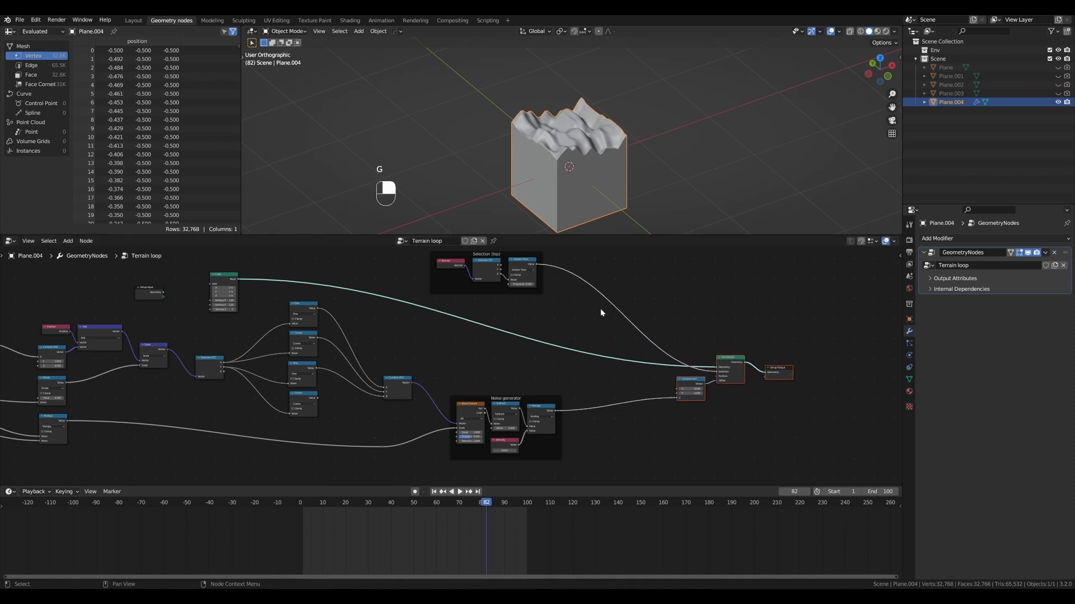
- Move the Noise generator frame and the reroute feeding its scale lower in the node tree to free space above
{"action": "scroll", "coordinate": [600, 309], "scroll_direction": "up", "scroll_amount": 2}
{"action": "scroll", "coordinate": [584, 170], "scroll_direction": "up", "scroll_amount": 2}
{"action": "middle_click_drag", "start_coordinate": [585, 172], "coordinate": [581, 146], "text": "shift"}
{"action": "scroll", "coordinate": [261, 273], "scroll_direction": "down", "scroll_amount": 1}
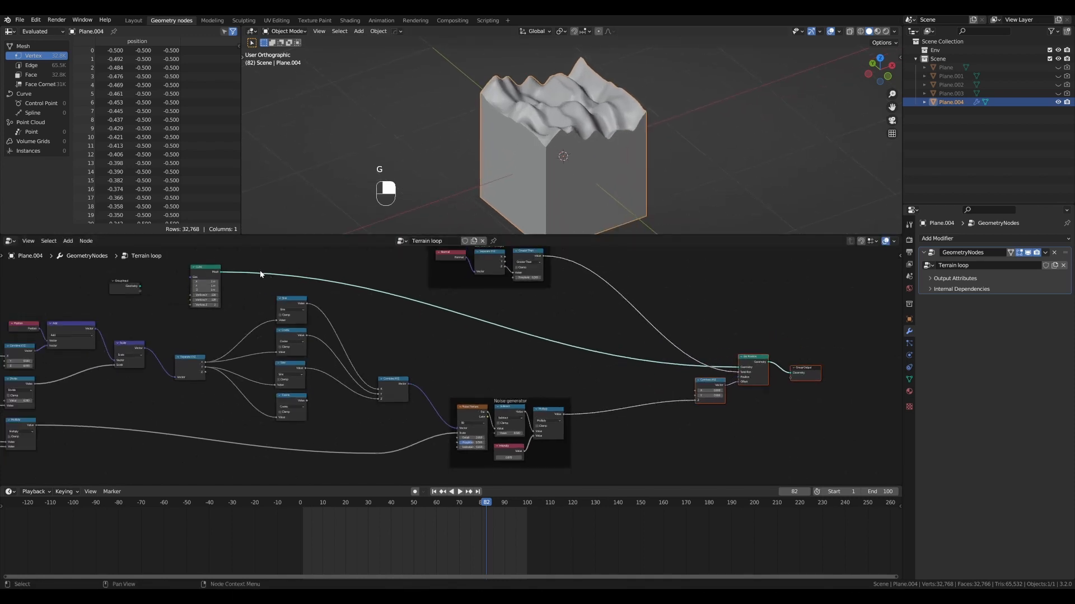
{"action": "scroll", "coordinate": [468, 328], "scroll_direction": "up", "scroll_amount": 2}
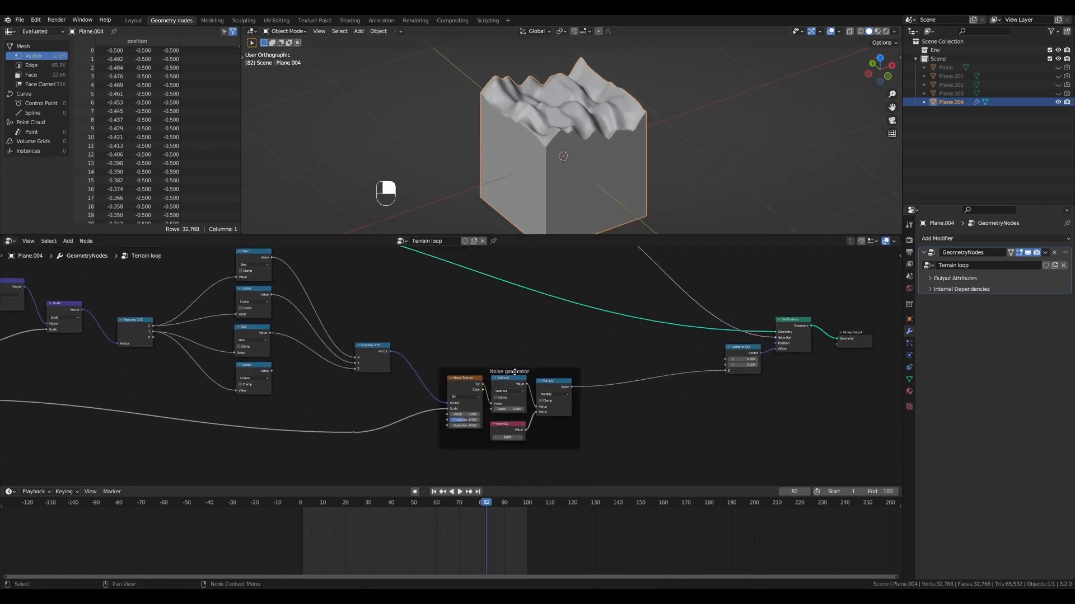
{"action": "key", "text": "g"}
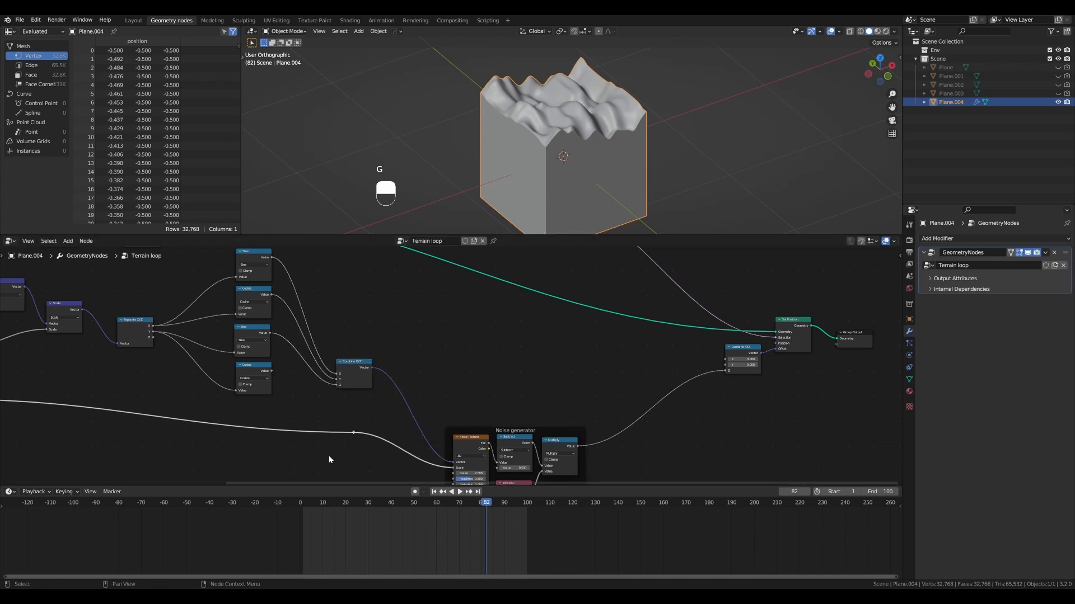
{"action": "key", "text": "g"}
{"action": "left_click", "coordinate": [309, 478]}
- Add a Wave Texture node in the free space above the Noise generator frame
{"action": "scroll", "coordinate": [500, 327], "scroll_direction": "up", "scroll_amount": 1}
{"action": "scroll", "coordinate": [500, 327], "scroll_direction": "down", "scroll_amount": 1}
{"action": "middle_click_drag", "start_coordinate": [500, 327], "coordinate": [470, 341]}
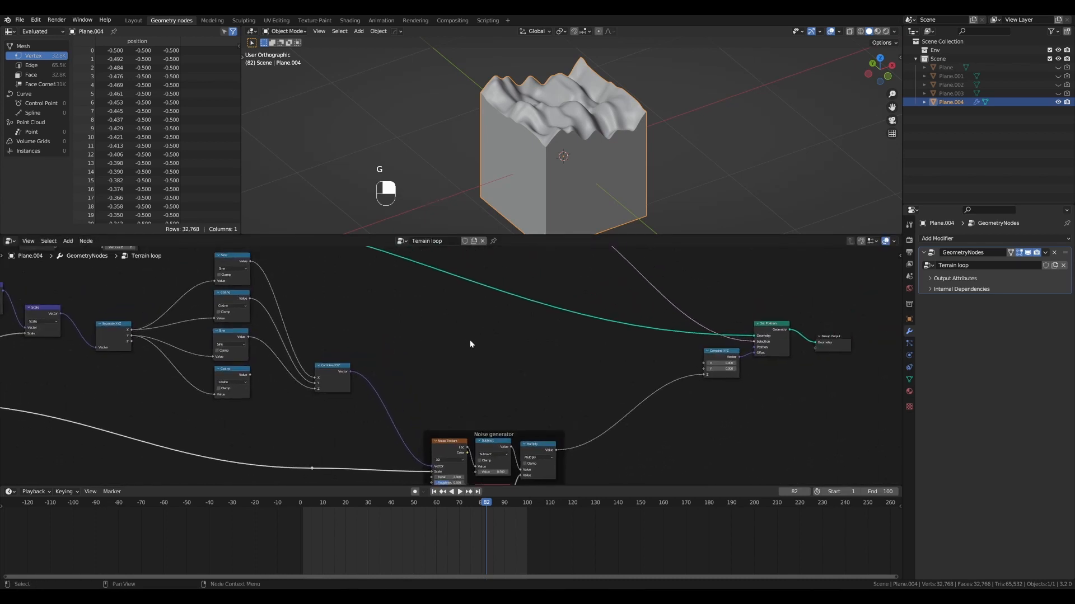
{"action": "scroll", "coordinate": [469, 342], "scroll_direction": "down", "scroll_amount": 1}
{"action": "key", "text": "ctrl+shift+a"}
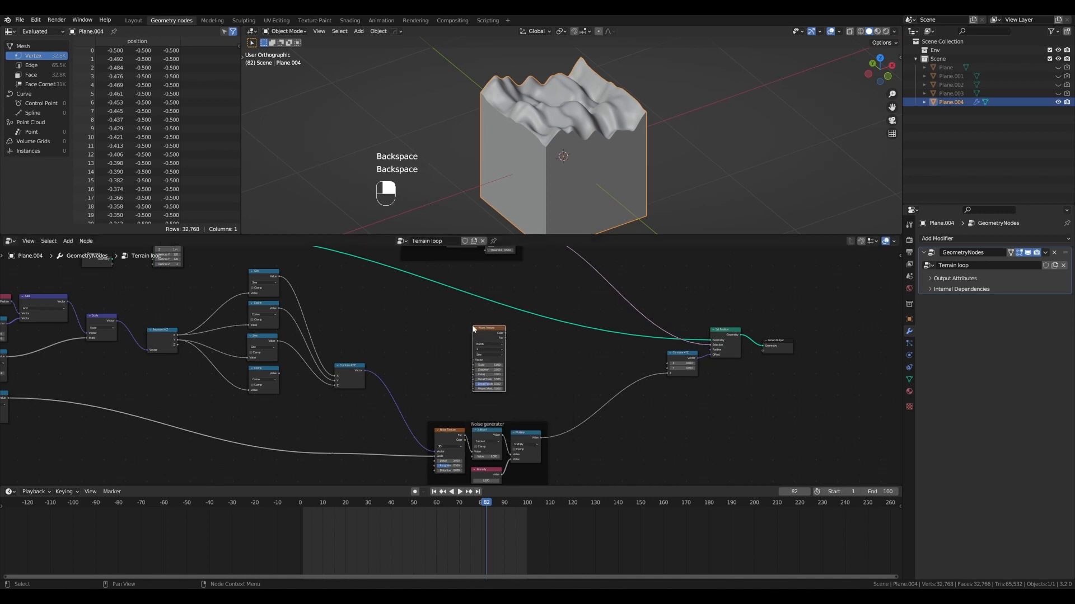
{"action": "scroll", "coordinate": [472, 326], "scroll_direction": "up", "scroll_amount": 5}
{"action": "scroll", "coordinate": [537, 363], "scroll_direction": "down", "scroll_amount": 4}
{"action": "middle_click_drag", "start_coordinate": [562, 388], "coordinate": [544, 319]}
{"action": "left_click_drag", "start_coordinate": [509, 359], "coordinate": [512, 380]}
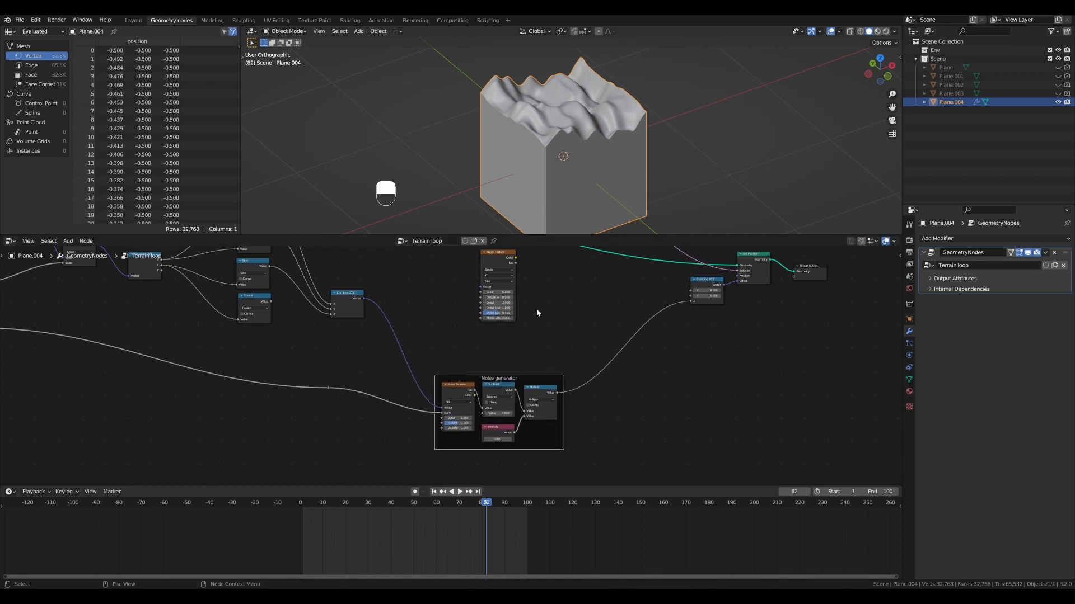
{"action": "middle_click_drag", "start_coordinate": [541, 292], "coordinate": [536, 335]}
{"action": "scroll", "coordinate": [487, 426], "scroll_direction": "down", "scroll_amount": 1}
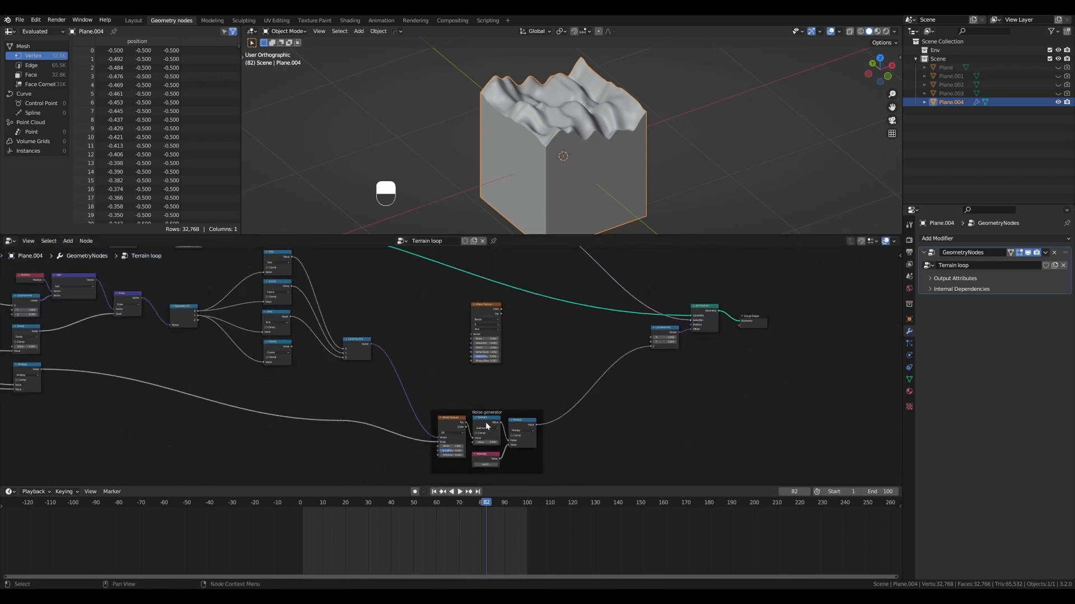
{"action": "left_click", "coordinate": [485, 305]}
{"action": "scroll", "coordinate": [495, 423], "scroll_direction": "up", "scroll_amount": 1}
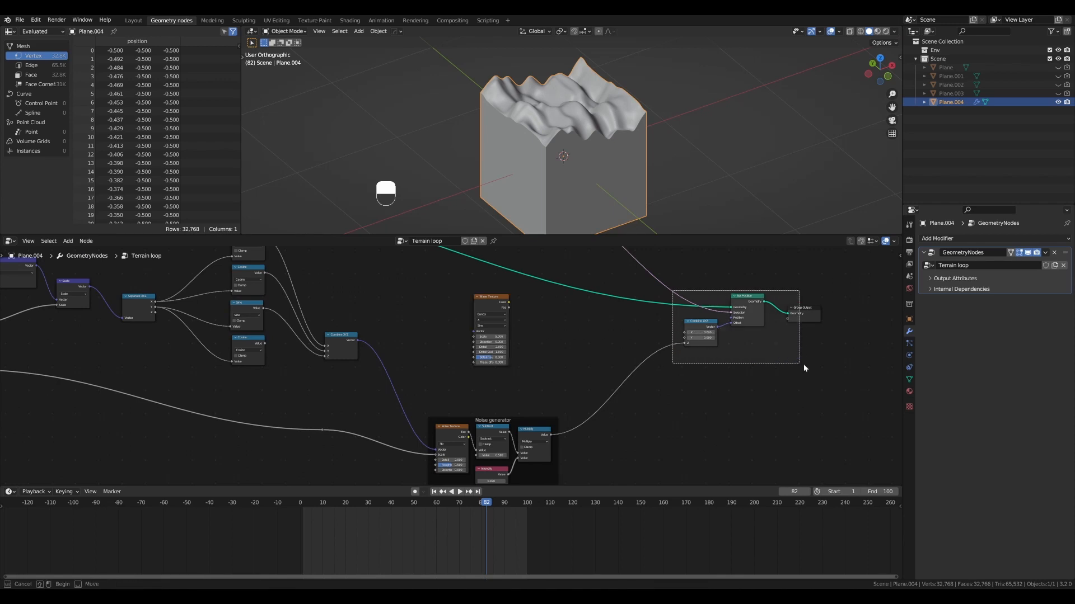
- Shift the Combine XYZ, Set Position and Group Output nodes farther along and reposition the Wave Texture node slightly
{"action": "left_click_drag", "start_coordinate": [804, 364], "coordinate": [807, 365]}
{"action": "key", "text": "g"}
{"action": "left_click", "coordinate": [875, 372]}
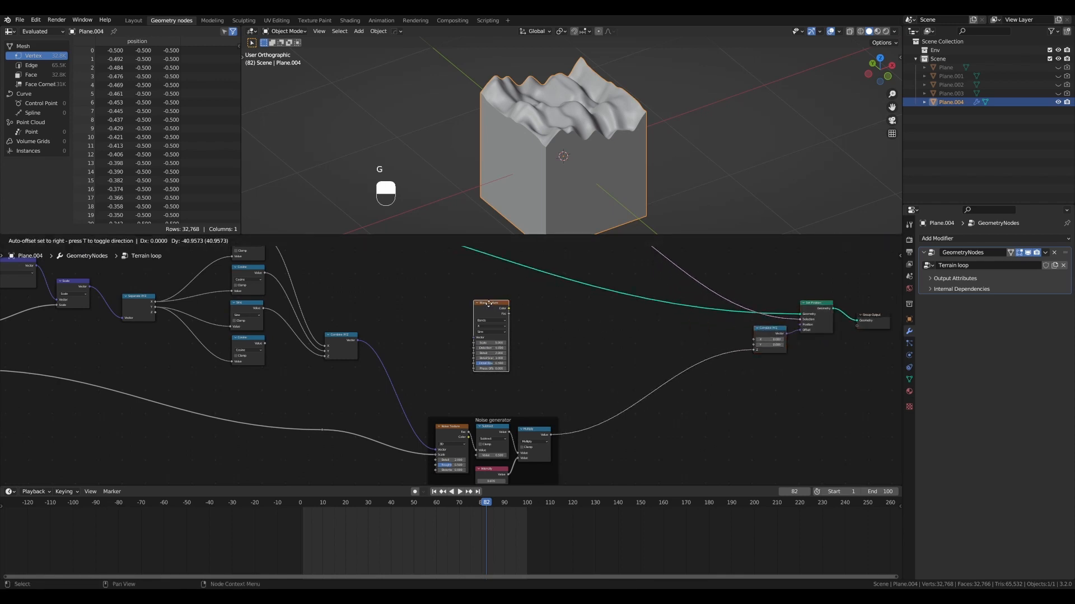
{"action": "left_click", "coordinate": [488, 304]}
{"action": "scroll", "coordinate": [488, 304], "scroll_direction": "up", "scroll_amount": 1}
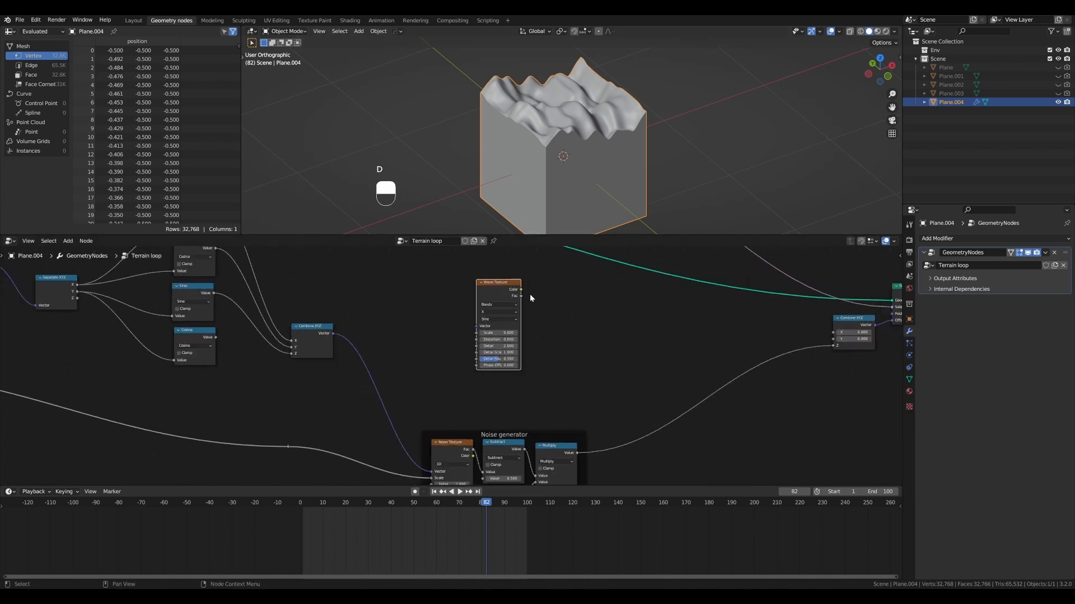
- Sketch a wave-shaped annotation beside the Wave Texture node, erase it, and view the terrain from other angles
{"action": "mouse_move", "coordinate": [526, 296]}
{"action": "left_mouse_down"}
{"action": "mouse_move", "coordinate": [560, 306]}
{"action": "mouse_move", "coordinate": [554, 320]}
{"action": "left_mouse_up"}
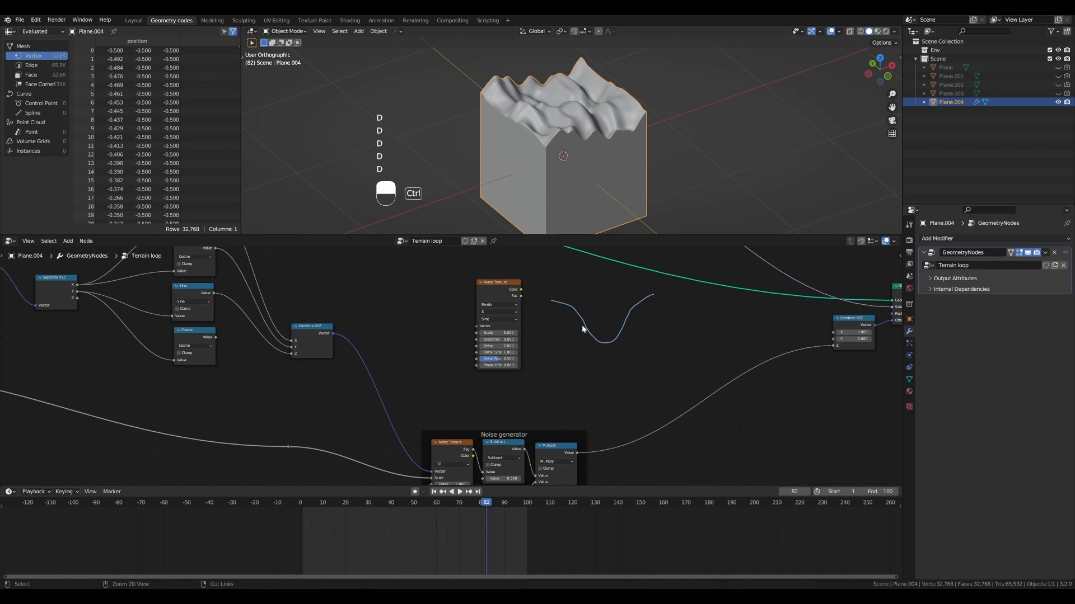
{"action": "key", "text": "ctrl+d"}
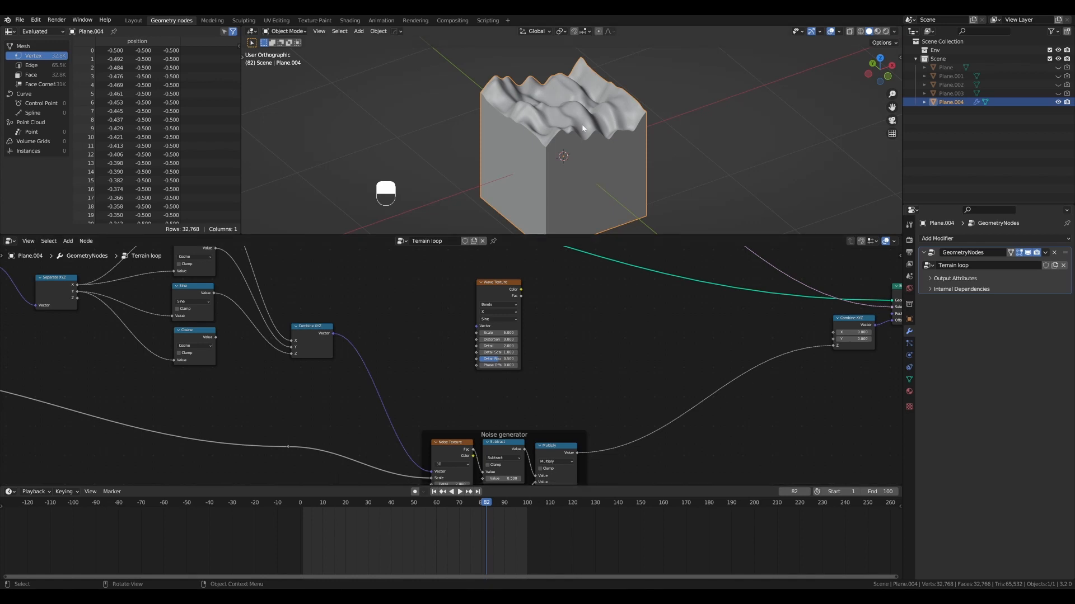
{"action": "middle_click_drag", "start_coordinate": [583, 129], "coordinate": [505, 120]}
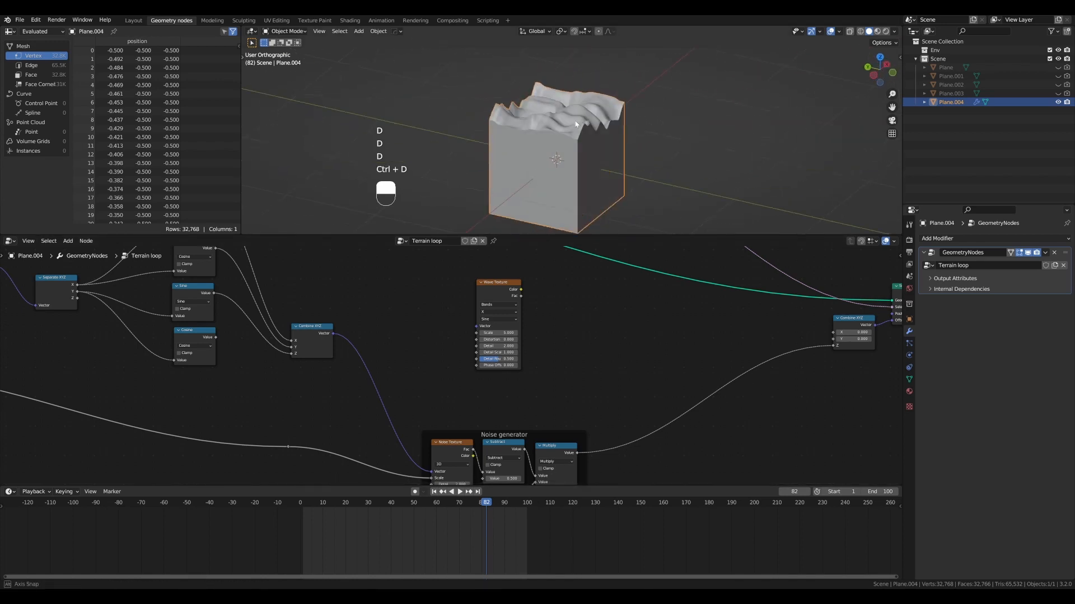
{"action": "scroll", "coordinate": [556, 144], "scroll_direction": "up", "scroll_amount": 2}
{"action": "middle_click_drag", "start_coordinate": [577, 124], "coordinate": [563, 151]}
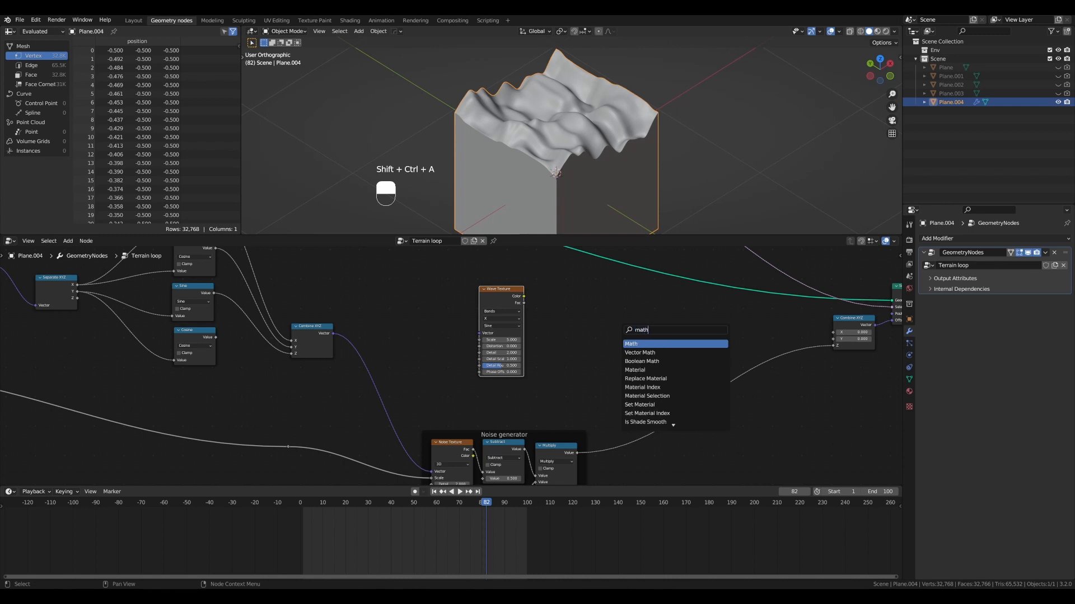
- Insert a Math node set to Add between the Noise generator and Combine XYZ, with its unconnected value at 0
{"action": "key", "text": "Return"}
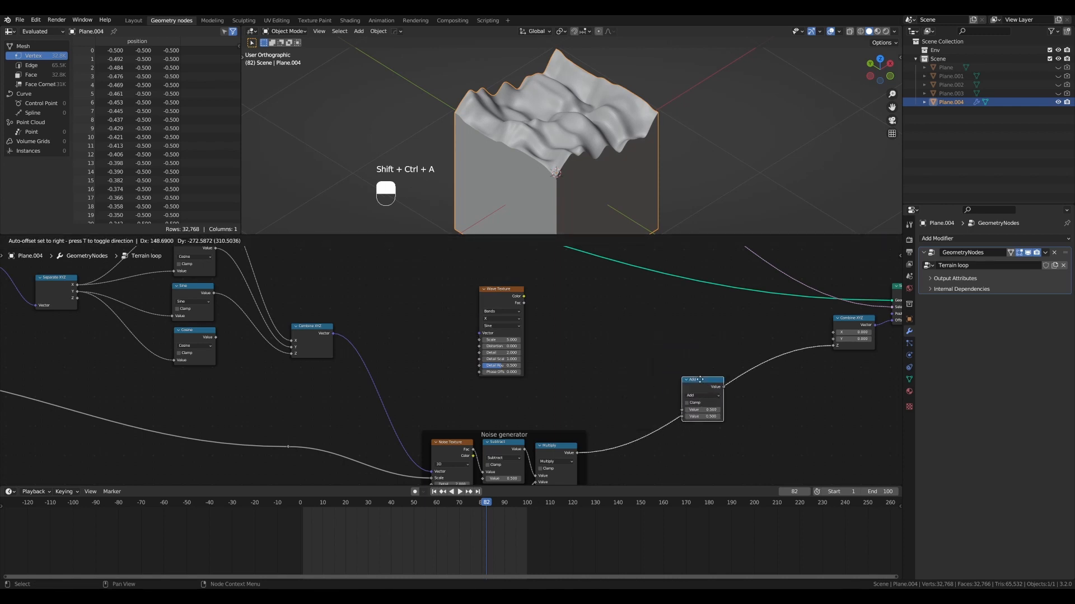
{"action": "left_click", "coordinate": [690, 368]}
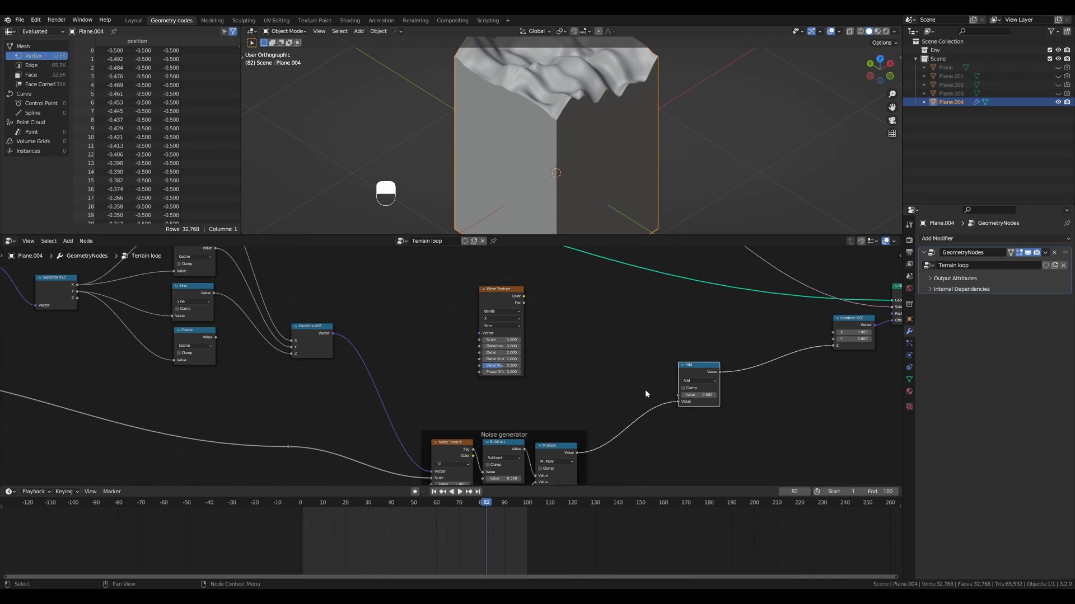
{"action": "scroll", "coordinate": [684, 390], "scroll_direction": "down", "scroll_amount": 1}
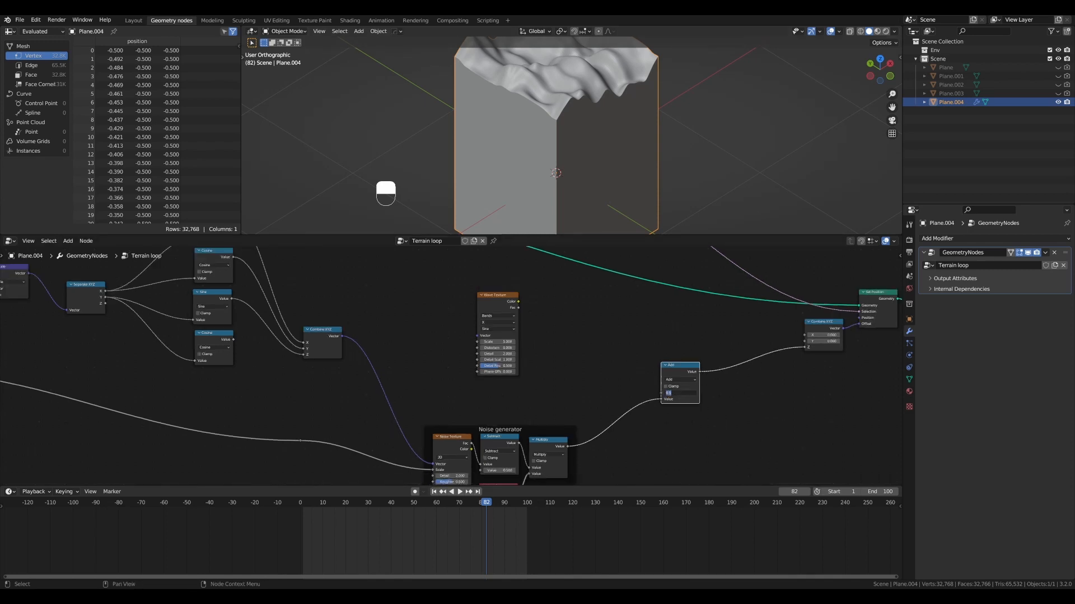
{"action": "type", "text": "0"}
{"action": "key", "text": "Return"}
{"action": "left_click_drag", "start_coordinate": [688, 393], "coordinate": [761, 393], "text": "shift"}
{"action": "key", "text": "ctrl+z"}
- Connect the Wave Texture's Fac output to the Add node's first Value input and inspect the terrain
{"action": "mouse_move", "coordinate": [685, 368]}
{"action": "left_mouse_down"}
{"action": "mouse_move", "coordinate": [678, 352]}
{"action": "mouse_move", "coordinate": [695, 356]}
{"action": "left_mouse_up"}
{"action": "scroll", "coordinate": [633, 296], "scroll_direction": "up", "scroll_amount": 1}
{"action": "left_click_drag", "start_coordinate": [505, 289], "coordinate": [661, 383]}
{"action": "scroll", "coordinate": [499, 291], "scroll_direction": "up", "scroll_amount": 1}
{"action": "scroll", "coordinate": [510, 308], "scroll_direction": "down", "scroll_amount": 1}
{"action": "middle_click_drag", "start_coordinate": [569, 139], "coordinate": [566, 67]}
{"action": "scroll", "coordinate": [550, 131], "scroll_direction": "down", "scroll_amount": 2}
{"action": "left_click_drag", "start_coordinate": [566, 68], "coordinate": [551, 139], "text": "alt+shift"}
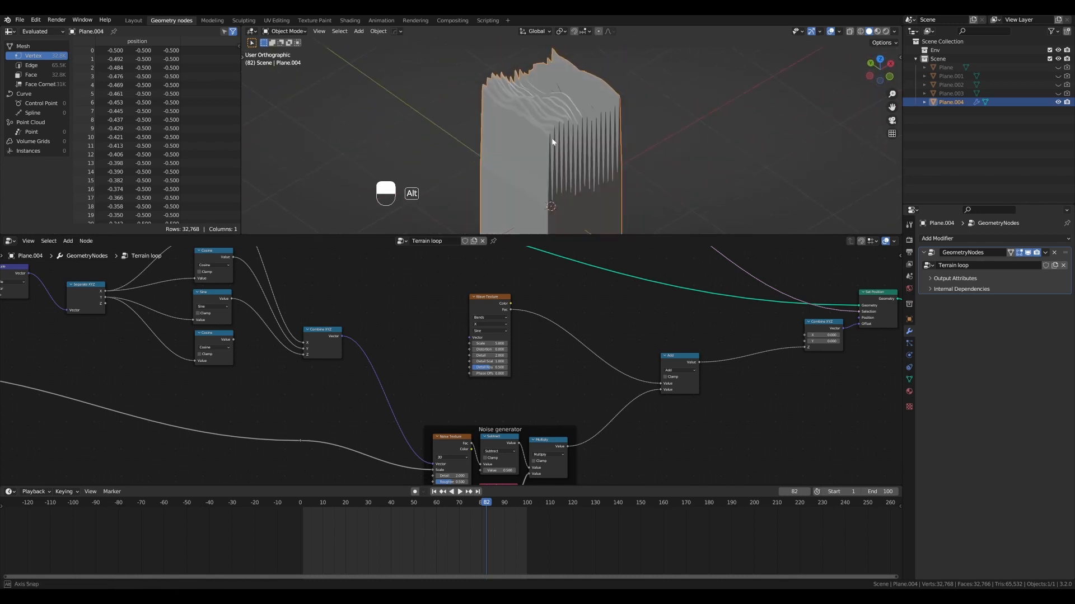
- Set the Wave Texture's Scale to 0.18
{"action": "scroll", "coordinate": [504, 313], "scroll_direction": "up", "scroll_amount": 2}
{"action": "mouse_move", "coordinate": [508, 333]}
{"action": "left_mouse_down"}
{"action": "mouse_move", "coordinate": [516, 352]}
{"action": "mouse_move", "coordinate": [503, 351]}
{"action": "mouse_move", "coordinate": [515, 351]}
{"action": "left_mouse_up"}
{"action": "type", "text": "3"}
{"action": "key", "text": "Return"}
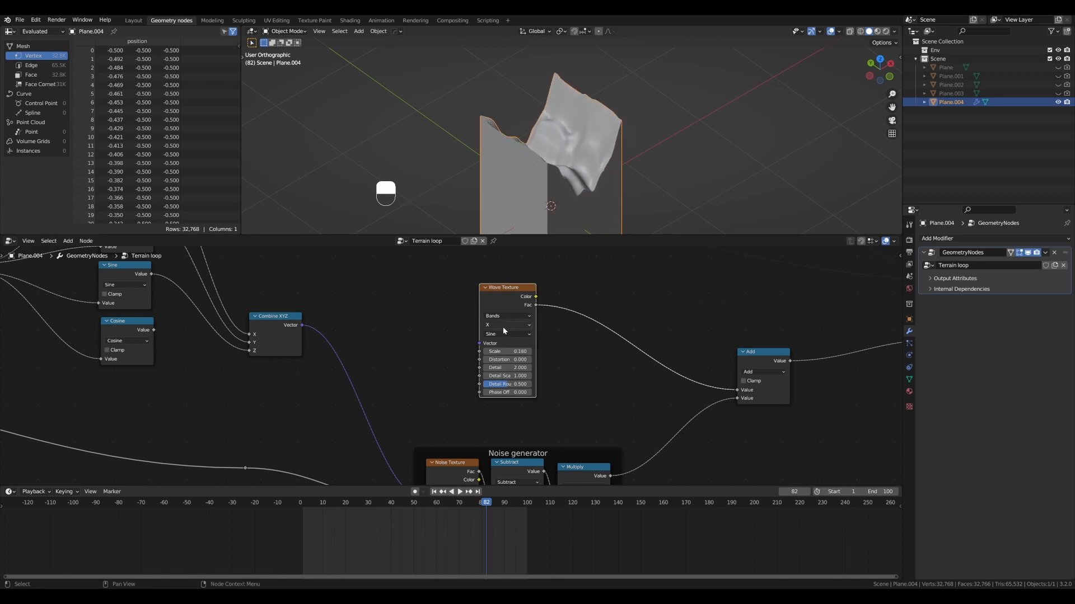
- Play the animation and mark the wave's direction across the terrain with a temporary annotation line
{"action": "key", "text": "shift+space"}
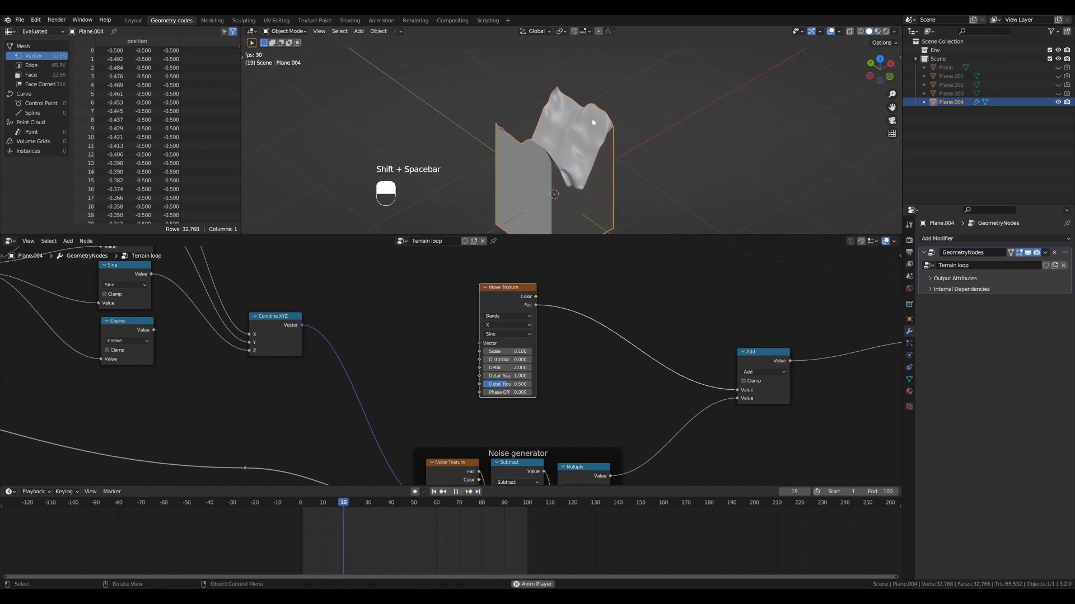
{"action": "key", "text": "d"}
{"action": "left_click_drag", "start_coordinate": [624, 107], "coordinate": [505, 180]}
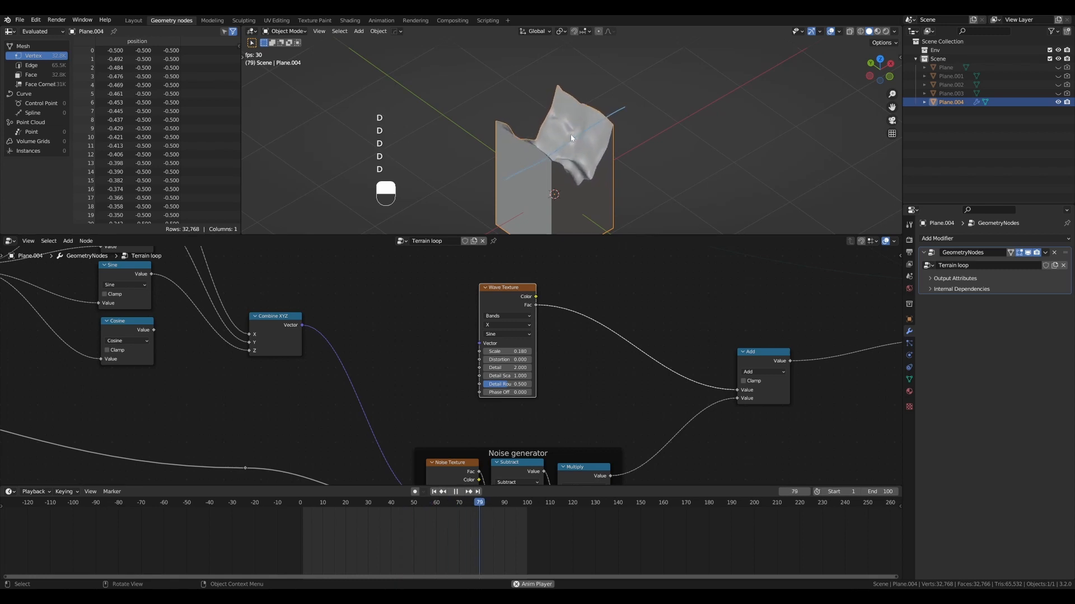
{"action": "key", "text": "ctrl+d"}
- Change the Wave Texture's bands direction to Y and check the terrain's new orientation
{"action": "left_click", "coordinate": [513, 324]}
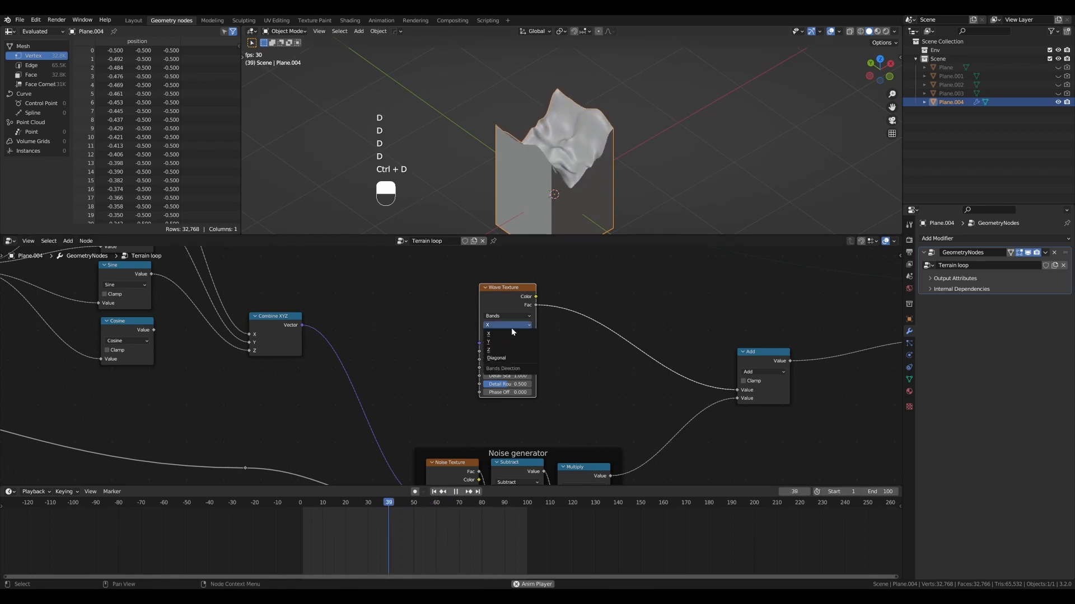
{"action": "left_click", "coordinate": [516, 341]}
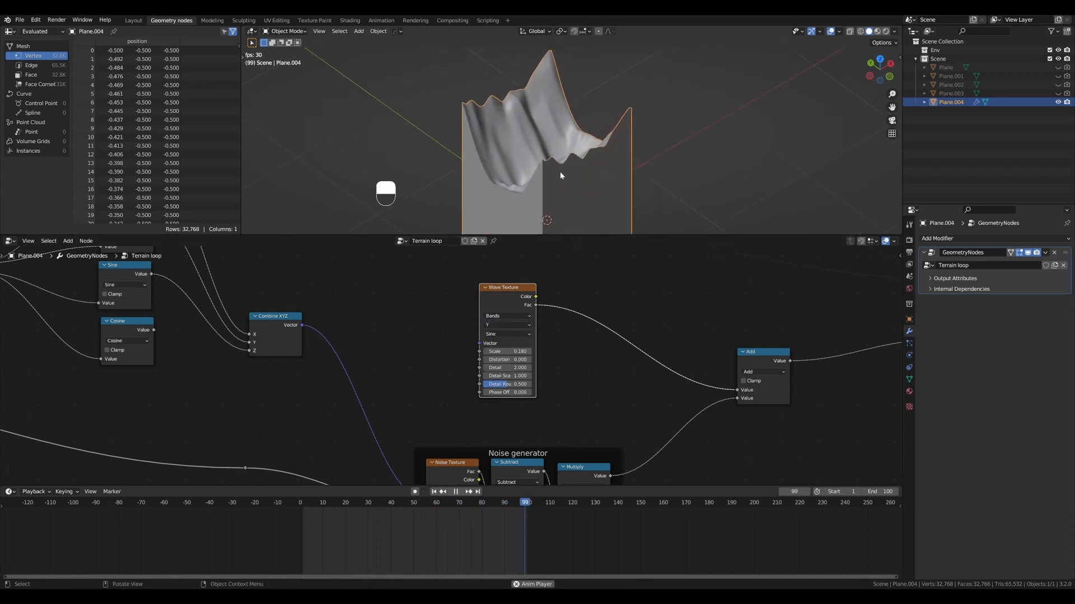
{"action": "middle_click_drag", "start_coordinate": [563, 176], "coordinate": [558, 136], "text": "alt"}
- Reduce the Wave Texture's Scale to 0.13 and widen the node so its labels are readable
{"action": "mouse_move", "coordinate": [507, 351]}
{"action": "left_mouse_down", "text": "shift"}
{"action": "mouse_move", "coordinate": [481, 352]}
{"action": "mouse_move", "coordinate": [505, 351]}
{"action": "left_mouse_up", "text": "shift"}
{"action": "middle_click_drag", "start_coordinate": [560, 171], "coordinate": [603, 161], "text": "alt"}
{"action": "scroll", "coordinate": [513, 352], "scroll_direction": "up", "scroll_amount": 1}
{"action": "left_click_drag", "start_coordinate": [514, 351], "coordinate": [510, 352], "text": "shift"}
{"action": "scroll", "coordinate": [539, 351], "scroll_direction": "up", "scroll_amount": 2}
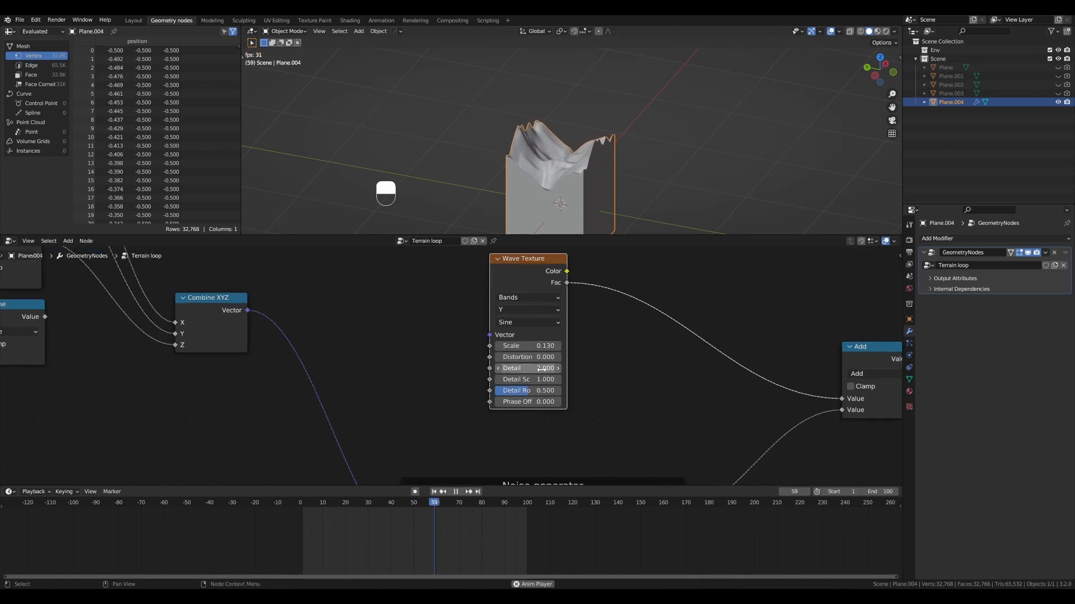
{"action": "scroll", "coordinate": [542, 369], "scroll_direction": "down", "scroll_amount": 1}
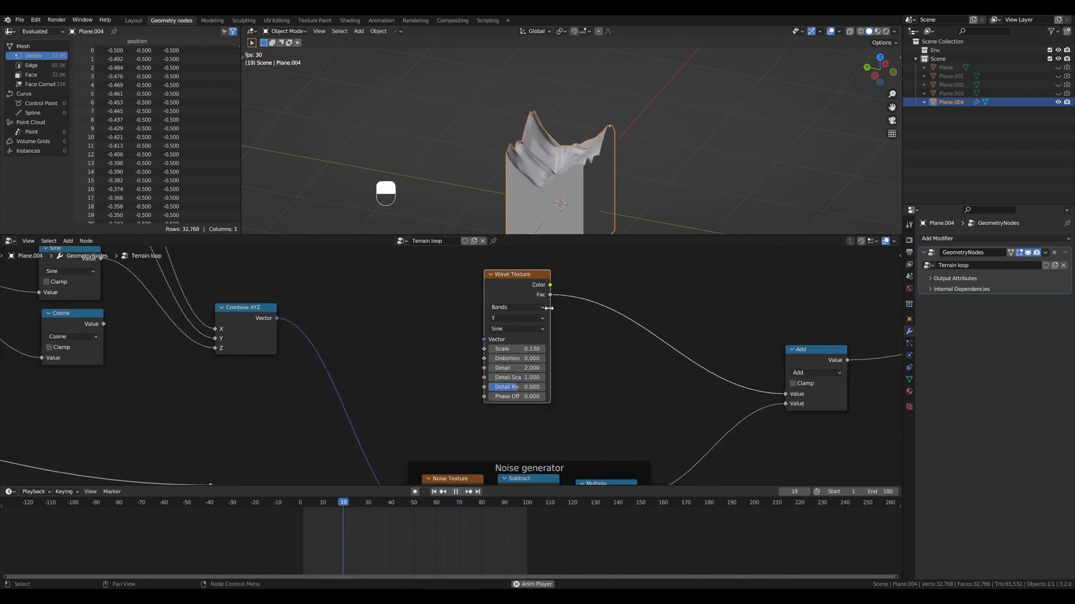
{"action": "left_click_drag", "start_coordinate": [548, 307], "coordinate": [581, 308]}
- View the terrain along the valley, mark its centre with a short annotation line, and erase the line
{"action": "mouse_move", "coordinate": [579, 143]}
{"action": "middle_mouse_down"}
{"action": "mouse_move", "coordinate": [567, 172]}
{"action": "mouse_move", "coordinate": [579, 169]}
{"action": "middle_mouse_up"}
{"action": "key", "text": "d"}
{"action": "left_click_drag", "start_coordinate": [566, 123], "coordinate": [565, 147]}
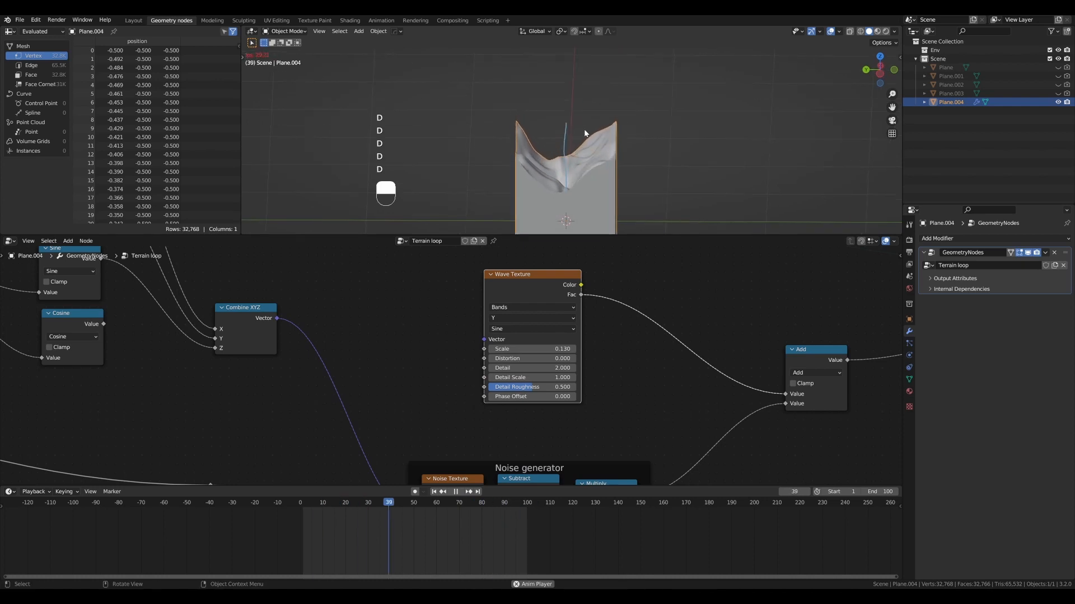
{"action": "key", "text": "ctrl+d"}
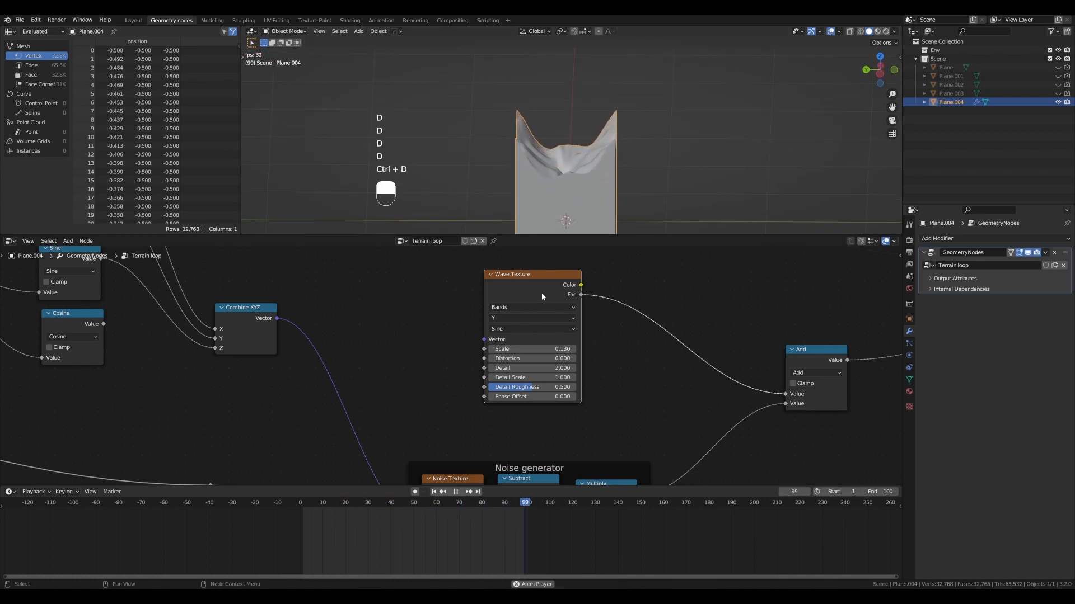
- Set the Wave Texture's Phase Offset to 0.23 and Scale to 0.36, undoing the trial change to Detail Scale
{"action": "left_click_drag", "start_coordinate": [532, 397], "coordinate": [538, 397], "text": "shift"}
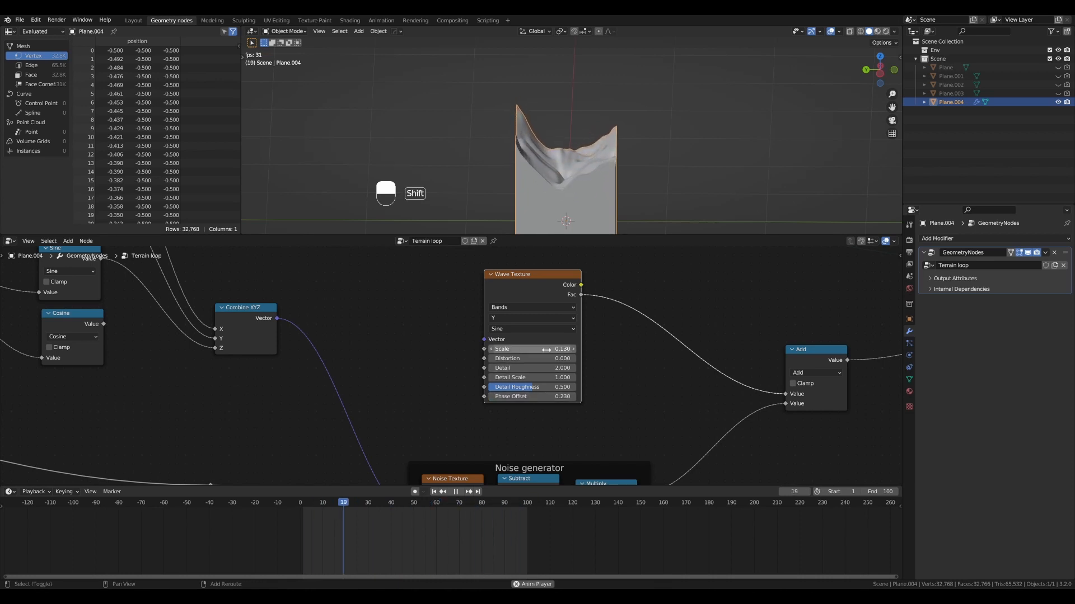
{"action": "mouse_move", "coordinate": [545, 349]}
{"action": "left_mouse_down", "text": "shift"}
{"action": "mouse_move", "coordinate": [535, 349]}
{"action": "mouse_move", "coordinate": [559, 349]}
{"action": "left_mouse_up", "text": "shift"}
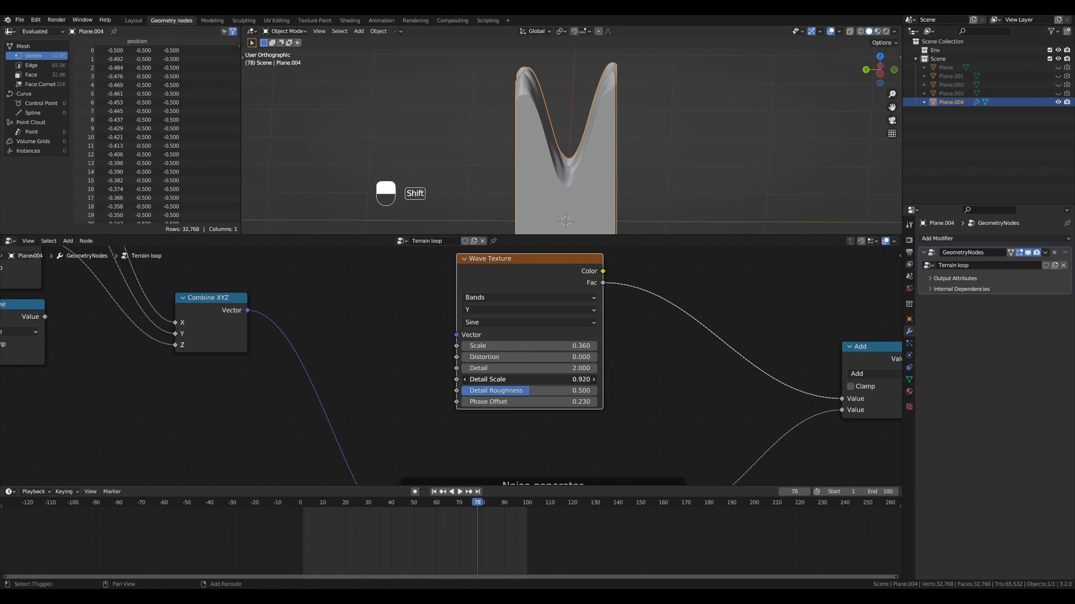
{"action": "scroll", "coordinate": [680, 335], "scroll_direction": "down", "scroll_amount": 2}
{"action": "left_click_drag", "start_coordinate": [679, 335], "coordinate": [613, 337], "text": "alt+shift"}
{"action": "left_click_drag", "start_coordinate": [502, 288], "coordinate": [493, 286]}
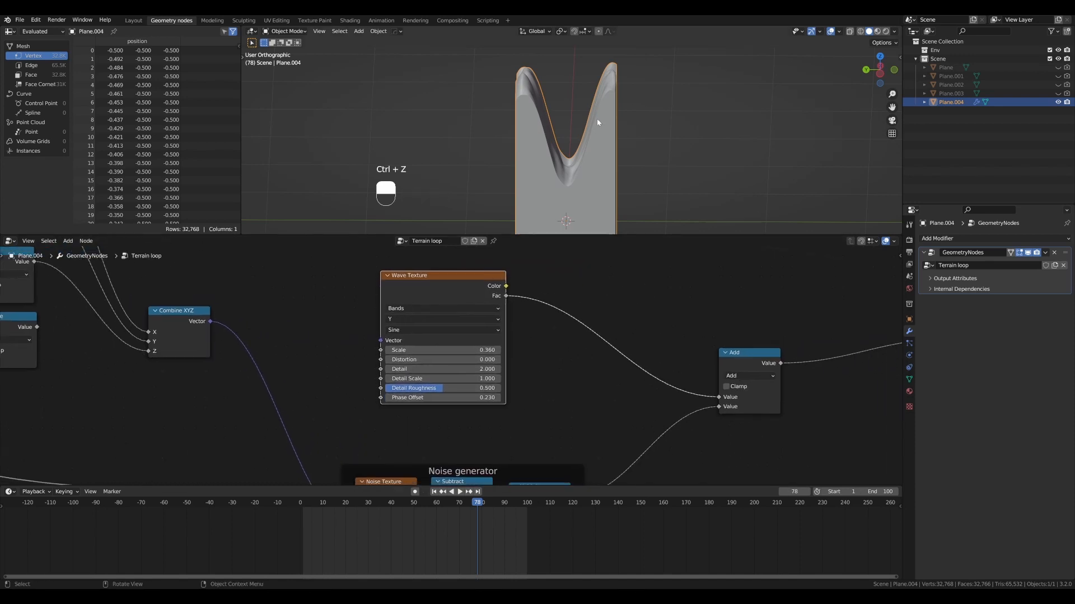
- Orbit the terrain, annotate the valley's depth on it, and erase the annotation
{"action": "left_click_drag", "start_coordinate": [597, 118], "coordinate": [543, 116], "text": "alt"}
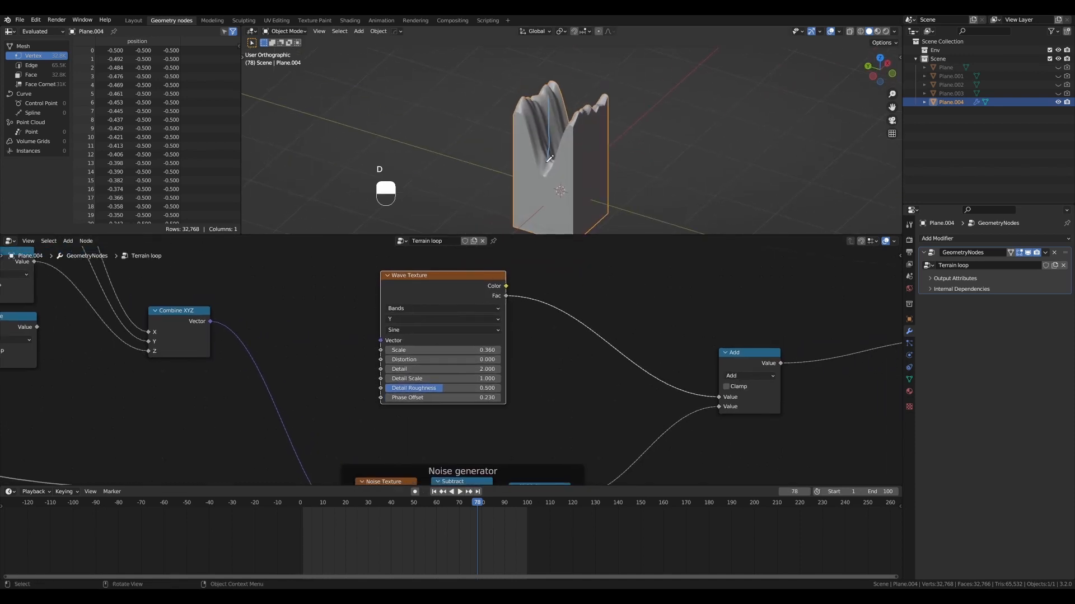
{"action": "scroll", "coordinate": [576, 252], "scroll_direction": "down", "scroll_amount": 1}
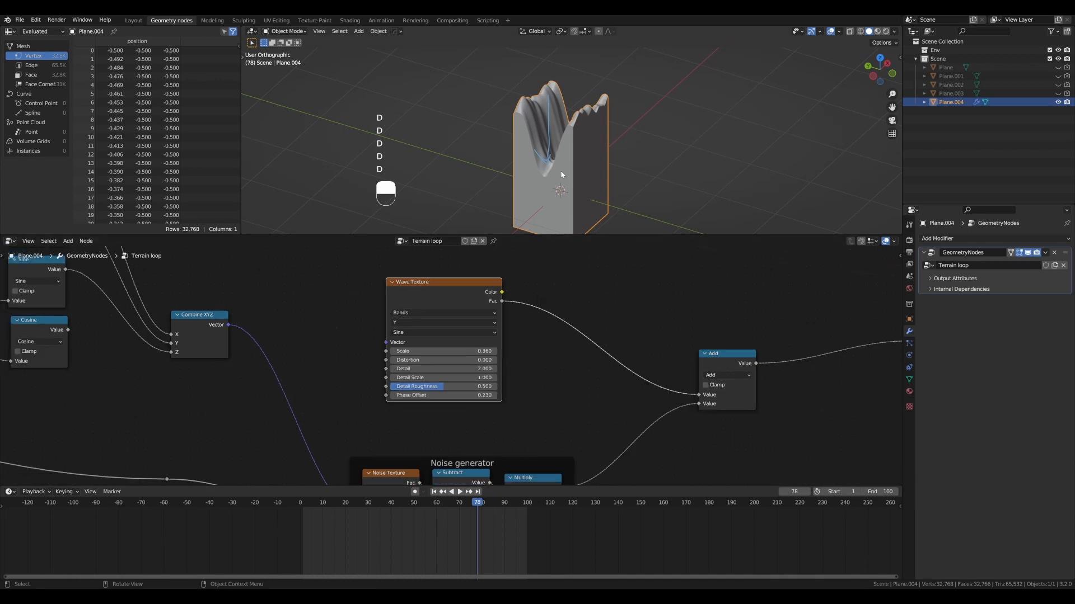
{"action": "key", "text": "ctrl+d"}
- Insert a Math node set to Multiply with value 0.41 between the Wave Texture's Fac output and the Add node
{"action": "left_click_drag", "start_coordinate": [485, 285], "coordinate": [481, 283]}
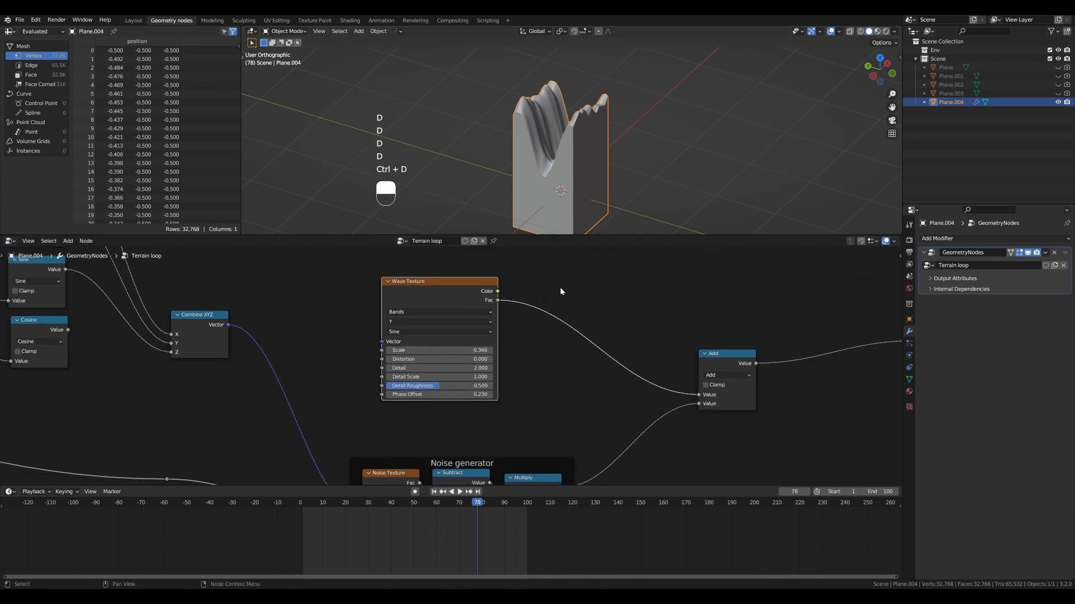
{"action": "key", "text": "ctrl+shift+a"}
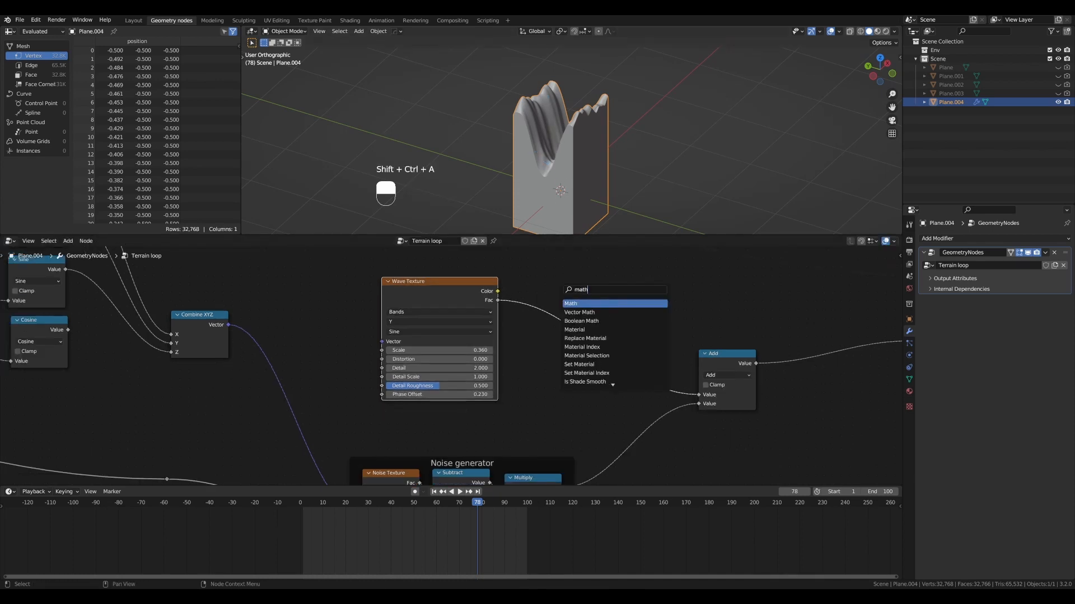
{"action": "key", "text": "Return"}
{"action": "left_click", "coordinate": [566, 300]}
{"action": "left_click", "coordinate": [562, 304]}
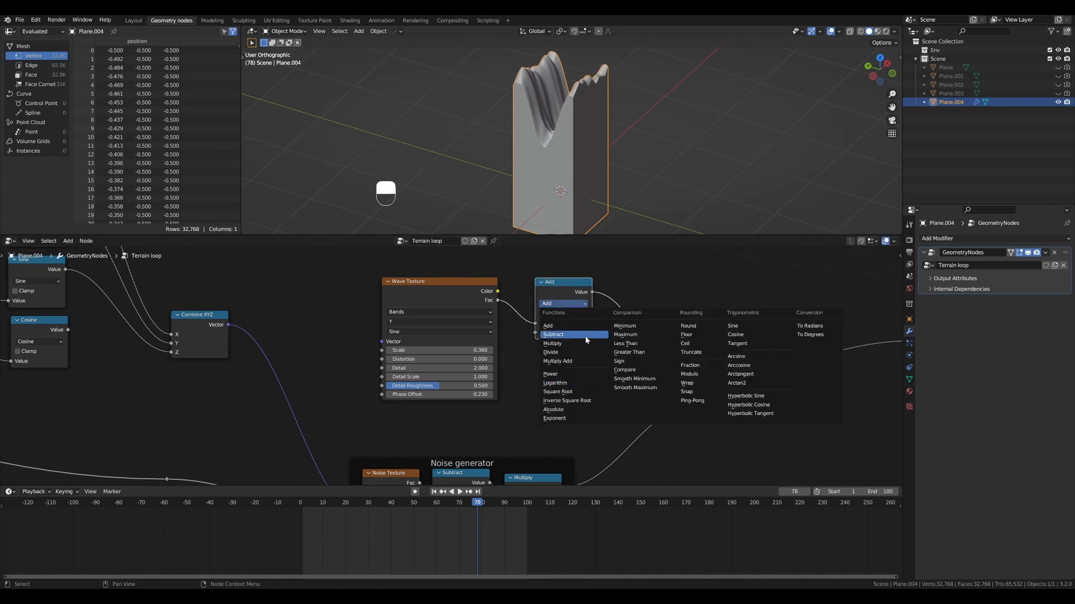
{"action": "left_click", "coordinate": [587, 343]}
{"action": "mouse_move", "coordinate": [575, 332]}
{"action": "left_mouse_down", "text": "shift"}
{"action": "mouse_move", "coordinate": [594, 331]}
{"action": "mouse_move", "coordinate": [567, 331]}
{"action": "left_mouse_up", "text": "shift"}
- Set the Wave Texture's Phase Offset to 0.81 to reposition the valley across the terrain
{"action": "middle_click_drag", "start_coordinate": [553, 212], "coordinate": [599, 121]}
{"action": "left_click_drag", "start_coordinate": [479, 394], "coordinate": [537, 394], "text": "shift"}
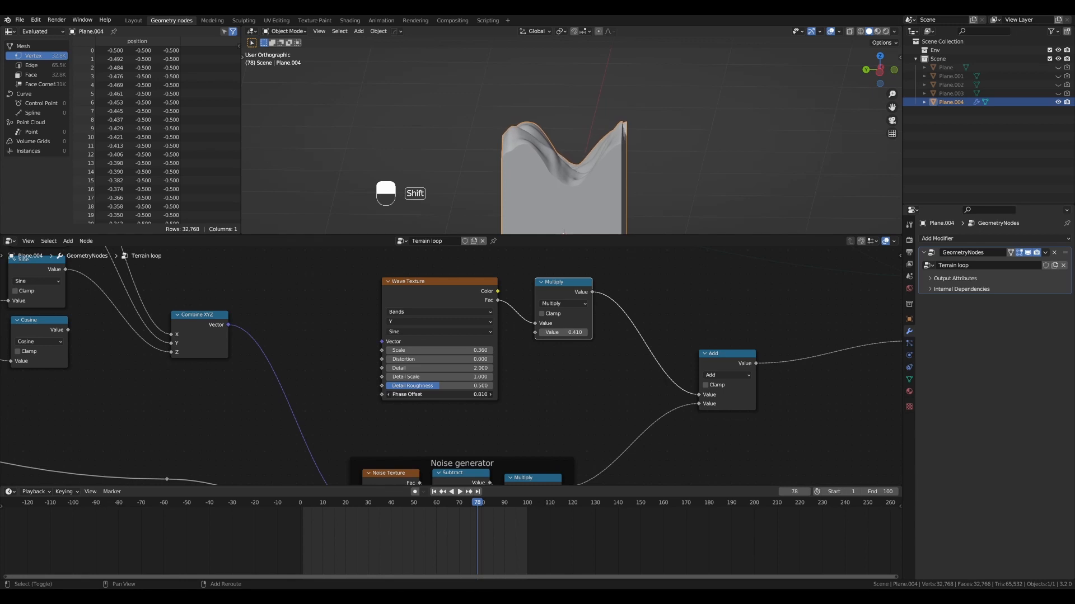
{"action": "left_click_drag", "start_coordinate": [476, 133], "coordinate": [627, 113], "text": "alt"}
- Play the animation, examine the valley shape from several angles, and stop the playback
{"action": "key", "text": "shift+space"}
{"action": "scroll", "coordinate": [619, 117], "scroll_direction": "down", "scroll_amount": 1}
{"action": "left_click_drag", "start_coordinate": [579, 290], "coordinate": [553, 290]}
{"action": "scroll", "coordinate": [582, 294], "scroll_direction": "down", "scroll_amount": 5}
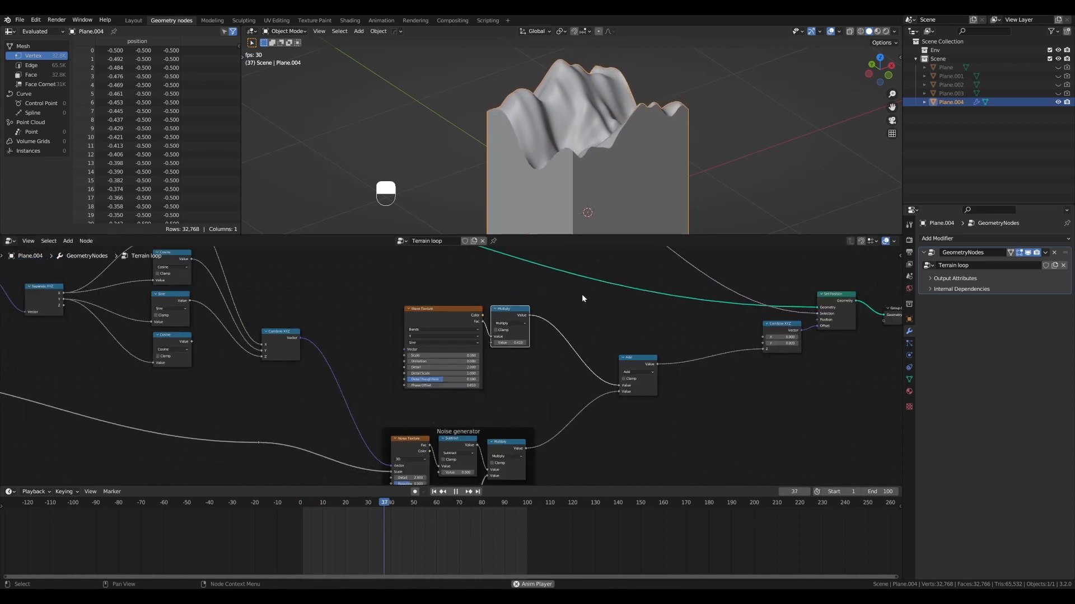
{"action": "scroll", "coordinate": [582, 295], "scroll_direction": "down", "scroll_amount": 3}
{"action": "mouse_move", "coordinate": [617, 334]}
{"action": "left_mouse_down", "text": "alt+shift"}
{"action": "mouse_move", "coordinate": [603, 321]}
{"action": "mouse_move", "coordinate": [588, 347]}
{"action": "mouse_move", "coordinate": [609, 346]}
{"action": "left_mouse_up", "text": "alt+shift"}
{"action": "scroll", "coordinate": [585, 331], "scroll_direction": "up", "scroll_amount": 2}
{"action": "scroll", "coordinate": [551, 146], "scroll_direction": "up", "scroll_amount": 1}
{"action": "left_click_drag", "start_coordinate": [550, 146], "coordinate": [624, 112], "text": "alt"}
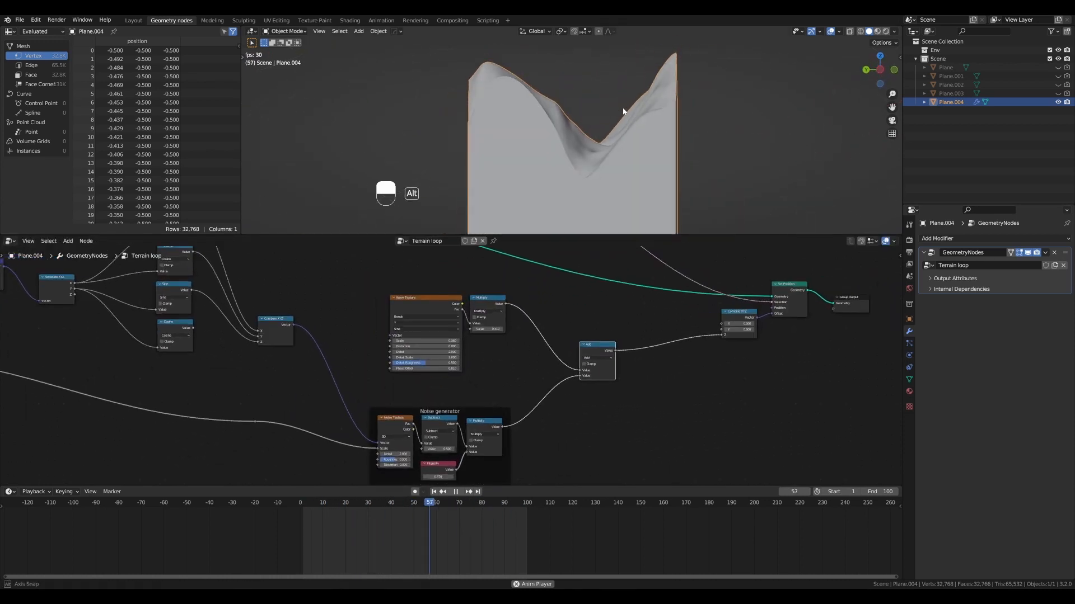
{"action": "scroll", "coordinate": [599, 159], "scroll_direction": "down", "scroll_amount": 2}
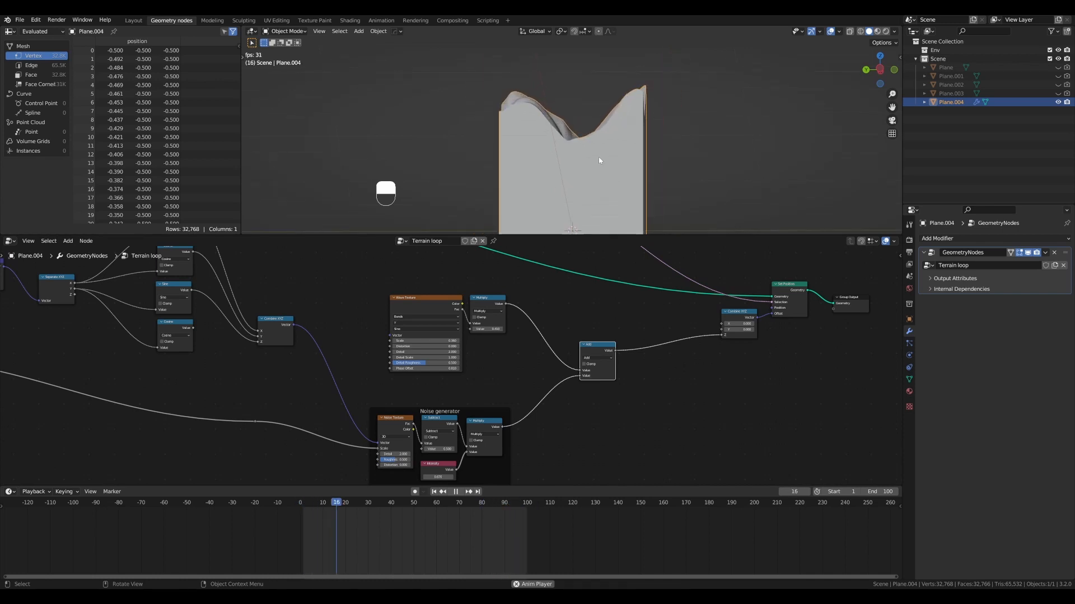
{"action": "key", "text": "shift+space"}
- Annotate the valley floor, mark a horizontal cut-off line across it in the X-ray right view, and erase the annotations
{"action": "left_click_drag", "start_coordinate": [592, 157], "coordinate": [570, 151], "text": "alt"}
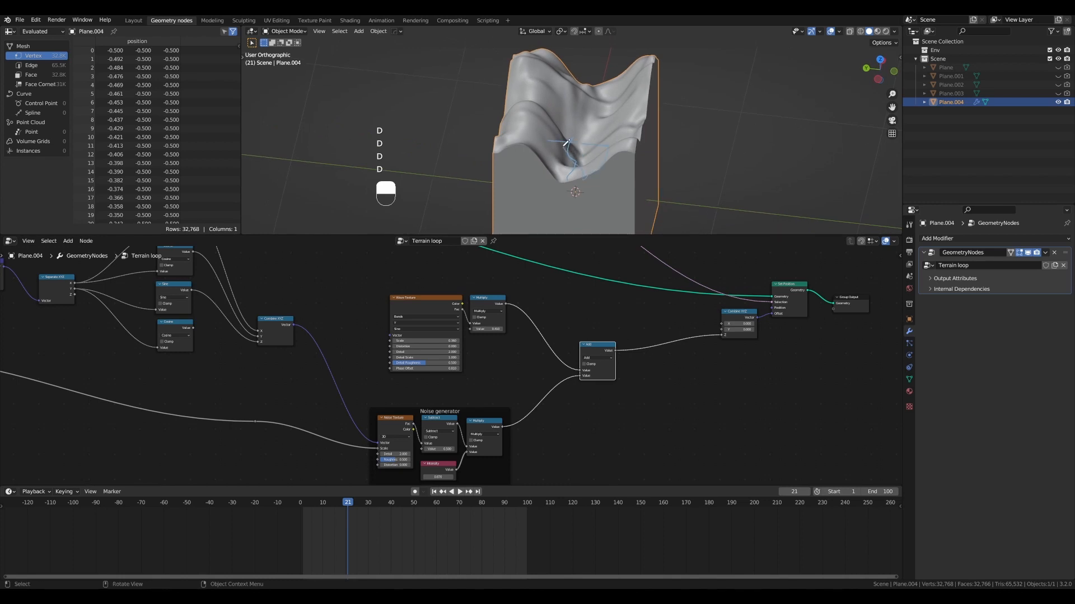
{"action": "left_click_drag", "start_coordinate": [612, 169], "coordinate": [610, 121], "text": "alt"}
{"action": "key", "text": "KP_1"}
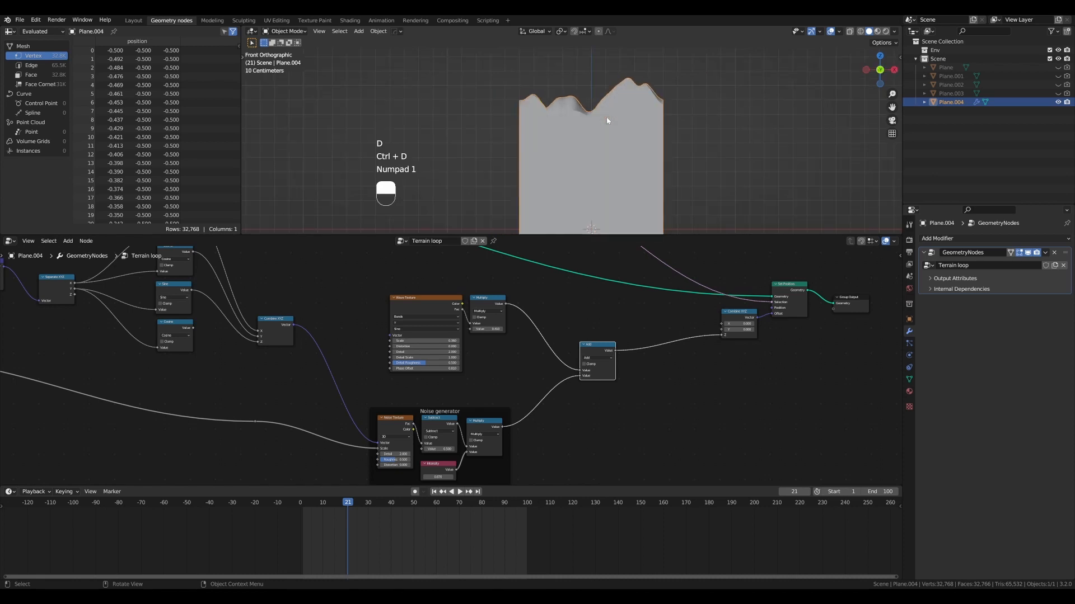
{"action": "key", "text": "KP_3"}
{"action": "key", "text": "alt+z"}
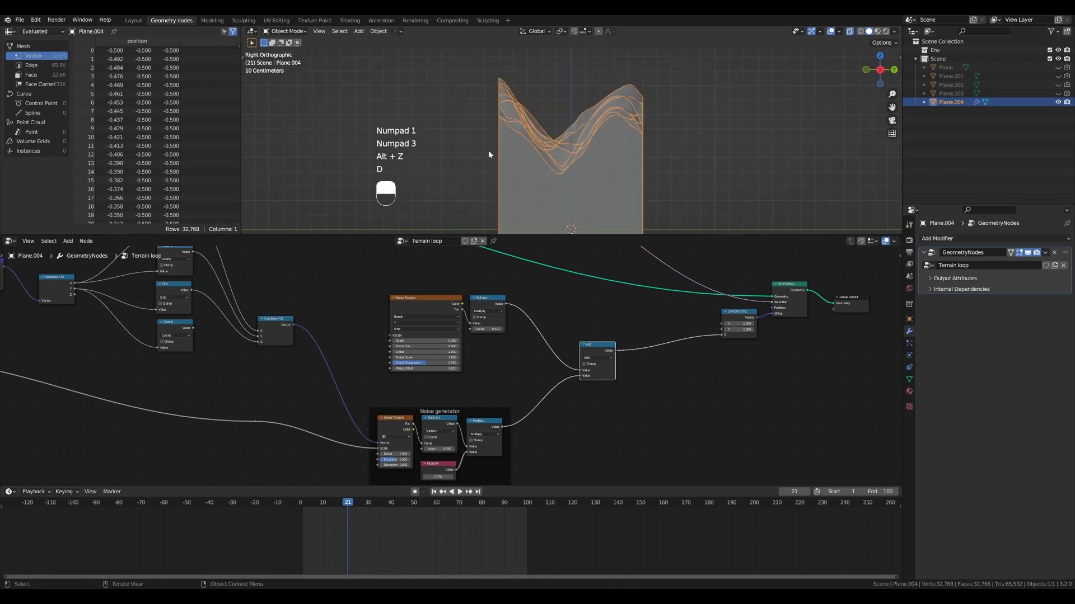
{"action": "key", "text": "d"}
{"action": "key", "text": "d"}
{"action": "key", "text": "d"}
{"action": "left_click_drag", "start_coordinate": [489, 153], "coordinate": [604, 152]}
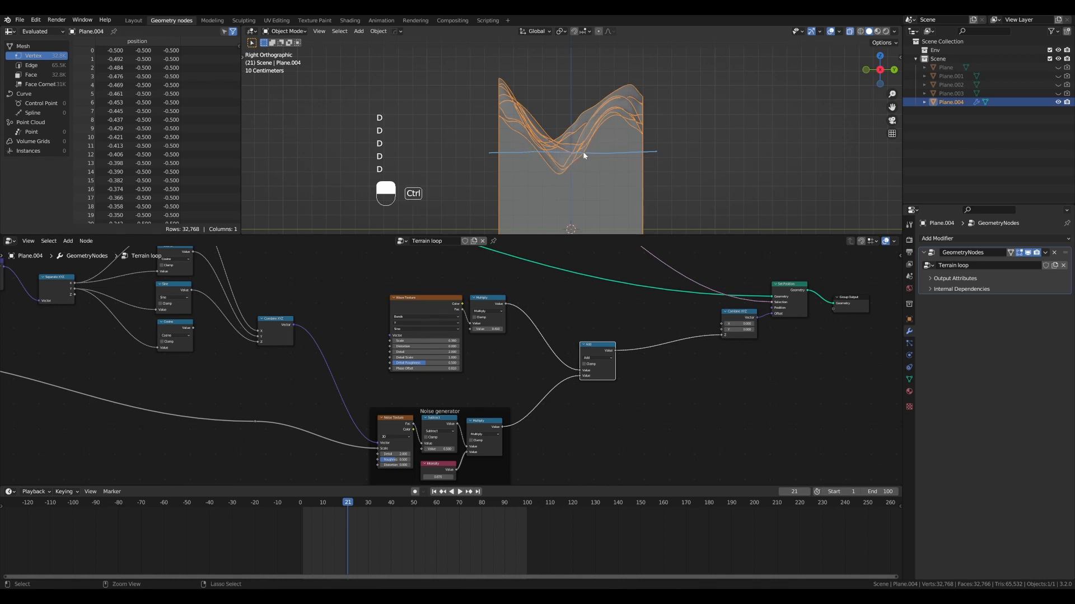
{"action": "key", "text": "ctrl+d"}
{"action": "mouse_move", "coordinate": [575, 183]}
{"action": "middle_mouse_down"}
{"action": "mouse_move", "coordinate": [559, 193]}
{"action": "mouse_move", "coordinate": [570, 167]}
{"action": "mouse_move", "coordinate": [570, 183]}
{"action": "mouse_move", "coordinate": [580, 182]}
{"action": "middle_mouse_up"}
{"action": "key", "text": "alt+z"}
- Try a duplicated Math node set to Less Than between the Add and Combine XYZ nodes, and delete it
{"action": "left_click_drag", "start_coordinate": [595, 342], "coordinate": [585, 350]}
{"action": "key", "text": "shift+d"}
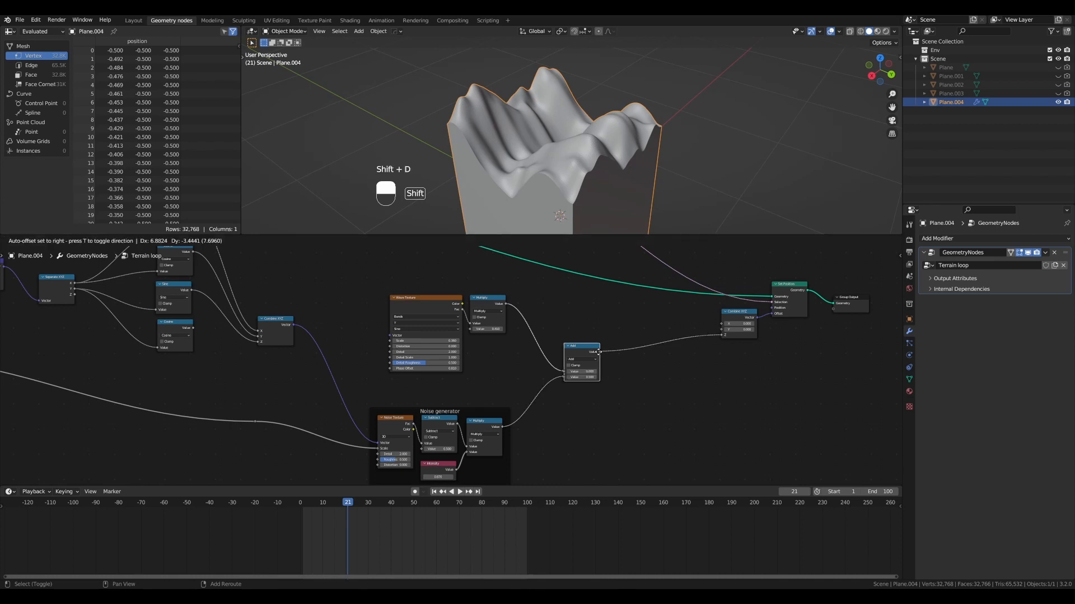
{"action": "left_click", "coordinate": [641, 339]}
{"action": "scroll", "coordinate": [571, 341], "scroll_direction": "up", "scroll_amount": 2}
{"action": "left_click_drag", "start_coordinate": [571, 342], "coordinate": [569, 342], "text": "alt+shift"}
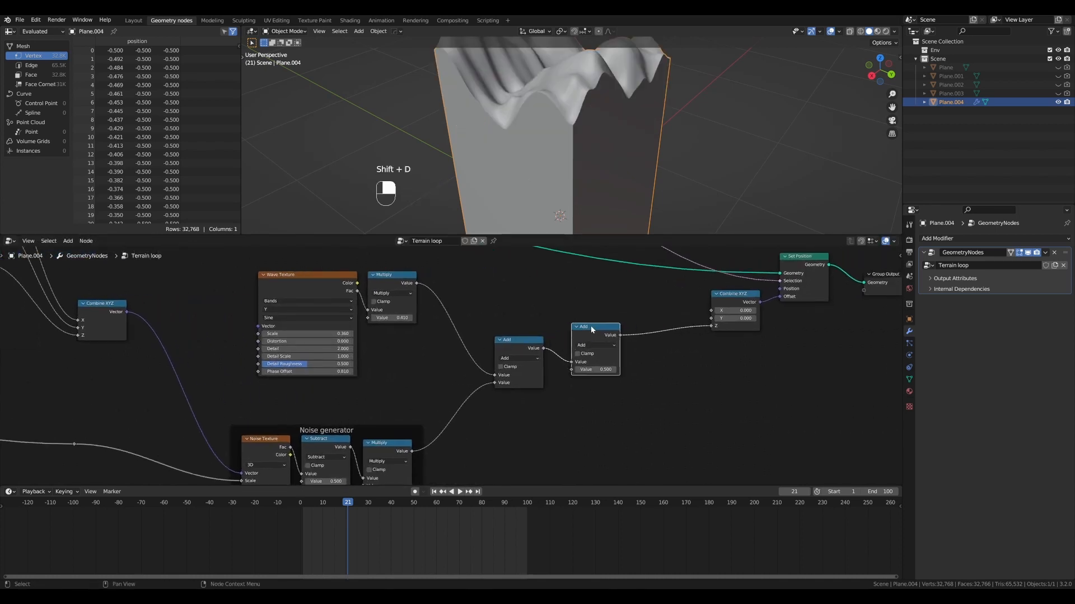
{"action": "left_click", "coordinate": [601, 345]}
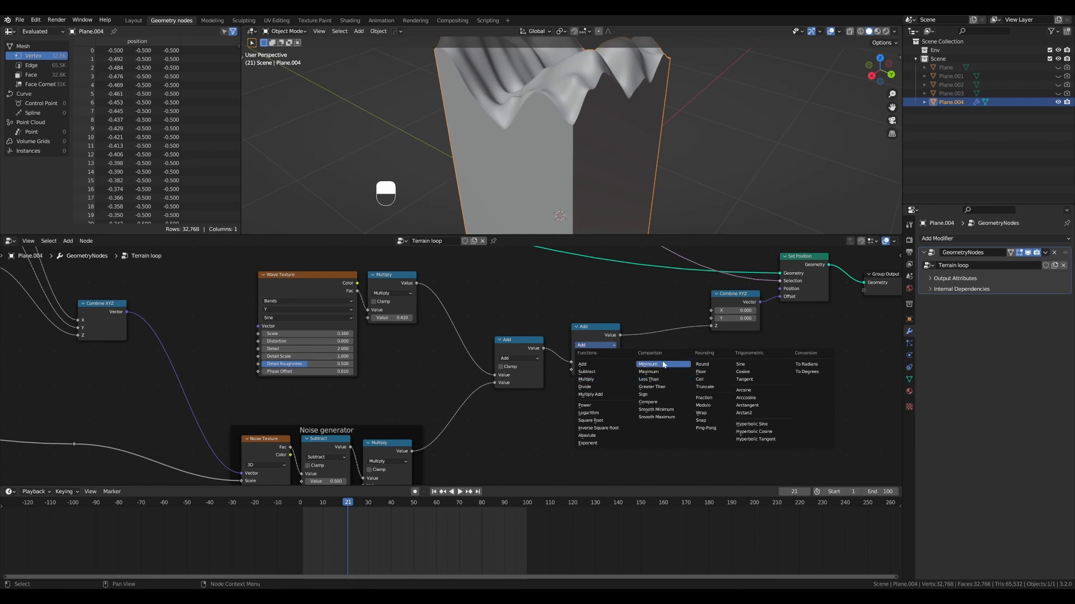
{"action": "left_click", "coordinate": [638, 380]}
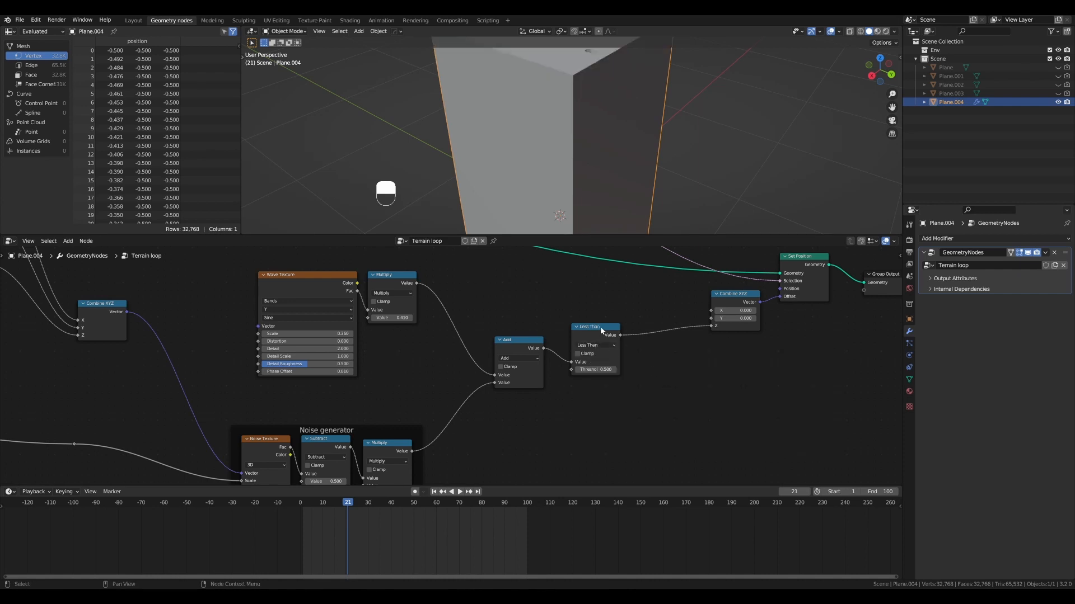
{"action": "left_click_drag", "start_coordinate": [602, 330], "coordinate": [604, 328]}
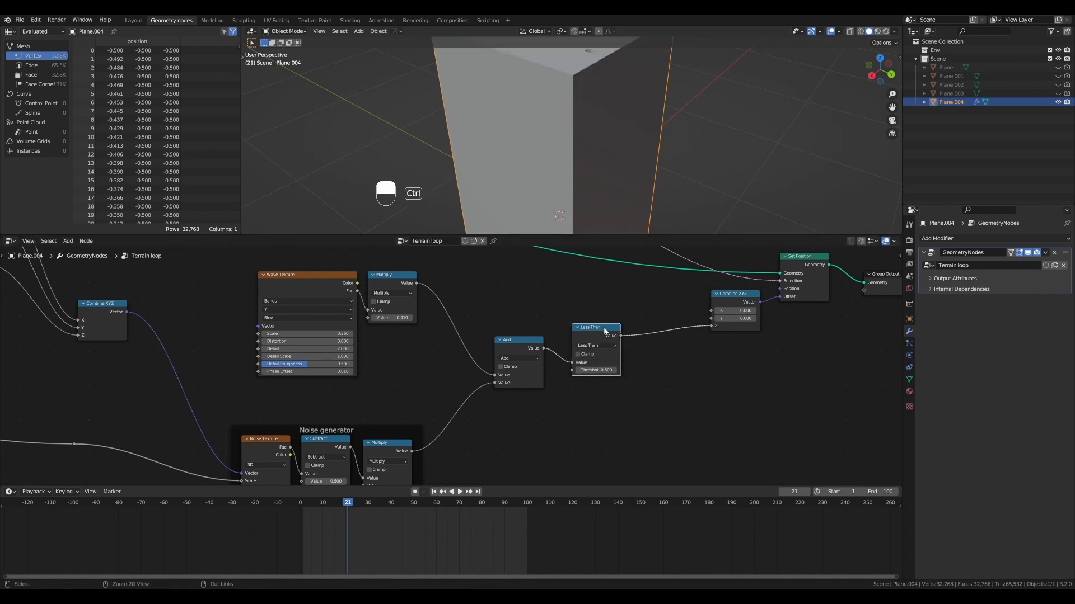
{"action": "key", "text": "ctrl+x"}
- Insert a Clamp node between the Add node and the Combine XYZ node's Z input
{"action": "key", "text": "ctrl+shift+a"}
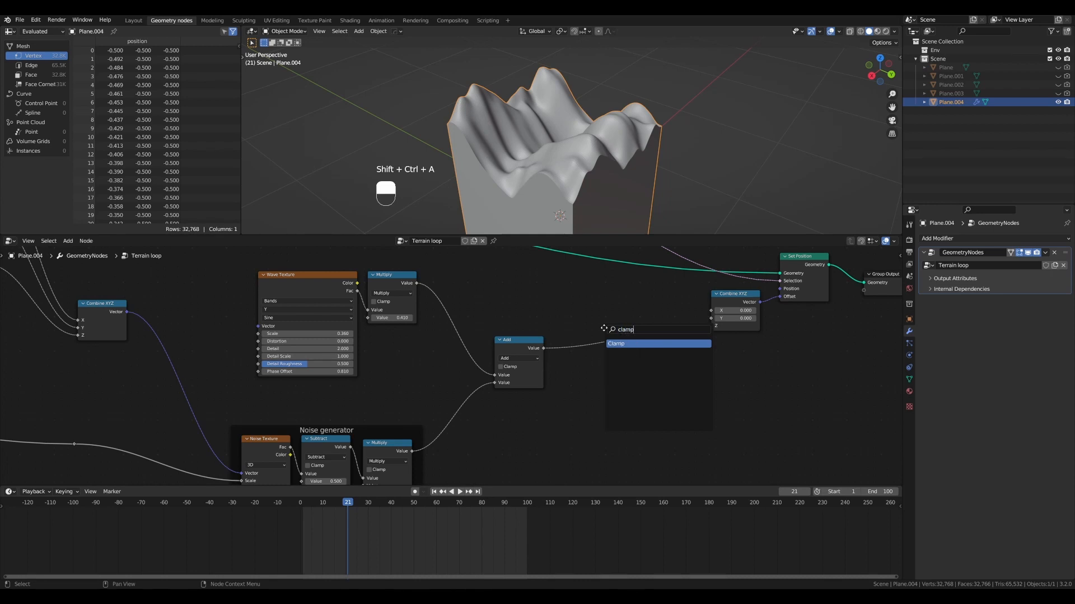
{"action": "key", "text": "Return"}
{"action": "left_click", "coordinate": [572, 329]}
{"action": "scroll", "coordinate": [573, 316], "scroll_direction": "up", "scroll_amount": 5}
{"action": "scroll", "coordinate": [549, 188], "scroll_direction": "down", "scroll_amount": 2}
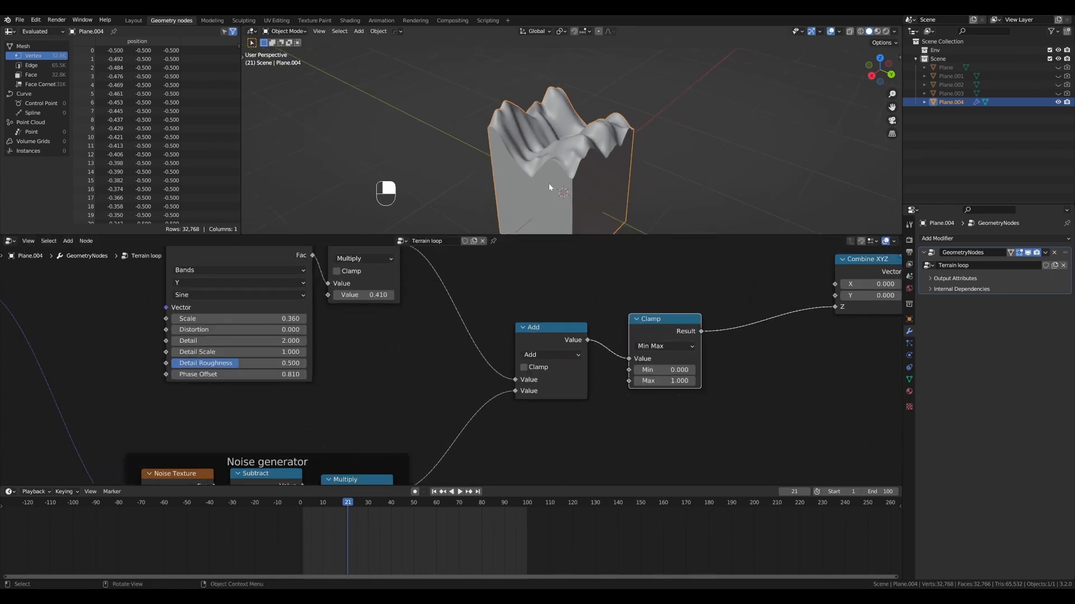
- Set the Clamp node's Min to 0.08 and Max to 2 to flatten the valley floor
{"action": "middle_click_drag", "start_coordinate": [549, 183], "coordinate": [566, 251]}
{"action": "scroll", "coordinate": [640, 338], "scroll_direction": "up", "scroll_amount": 2}
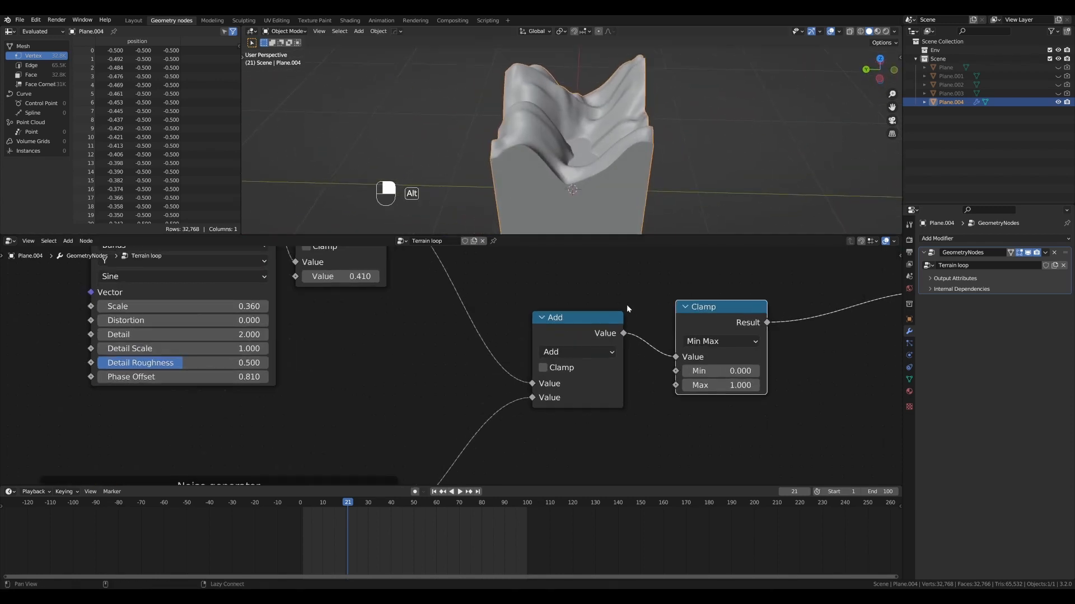
{"action": "scroll", "coordinate": [626, 309], "scroll_direction": "down", "scroll_amount": 2}
{"action": "middle_click_drag", "start_coordinate": [630, 168], "coordinate": [571, 178], "text": "shift"}
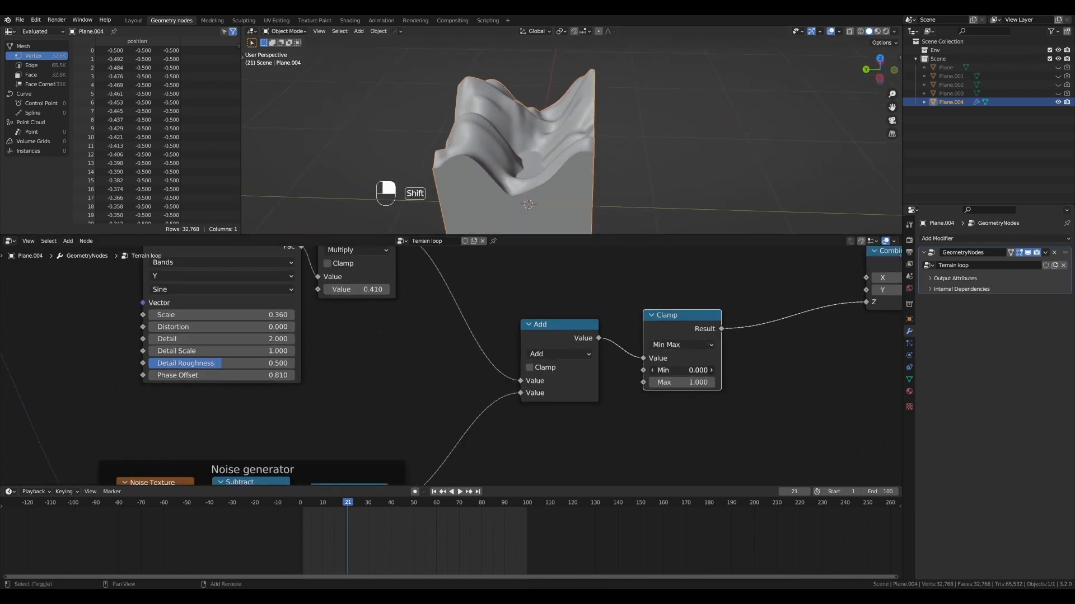
{"action": "left_click_drag", "start_coordinate": [682, 371], "coordinate": [684, 370], "text": "shift"}
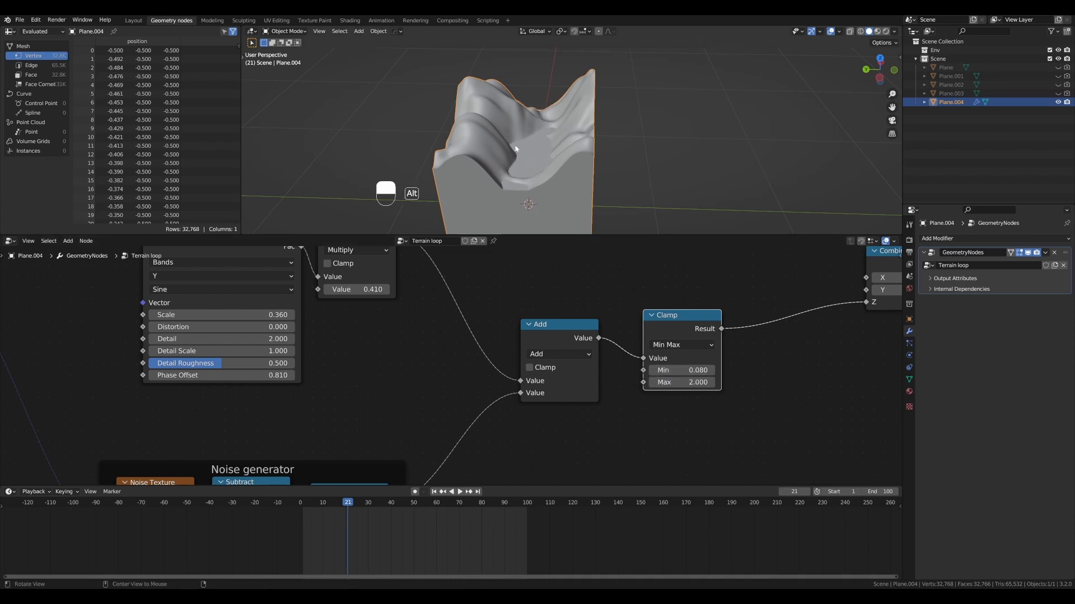
- Sketch the clamped height profile above the terrain, erase it, and try lower Clamp Max values before restoring 2
{"action": "middle_click_drag", "start_coordinate": [515, 147], "coordinate": [489, 67]}
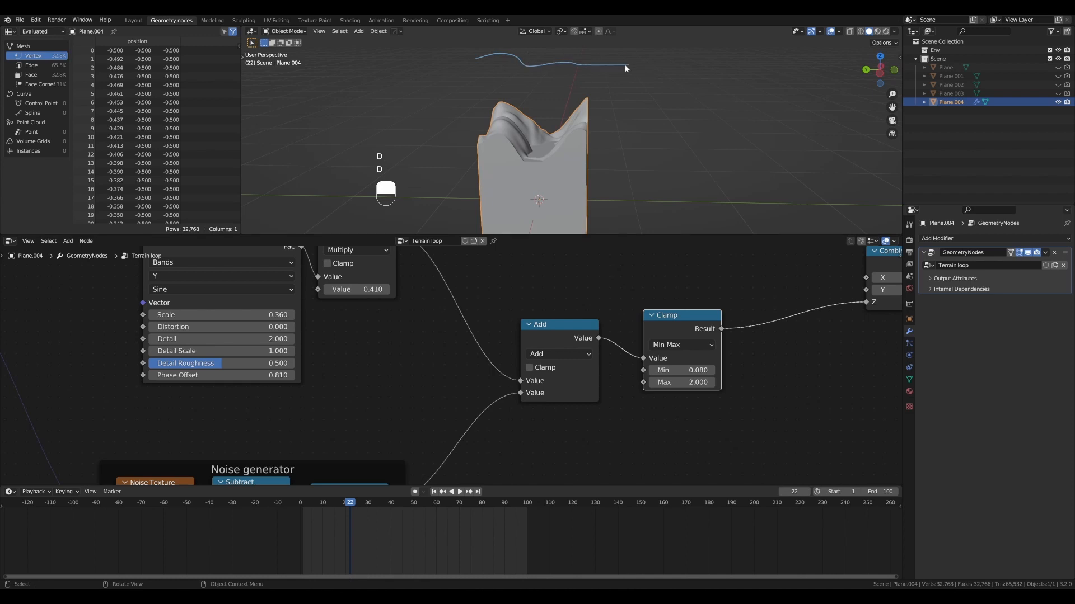
{"action": "middle_click_drag", "start_coordinate": [581, 149], "coordinate": [565, 147]}
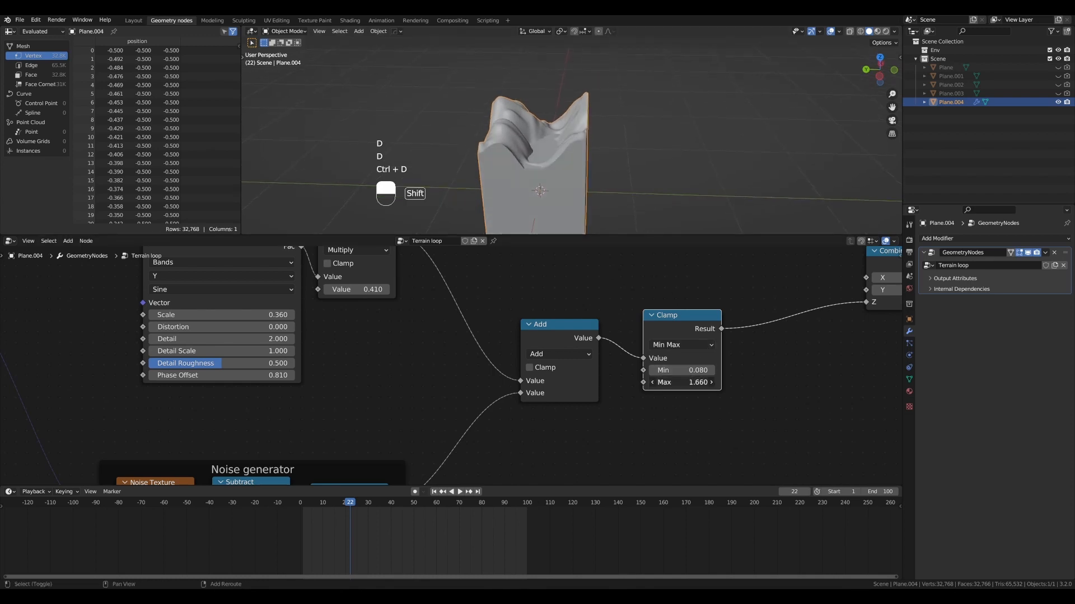
{"action": "left_click_drag", "start_coordinate": [682, 382], "coordinate": [649, 382], "text": "shift"}
{"action": "key", "text": "Return"}
{"action": "middle_click_drag", "start_coordinate": [560, 156], "coordinate": [644, 174]}
- Play the animation and set the Clamp node's Min to 0.11
{"action": "key", "text": "shift+space"}
{"action": "left_click_drag", "start_coordinate": [644, 170], "coordinate": [653, 166], "text": "alt"}
{"action": "key", "text": "y"}
{"action": "key", "text": "y"}
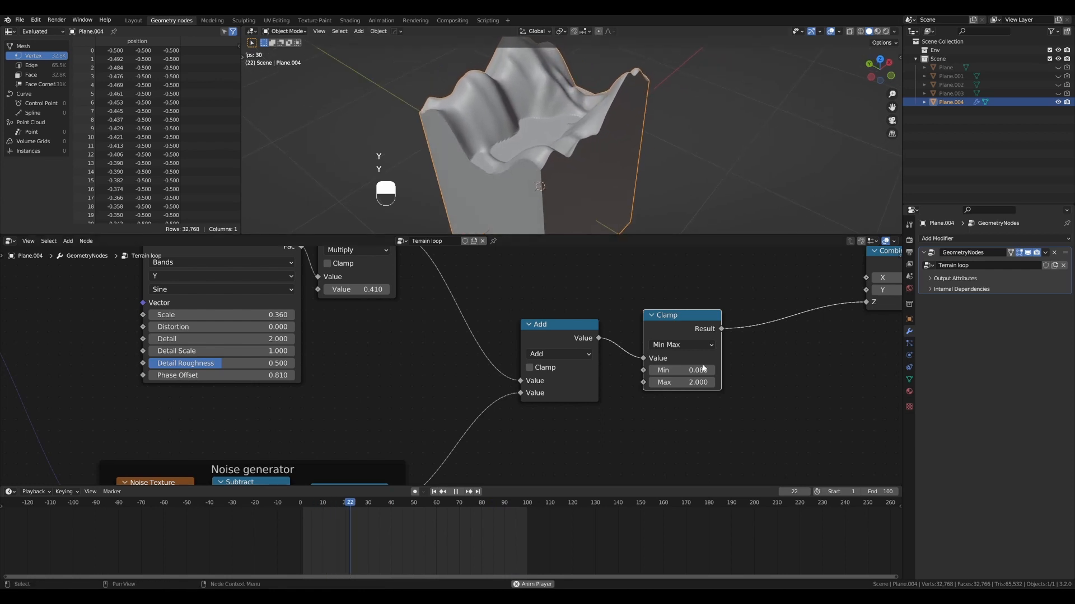
{"action": "left_click_drag", "start_coordinate": [702, 370], "coordinate": [715, 370], "text": "shift"}
{"action": "left_click_drag", "start_coordinate": [587, 162], "coordinate": [618, 134], "text": "alt"}
{"action": "mouse_move", "coordinate": [682, 371]}
{"action": "left_mouse_down", "text": "shift"}
{"action": "mouse_move", "coordinate": [666, 370]}
{"action": "mouse_move", "coordinate": [676, 370]}
{"action": "left_mouse_up", "text": "shift"}
- Inspect the flattened valley floor on the playing terrain, and move the Clamp node closer to the Add node
{"action": "scroll", "coordinate": [577, 161], "scroll_direction": "down", "scroll_amount": 4}
{"action": "left_click_drag", "start_coordinate": [577, 161], "coordinate": [518, 142], "text": "alt"}
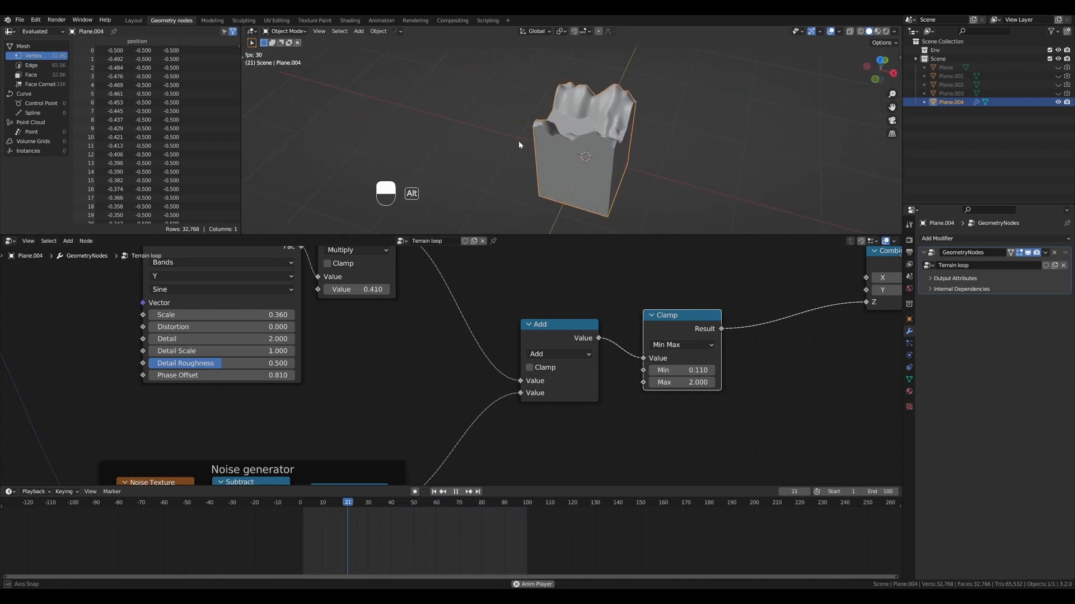
{"action": "scroll", "coordinate": [560, 134], "scroll_direction": "up", "scroll_amount": 6}
{"action": "mouse_move", "coordinate": [585, 127]}
{"action": "left_mouse_down", "text": "alt"}
{"action": "mouse_move", "coordinate": [587, 111]}
{"action": "mouse_move", "coordinate": [524, 128]}
{"action": "mouse_move", "coordinate": [537, 120]}
{"action": "mouse_move", "coordinate": [505, 117]}
{"action": "mouse_move", "coordinate": [596, 131]}
{"action": "left_mouse_up", "text": "alt"}
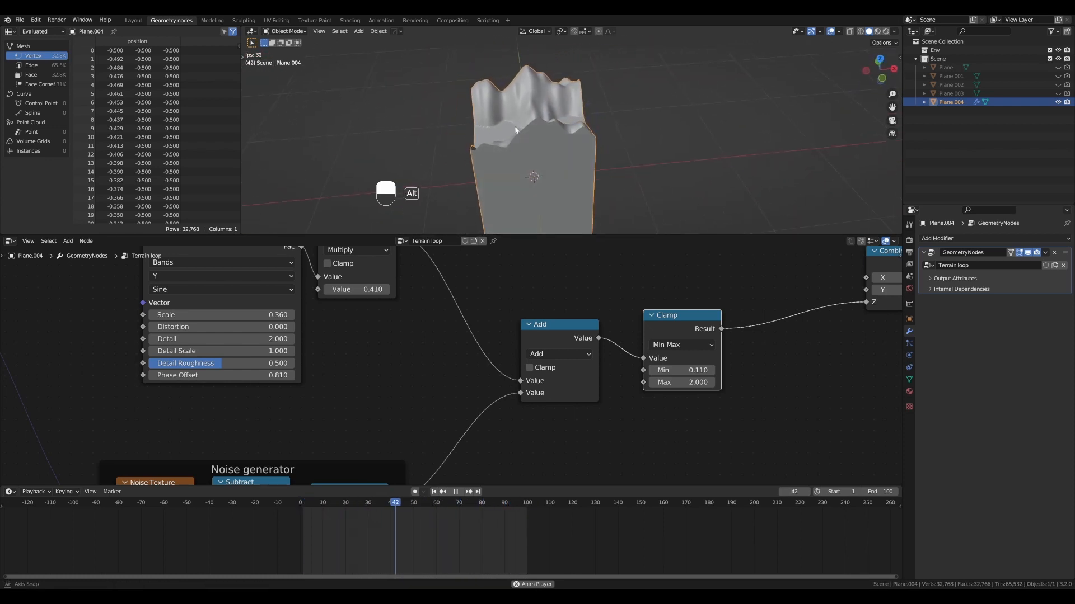
{"action": "left_click_drag", "start_coordinate": [515, 129], "coordinate": [579, 192], "text": "alt"}
{"action": "scroll", "coordinate": [547, 123], "scroll_direction": "up", "scroll_amount": 3}
{"action": "left_click_drag", "start_coordinate": [679, 316], "coordinate": [654, 325]}
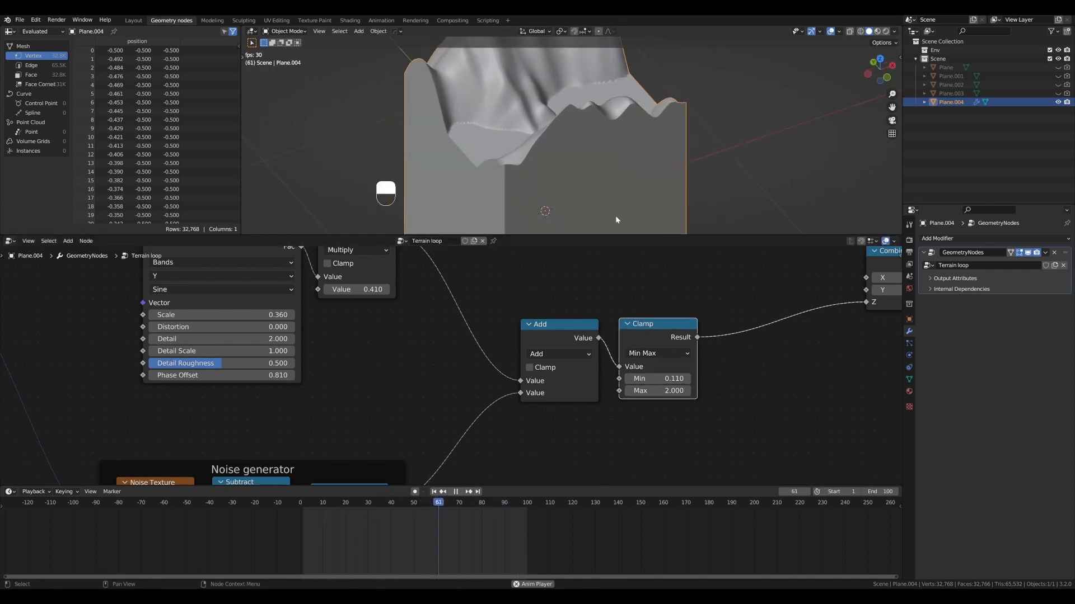
{"action": "scroll", "coordinate": [579, 150], "scroll_direction": "down", "scroll_amount": 6}
{"action": "scroll", "coordinate": [588, 143], "scroll_direction": "up", "scroll_amount": 3}
{"action": "left_click_drag", "start_coordinate": [588, 143], "coordinate": [613, 134], "text": "alt"}
{"action": "scroll", "coordinate": [638, 129], "scroll_direction": "down", "scroll_amount": 2}
{"action": "scroll", "coordinate": [602, 132], "scroll_direction": "up", "scroll_amount": 1}
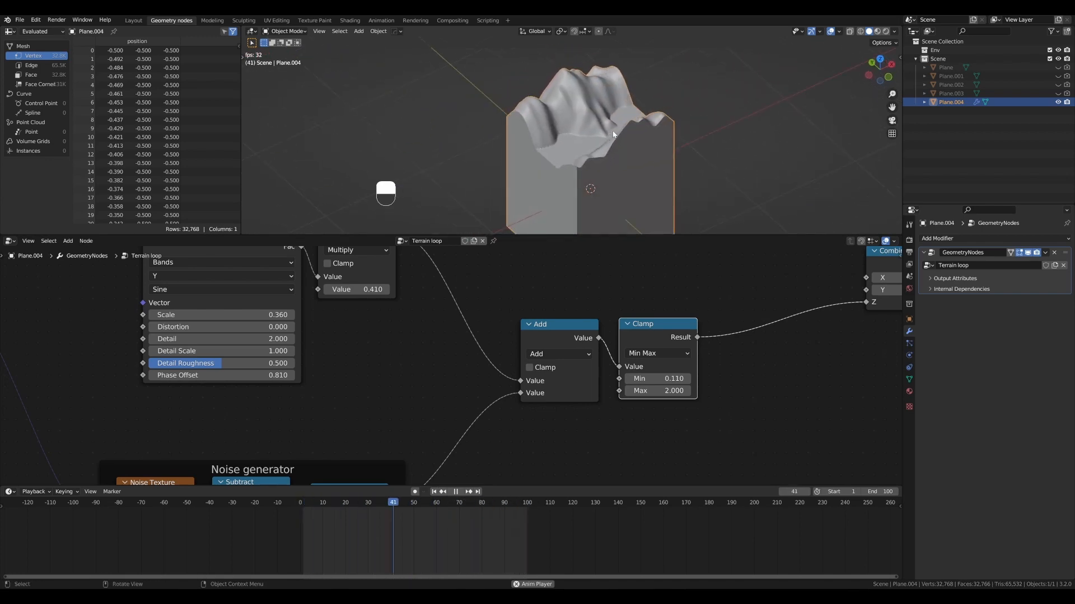
- Set the Speed value node to 2 while the animation plays
{"action": "scroll", "coordinate": [265, 330], "scroll_direction": "down", "scroll_amount": 8}
{"action": "left_click_drag", "start_coordinate": [187, 349], "coordinate": [666, 336], "text": "alt+shift"}
{"action": "left_click_drag", "start_coordinate": [209, 364], "coordinate": [652, 376], "text": "alt+shift"}
{"action": "scroll", "coordinate": [397, 341], "scroll_direction": "up", "scroll_amount": 4}
{"action": "left_click_drag", "start_coordinate": [396, 337], "coordinate": [532, 379], "text": "alt+shift"}
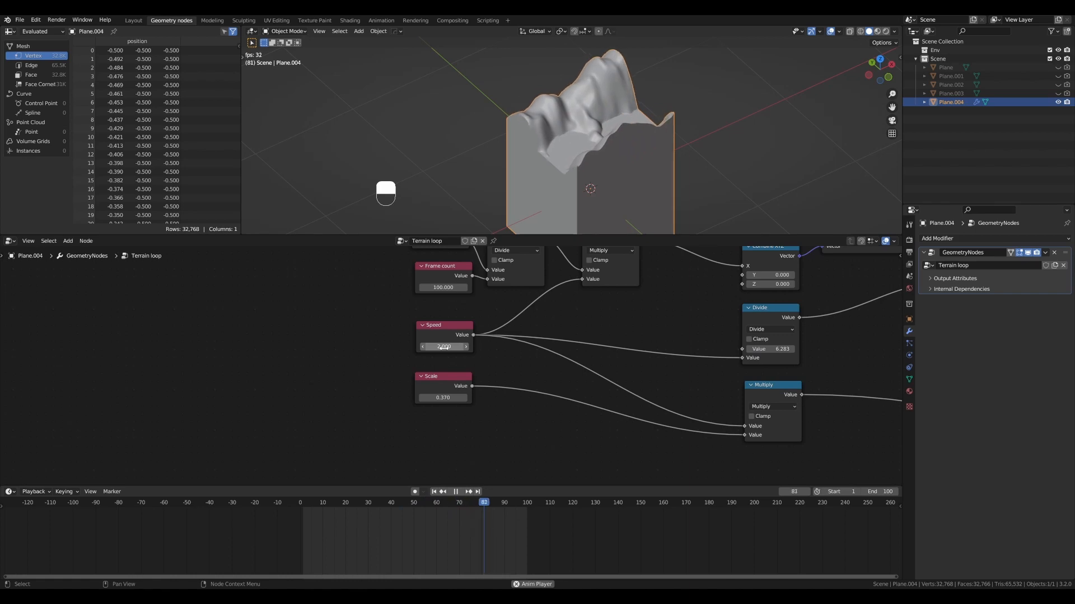
{"action": "scroll", "coordinate": [526, 147], "scroll_direction": "up", "scroll_amount": 3}
{"action": "scroll", "coordinate": [563, 132], "scroll_direction": "down", "scroll_amount": 2}
{"action": "left_click_drag", "start_coordinate": [569, 136], "coordinate": [573, 137], "text": "alt+shift"}
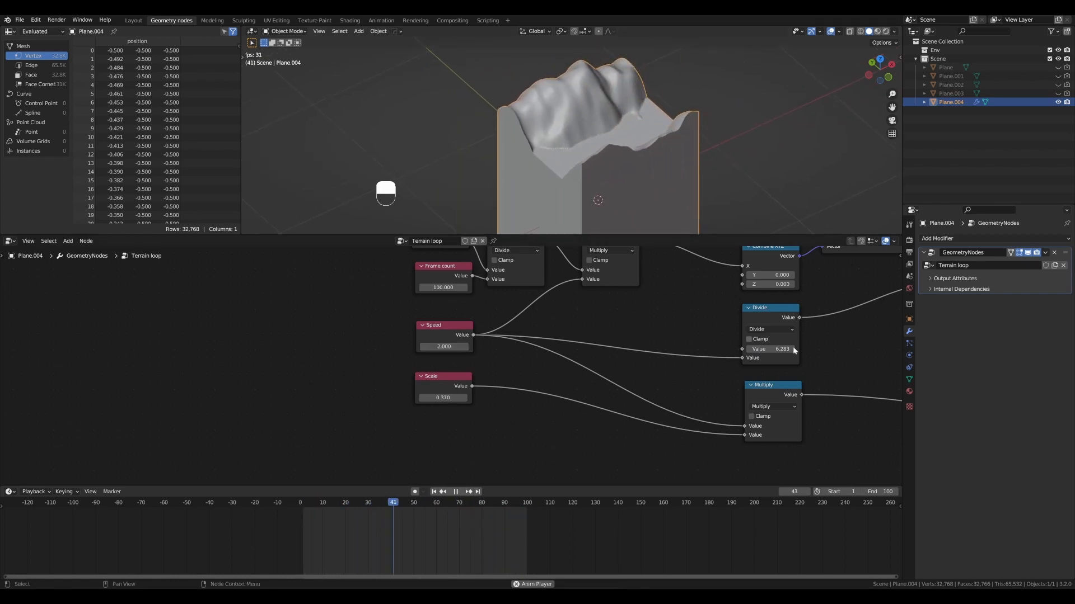
- In the Noise generator frame, set Intensity to 1.54 and the Noise Texture's Detail to 2.98 and Distortion to 0.49
{"action": "left_click_drag", "start_coordinate": [707, 337], "coordinate": [682, 336], "text": "alt+shift"}
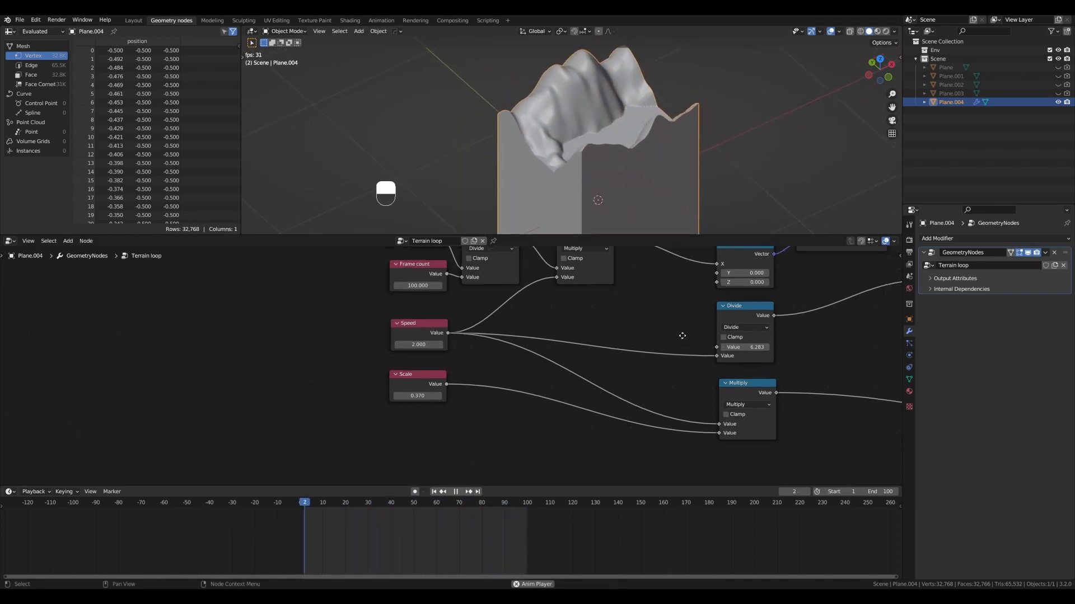
{"action": "middle_click_drag", "start_coordinate": [682, 336], "coordinate": [426, 319]}
{"action": "middle_click_drag", "start_coordinate": [812, 355], "coordinate": [402, 333]}
{"action": "scroll", "coordinate": [560, 347], "scroll_direction": "down", "scroll_amount": 2}
{"action": "middle_click_drag", "start_coordinate": [829, 367], "coordinate": [620, 359]}
{"action": "middle_click_drag", "start_coordinate": [728, 401], "coordinate": [518, 300]}
{"action": "scroll", "coordinate": [487, 342], "scroll_direction": "up", "scroll_amount": 4}
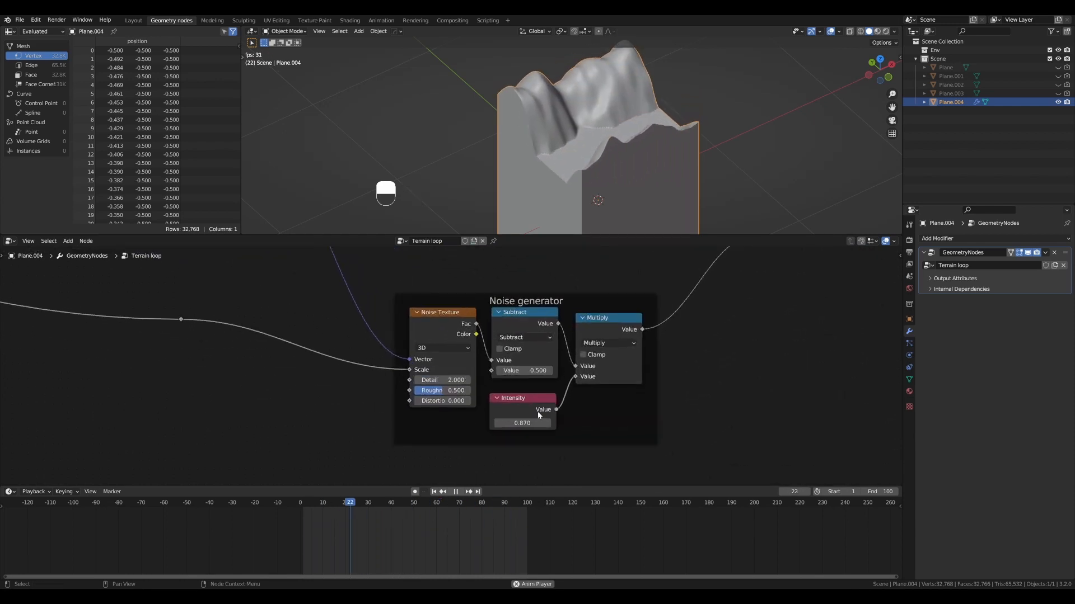
{"action": "left_click_drag", "start_coordinate": [534, 423], "coordinate": [594, 423], "text": "shift"}
{"action": "left_click_drag", "start_coordinate": [446, 381], "coordinate": [493, 381], "text": "shift"}
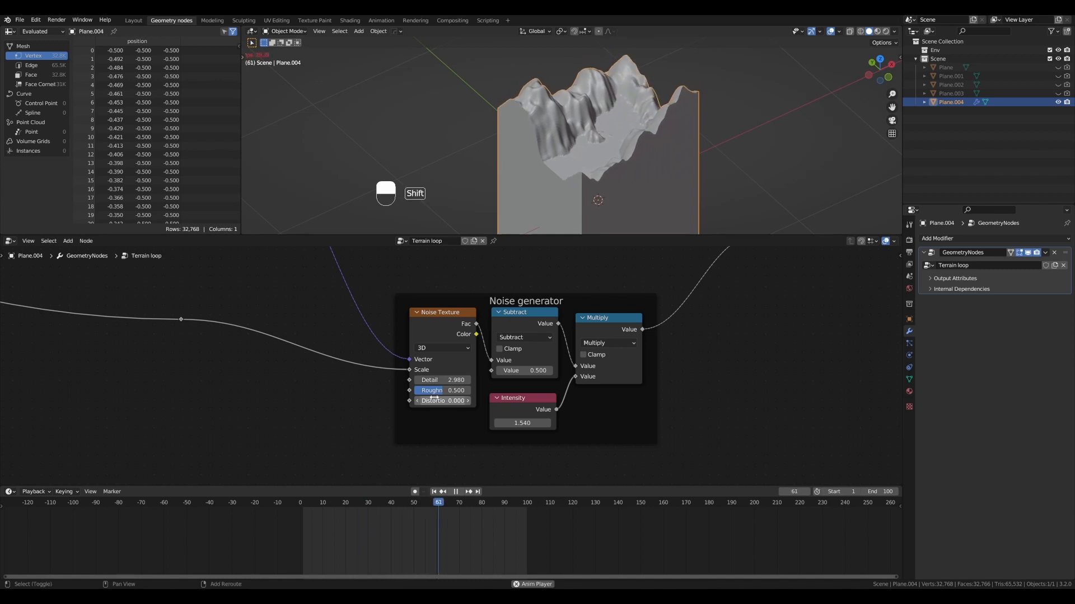
{"action": "left_click_drag", "start_coordinate": [435, 399], "coordinate": [462, 399], "text": "shift"}
- Stop the playback and reduce the Noise generator's Intensity to 0.4
{"action": "scroll", "coordinate": [560, 129], "scroll_direction": "down", "scroll_amount": 2}
{"action": "left_click_drag", "start_coordinate": [604, 98], "coordinate": [634, 155], "text": "alt"}
{"action": "key", "text": "shift+space"}
{"action": "scroll", "coordinate": [624, 147], "scroll_direction": "down", "scroll_amount": 2}
{"action": "scroll", "coordinate": [591, 177], "scroll_direction": "up", "scroll_amount": 2}
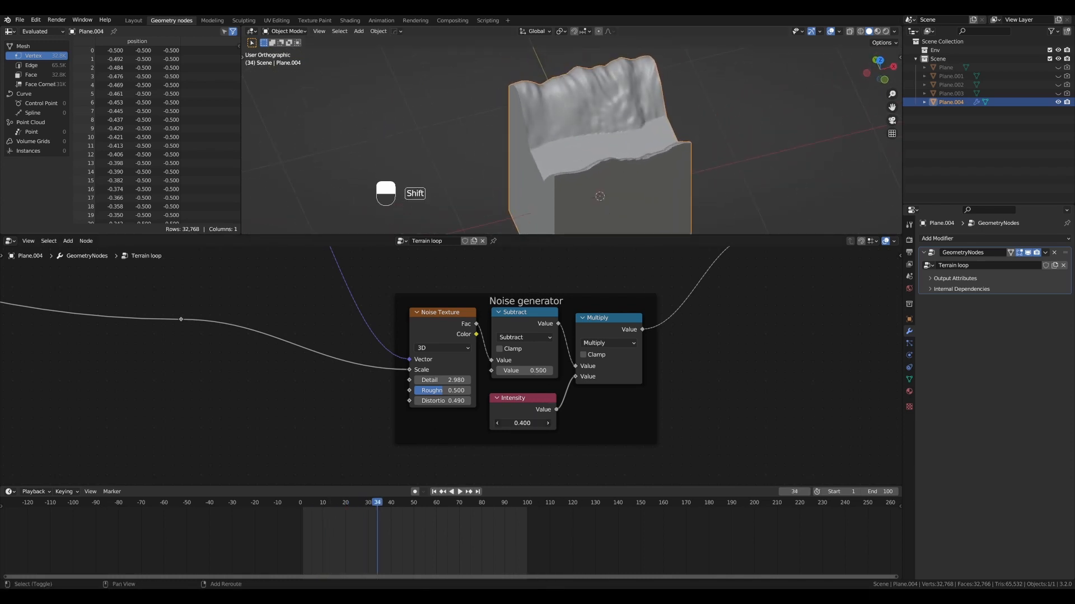
{"action": "scroll", "coordinate": [630, 306], "scroll_direction": "down", "scroll_amount": 4}
{"action": "left_click_drag", "start_coordinate": [706, 253], "coordinate": [583, 423], "text": "alt+shift"}
{"action": "scroll", "coordinate": [617, 388], "scroll_direction": "down", "scroll_amount": 3}
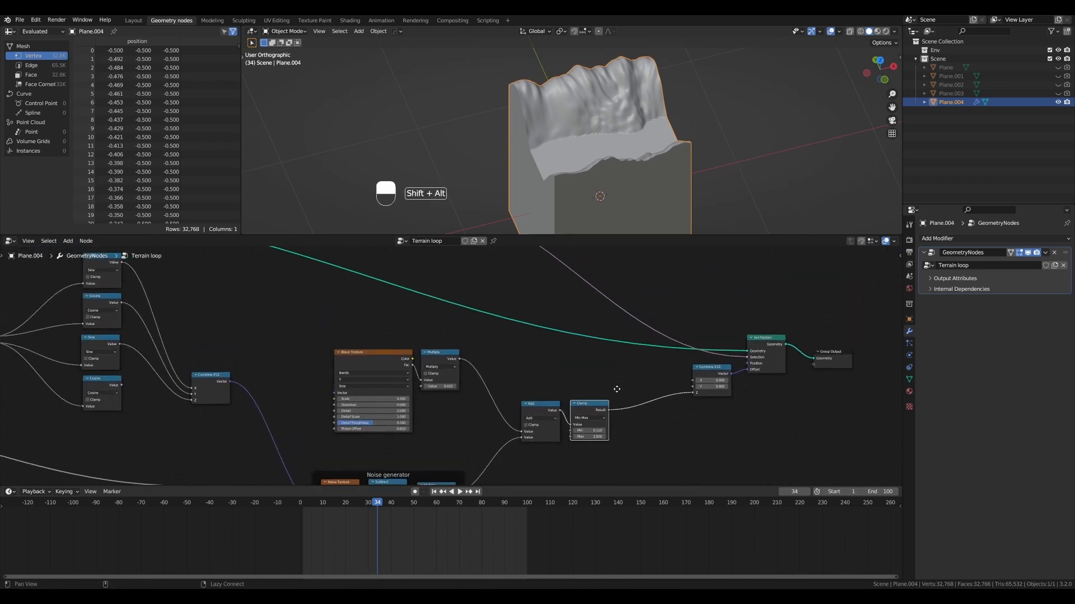
- Mute the Wave Texture node and view the terrain shaped by the noise alone
{"action": "scroll", "coordinate": [479, 364], "scroll_direction": "down", "scroll_amount": 1}
{"action": "scroll", "coordinate": [521, 355], "scroll_direction": "up", "scroll_amount": 2}
{"action": "left_click_drag", "start_coordinate": [519, 354], "coordinate": [567, 327], "text": "alt+shift"}
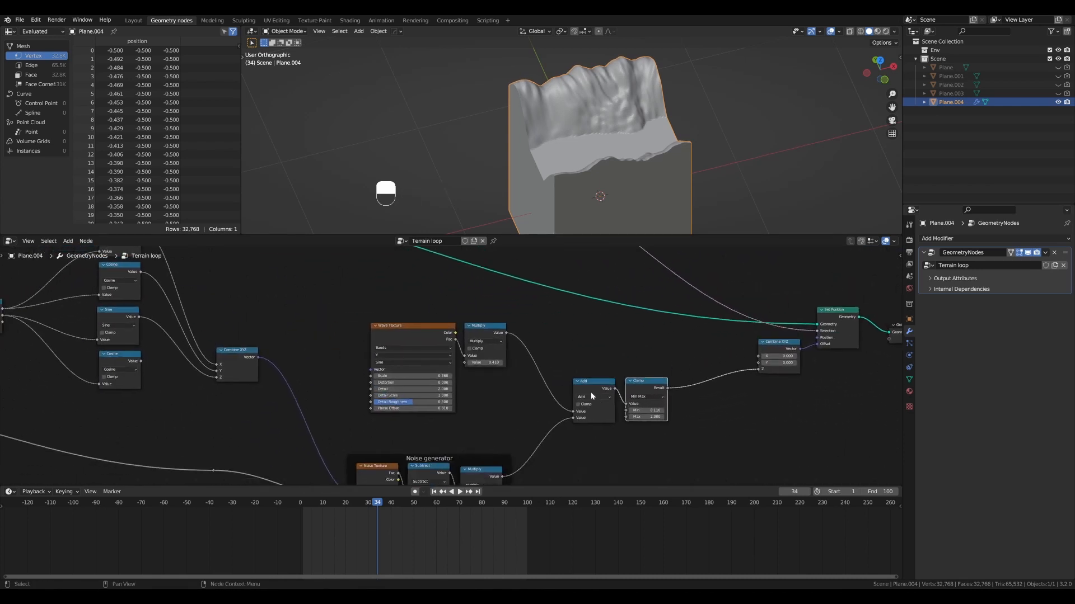
{"action": "left_click", "coordinate": [425, 328]}
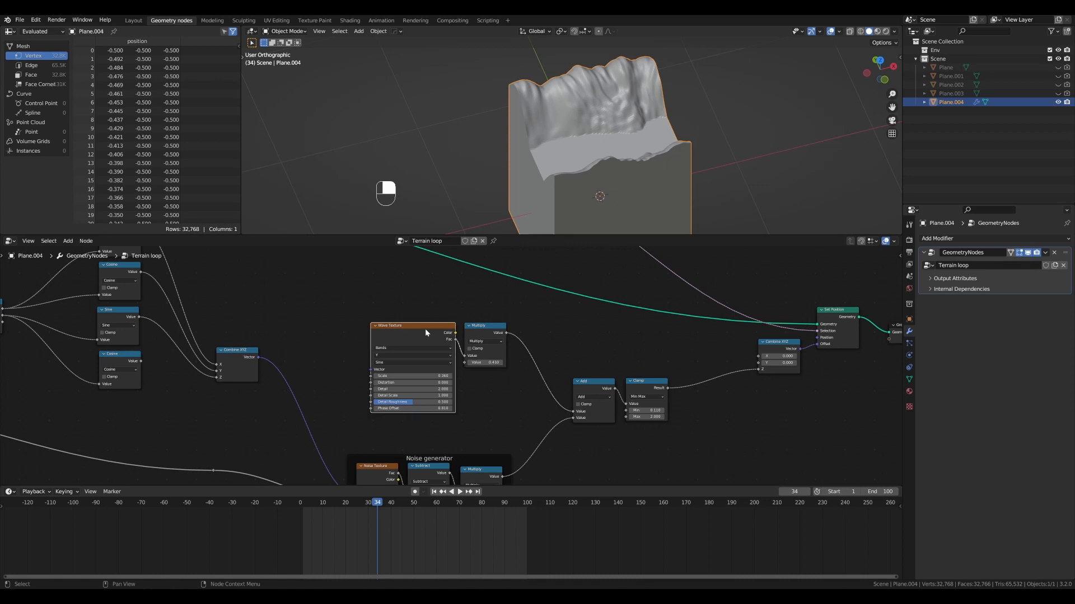
{"action": "key", "text": "m"}
{"action": "middle_click_drag", "start_coordinate": [542, 62], "coordinate": [549, 148]}
{"action": "middle_click_drag", "start_coordinate": [618, 341], "coordinate": [583, 350], "text": "alt"}
{"action": "scroll", "coordinate": [609, 380], "scroll_direction": "down", "scroll_amount": 1}
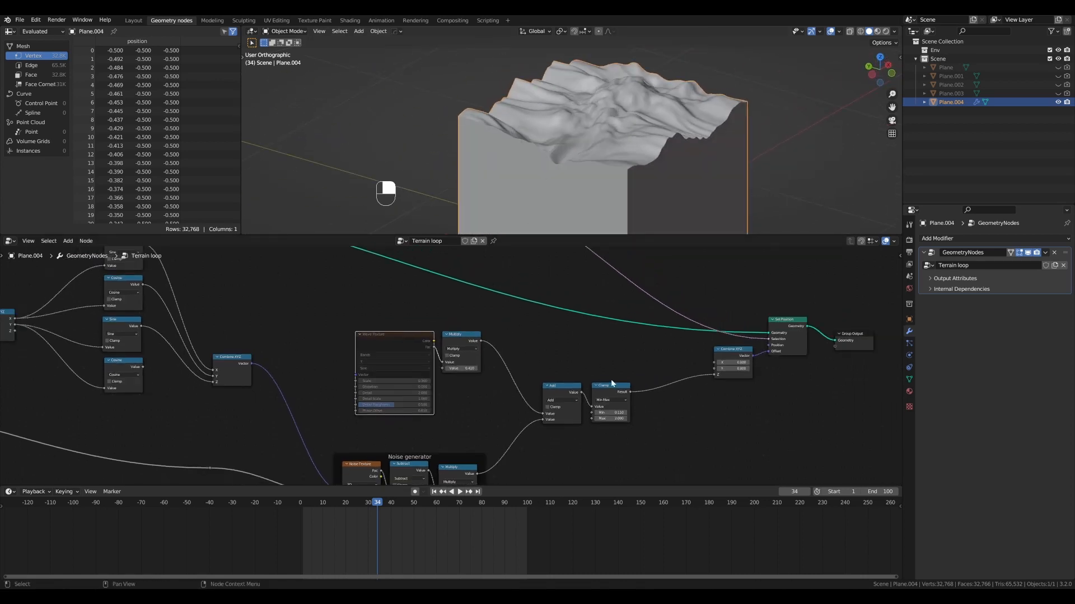
- Play the animation and set the Clamp node's Min to 0.230, checking the flat areas on the terrain
{"action": "scroll", "coordinate": [563, 212], "scroll_direction": "down", "scroll_amount": 2}
{"action": "middle_click_drag", "start_coordinate": [432, 456], "coordinate": [520, 370]}
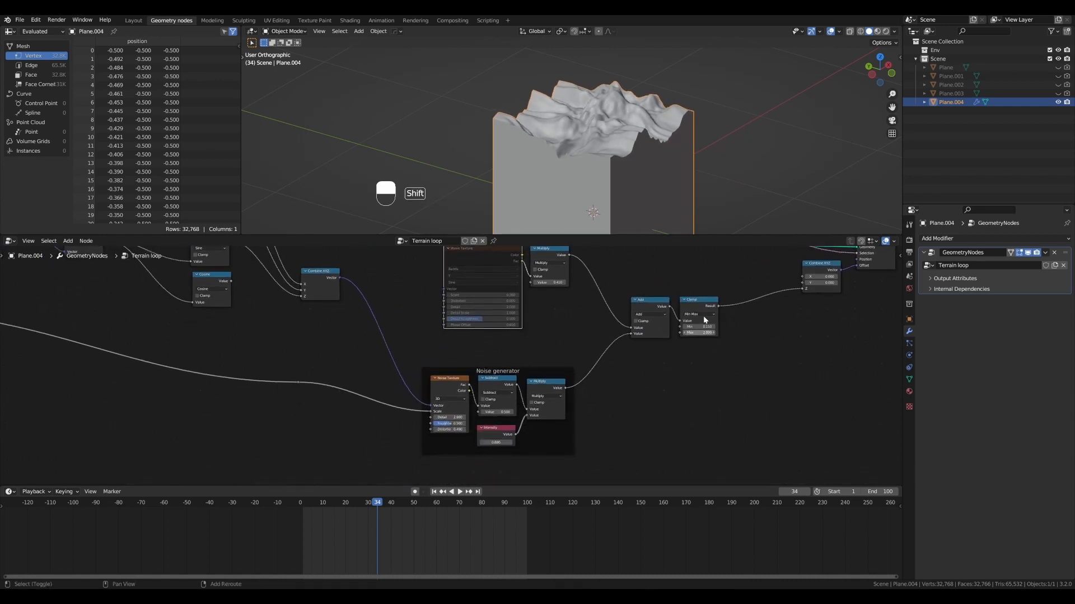
{"action": "scroll", "coordinate": [703, 317], "scroll_direction": "up", "scroll_amount": 1}
{"action": "key", "text": "shift+space"}
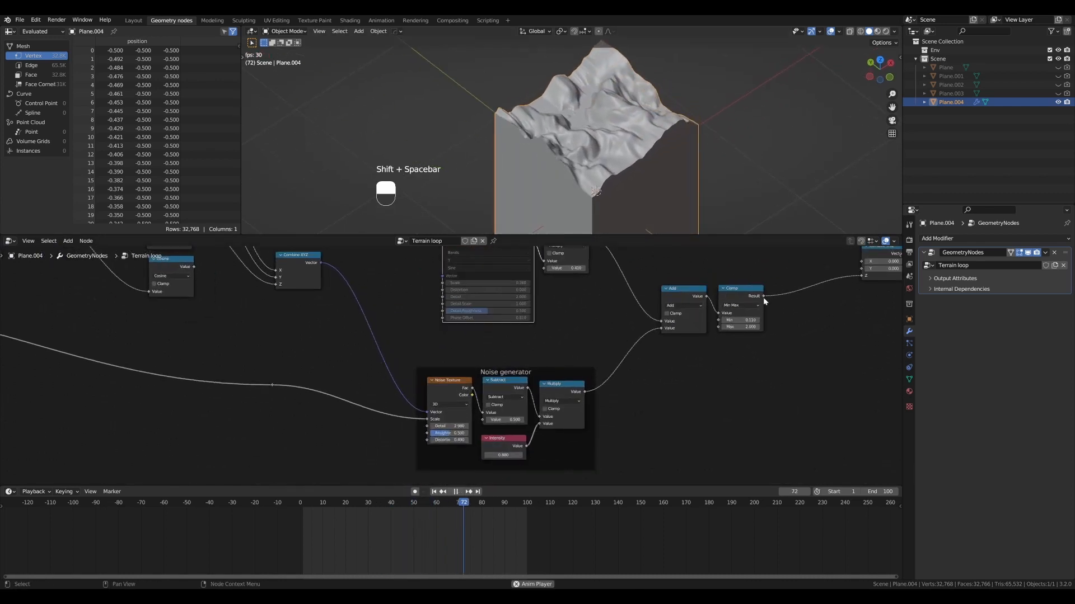
{"action": "left_click_drag", "start_coordinate": [742, 320], "coordinate": [795, 320], "text": "shift"}
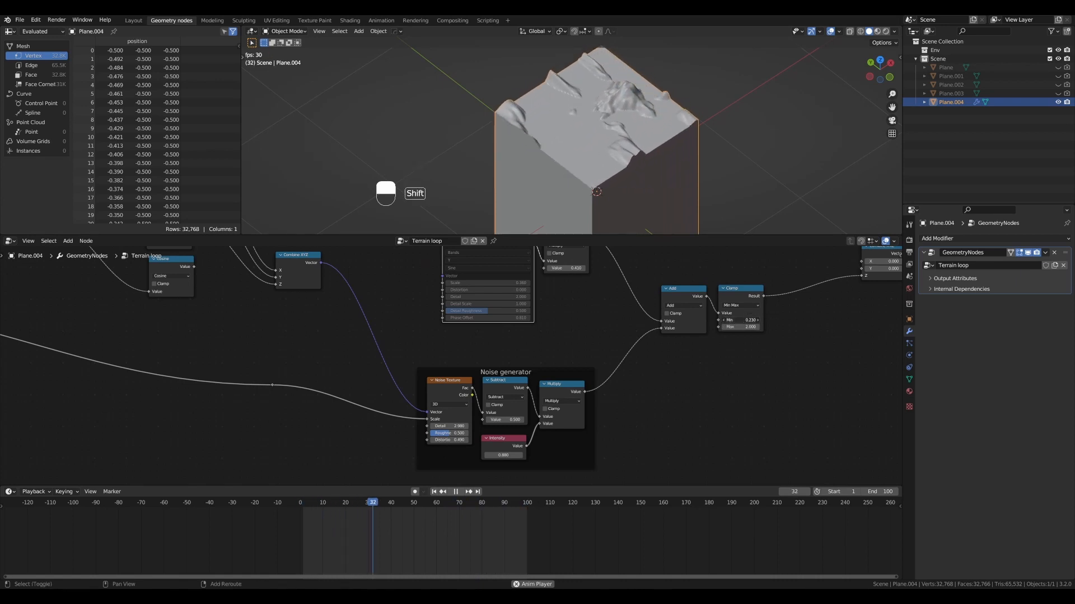
{"action": "left_click_drag", "start_coordinate": [717, 152], "coordinate": [667, 135], "text": "alt"}
{"action": "scroll", "coordinate": [616, 105], "scroll_direction": "up", "scroll_amount": 4}
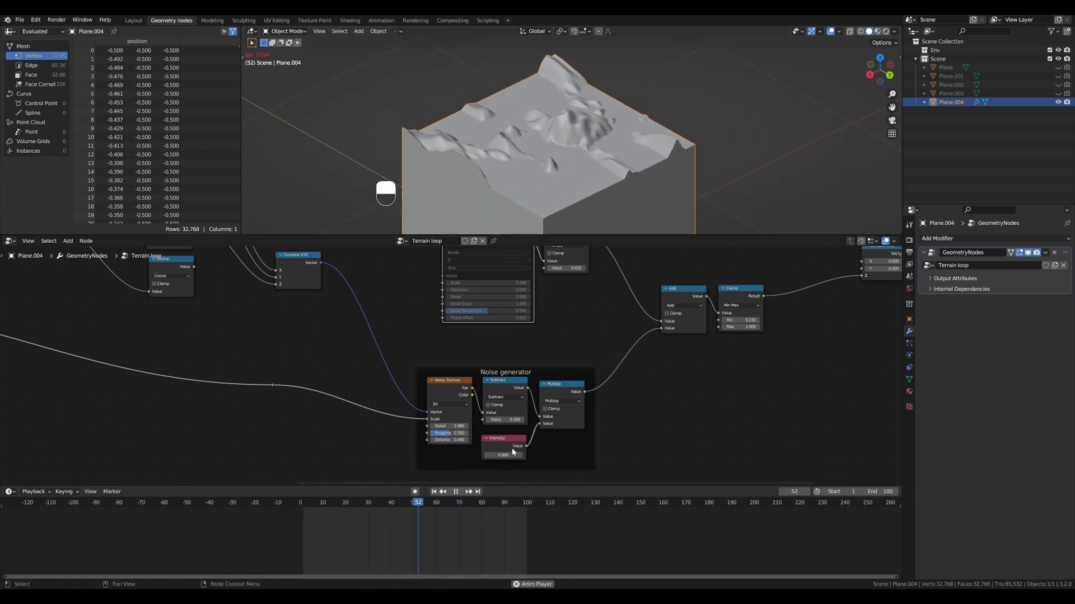
- Adjust the Noise generator's Intensity, set the Clamp node's Min to 0.280, and stop the playback
{"action": "left_click_drag", "start_coordinate": [511, 455], "coordinate": [575, 454], "text": "shift"}
{"action": "scroll", "coordinate": [591, 127], "scroll_direction": "down", "scroll_amount": 4}
{"action": "left_click_drag", "start_coordinate": [591, 118], "coordinate": [611, 125], "text": "alt"}
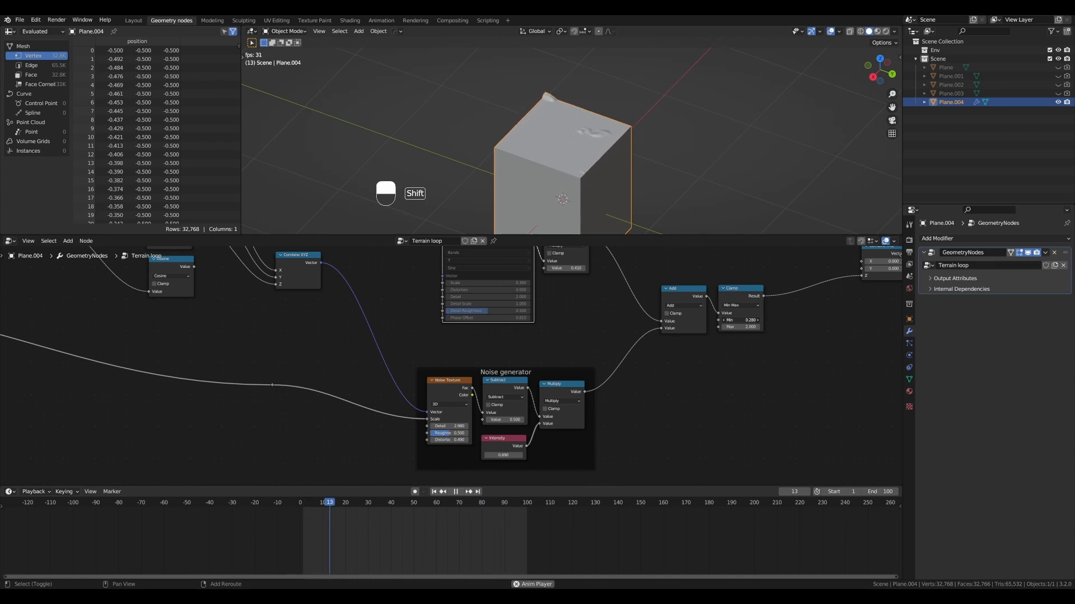
{"action": "scroll", "coordinate": [637, 125], "scroll_direction": "down", "scroll_amount": 3}
{"action": "left_click_drag", "start_coordinate": [637, 125], "coordinate": [608, 125], "text": "alt"}
{"action": "scroll", "coordinate": [607, 125], "scroll_direction": "up", "scroll_amount": 1}
{"action": "key", "text": "shift+space"}
{"action": "scroll", "coordinate": [586, 123], "scroll_direction": "up", "scroll_amount": 3}
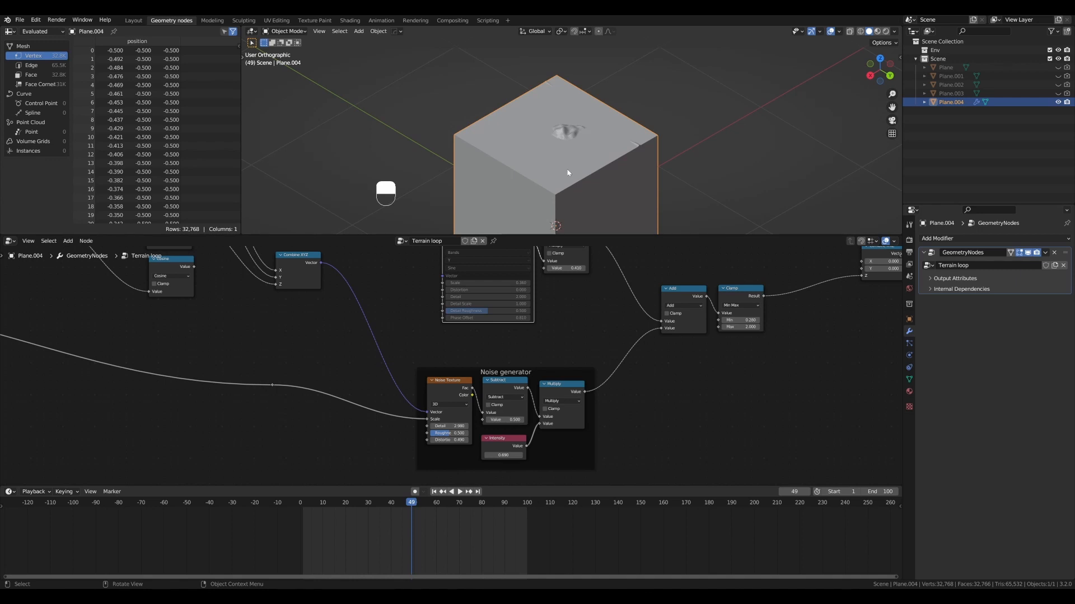
- Resume the playback, set the Clamp node's Min to 0.180, and inspect the terrain from several sides
{"action": "key", "text": "shift+space"}
{"action": "key", "text": "Caps_Lock"}
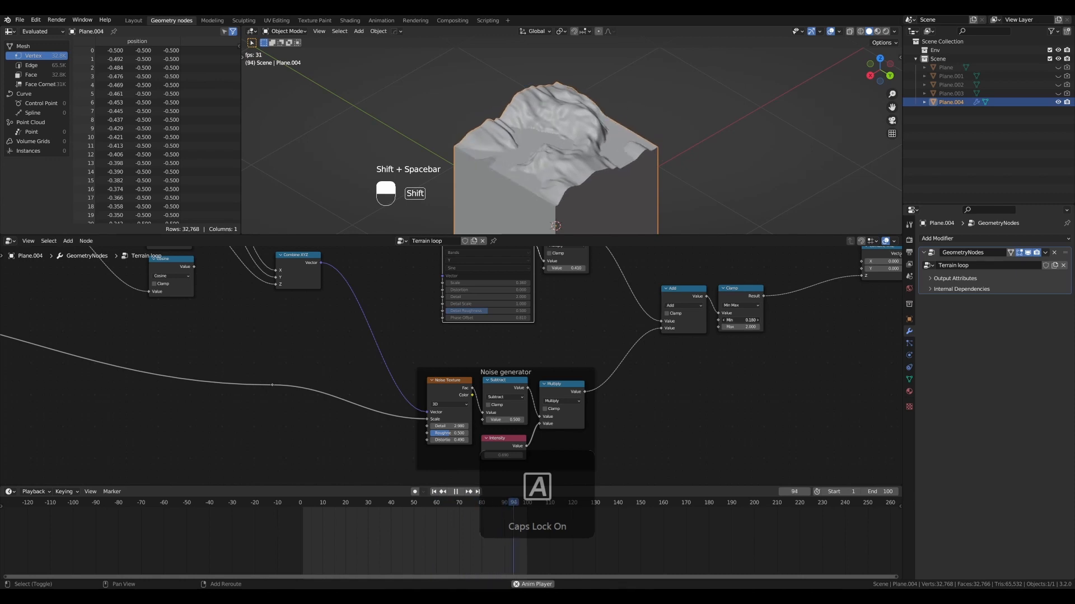
{"action": "left_click_drag", "start_coordinate": [650, 140], "coordinate": [529, 139], "text": "alt"}
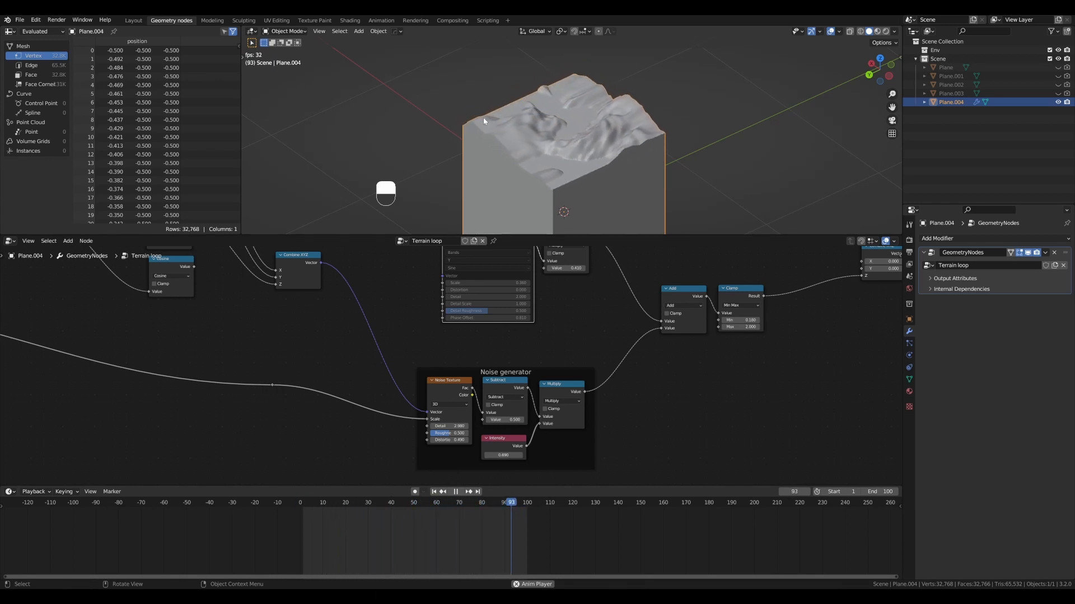
{"action": "left_click_drag", "start_coordinate": [559, 142], "coordinate": [592, 137], "text": "alt"}
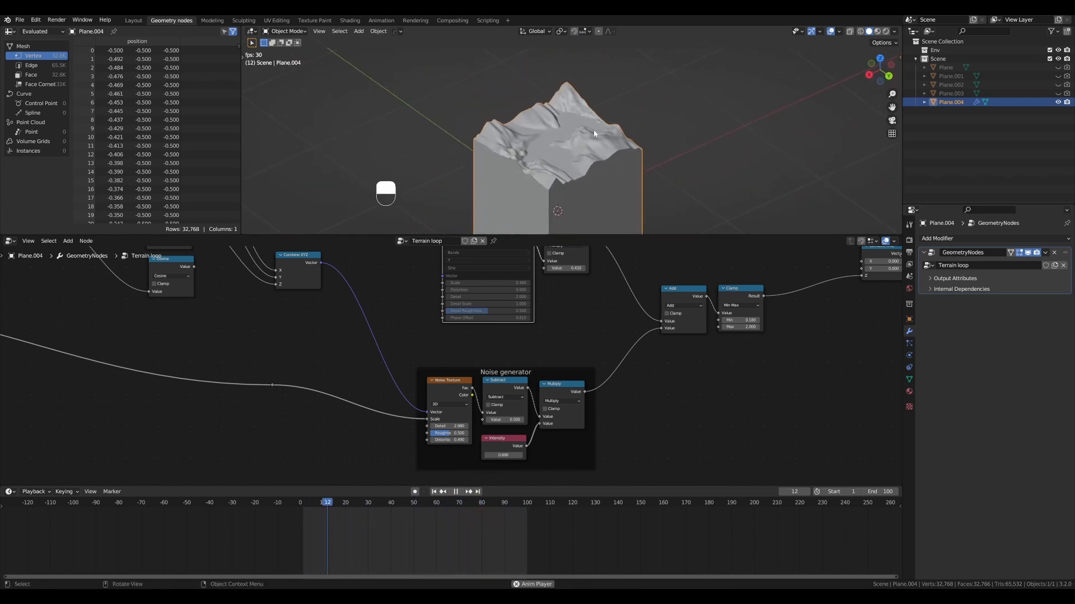